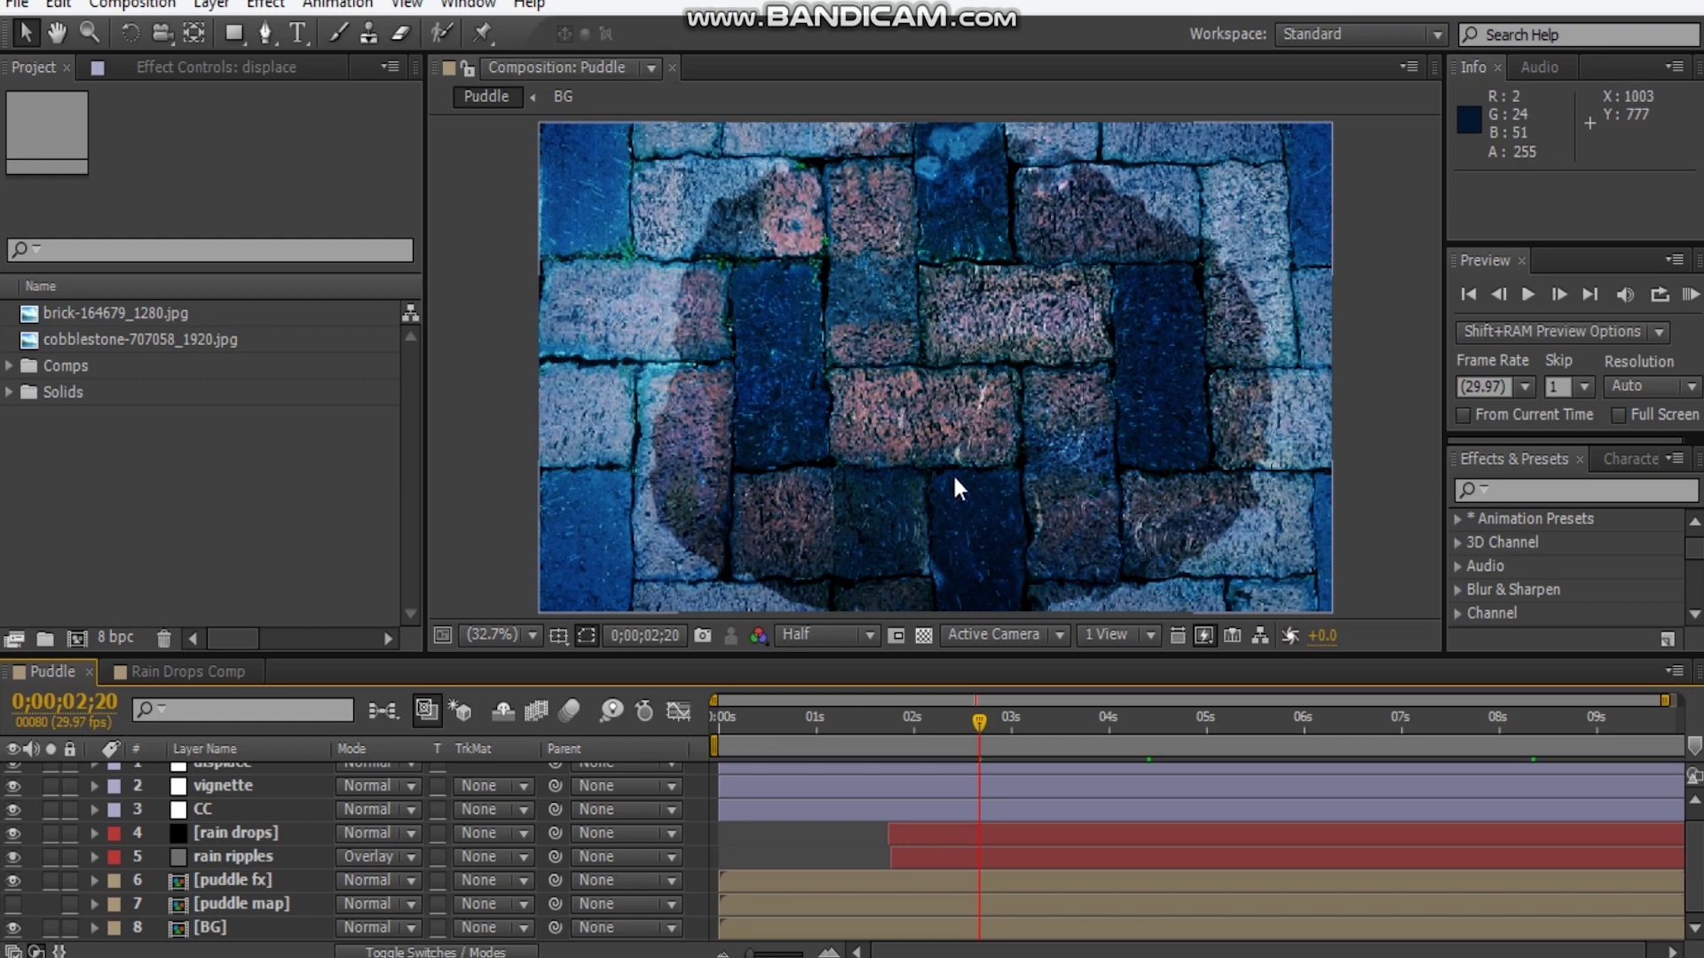
pyautogui.scroll(2, 892, 433)
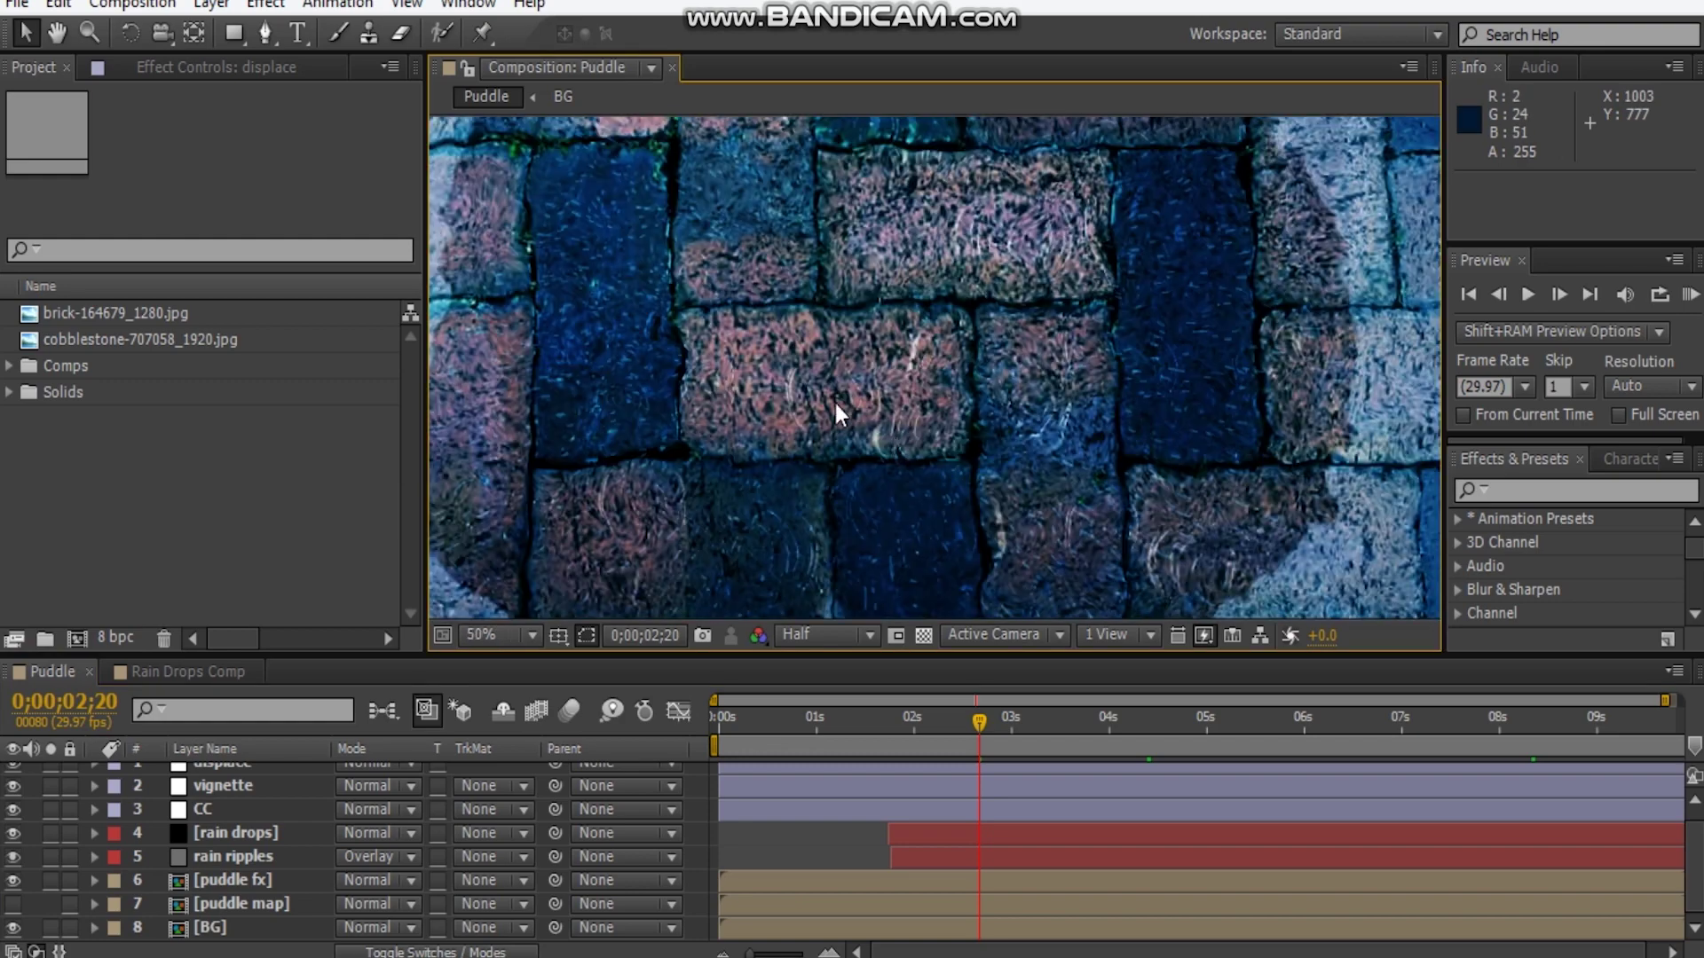
pyautogui.click(495, 636)
pyautogui.click(506, 135)
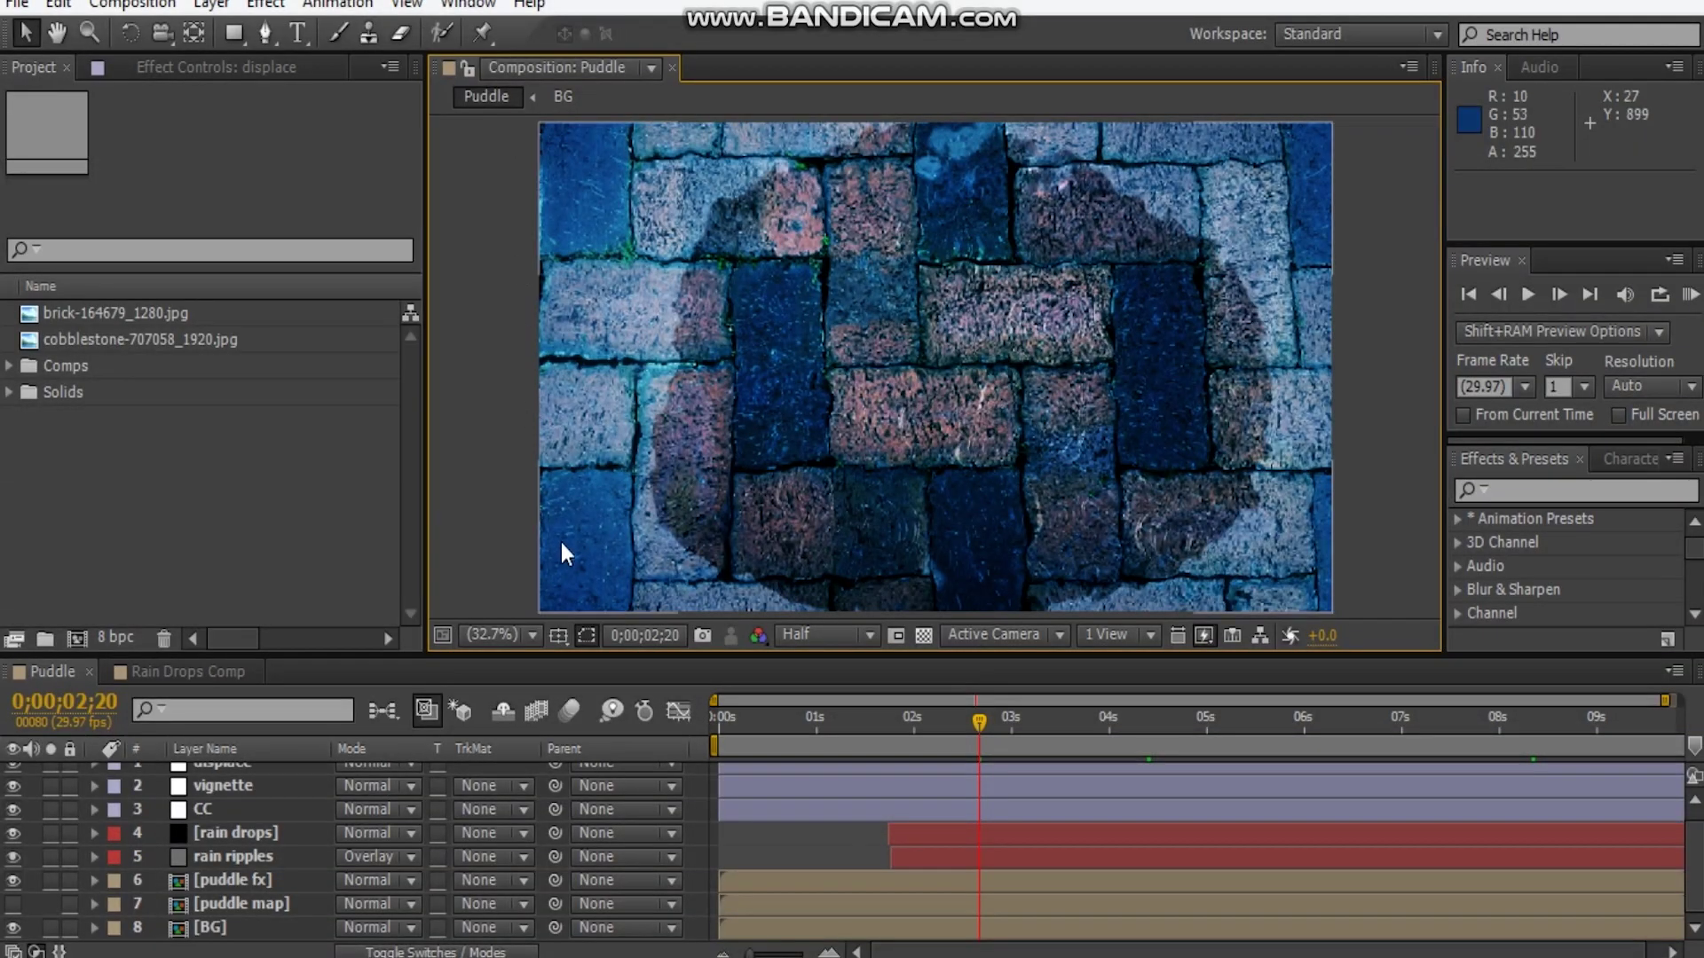
pyautogui.click(68, 676)
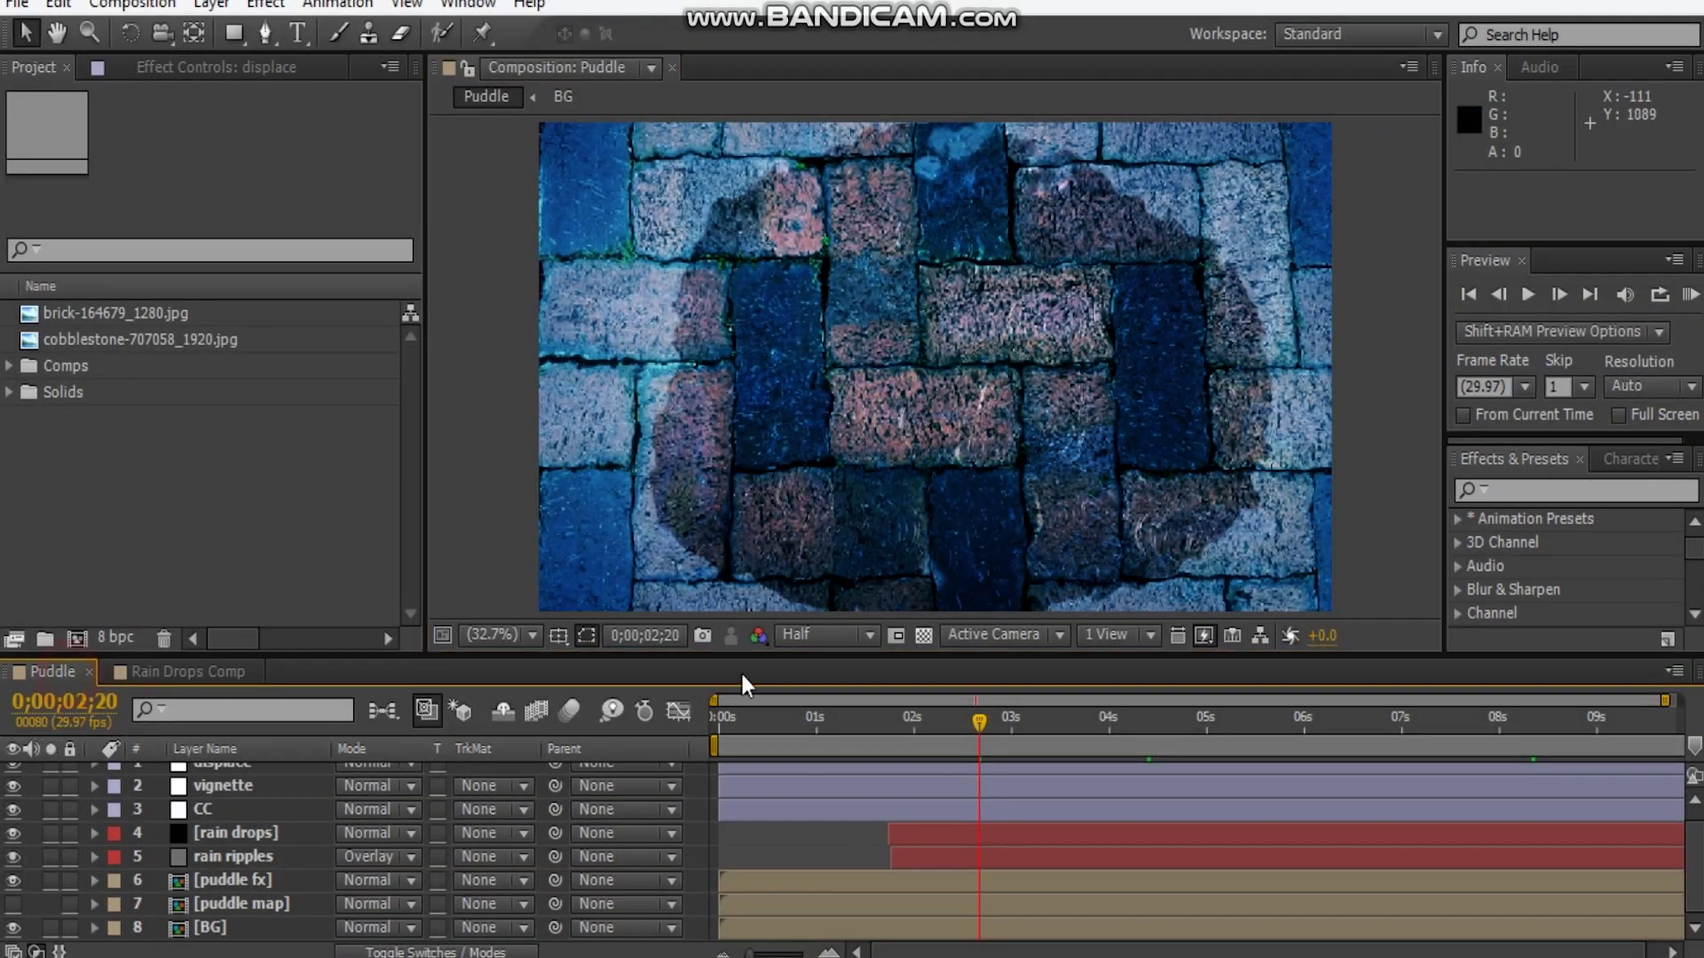
# Create a new composition from the brick-164679_1280.jpg footage
pyautogui.click(271, 315)
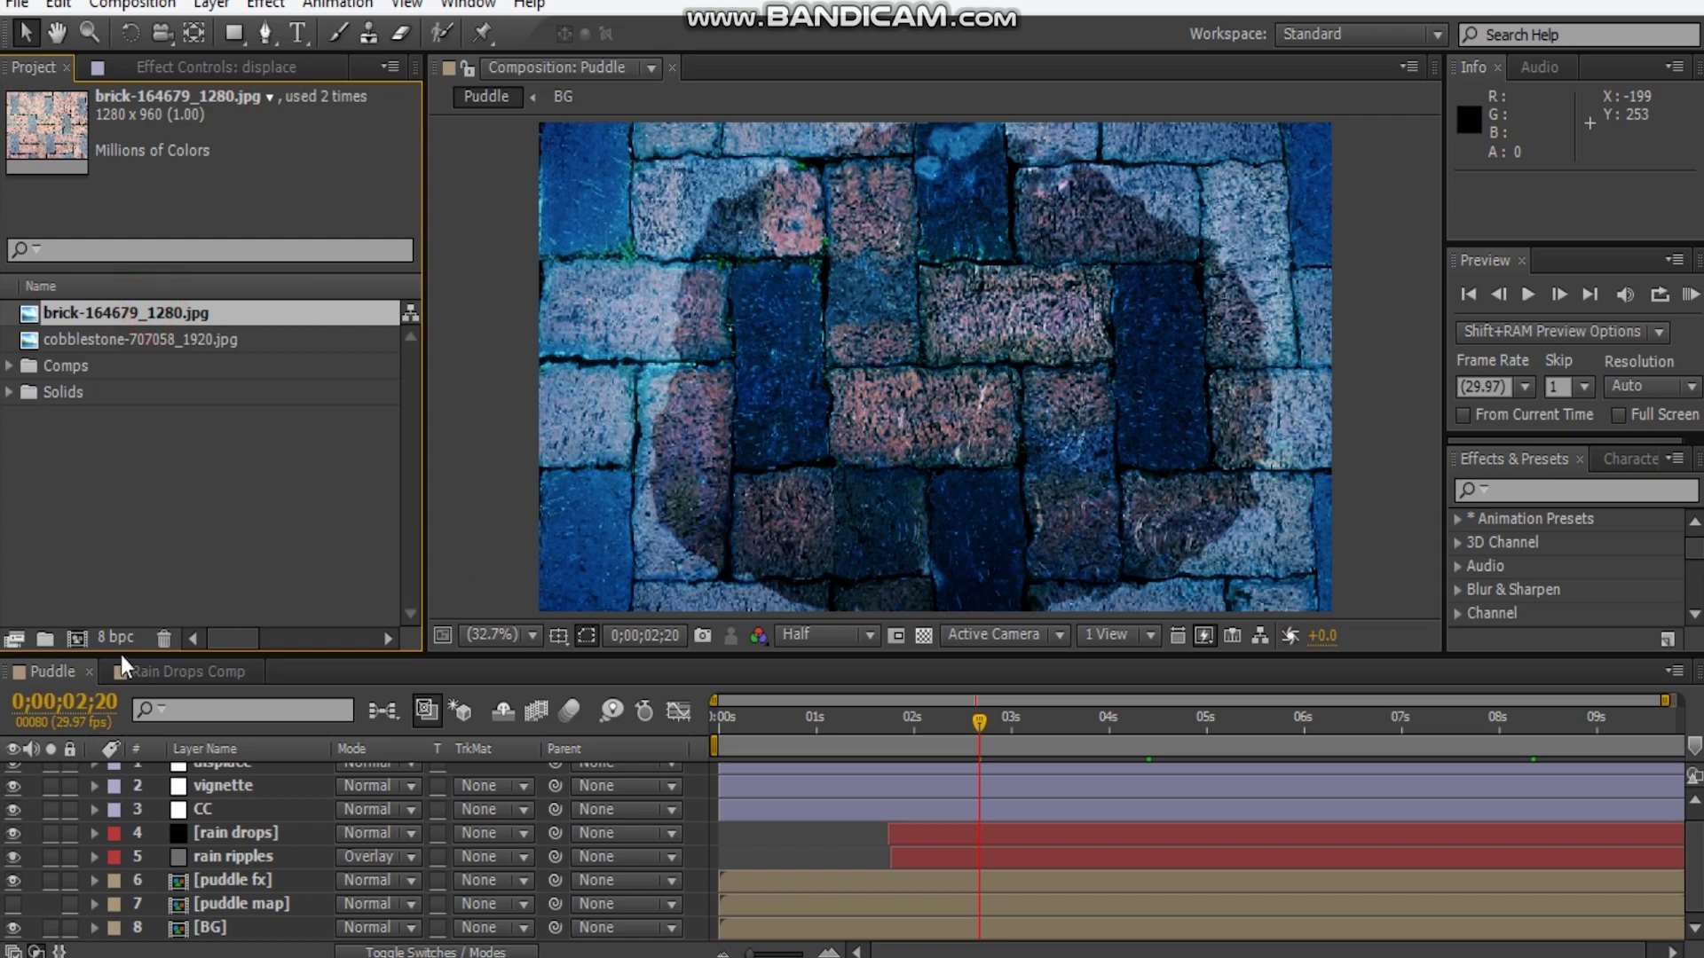
pyautogui.click(64, 641)
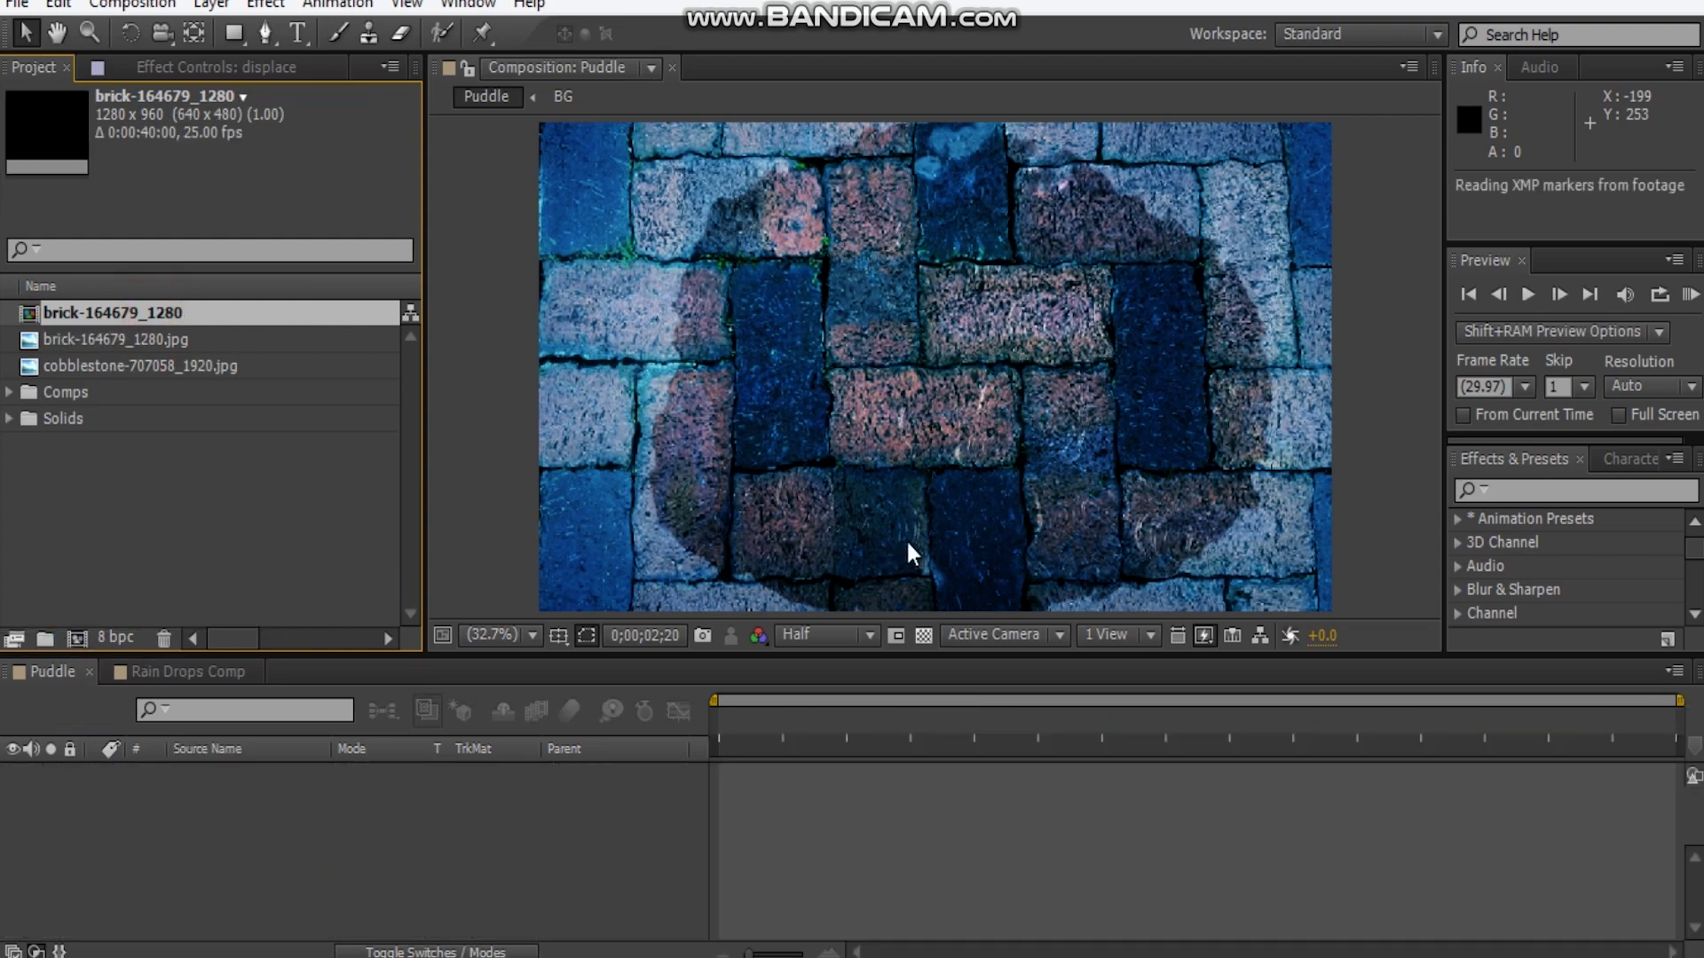
pyautogui.click(440, 857)
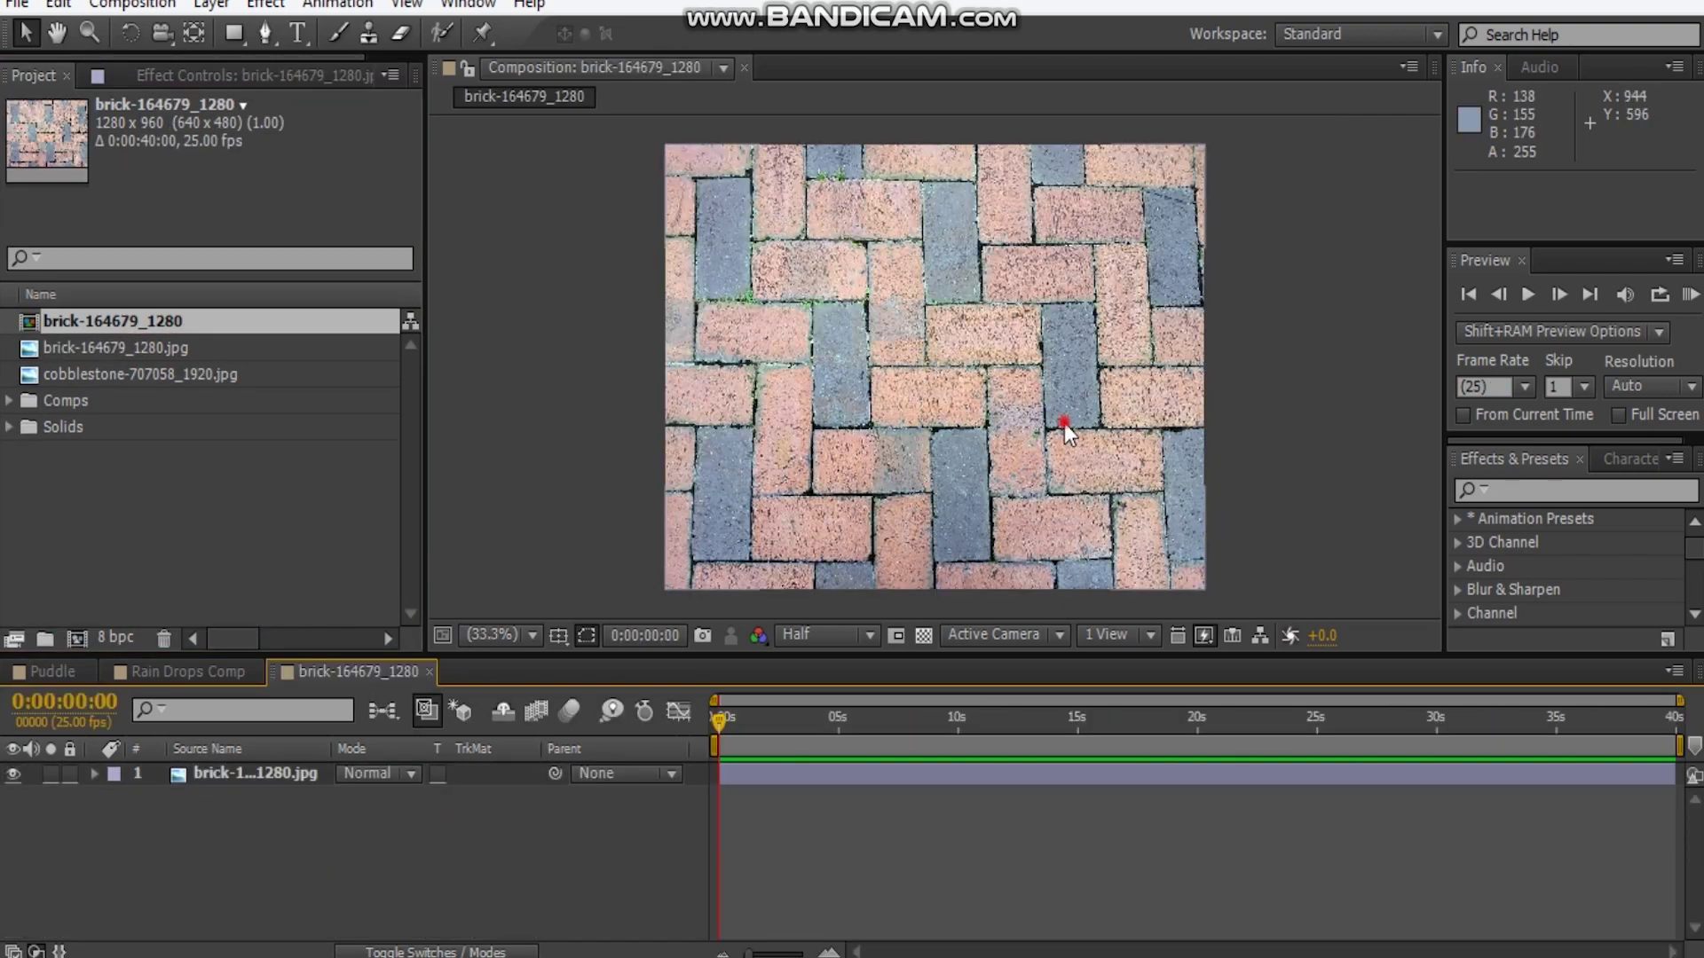
pyautogui.click(343, 871)
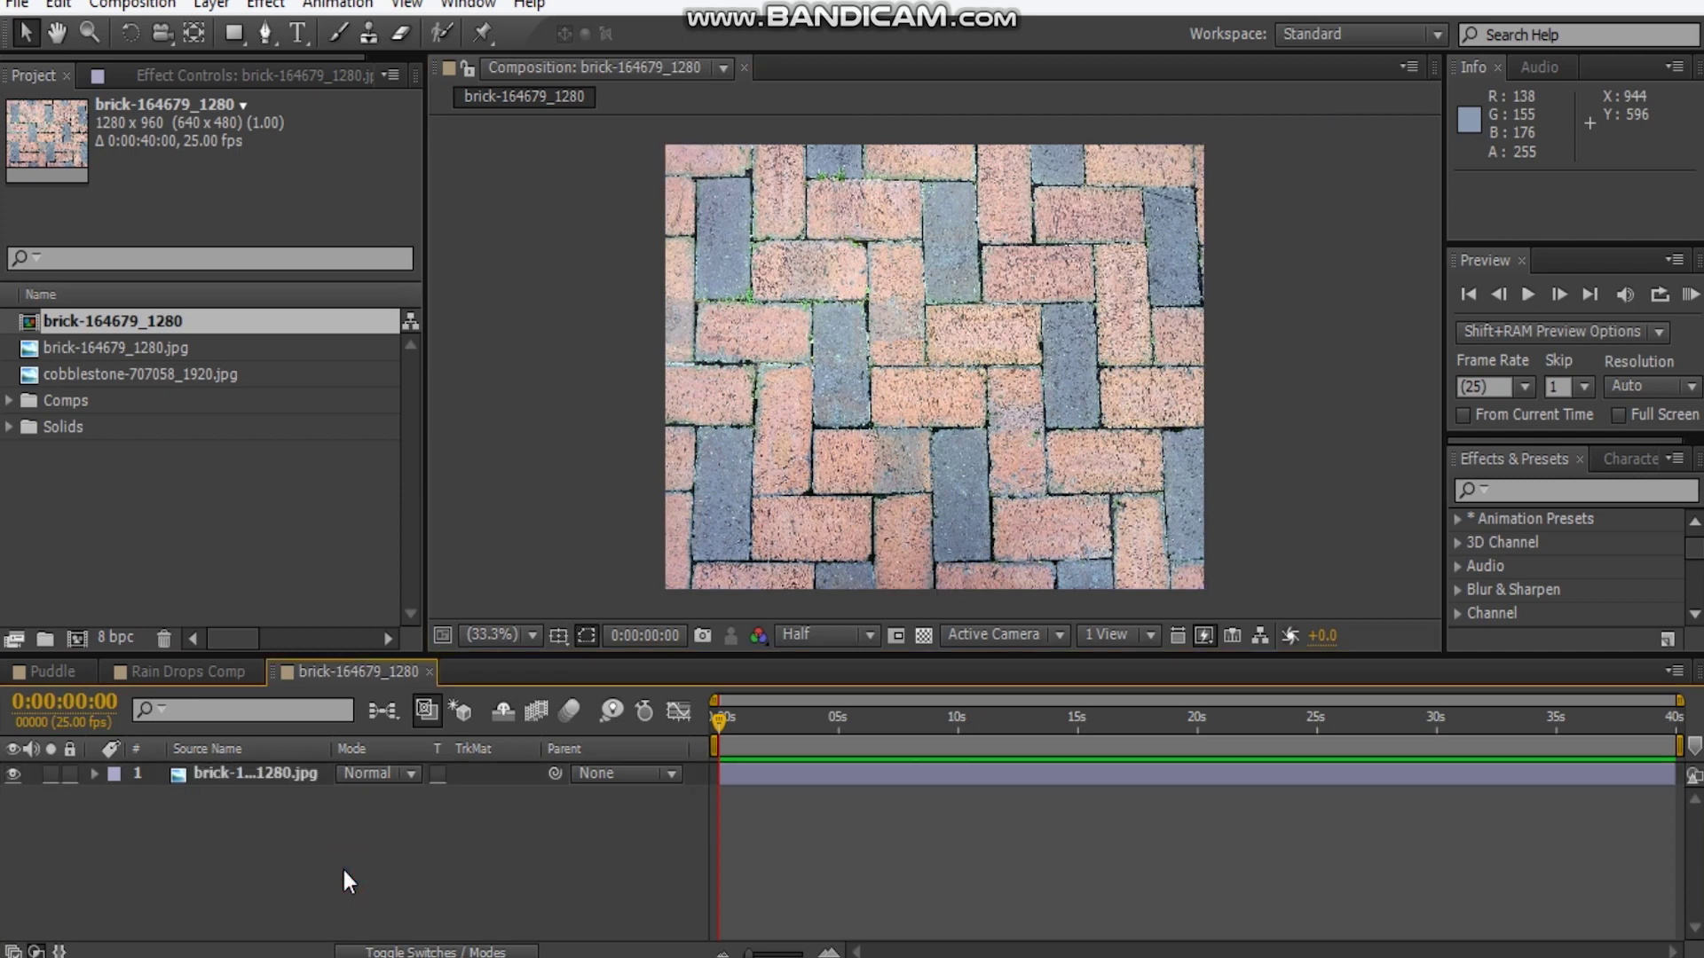
# Set the brick composition's frame size to 1920 x 1080 px
pyautogui.hotkey('ctrl', 'k')
pyautogui.click(251, 292)
pyautogui.write('1920')
pyautogui.press('Tab')
pyautogui.write('1080')
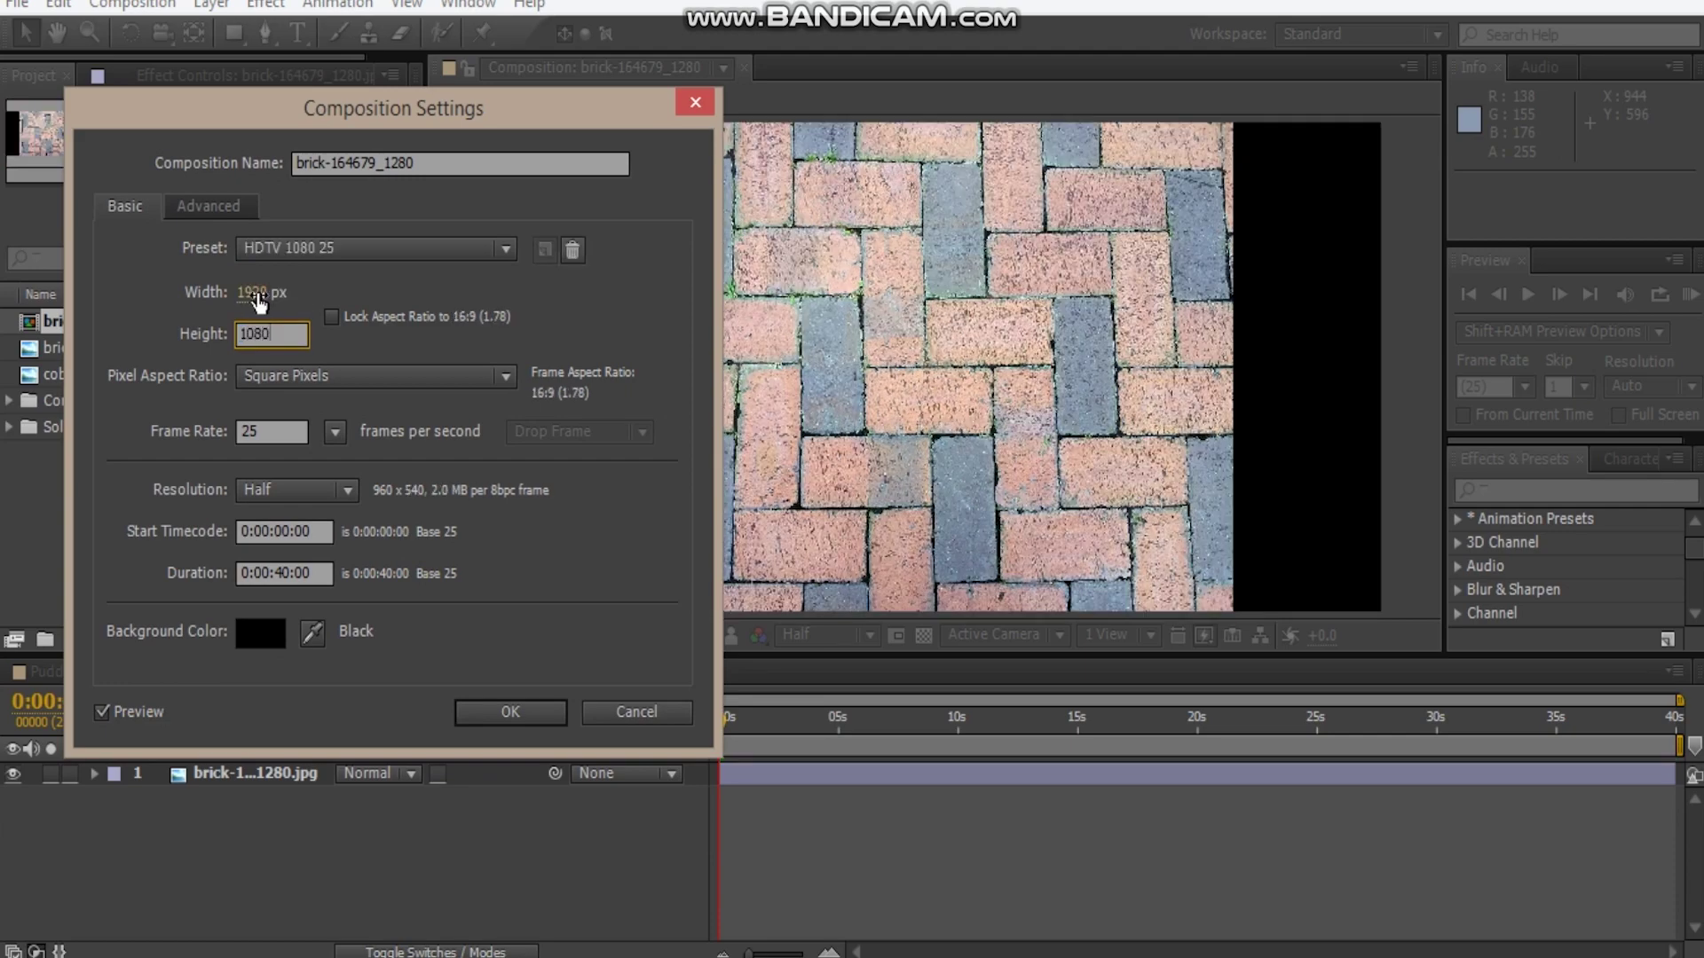
pyautogui.press('Return')
# Scale the brick image layer uniformly to about 158% so it fills the composition frame
pyautogui.click(923, 408)
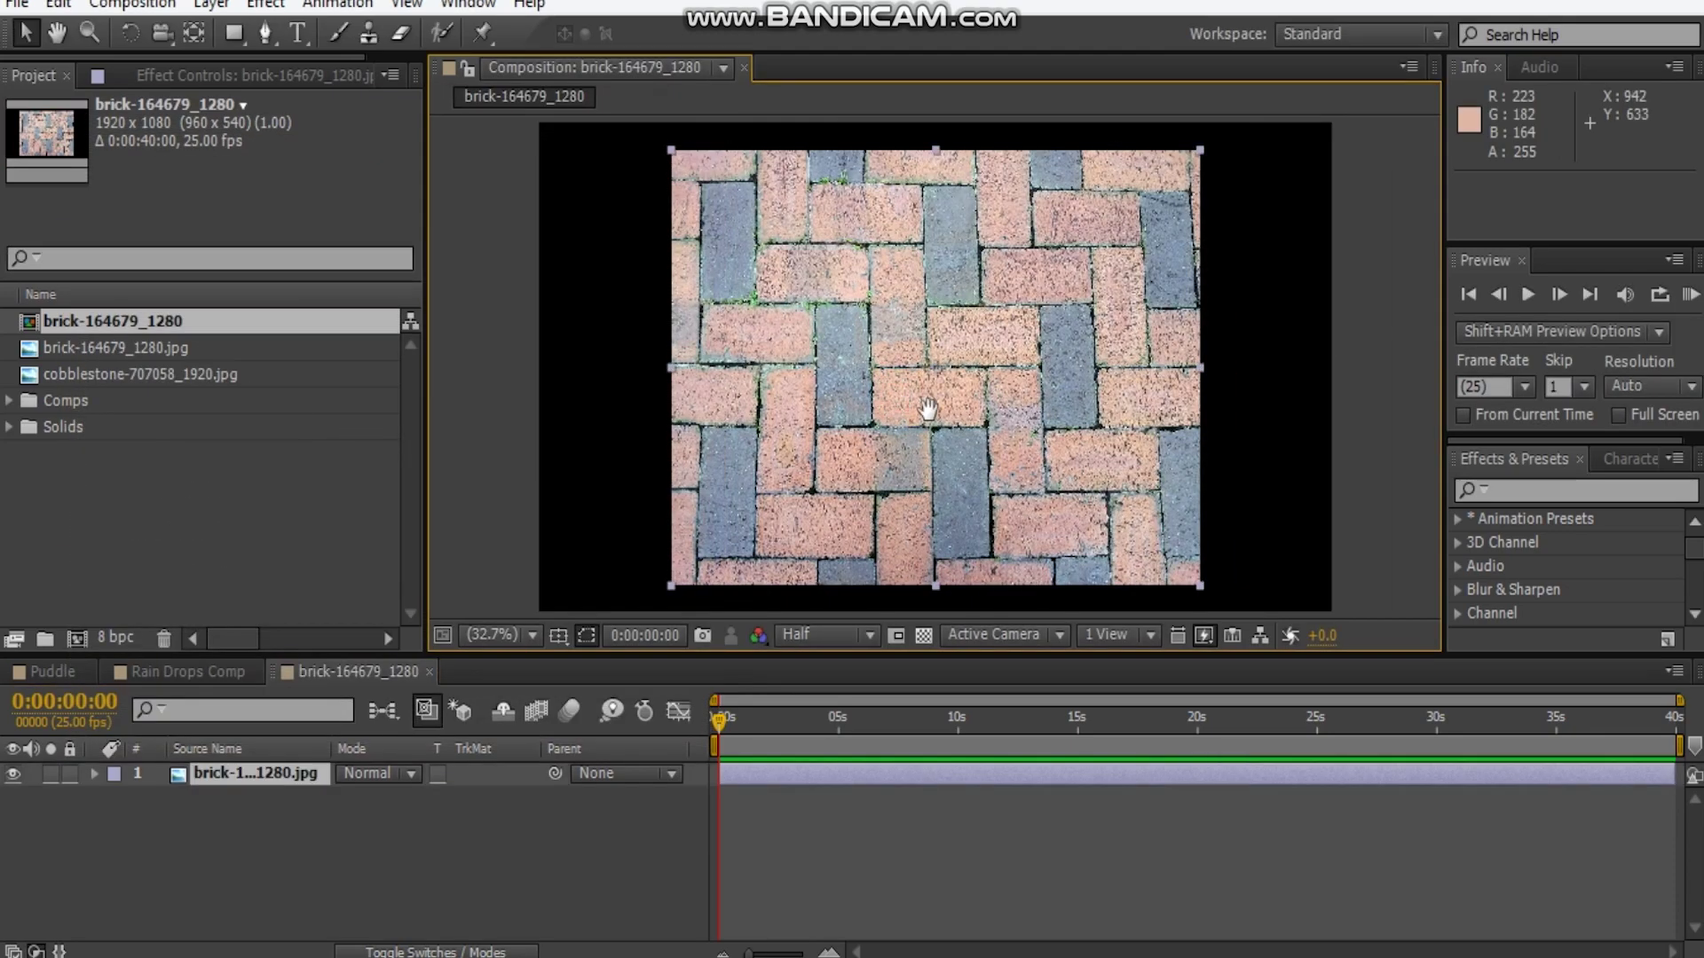
pyautogui.scroll(-2, 921, 408)
pyautogui.moveTo(1065, 477); pyautogui.dragTo(1242, 539)
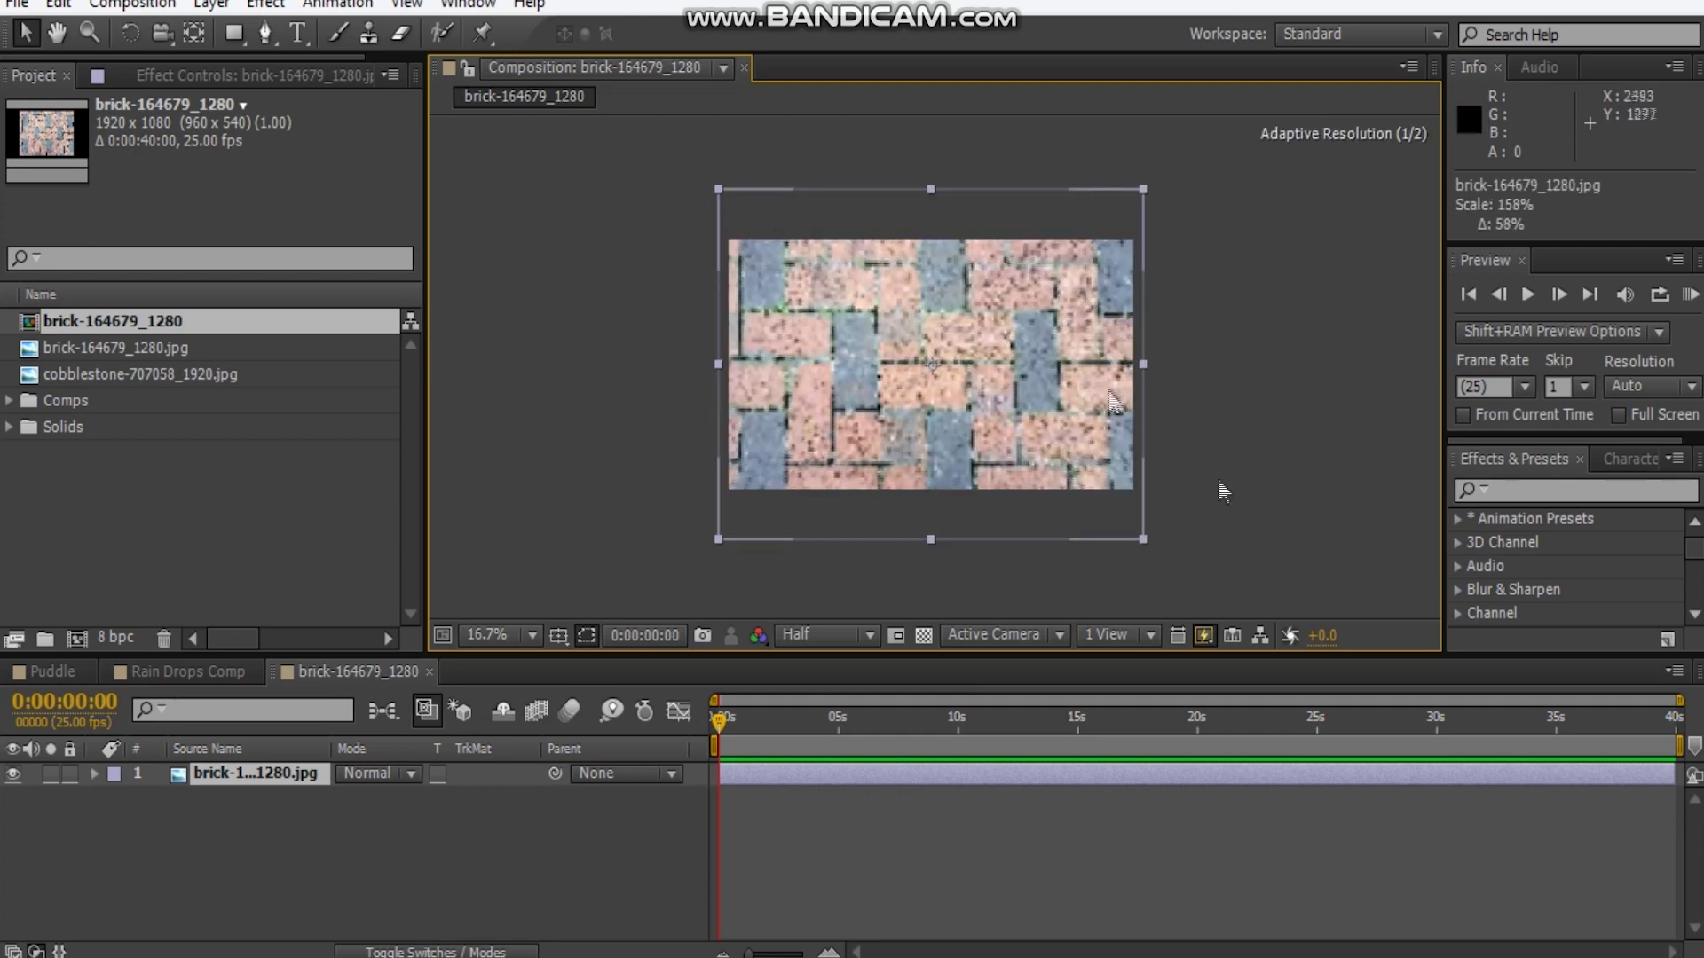
pyautogui.click(513, 634)
pyautogui.click(508, 134)
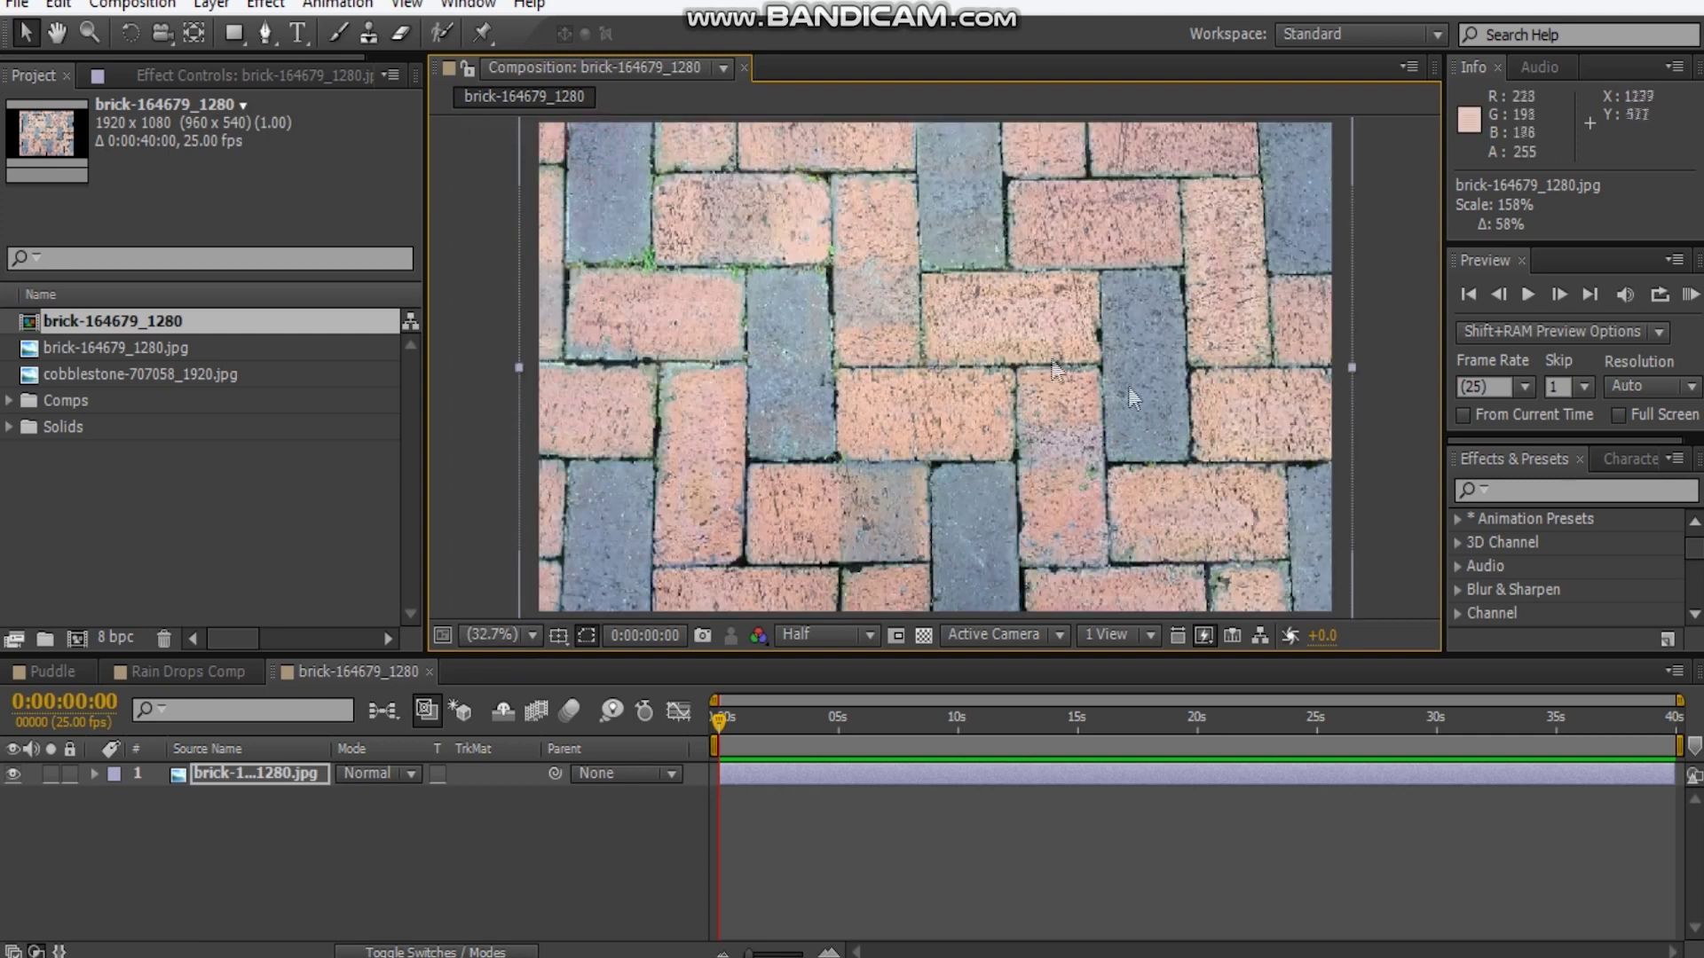
pyautogui.click(1380, 431)
# Rename the brick composition as "Rain puddle" in the project and show its timeline
pyautogui.click(122, 325)
pyautogui.press('Return')
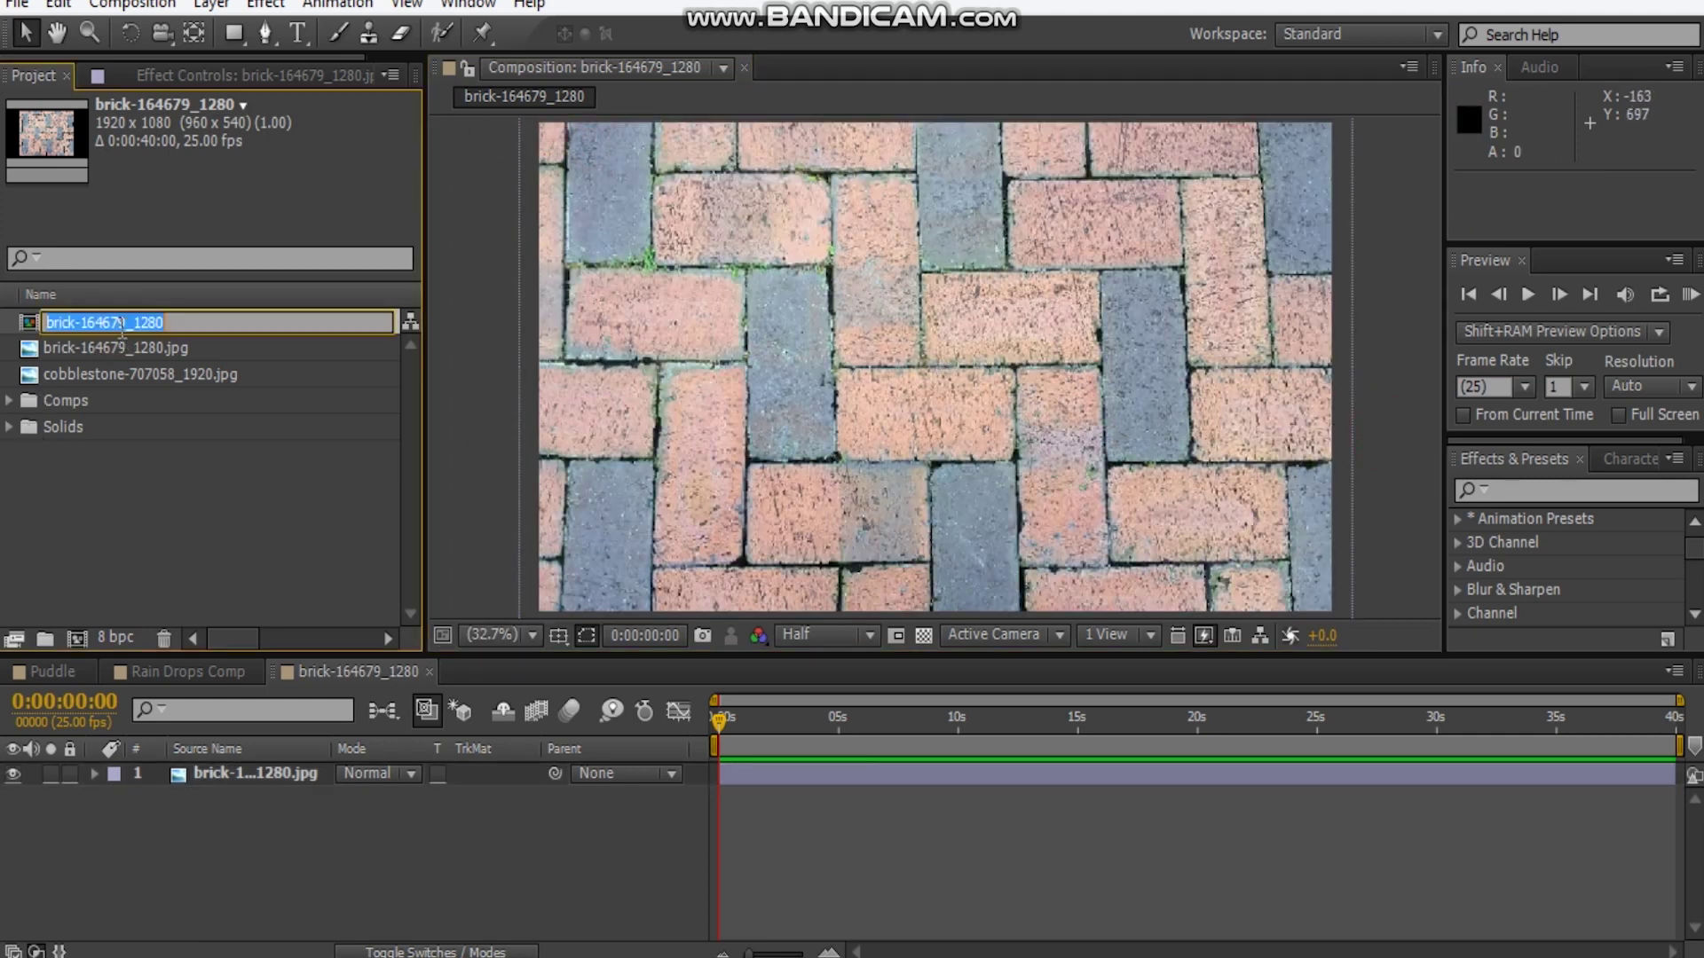
pyautogui.write('Rain')
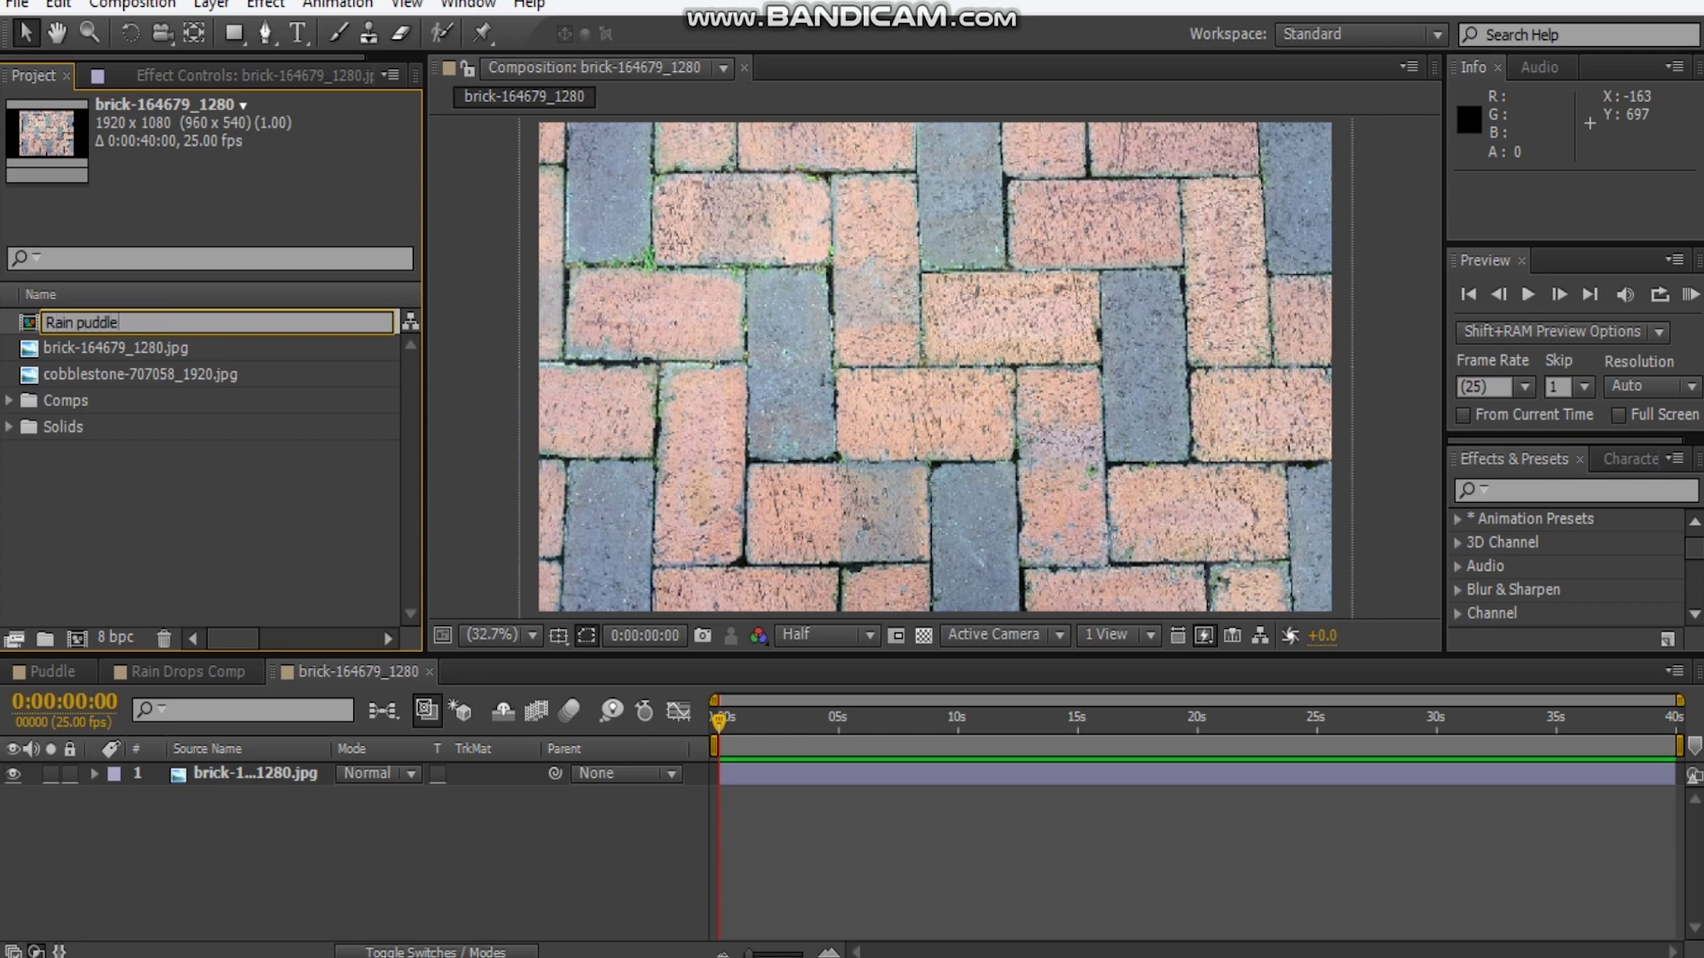
pyautogui.write(' puddle')
pyautogui.click(1376, 472)
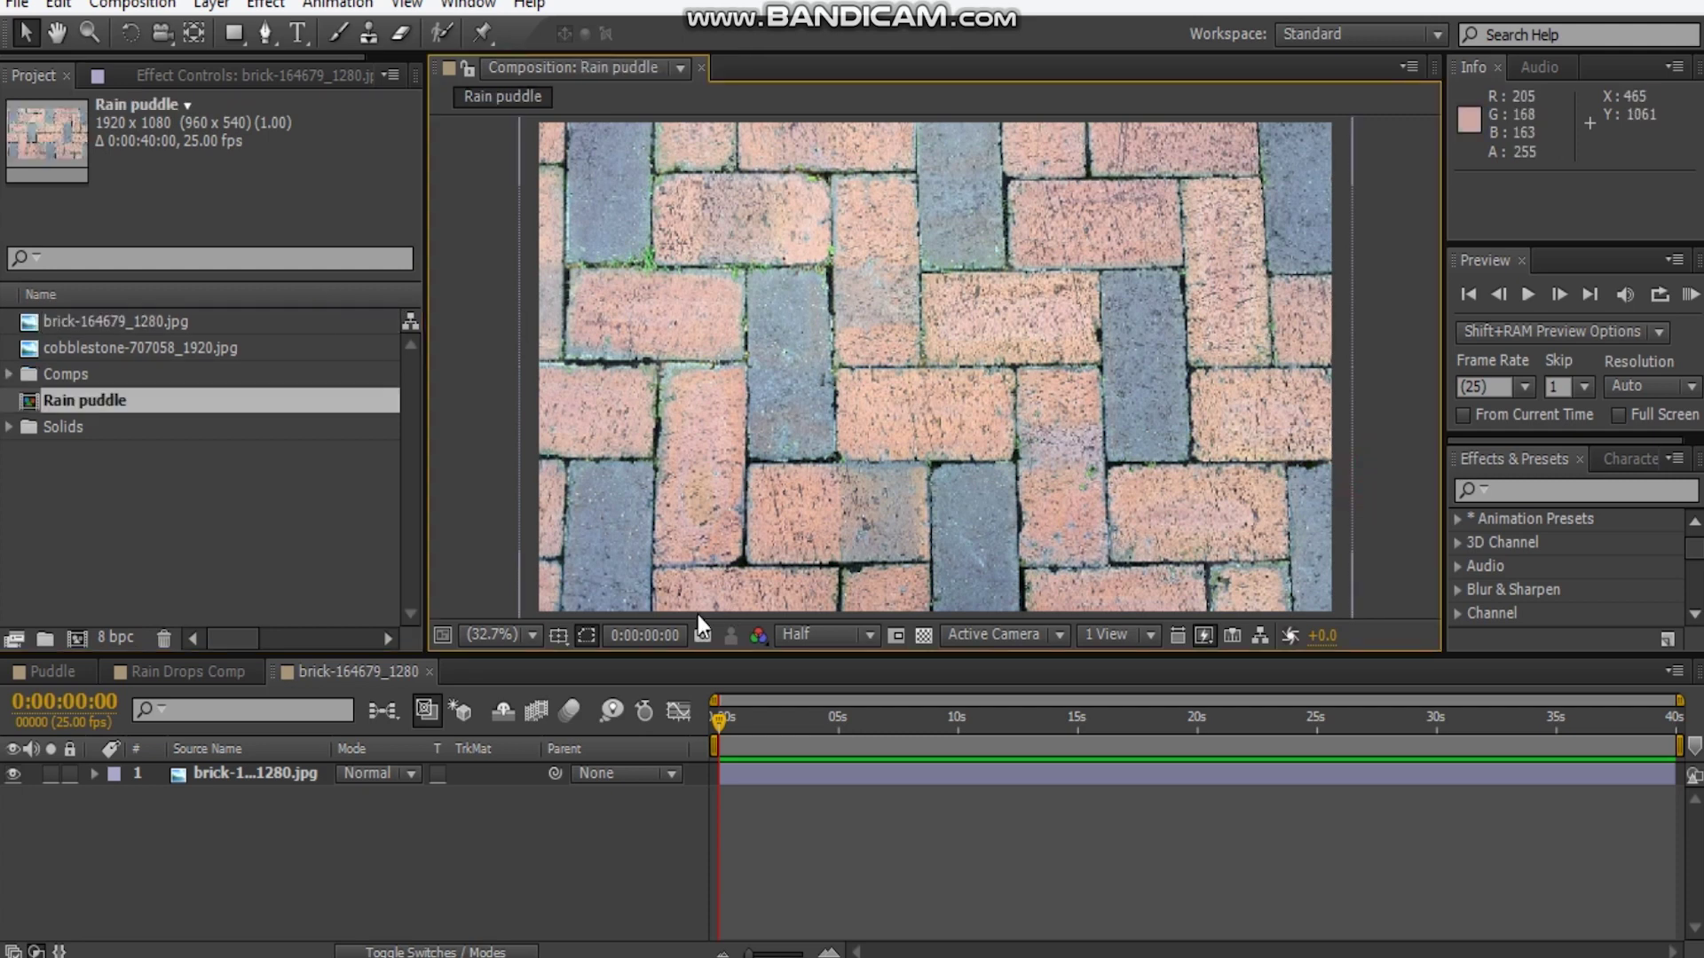
pyautogui.click(332, 672)
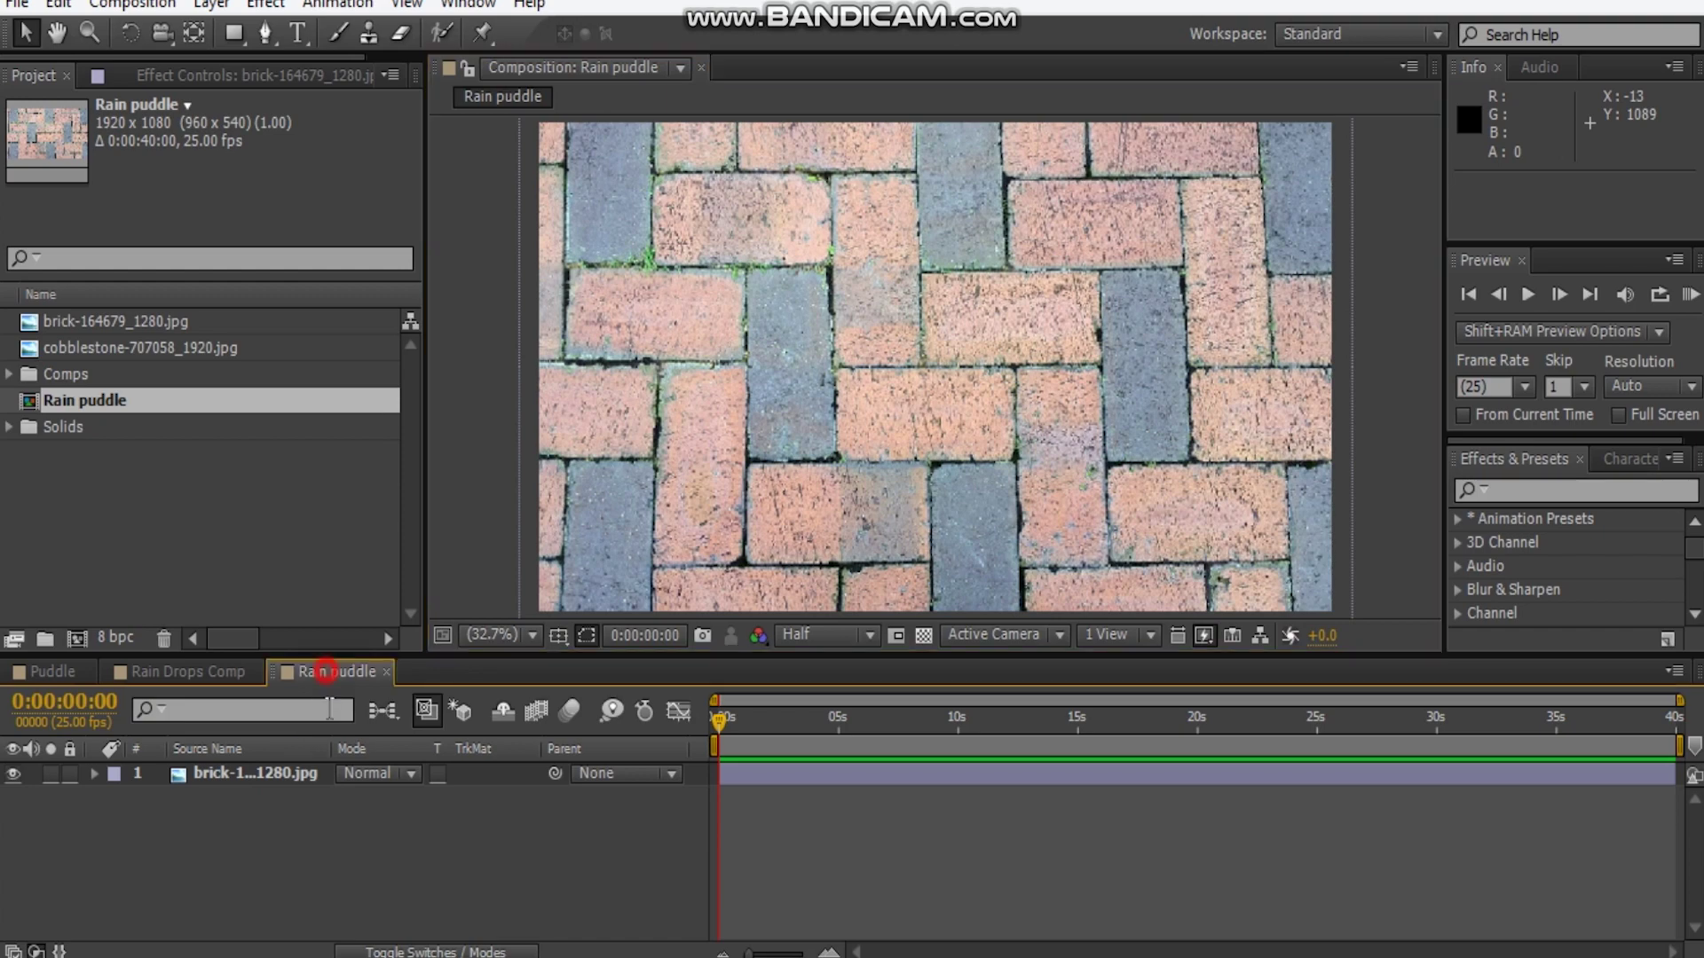
# Pre-compose the brick image layer as "BG texture", moving all attributes into the new composition
pyautogui.click(269, 777)
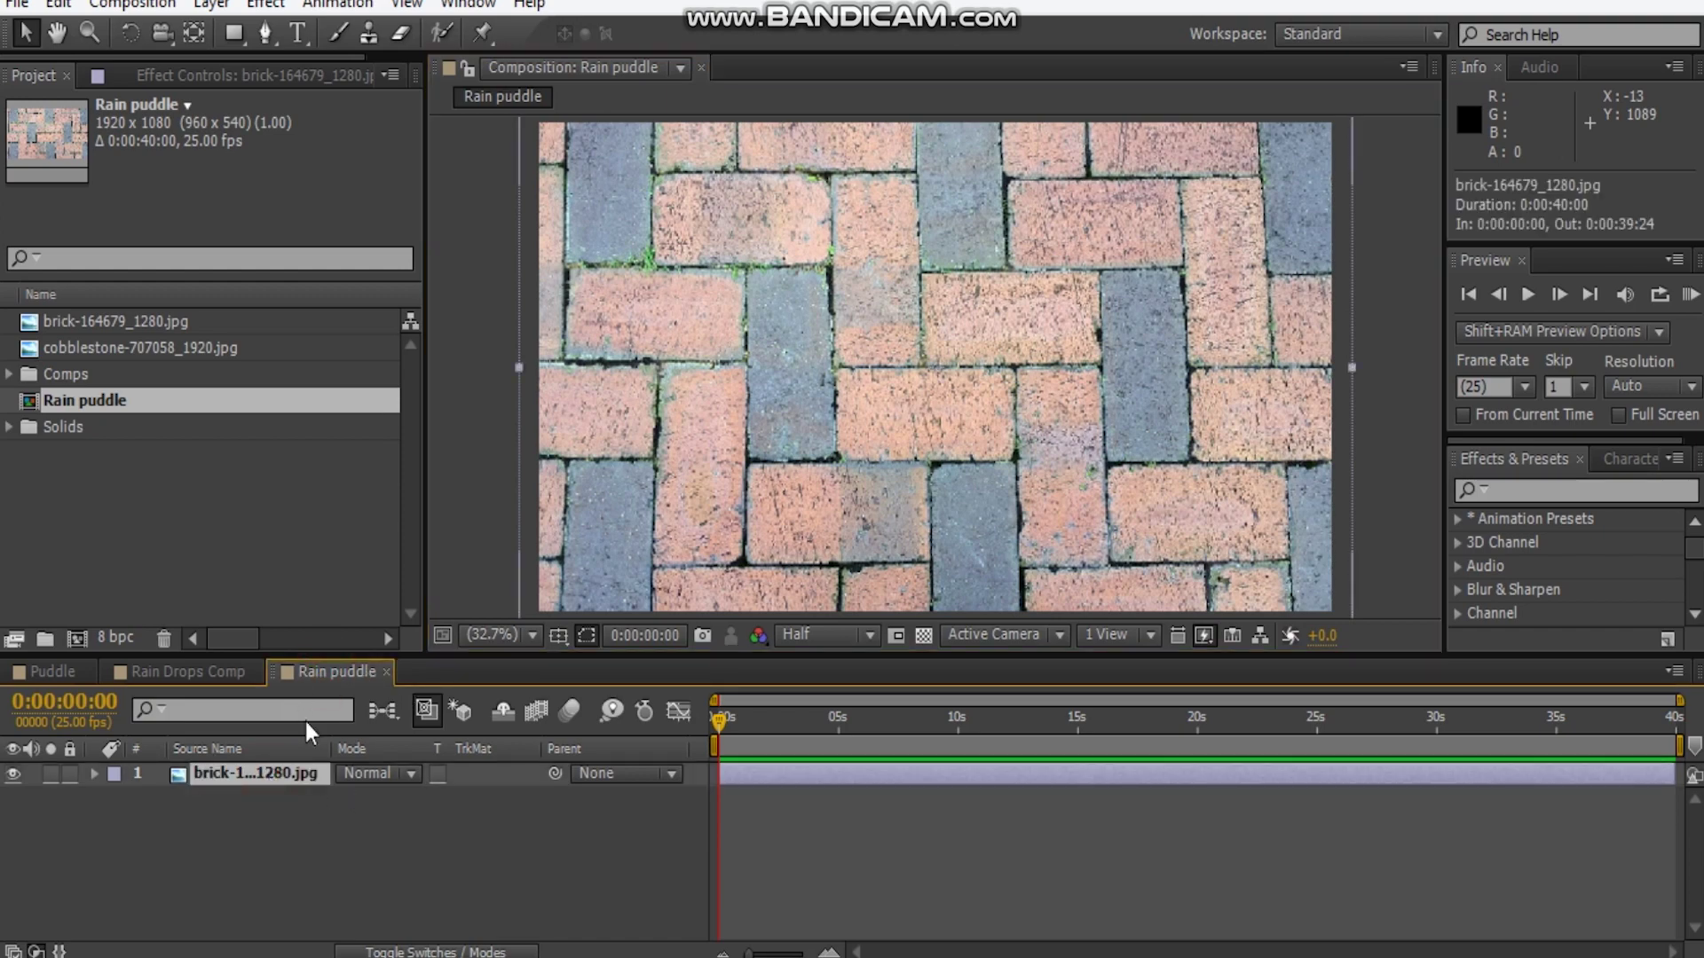
pyautogui.hotkey('ctrl', 'shift', 'c')
pyautogui.click(772, 496)
pyautogui.click(999, 339)
pyautogui.write('BG texture')
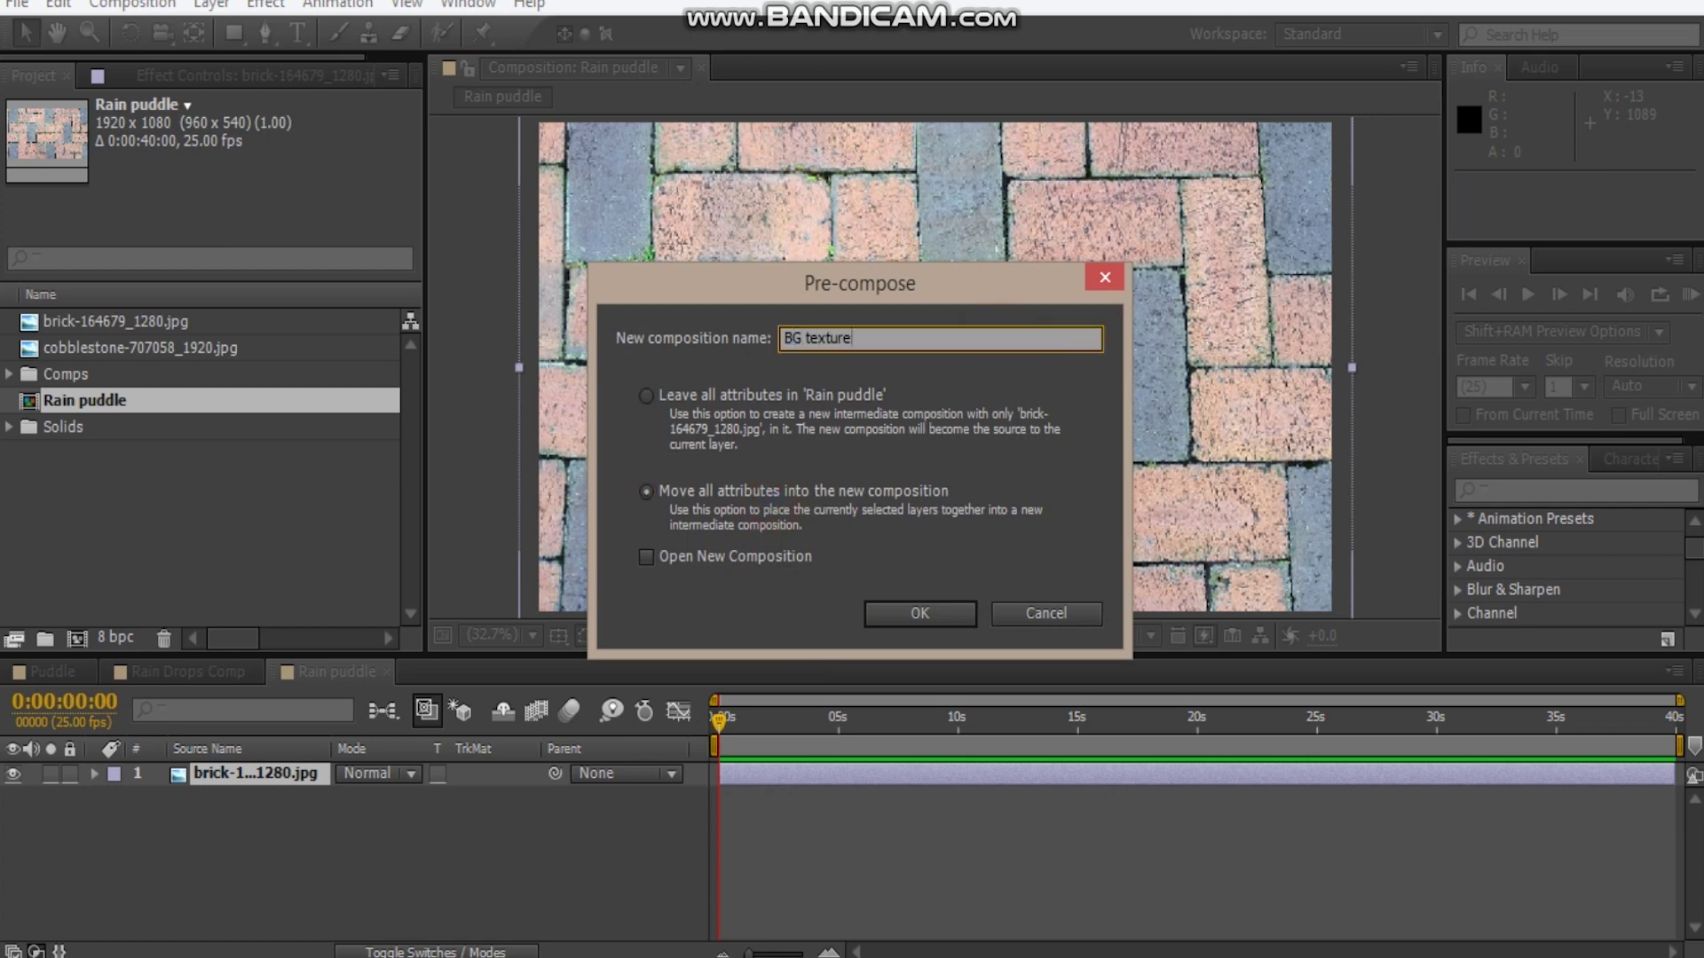
pyautogui.press('Return')
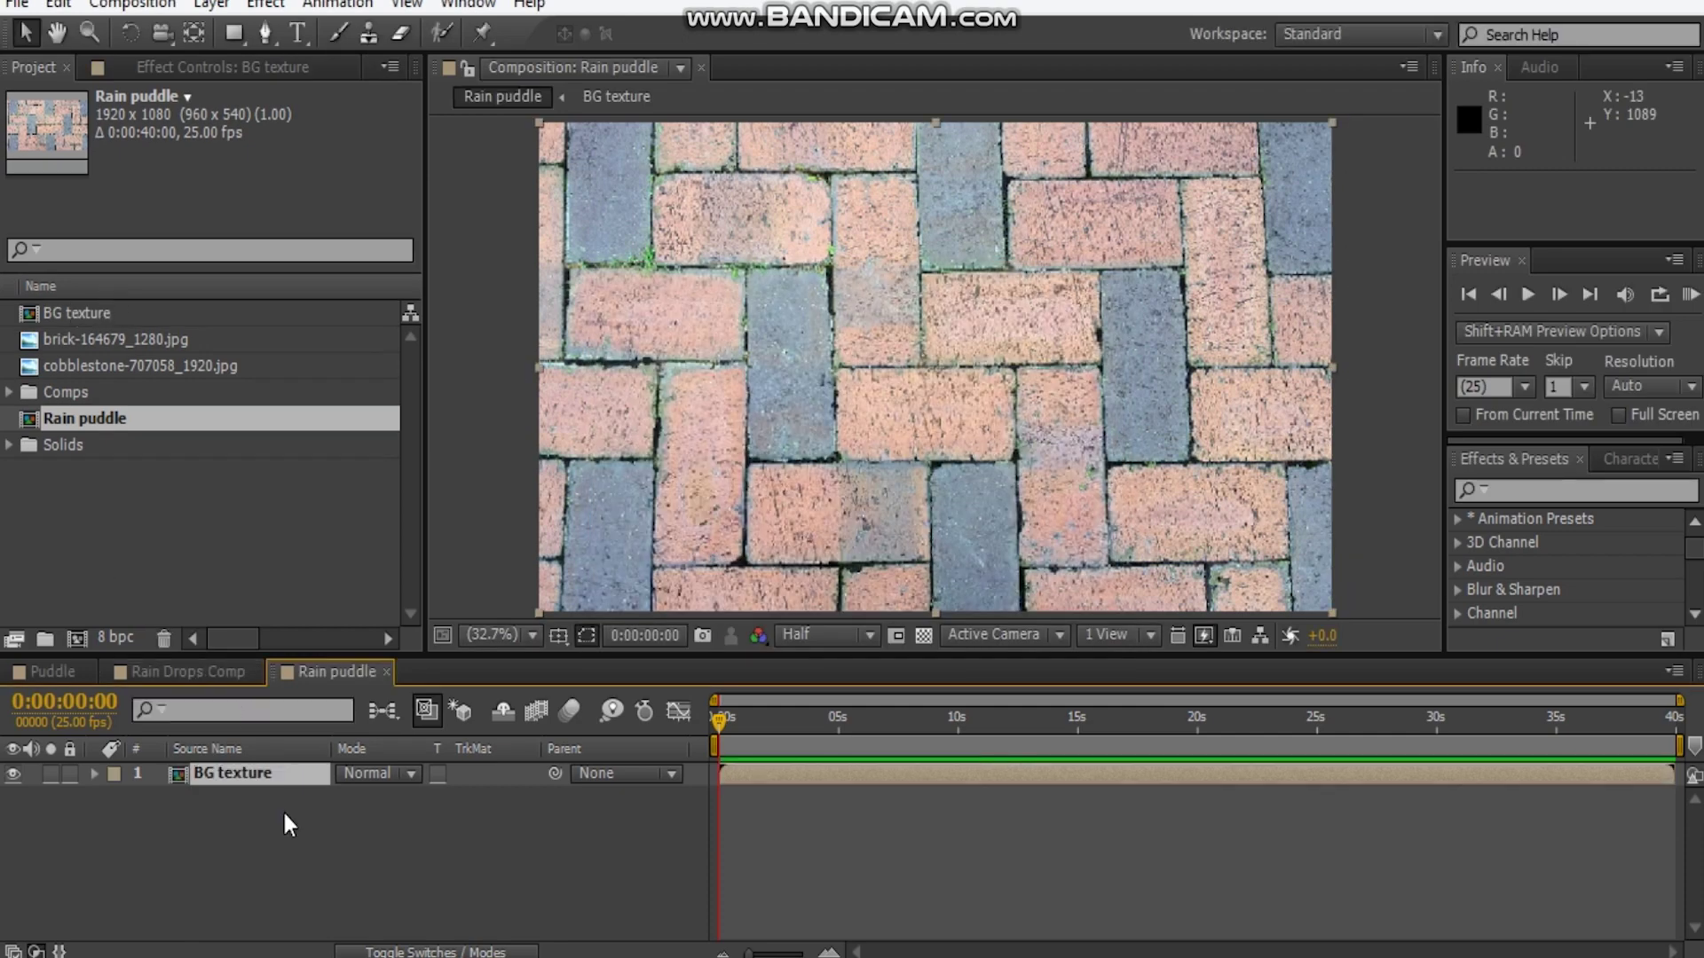
pyautogui.click(286, 815)
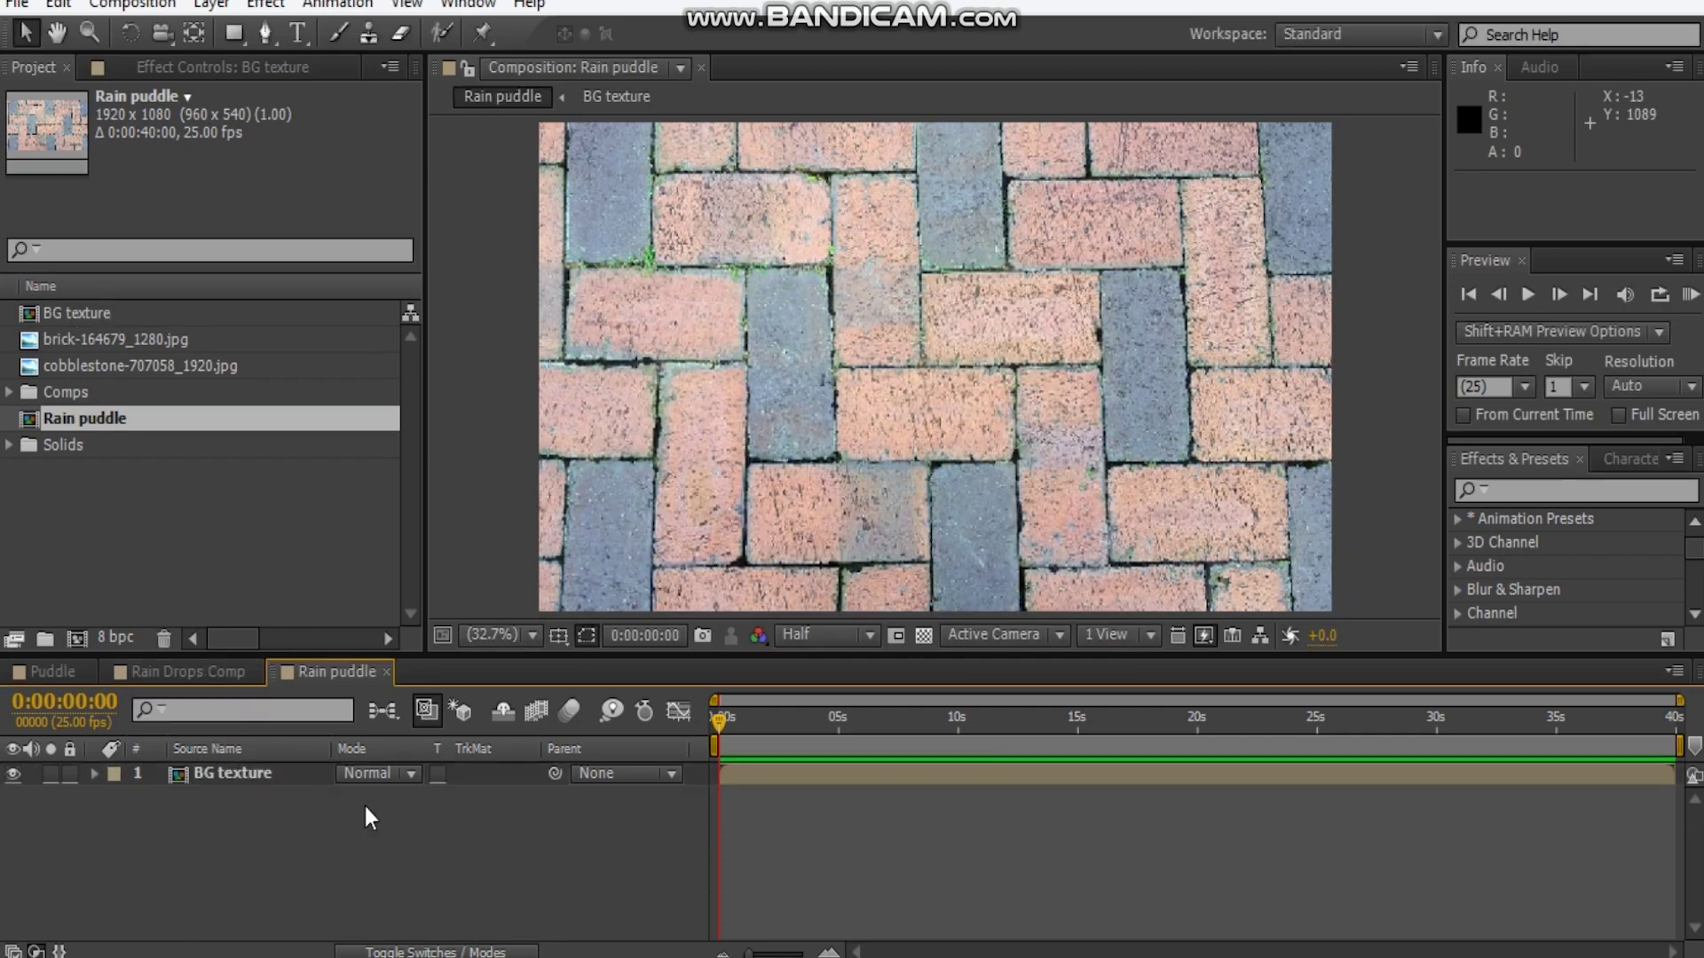
pyautogui.hotkey('ctrl', 'y')
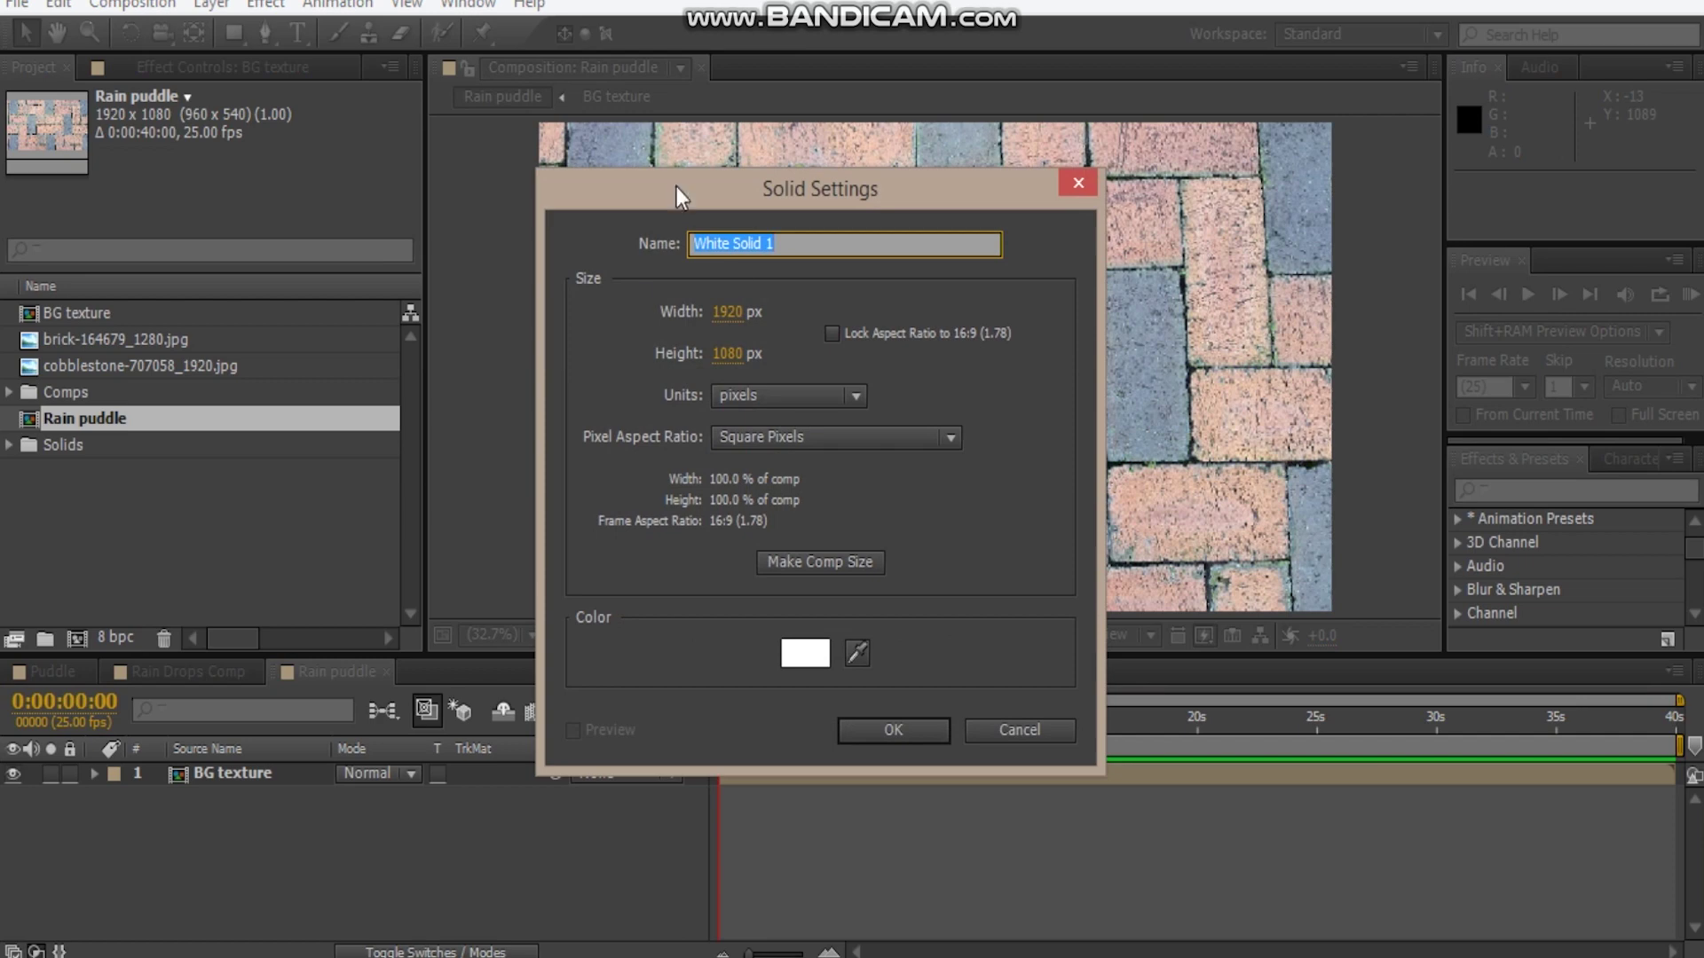
pyautogui.click(806, 641)
pyautogui.write('000000')
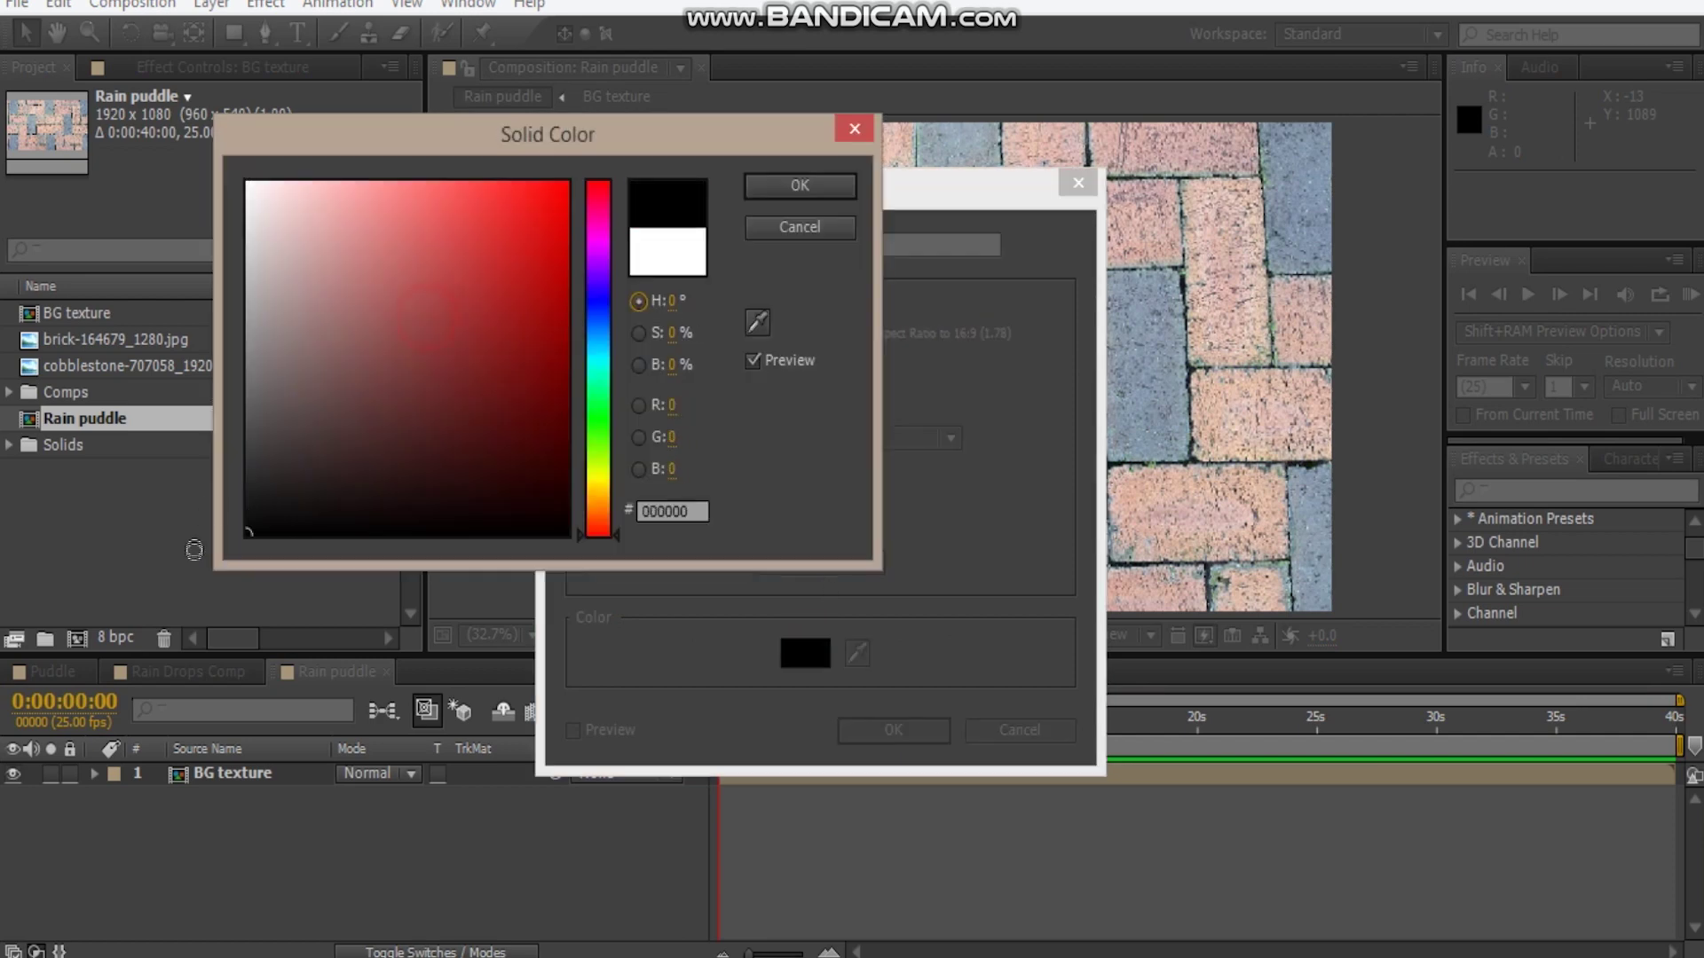
pyautogui.click(815, 184)
pyautogui.click(833, 242)
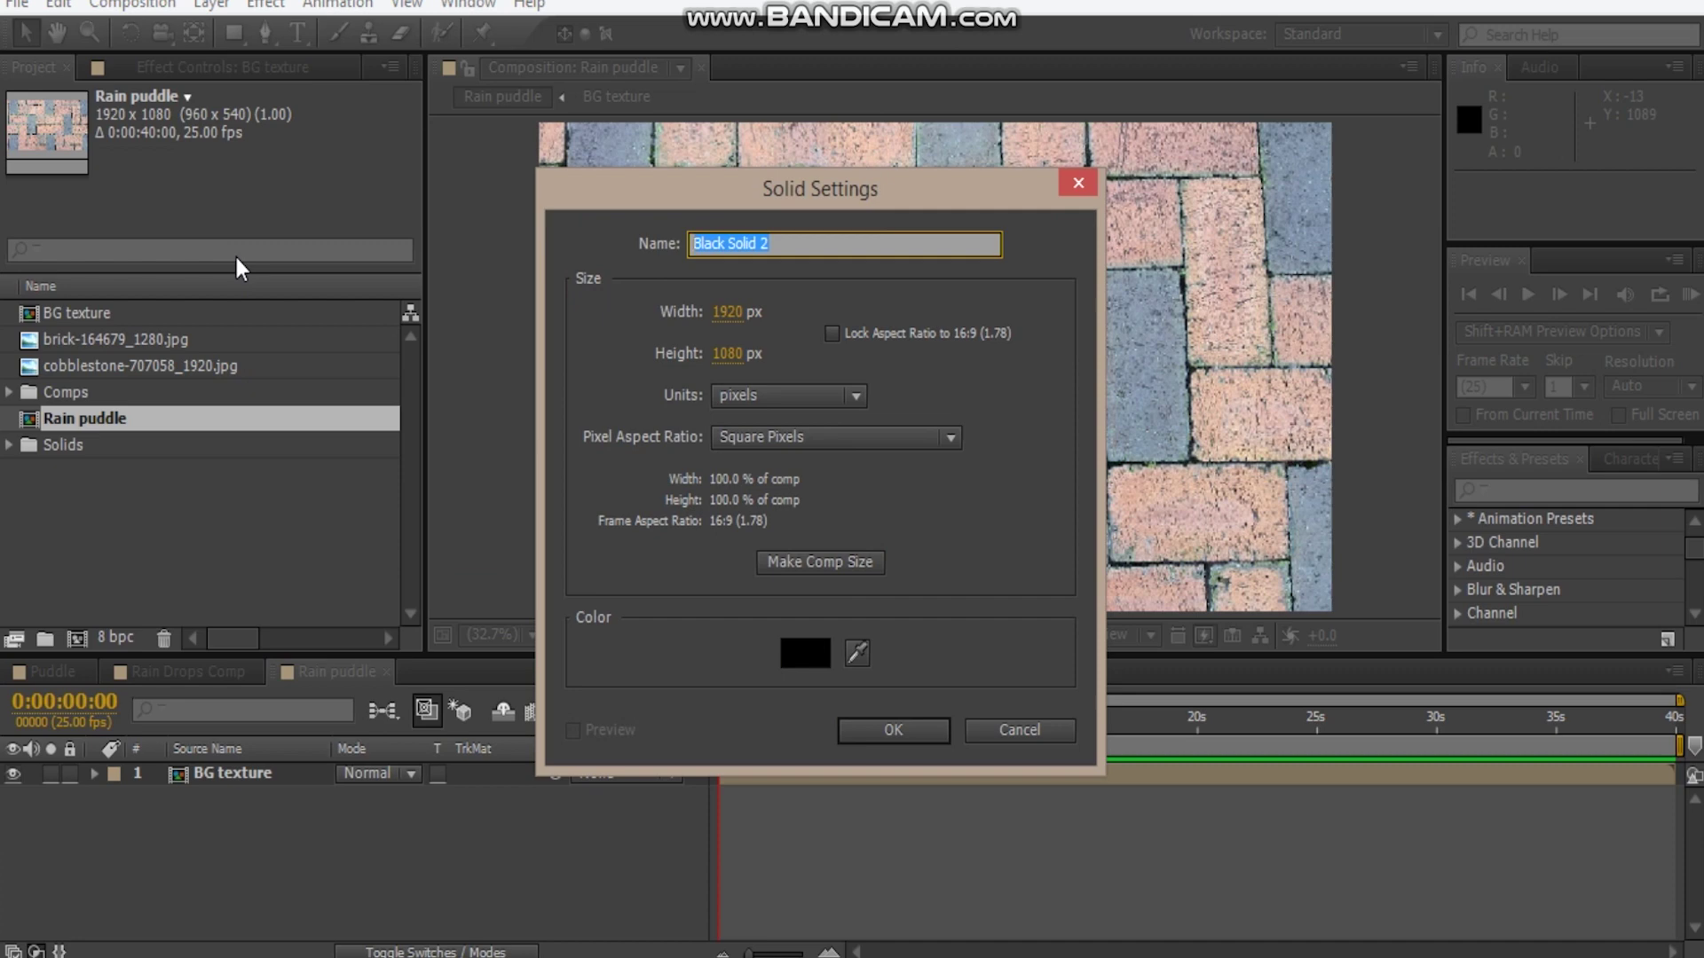
pyautogui.write('Rain puddle')
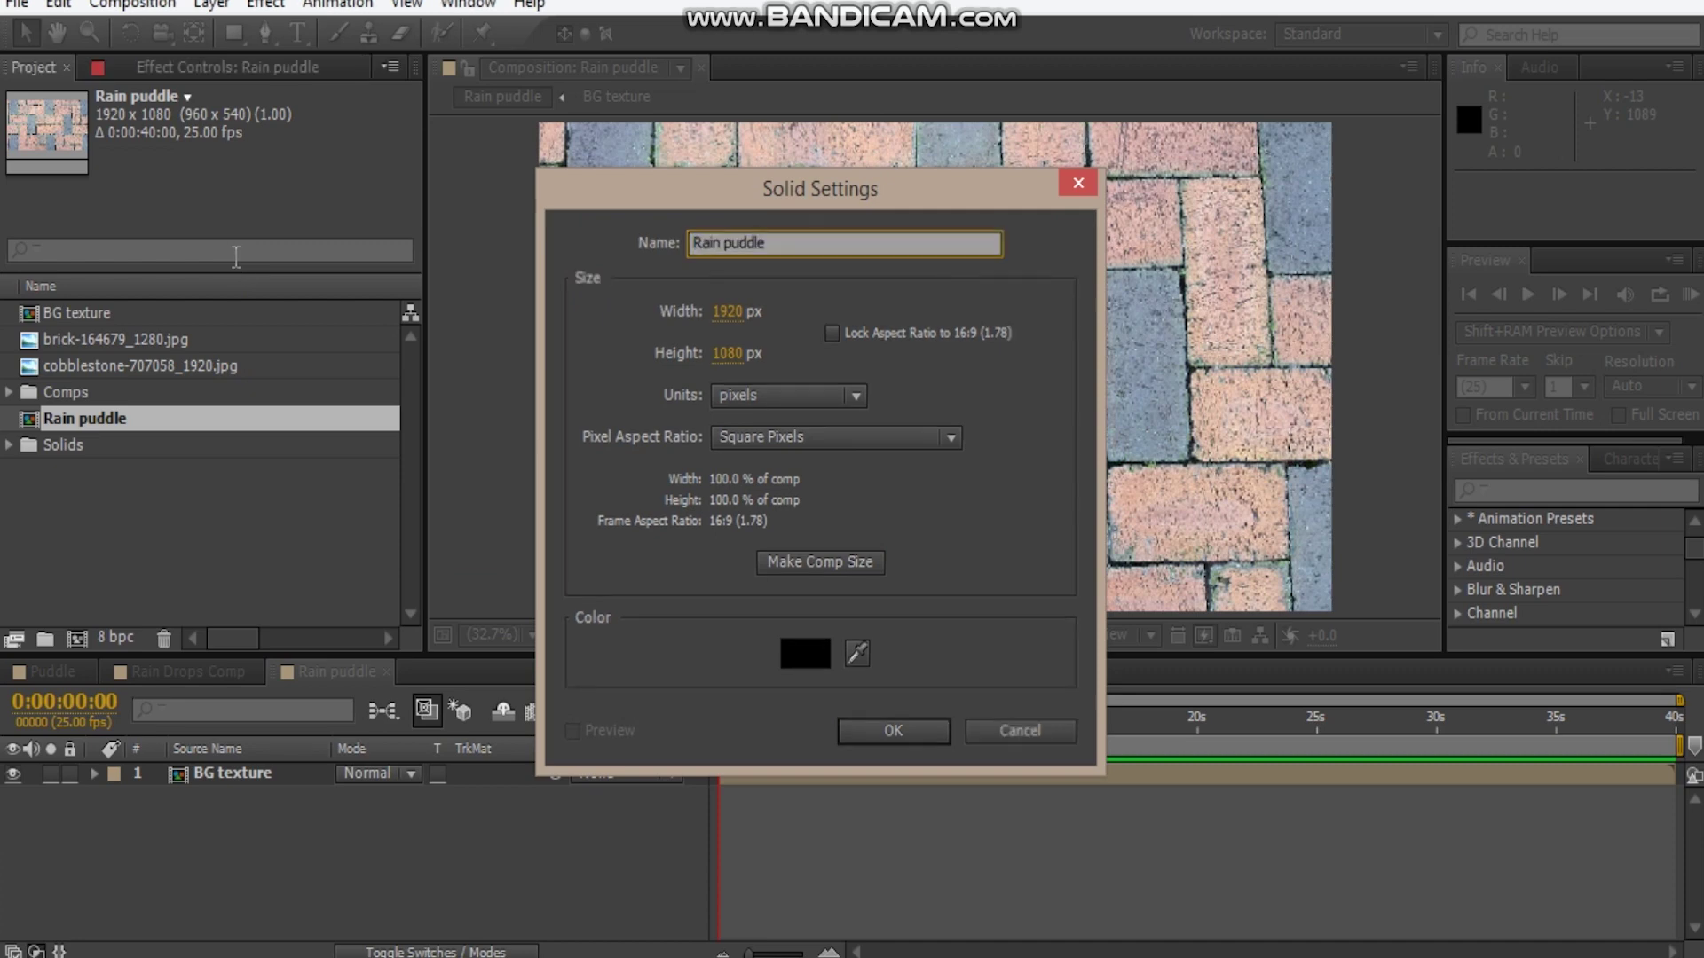
pyautogui.press('Return')
# Apply the Fractal Noise effect to the Rain puddle solid
pyautogui.click(220, 61)
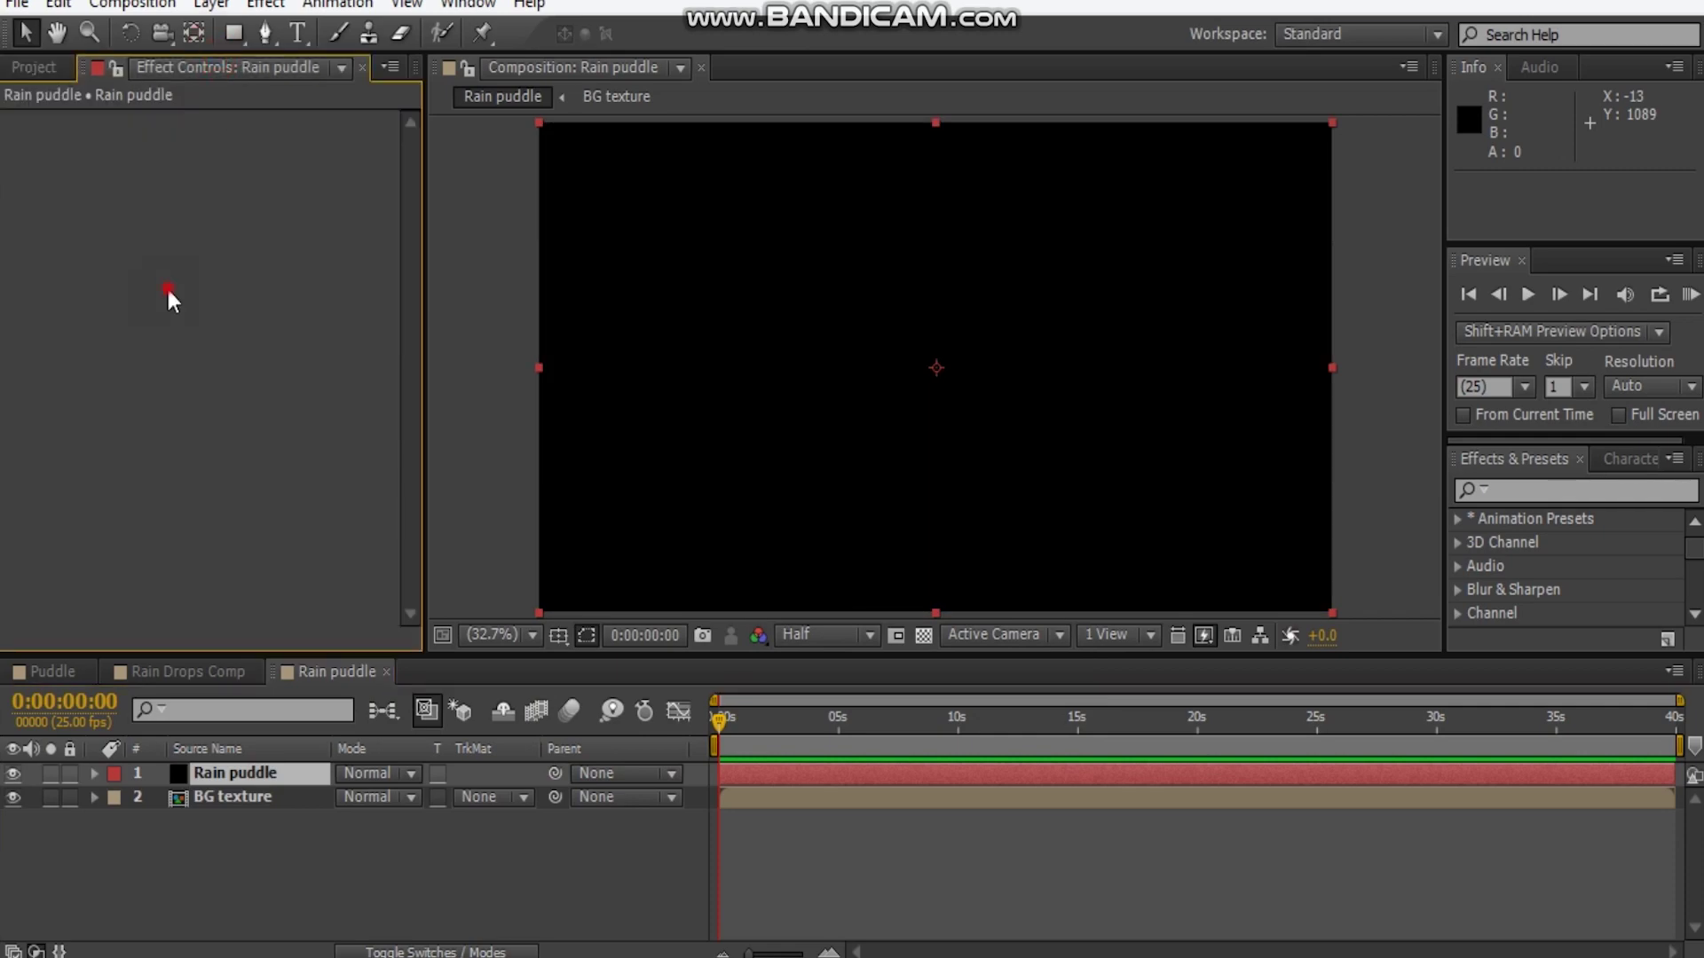
pyautogui.rightClick(169, 286)
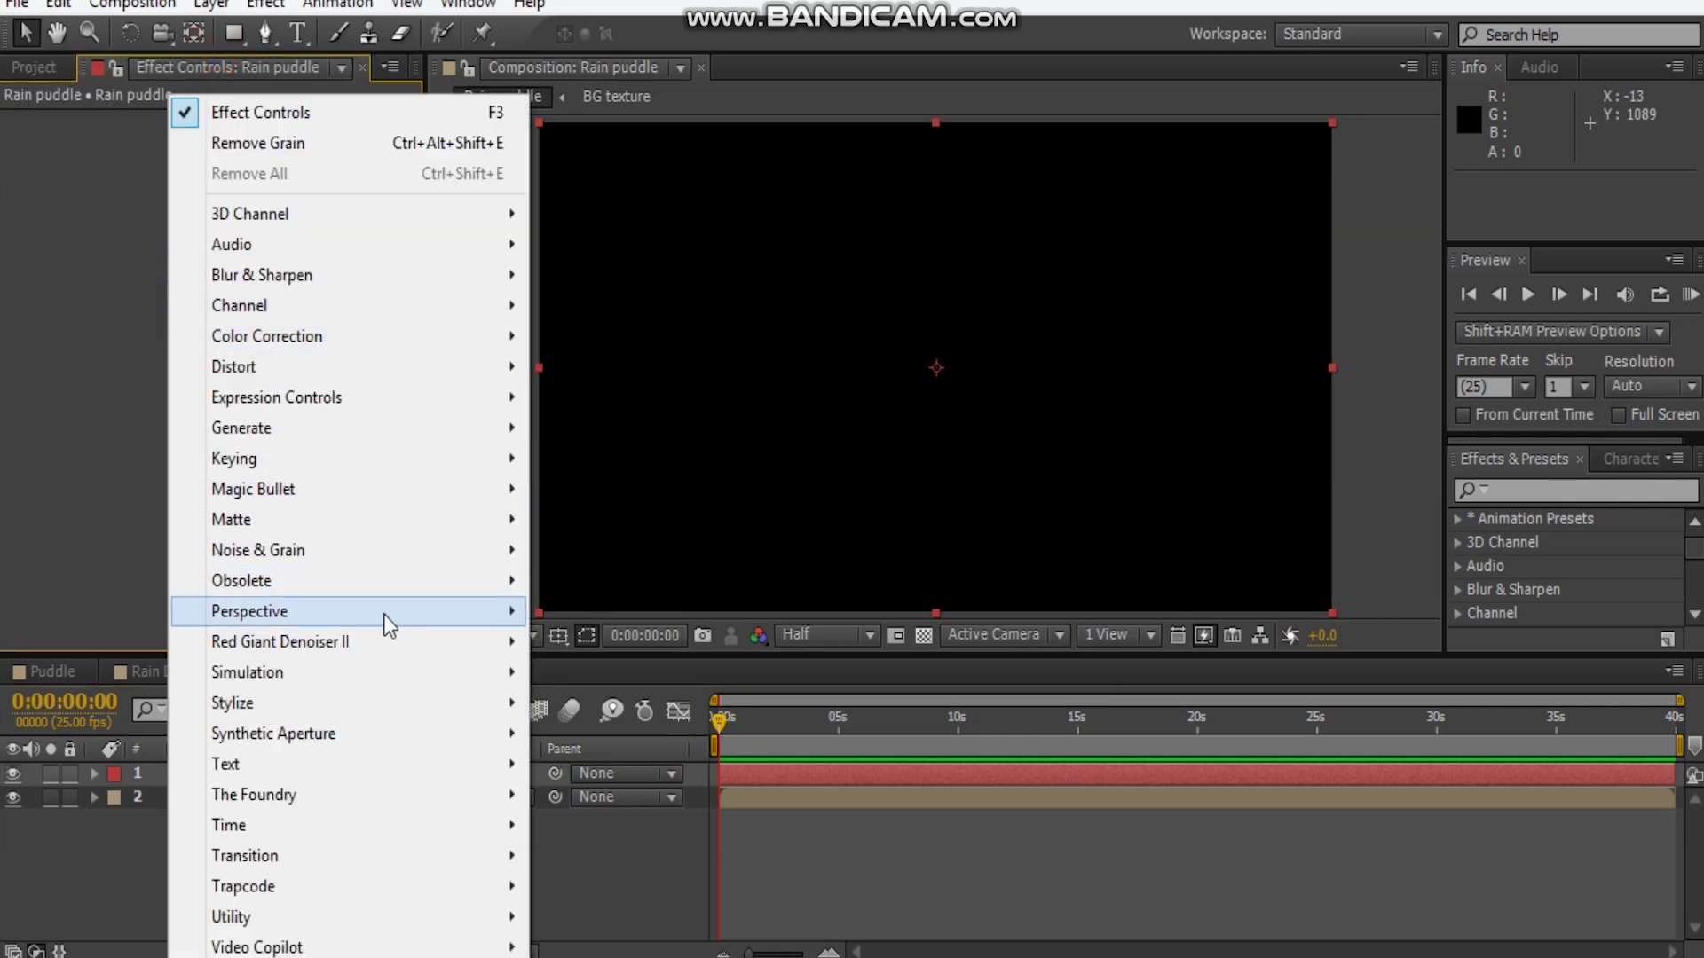
pyautogui.moveTo(378, 551)
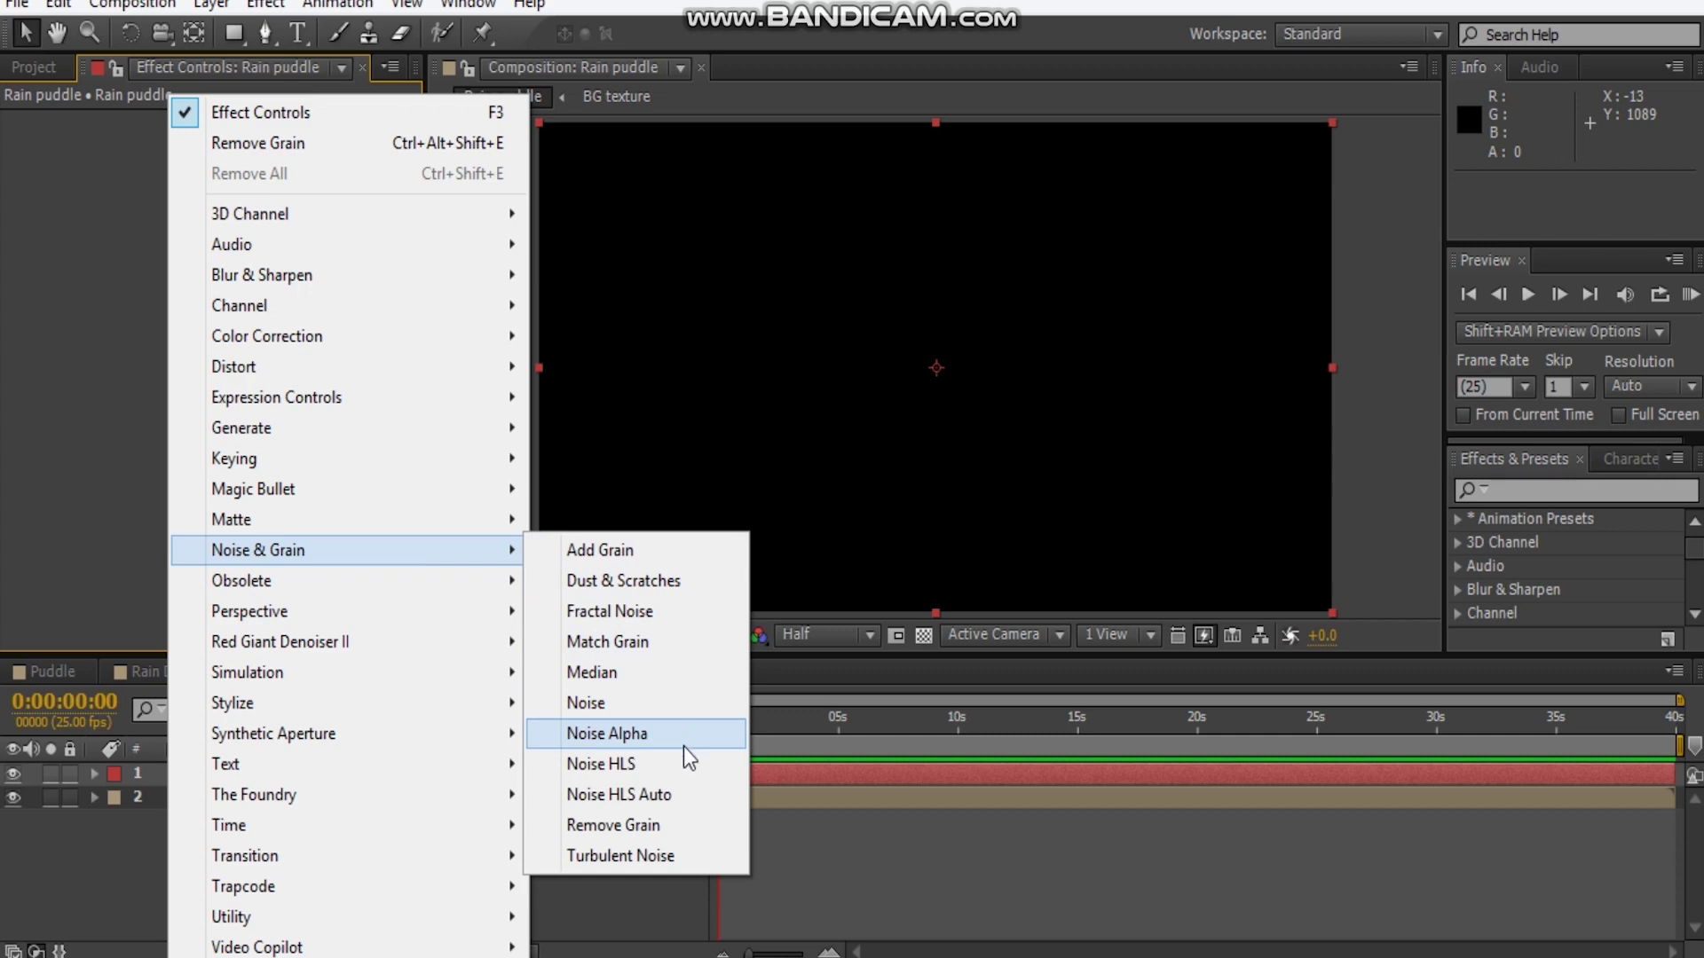
pyautogui.click(656, 619)
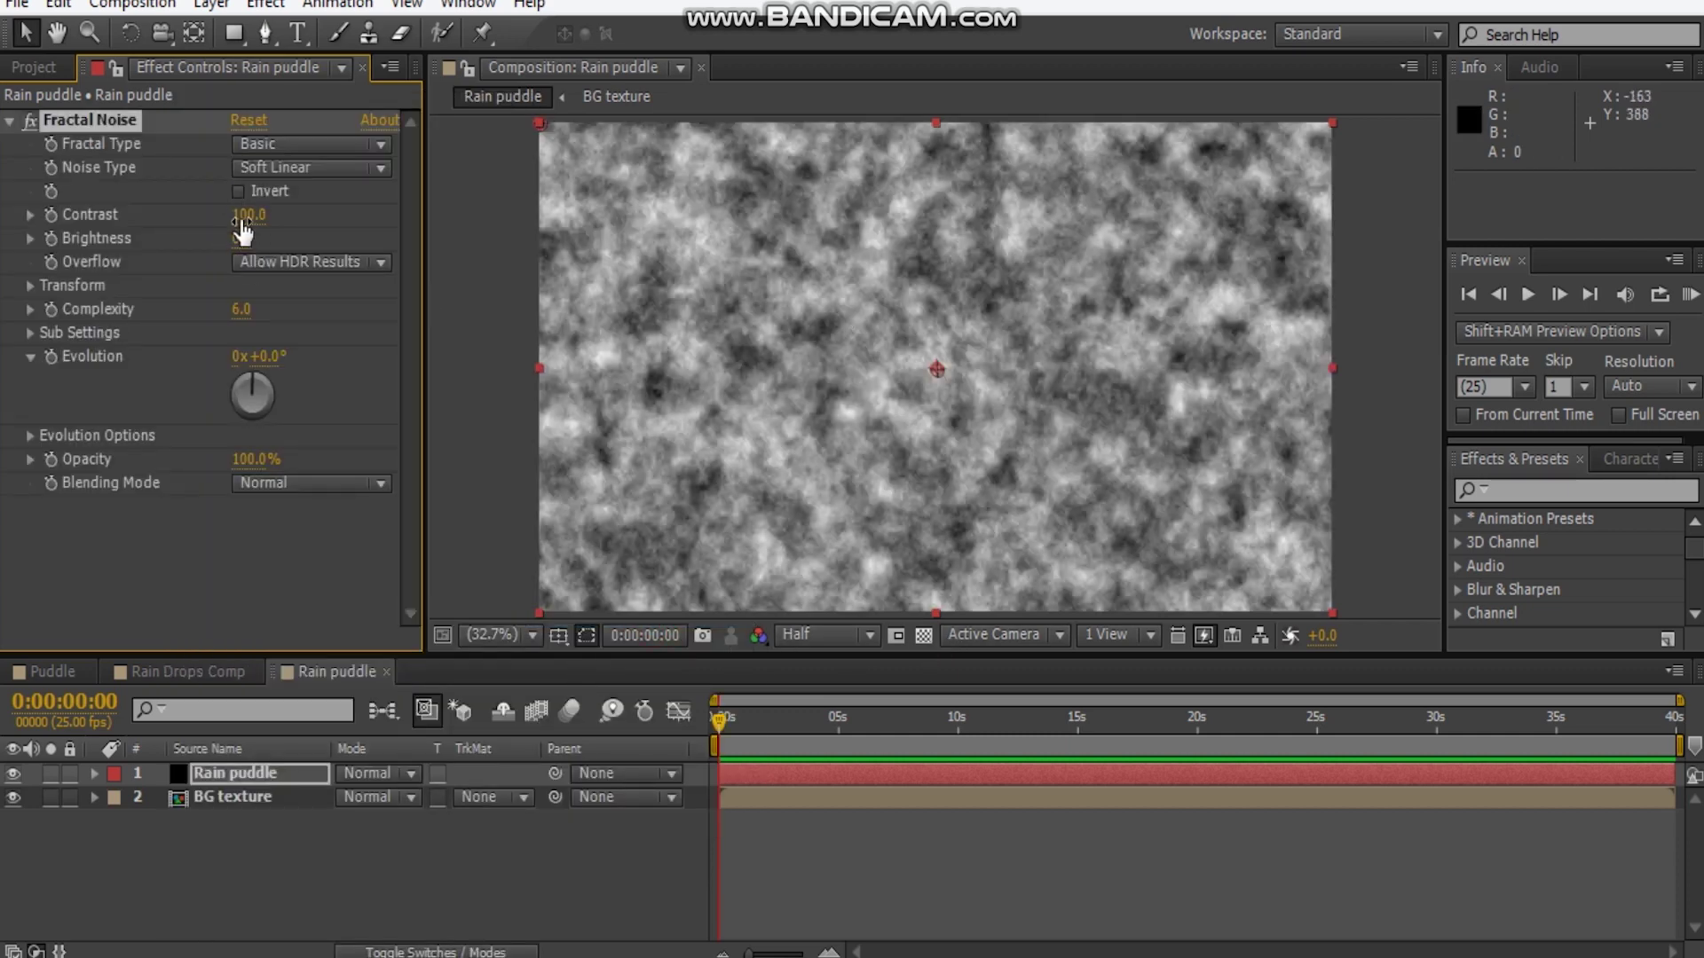
# Set the Fractal Noise contrast to 2000 and lower its brightness to about -98
pyautogui.moveTo(299, 208); pyautogui.dragTo(1296, 193)
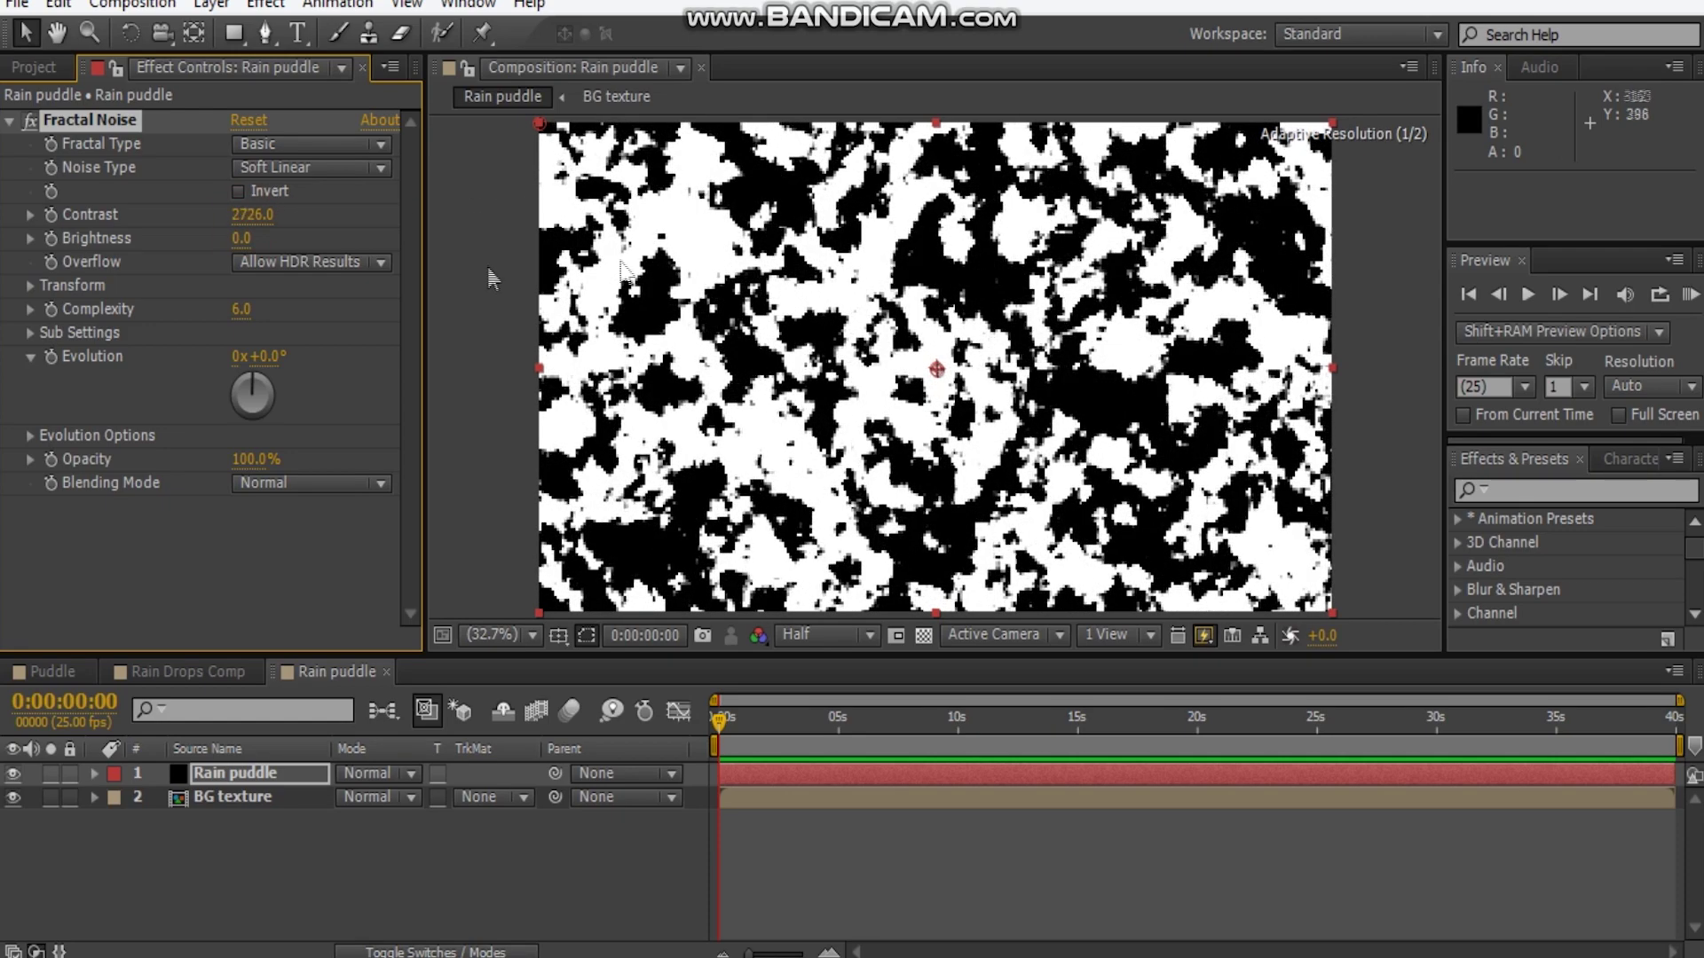
pyautogui.click(274, 220)
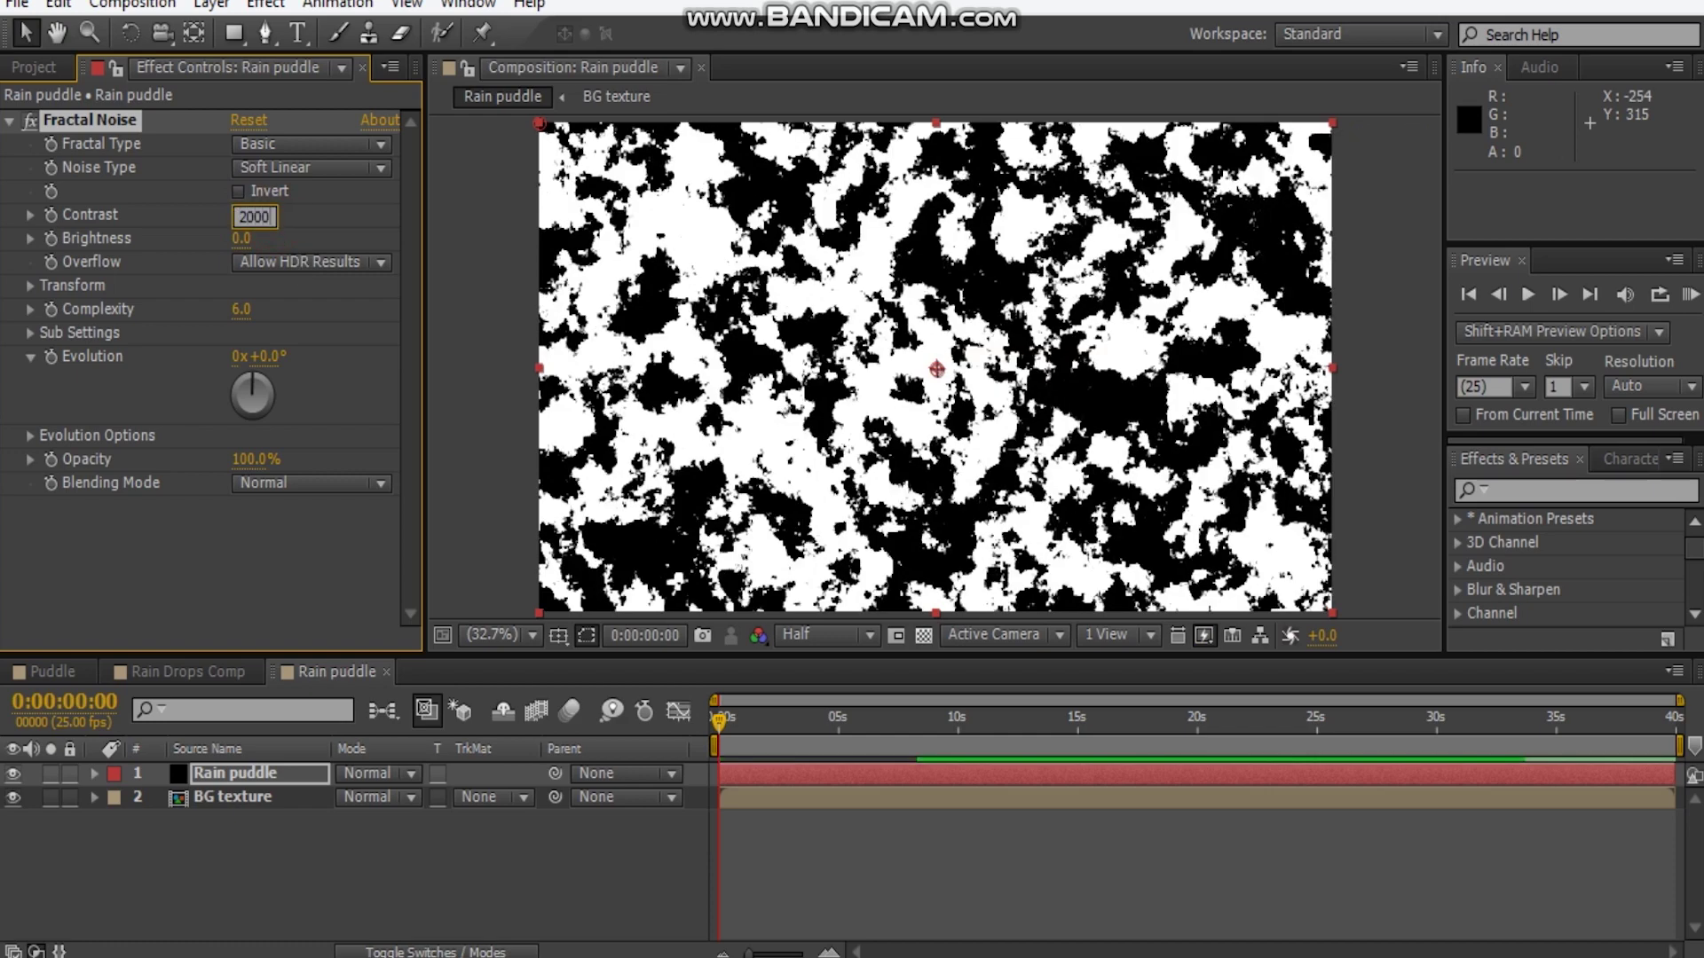
pyautogui.write('2000')
pyautogui.press('Return')
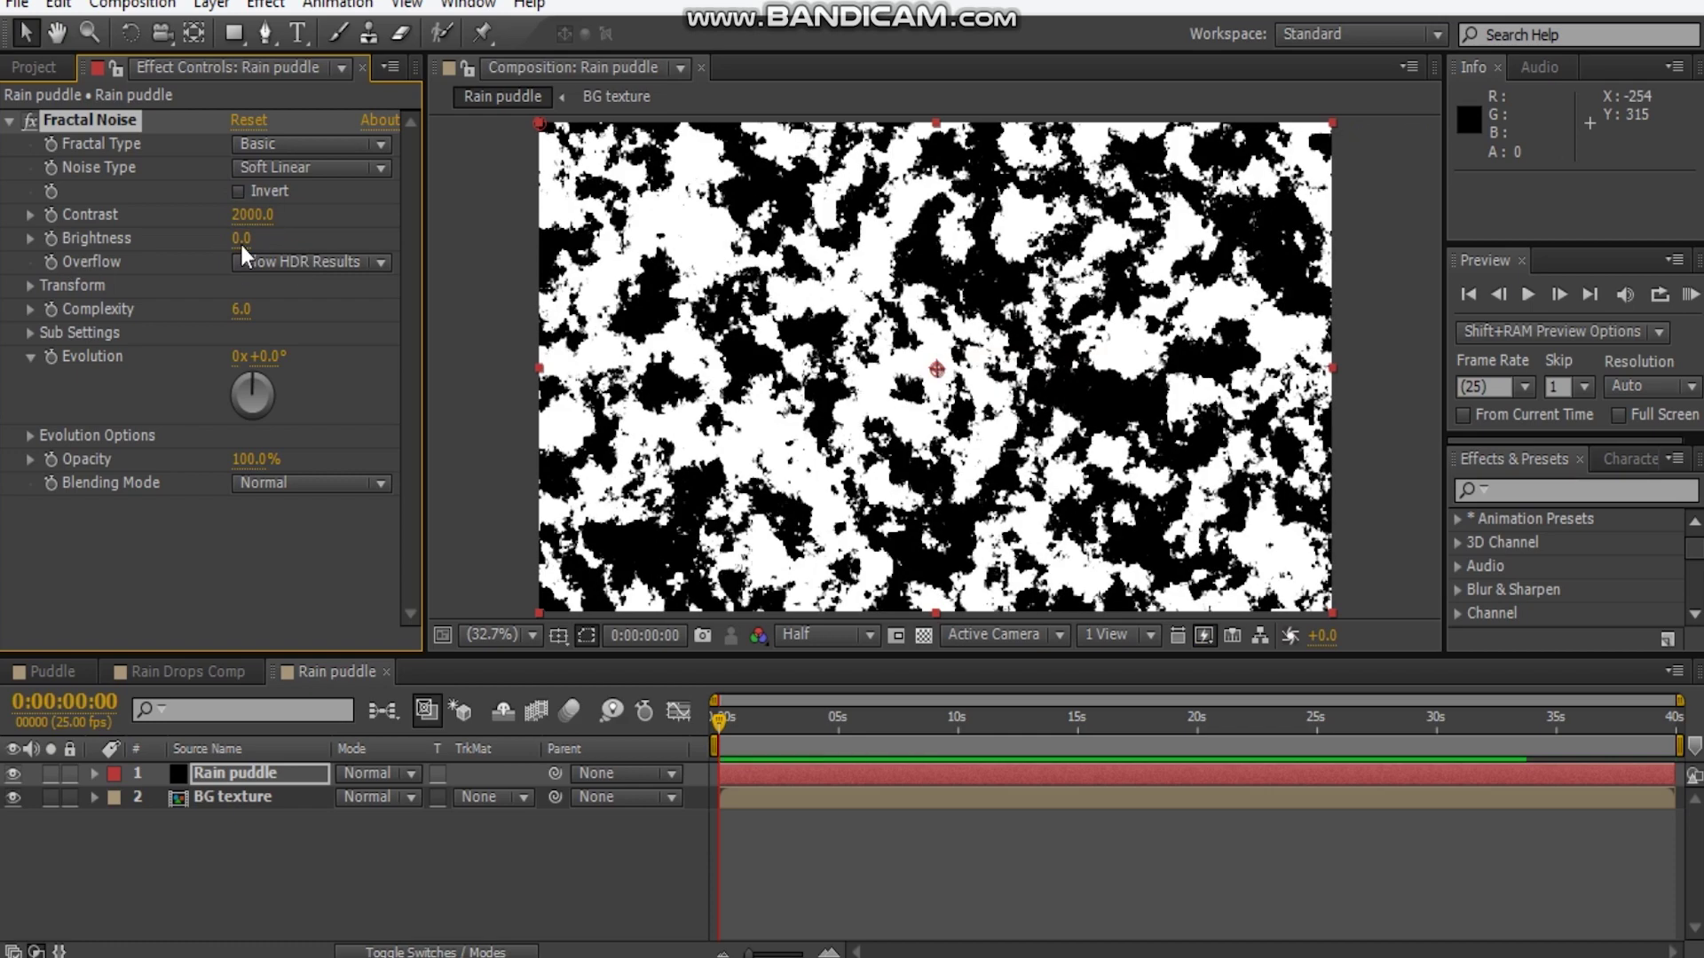
pyautogui.moveTo(241, 238); pyautogui.dragTo(137, 253)
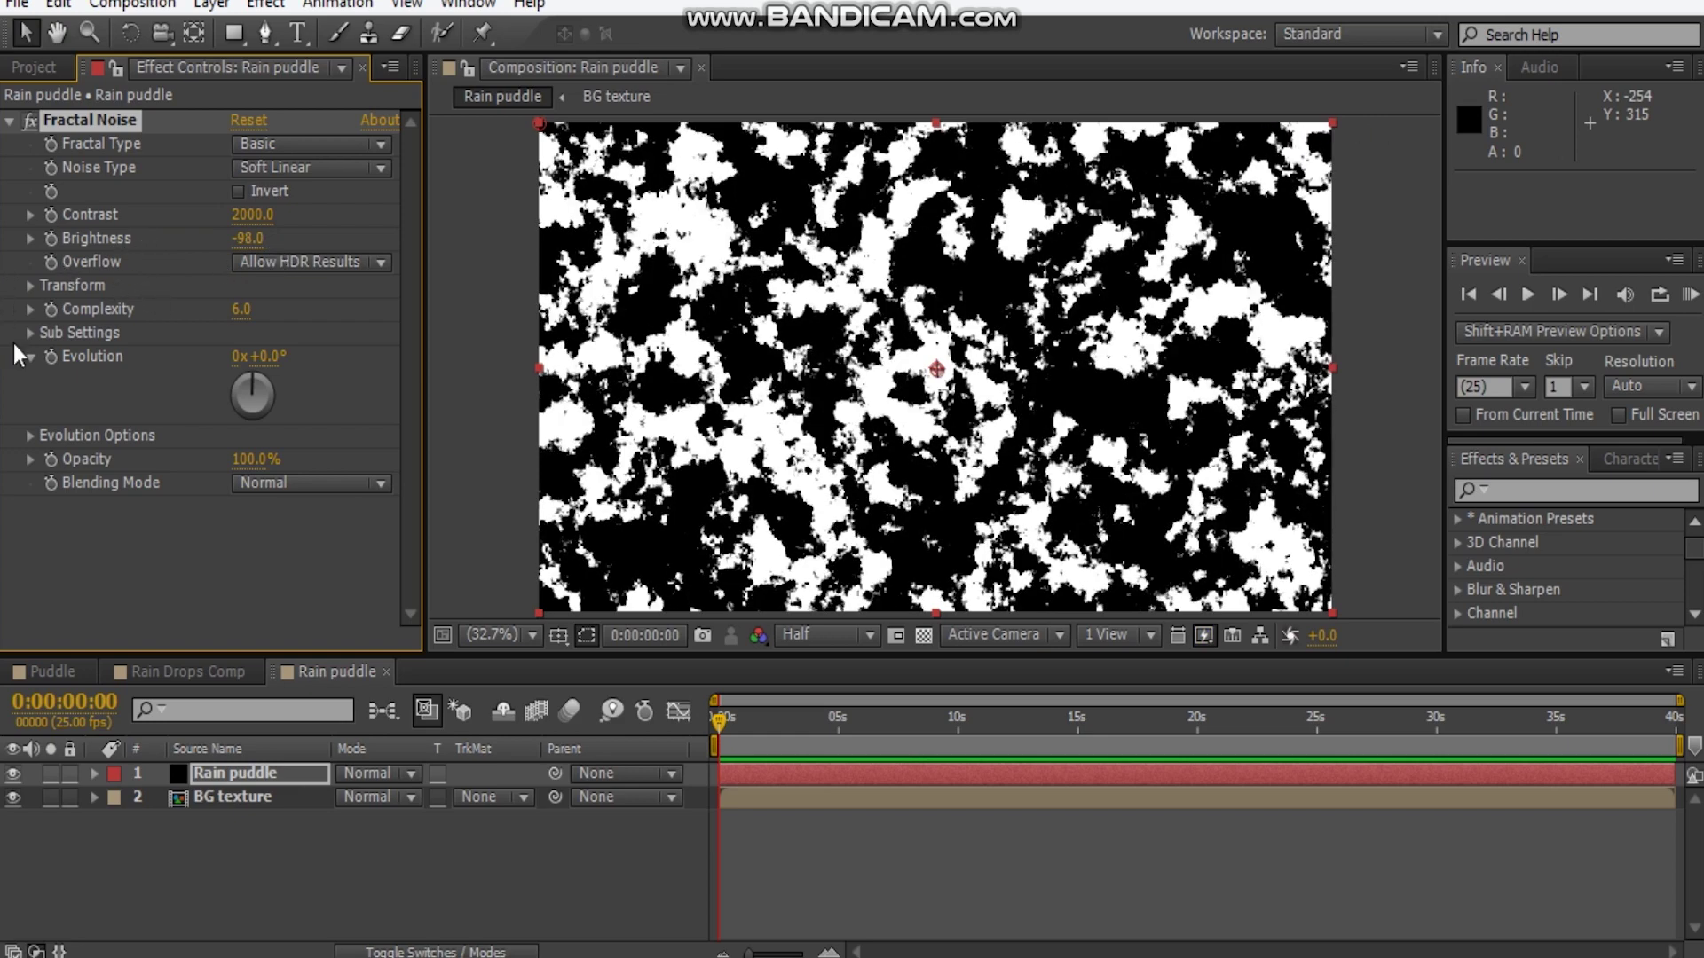
# Set the Fractal Noise complexity to 10 and enlarge its transform scale to about 572
pyautogui.click(231, 321)
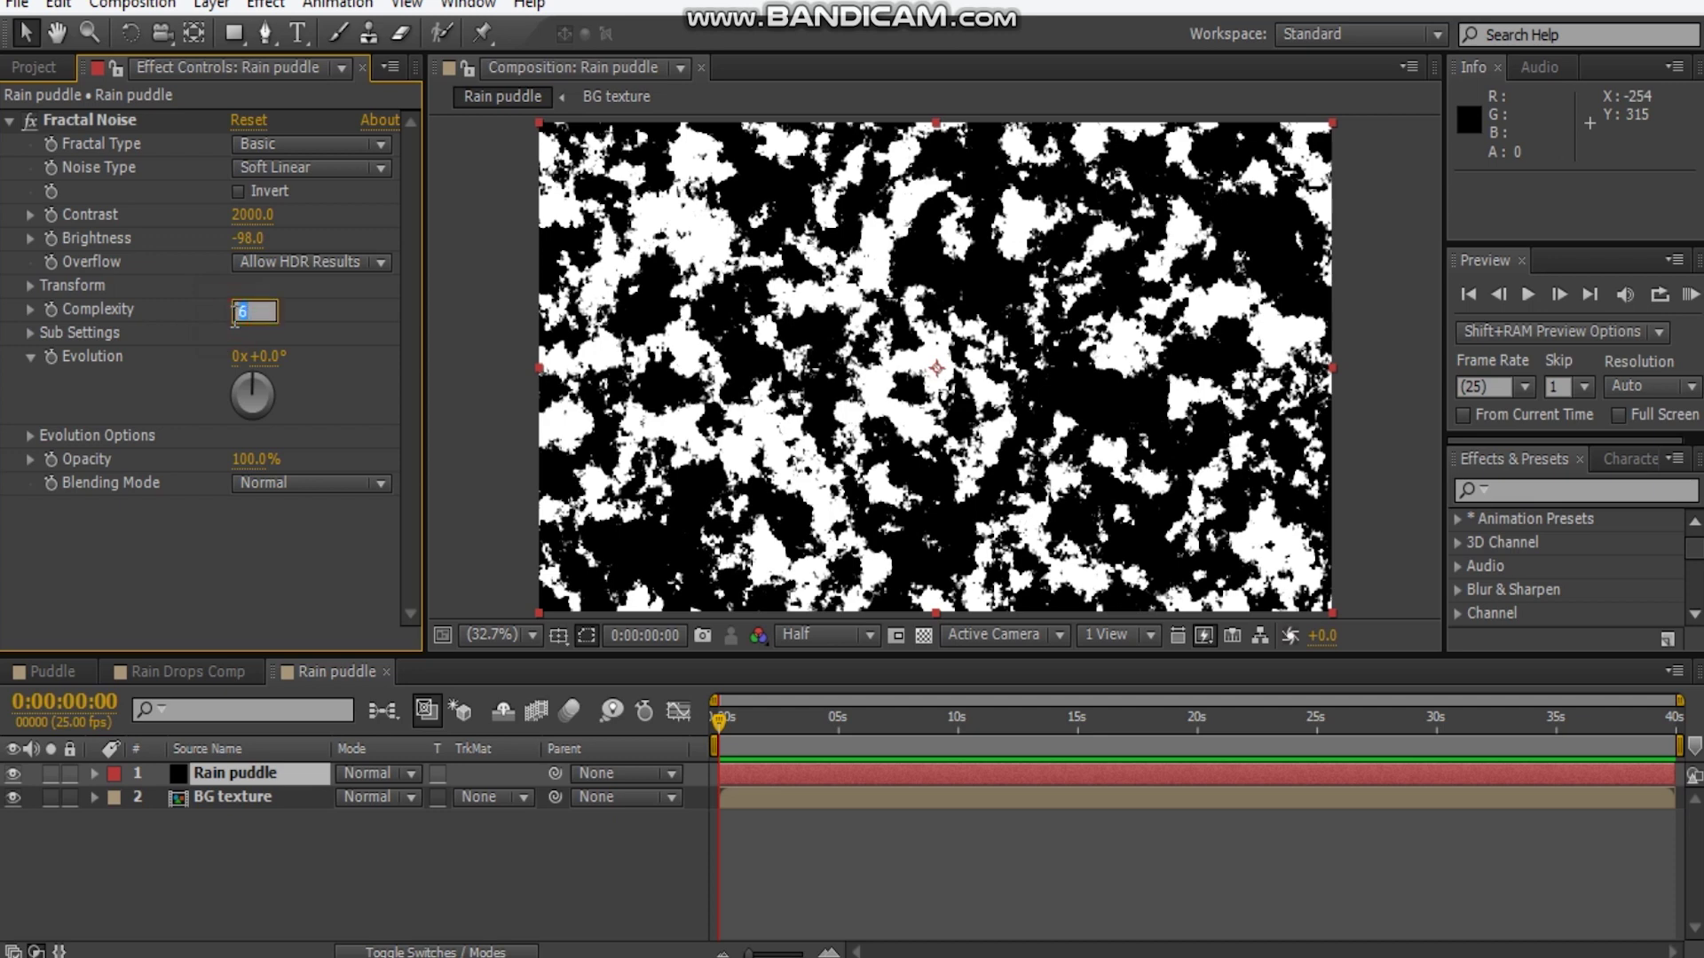
pyautogui.write('10')
pyautogui.press('Return')
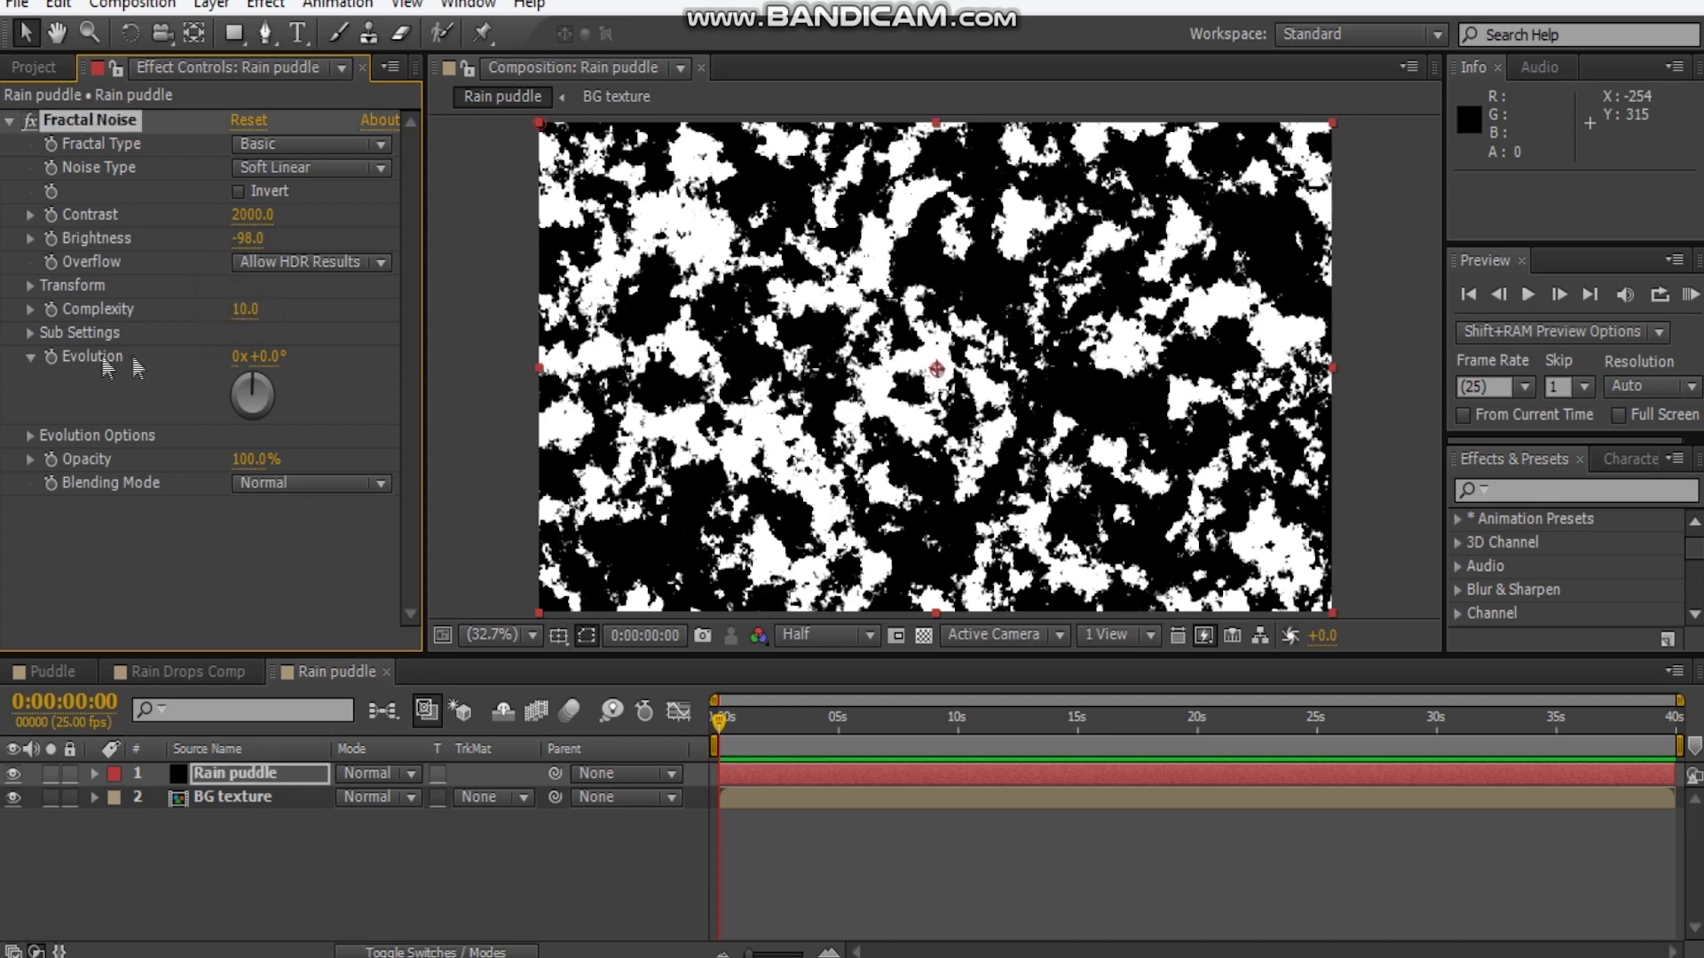
pyautogui.click(29, 286)
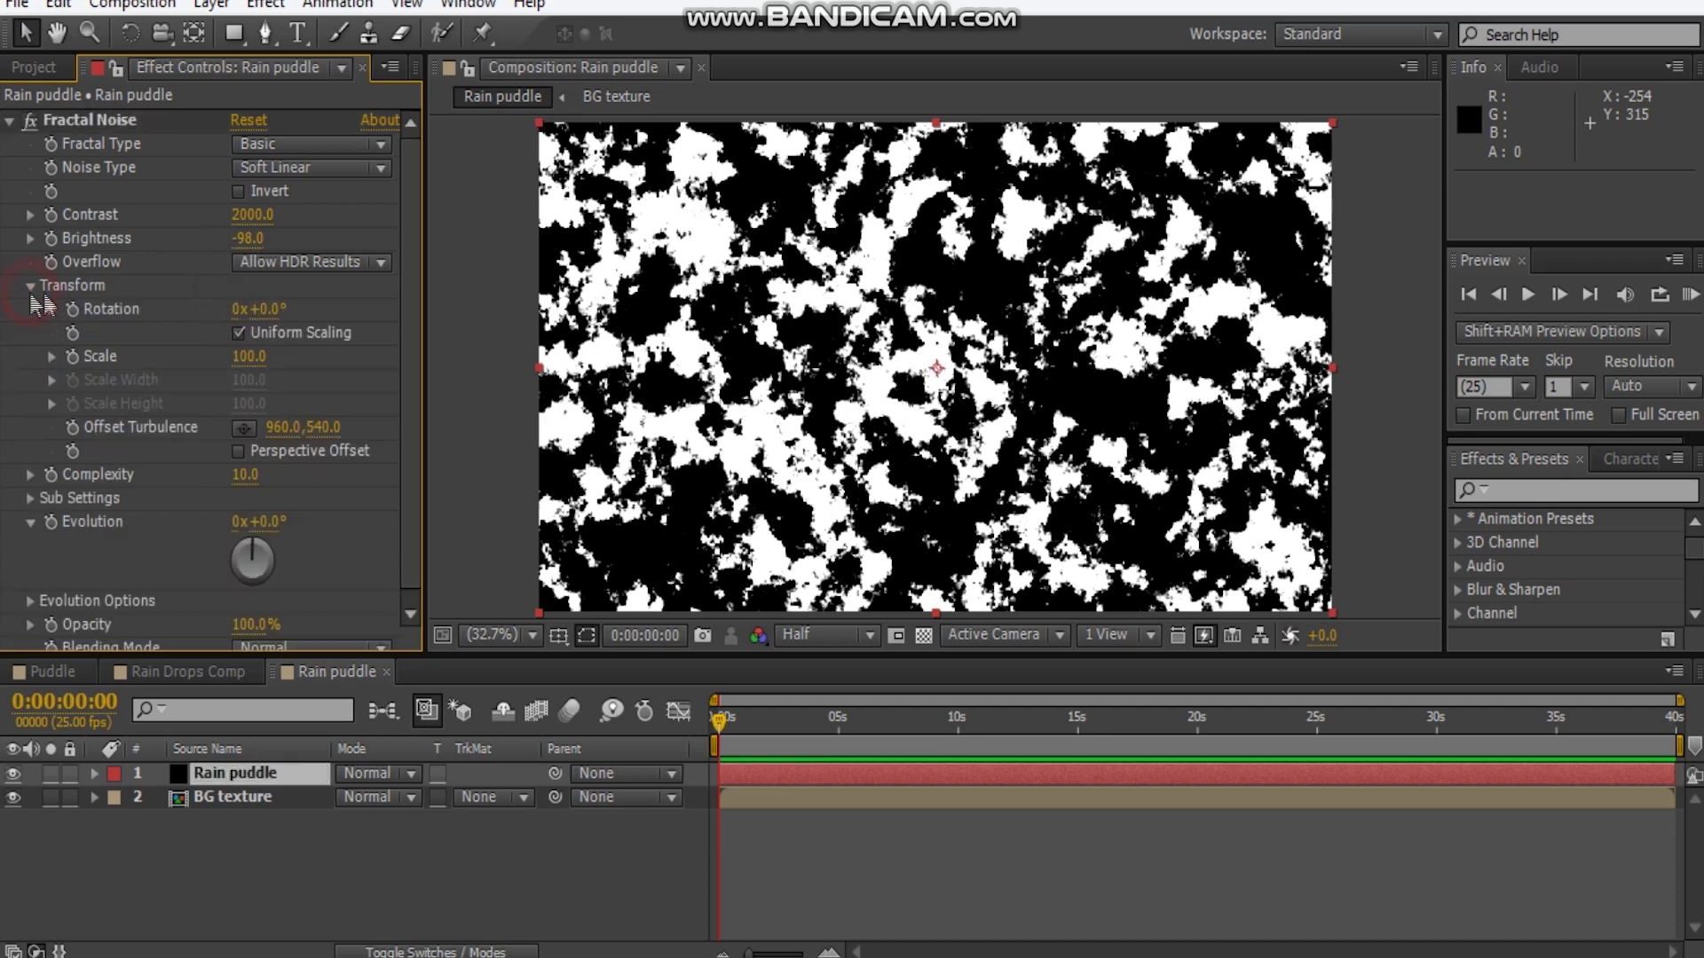
pyautogui.moveTo(246, 360); pyautogui.dragTo(833, 342)
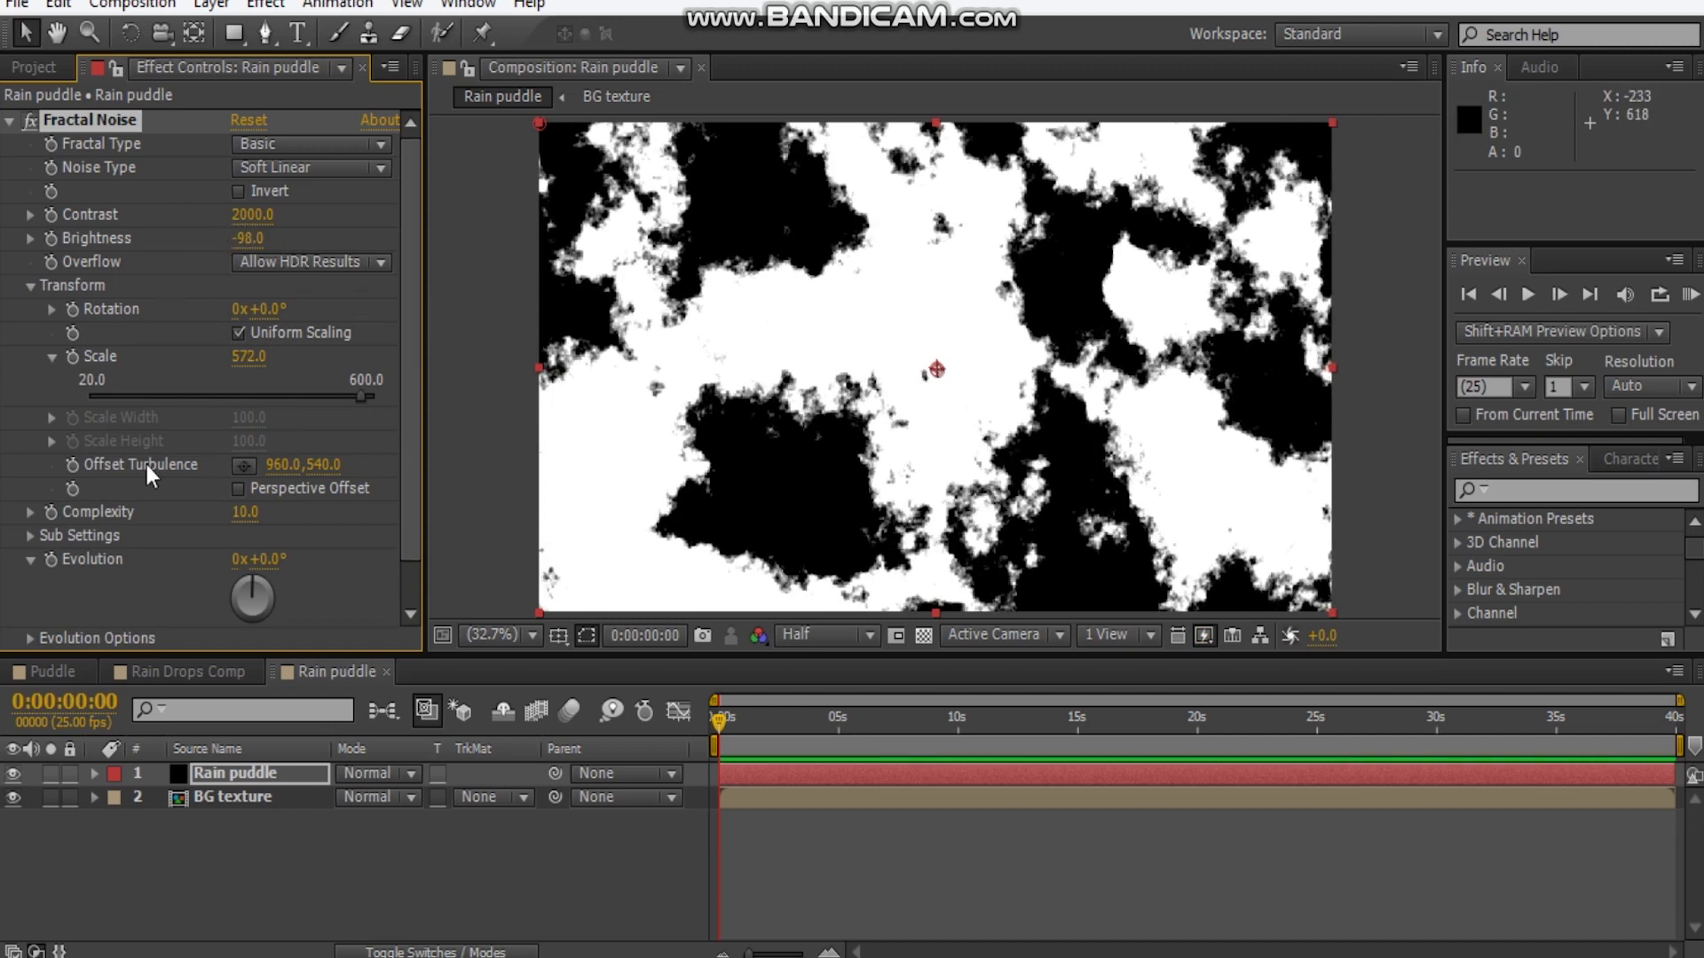
# Raise the Fractal Noise brightness to 330 and its contrast to about 2047
pyautogui.scroll(-1, 237, 575)
pyautogui.scroll(1, 221, 233)
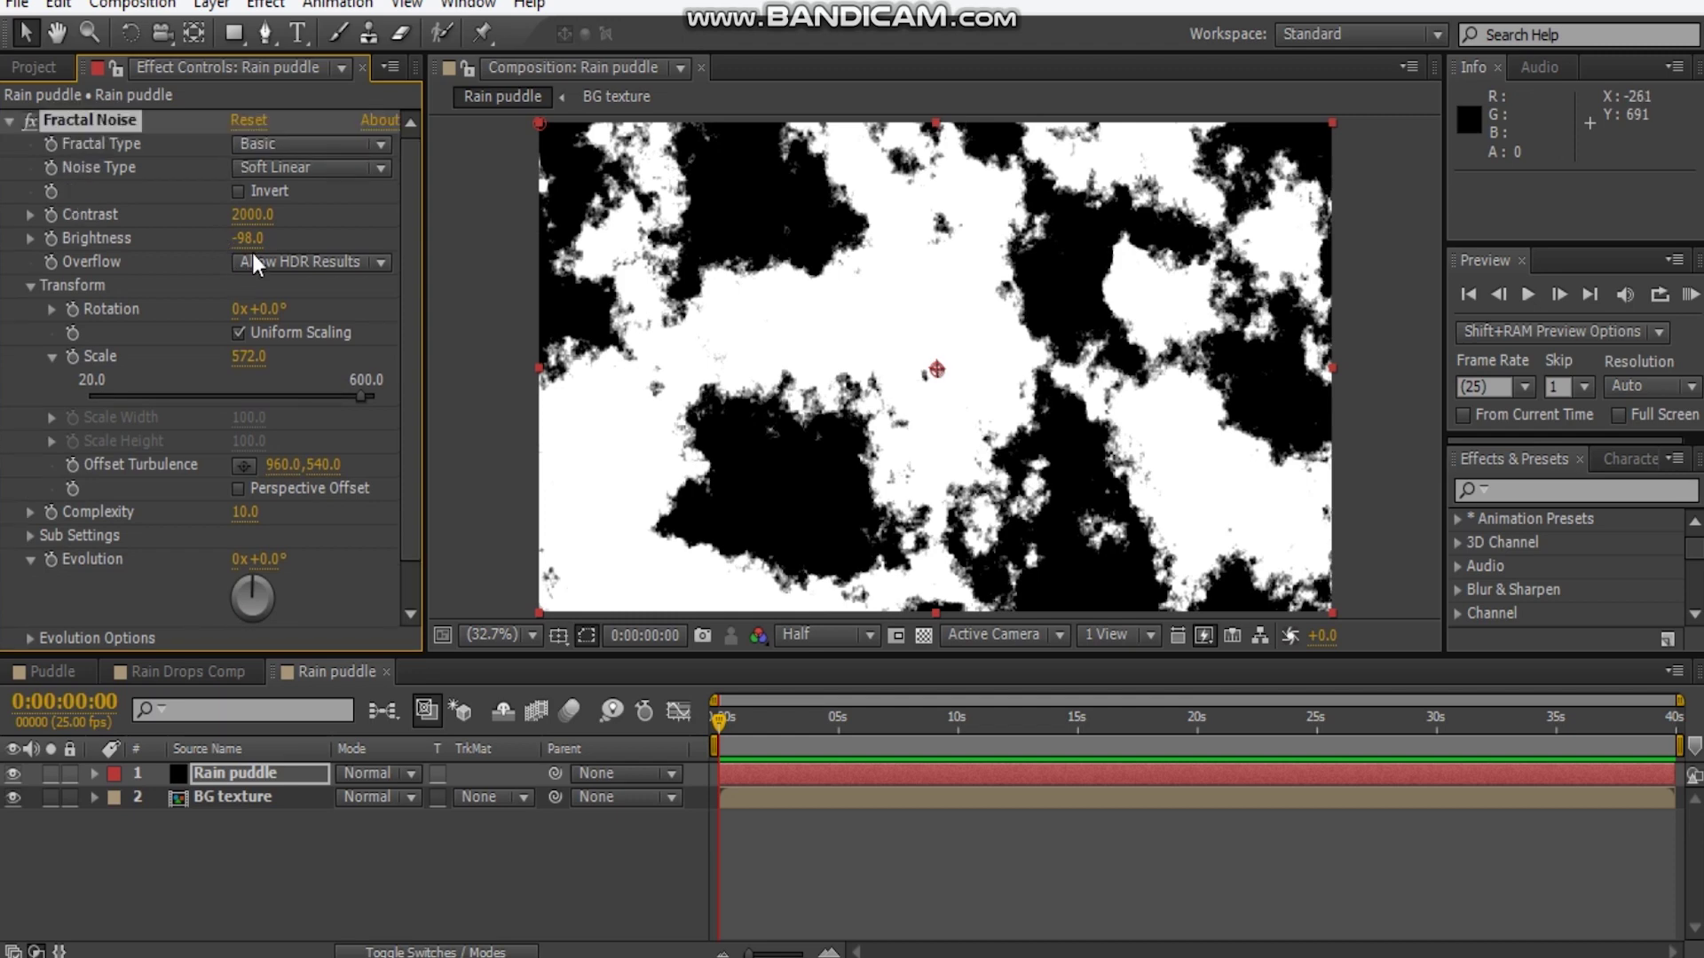
pyautogui.moveTo(286, 237); pyautogui.dragTo(900, 268)
pyautogui.click(253, 238)
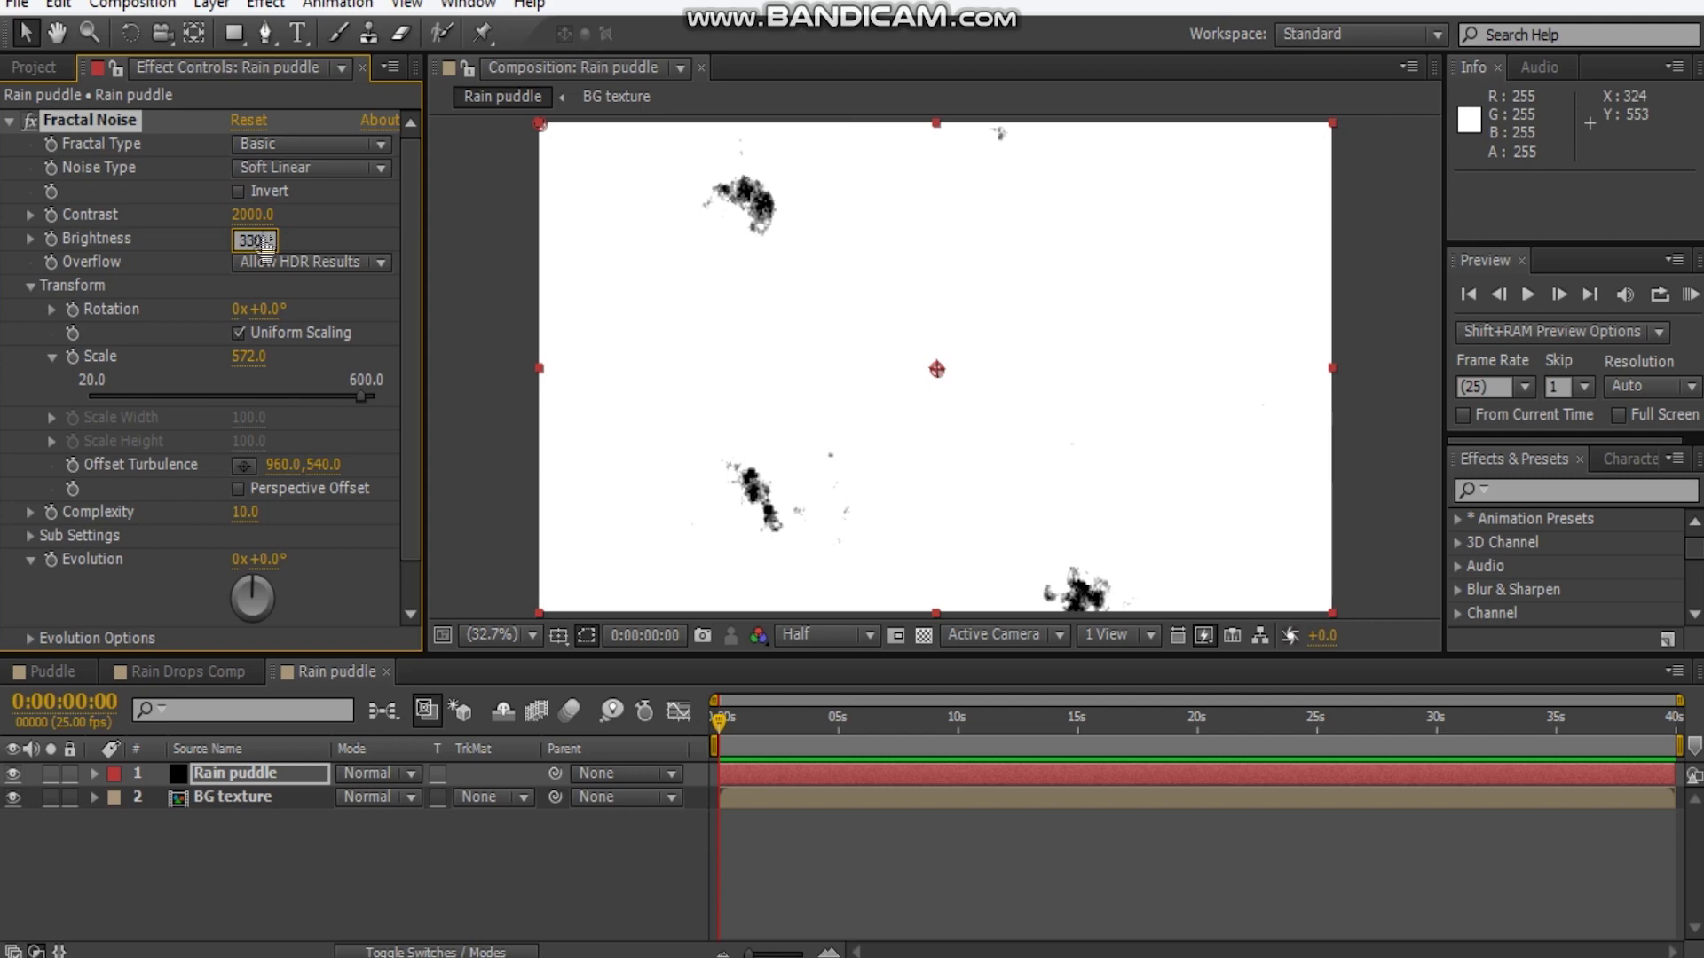
pyautogui.press('Return')
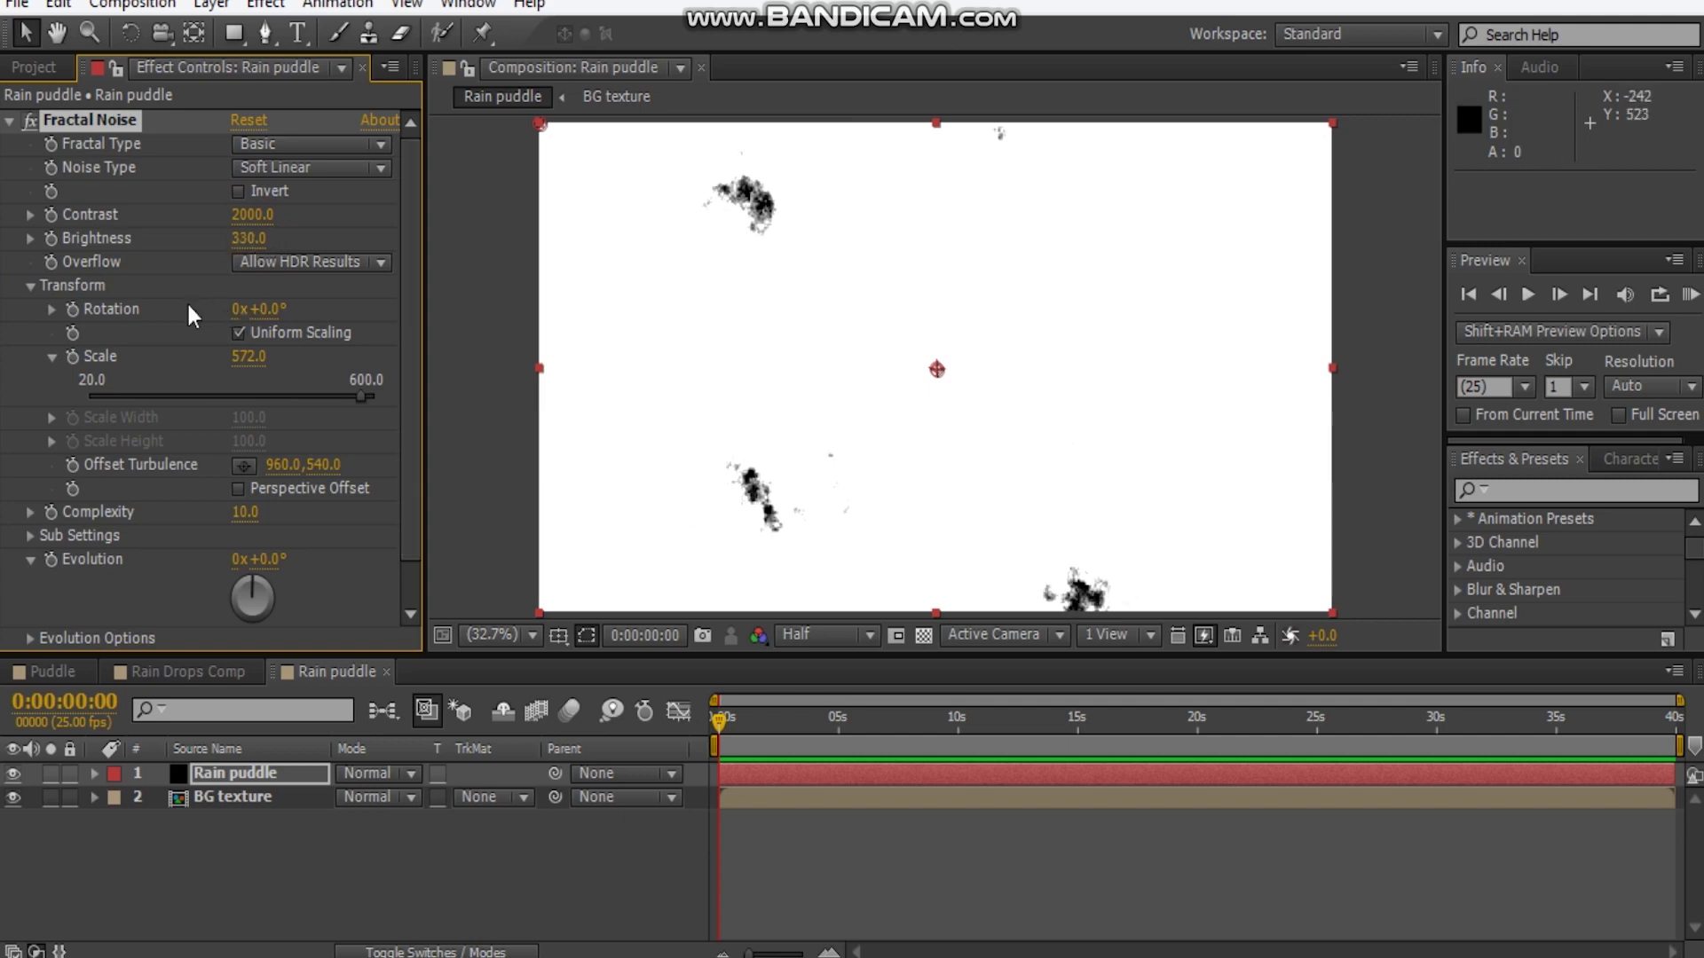
pyautogui.moveTo(240, 218); pyautogui.dragTo(294, 212)
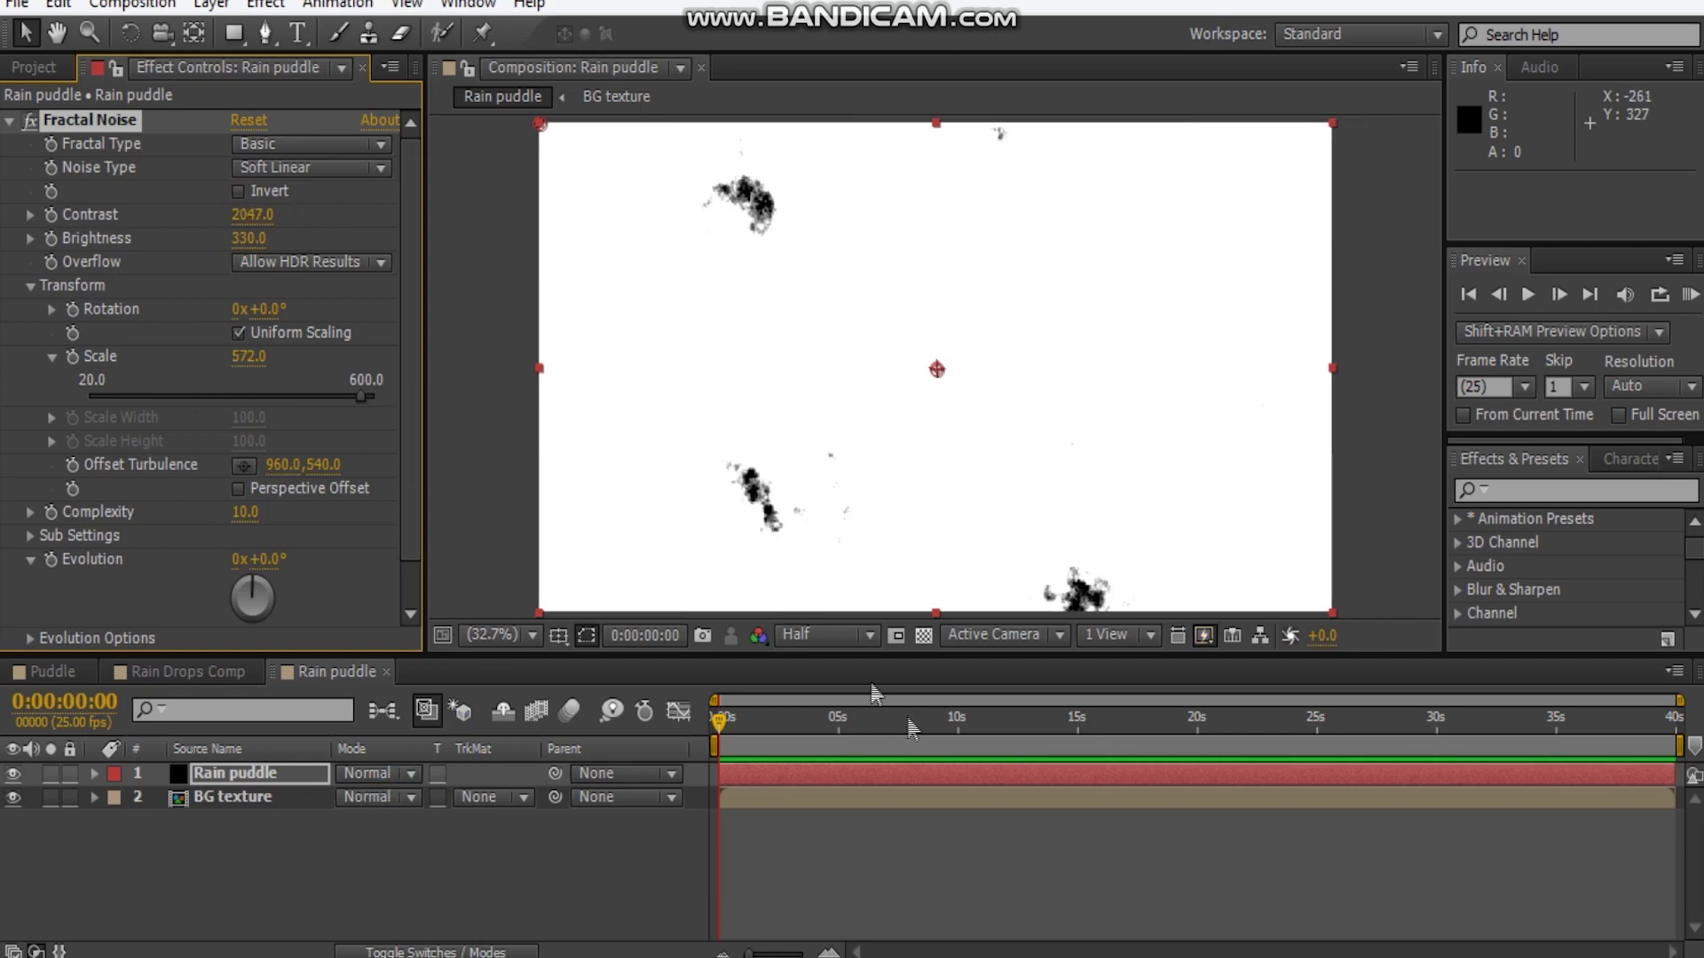
# Pre-compose the Rain puddle layer as "puddle map" with all attributes moved into it, and open the new composition
pyautogui.click(233, 774)
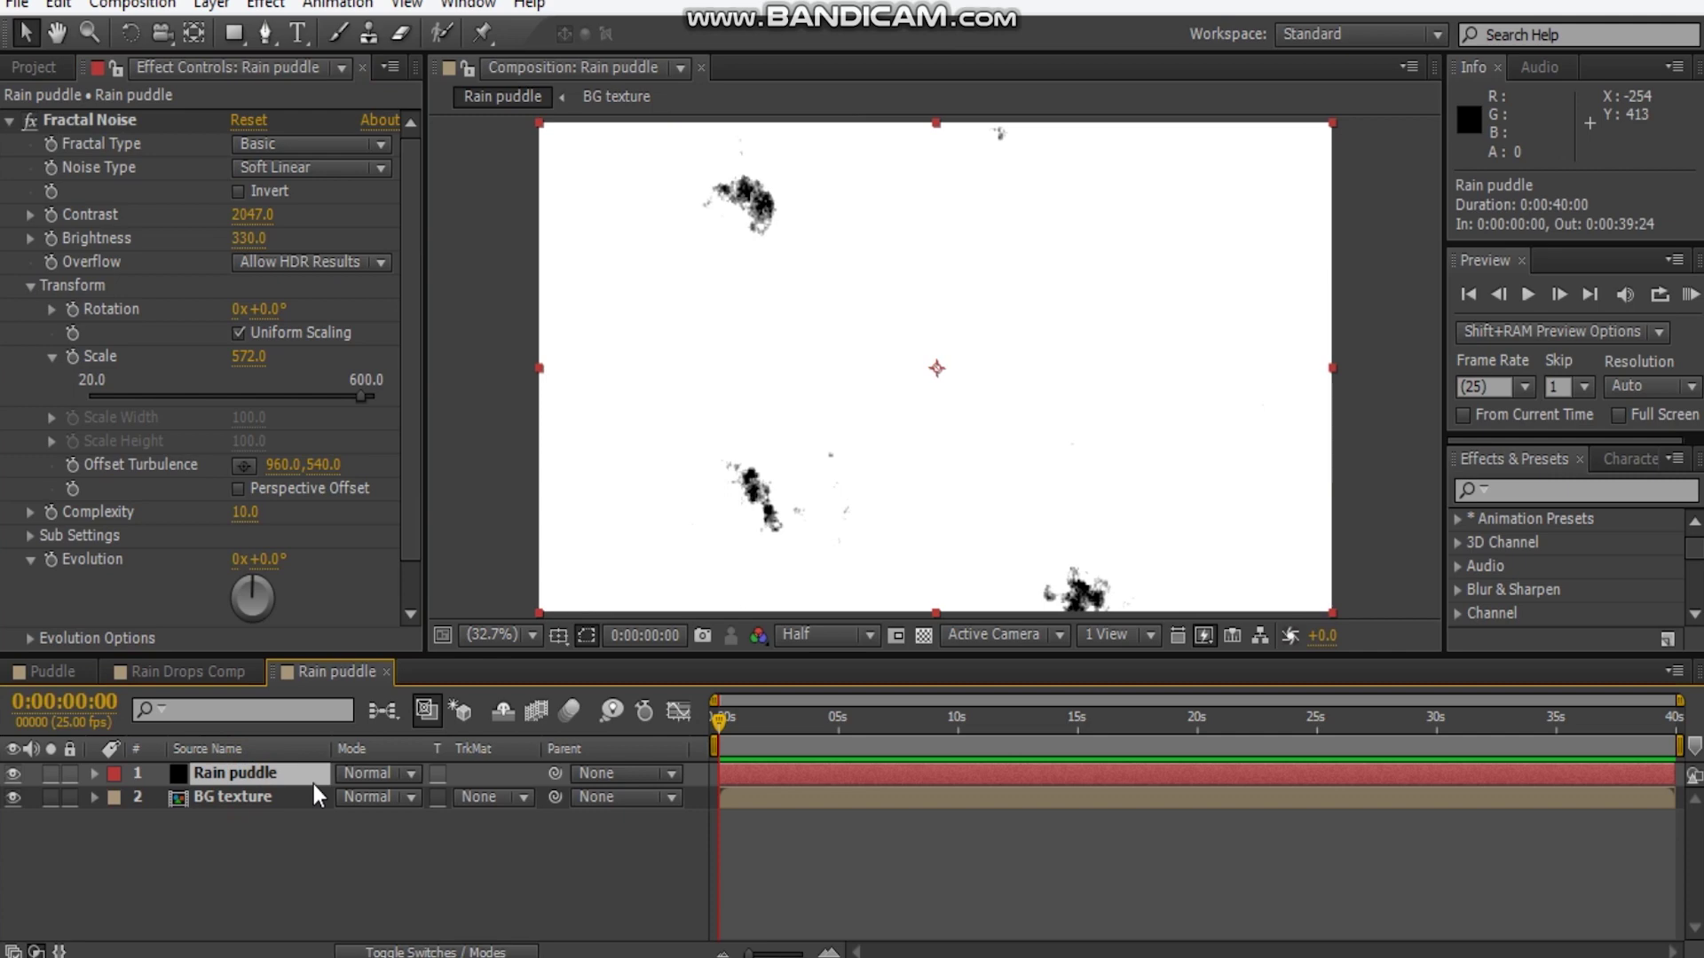
pyautogui.hotkey('ctrl', 'shift', 'c')
pyautogui.write('o')
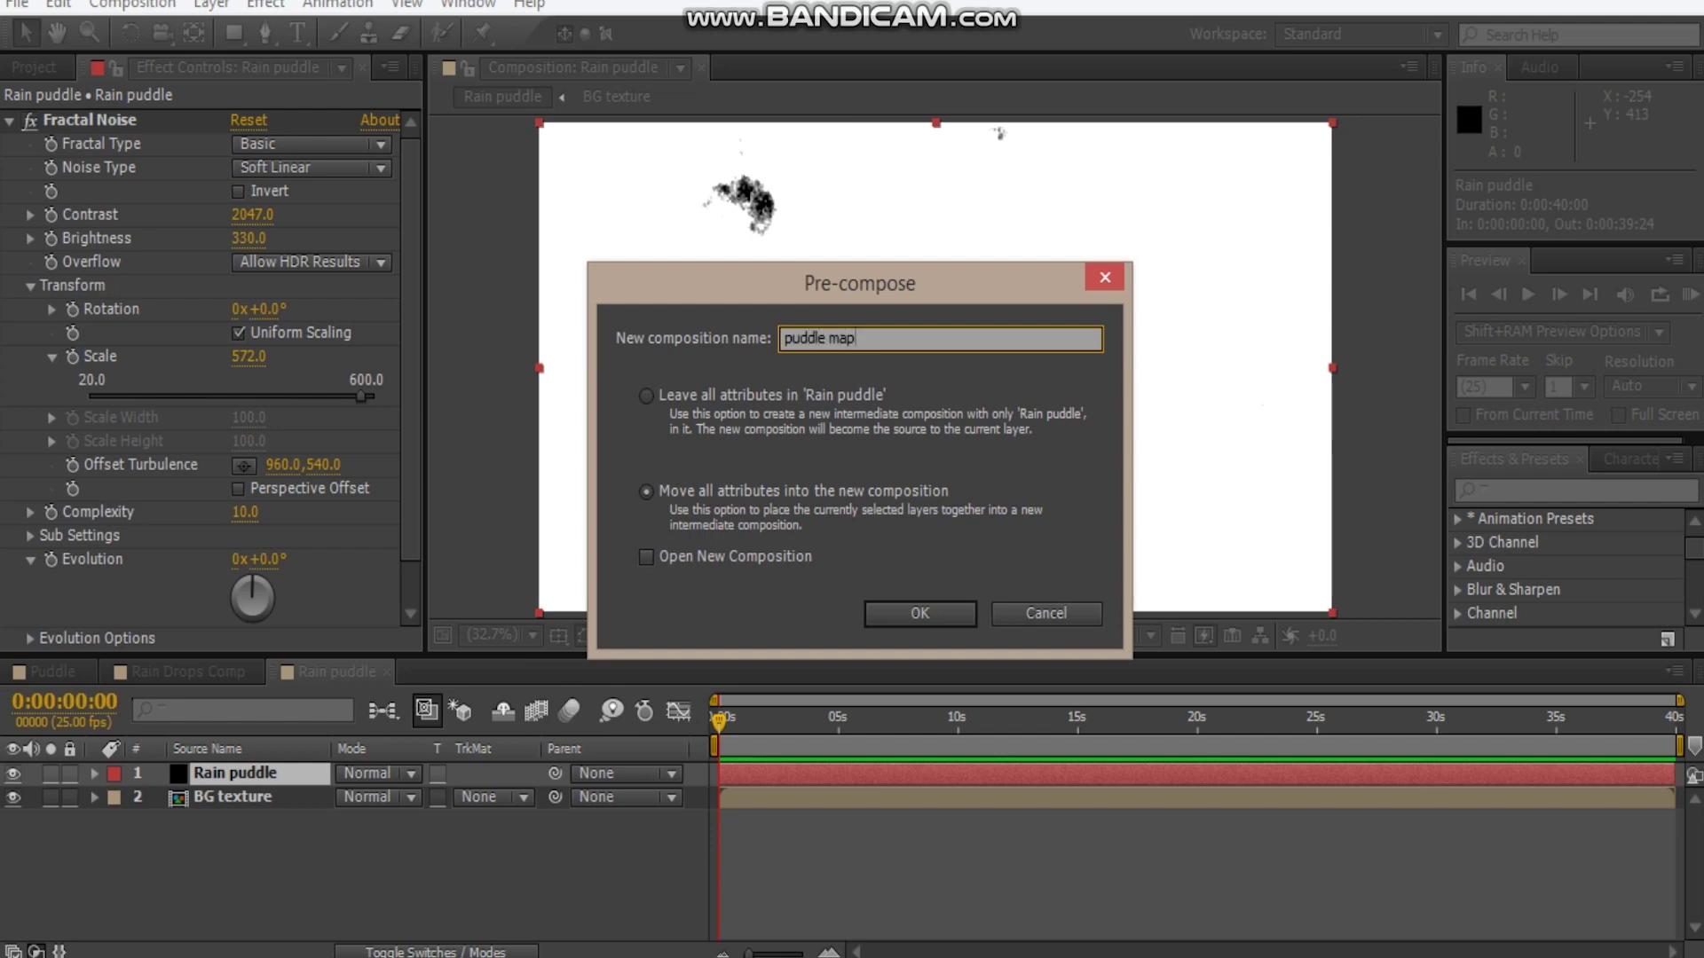
pyautogui.press('Return')
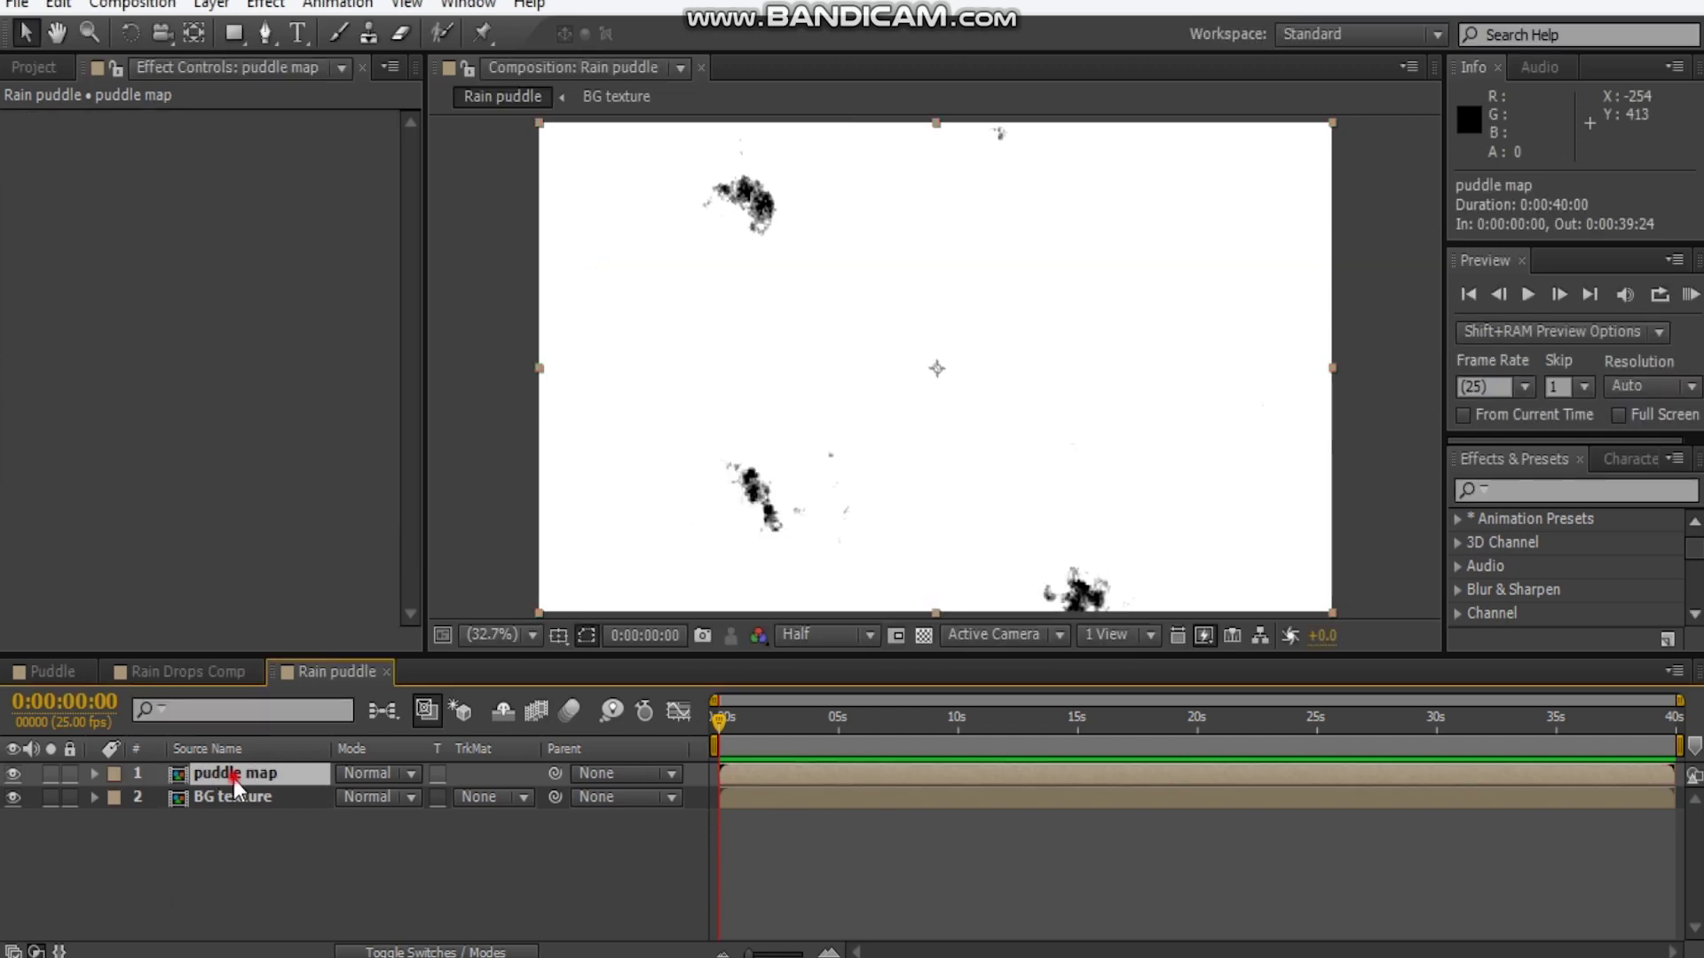
pyautogui.doubleClick(232, 776)
pyautogui.click(235, 774)
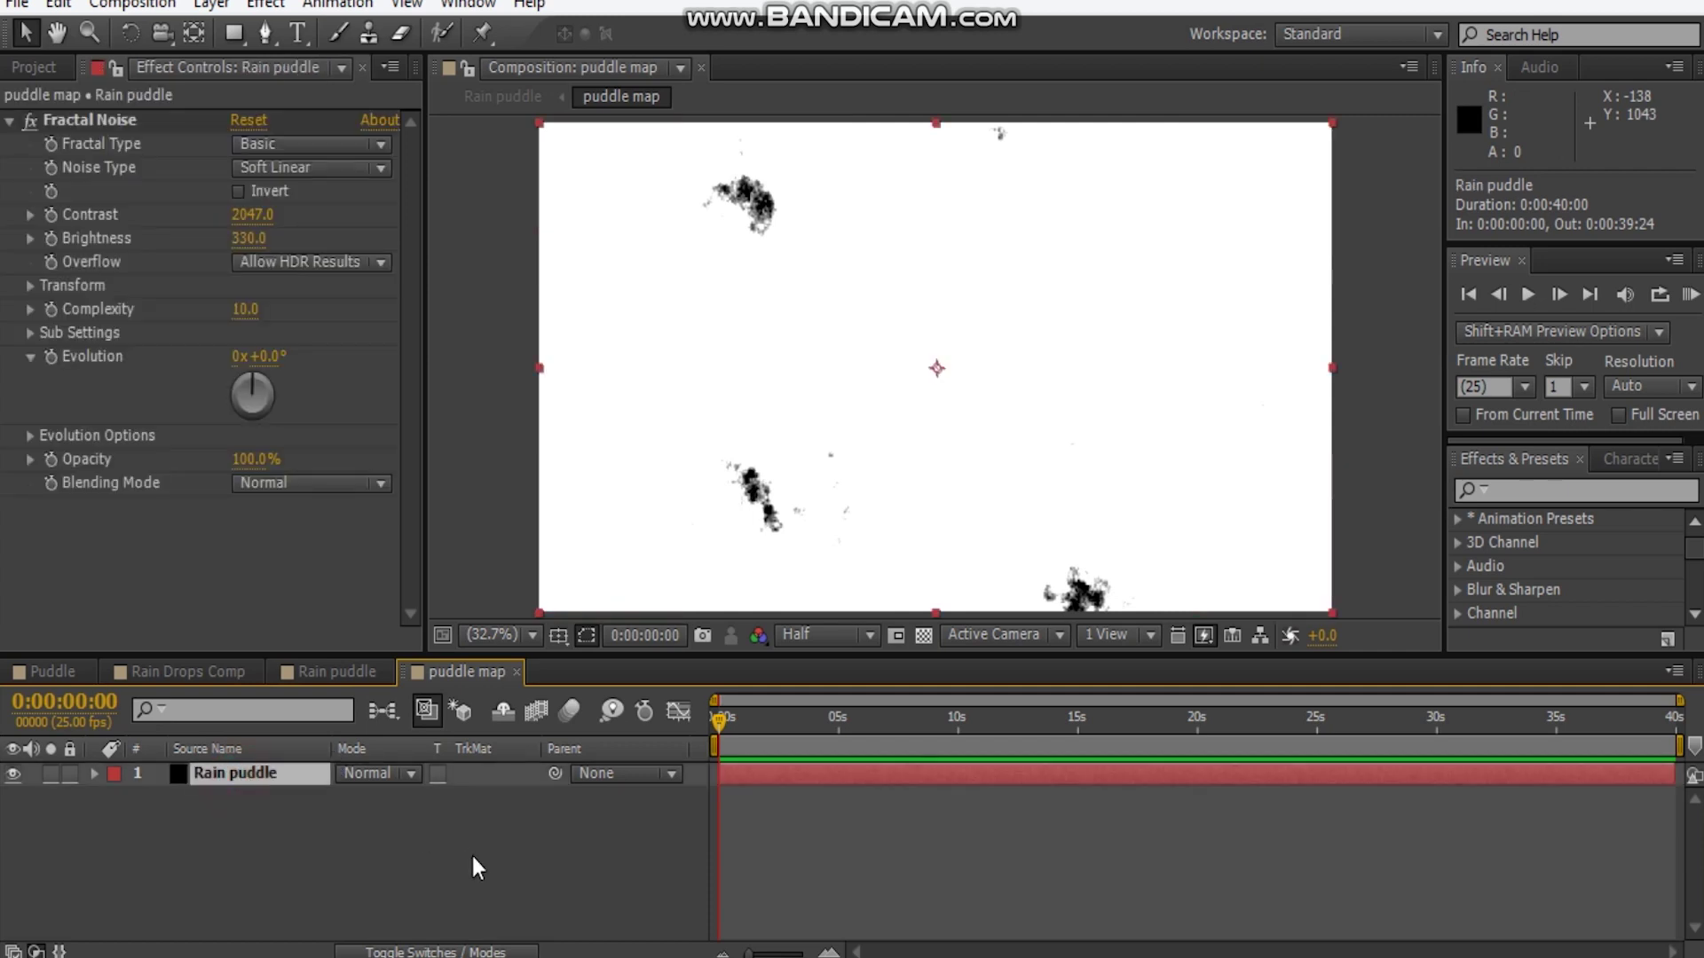
# Draw a small elliptical mask on the Rain puddle layer near the centre of the puddle map composition
pyautogui.click(9, 122)
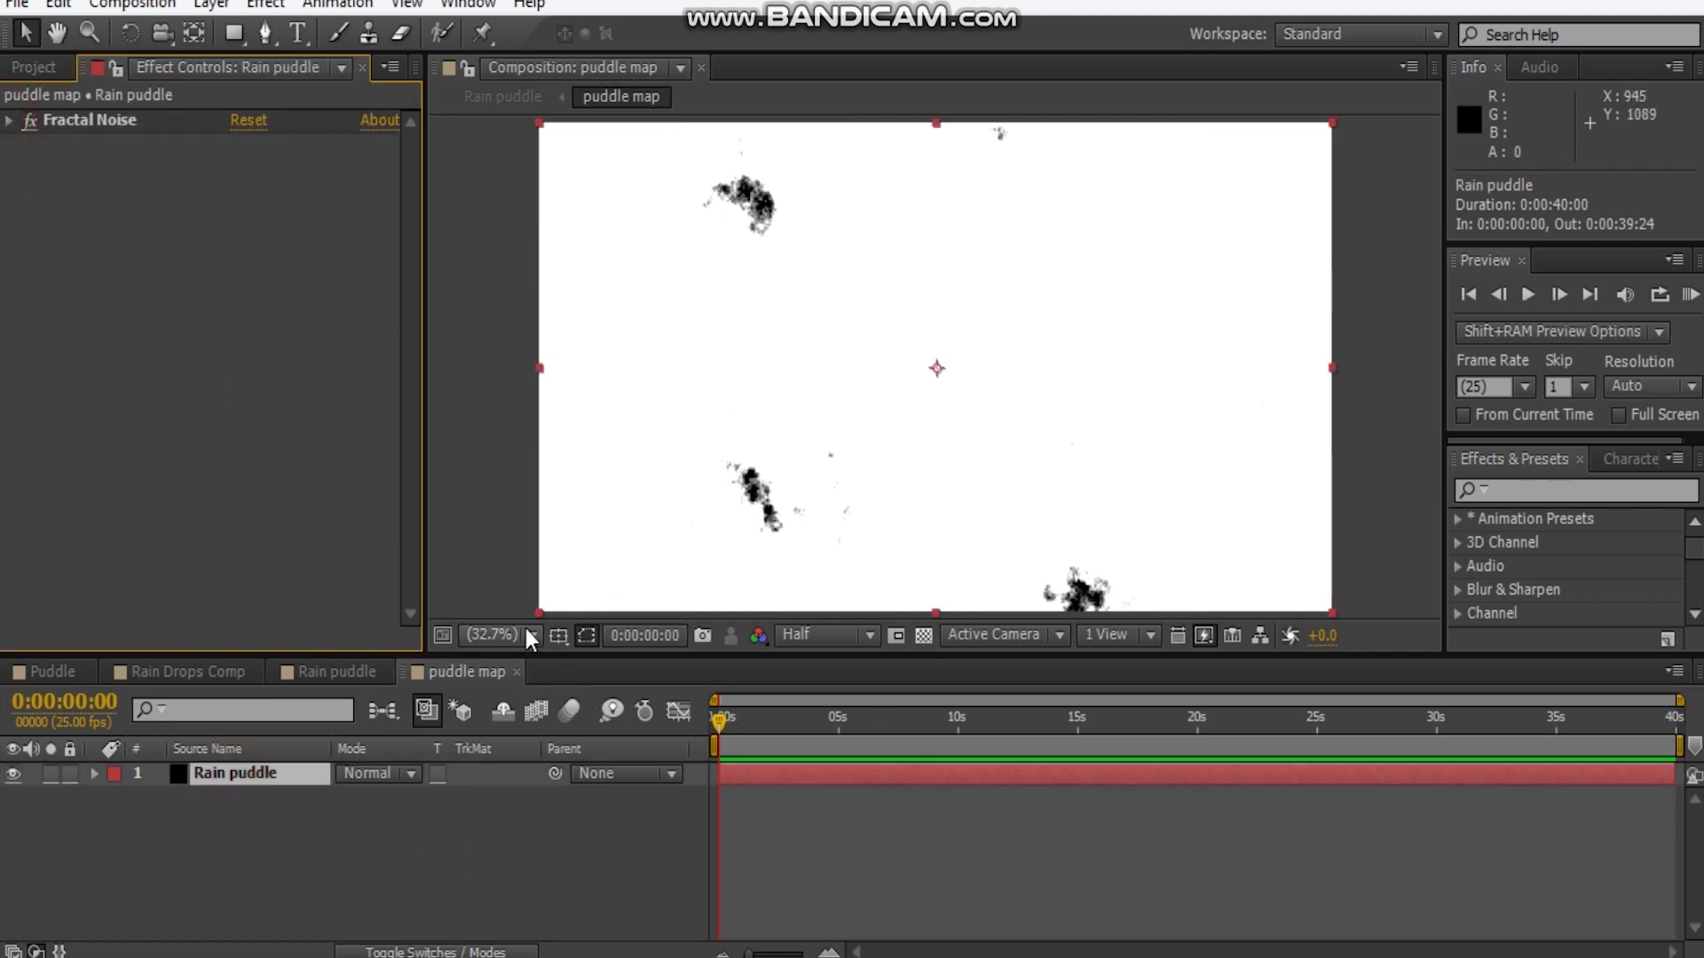
pyautogui.rightClick(166, 349)
pyautogui.click(82, 362)
pyautogui.click(233, 33)
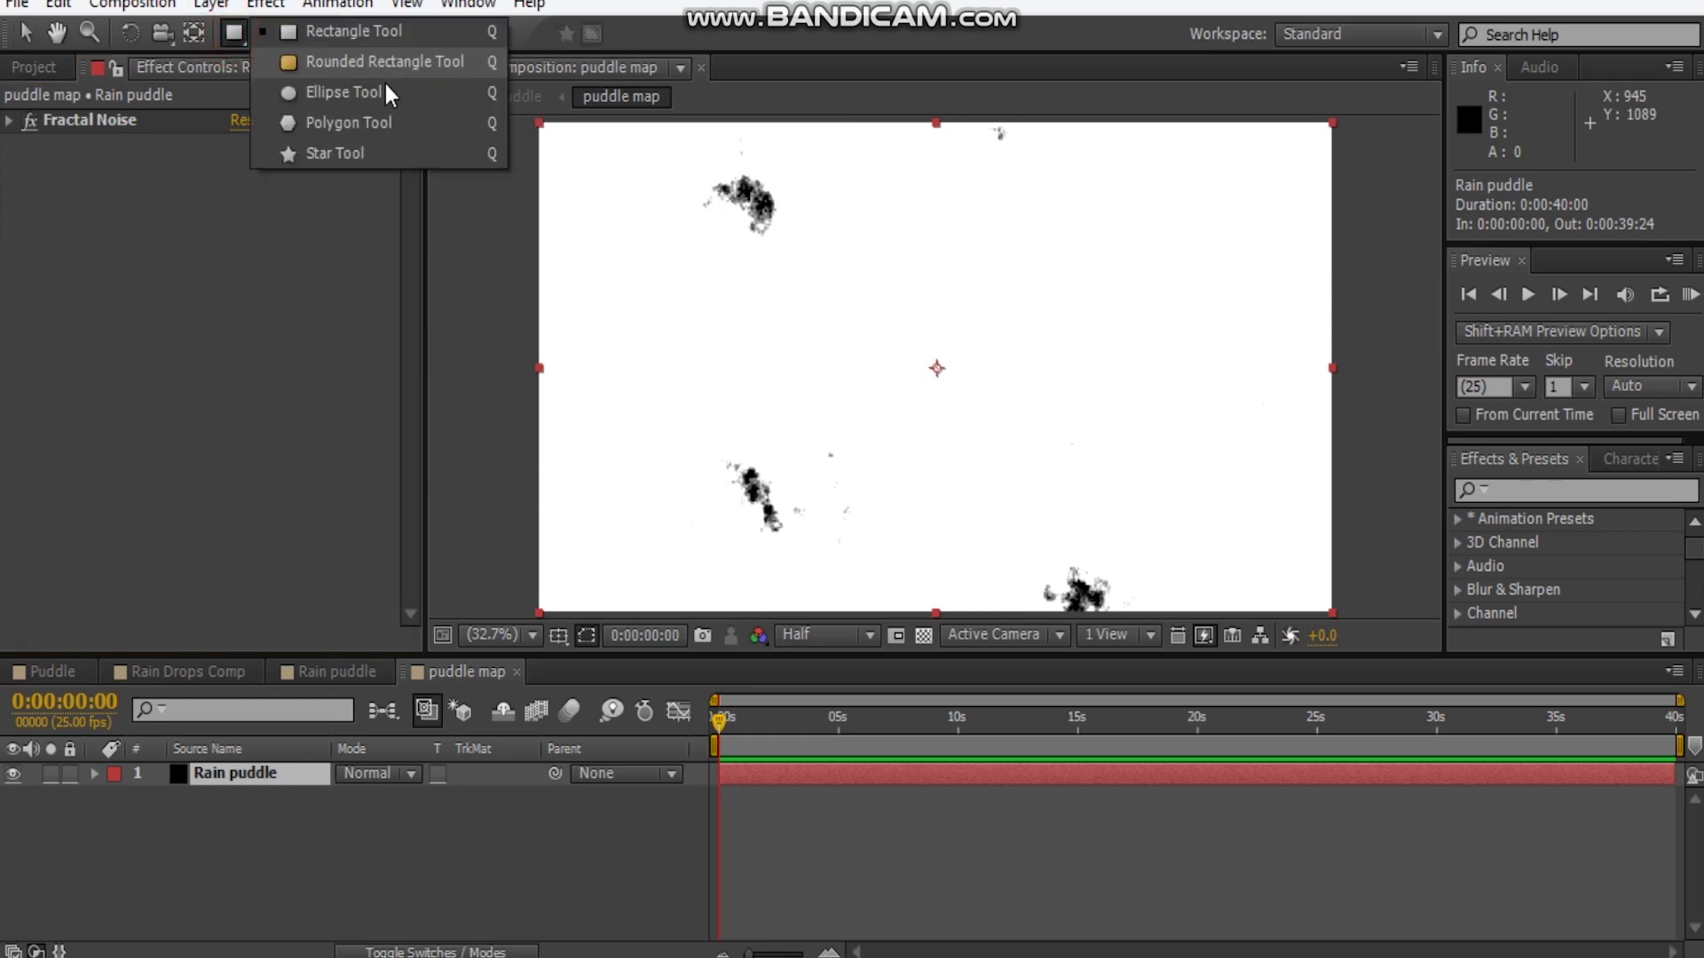
pyautogui.click(376, 94)
pyautogui.moveTo(937, 368); pyautogui.dragTo(940, 360)
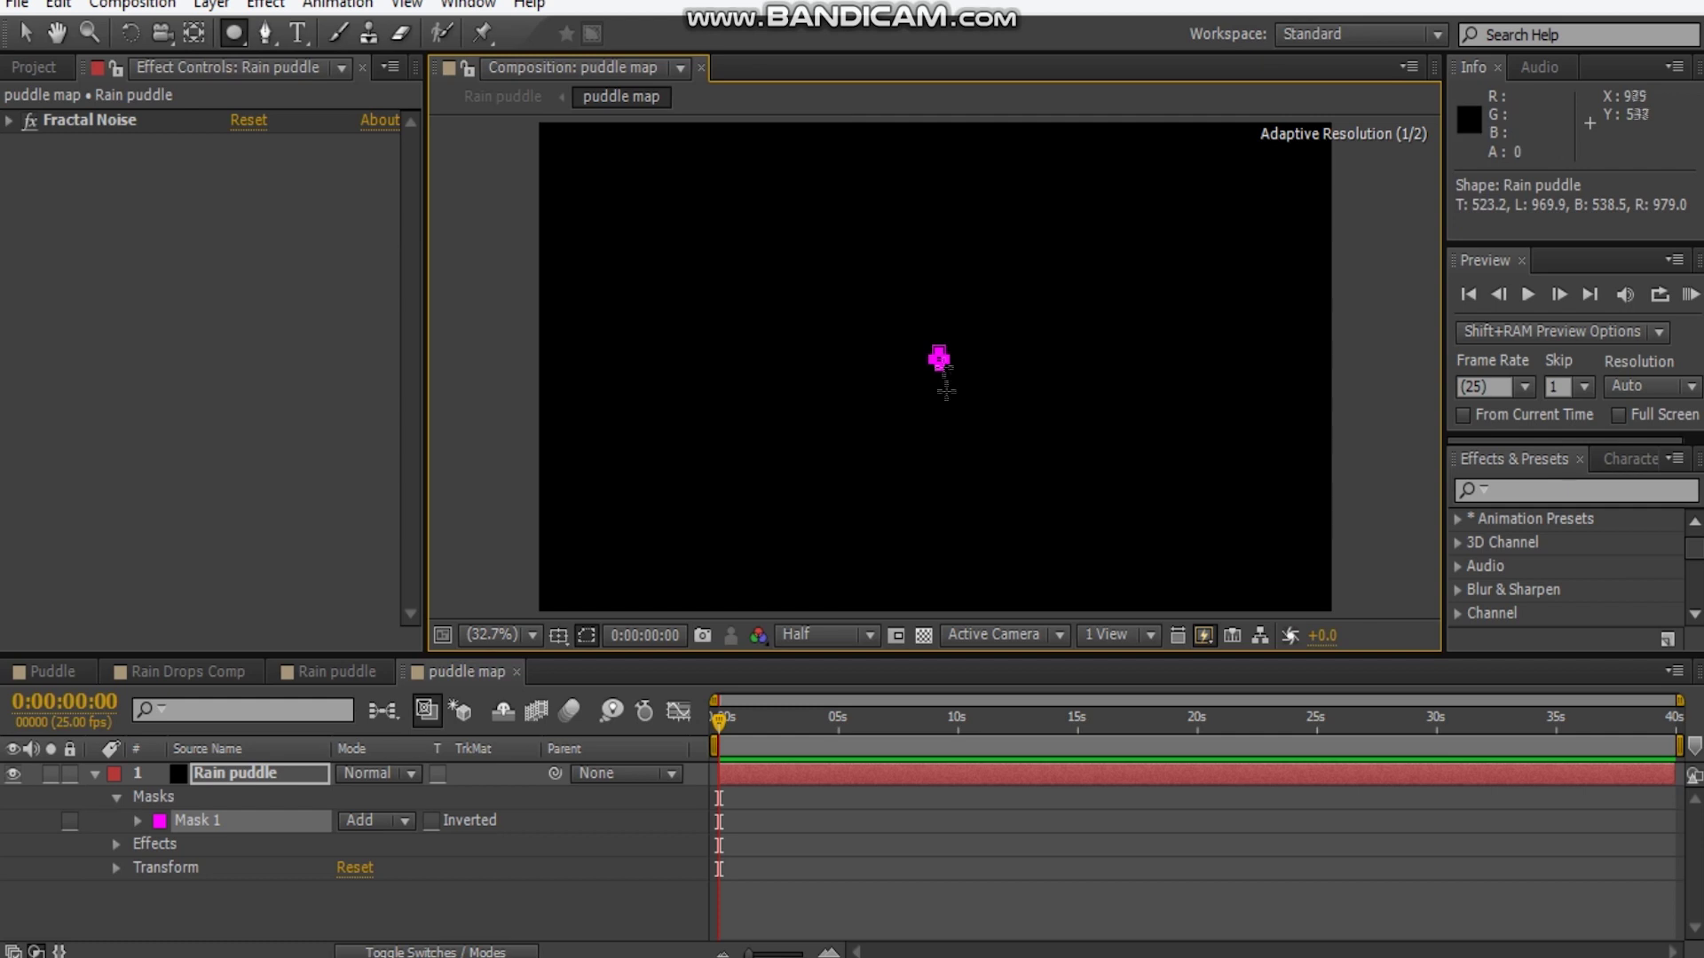
# Shrink the elliptical mask about its centre to 14% of its drawn size
pyautogui.click(335, 904)
pyautogui.scroll(5, 942, 360)
pyautogui.press('v')
pyautogui.click(926, 415)
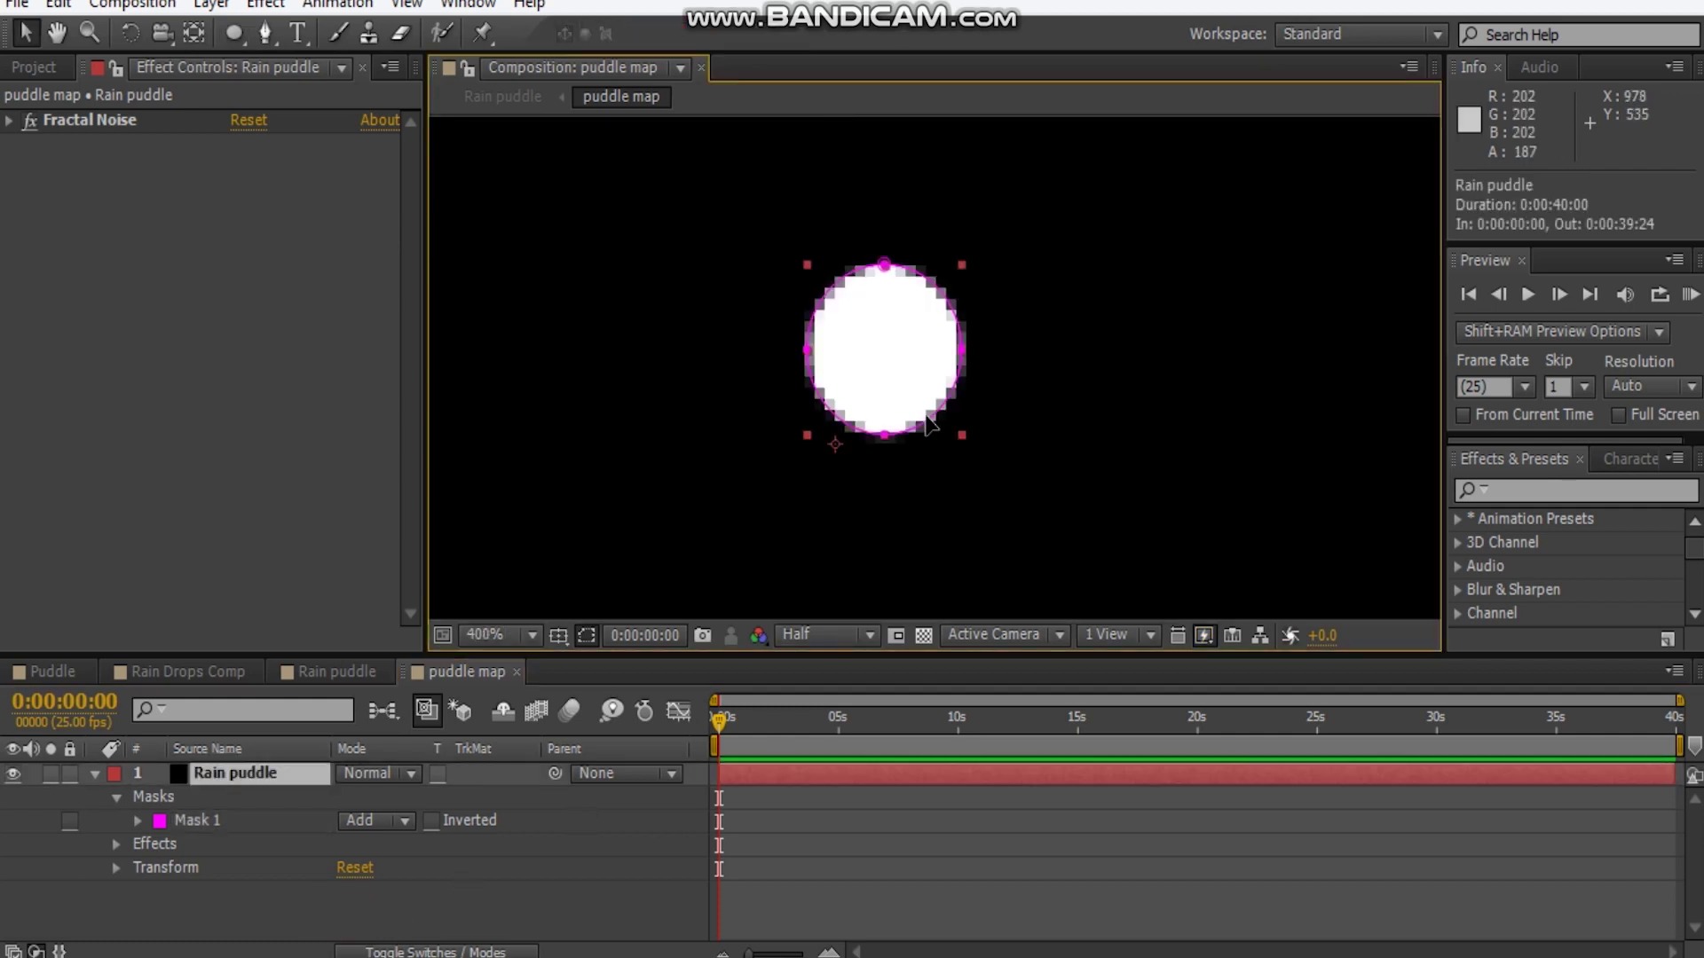
pyautogui.doubleClick(925, 416)
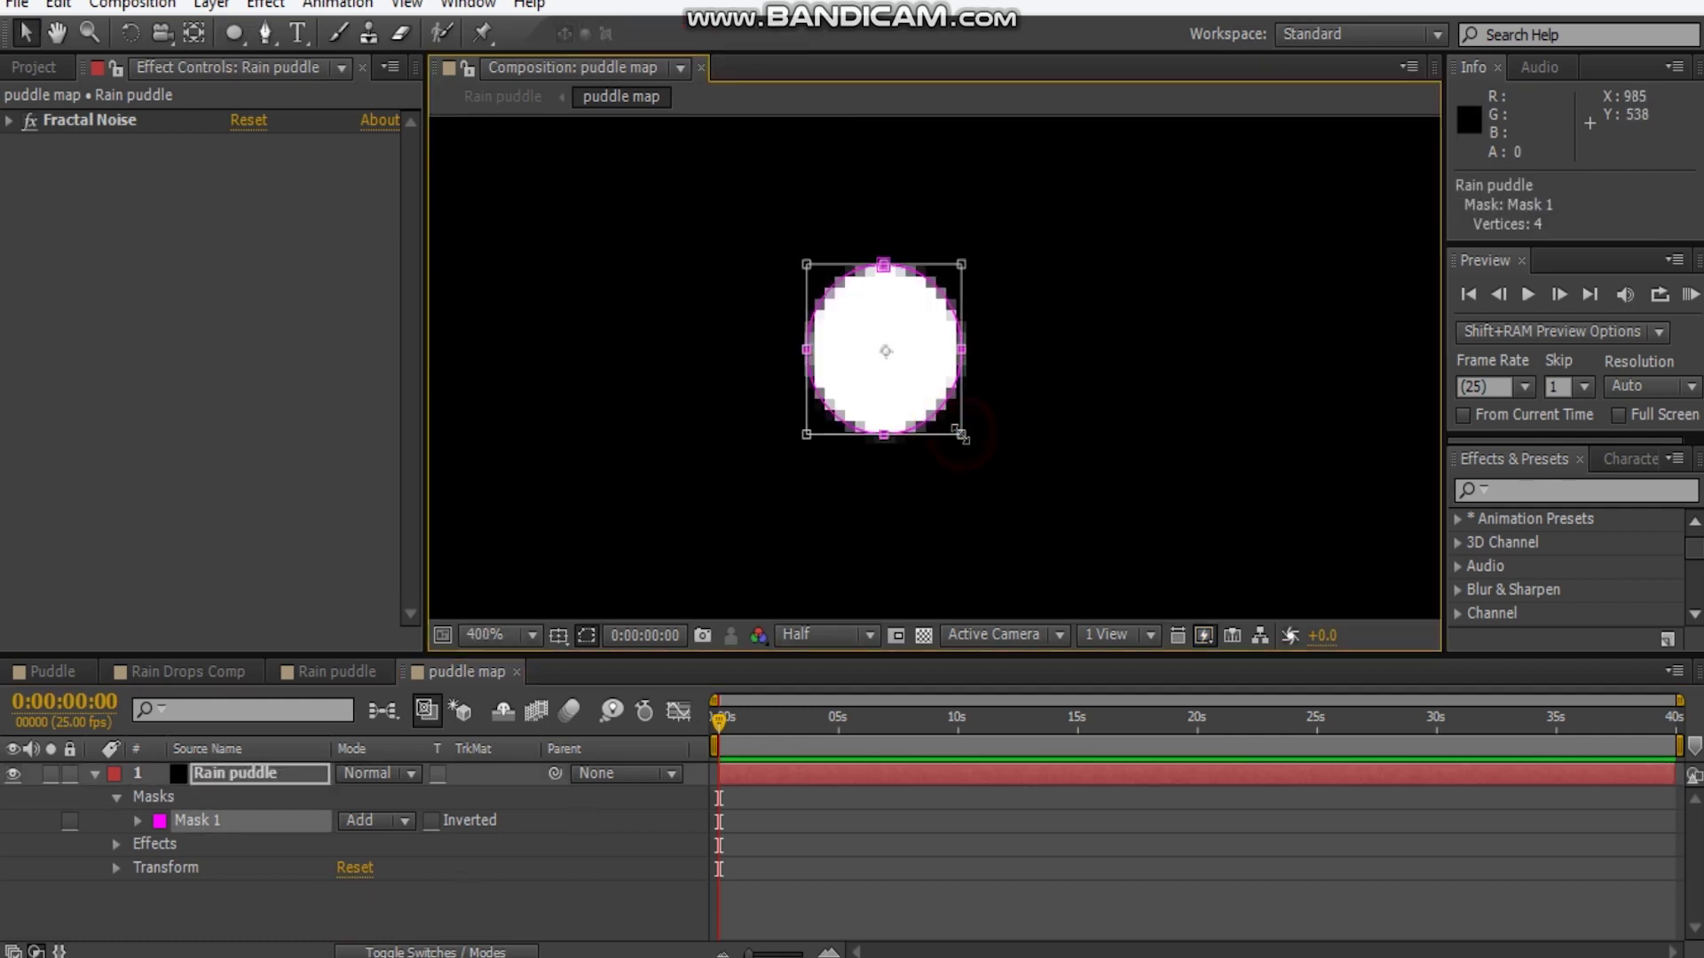
pyautogui.moveTo(961, 434); pyautogui.dragTo(896, 376)
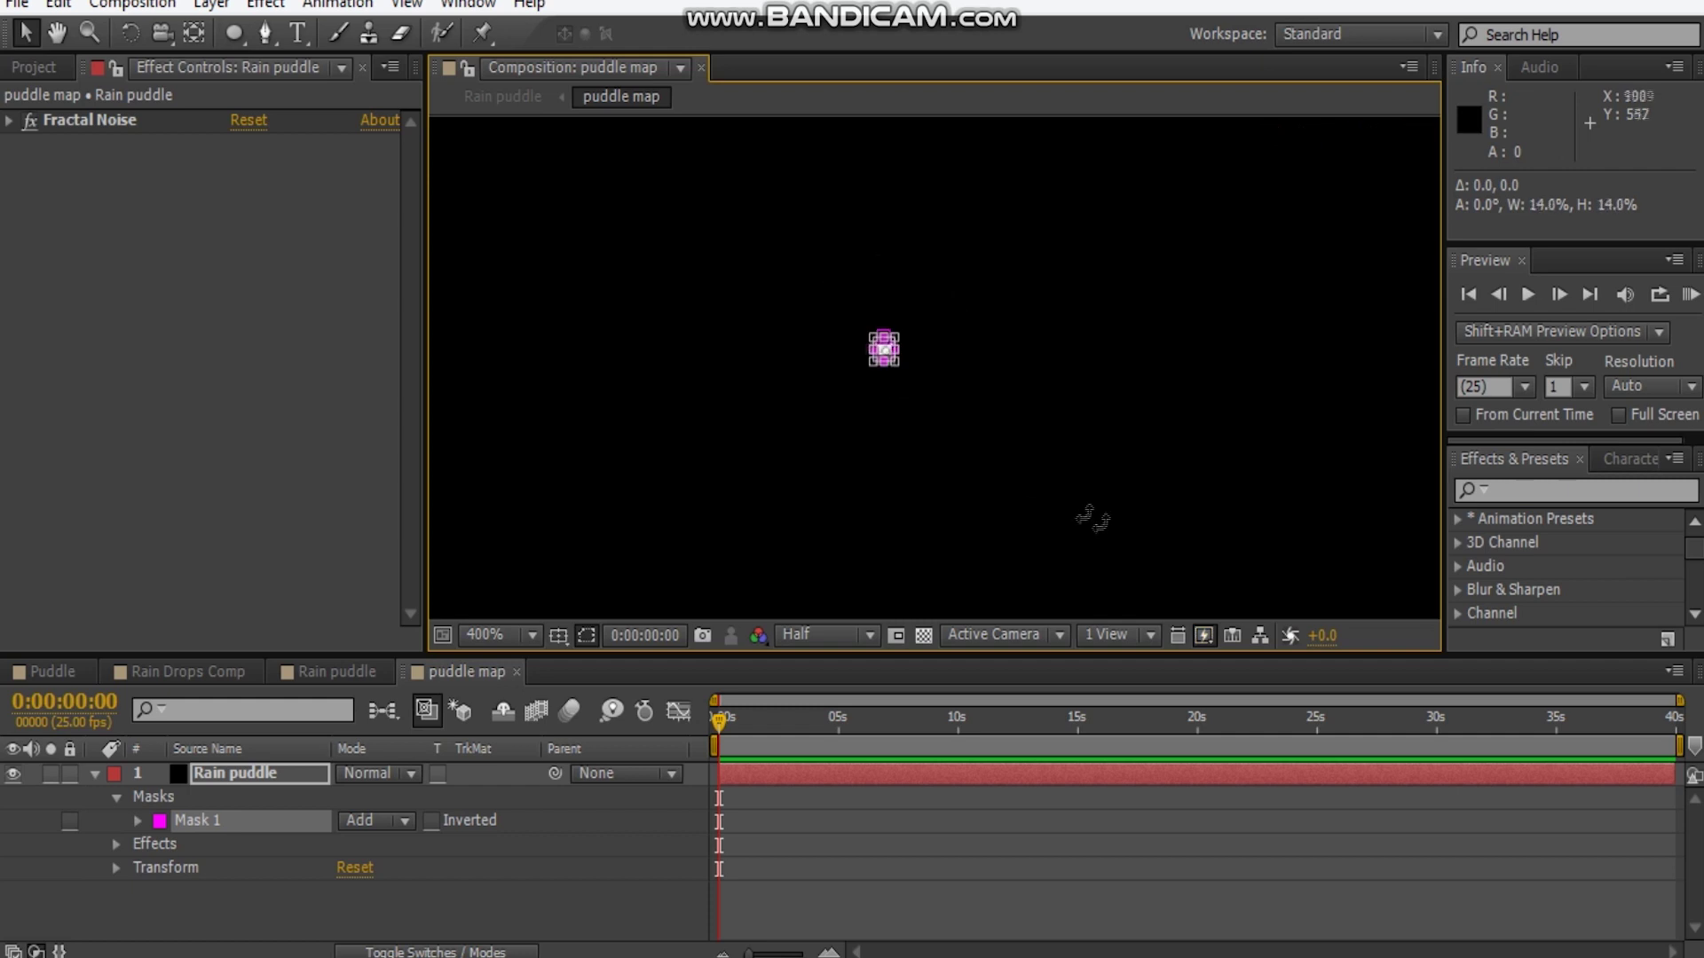
pyautogui.scroll(-8, 1061, 403)
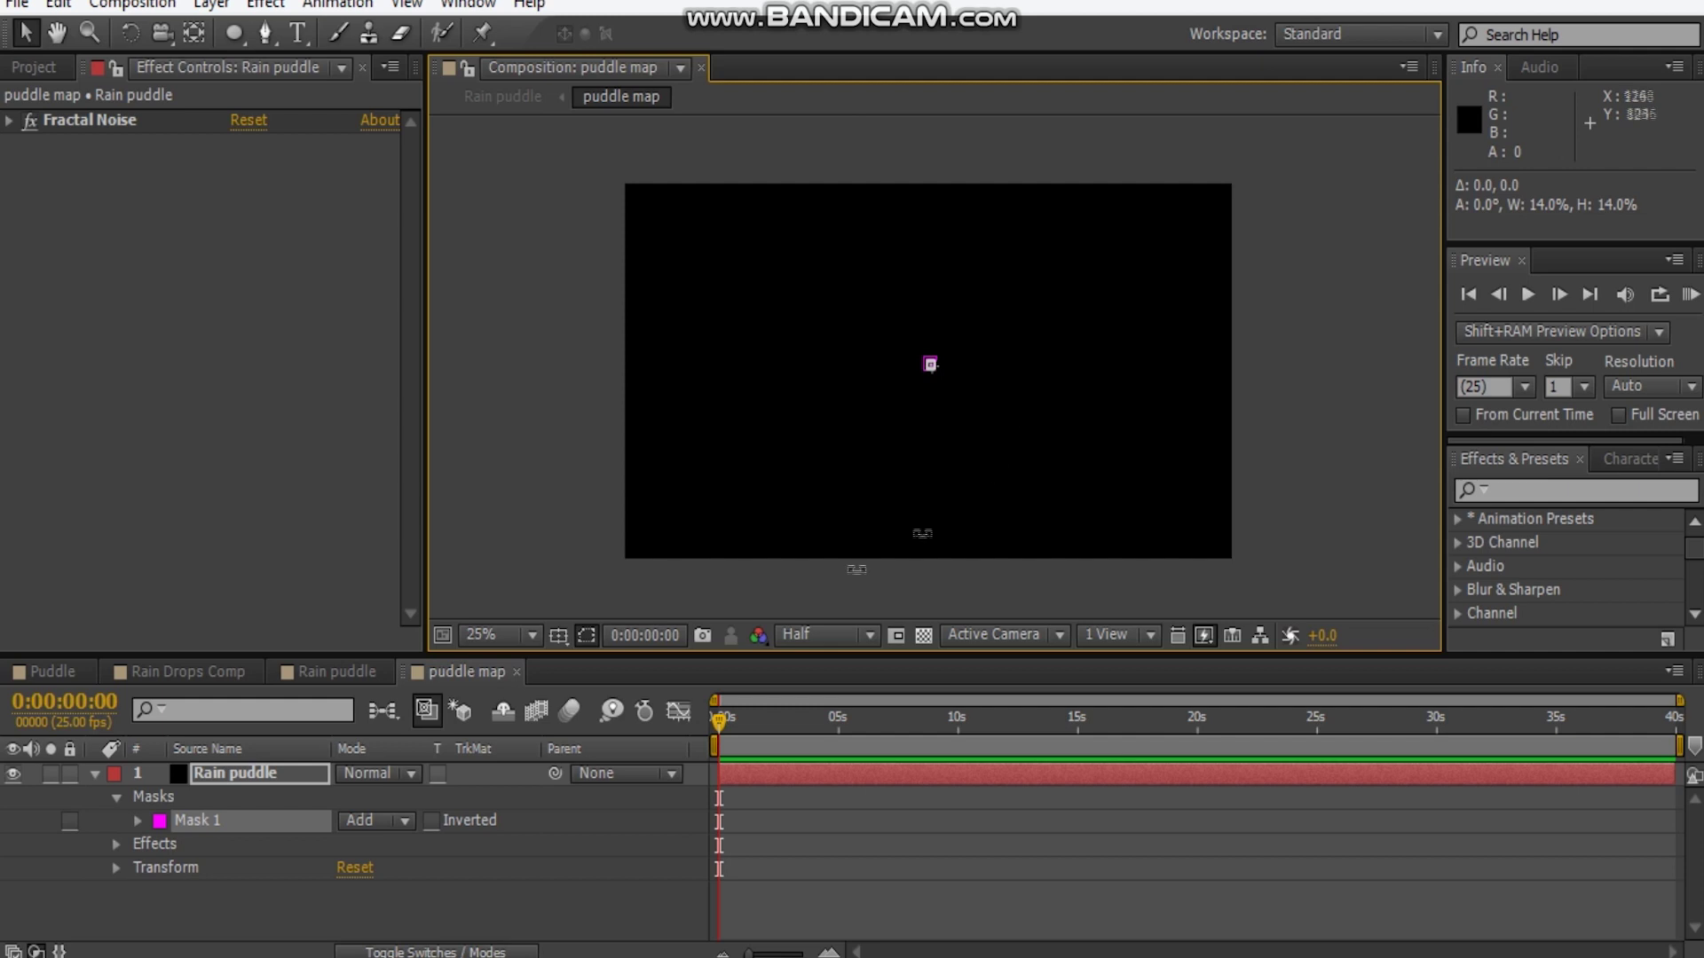
pyautogui.click(1318, 507)
pyautogui.scroll(8, 971, 416)
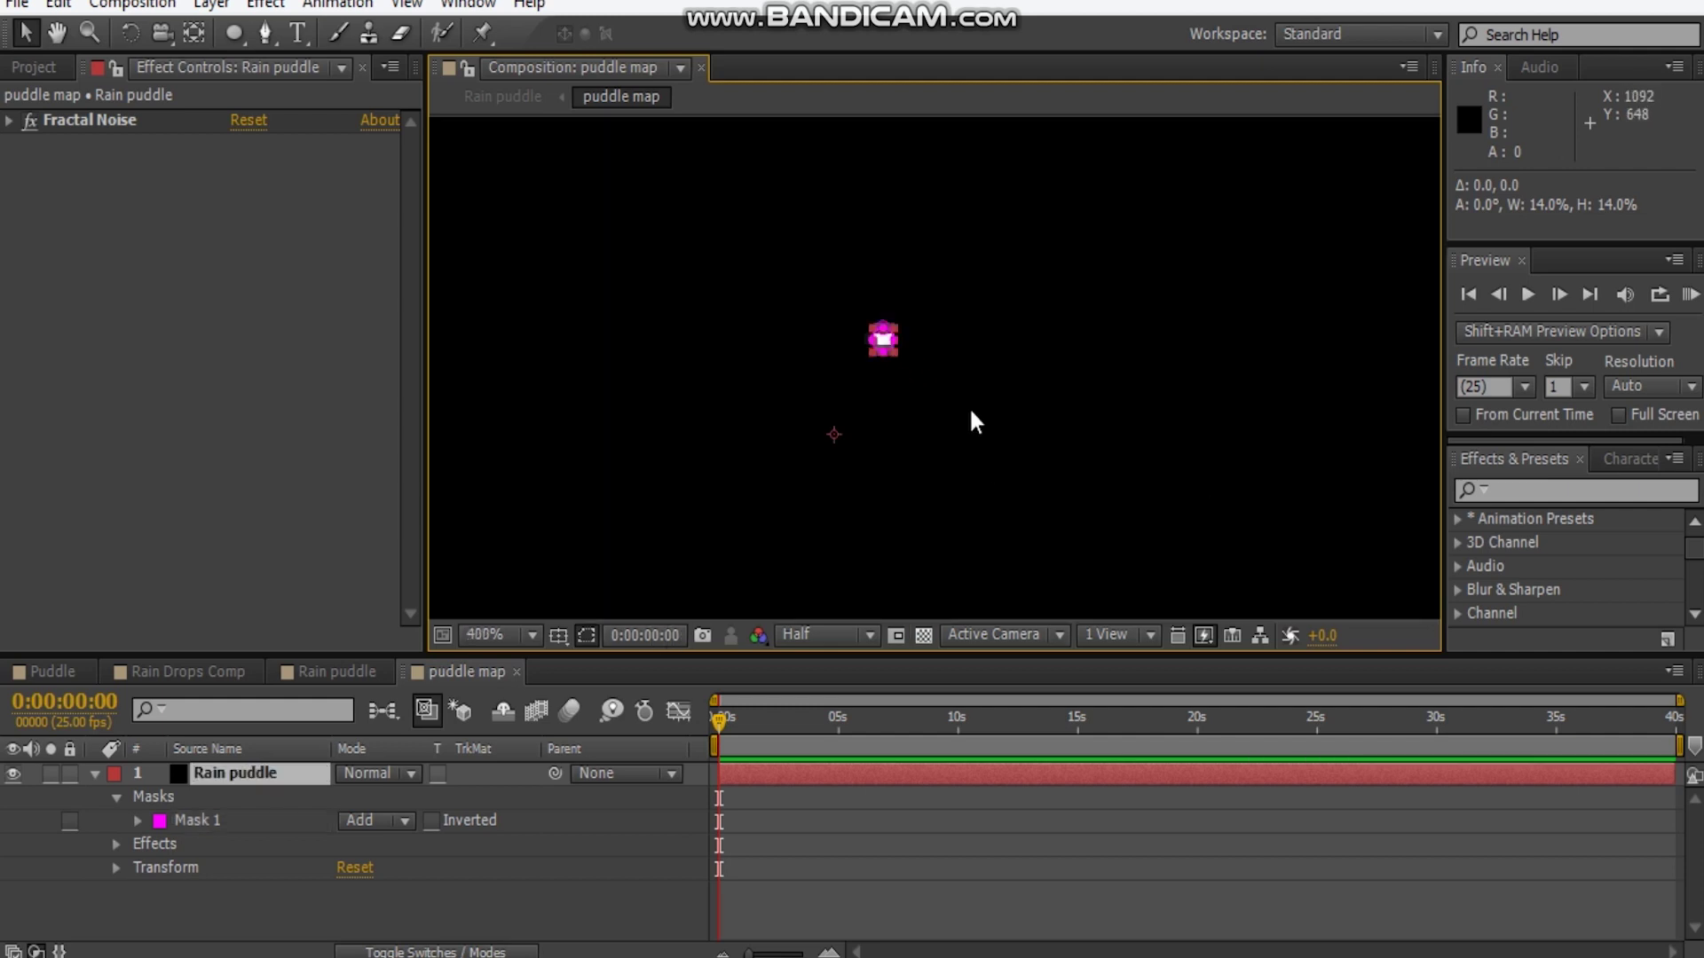
# Reveal the Mask Path of the Rain puddle layer and set a keyframe for it at 0:00:00:00
pyautogui.click(286, 774)
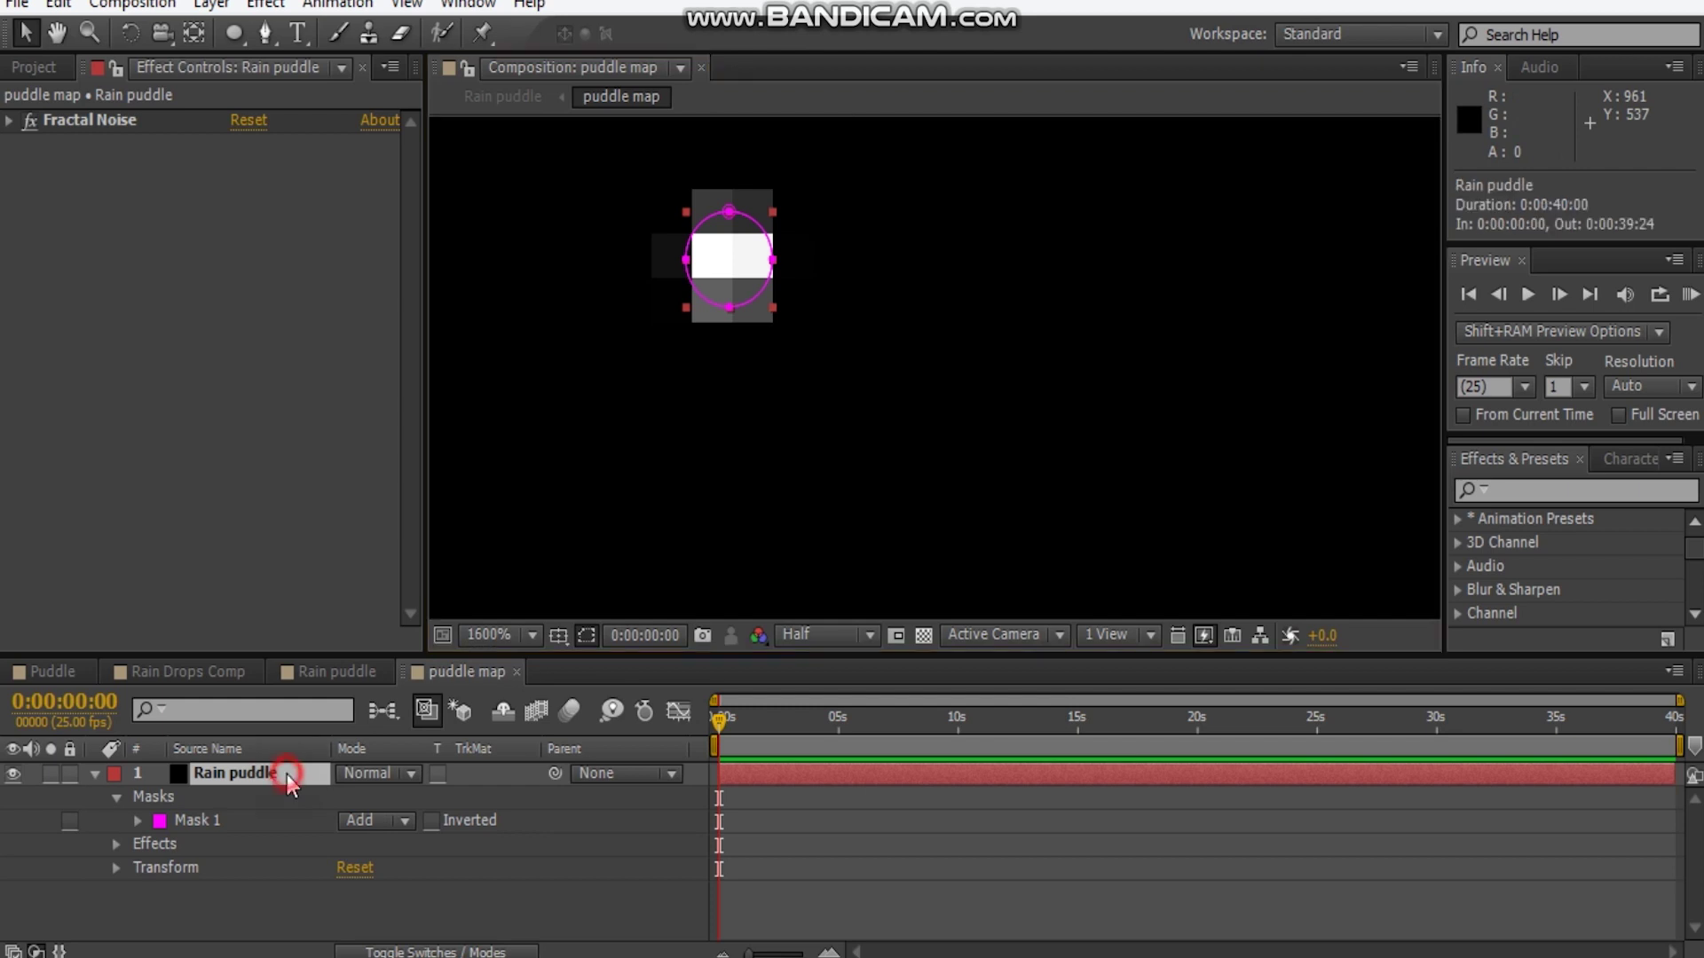
pyautogui.press('m')
pyautogui.click(180, 822)
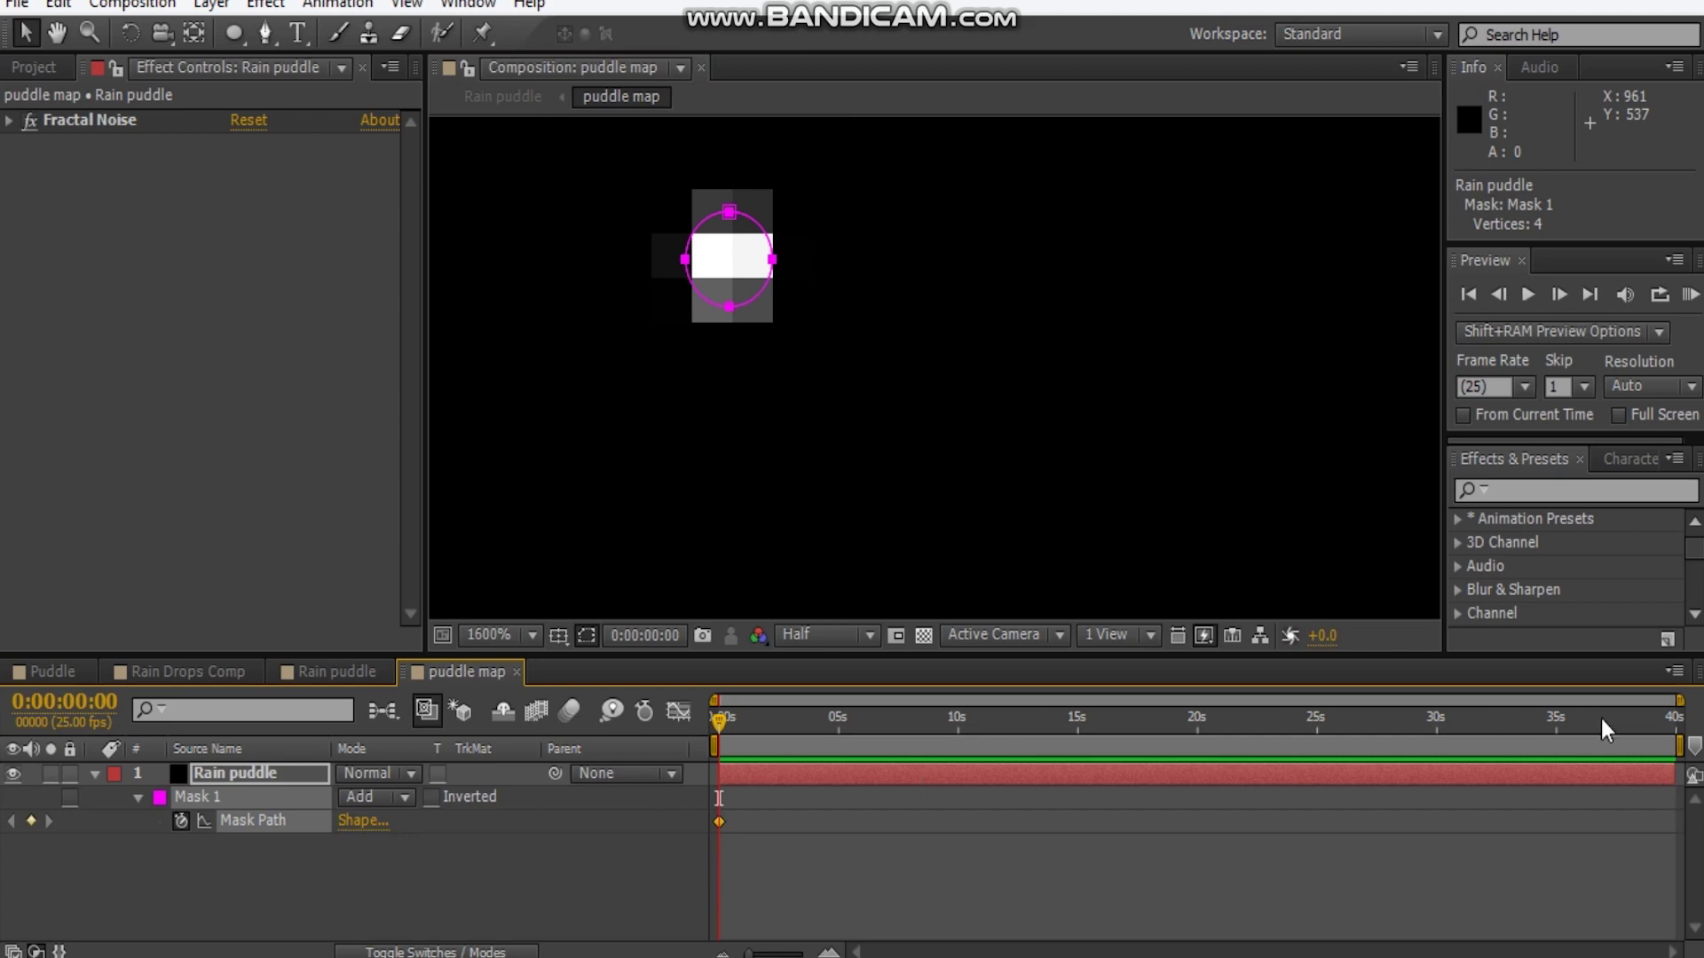
# Set the puddle map composition's duration to 10 seconds
pyautogui.moveTo(1680, 703); pyautogui.dragTo(1473, 704)
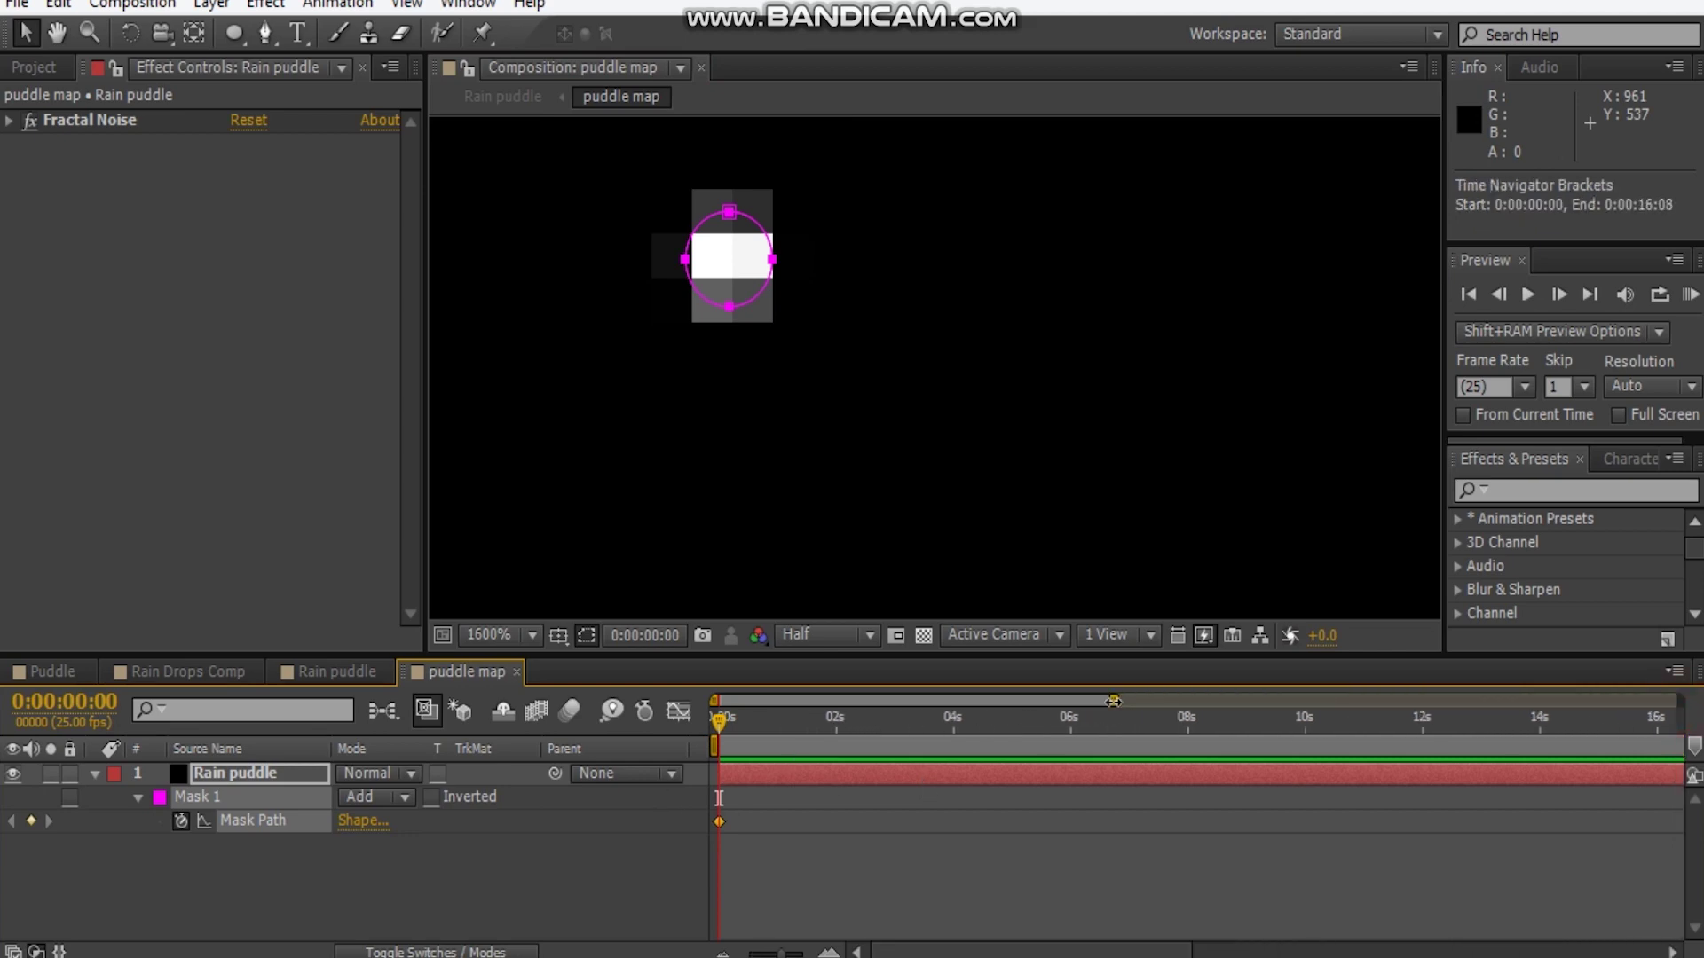
pyautogui.hotkey('ctrl', 'k')
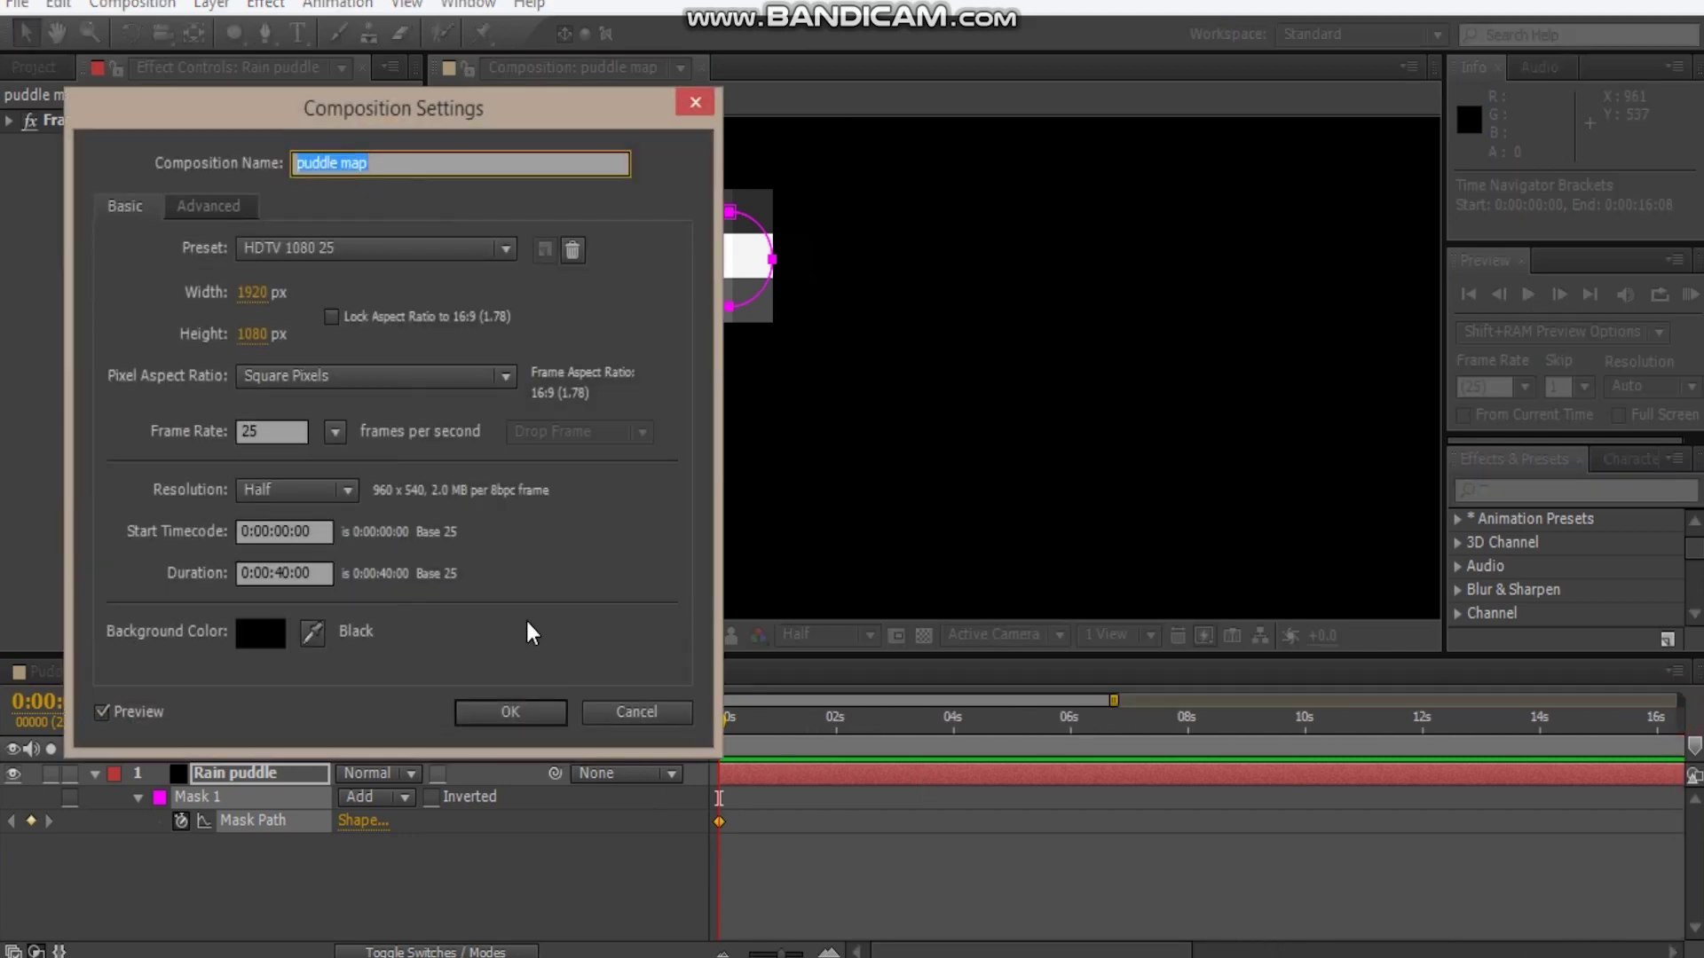
pyautogui.click(282, 573)
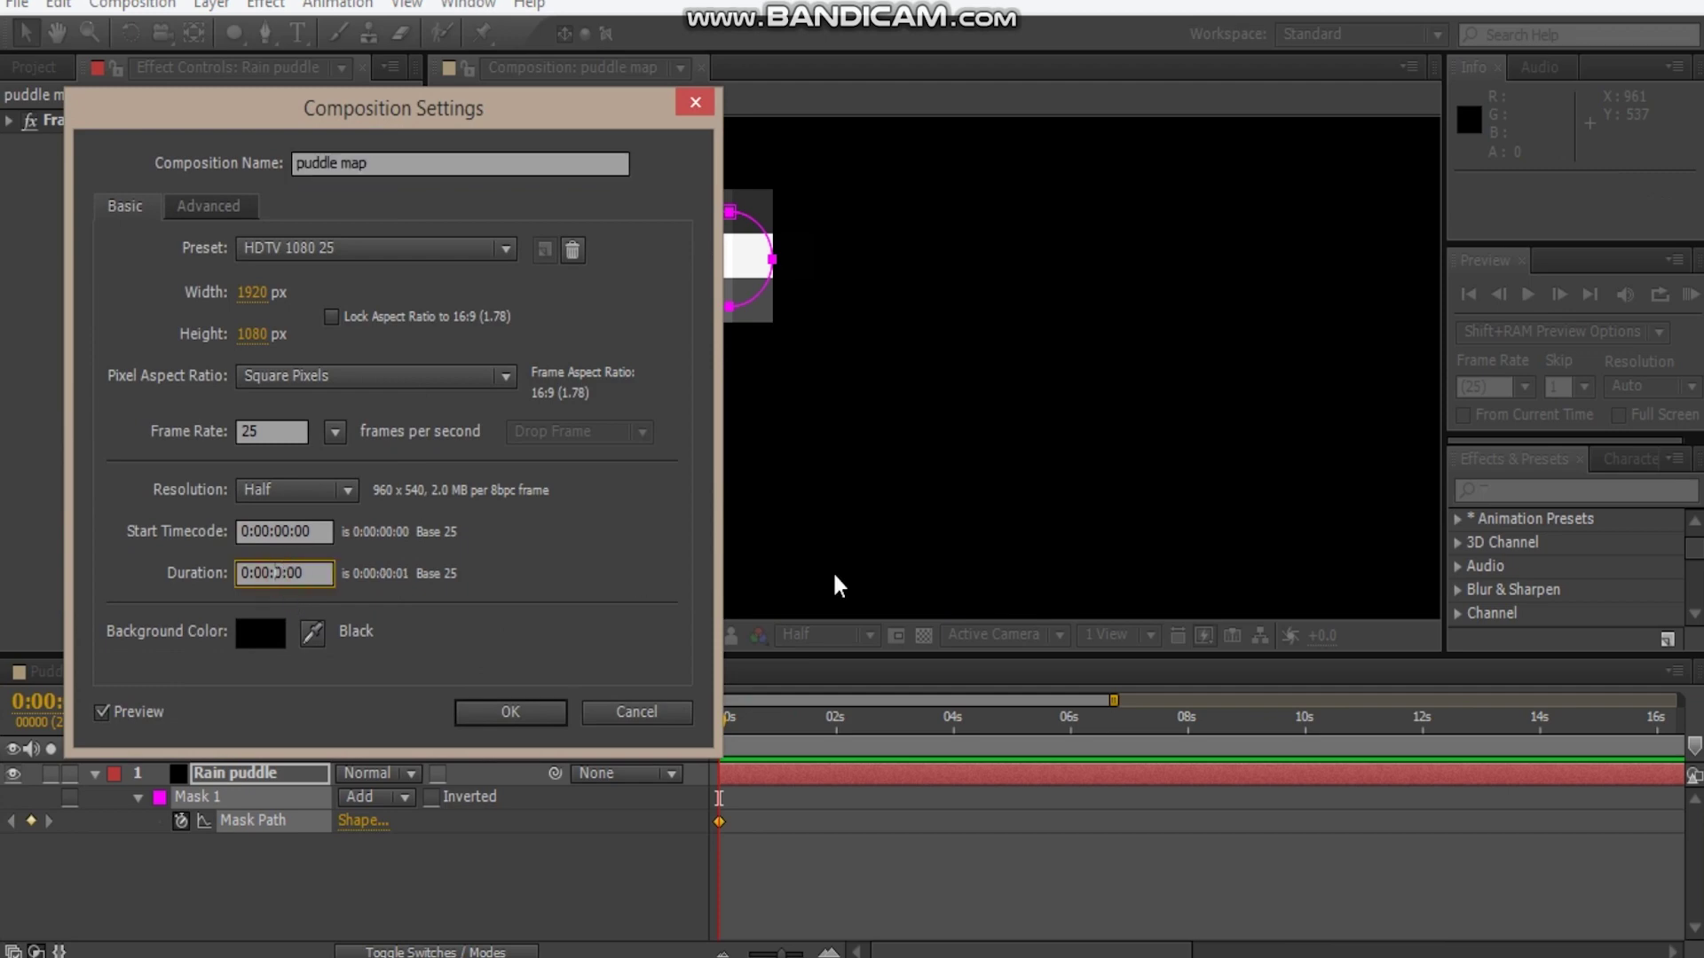
pyautogui.press('Return')
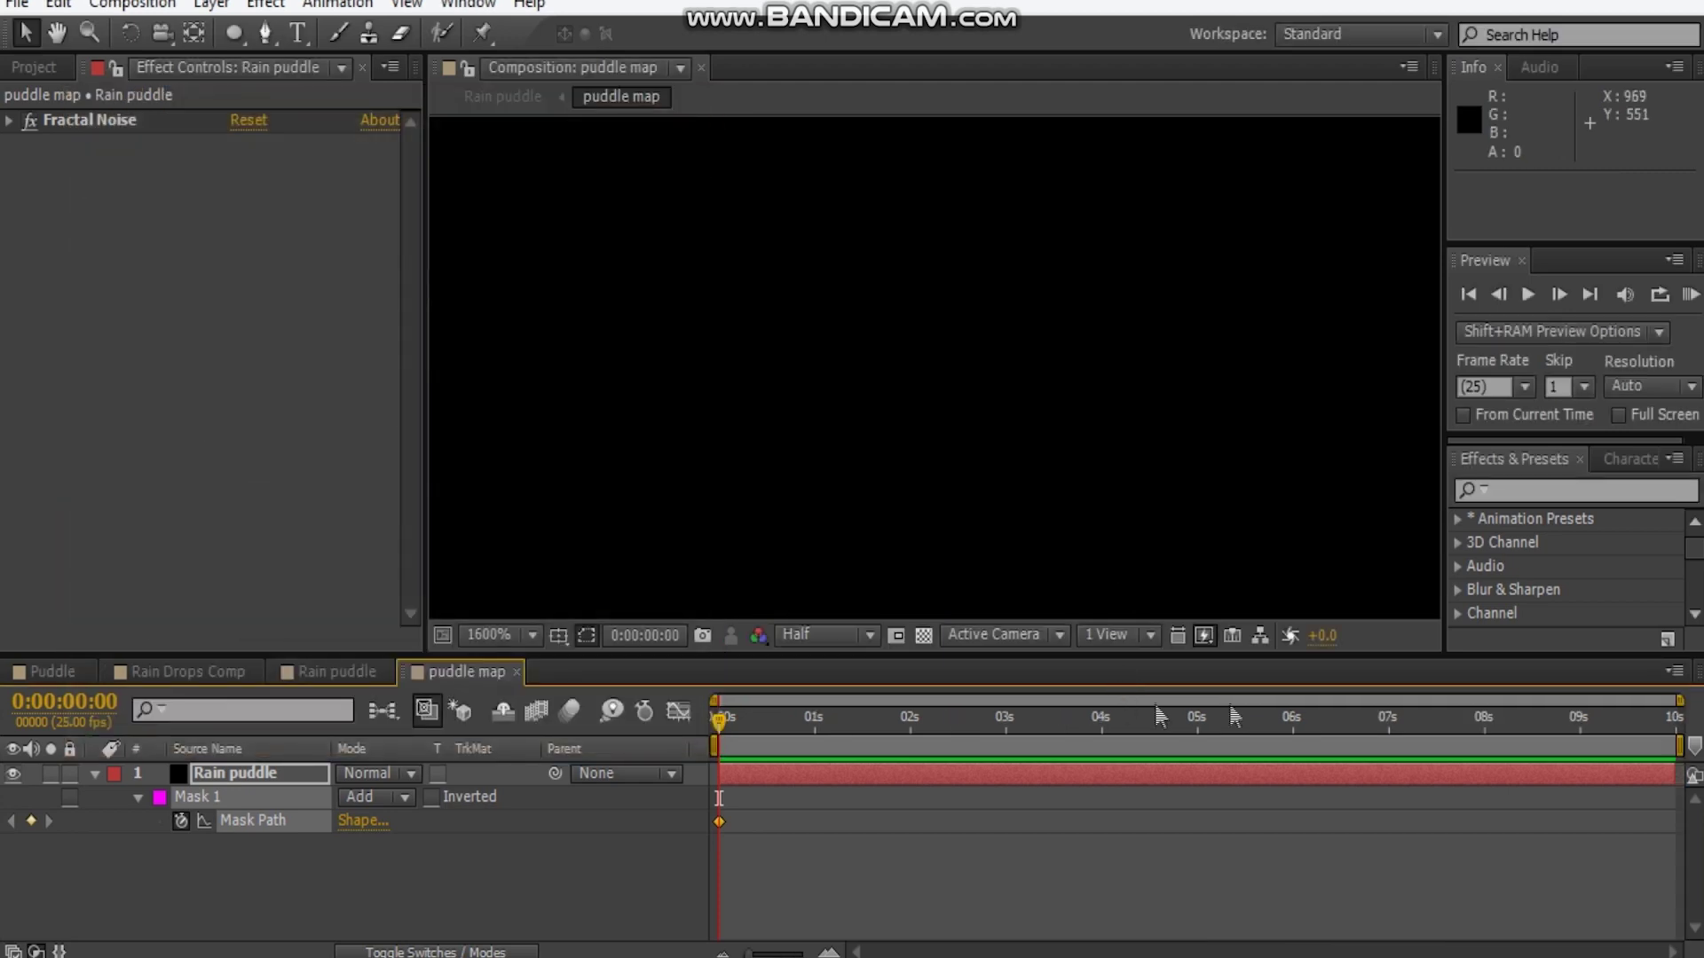
# Set the duration of the Rain puddle composition to 0:00:10:00
pyautogui.click(323, 672)
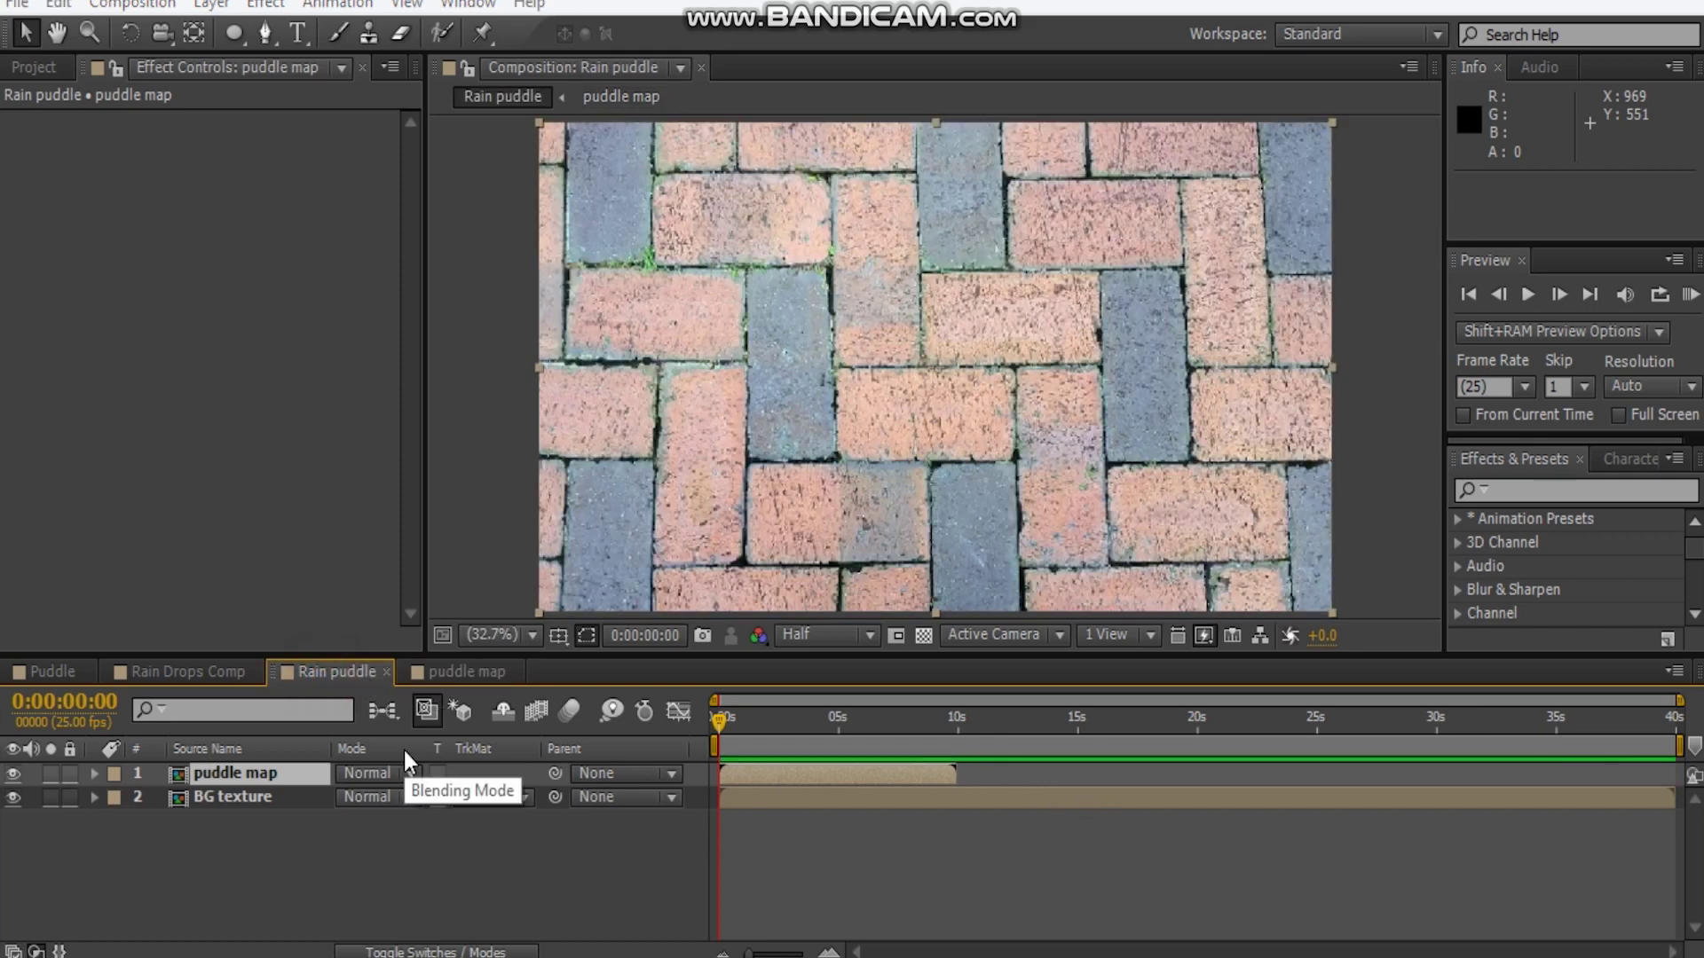
pyautogui.hotkey('ctrl', 'k')
pyautogui.click(284, 574)
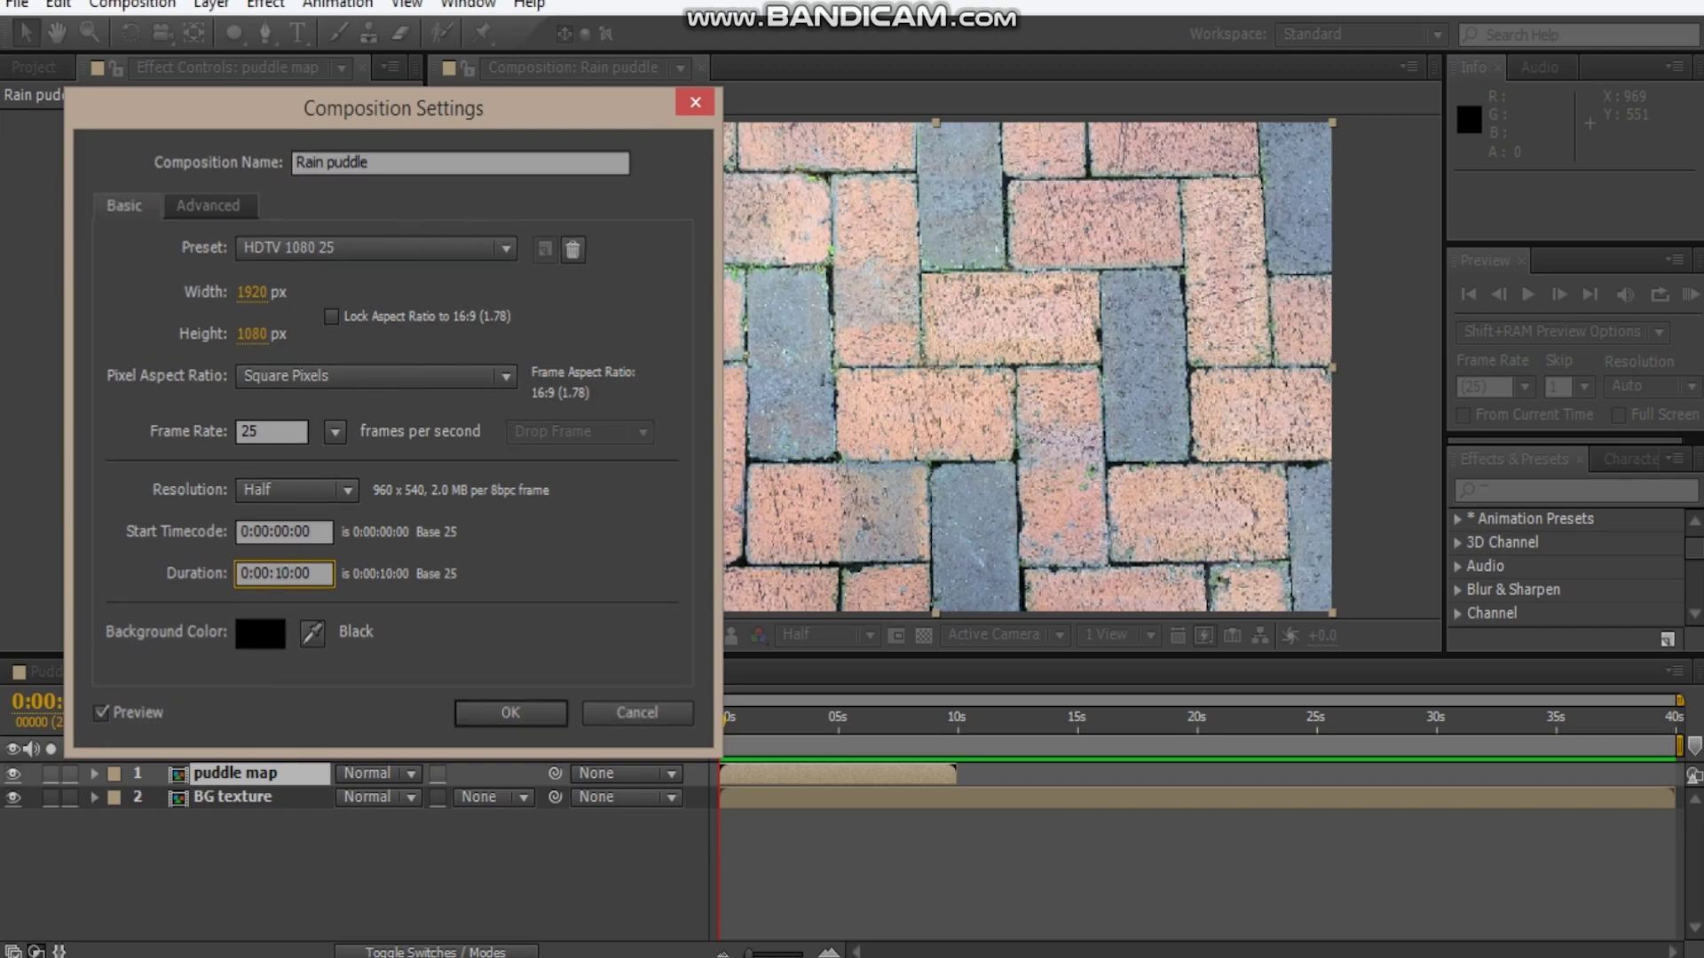
pyautogui.click(511, 713)
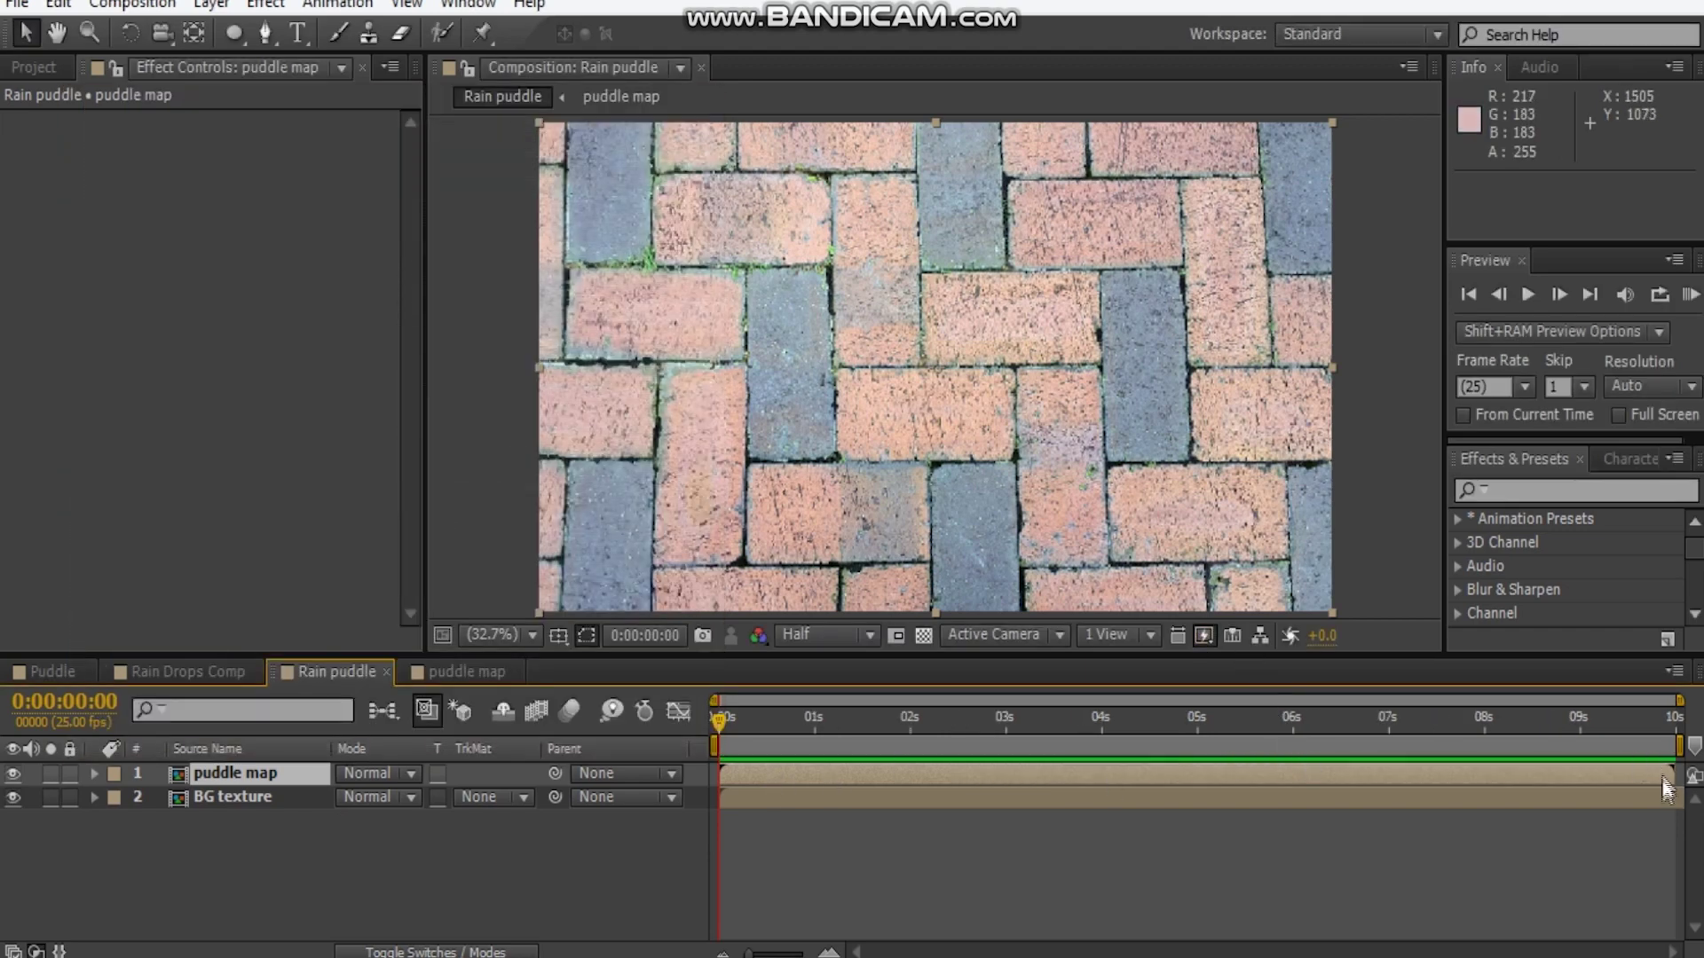
# In the puddle map composition, keyframe a larger mask at 0:00:02:00 by scaling it to about 780% and again to about 331%
pyautogui.click(461, 672)
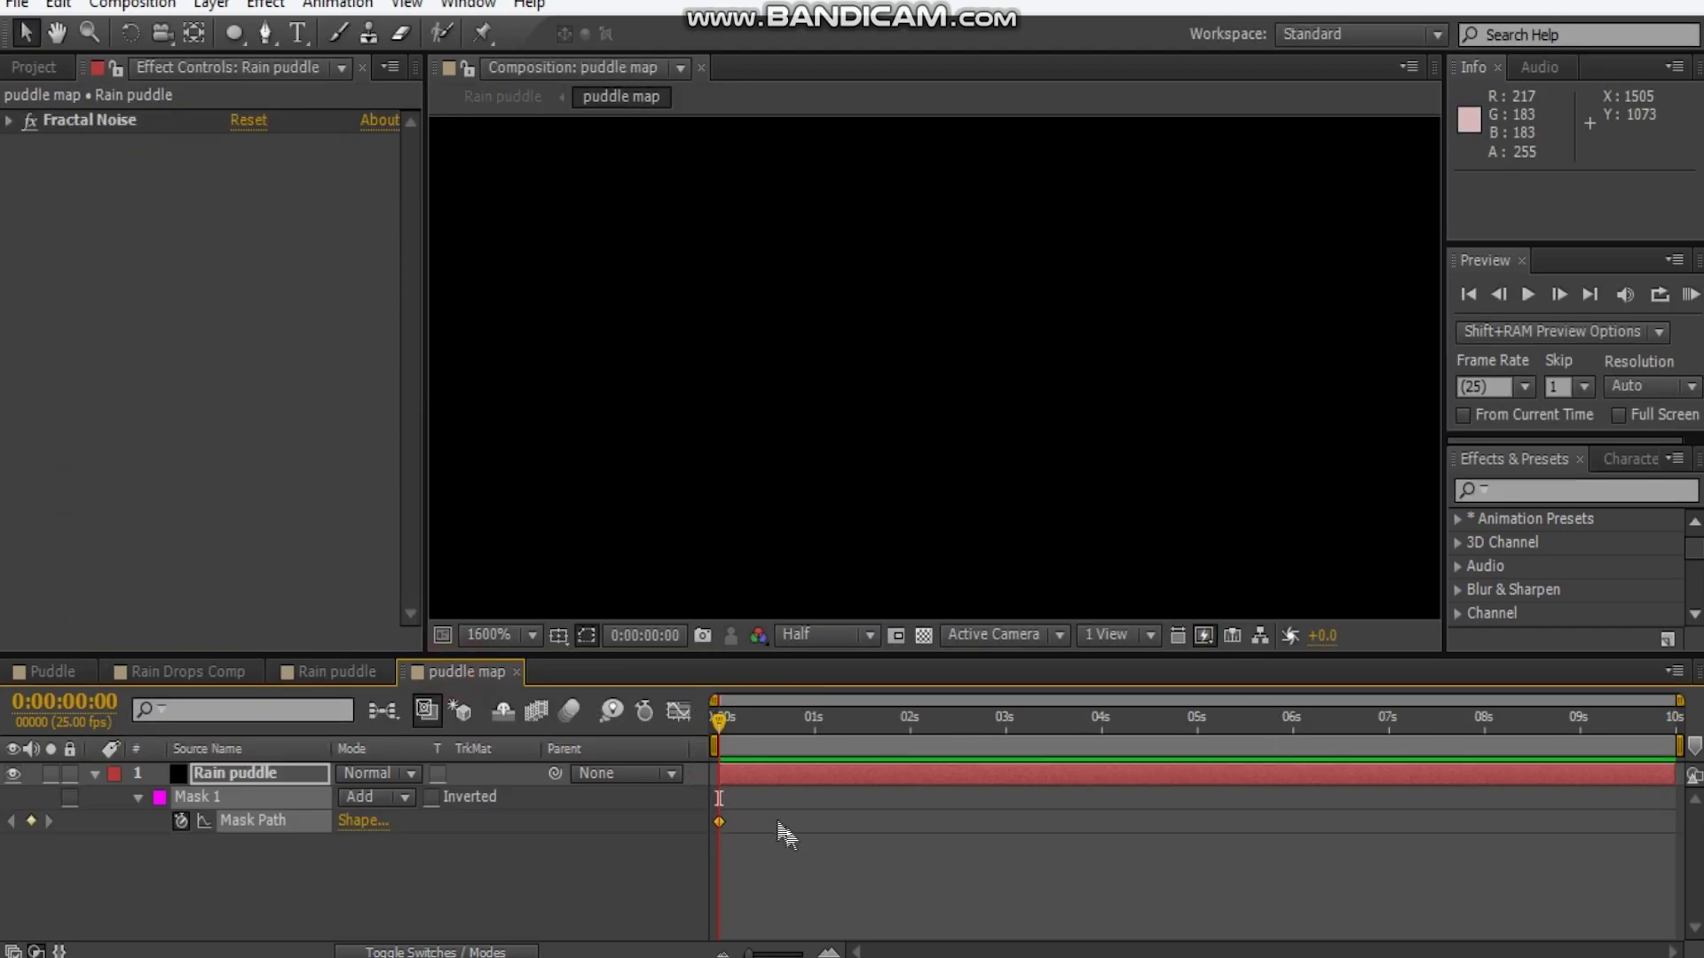
pyautogui.moveTo(872, 408); pyautogui.dragTo(754, 592)
pyautogui.moveTo(1107, 191); pyautogui.dragTo(966, 392)
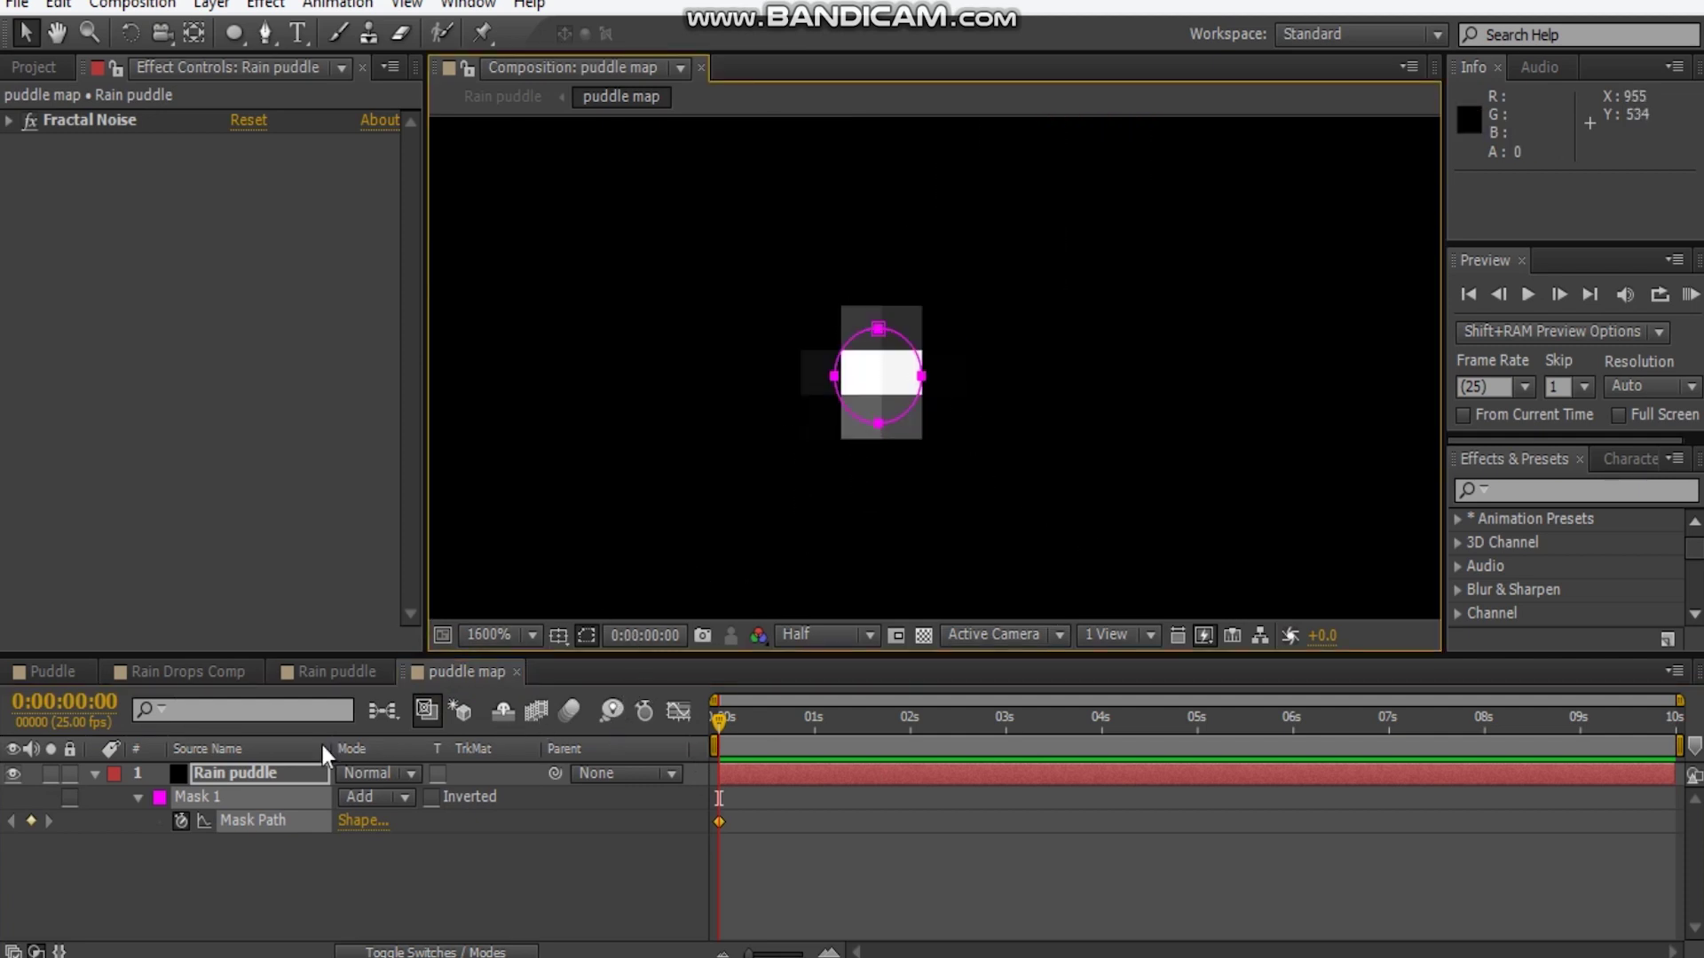
pyautogui.doubleClick(891, 424)
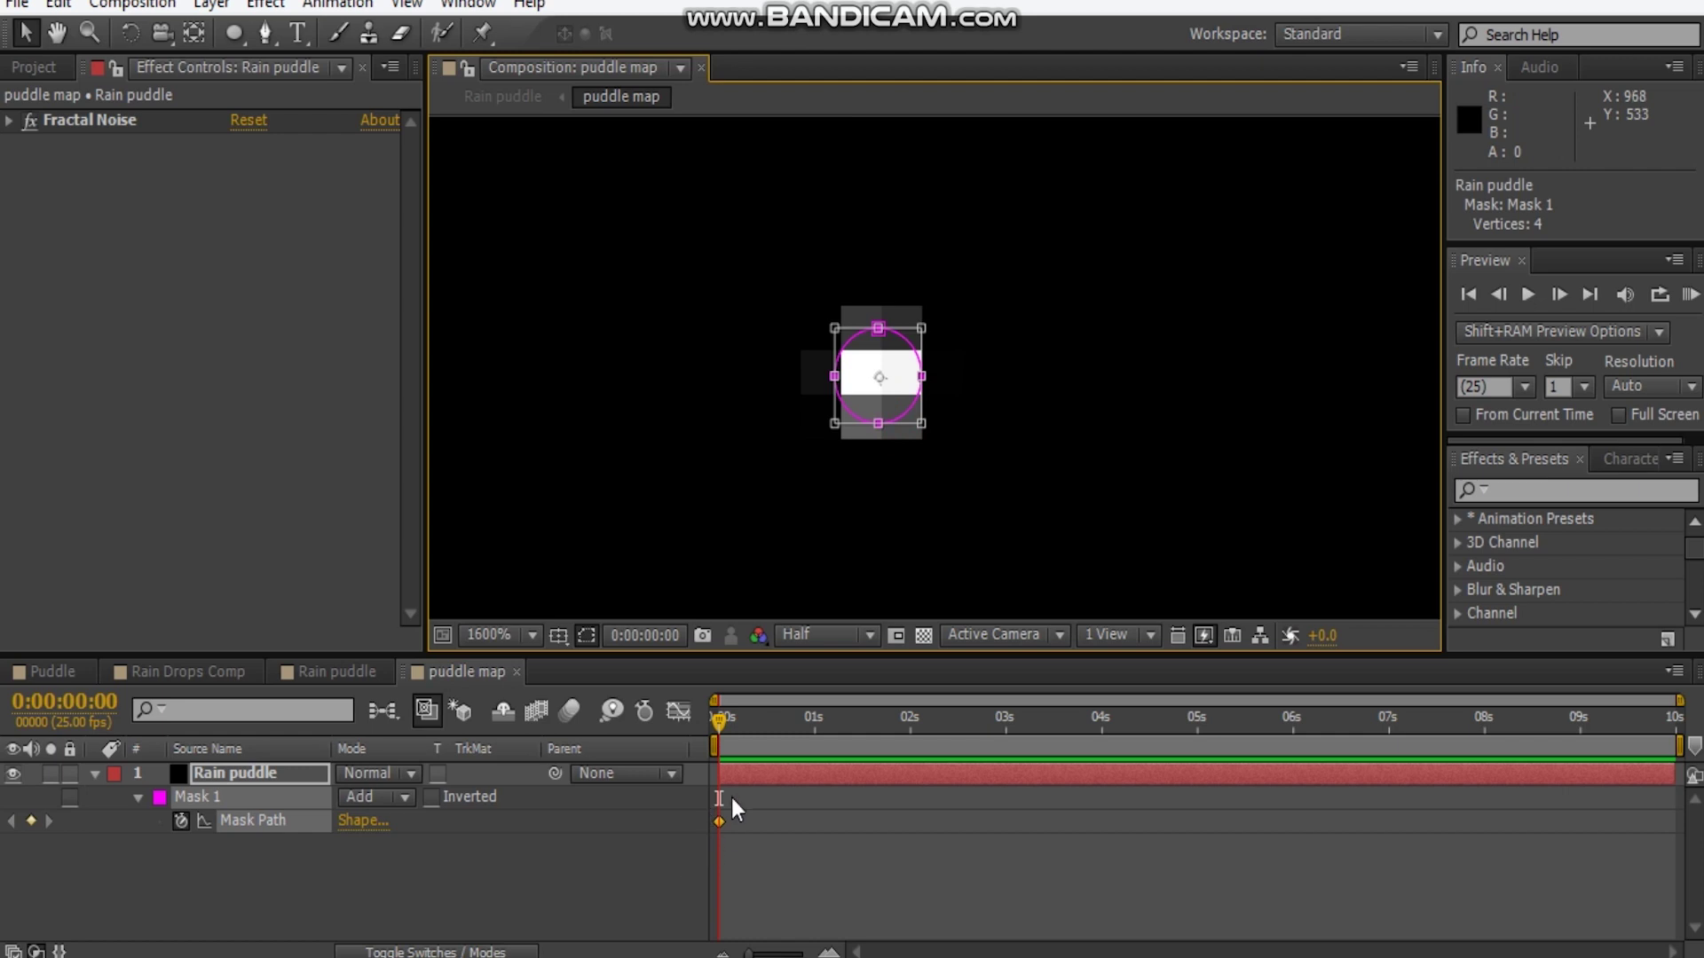
pyautogui.moveTo(727, 722); pyautogui.dragTo(918, 725)
pyautogui.scroll(-3, 913, 463)
pyautogui.scroll(2, 913, 453)
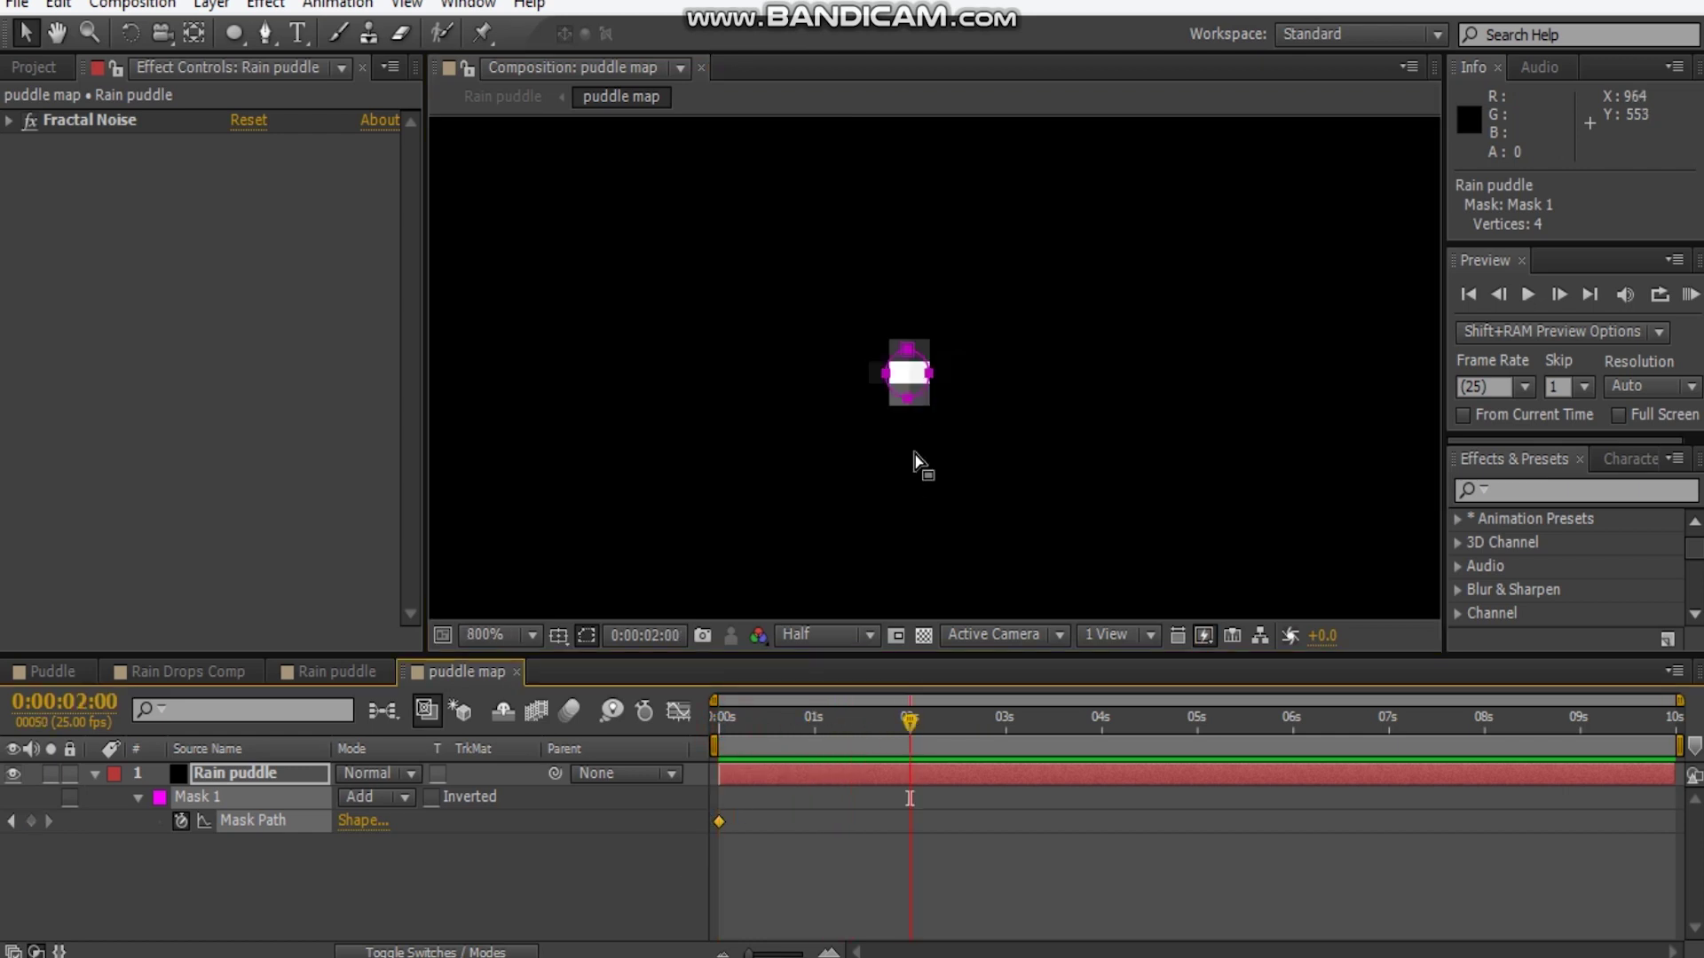
pyautogui.doubleClick(925, 396)
pyautogui.moveTo(927, 400); pyautogui.dragTo(1266, 479)
pyautogui.scroll(-3, 1140, 394)
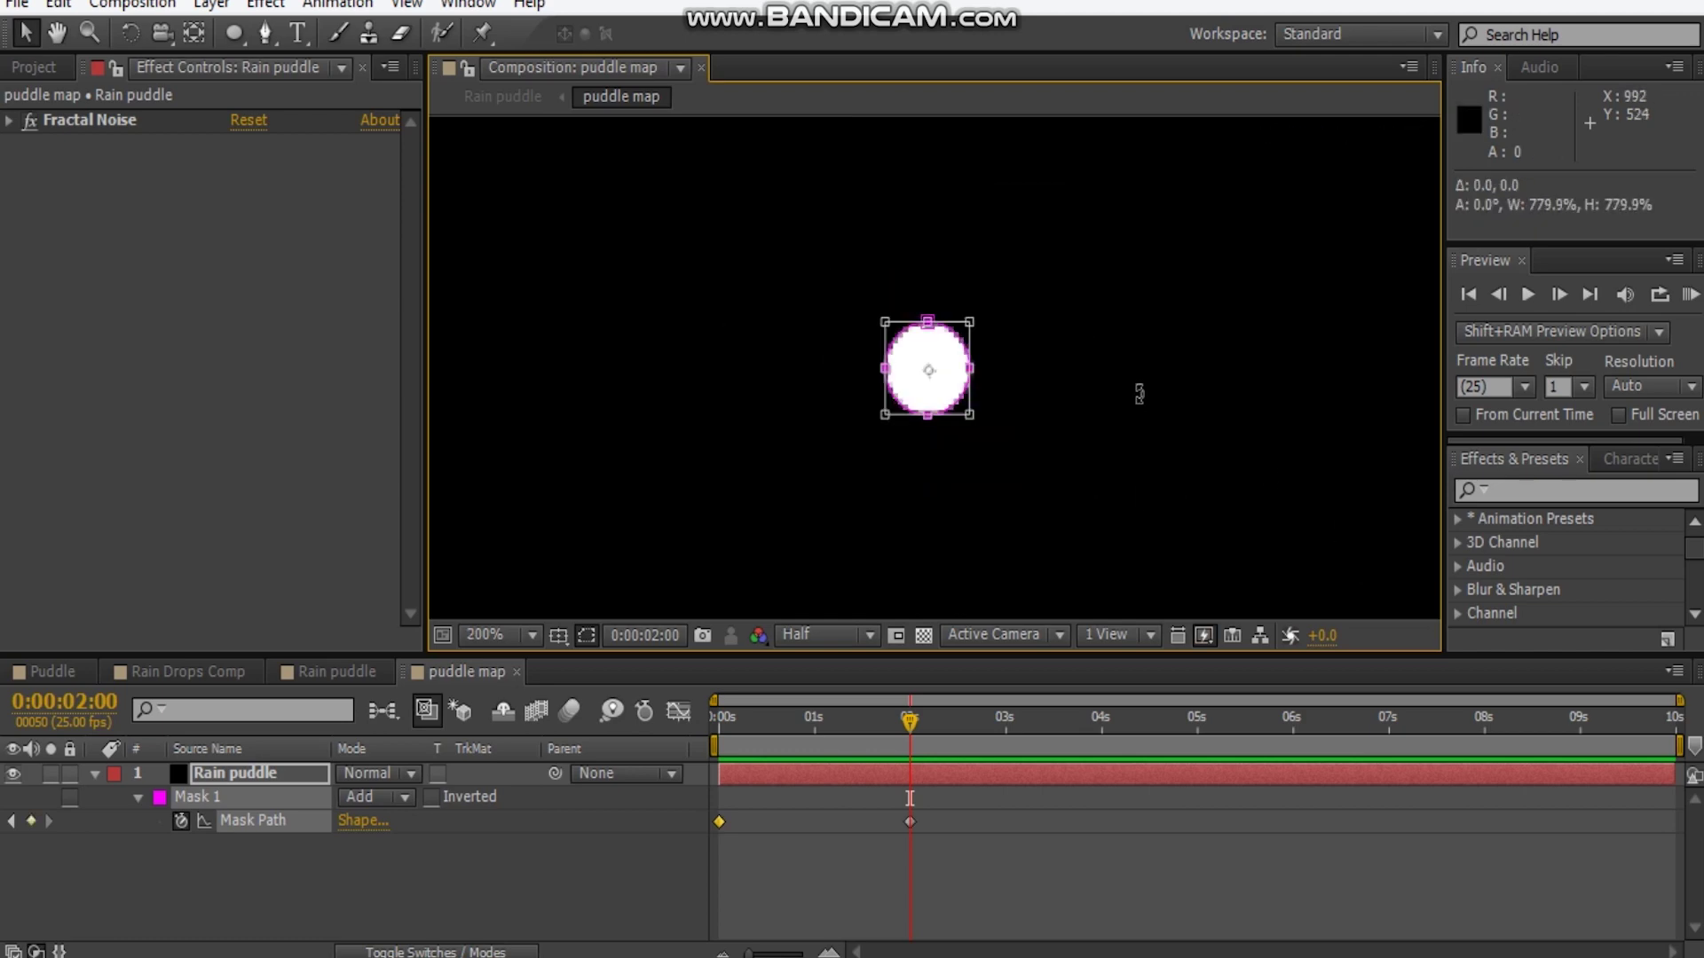
pyautogui.moveTo(971, 414); pyautogui.dragTo(1186, 510)
pyautogui.press('Return')
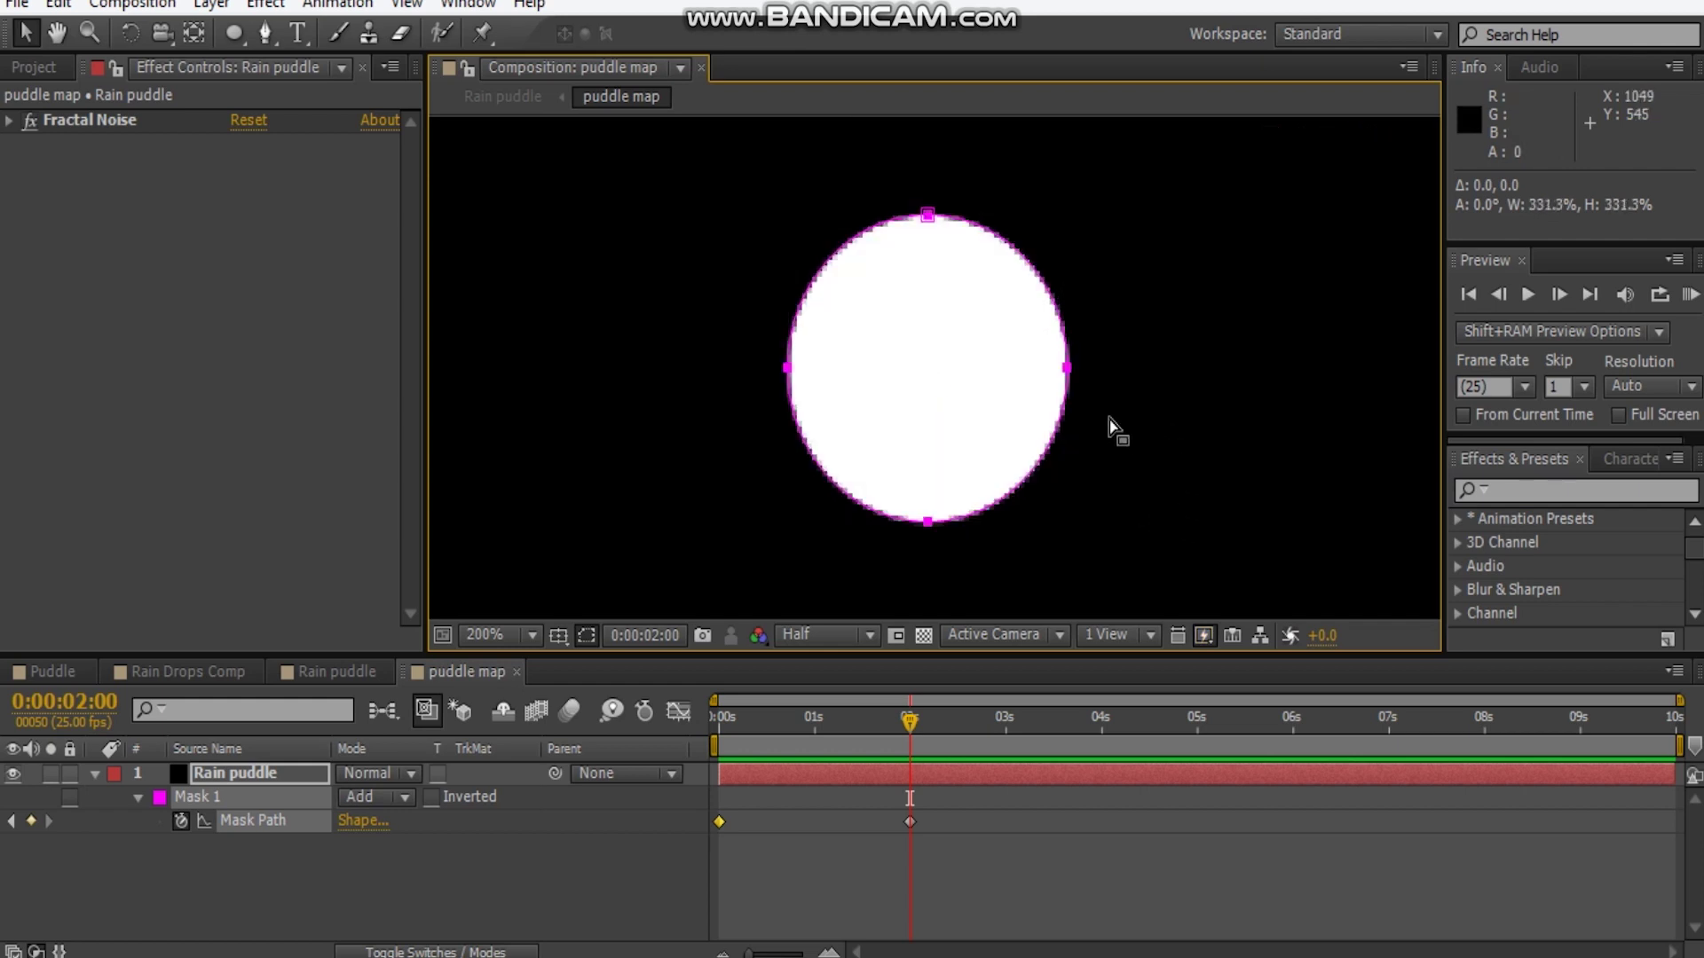
# Pull the mask's four vertices outward at 0:00:02:00 to form a larger, irregular puddle outline
pyautogui.click(1107, 414)
pyautogui.moveTo(1067, 369); pyautogui.dragTo(1192, 370)
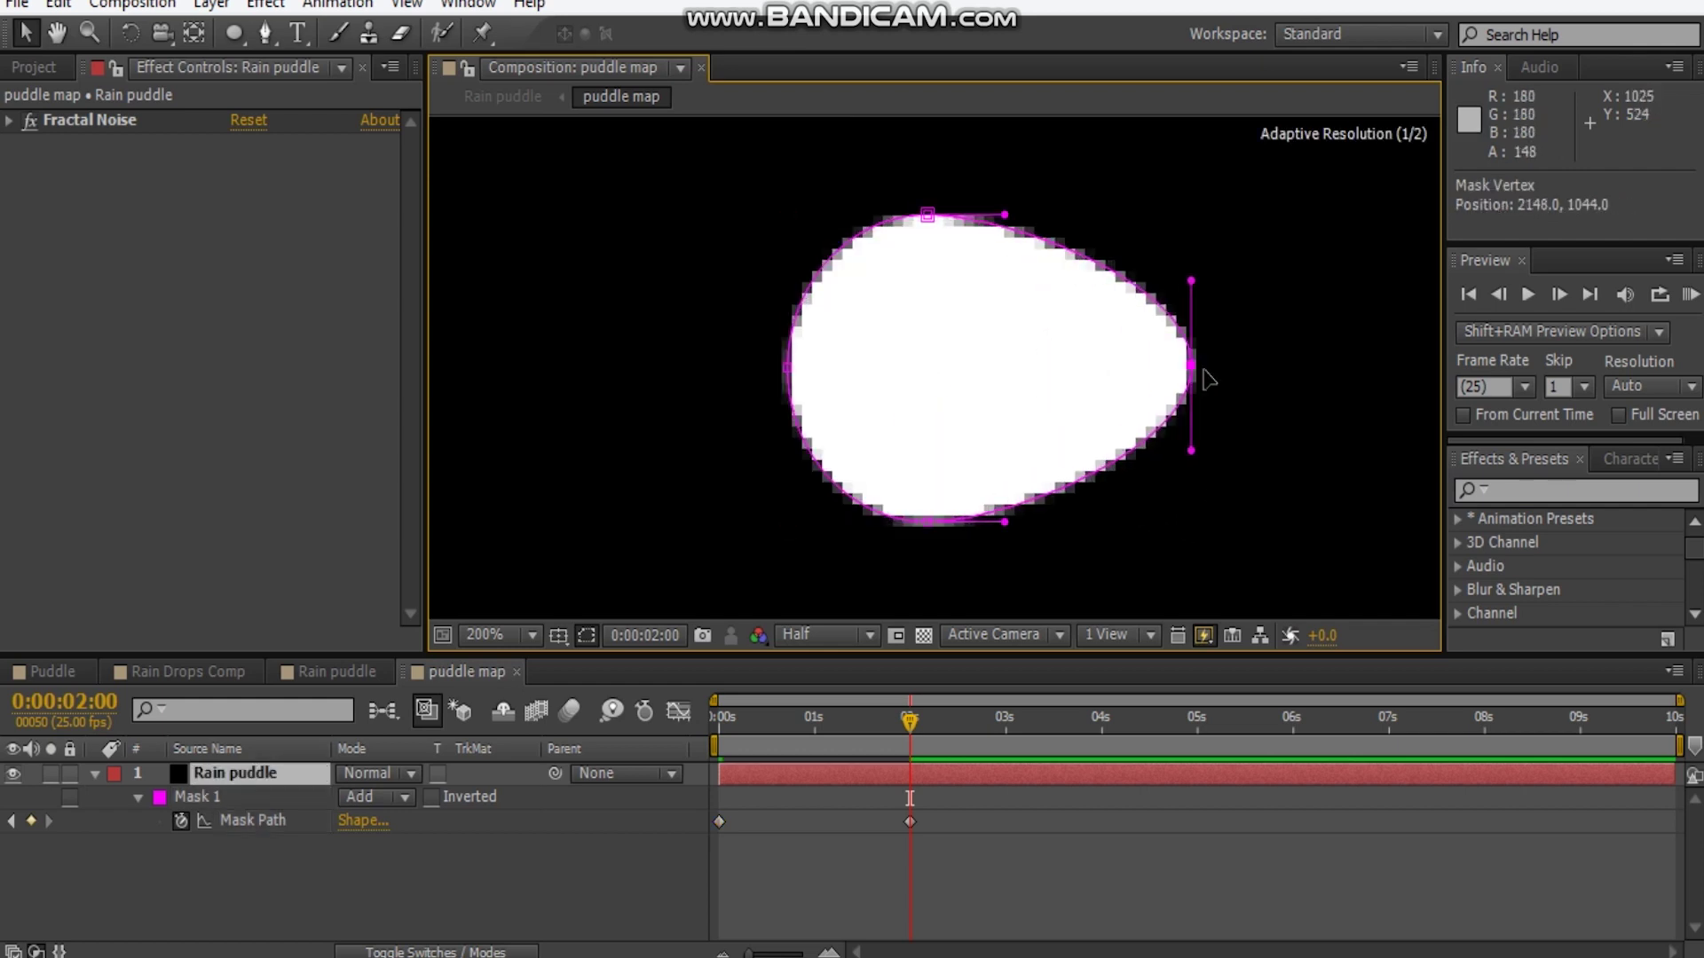
pyautogui.moveTo(927, 214); pyautogui.dragTo(994, 107)
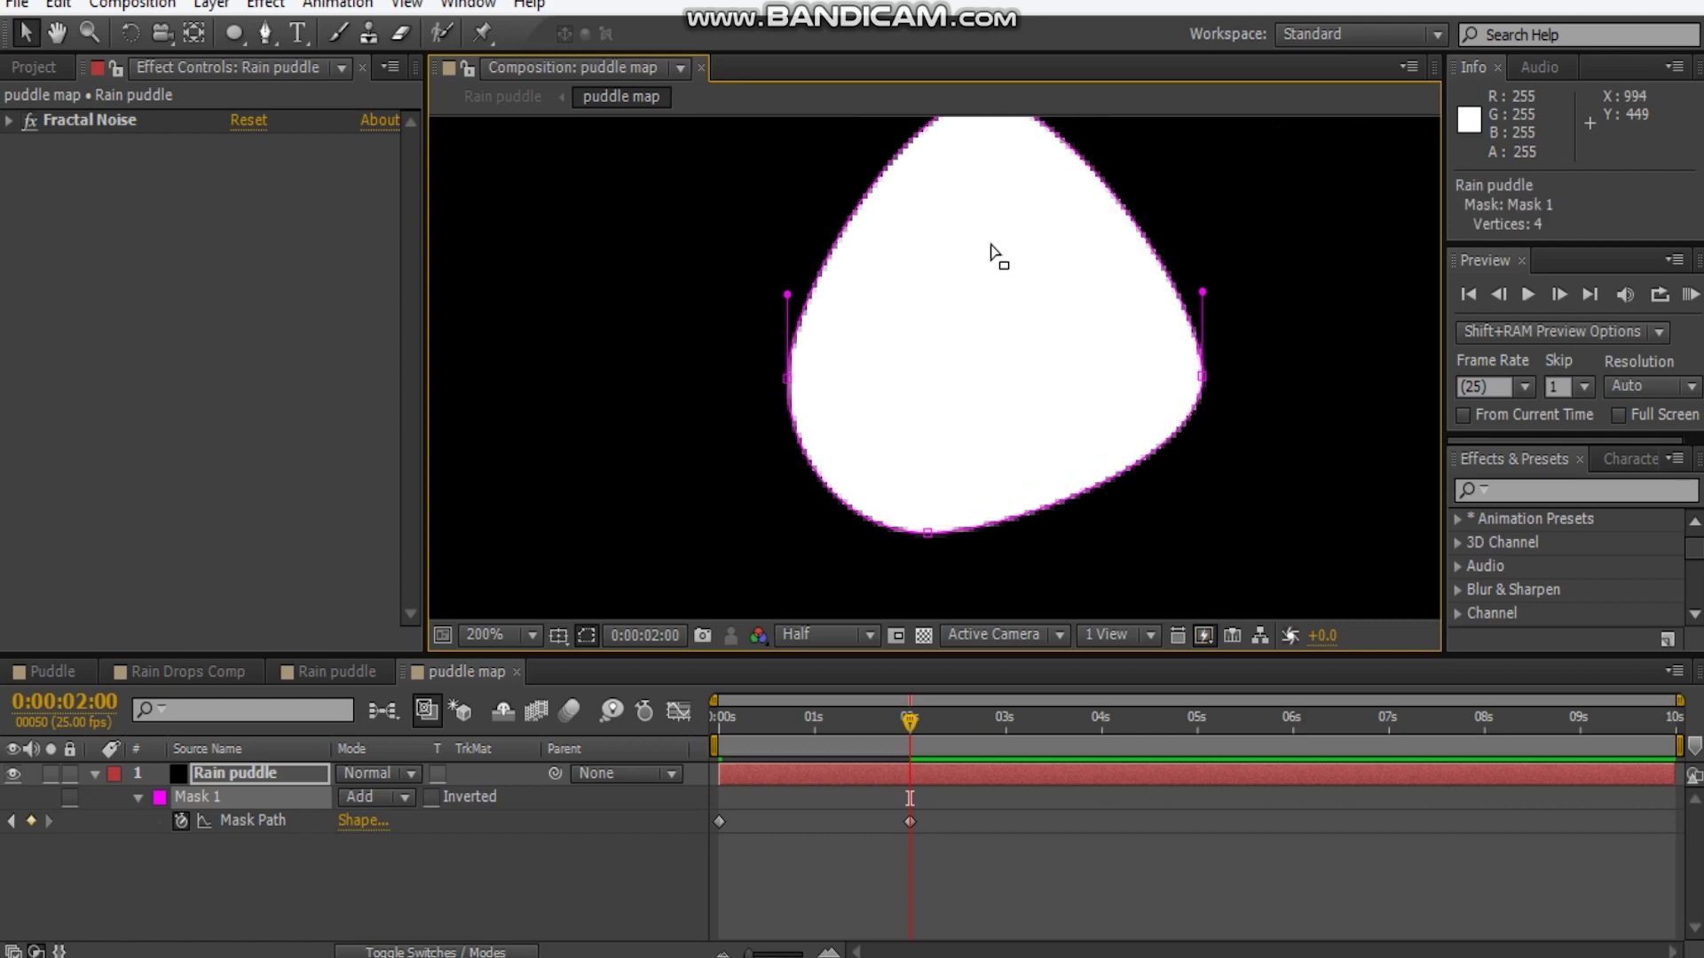
pyautogui.scroll(-2, 991, 340)
pyautogui.moveTo(979, 373); pyautogui.dragTo(898, 427)
pyautogui.moveTo(858, 325); pyautogui.dragTo(828, 286)
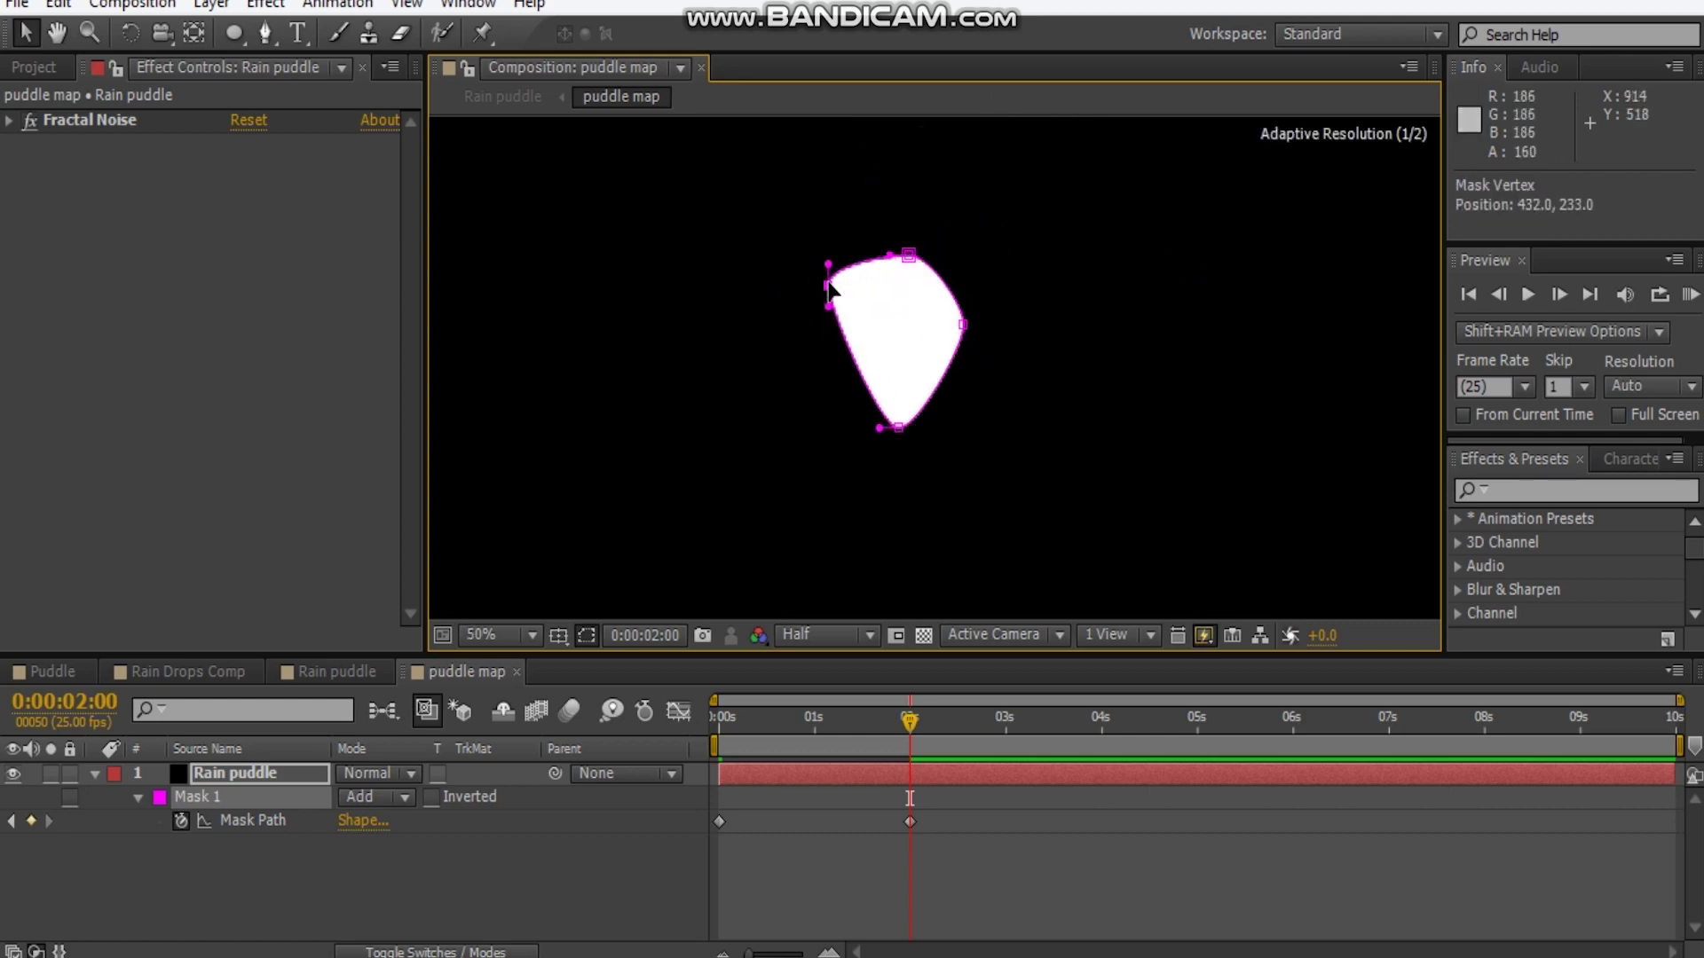
# Add a vertex on each lower side of the mask at 0:00:02:00 and pull both outward to widen the puddle's lower half
pyautogui.press('g')
pyautogui.click(859, 370)
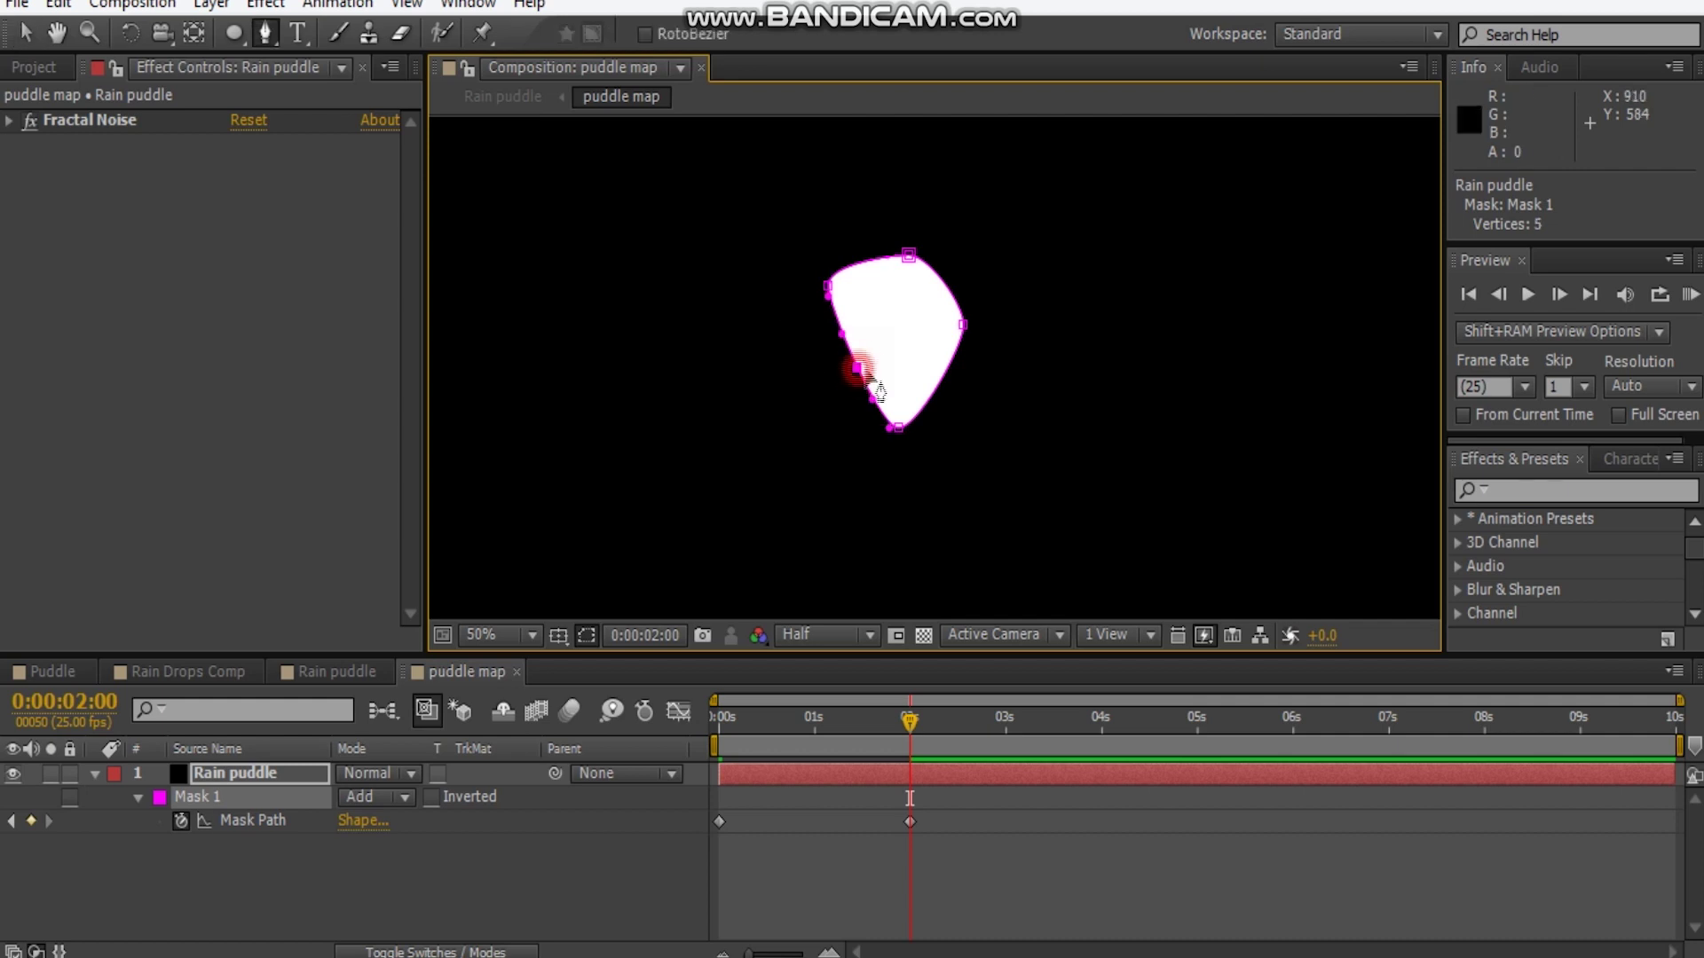
pyautogui.moveTo(855, 371); pyautogui.dragTo(804, 402)
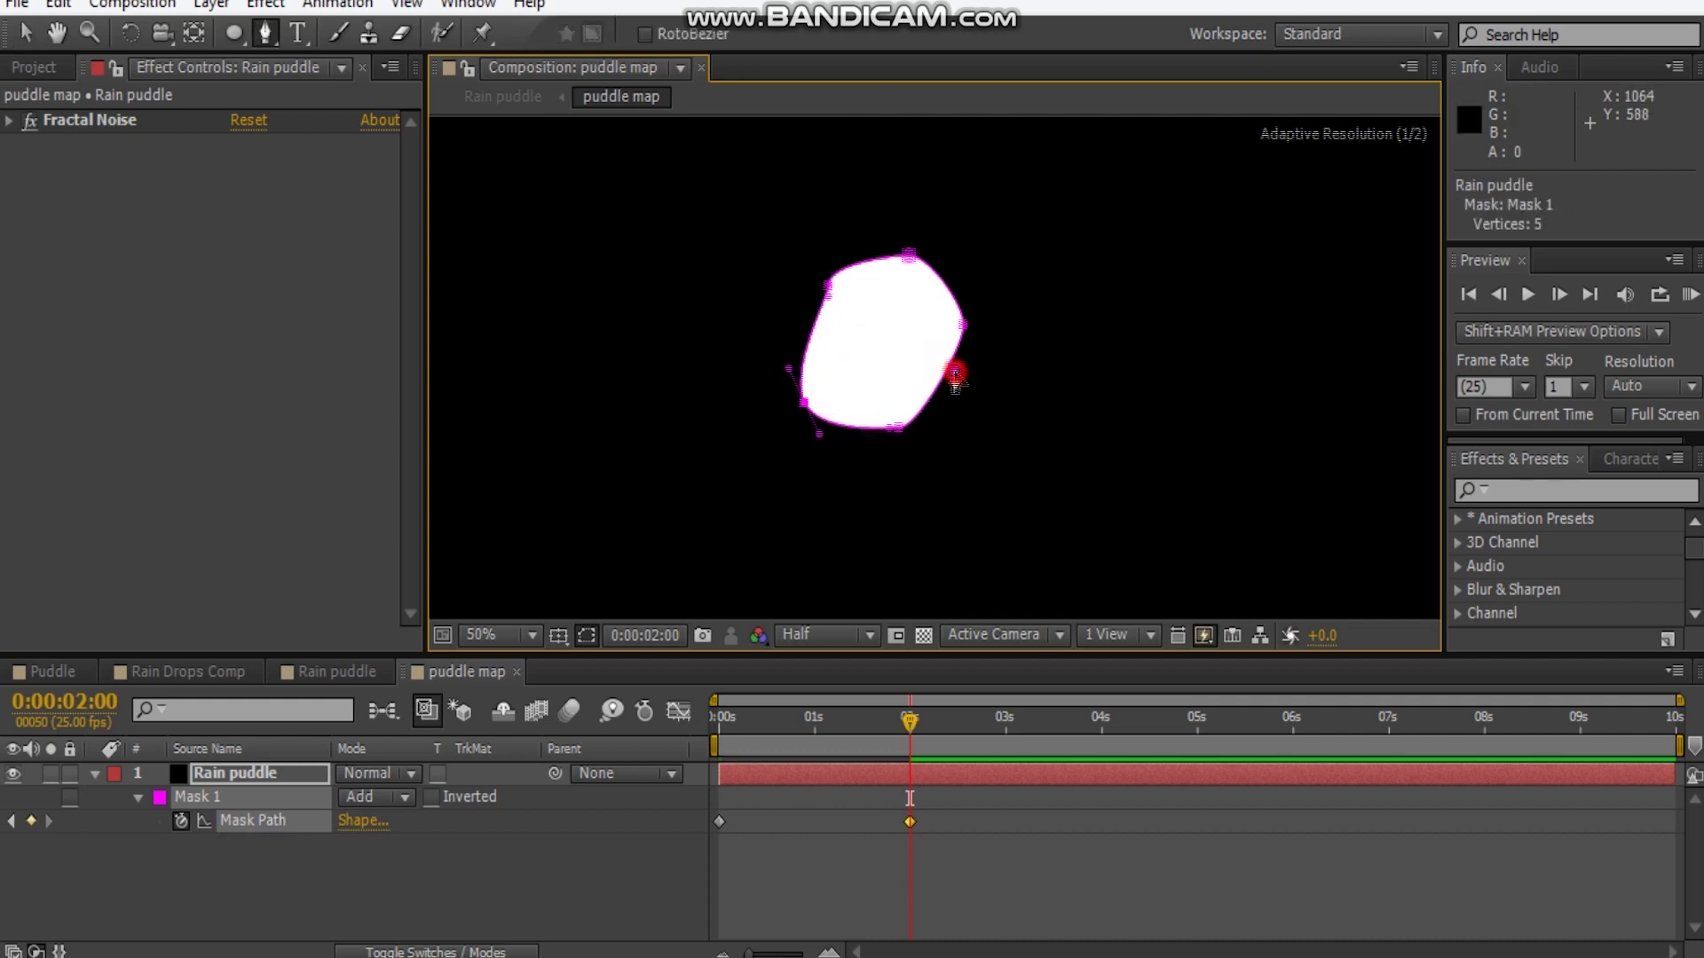
pyautogui.click(954, 371)
pyautogui.hotkey('ctrl', 'z')
pyautogui.click(949, 376)
pyautogui.moveTo(943, 374); pyautogui.dragTo(973, 408)
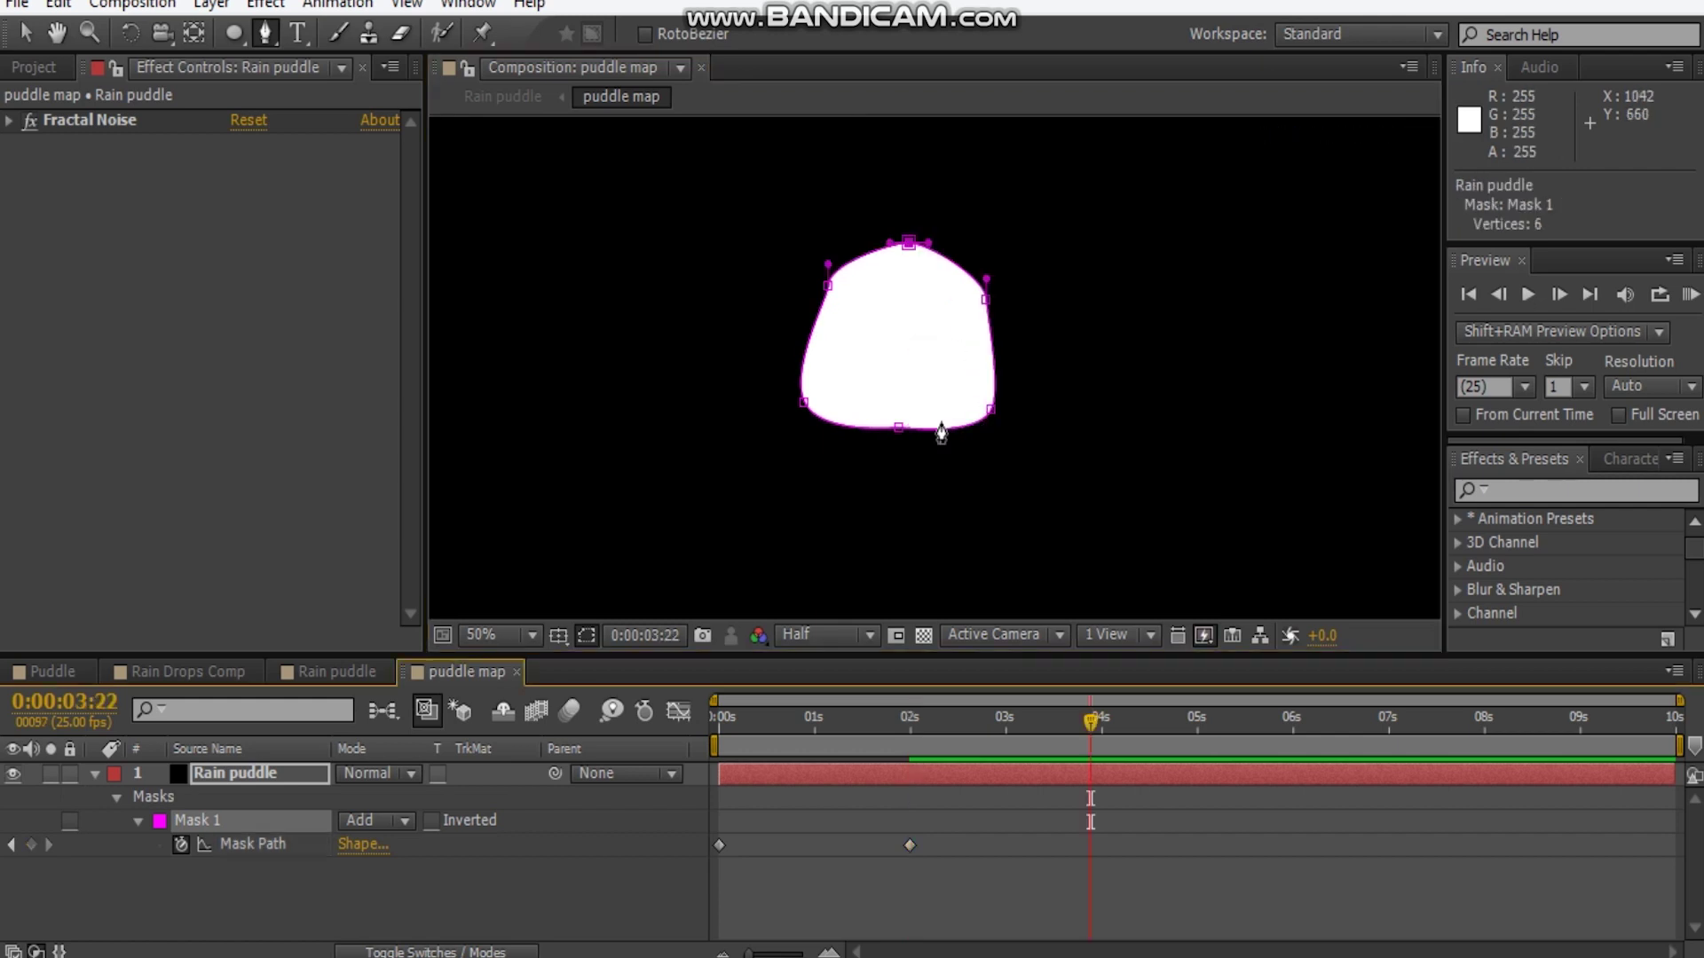
# Enlarge the mask with Free Transform at 0:00:03:22 to about two thirds of the frame's height
pyautogui.press(',')
pyautogui.press('v')
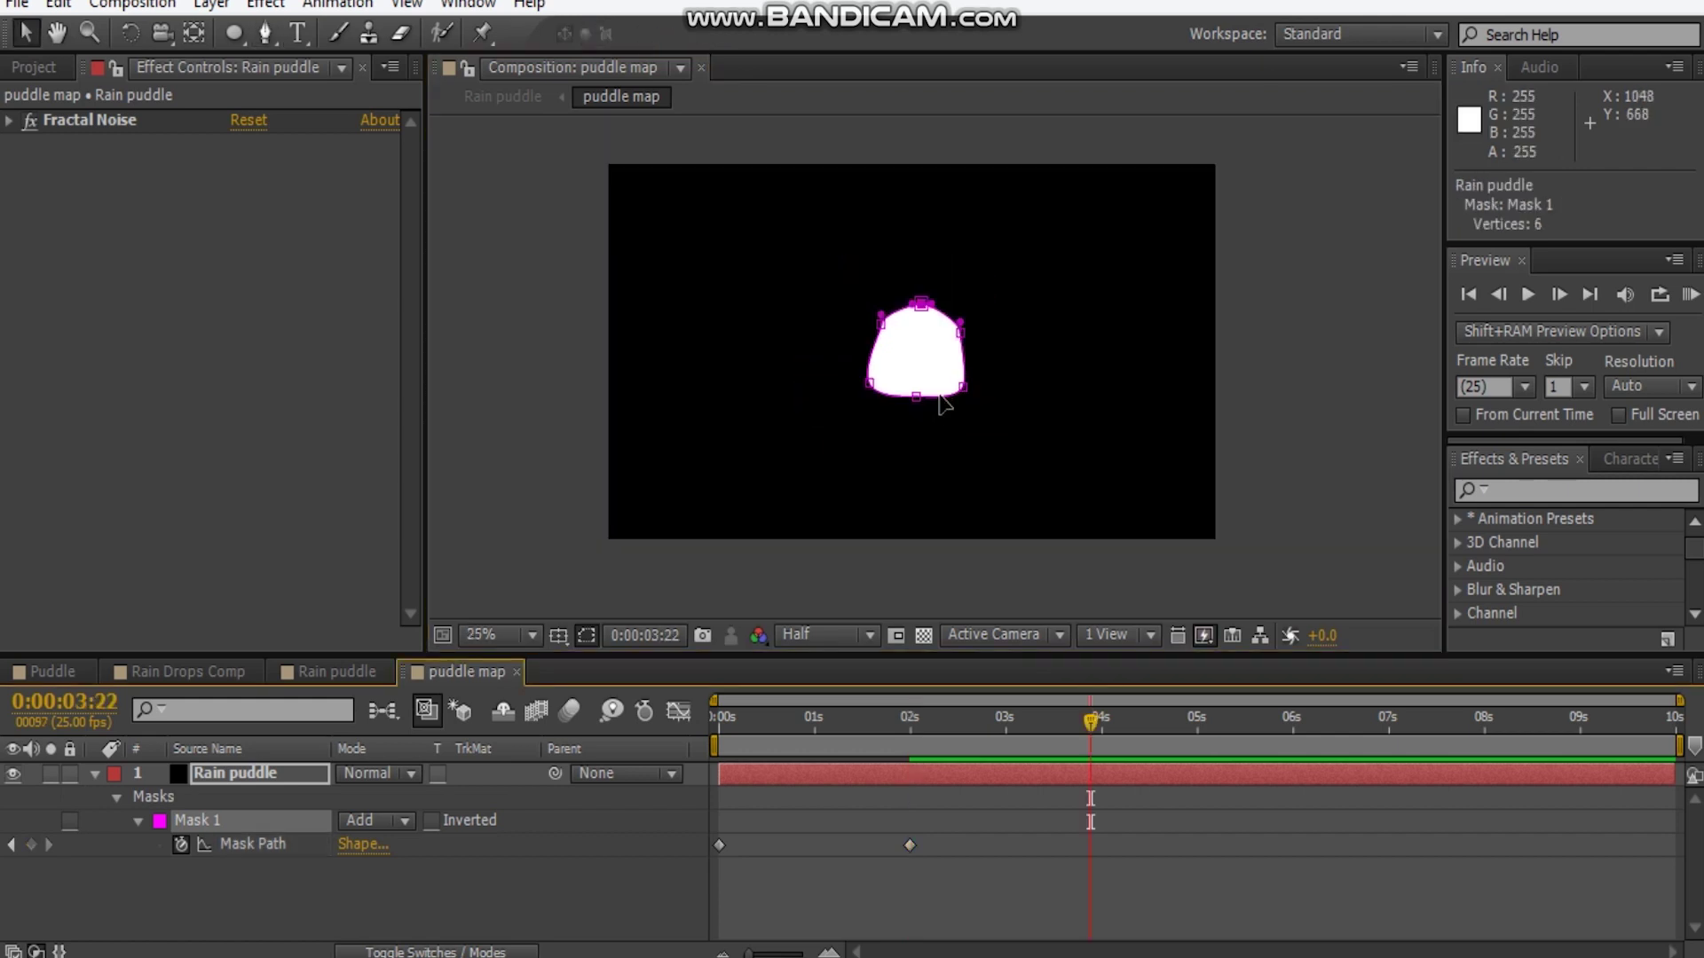
pyautogui.doubleClick(939, 394)
pyautogui.moveTo(974, 406); pyautogui.dragTo(1047, 451)
pyautogui.press('Return')
pyautogui.hotkey('ctrl', 'z')
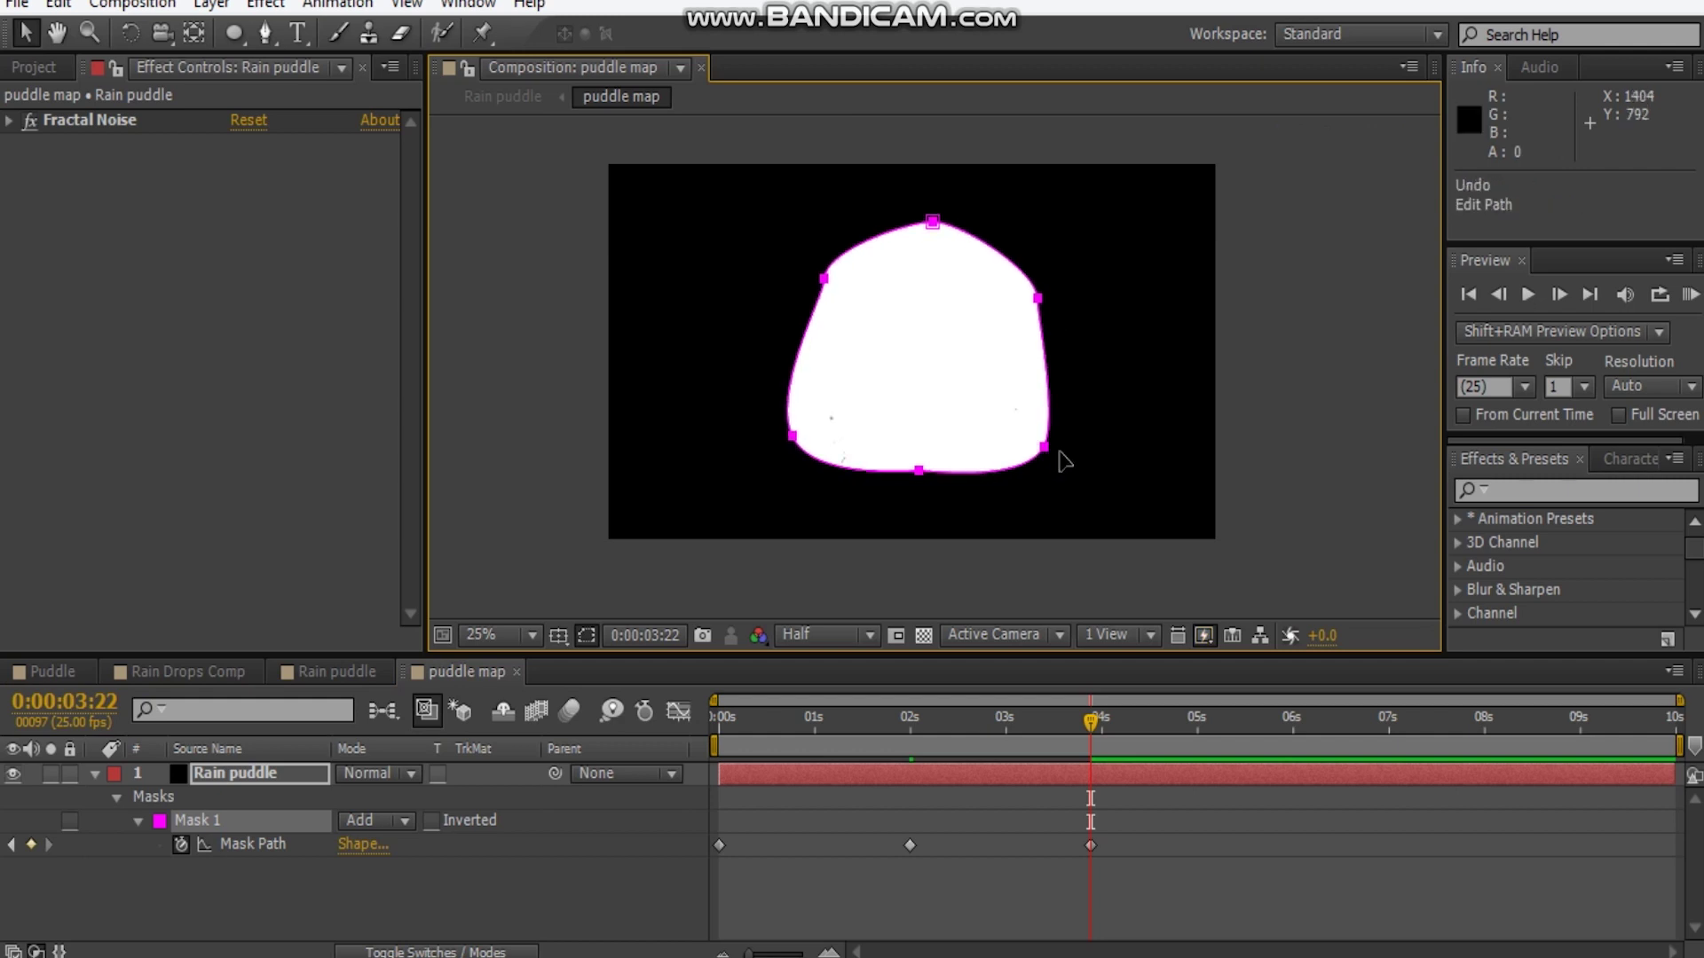
pyautogui.click(1252, 441)
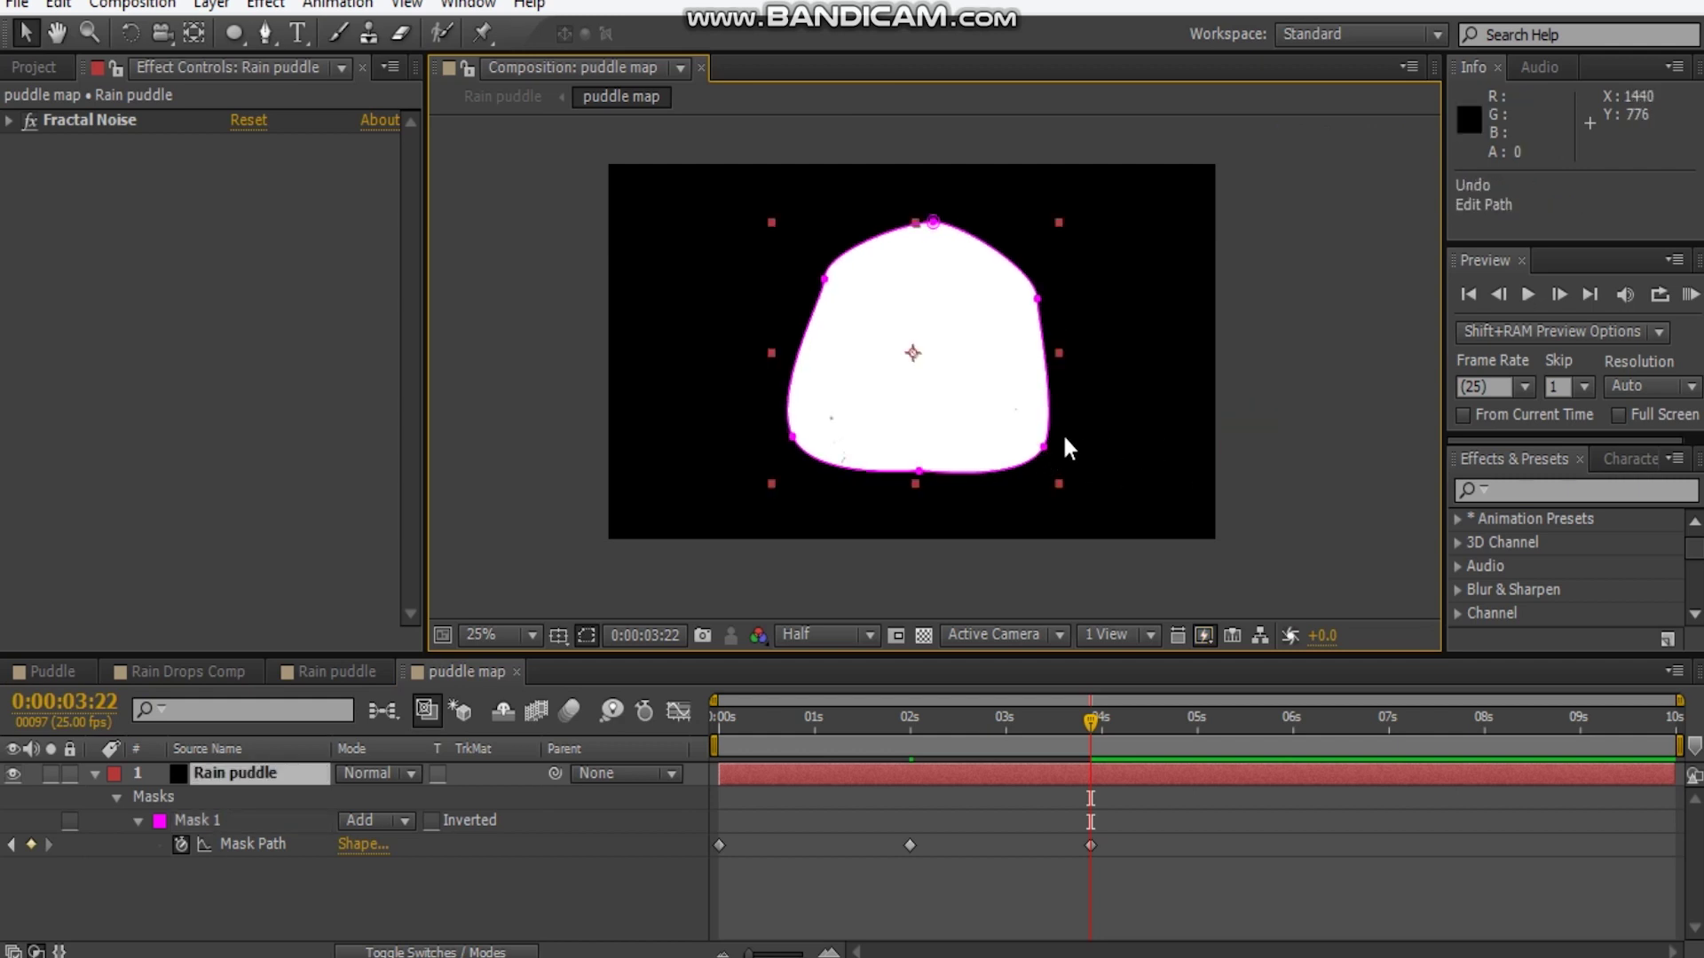
# Pull all six mask vertices outward at 0:00:03:22 so the puddle outline nearly reaches the frame's top and bottom
pyautogui.moveTo(1045, 448); pyautogui.dragTo(1096, 483)
pyautogui.moveTo(1037, 299); pyautogui.dragTo(1076, 259)
pyautogui.moveTo(932, 222); pyautogui.dragTo(935, 175)
pyautogui.moveTo(824, 280); pyautogui.dragTo(777, 231)
pyautogui.moveTo(792, 435); pyautogui.dragTo(742, 430)
pyautogui.moveTo(919, 471); pyautogui.dragTo(920, 510)
# Enlarge the mask at 0:00:05:13 and pull its vertices outward beyond the frame so the puddle map fills the composition
pyautogui.click(1247, 718)
pyautogui.doubleClick(1096, 483)
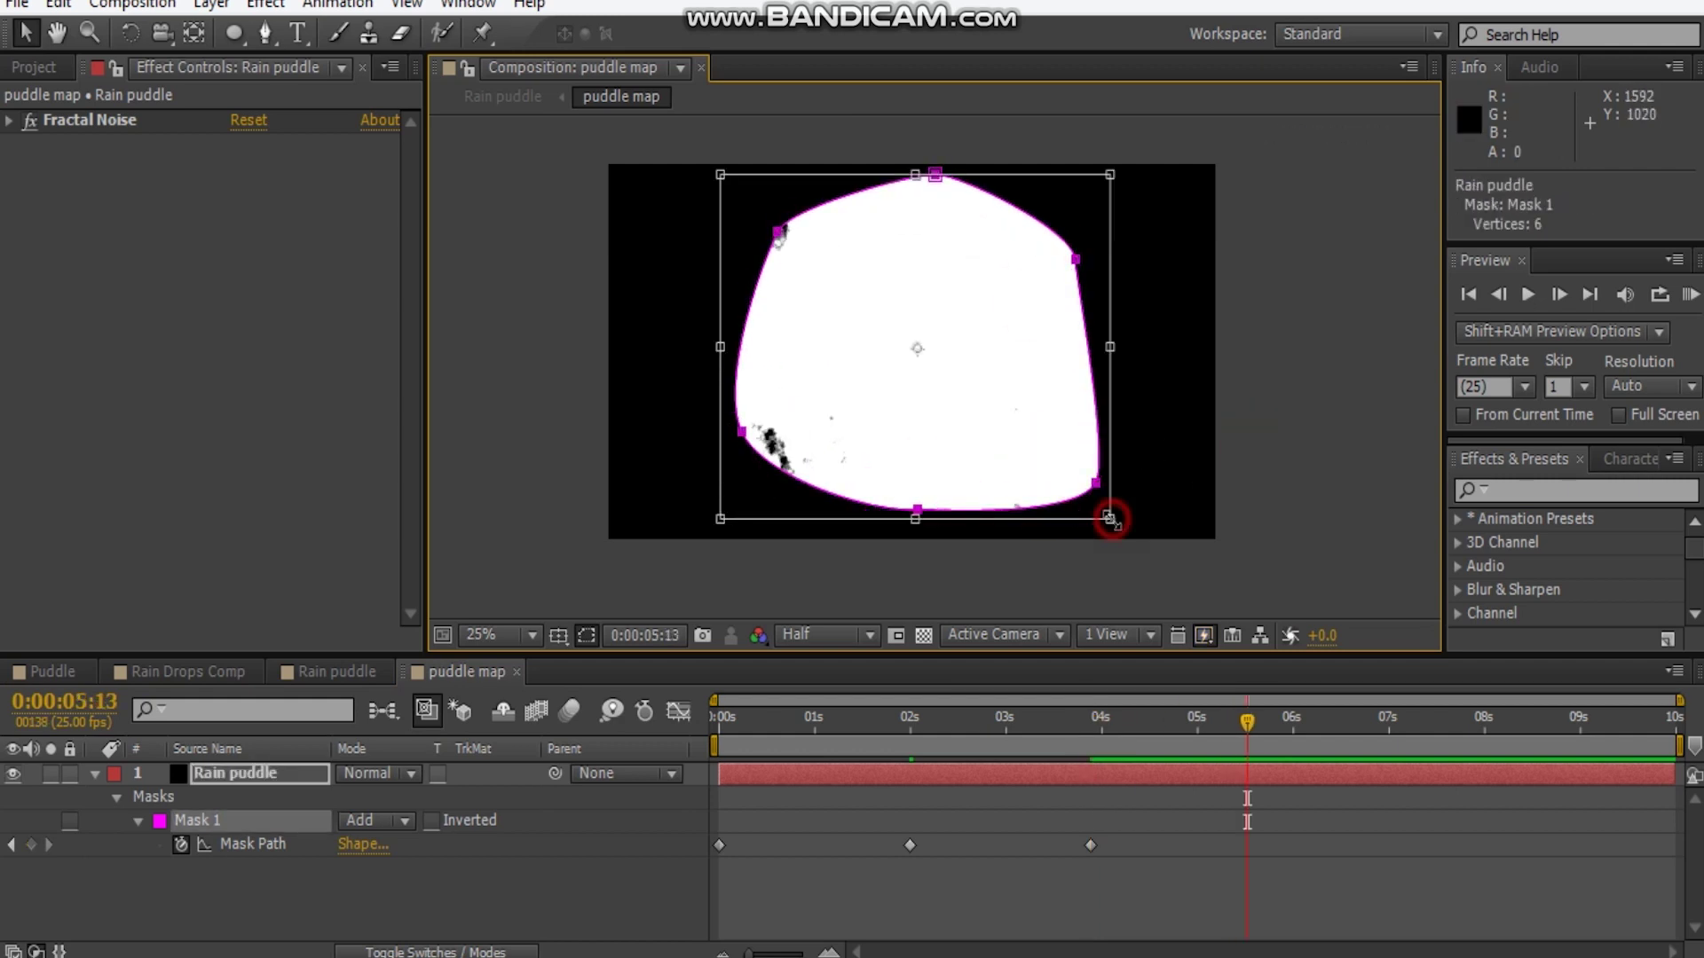
pyautogui.moveTo(1111, 516); pyautogui.dragTo(1198, 592)
pyautogui.doubleClick(1308, 255)
pyautogui.moveTo(1145, 222); pyautogui.dragTo(1220, 191)
pyautogui.moveTo(1174, 543); pyautogui.dragTo(1259, 571)
pyautogui.moveTo(1095, 478); pyautogui.dragTo(1273, 641)
pyautogui.moveTo(865, 287); pyautogui.dragTo(733, 240)
pyautogui.moveTo(1100, 258); pyautogui.dragTo(1088, 205)
pyautogui.moveTo(1366, 297); pyautogui.dragTo(1374, 278)
pyautogui.click(1334, 343)
# Fit the composition in the viewer and RAM preview the mask growth from the start
pyautogui.moveTo(1247, 721); pyautogui.dragTo(719, 720)
pyautogui.click(500, 636)
pyautogui.click(536, 169)
pyautogui.press('KP_0')
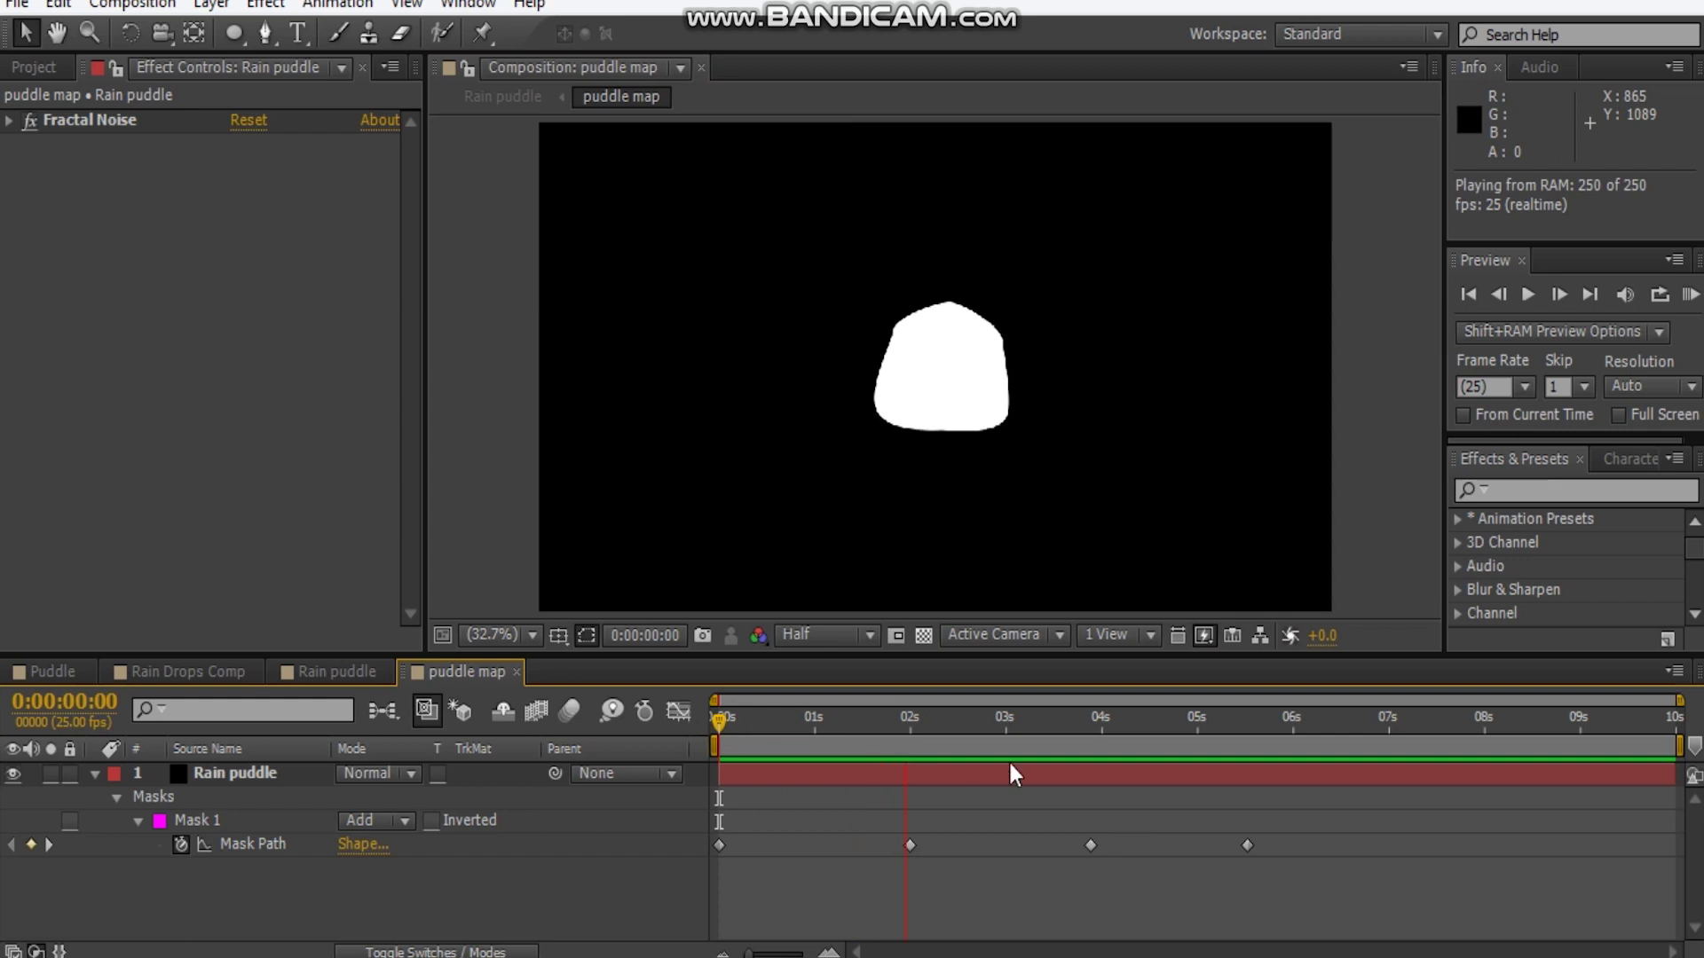
# Move the last three Mask Path keyframes earlier, to 0:00:01:01, 0:00:02:02 and just past three seconds
pyautogui.click(848, 726)
pyautogui.moveTo(812, 720); pyautogui.dragTo(905, 721)
pyautogui.click(905, 824)
pyautogui.moveTo(907, 843); pyautogui.dragTo(818, 844)
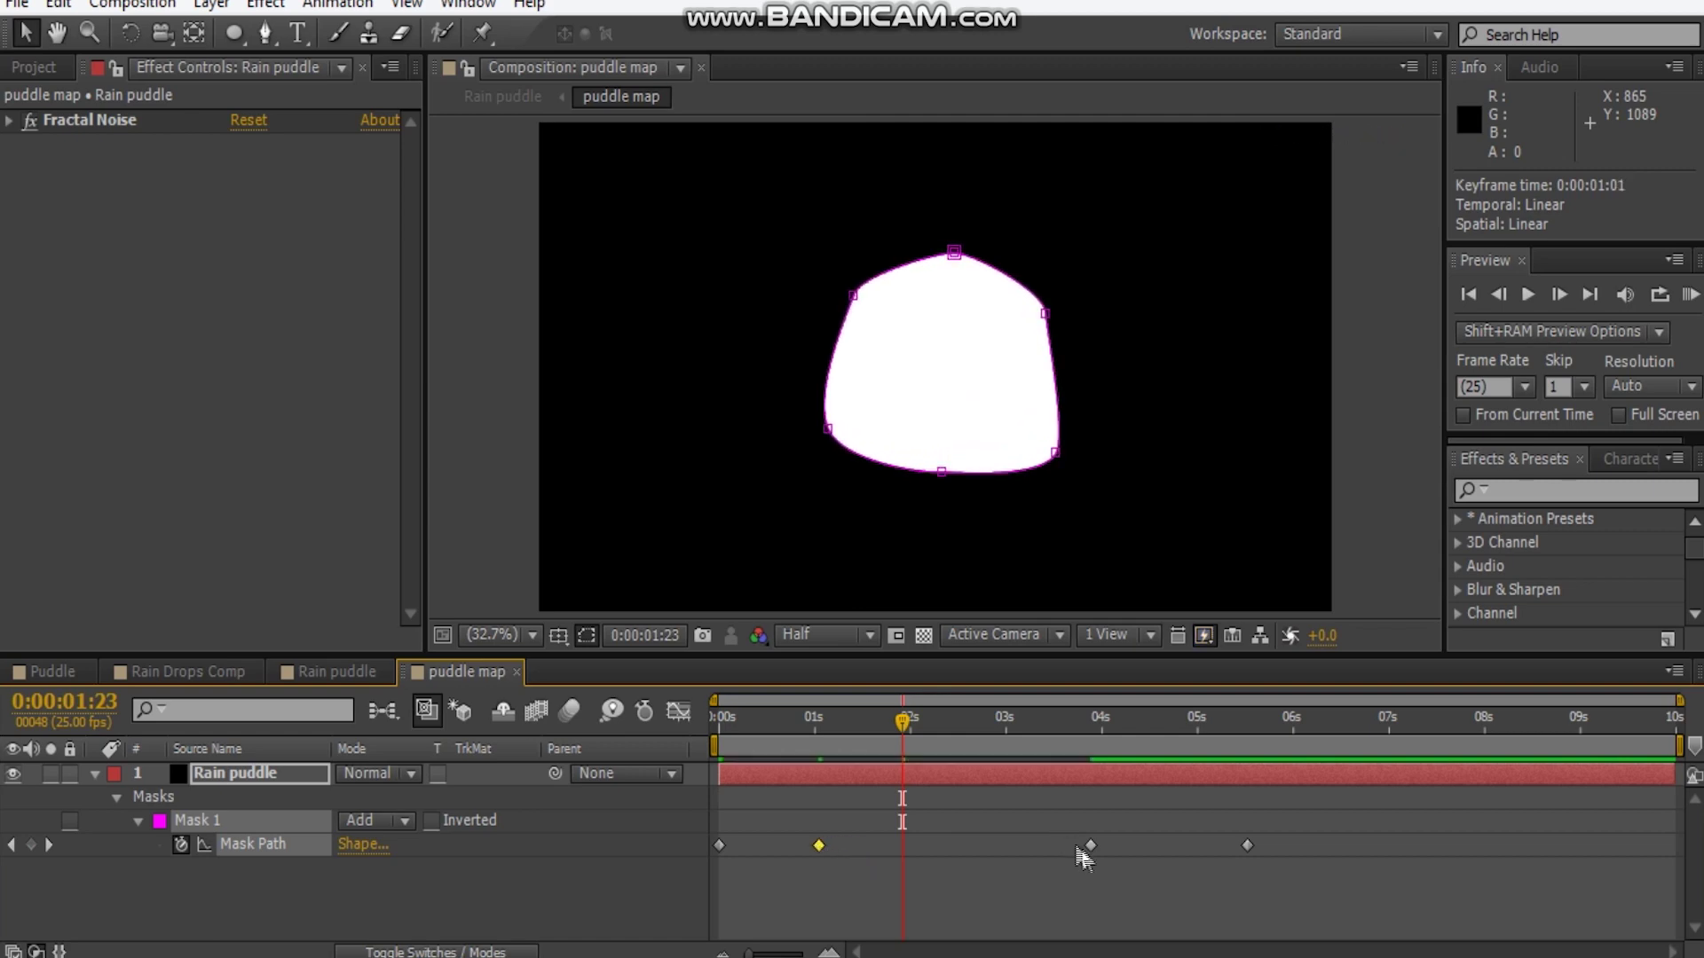
pyautogui.moveTo(1085, 845); pyautogui.dragTo(919, 874)
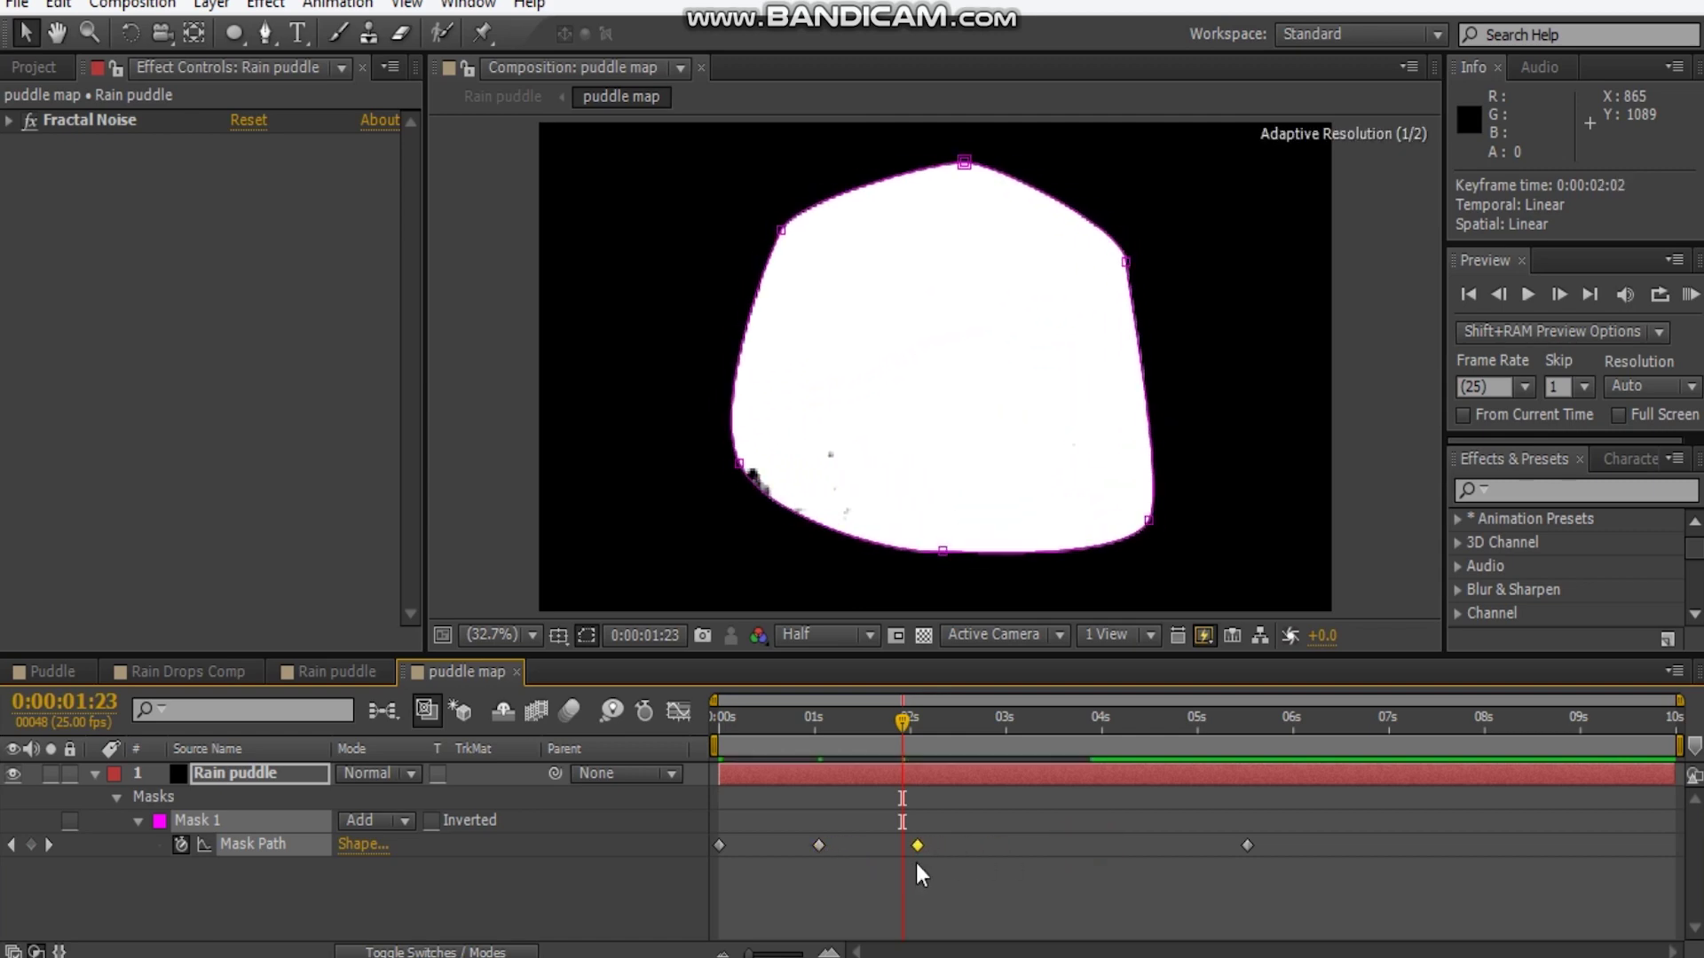
pyautogui.moveTo(1248, 845); pyautogui.dragTo(1010, 864)
pyautogui.moveTo(901, 721); pyautogui.dragTo(1000, 725)
pyautogui.moveTo(1009, 846); pyautogui.dragTo(1028, 846)
# Apply Easy Ease to all four Mask Path keyframes and scrub back to 0:00:01:19
pyautogui.moveTo(1139, 855); pyautogui.dragTo(697, 842)
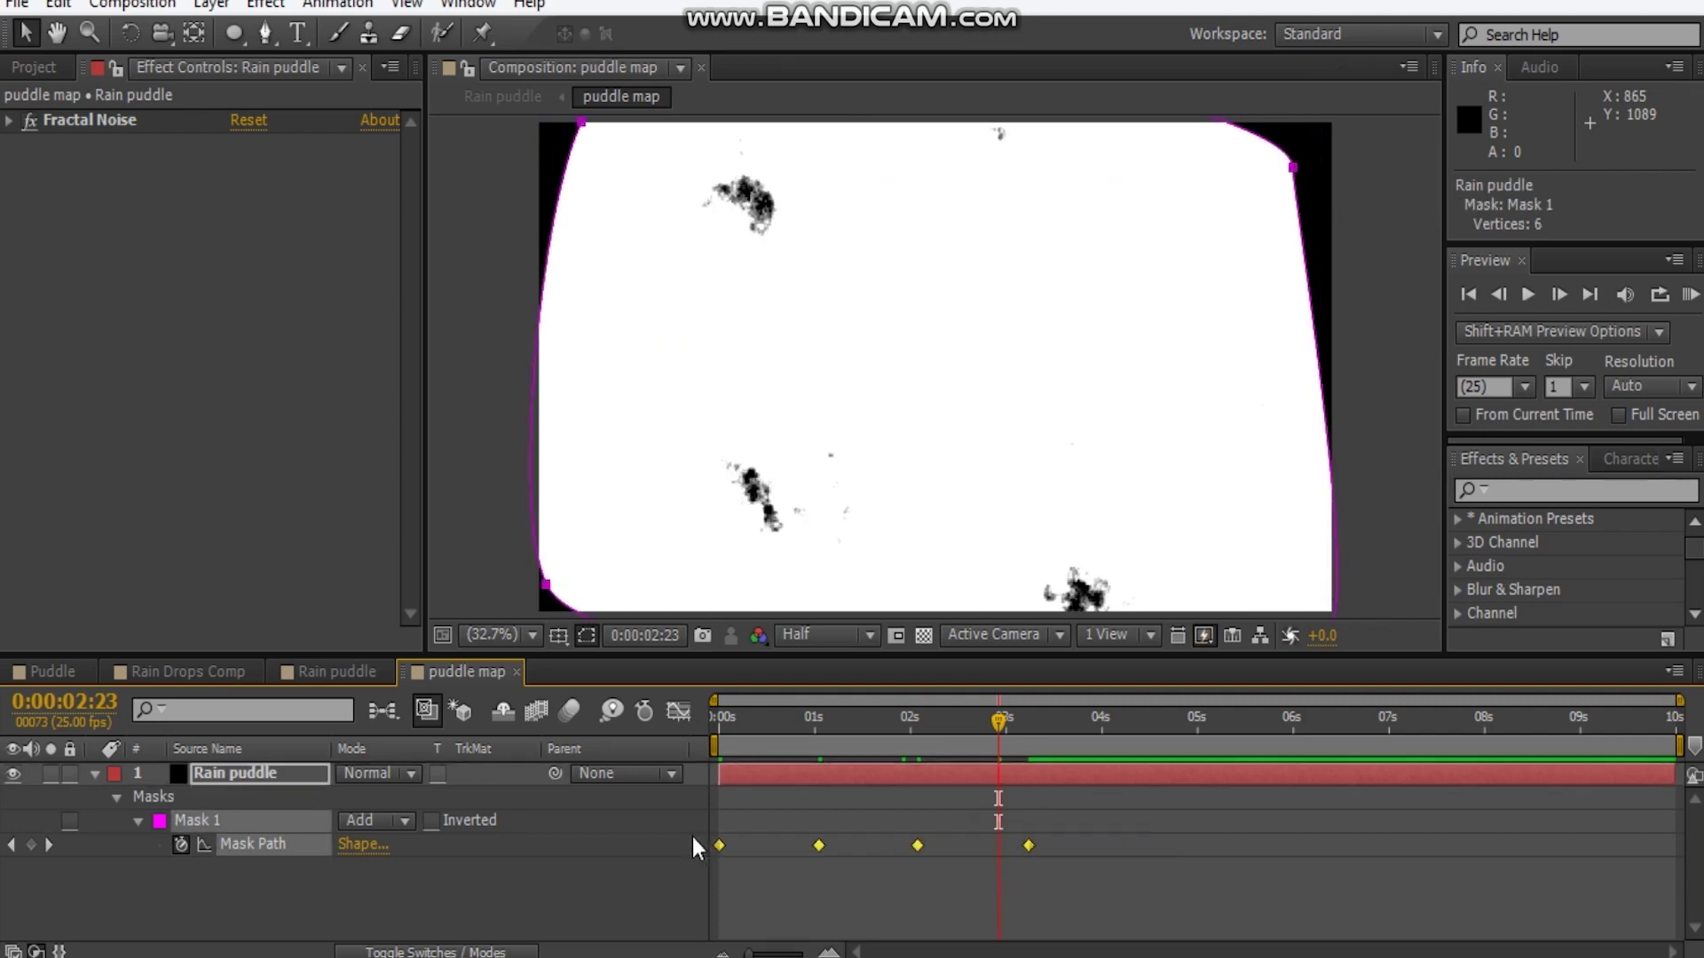
pyautogui.press('F9')
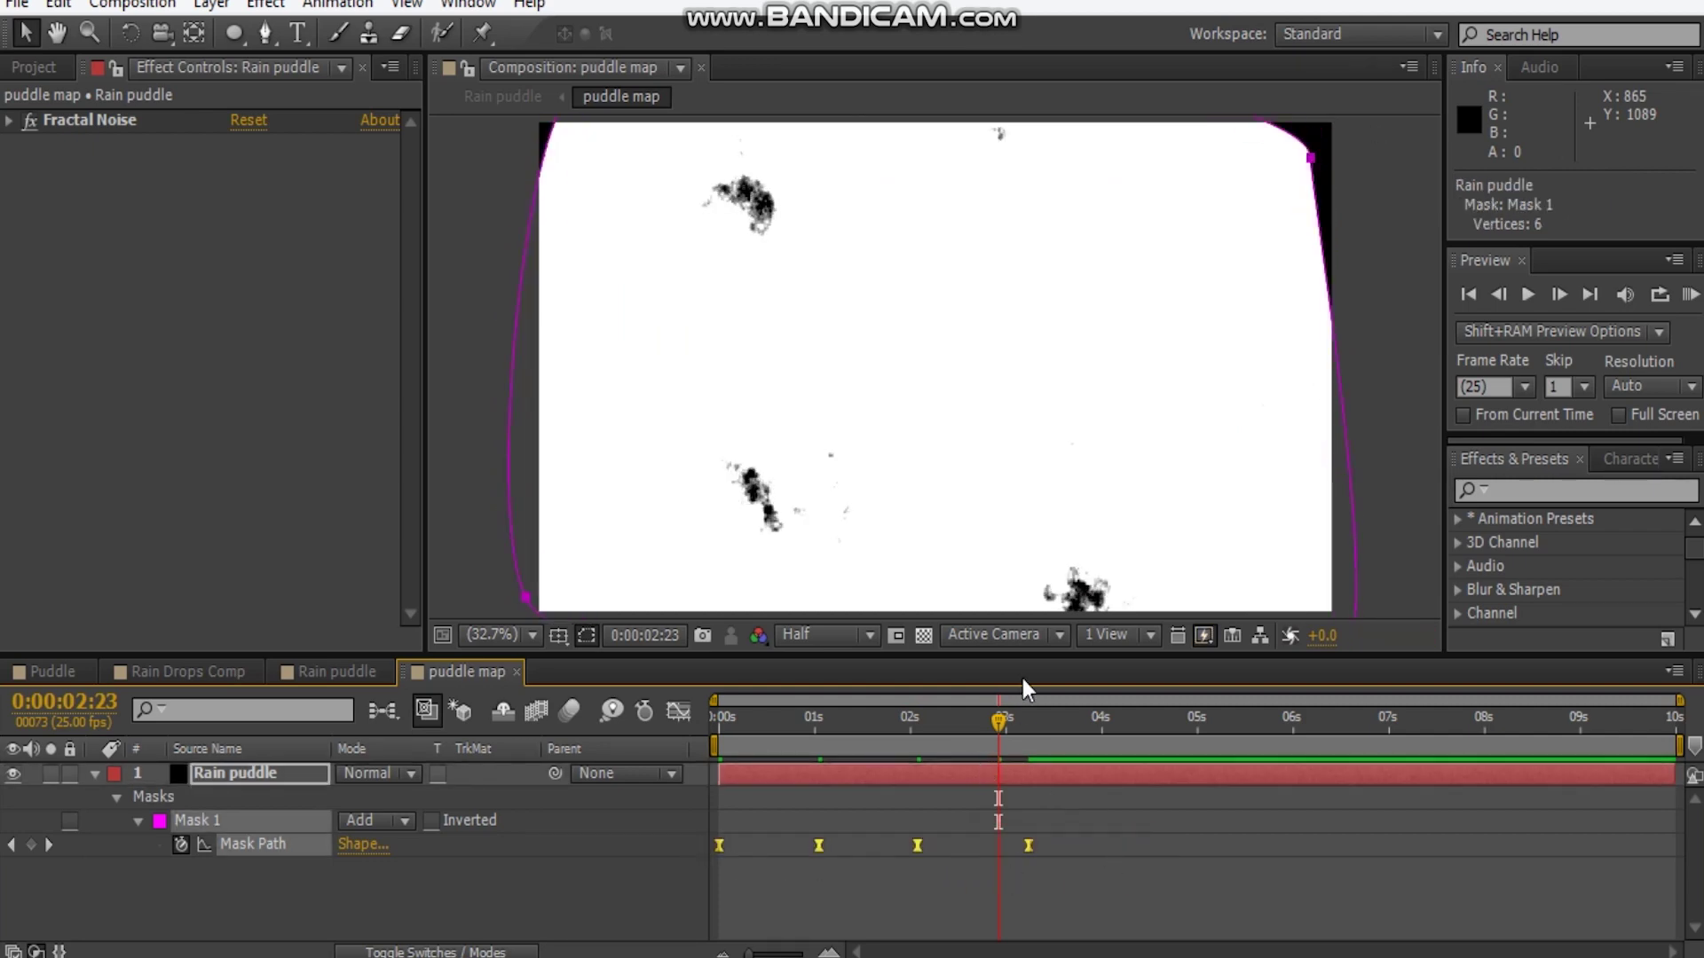
pyautogui.moveTo(1017, 721); pyautogui.dragTo(888, 768)
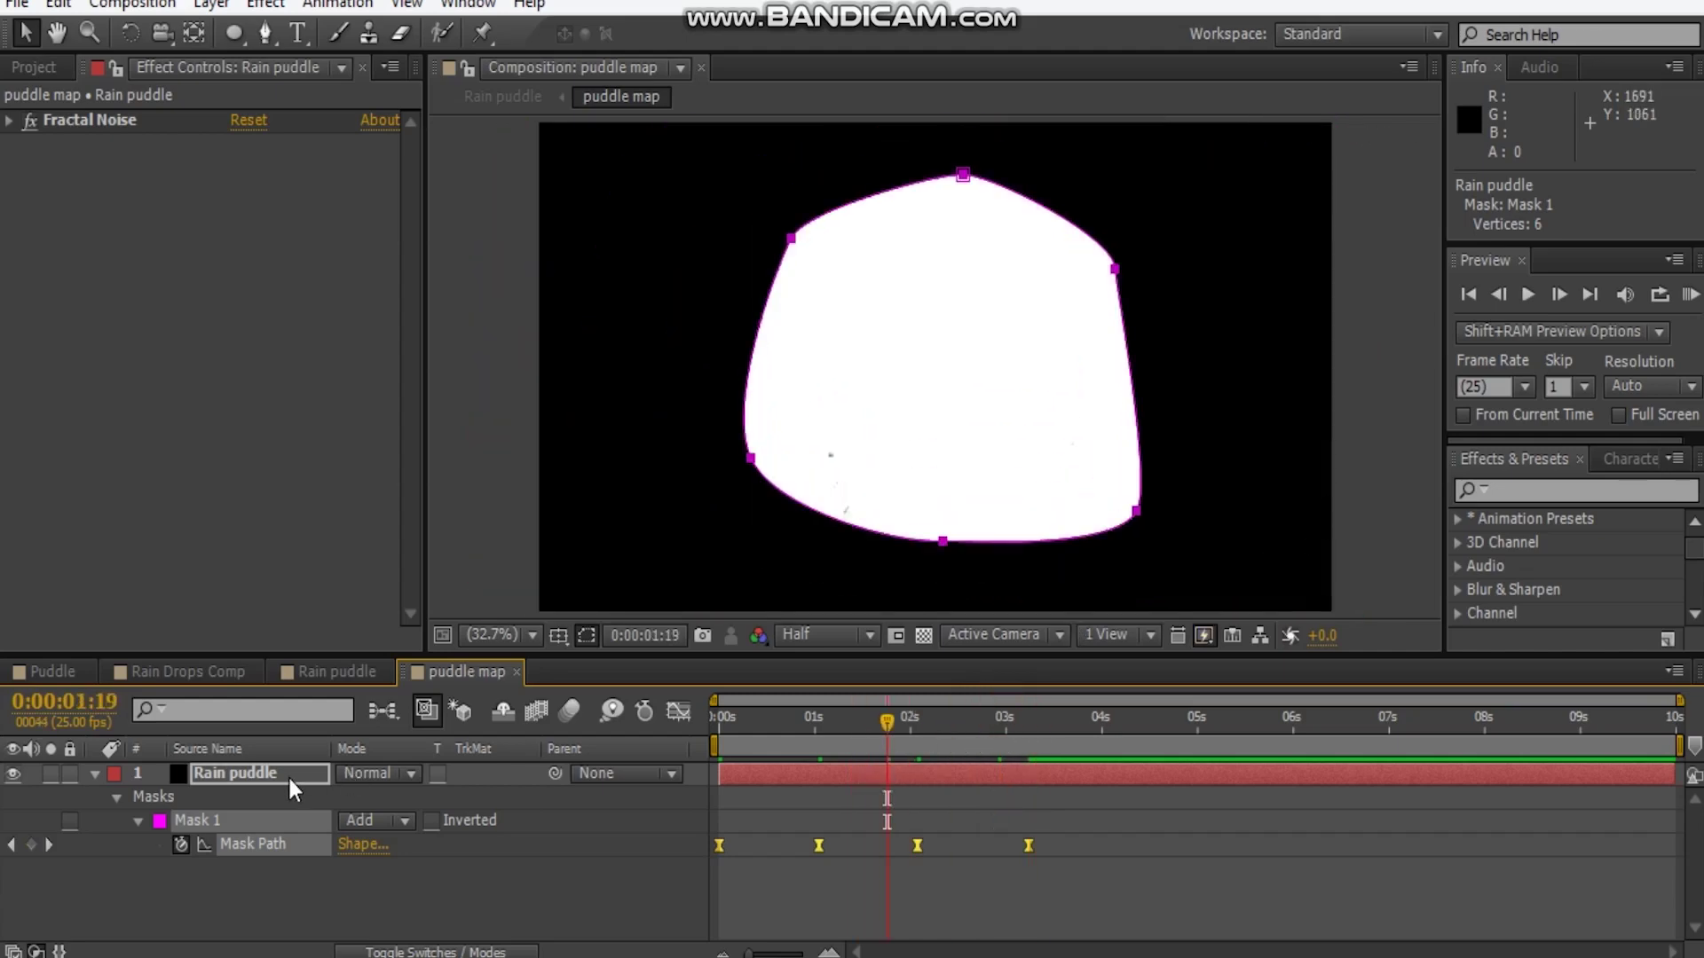
# Set the Mask Feather of Mask 1 to 20 pixels
pyautogui.press('f')
pyautogui.moveTo(408, 820); pyautogui.dragTo(456, 793)
pyautogui.click(764, 529)
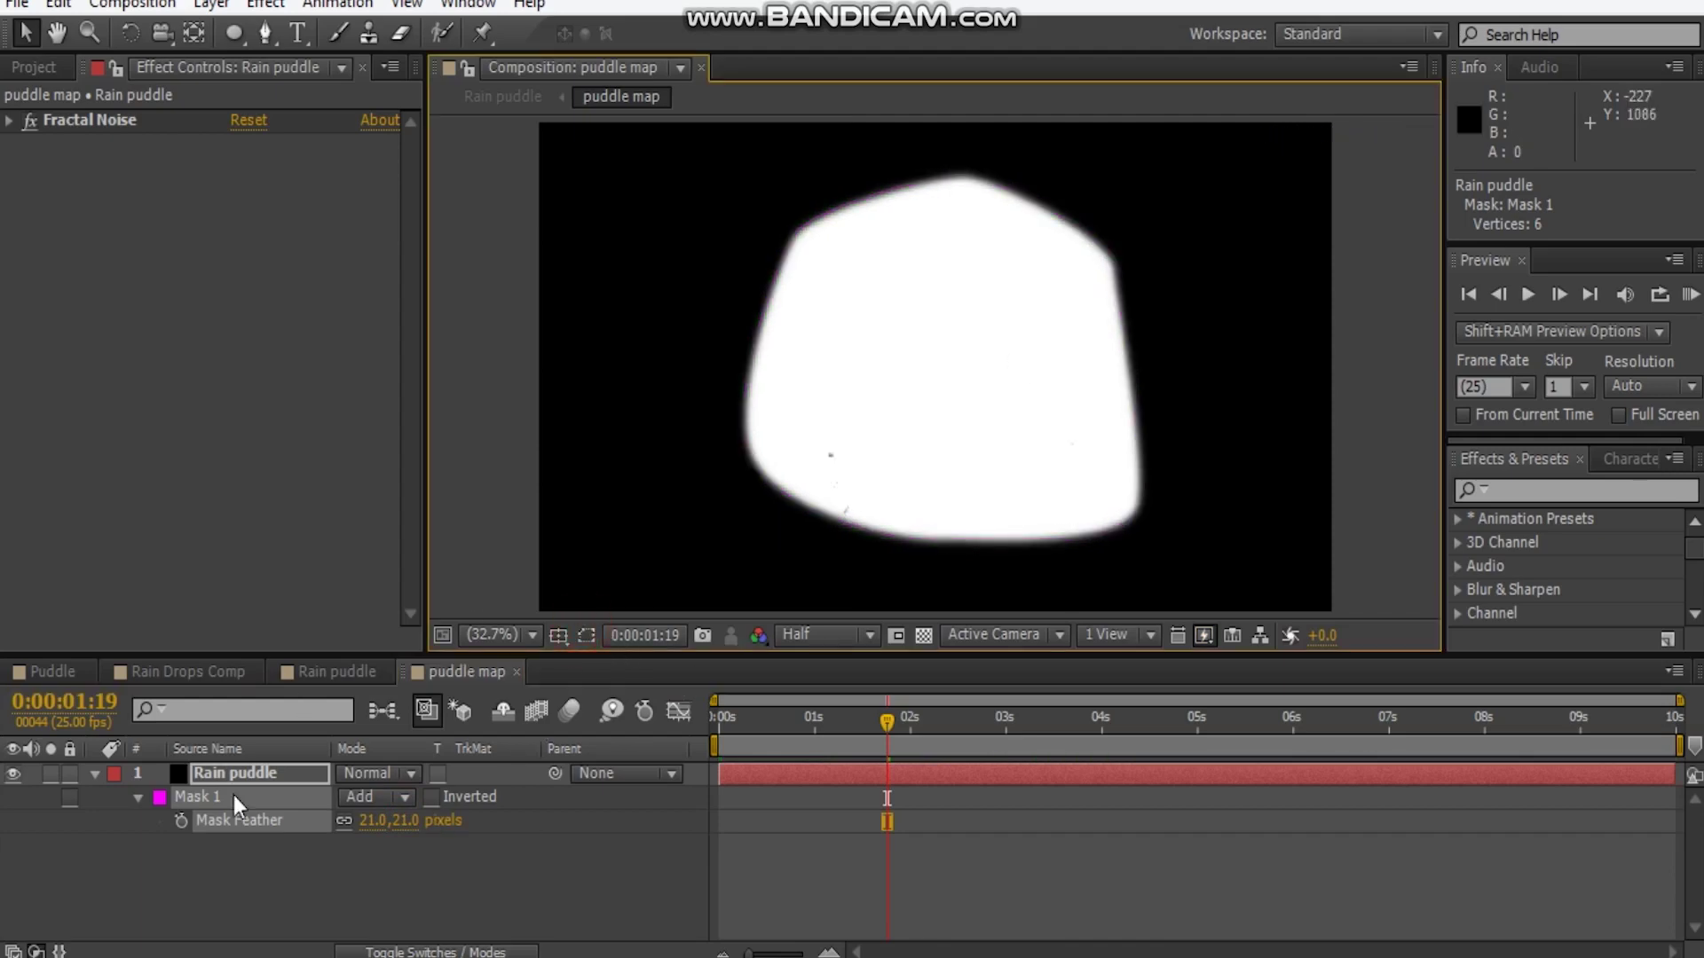
pyautogui.click(373, 821)
pyautogui.write('20')
pyautogui.press('Return')
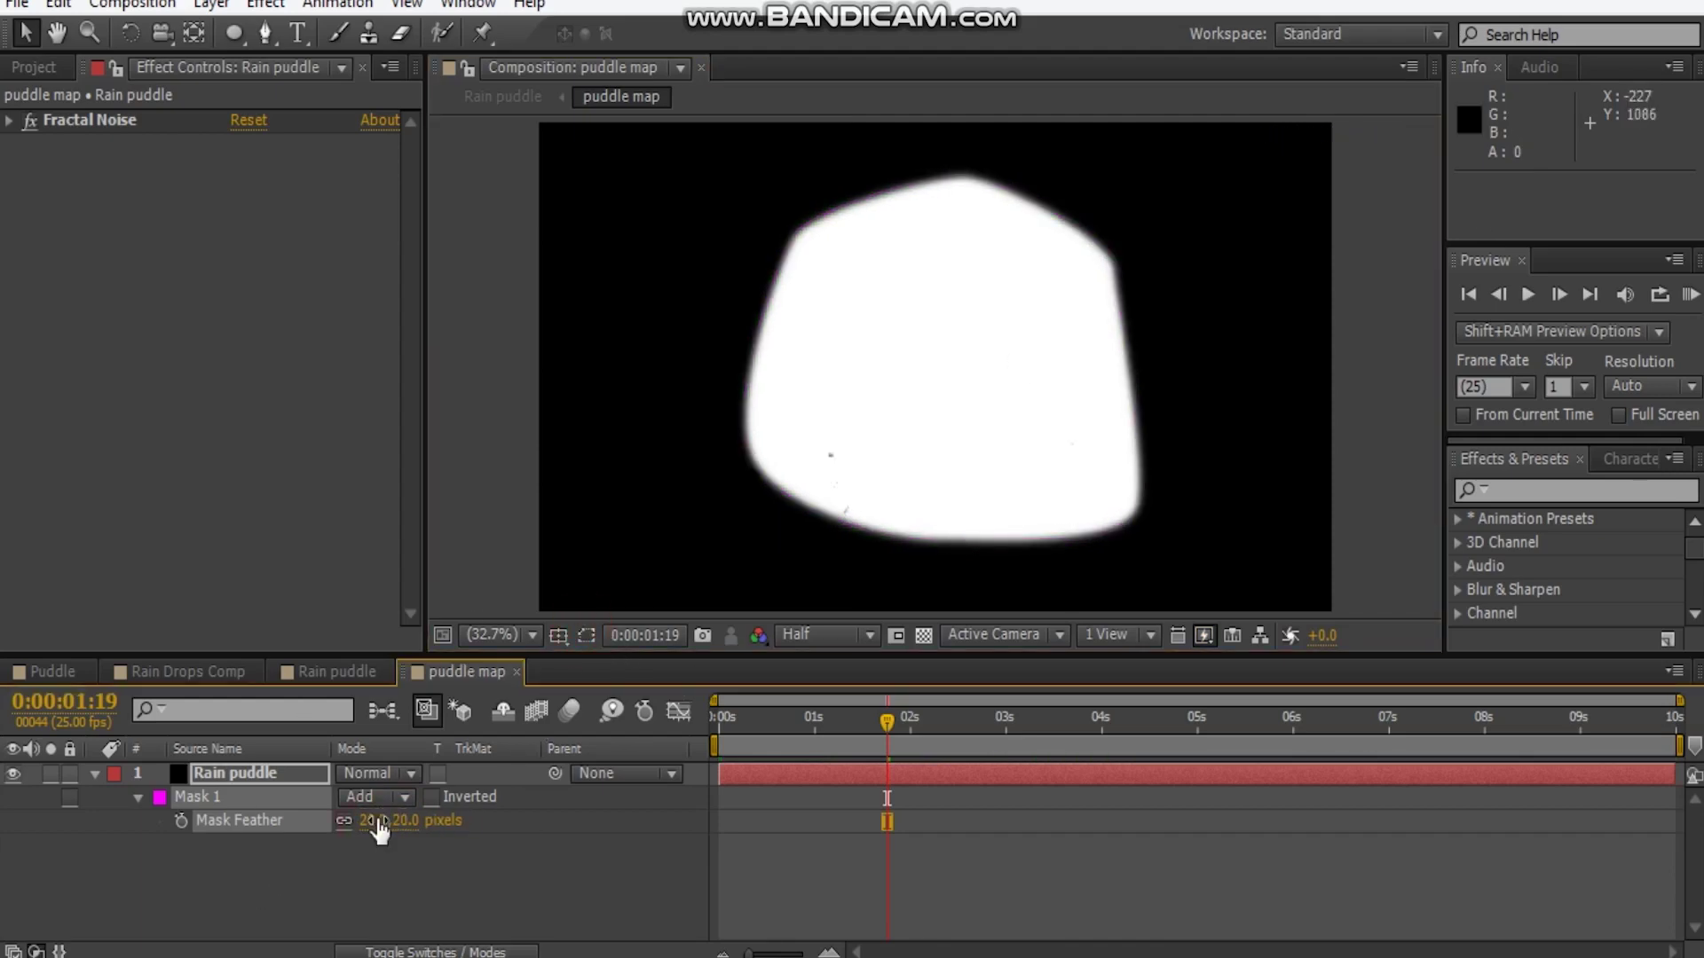
# Apply the Roughen Edges effect to the Rain puddle layer
pyautogui.rightClick(171, 384)
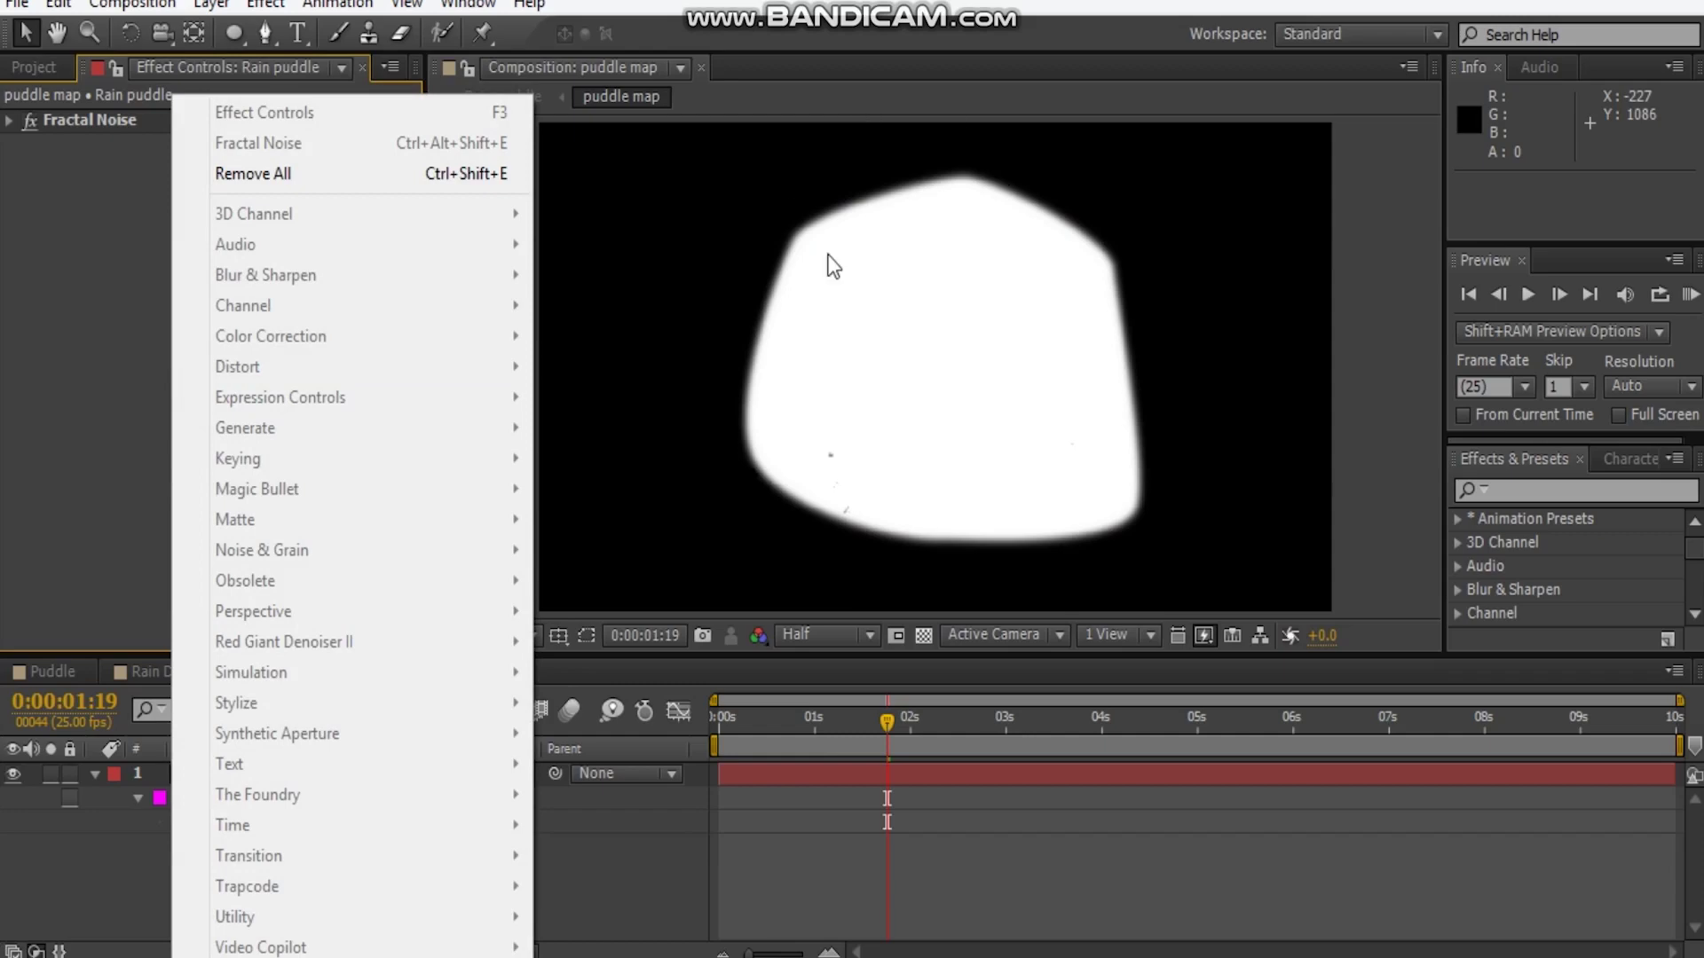
pyautogui.click(85, 472)
pyautogui.click(285, 786)
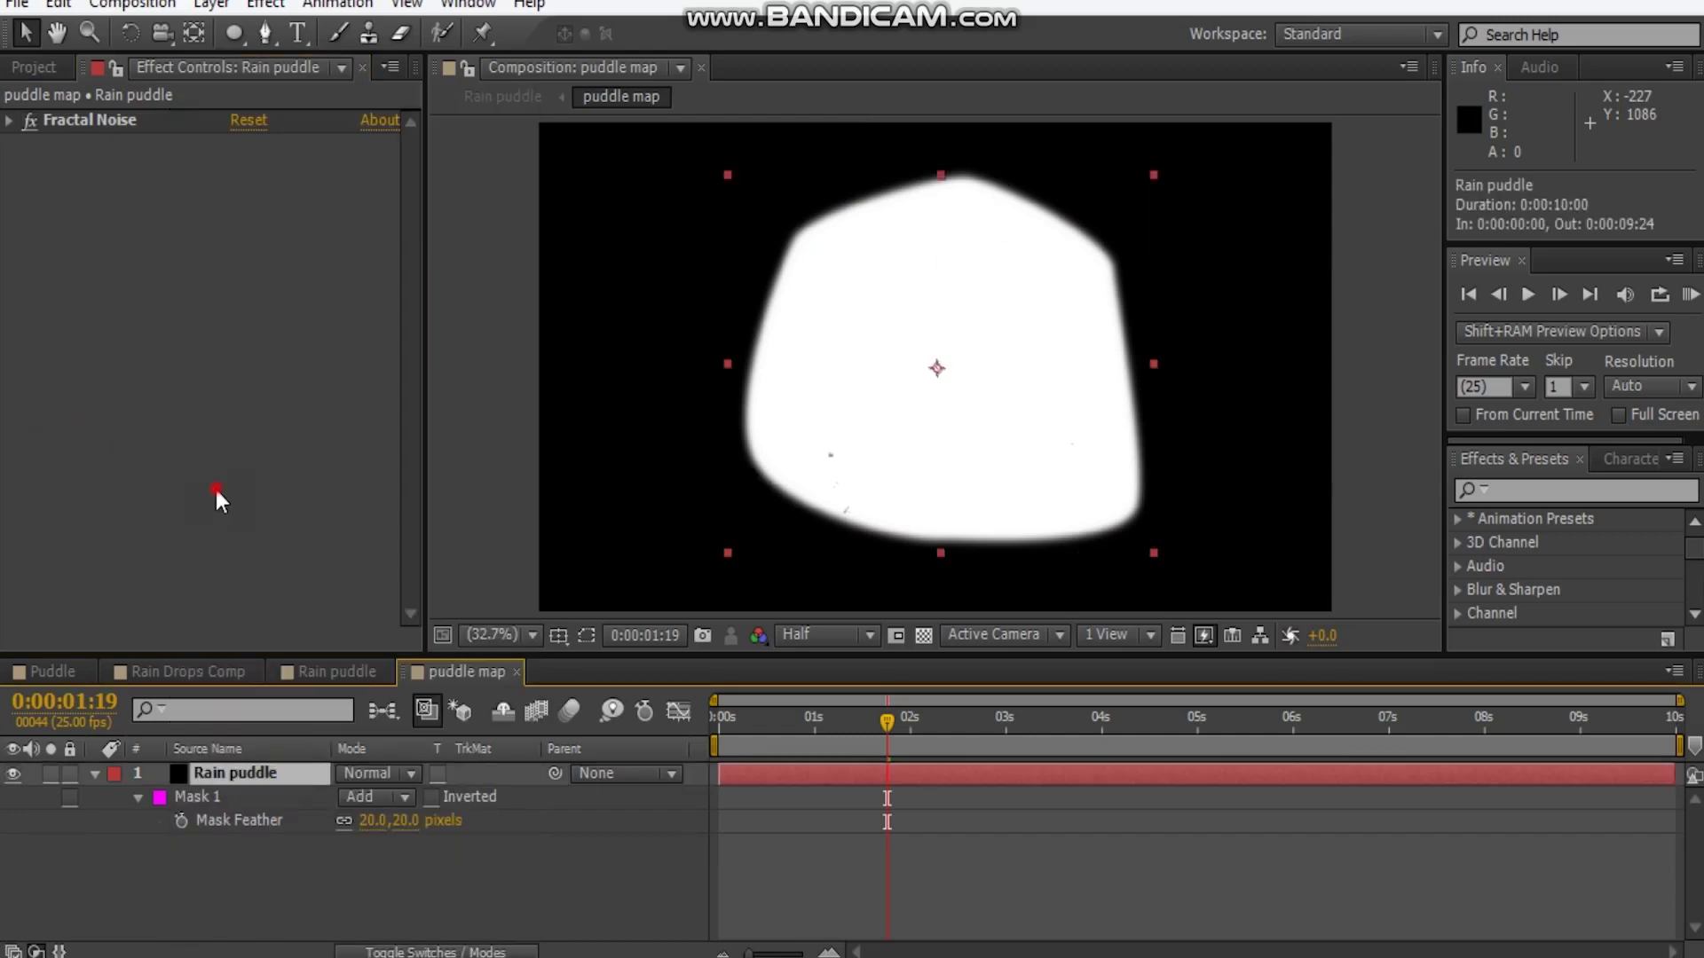
pyautogui.rightClick(213, 483)
pyautogui.moveTo(330, 706)
pyautogui.click(699, 585)
# Set the Roughen Edges Border to 6.70 and Scale to 130 while inspecting the puddle's edge up close
pyautogui.scroll(3, 938, 263)
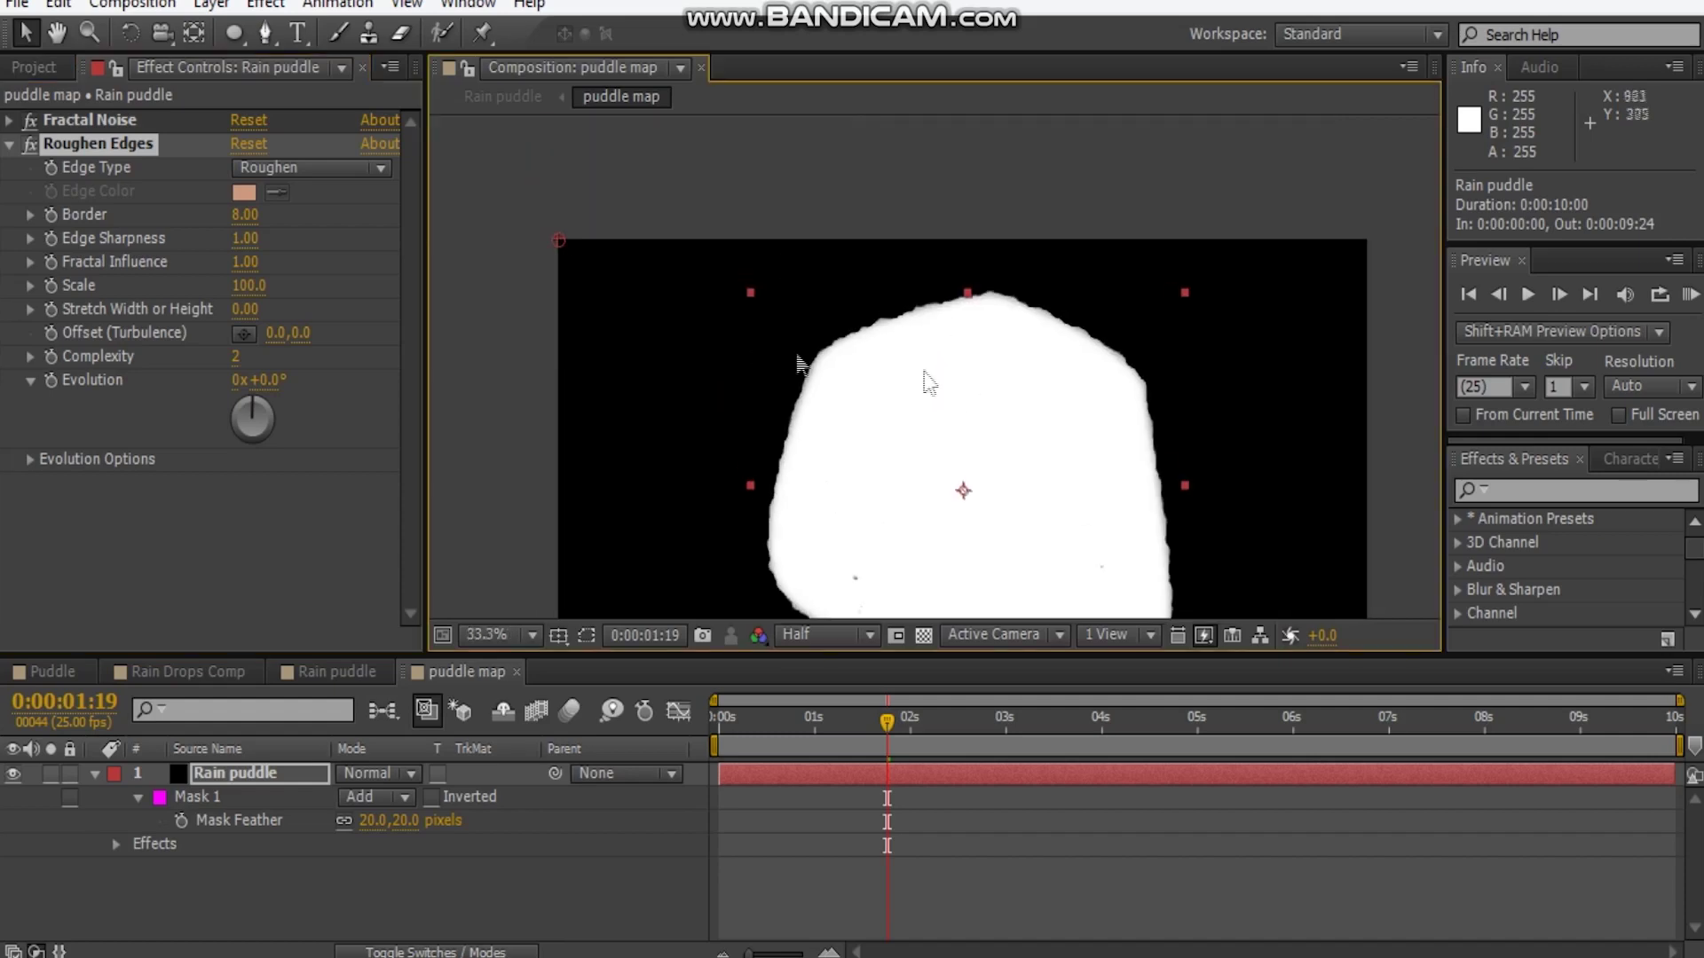
pyautogui.moveTo(662, 341); pyautogui.dragTo(852, 360)
pyautogui.scroll(2, 774, 271)
pyautogui.scroll(-2, 681, 257)
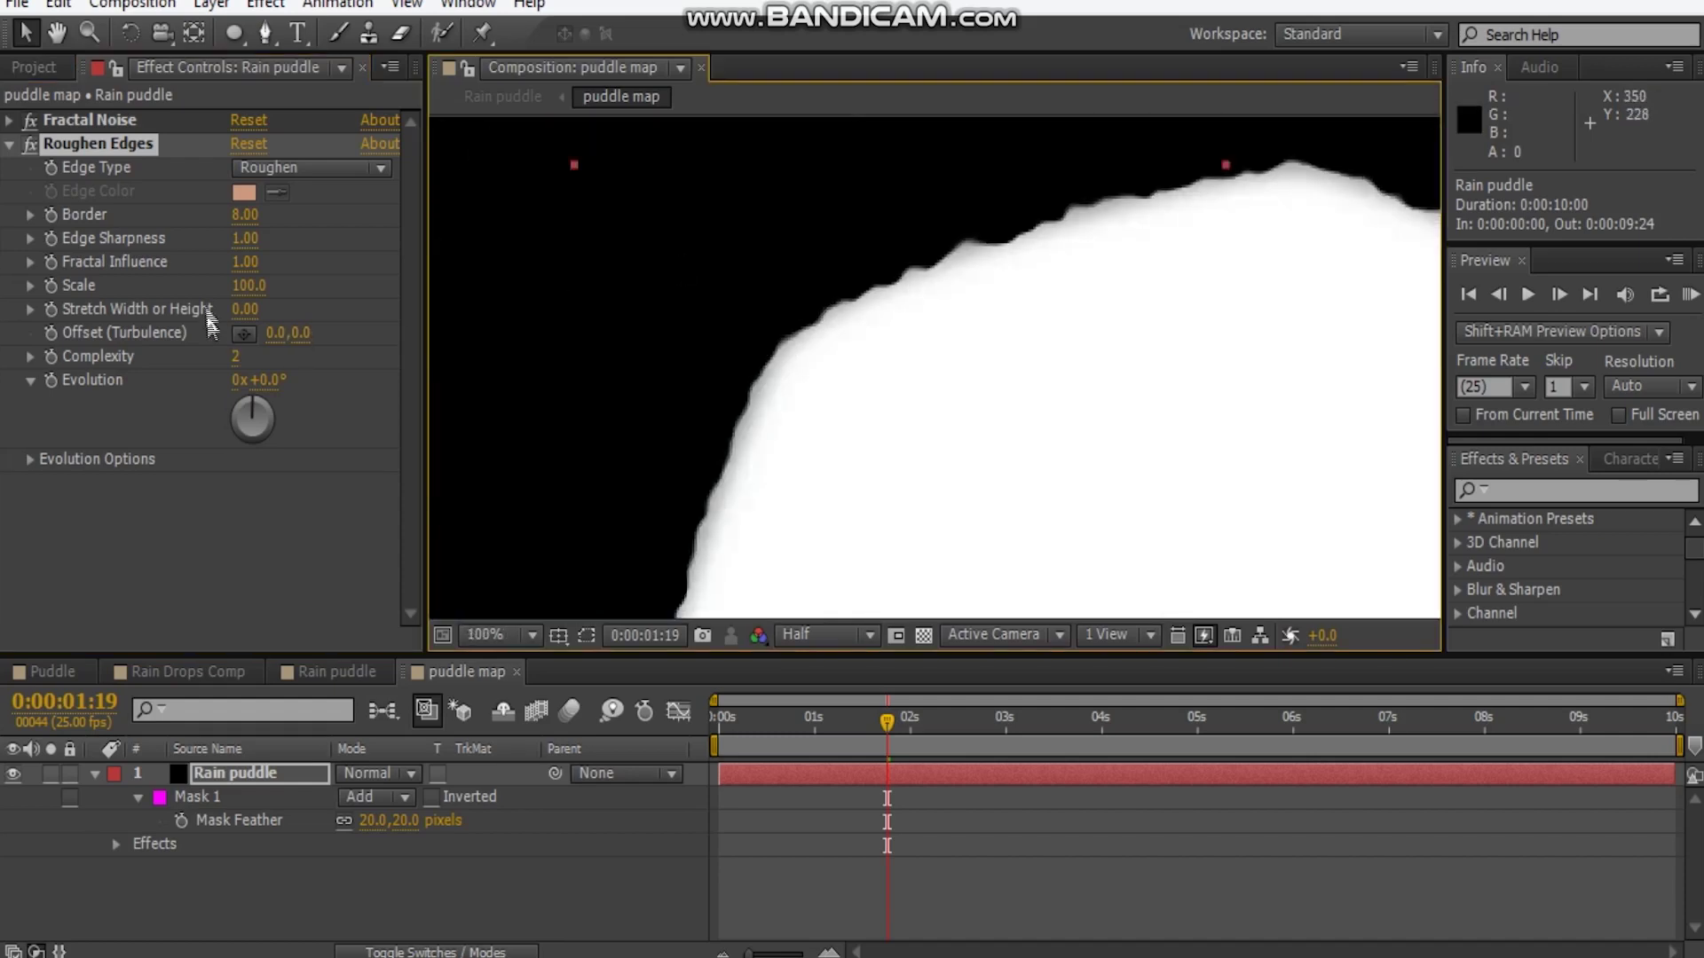
pyautogui.moveTo(229, 217); pyautogui.dragTo(218, 223)
pyautogui.moveTo(242, 284); pyautogui.dragTo(568, 266)
pyautogui.moveTo(1026, 322); pyautogui.dragTo(818, 316)
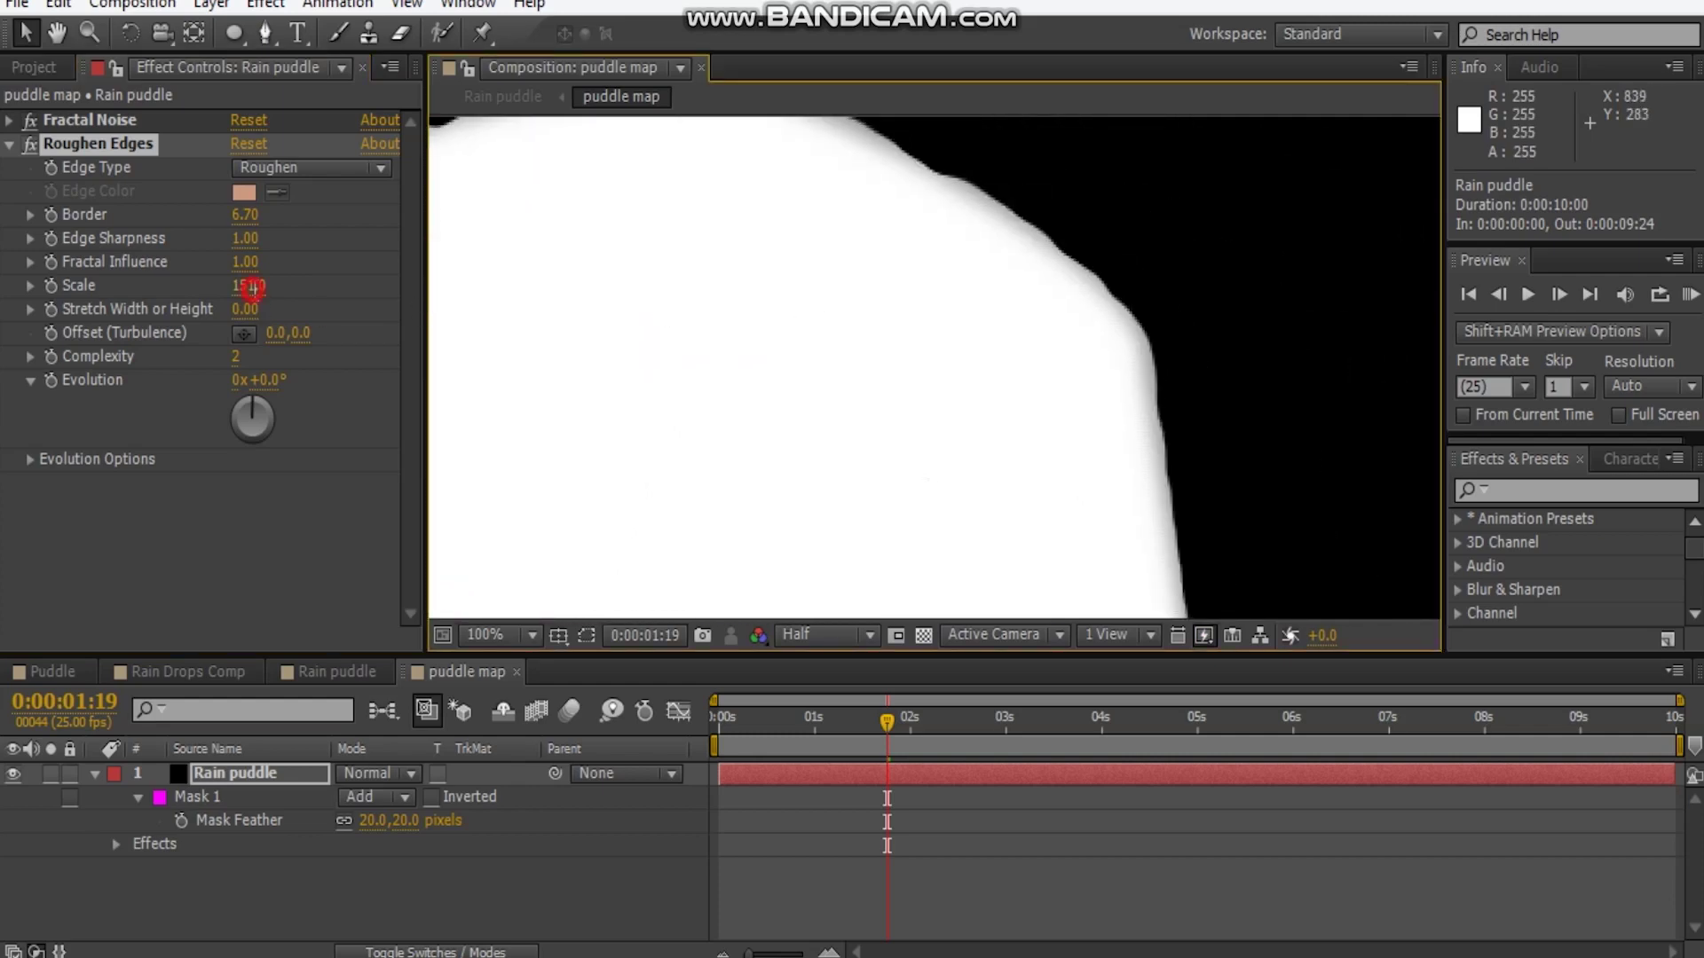
pyautogui.click(253, 287)
pyautogui.press('Return')
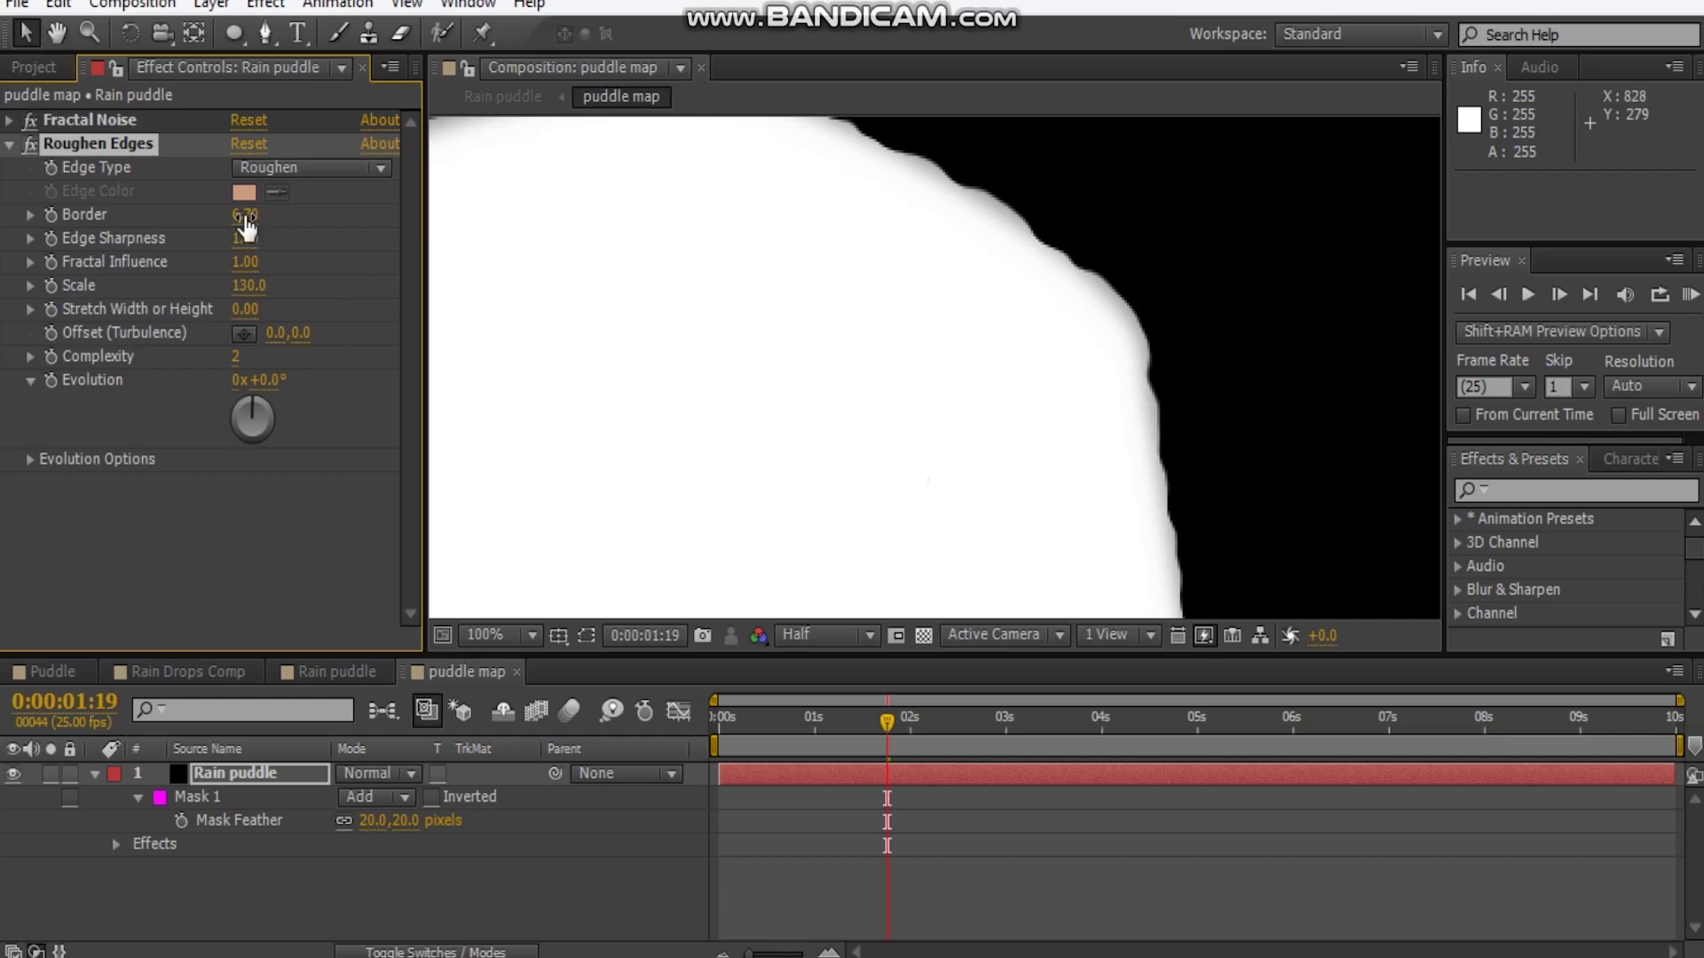
# Set the Roughen Edges Border to 6 and rotate the Rain puddle layer by 1°
pyautogui.click(342, 221)
pyautogui.moveTo(246, 217); pyautogui.dragTo(111, 216)
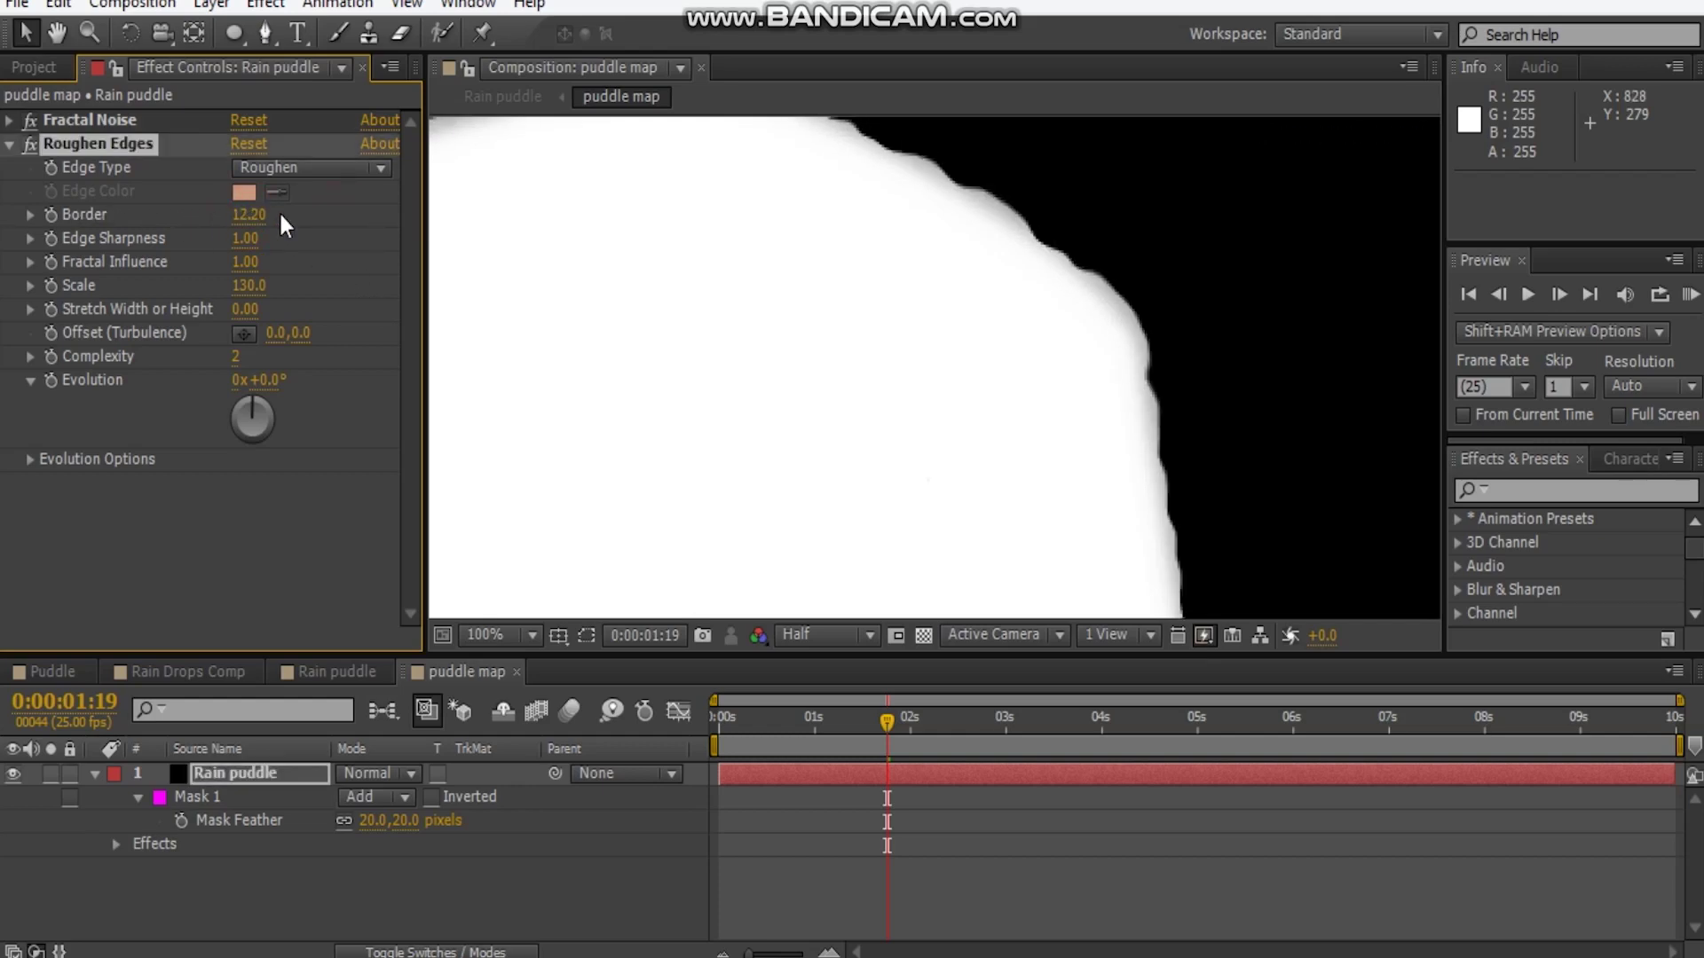
pyautogui.press('Return')
pyautogui.press('KP_Add')
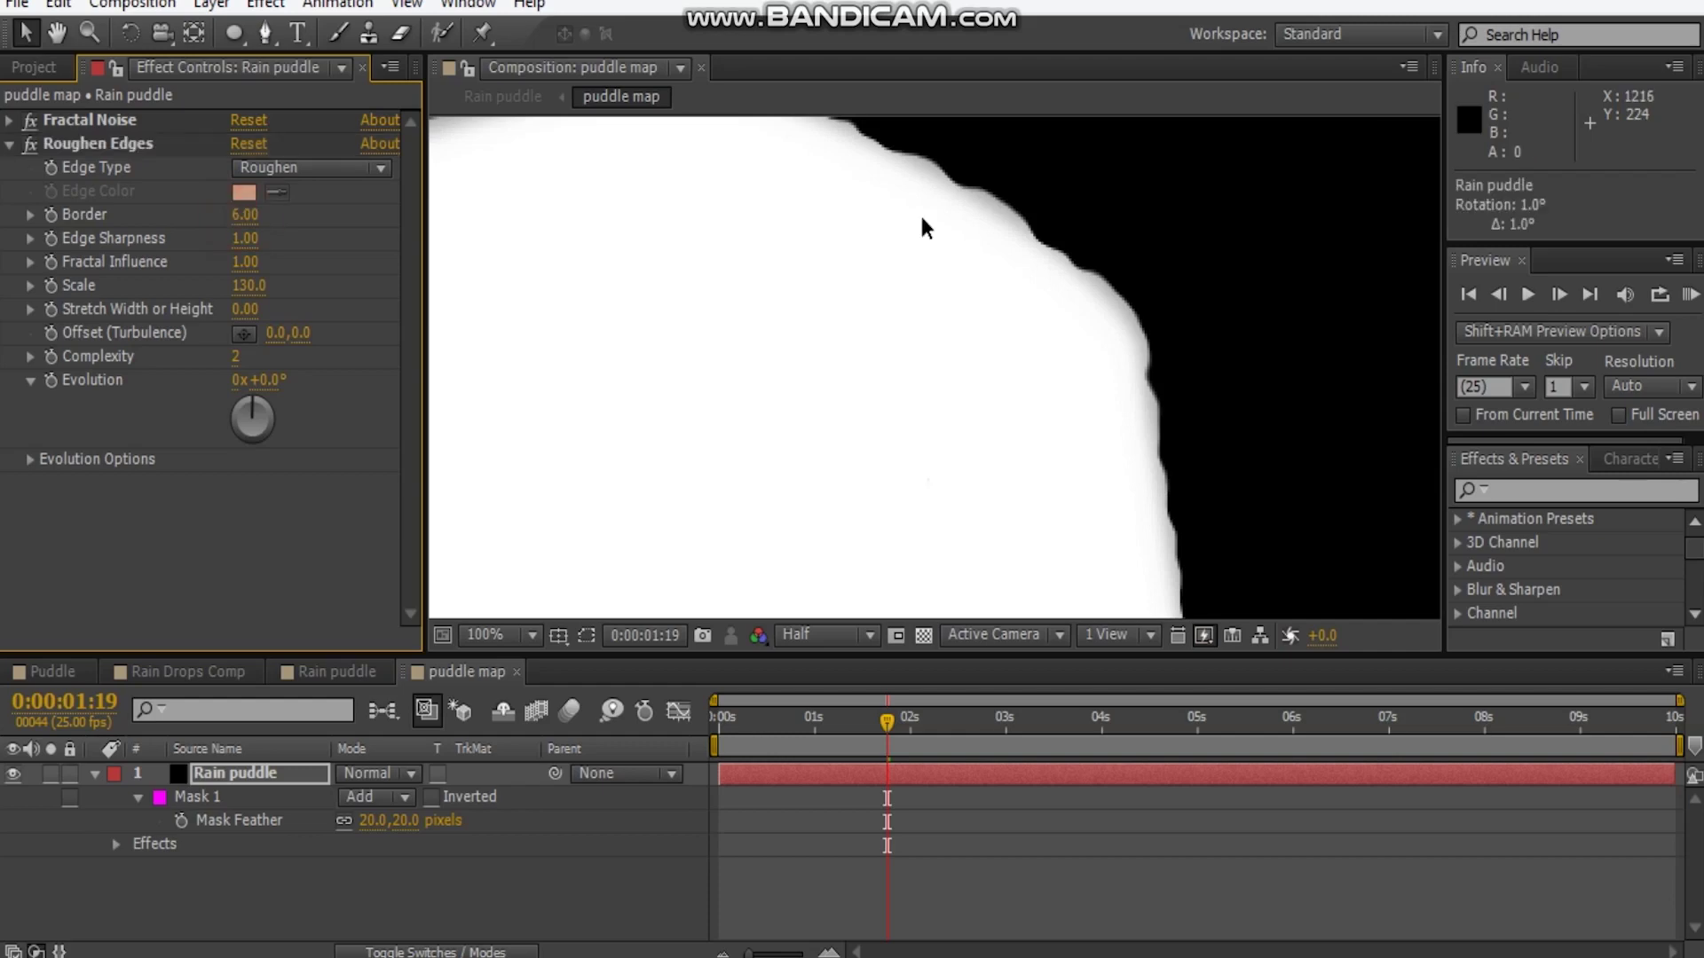
# Set the Roughen Edges Edge Sharpness to 0.74 and Scale to 140
pyautogui.scroll(-1, 670, 304)
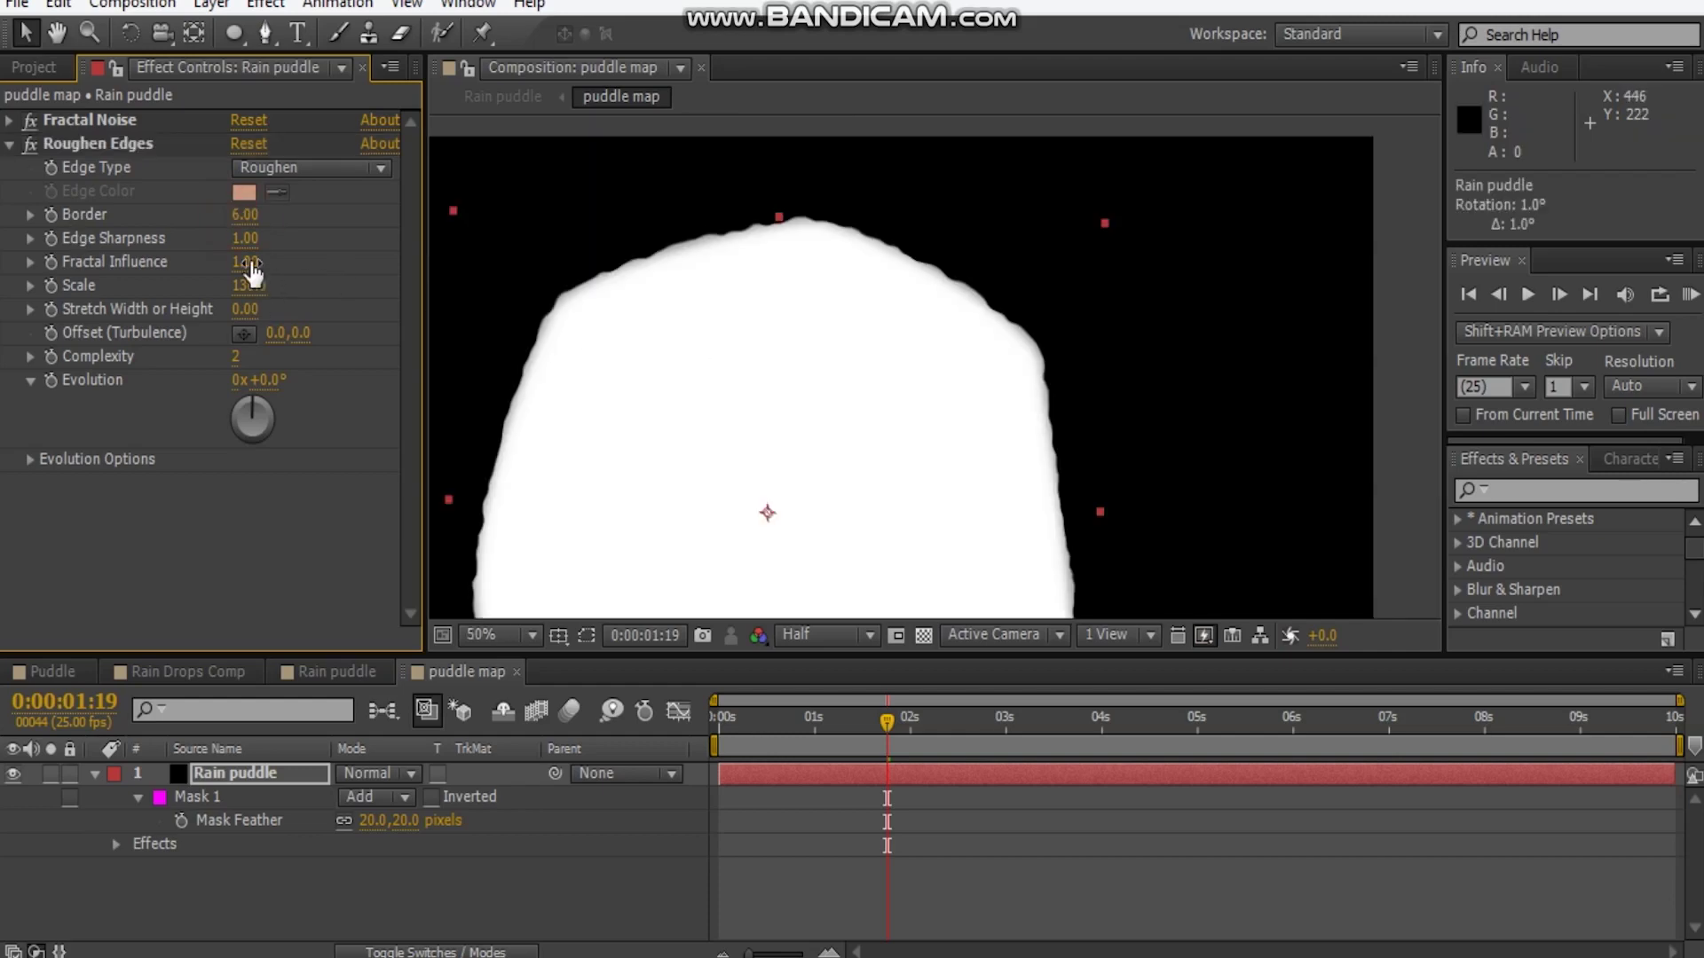
pyautogui.moveTo(249, 239); pyautogui.dragTo(227, 237)
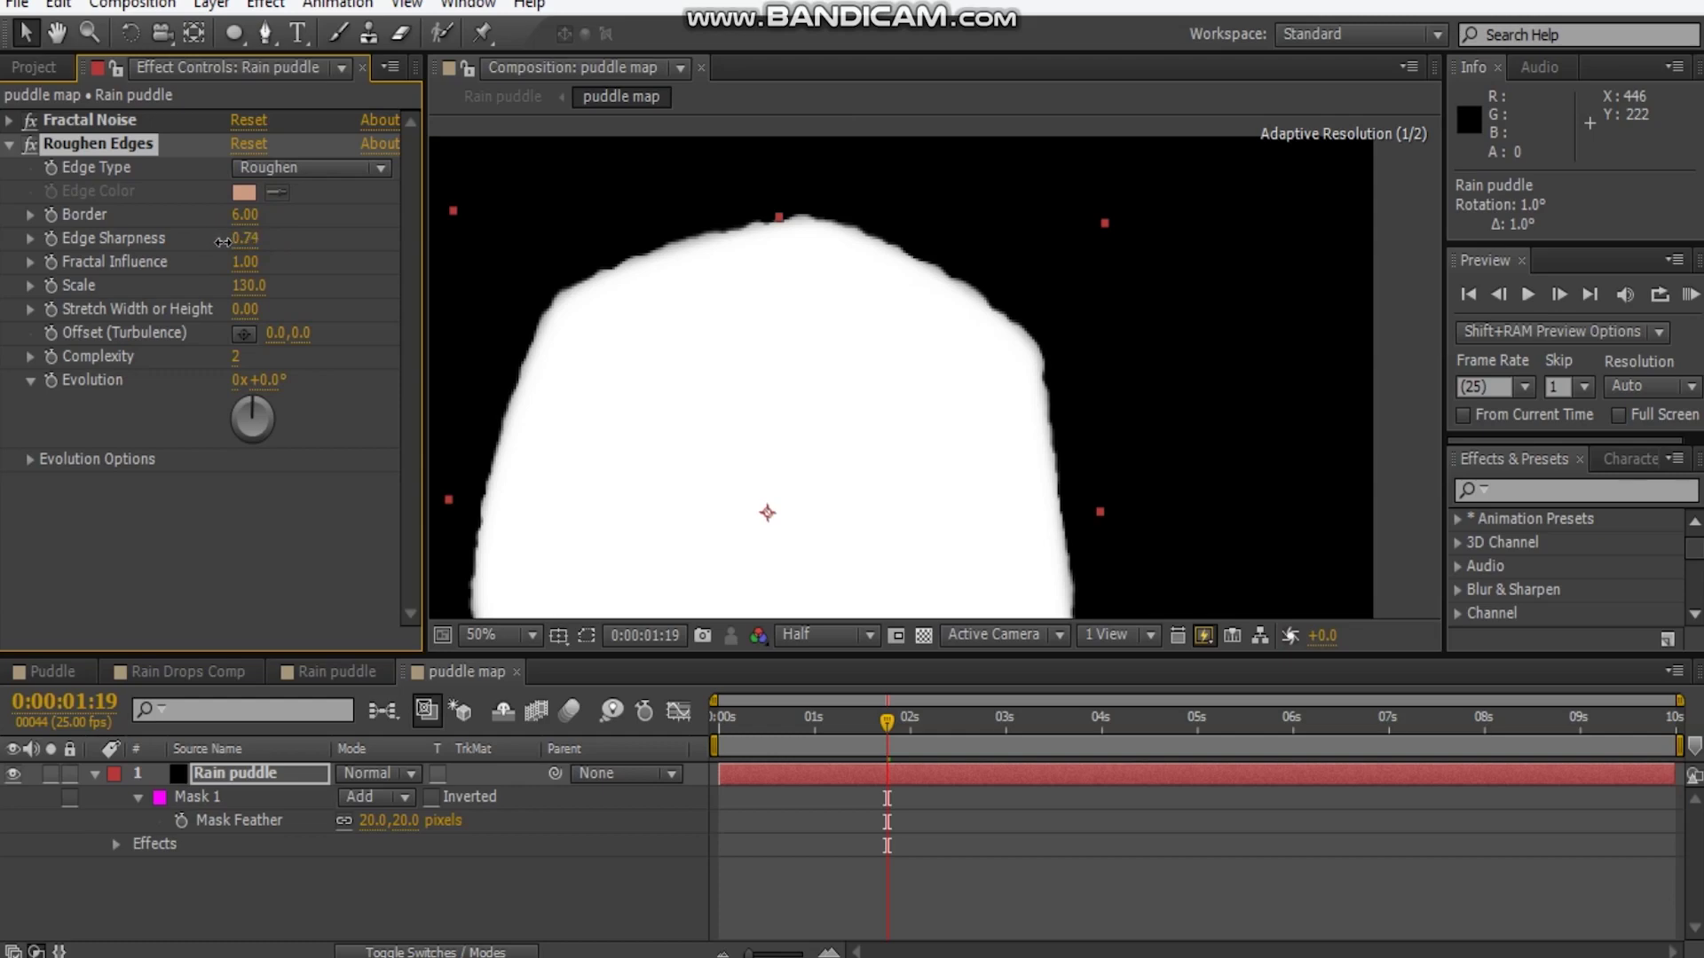
pyautogui.moveTo(821, 346); pyautogui.dragTo(928, 274)
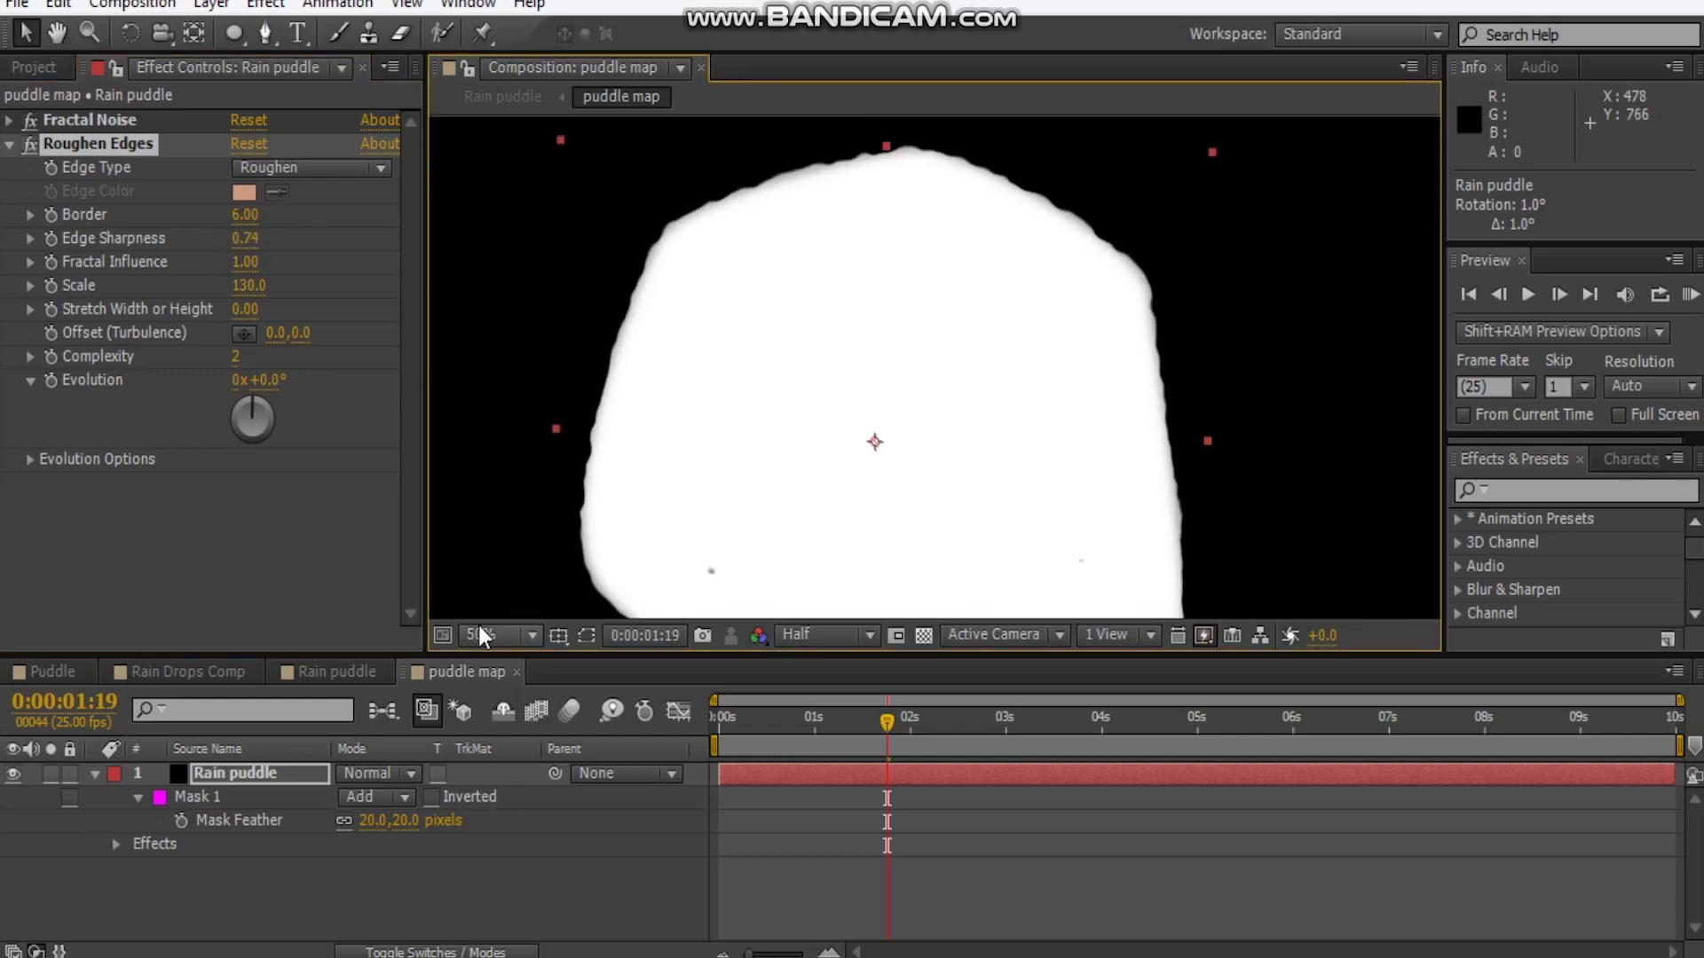
pyautogui.click(246, 289)
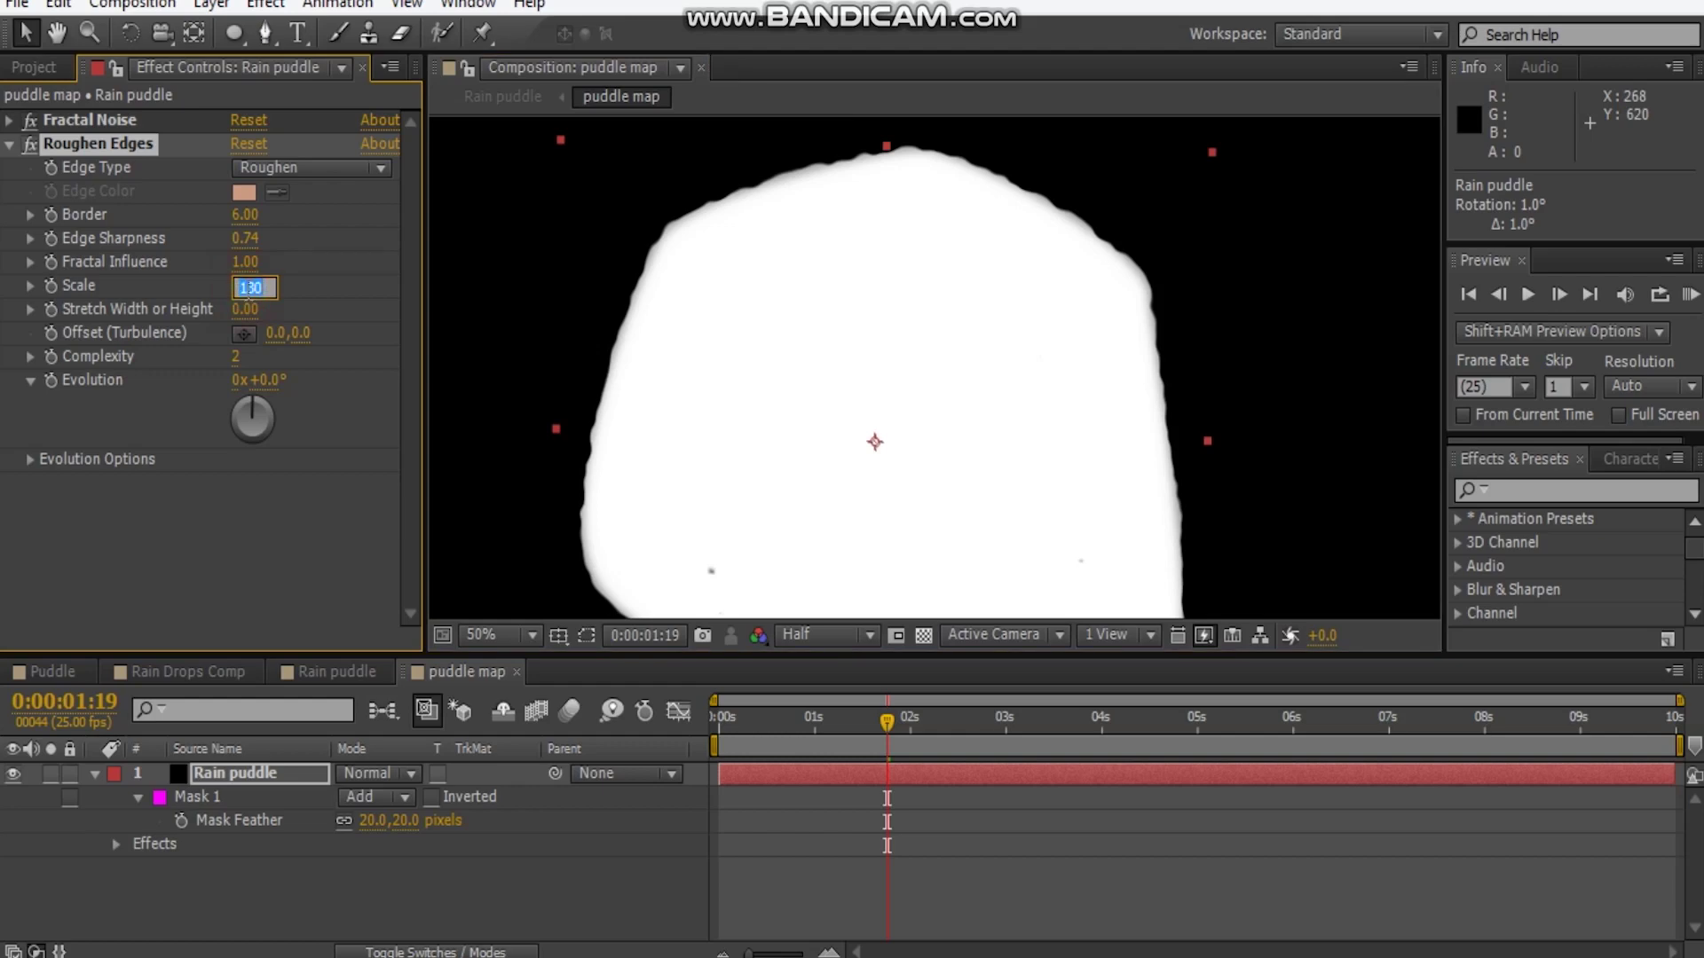
pyautogui.press('Return')
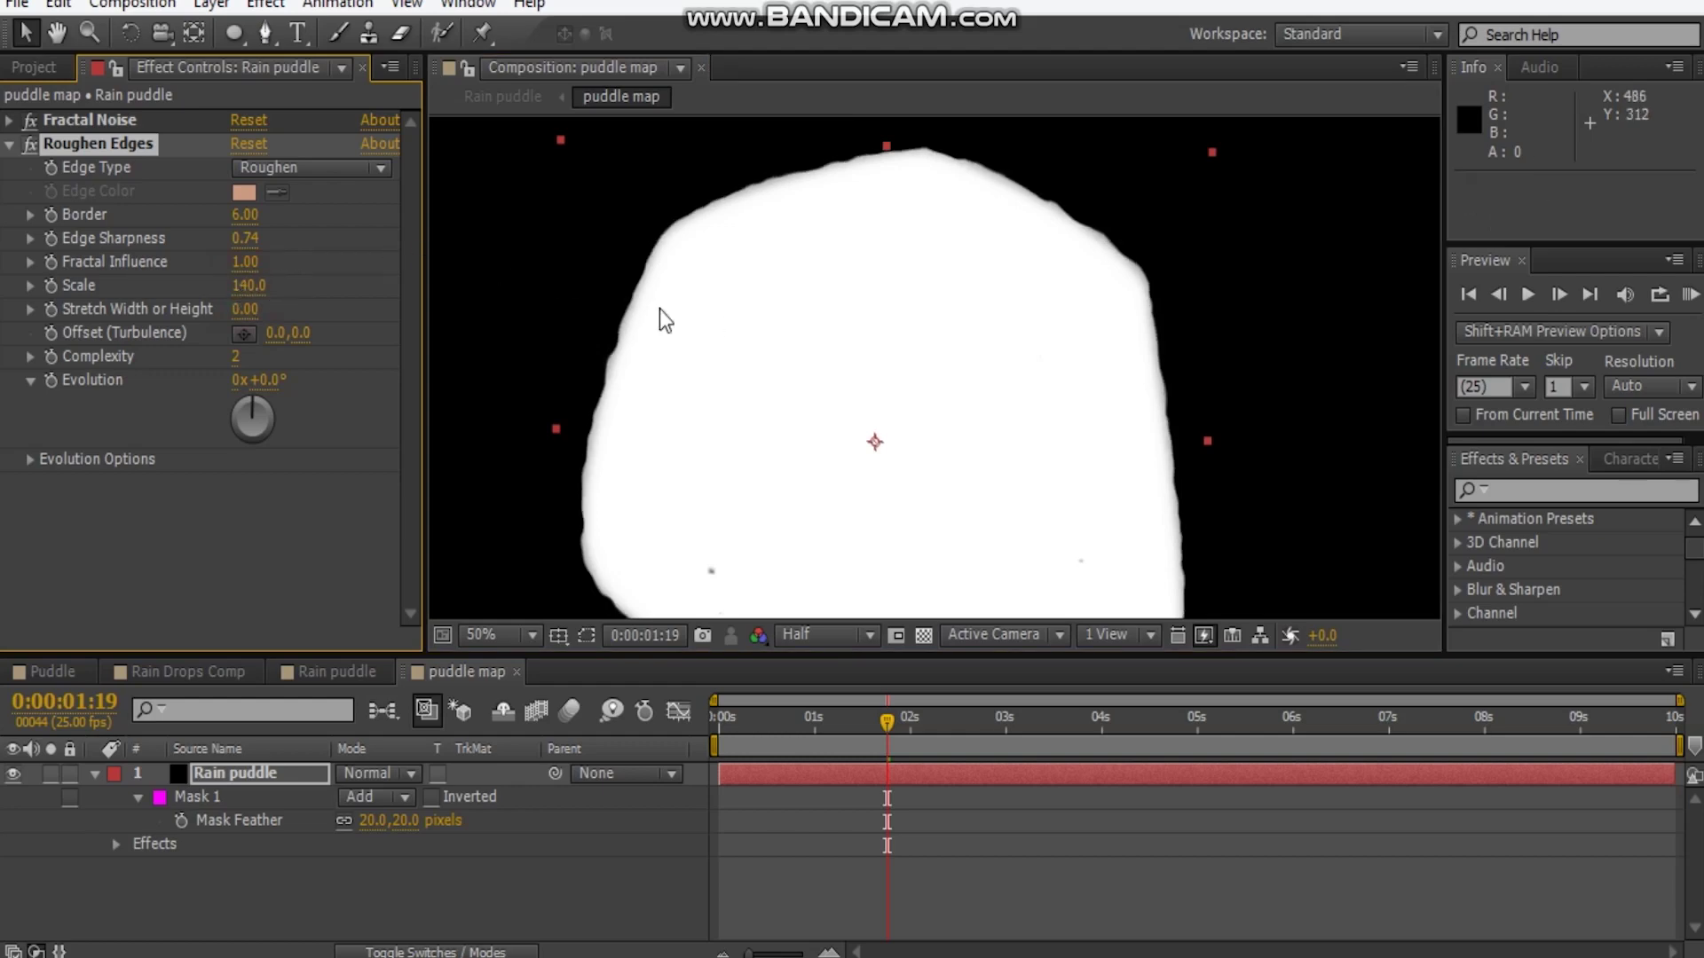
pyautogui.moveTo(665, 320); pyautogui.dragTo(733, 277)
# Set the Mask Feather of Mask 1 on the Rain puddle layer to 35 pixels
pyautogui.click(256, 779)
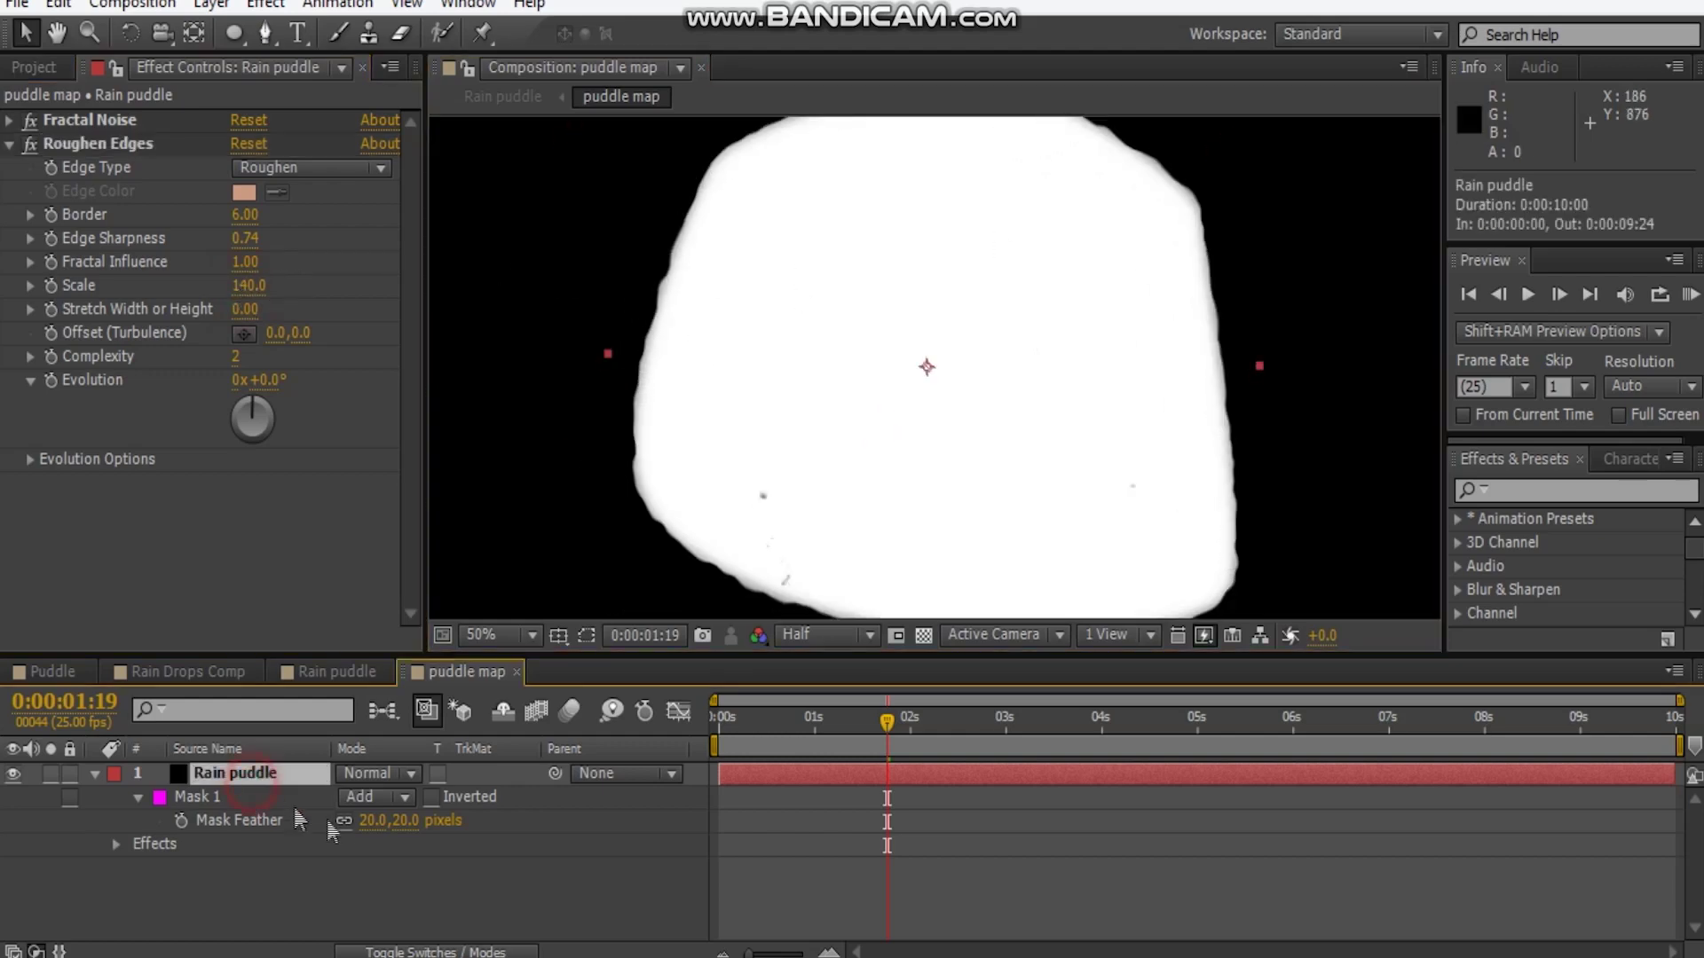
pyautogui.moveTo(413, 825); pyautogui.dragTo(449, 825)
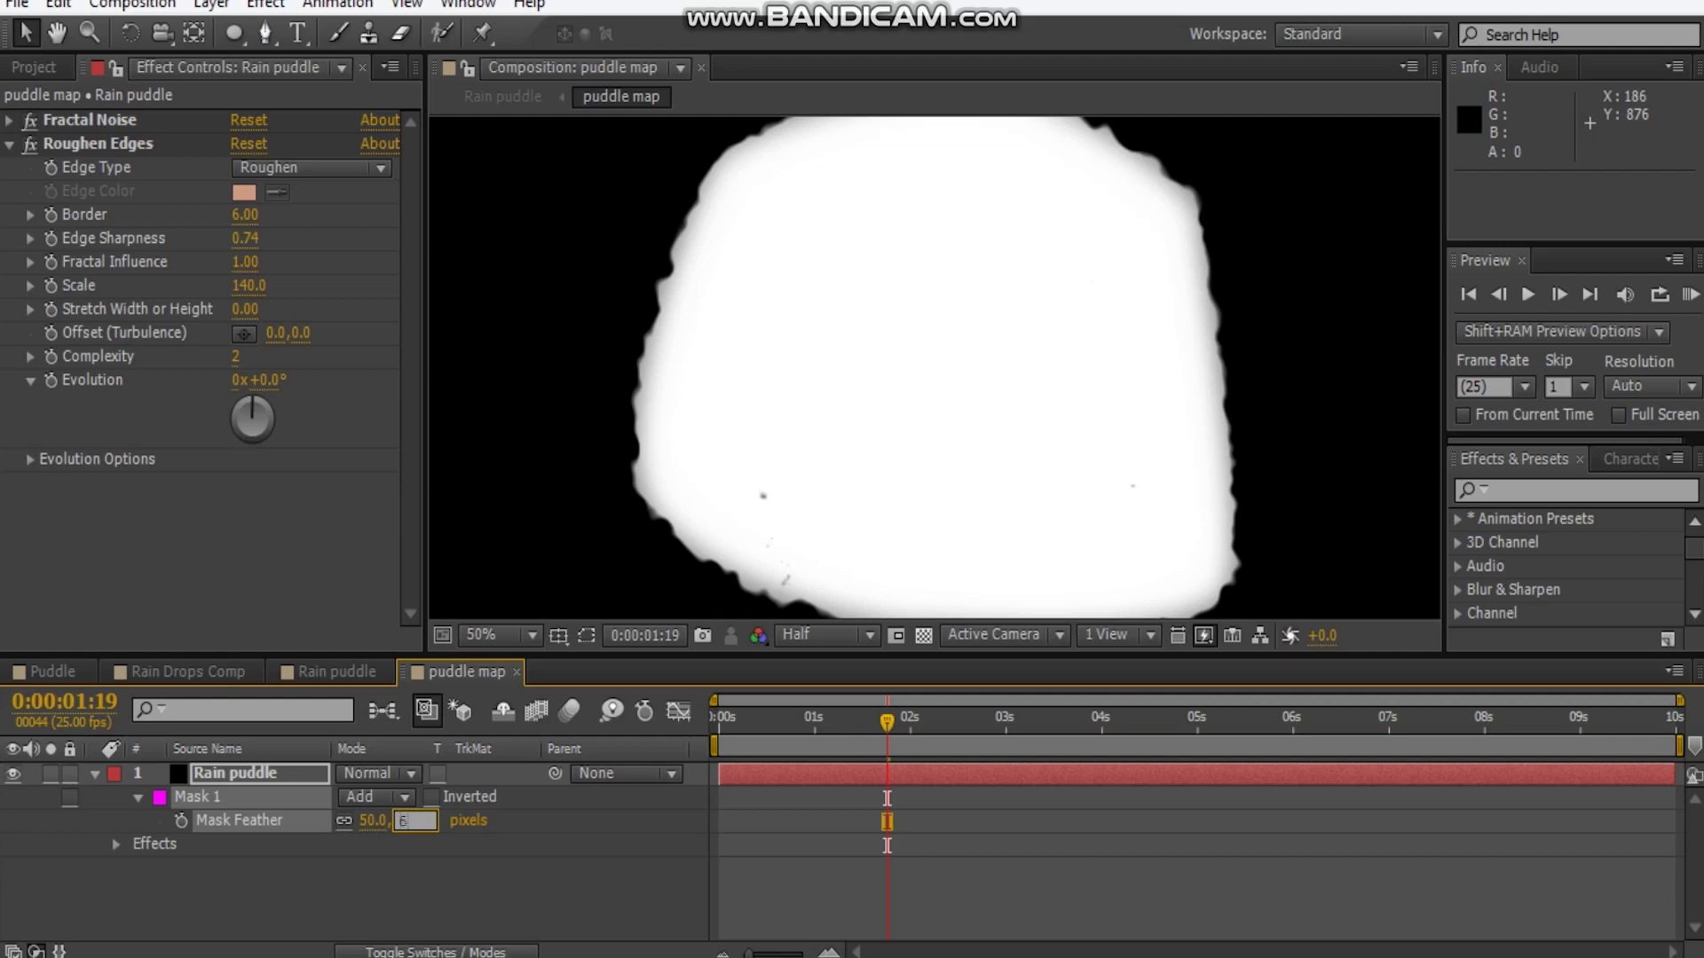
pyautogui.press('Return')
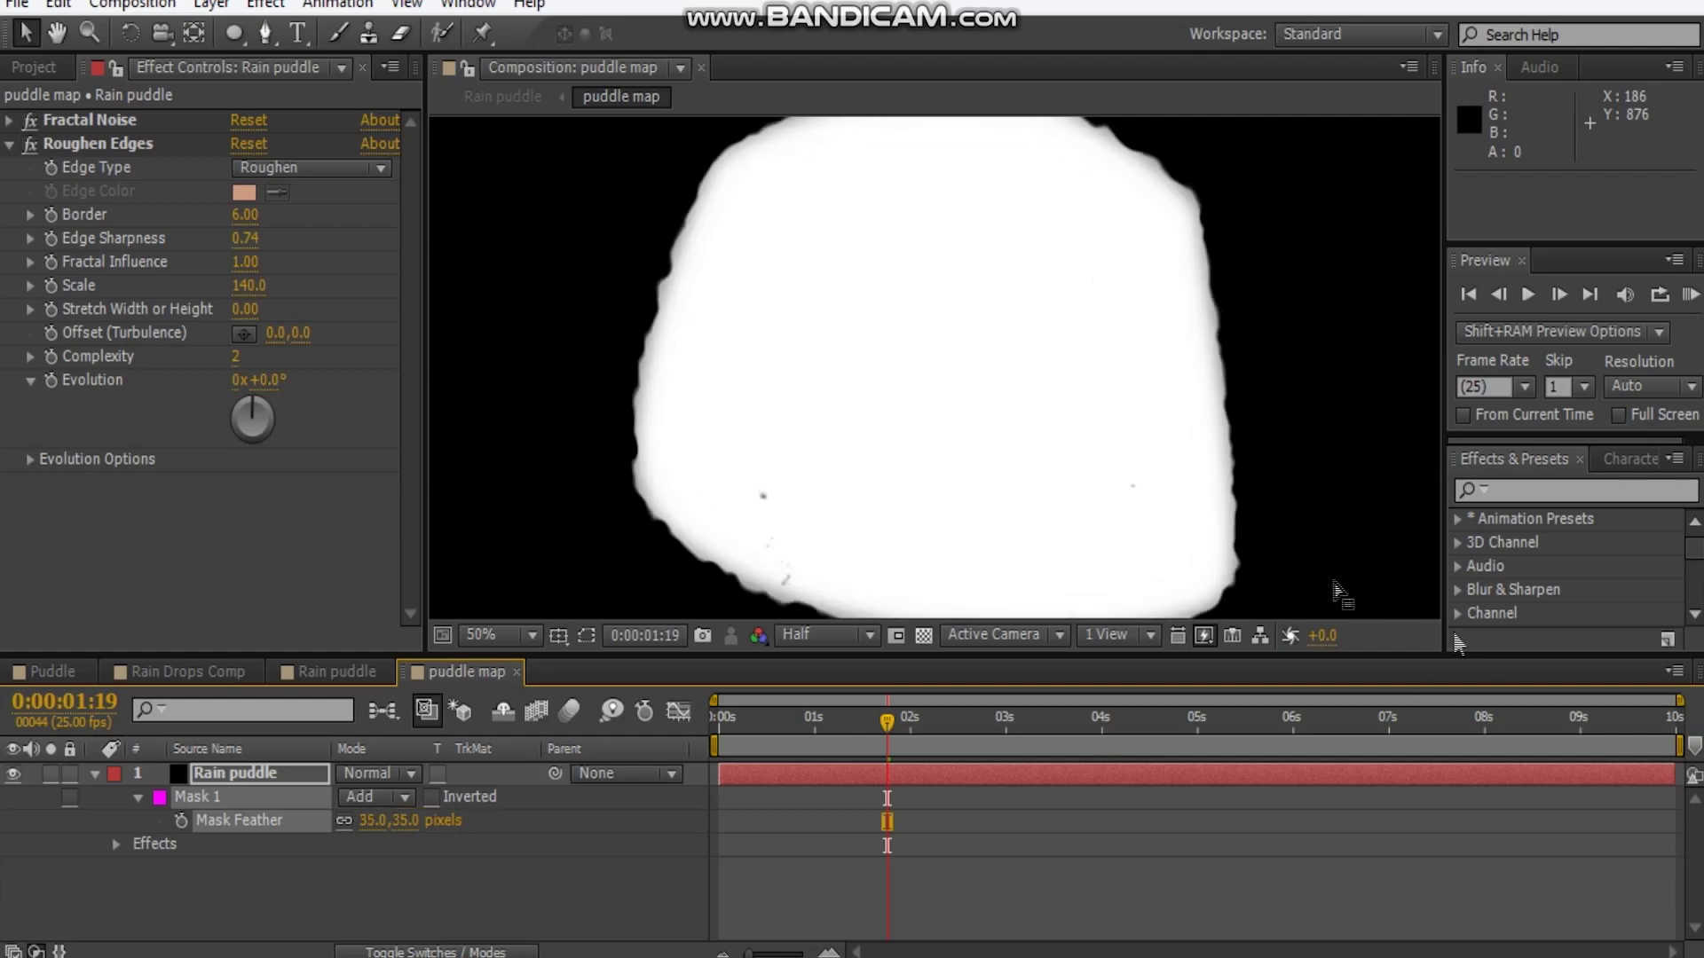
# Scale the Rain puddle layer up slightly at 0:00:04:20 to cover the black frame edges, and scrub to 0:00:03:14 to check it
pyautogui.moveTo(827, 750); pyautogui.dragTo(1049, 740)
pyautogui.scroll(-1, 1033, 598)
pyautogui.click(1179, 727)
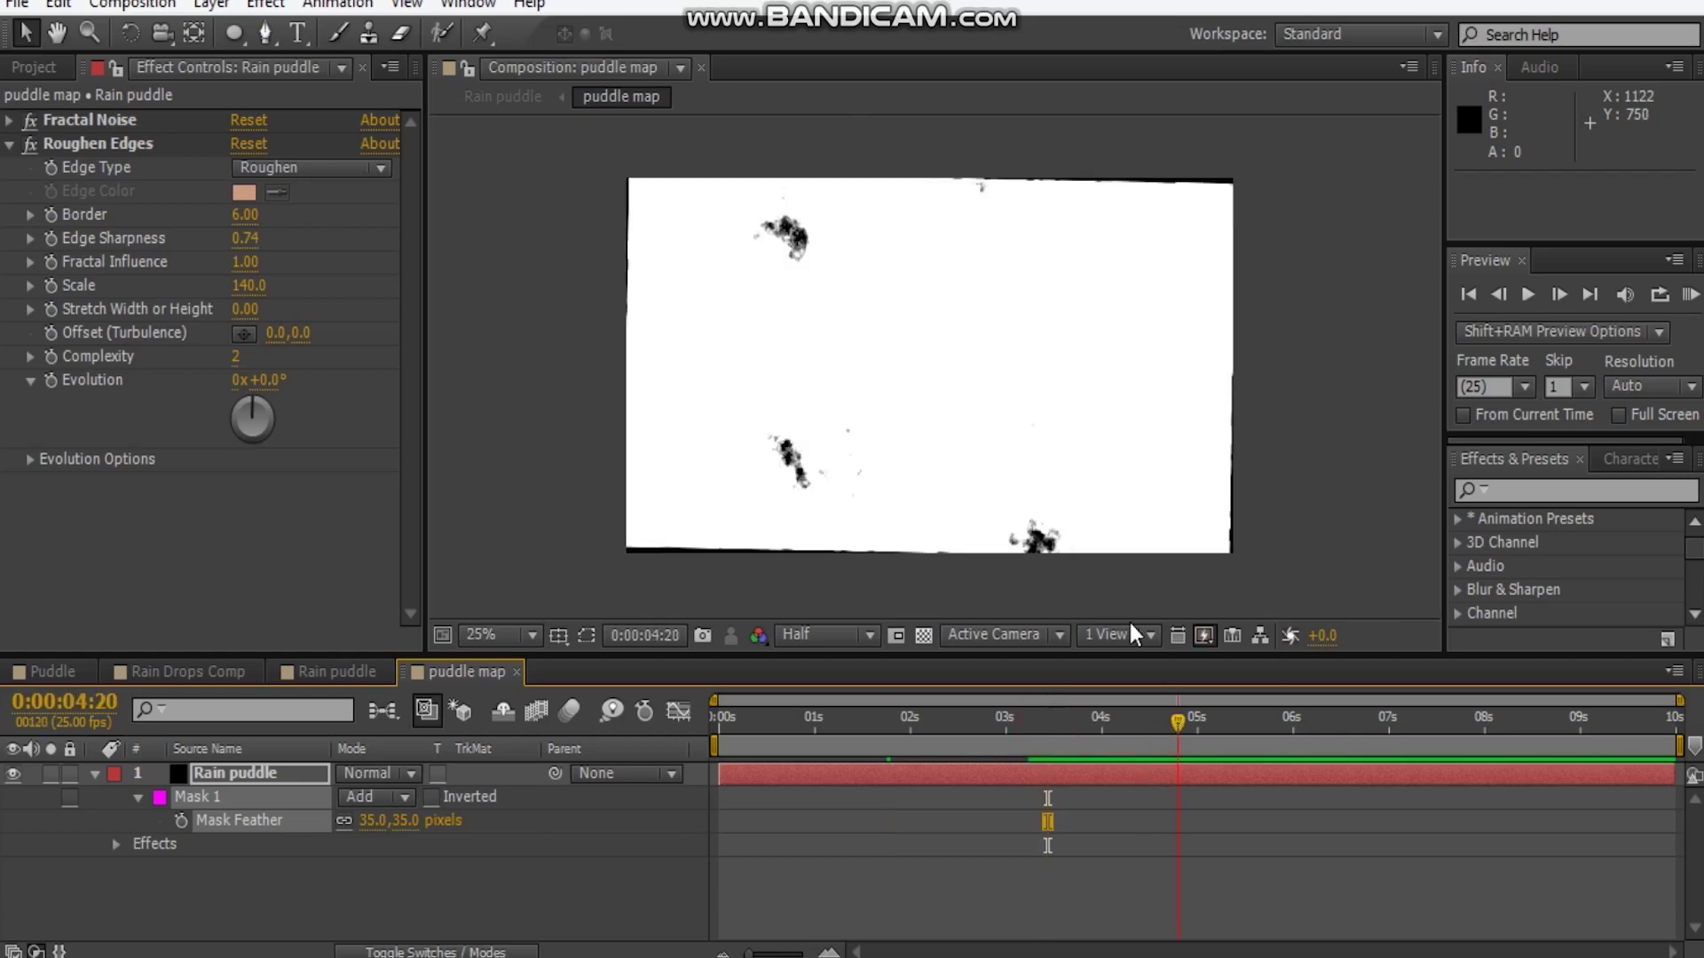
pyautogui.click(834, 433)
pyautogui.click(248, 775)
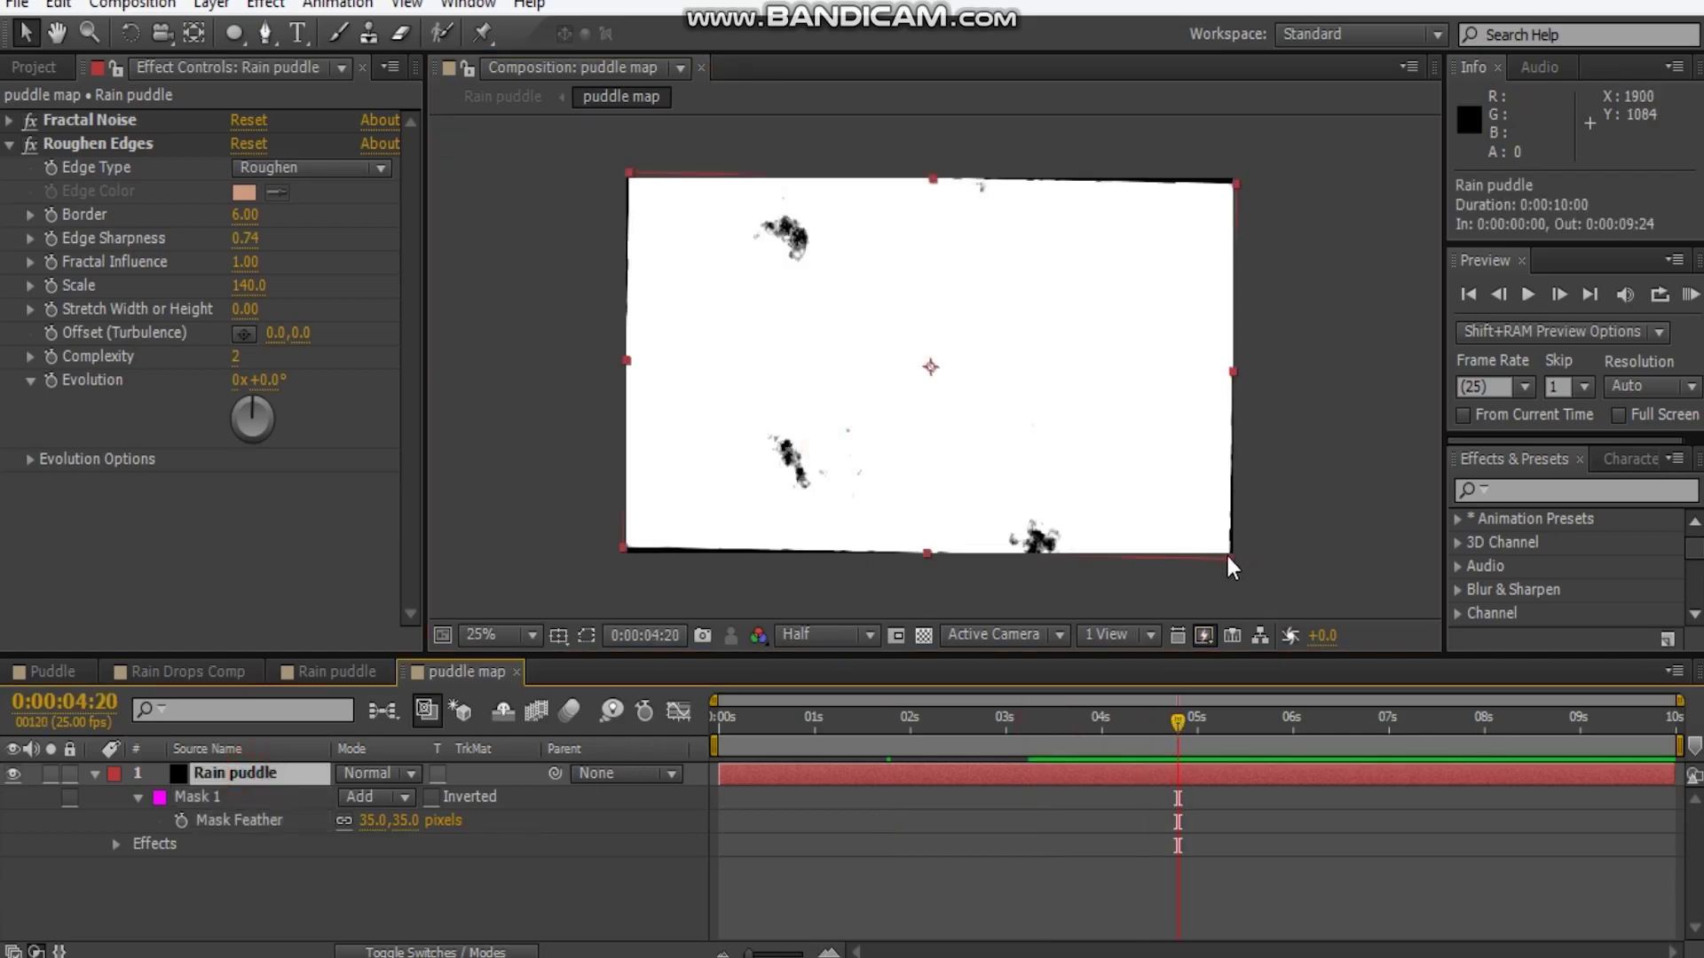
pyautogui.moveTo(1227, 559); pyautogui.dragTo(1258, 557)
pyautogui.click(1343, 491)
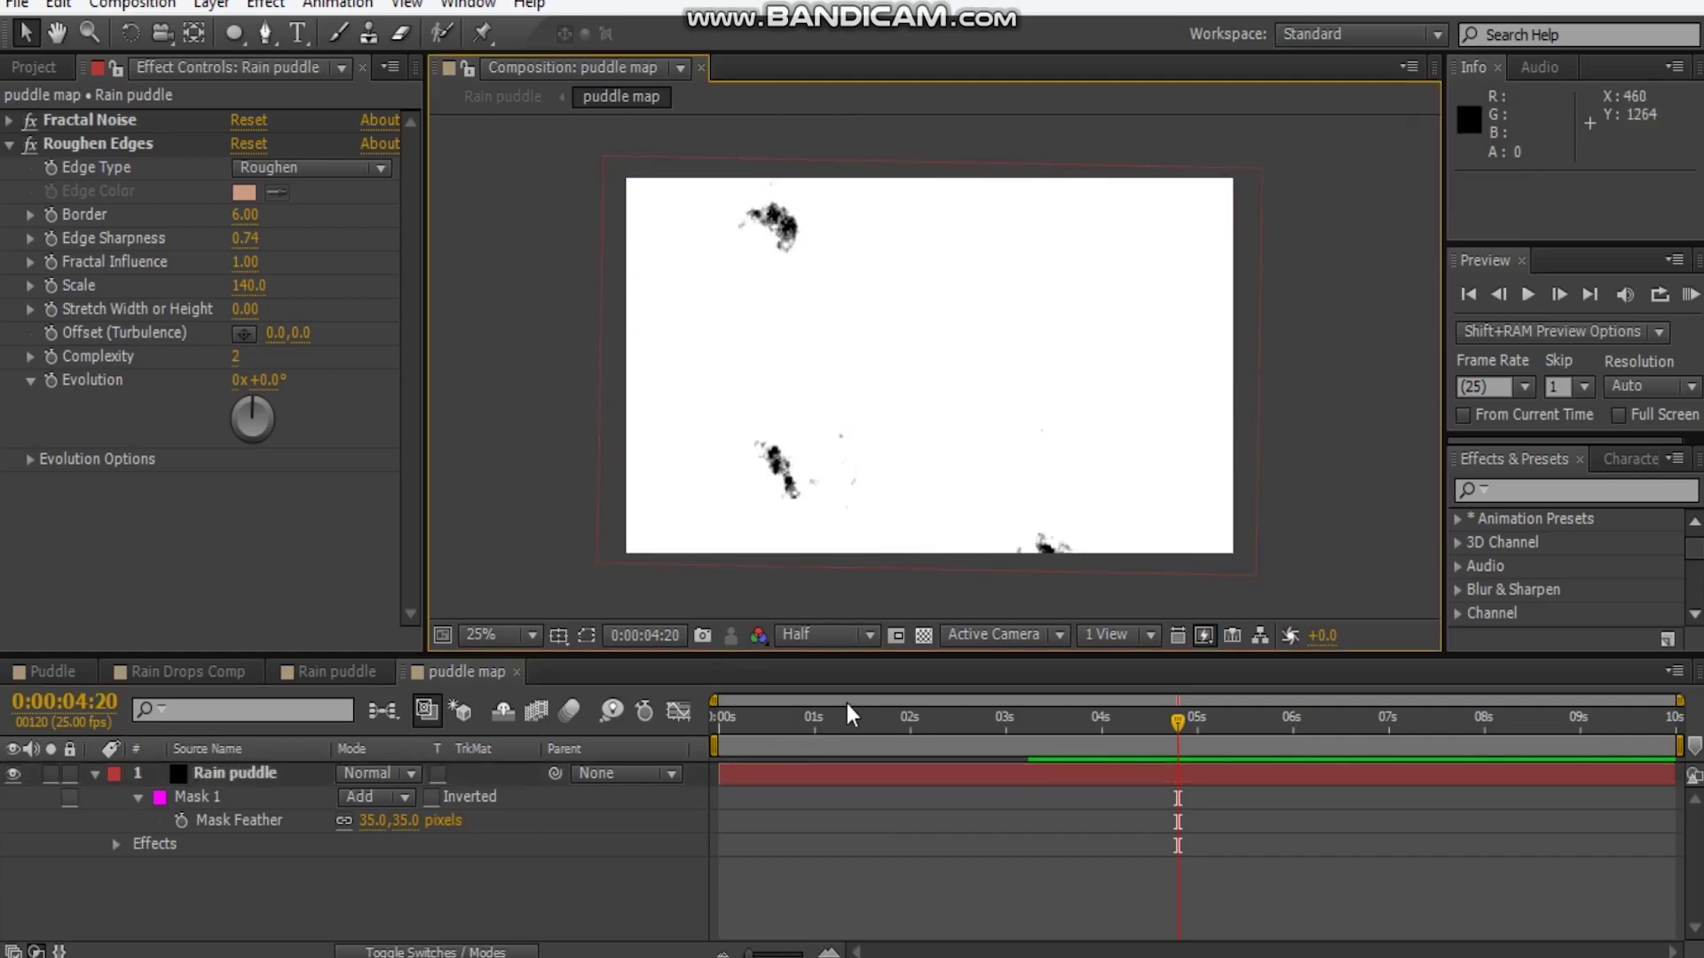
pyautogui.moveTo(847, 705); pyautogui.dragTo(1057, 749)
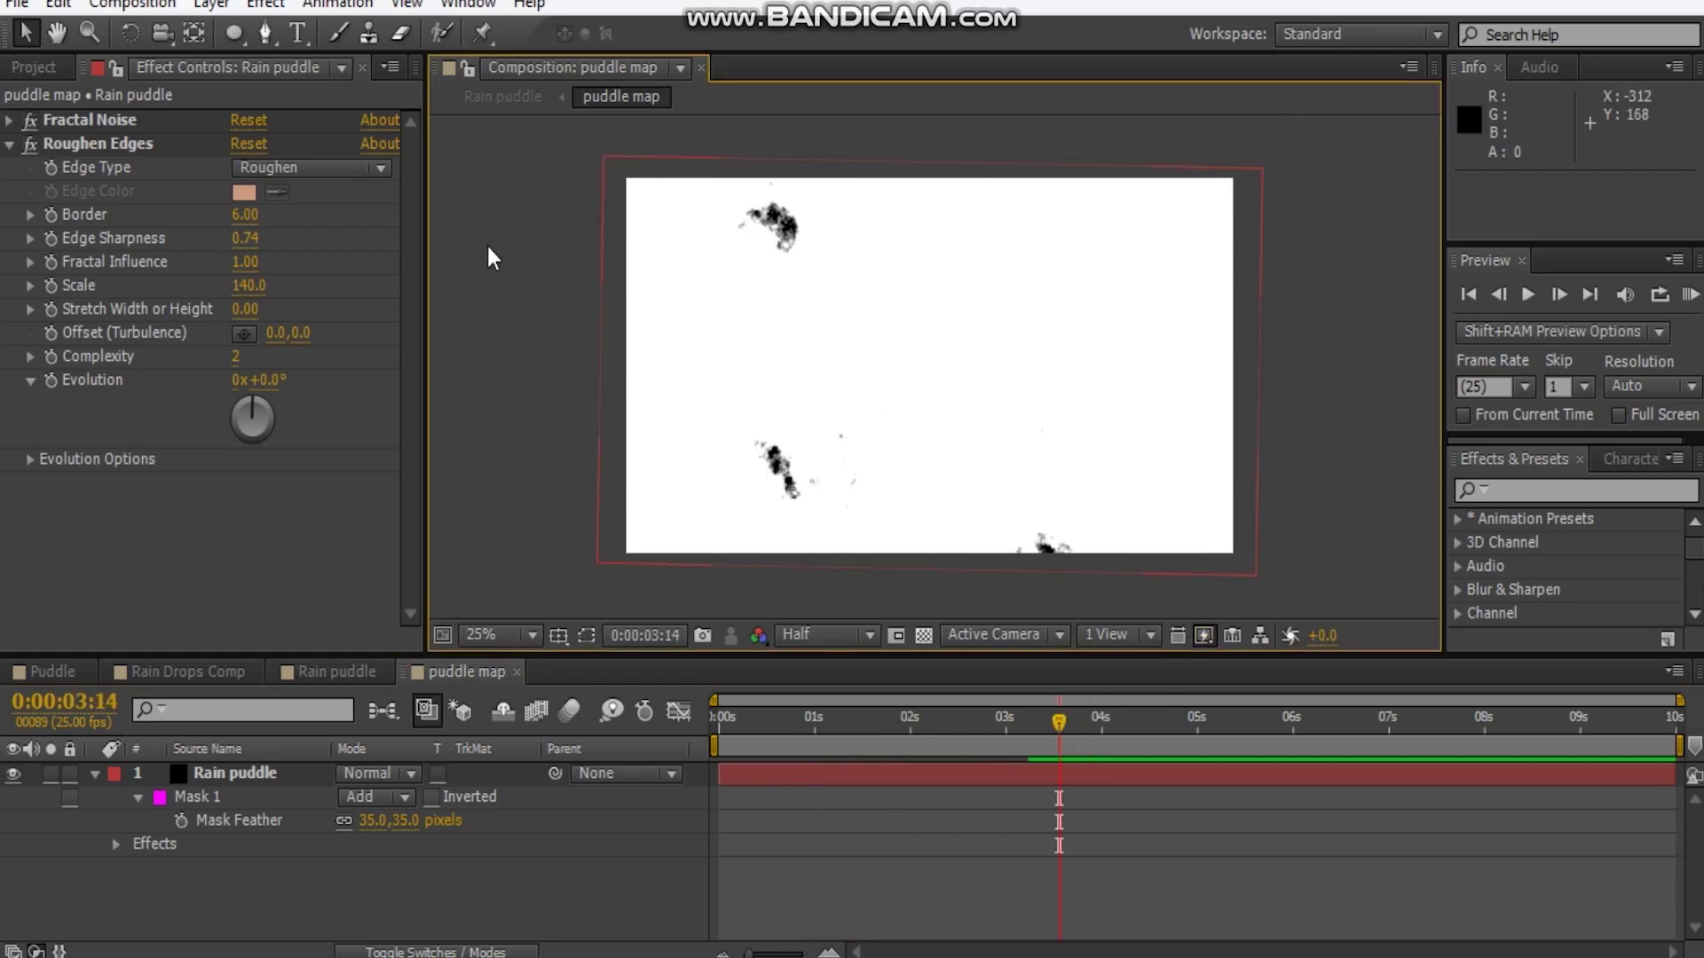
# Close the puddle map composition and hide the puddle map layer in the Rain puddle composition
pyautogui.click(516, 672)
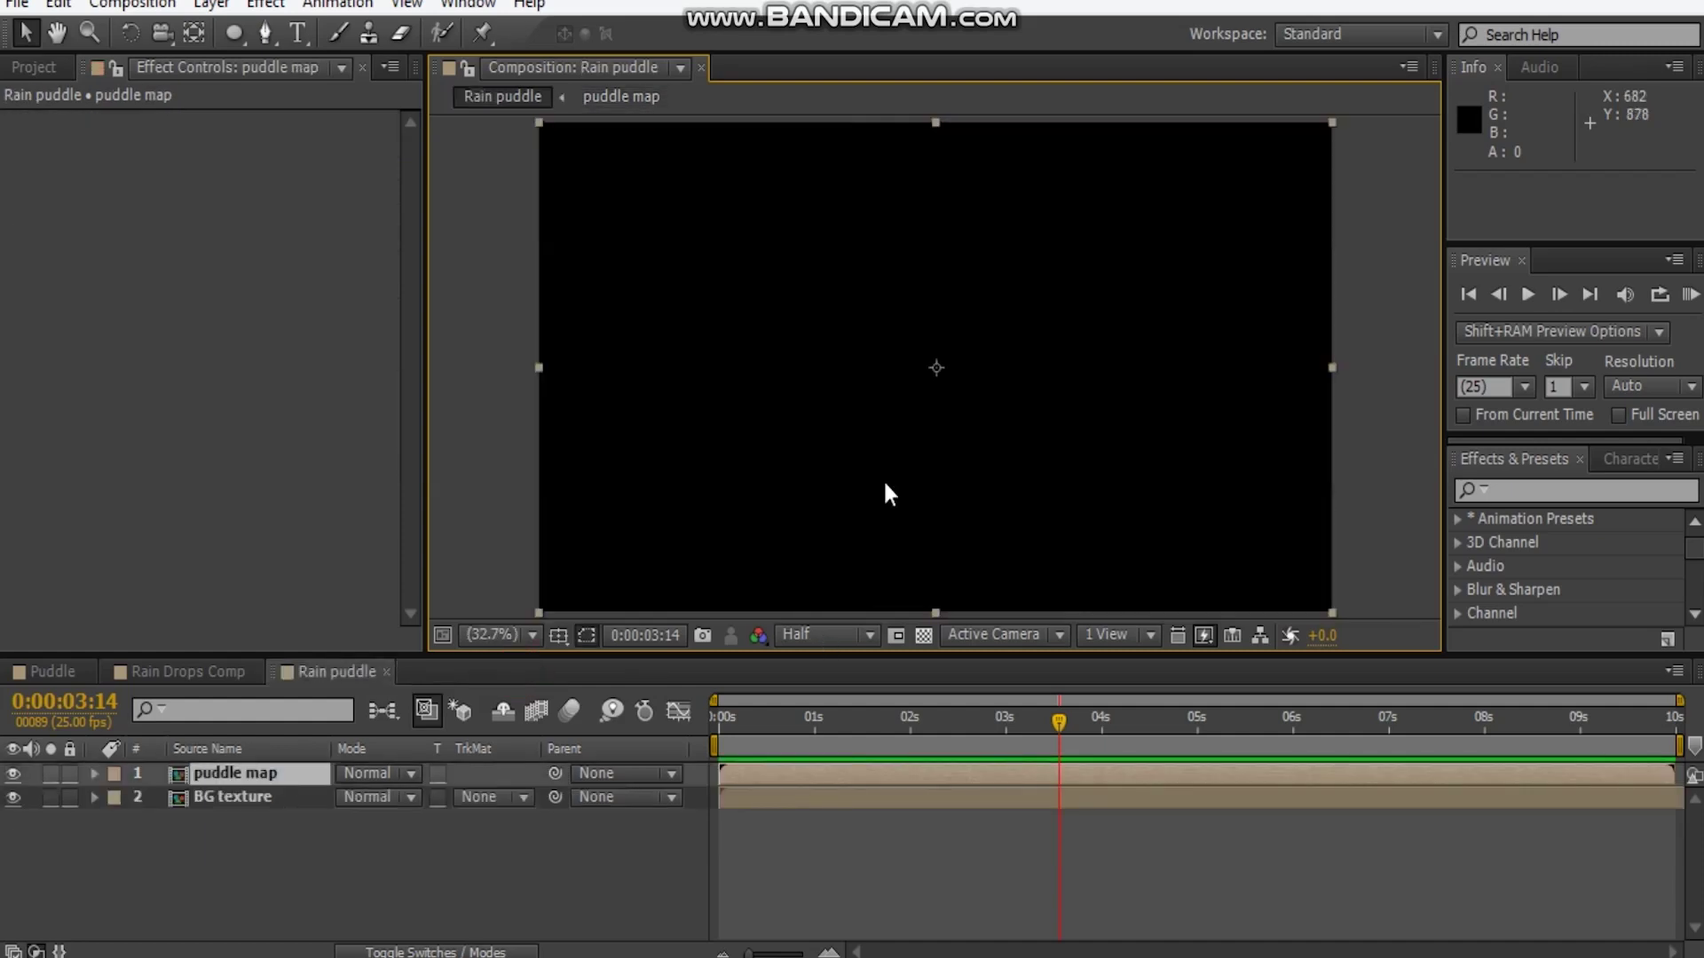
pyautogui.click(13, 773)
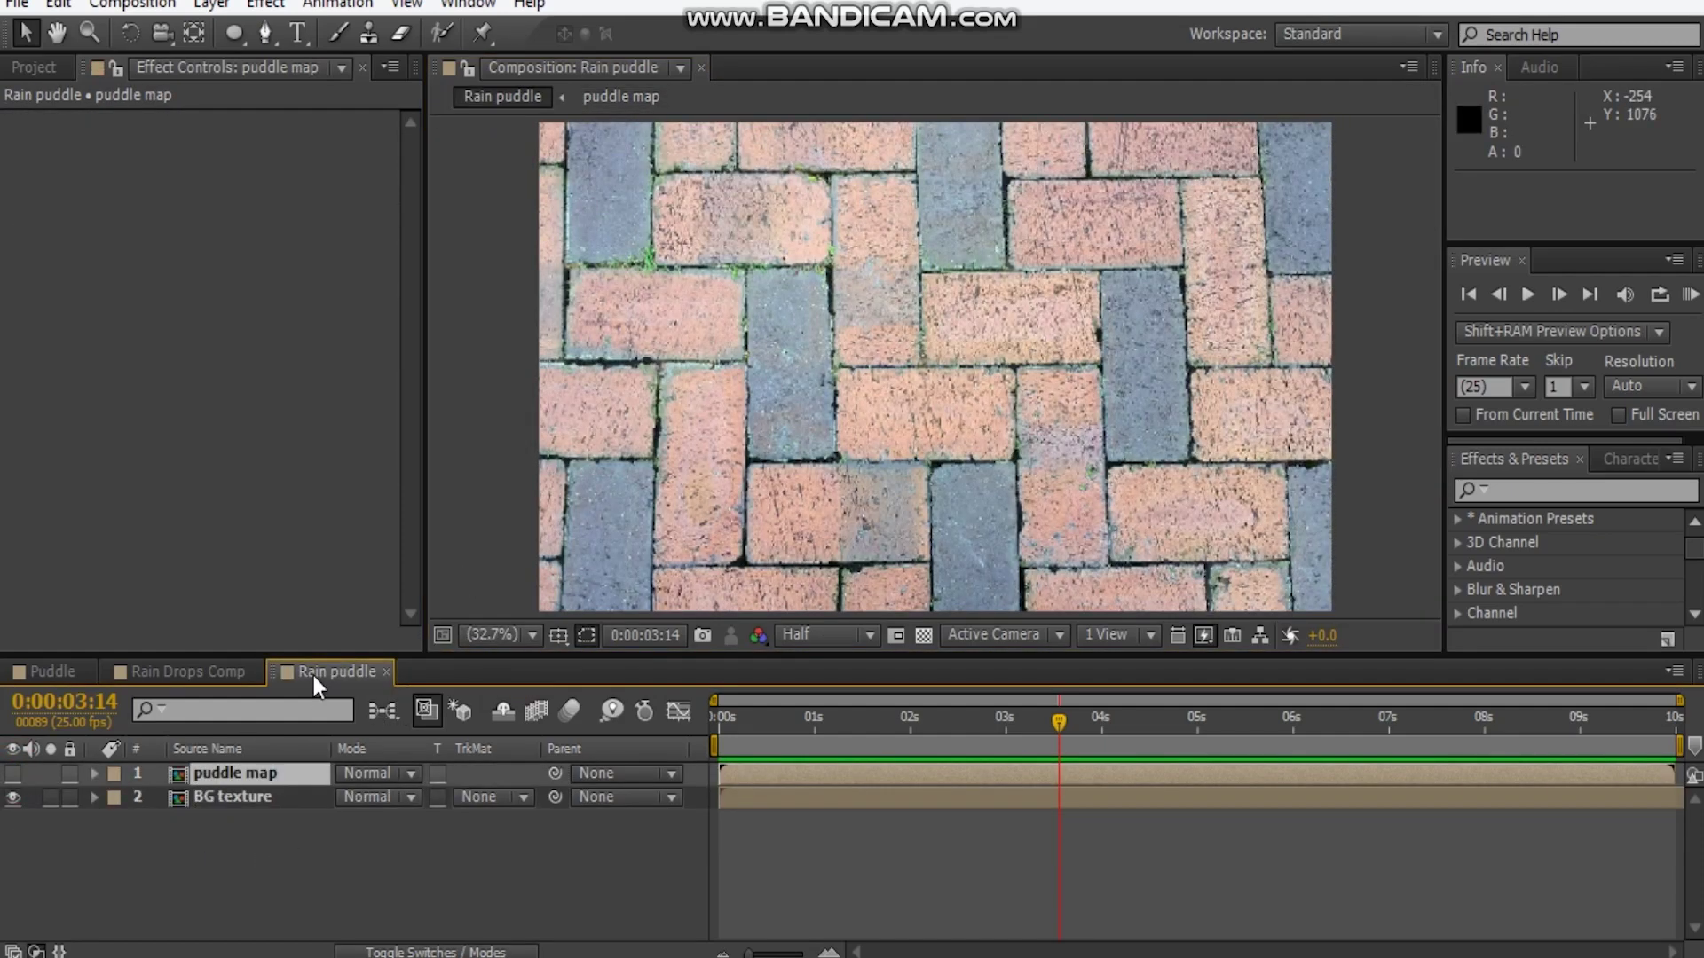
pyautogui.click(244, 797)
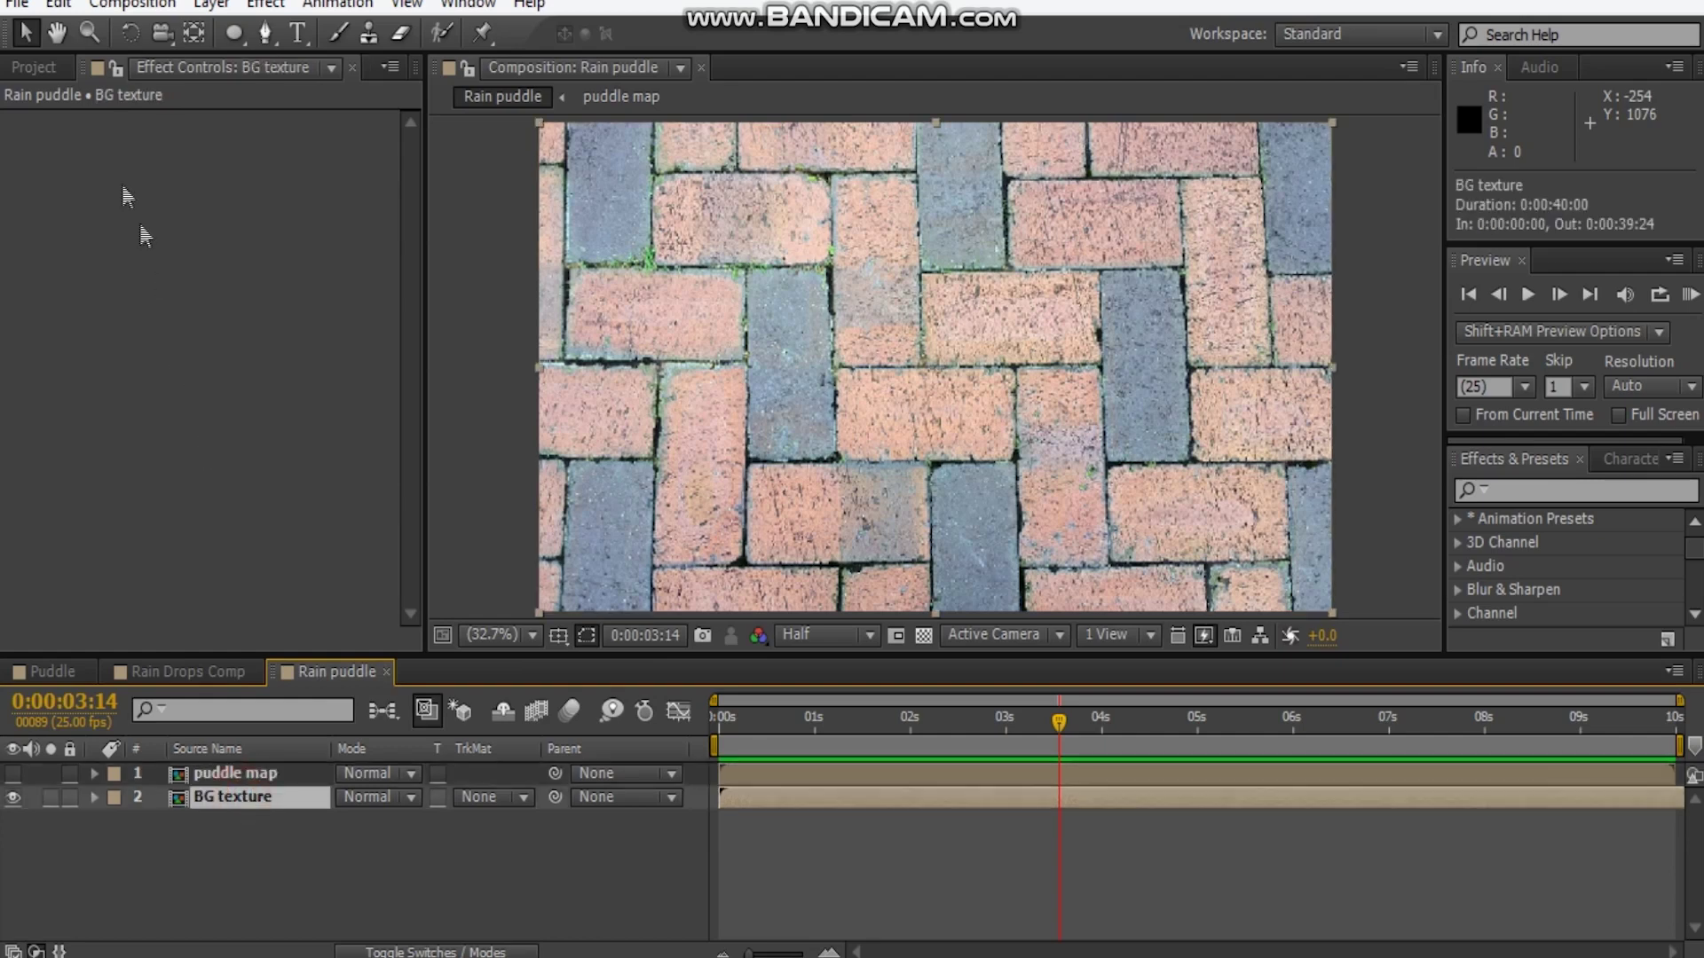
# Add the BG texture composition again as the top layer above puddle map and rename it Puddle FX
pyautogui.click(33, 66)
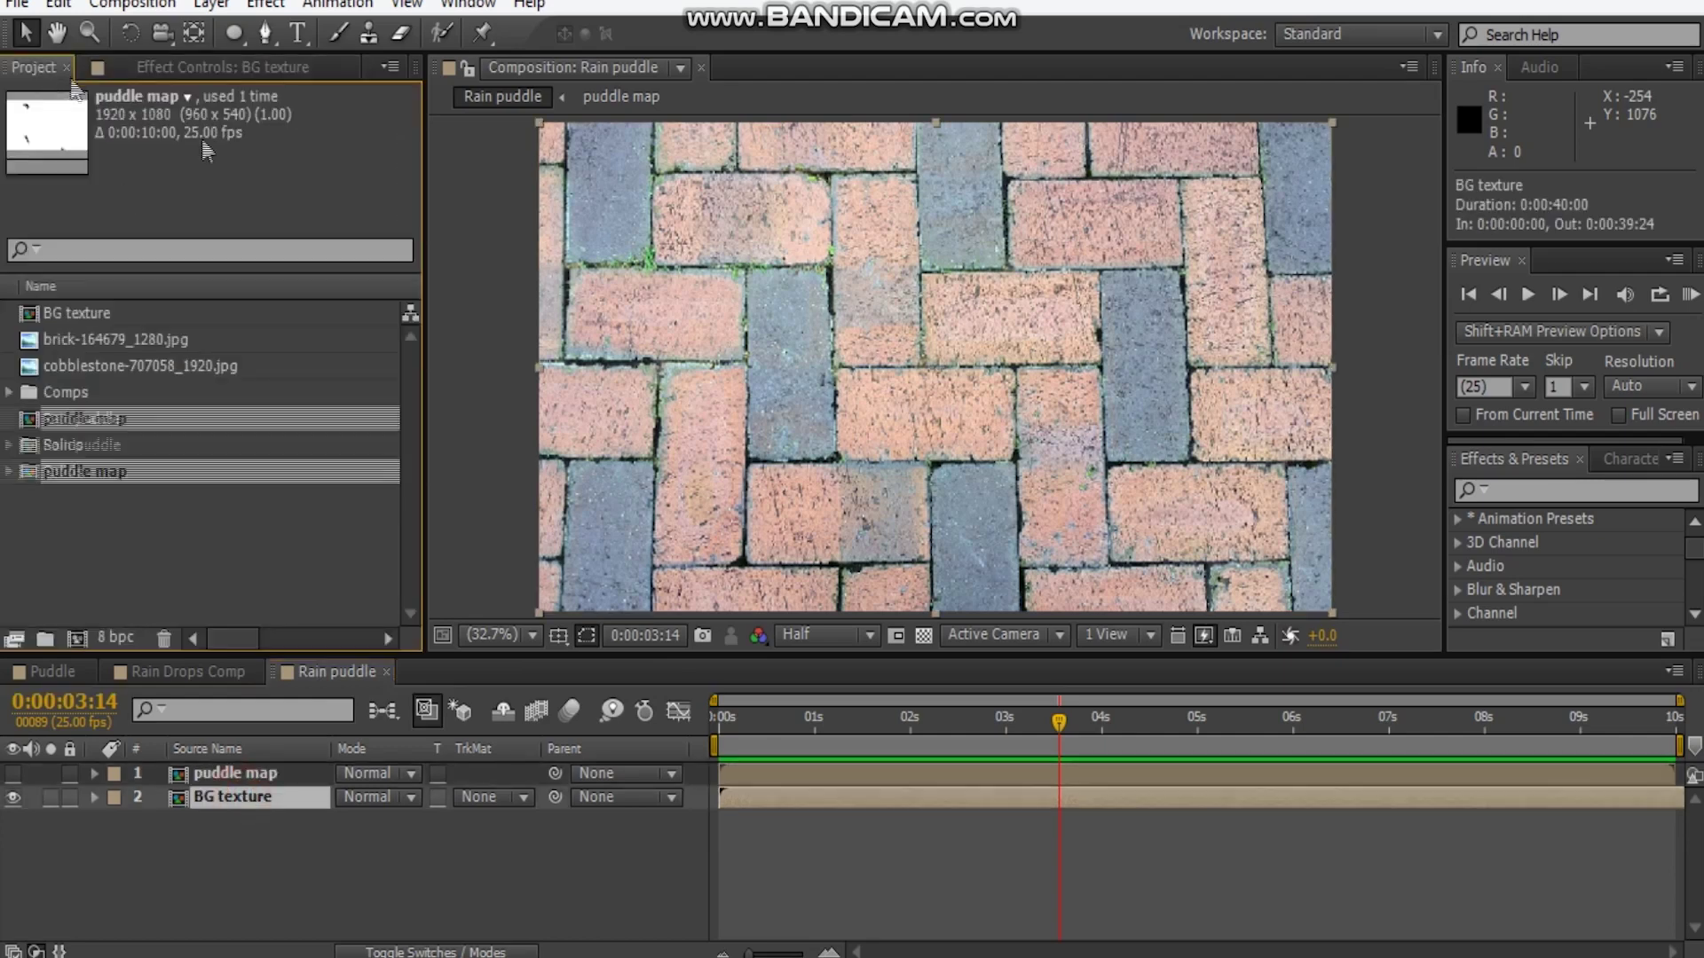
pyautogui.click(103, 318)
pyautogui.moveTo(97, 320); pyautogui.dragTo(274, 770)
pyautogui.press('Return')
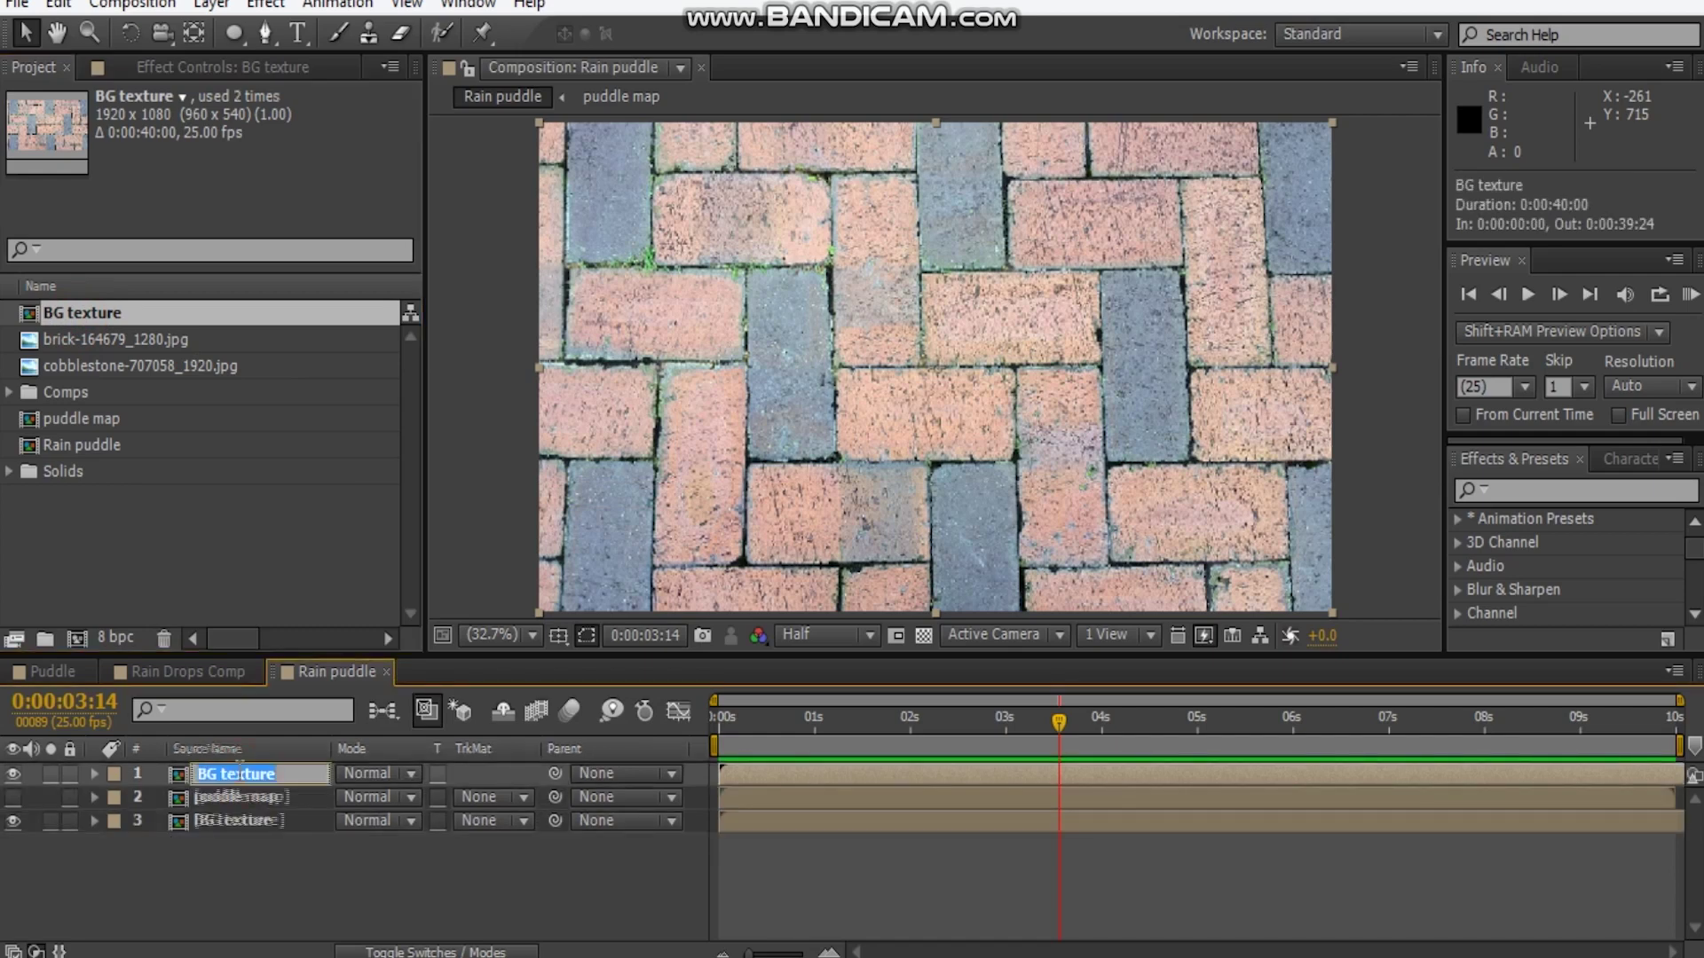
pyautogui.write('P')
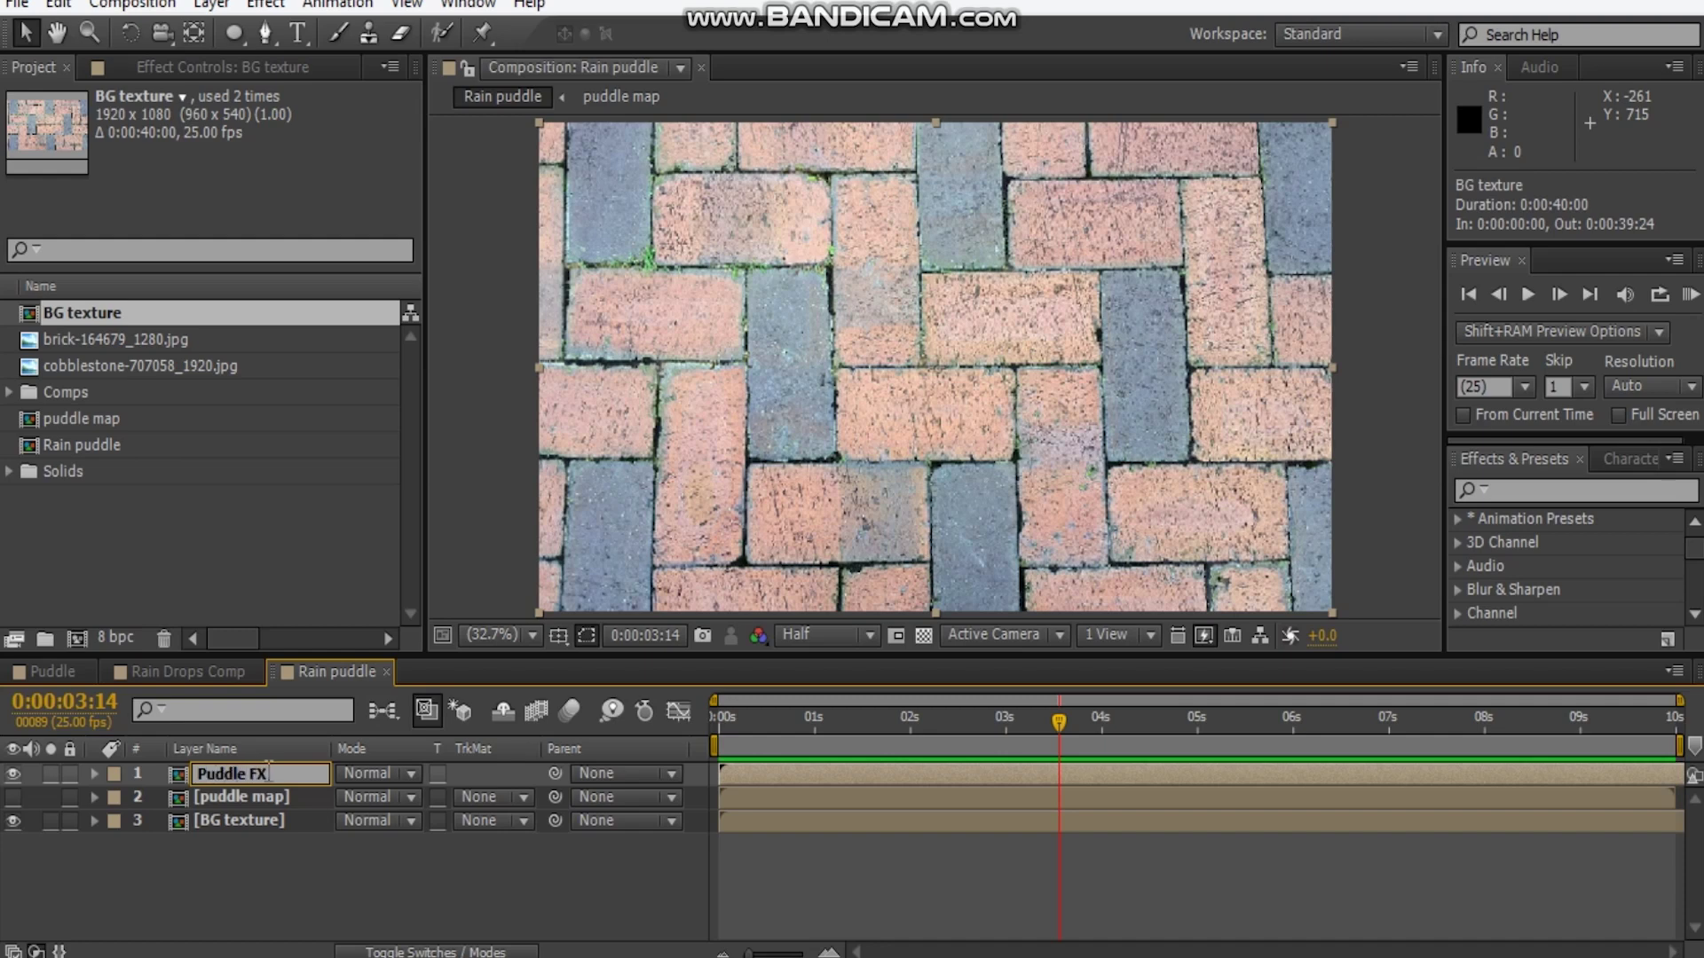
pyautogui.write('uddle FX')
pyautogui.click(270, 913)
# Apply the CC Glass effect to the Puddle FX layer and choose puddle map as its Bump Map
pyautogui.click(263, 776)
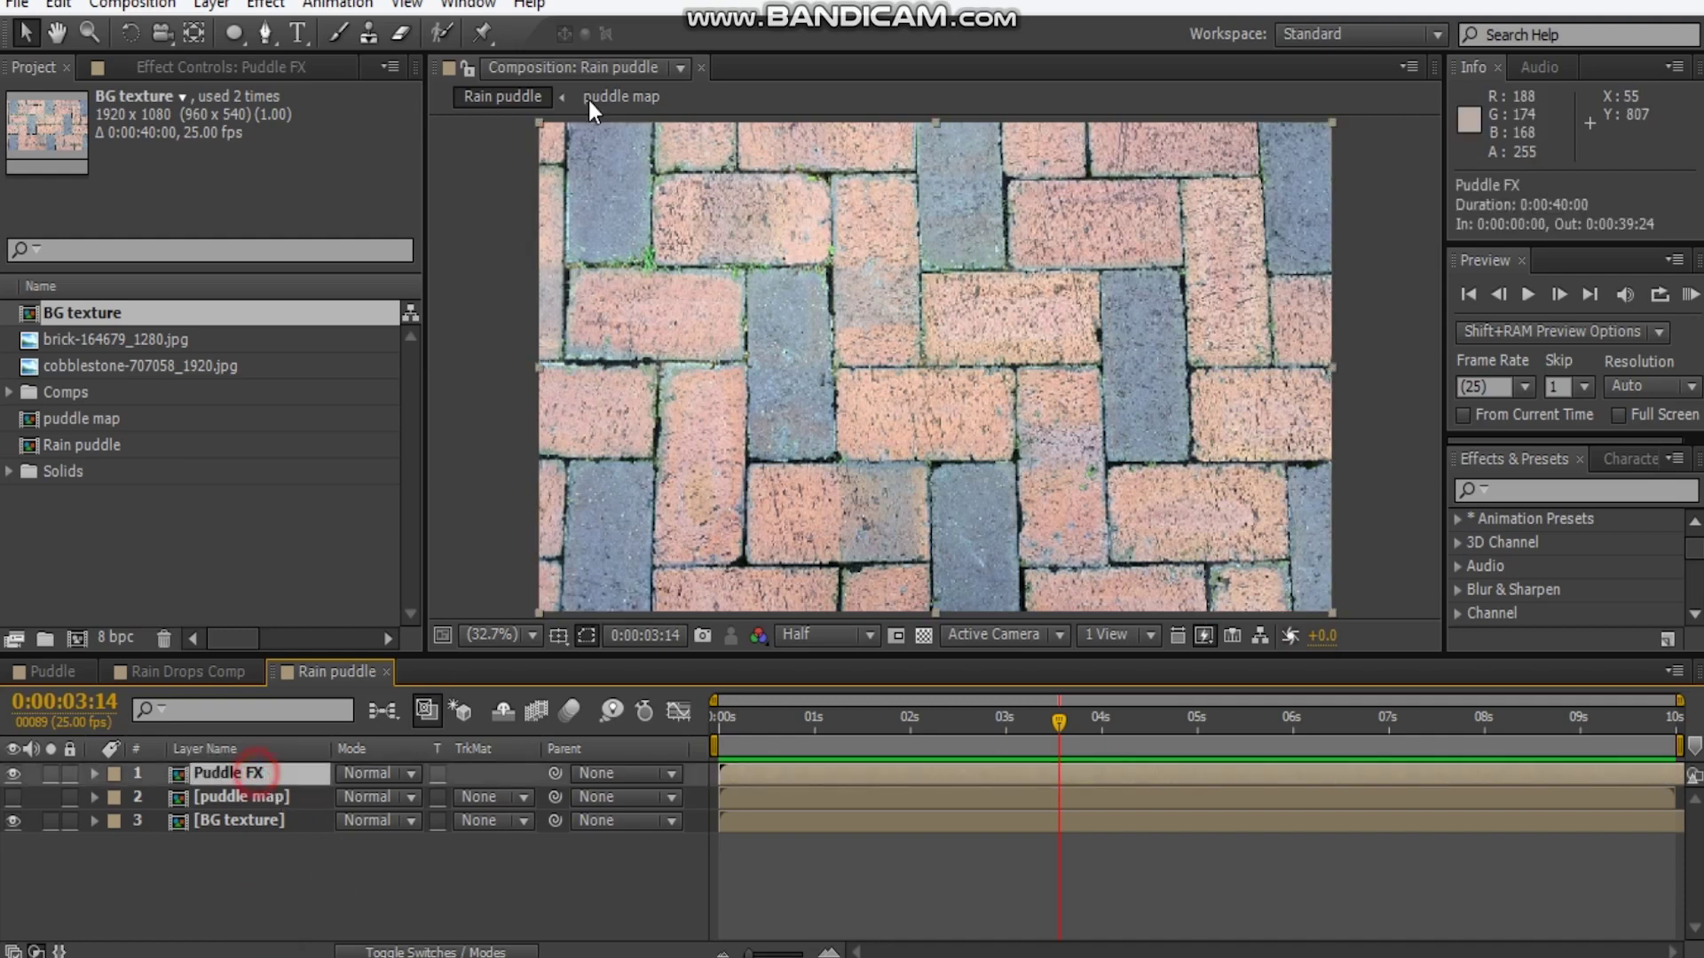
pyautogui.click(183, 78)
pyautogui.rightClick(210, 197)
pyautogui.moveTo(317, 336)
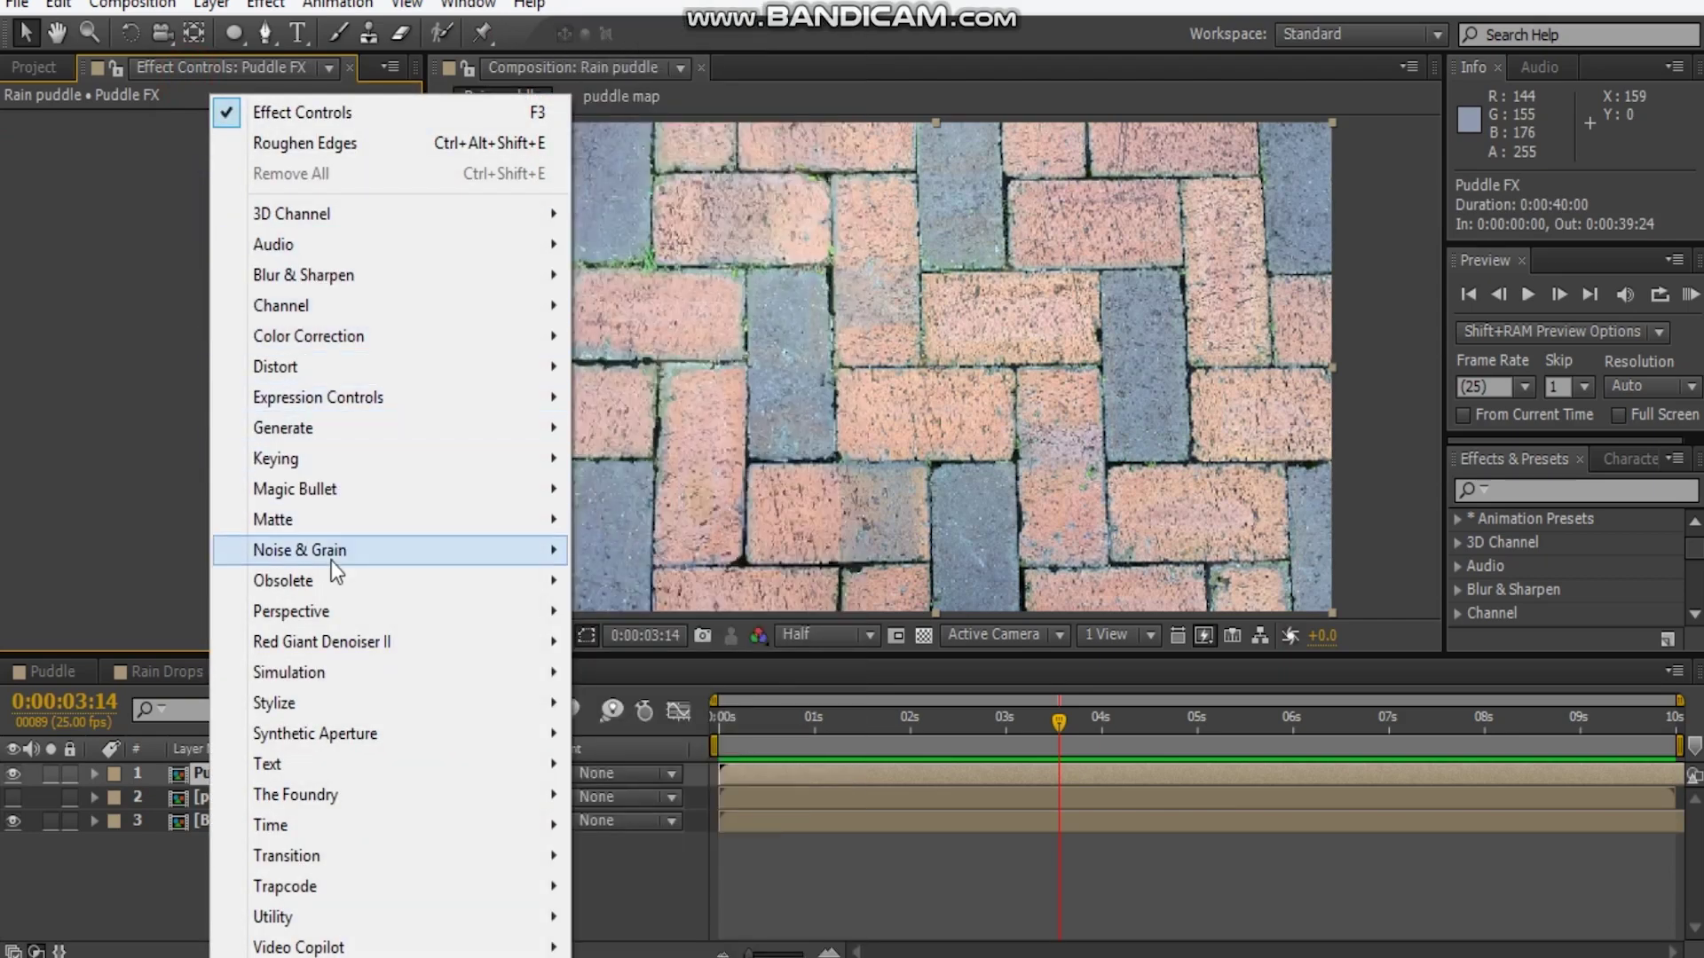
pyautogui.moveTo(336, 610)
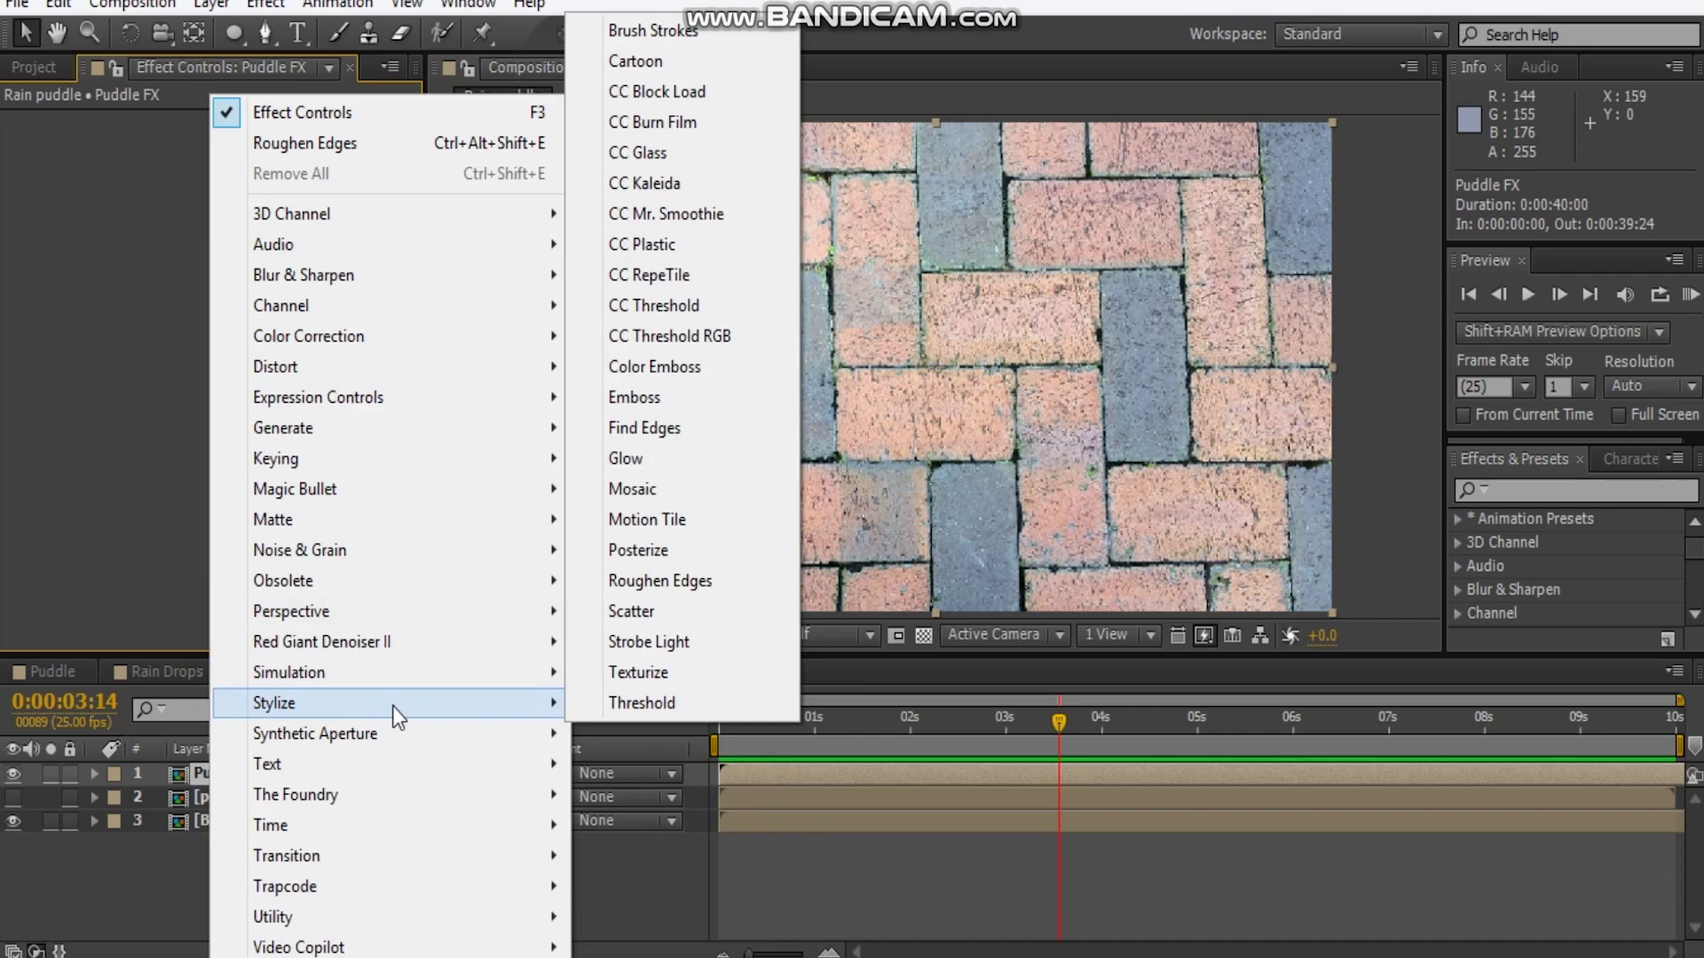
pyautogui.click(679, 154)
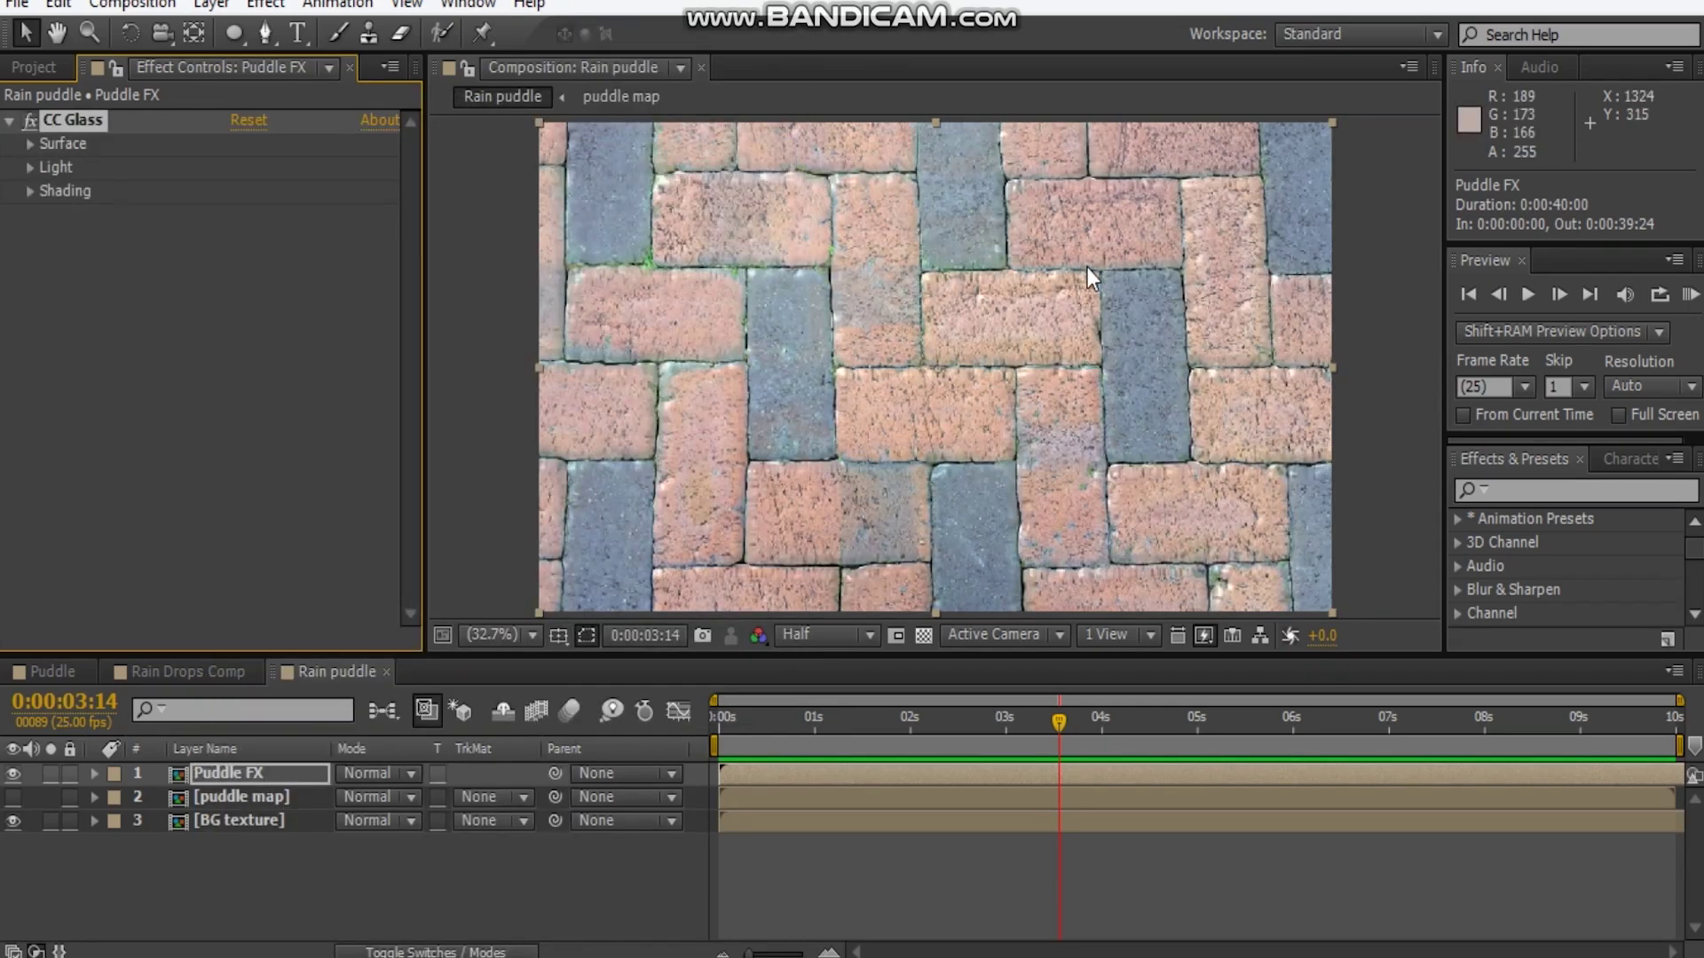
pyautogui.click(29, 143)
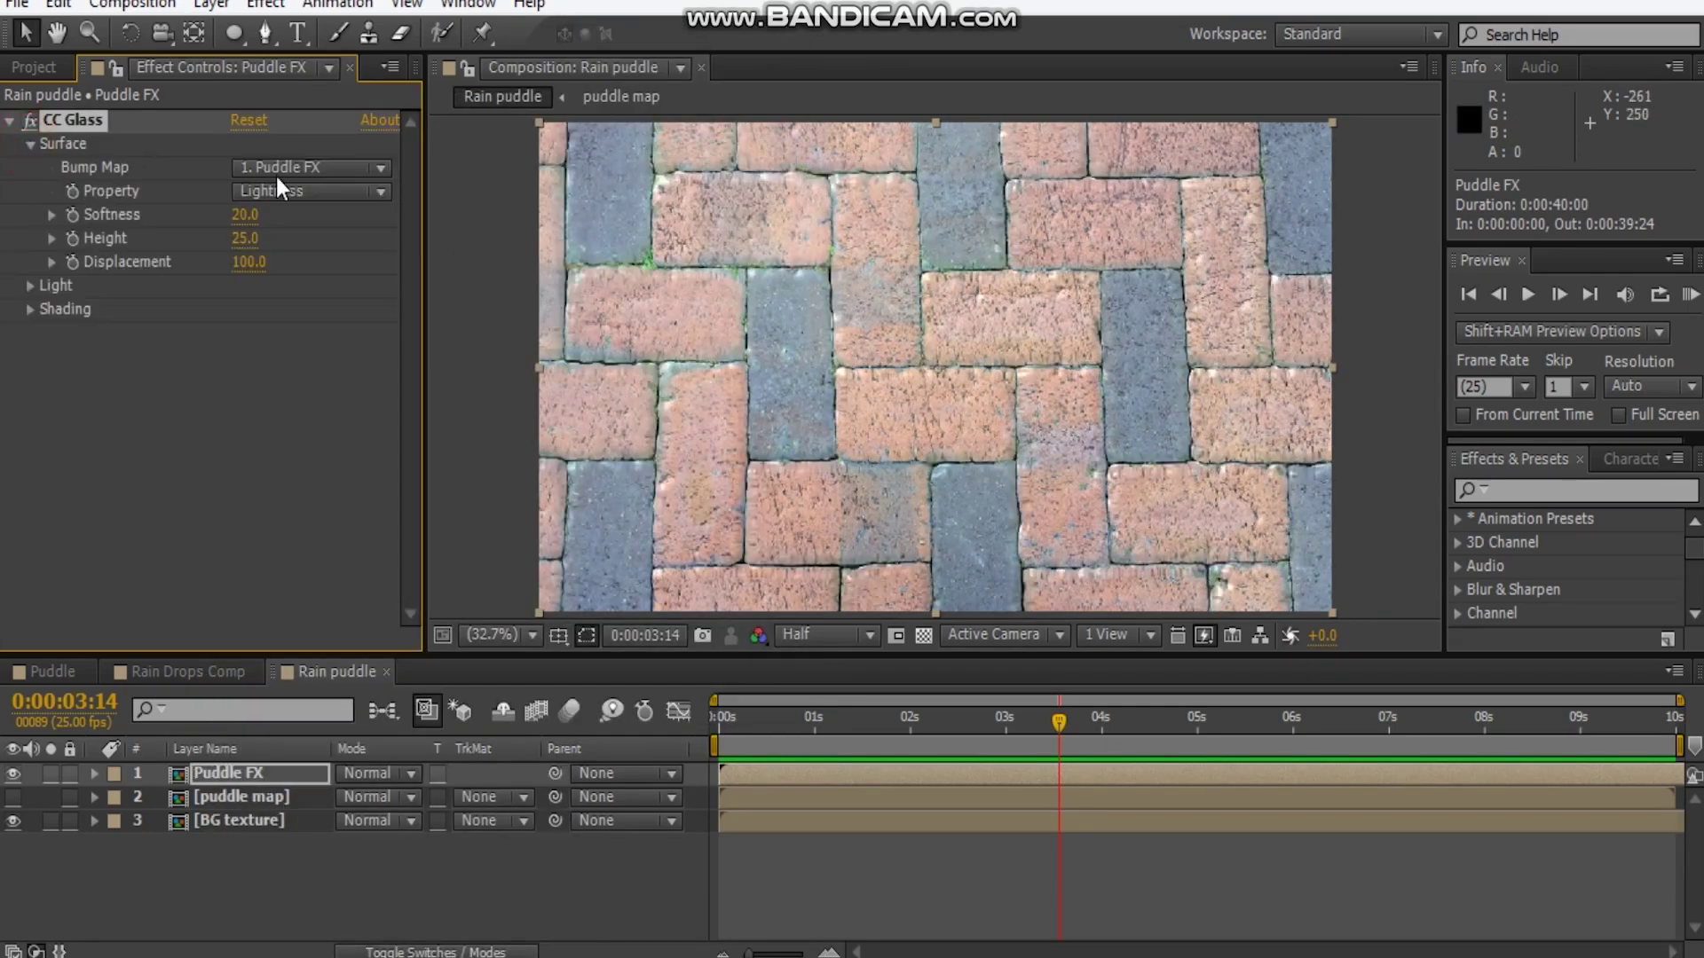
pyautogui.click(279, 169)
pyautogui.click(381, 266)
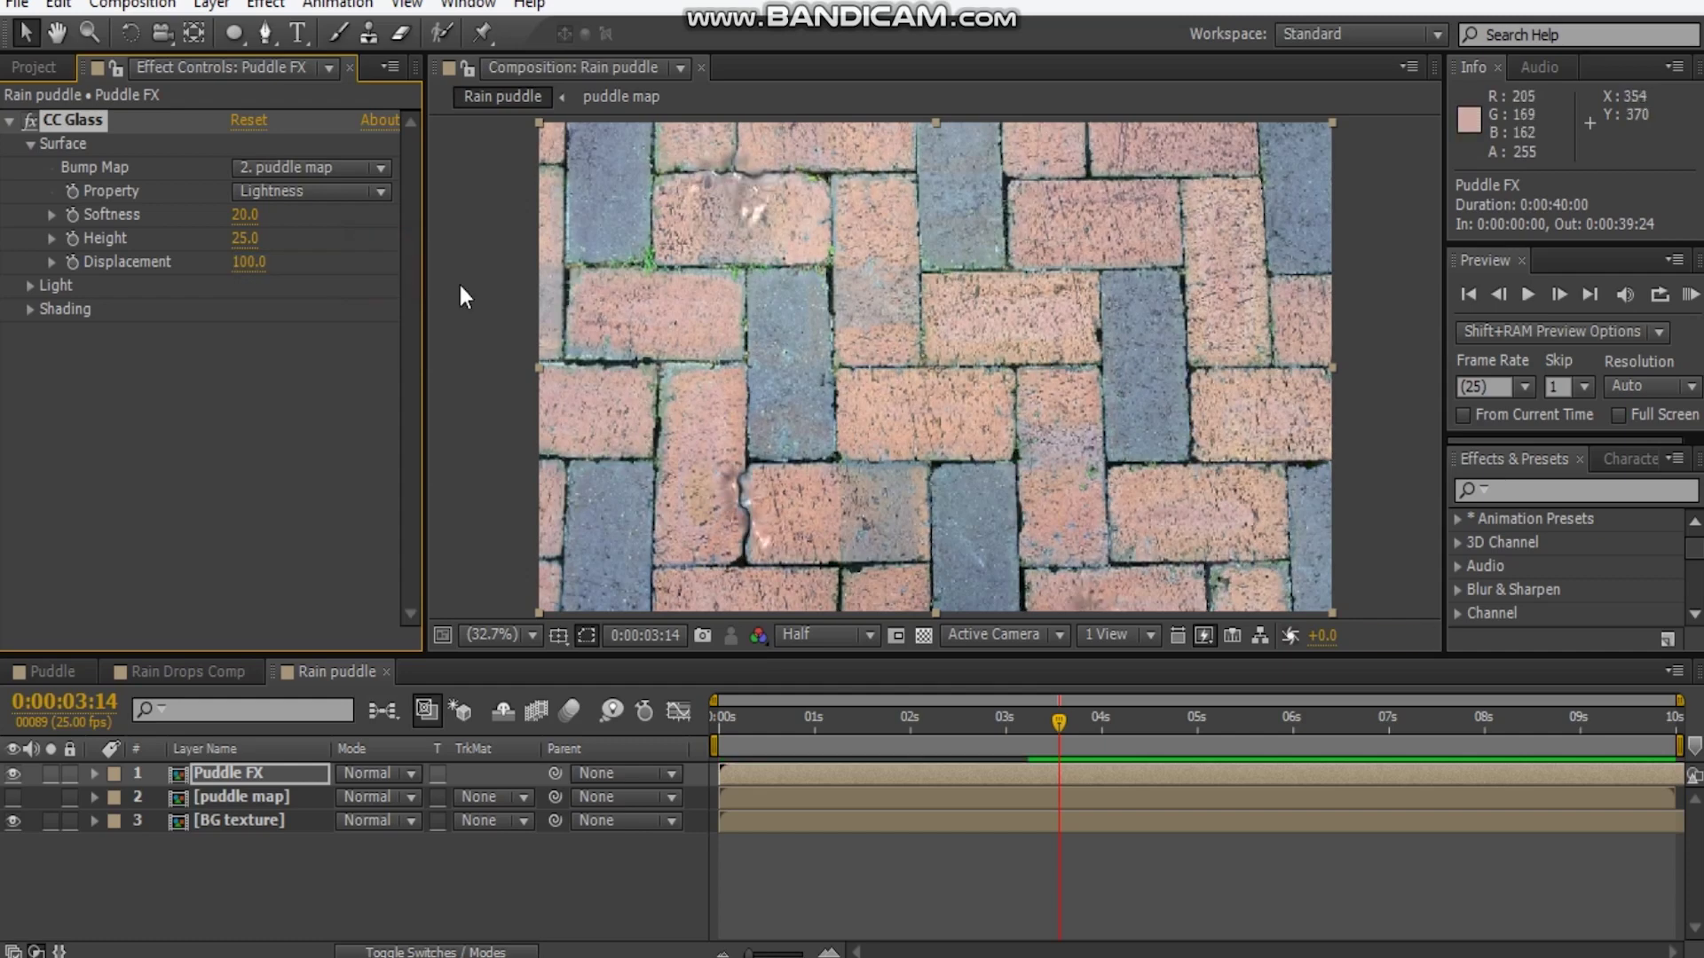
# Set the CC Glass surface Displacement to 0 and Height to 2
pyautogui.click(253, 264)
pyautogui.write('0')
pyautogui.press('Return')
pyautogui.click(244, 238)
pyautogui.write('2')
pyautogui.press('Return')
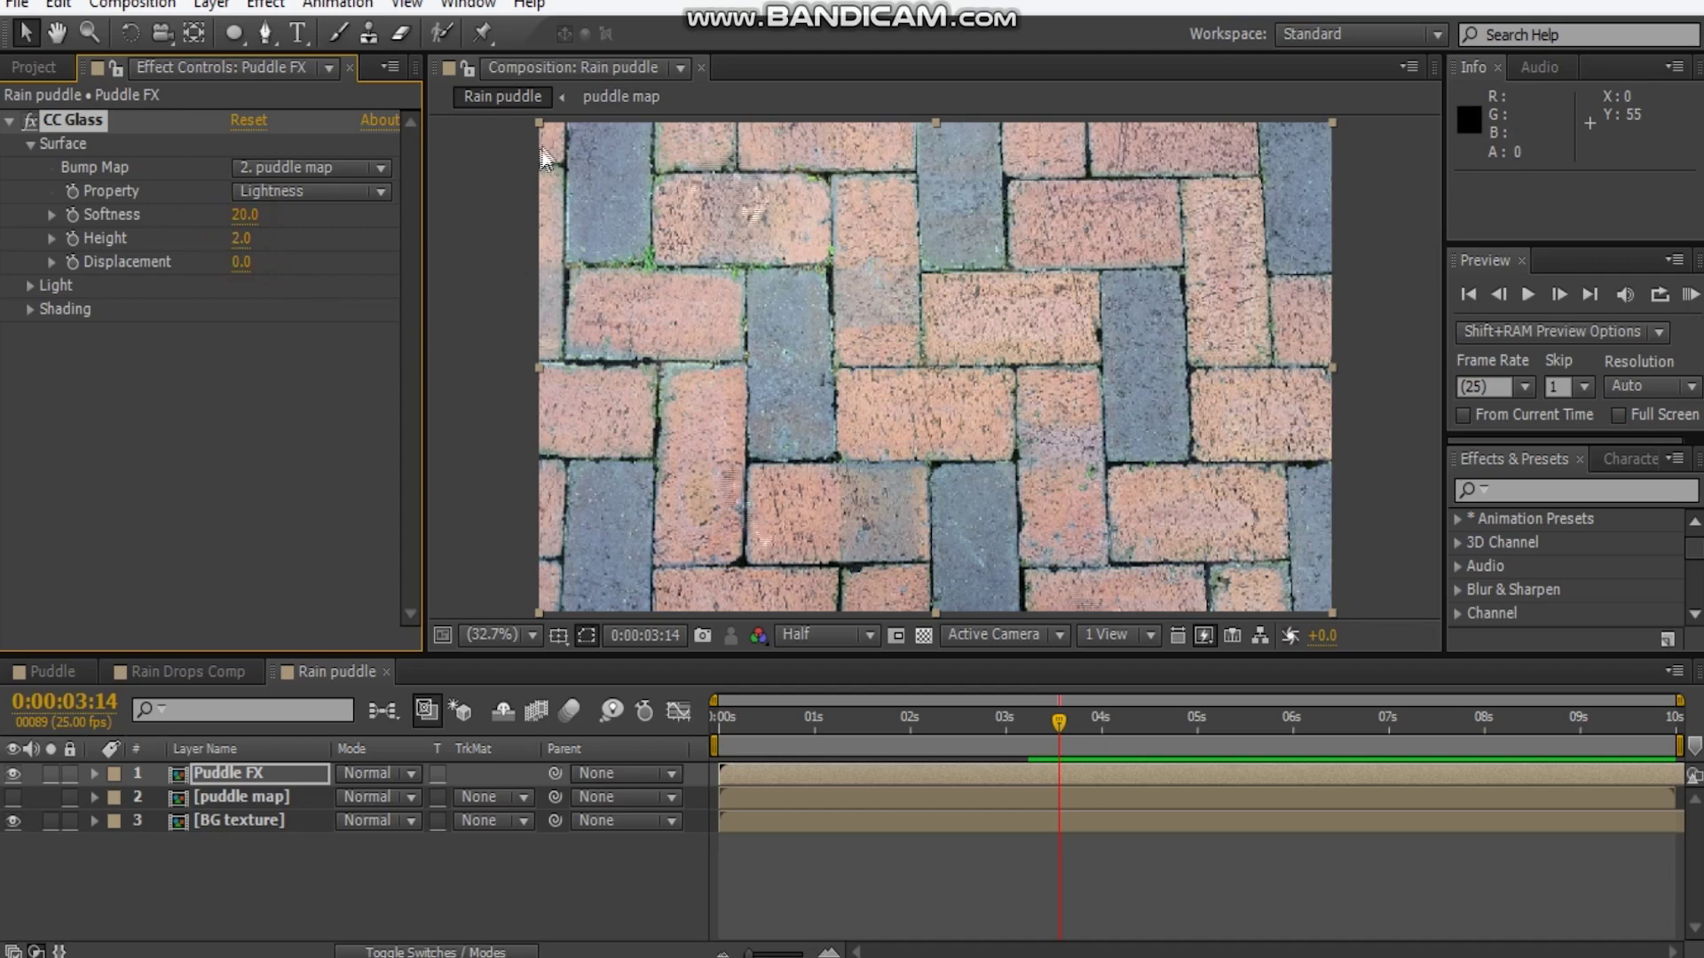
# Add a Set Matte effect to the Puddle FX layer that takes its matte from the Luminance of the puddle map layer
pyautogui.rightClick(153, 444)
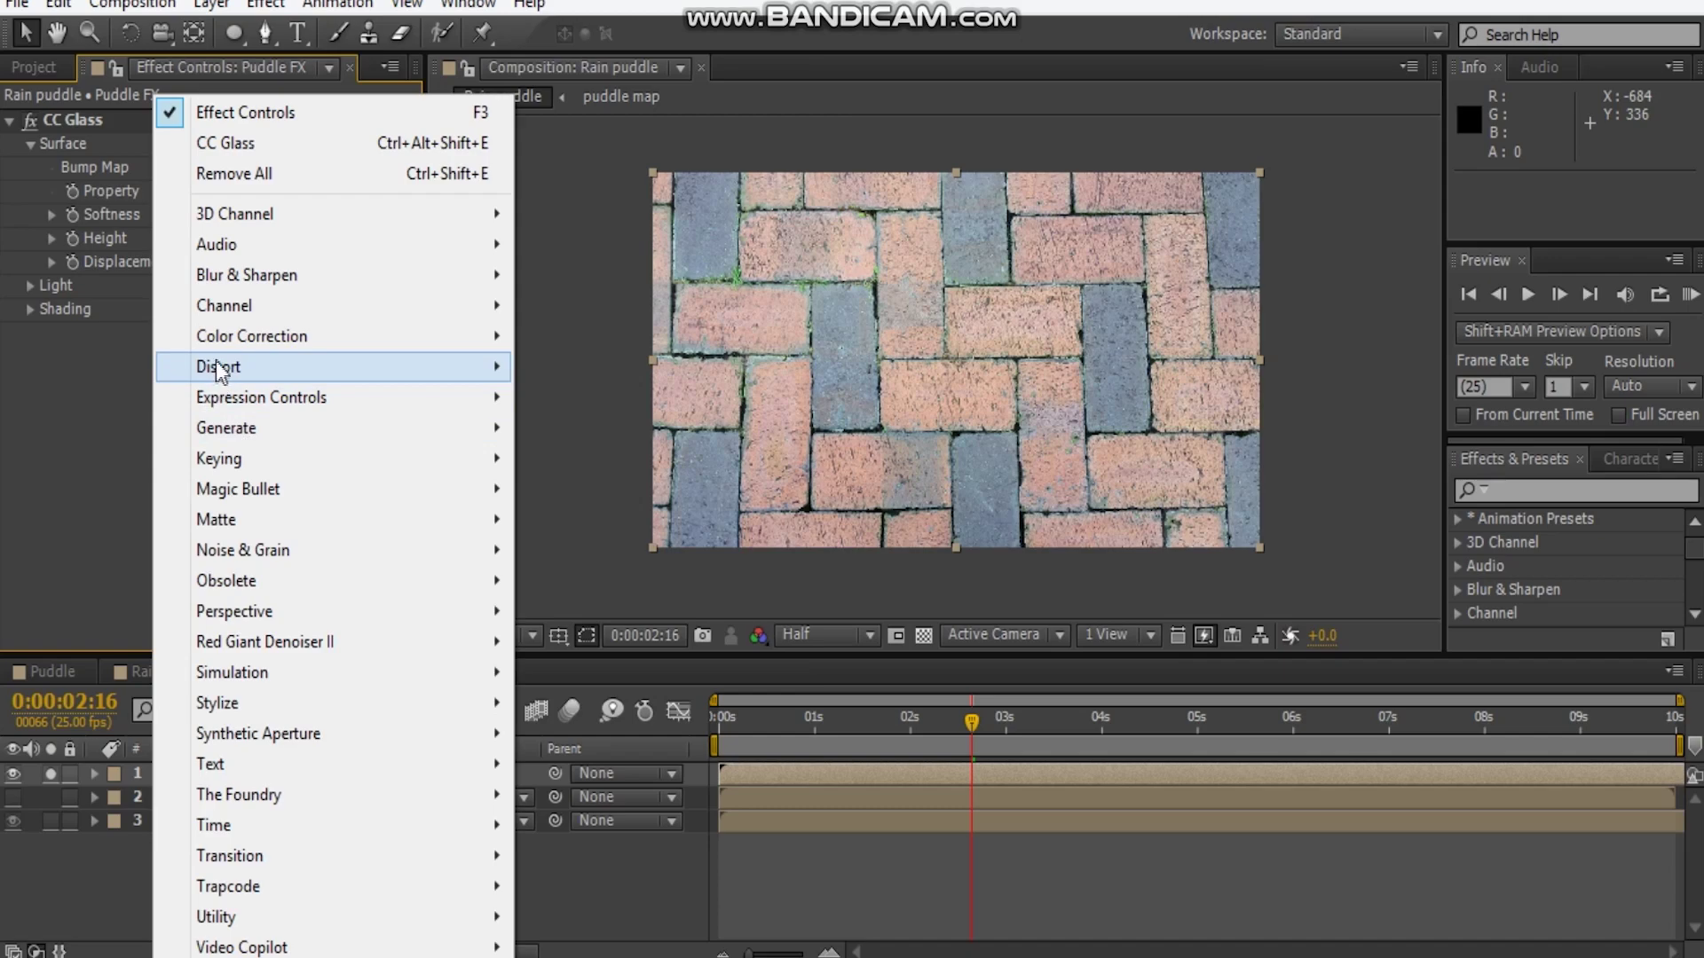
pyautogui.click(238, 306)
pyautogui.click(582, 610)
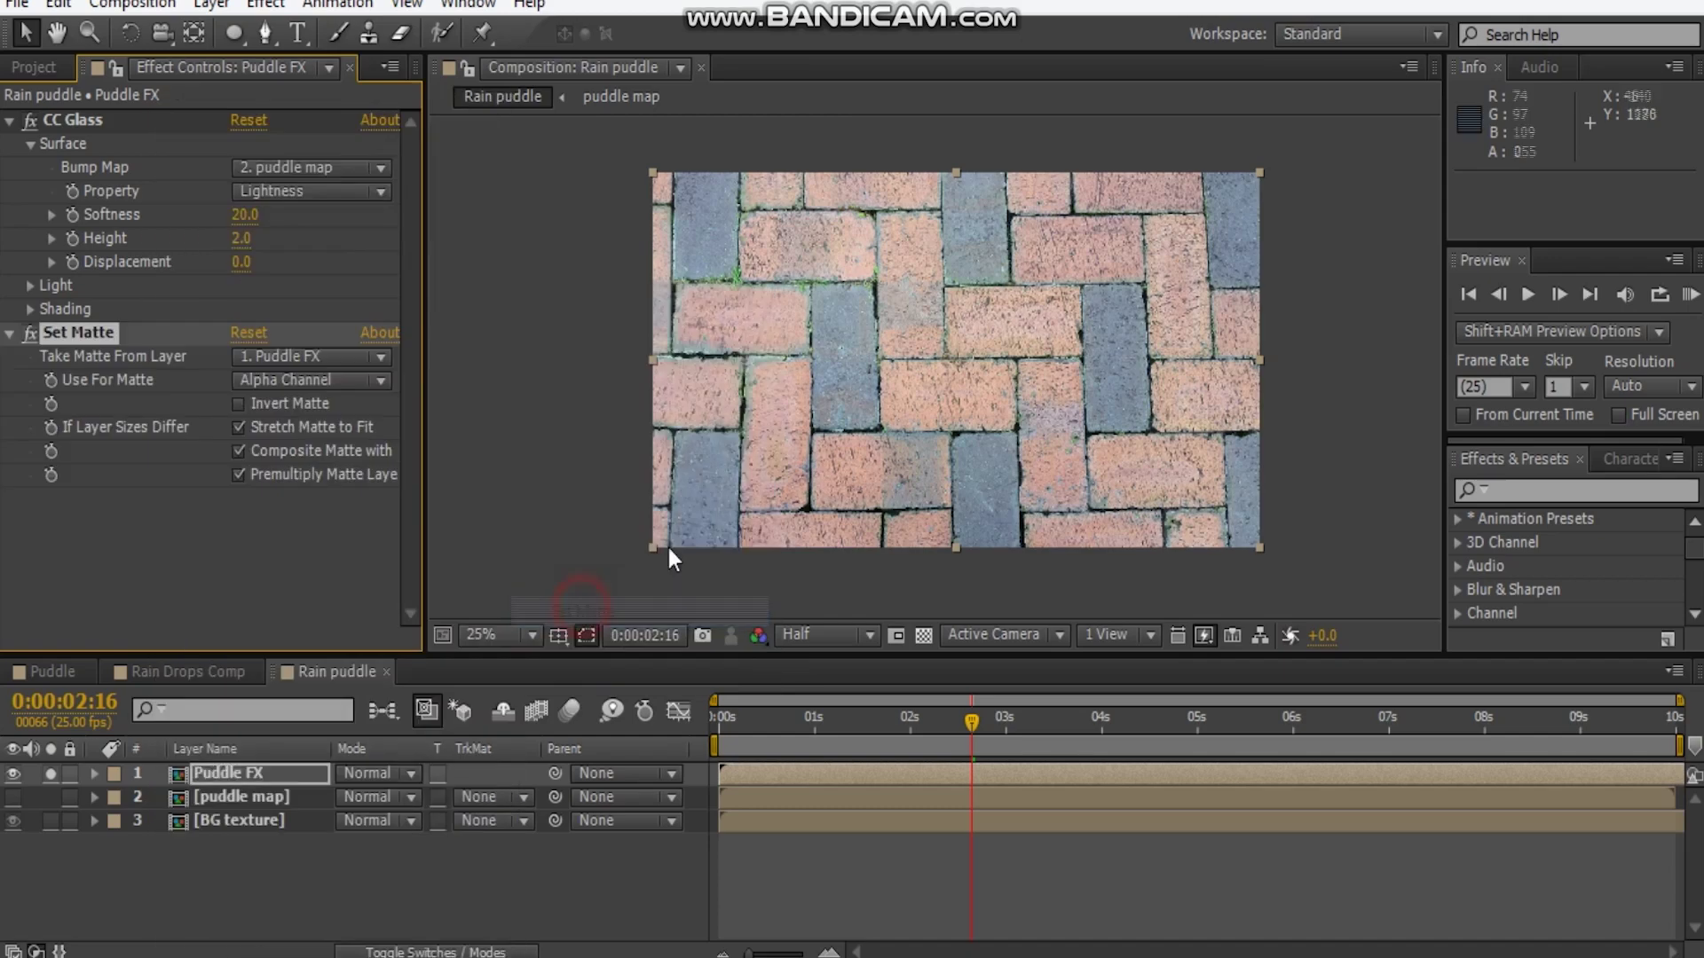
pyautogui.click(254, 381)
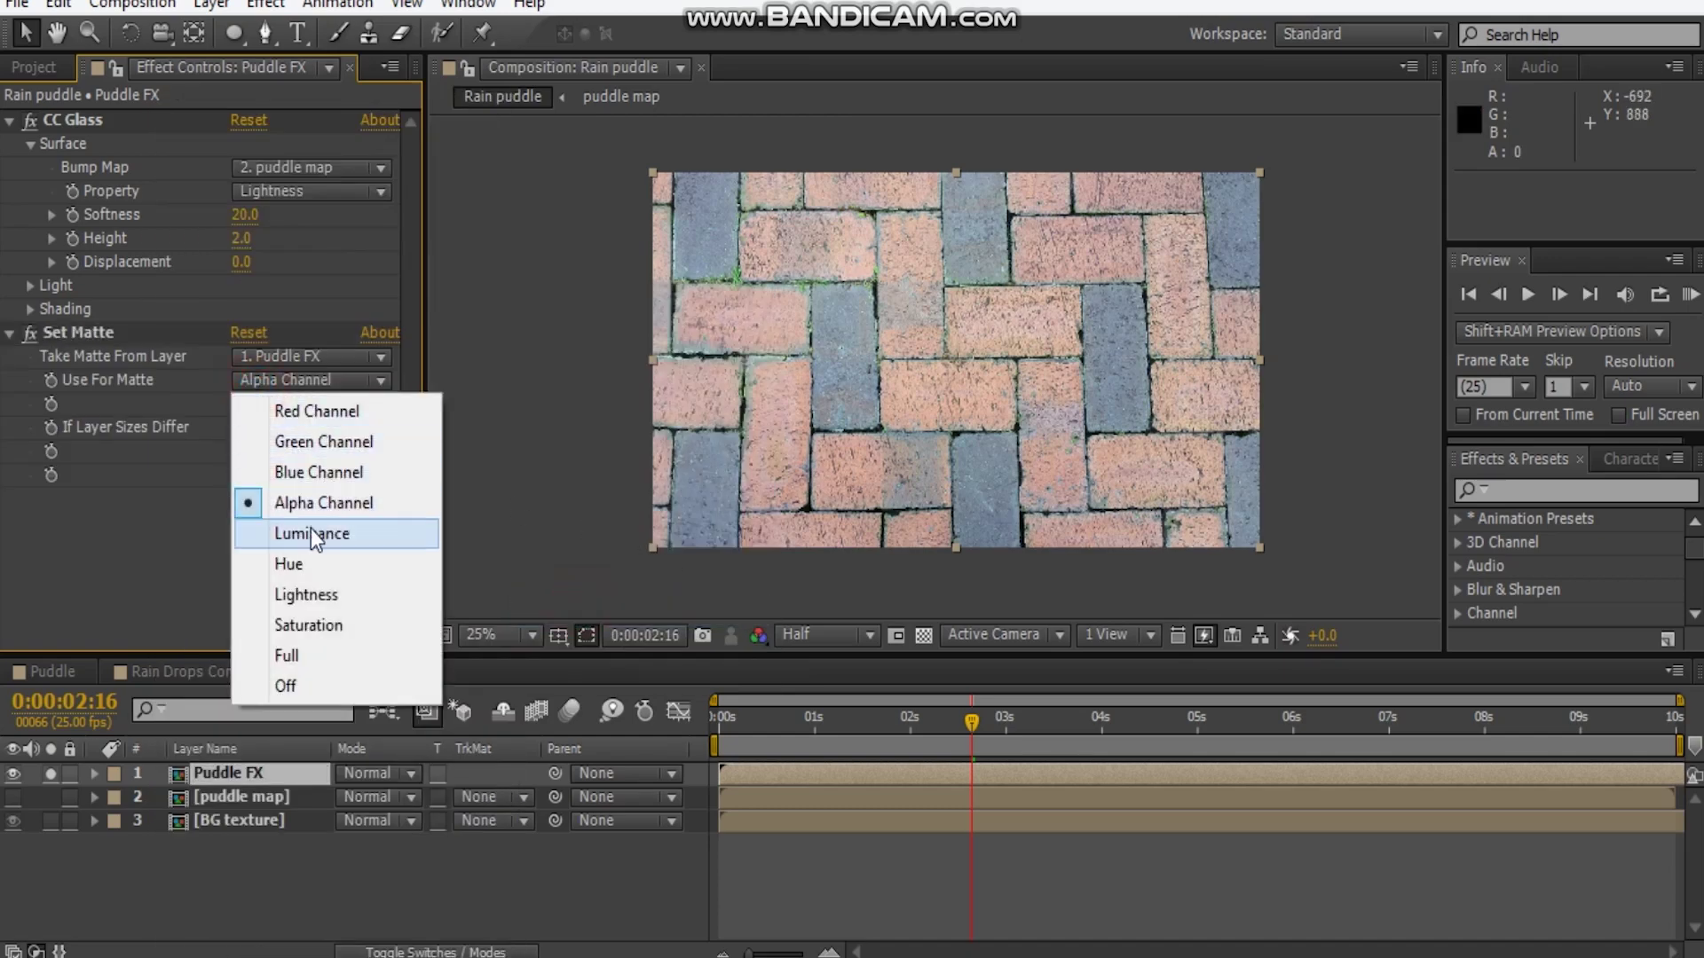
pyautogui.click(321, 536)
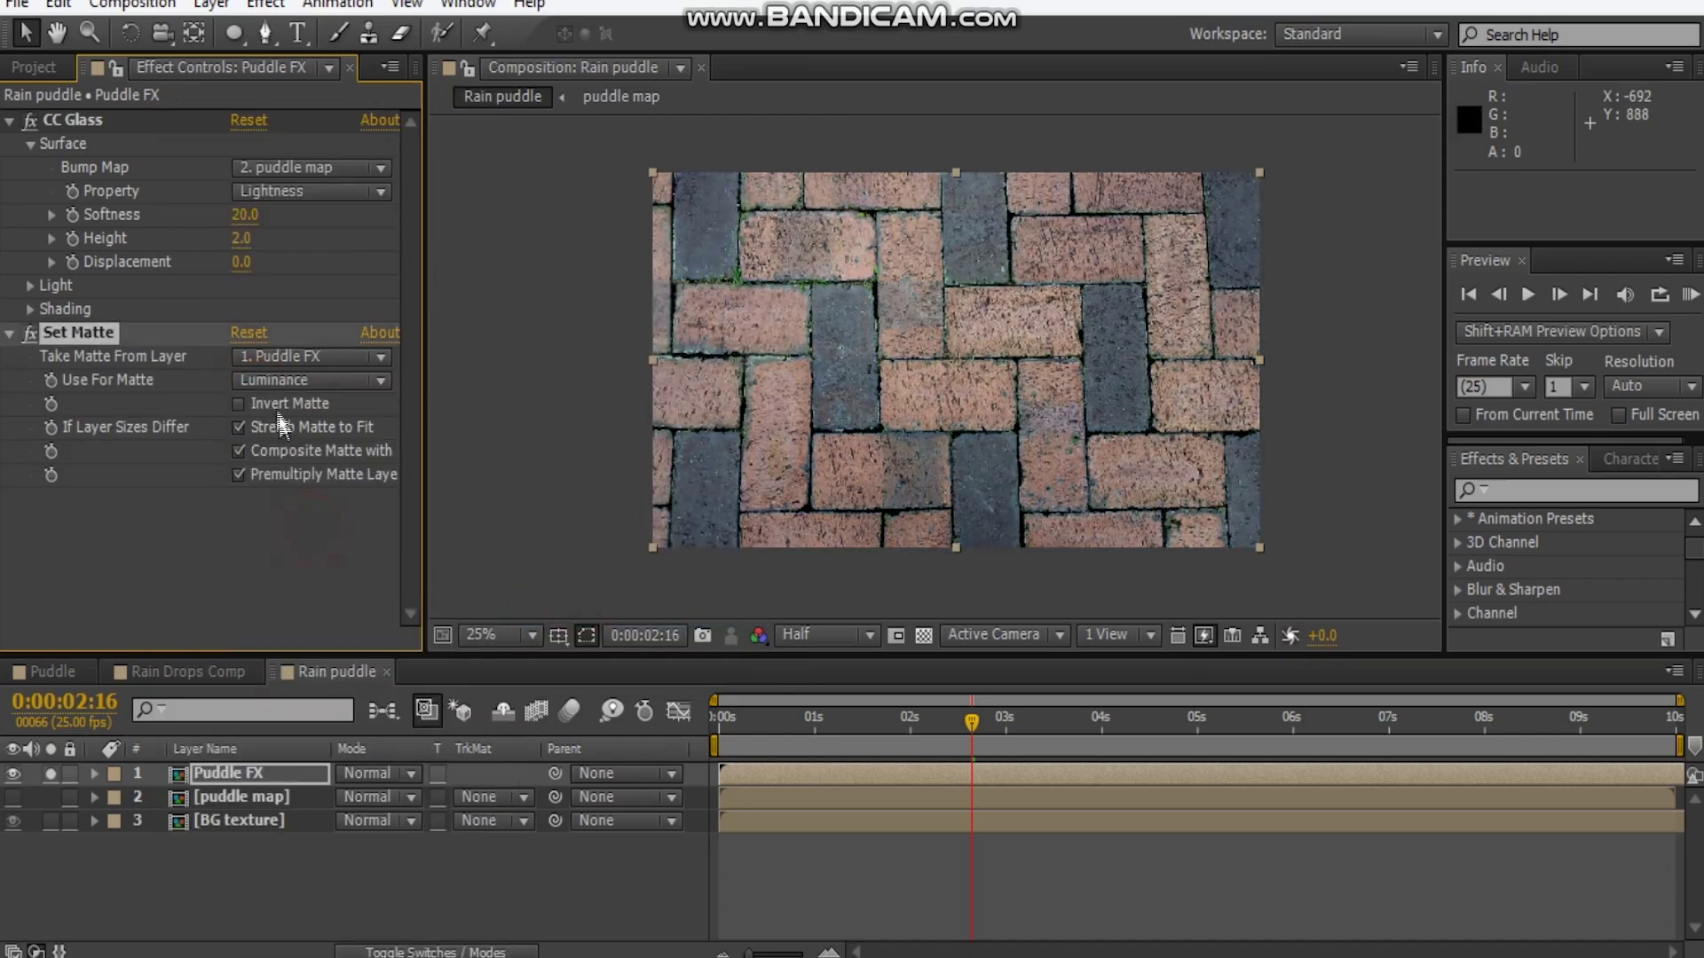
pyautogui.click(302, 356)
pyautogui.click(407, 461)
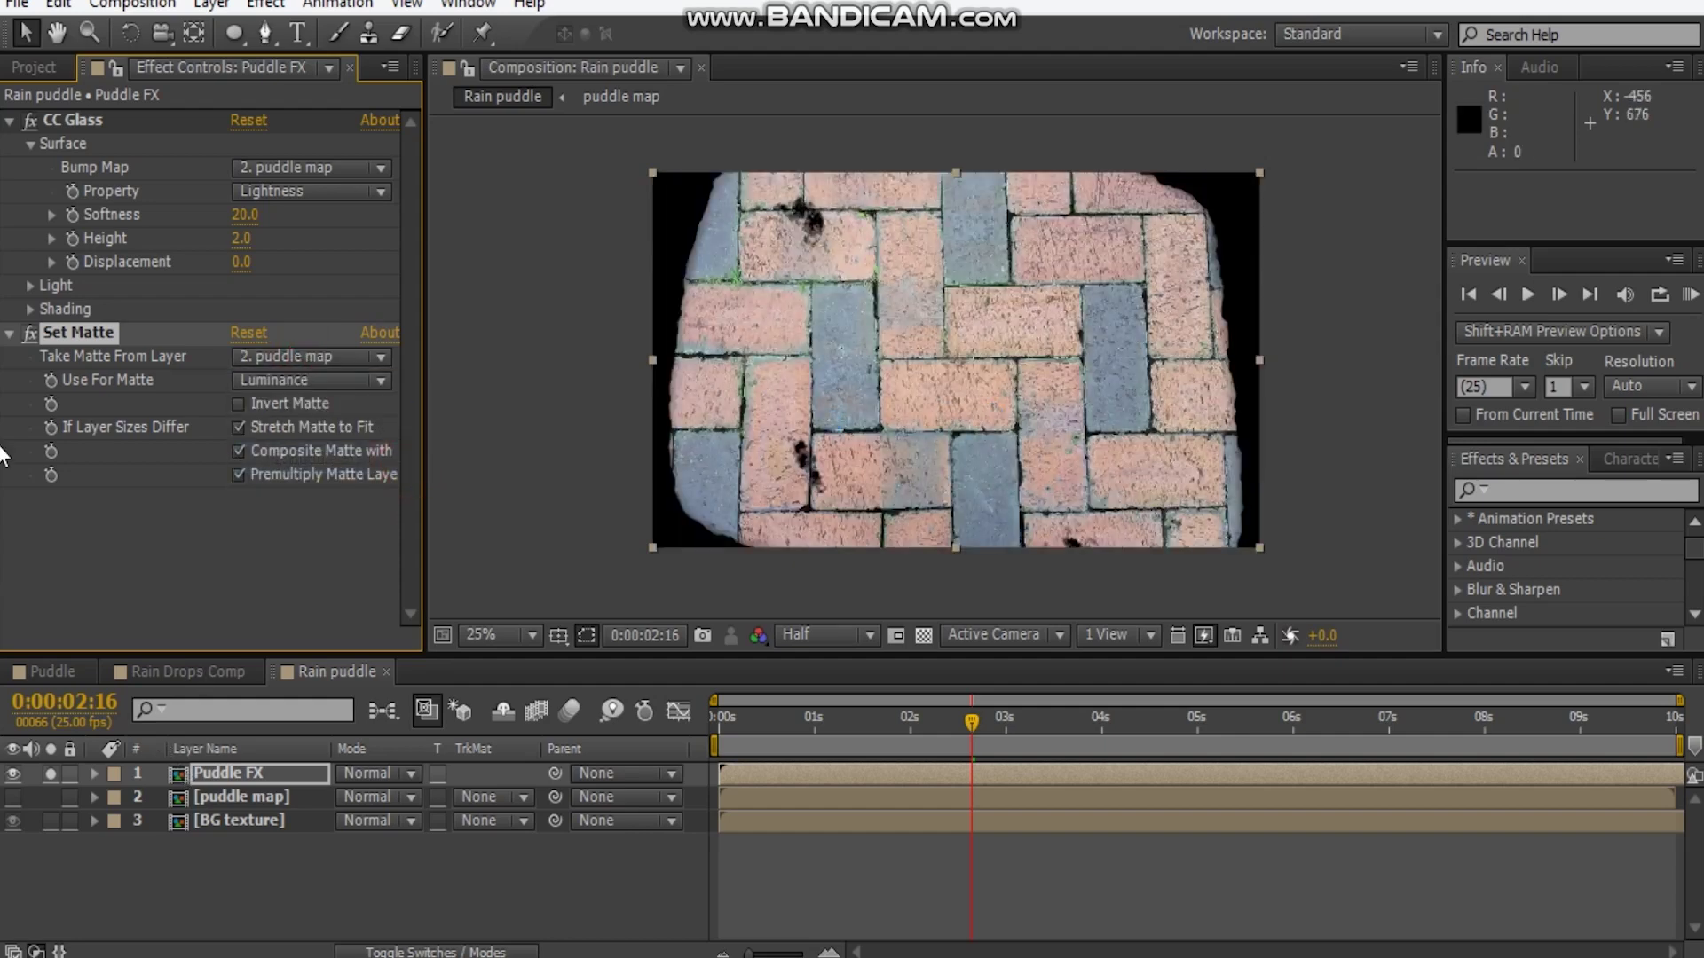
pyautogui.click(20, 336)
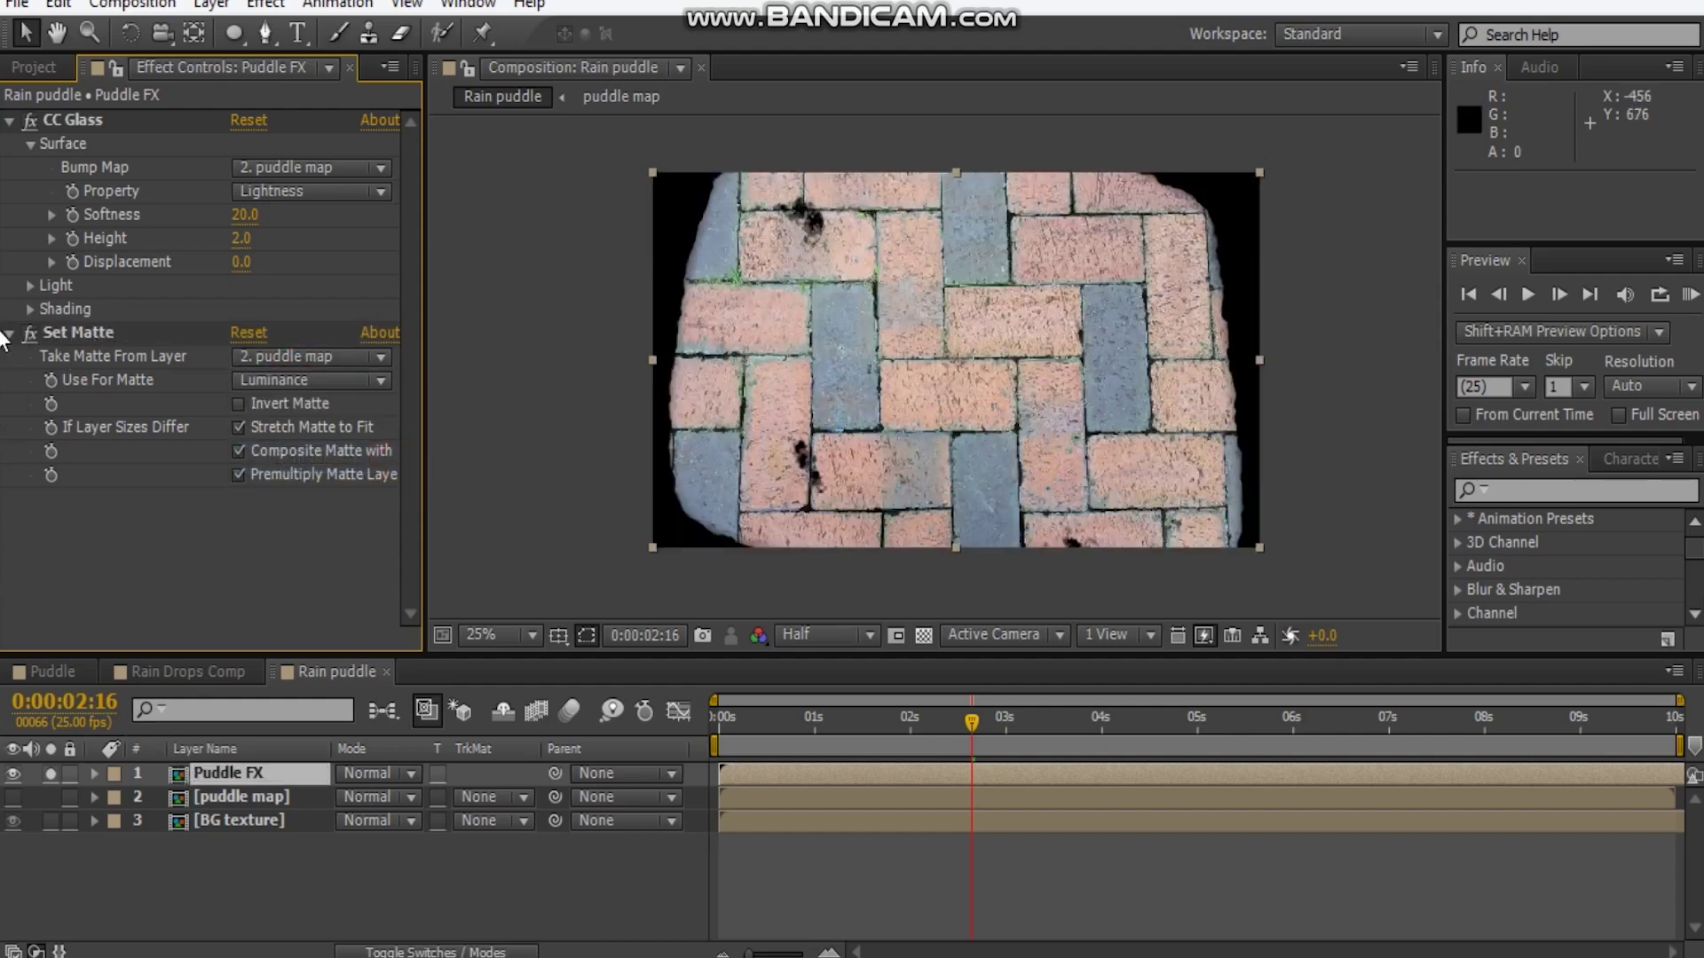
pyautogui.click(11, 332)
pyautogui.click(10, 120)
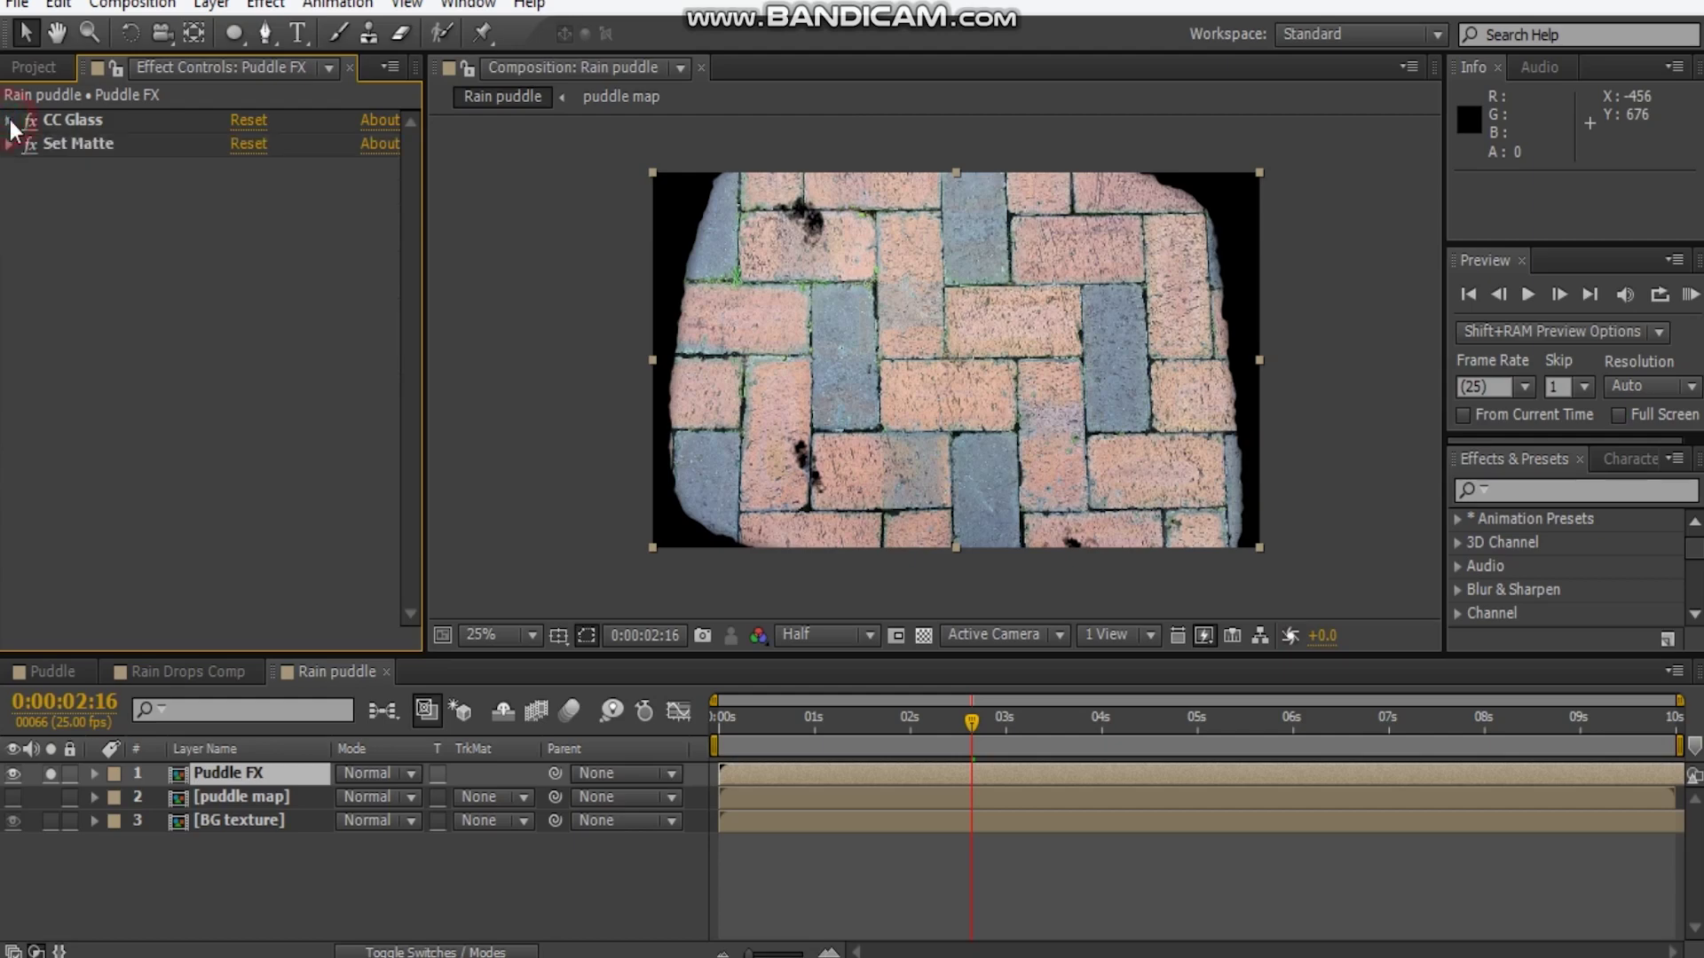
# Add a Curves effect to the Puddle FX layer and bend the RGB curve downward to darken the wet bricks
pyautogui.rightClick(29, 338)
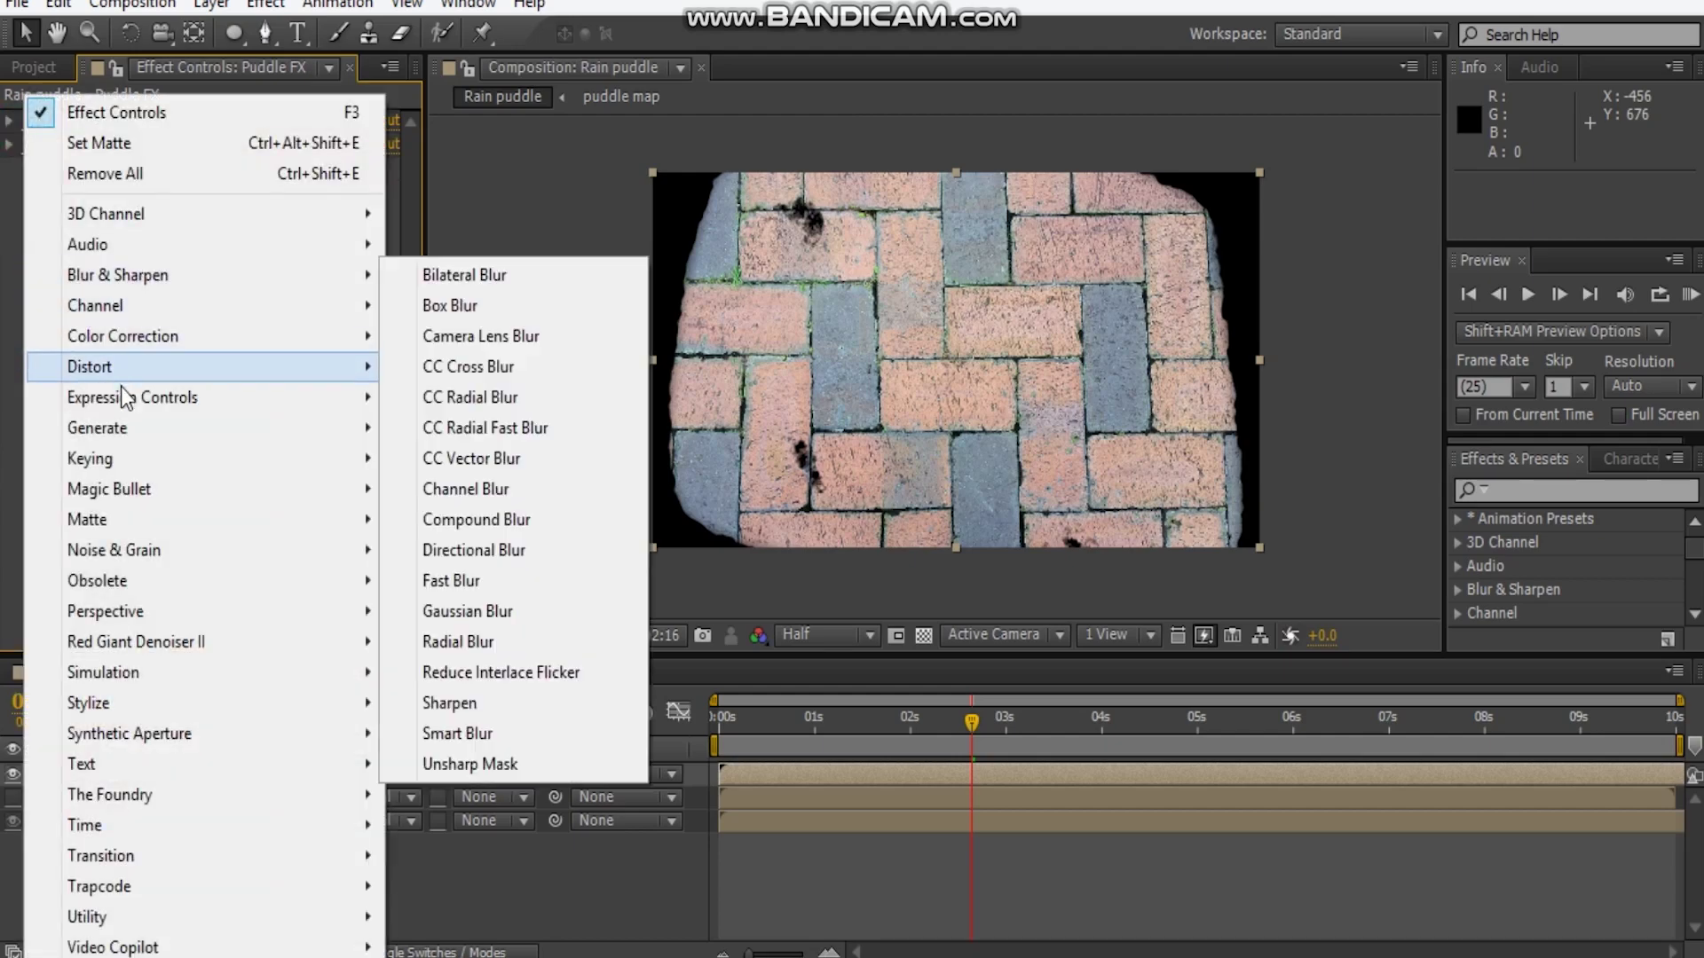
pyautogui.click(236, 336)
pyautogui.click(502, 586)
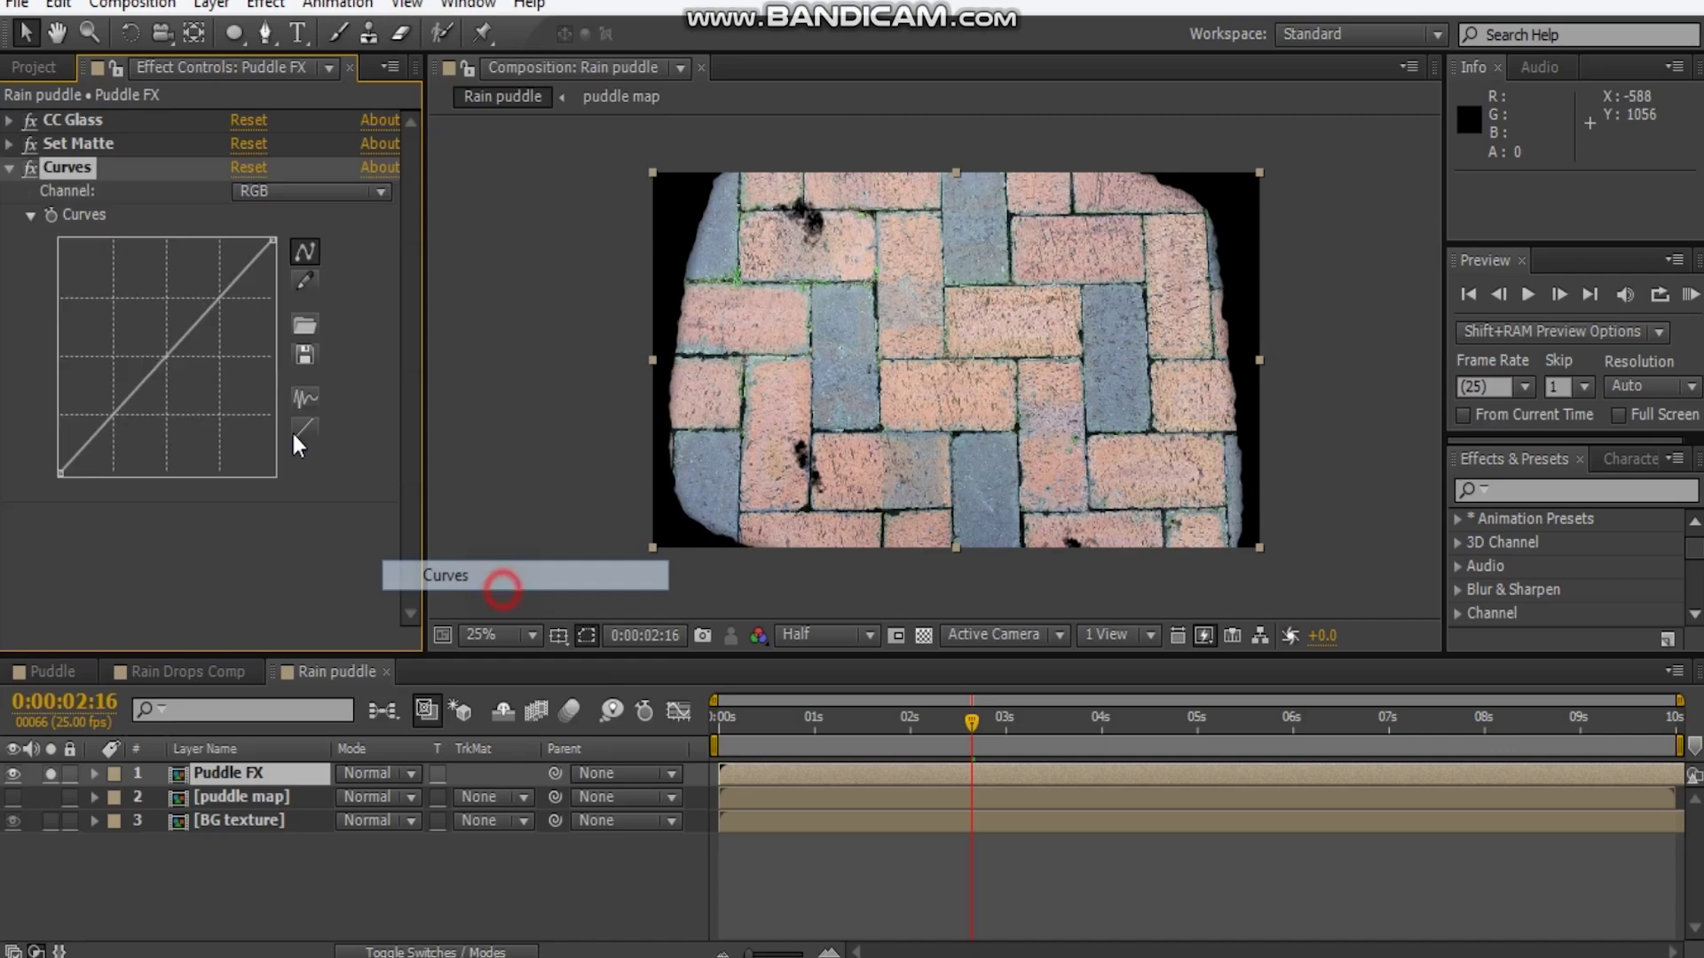
pyautogui.moveTo(142, 383); pyautogui.dragTo(160, 414)
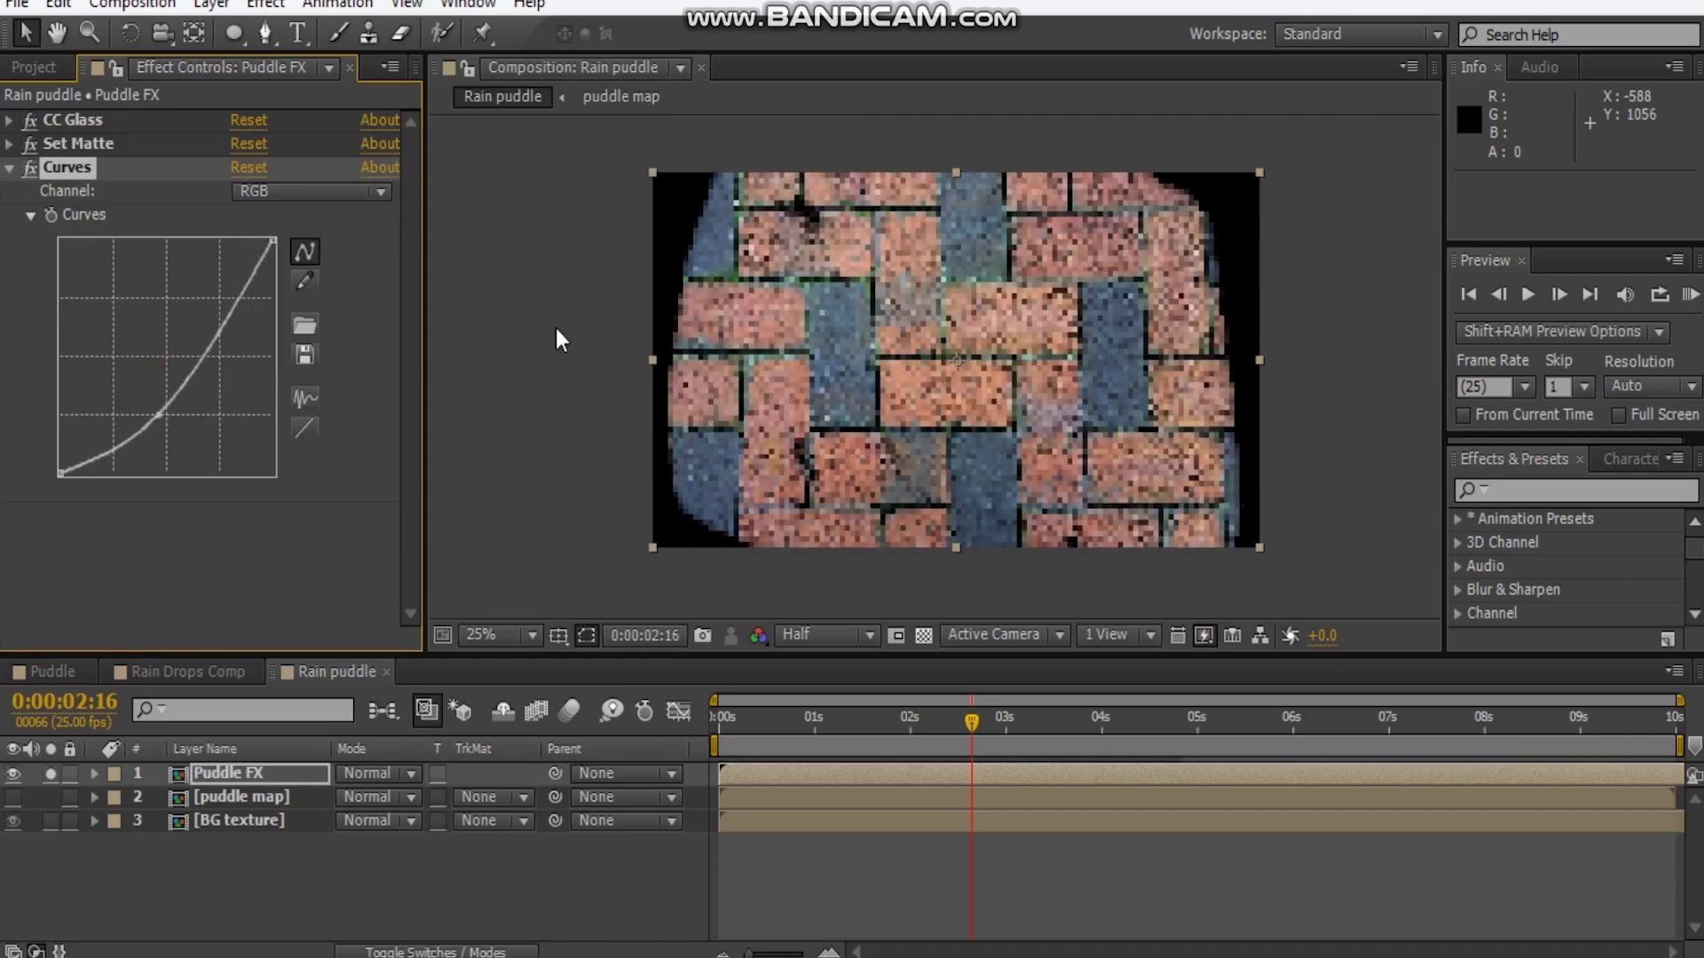
pyautogui.click(8, 171)
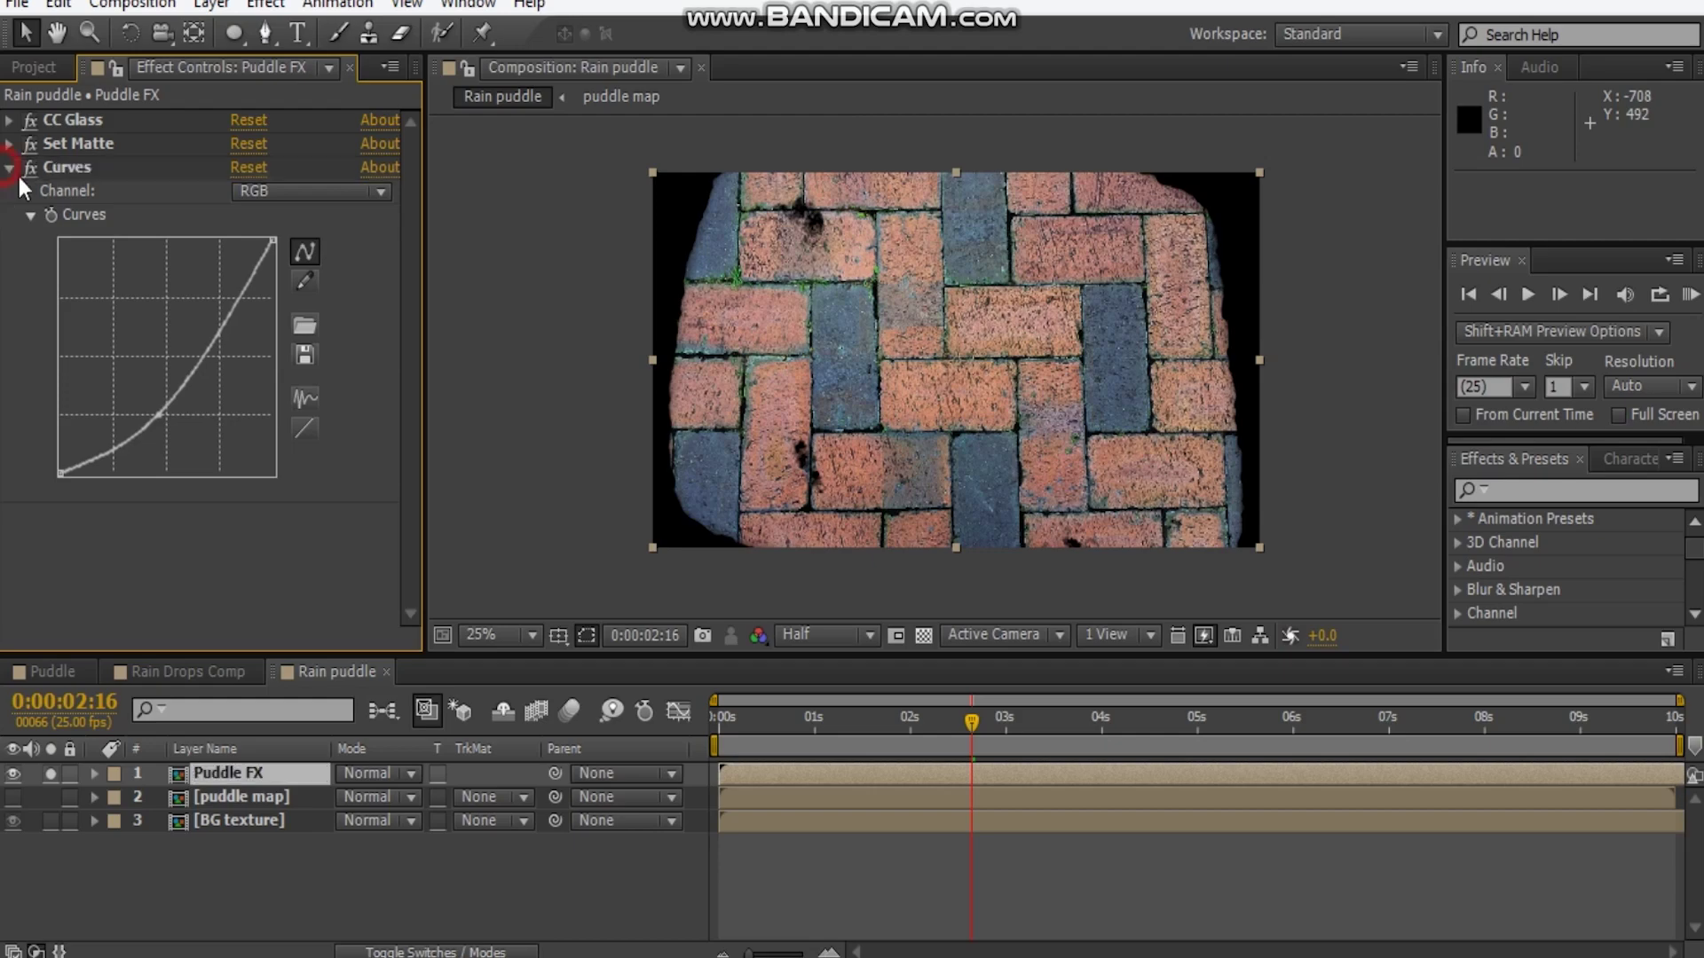
# Apply the Turbulent Displace effect to the Puddle FX layer
pyautogui.rightClick(160, 390)
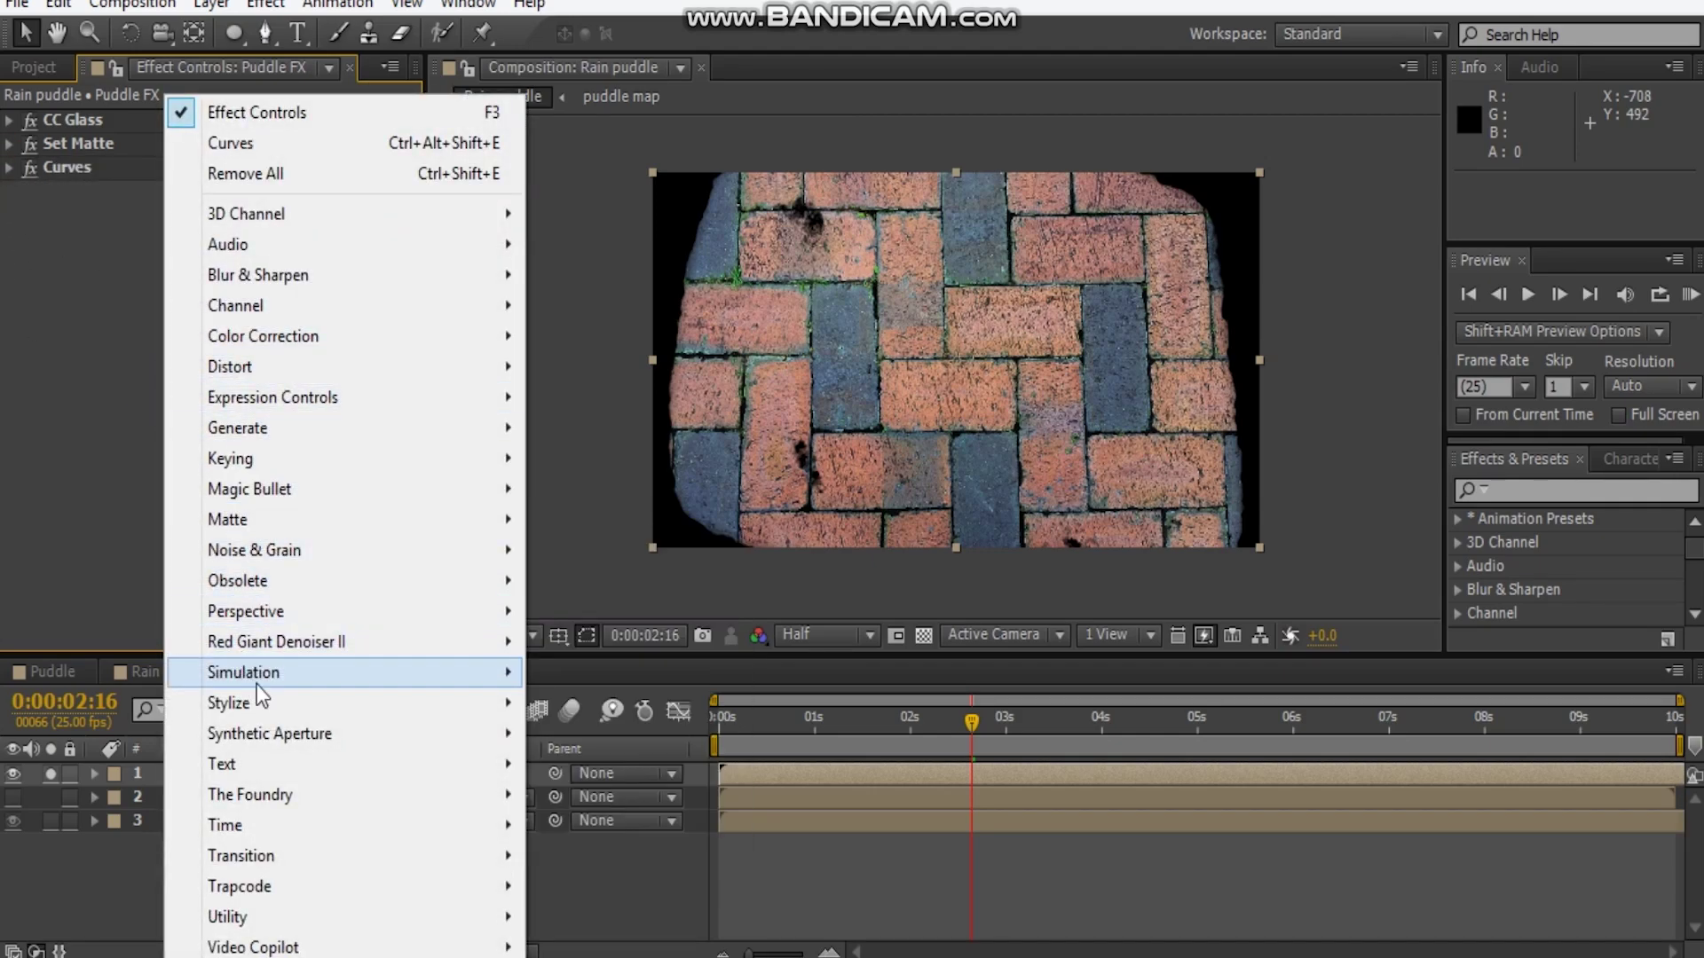
pyautogui.moveTo(284, 367)
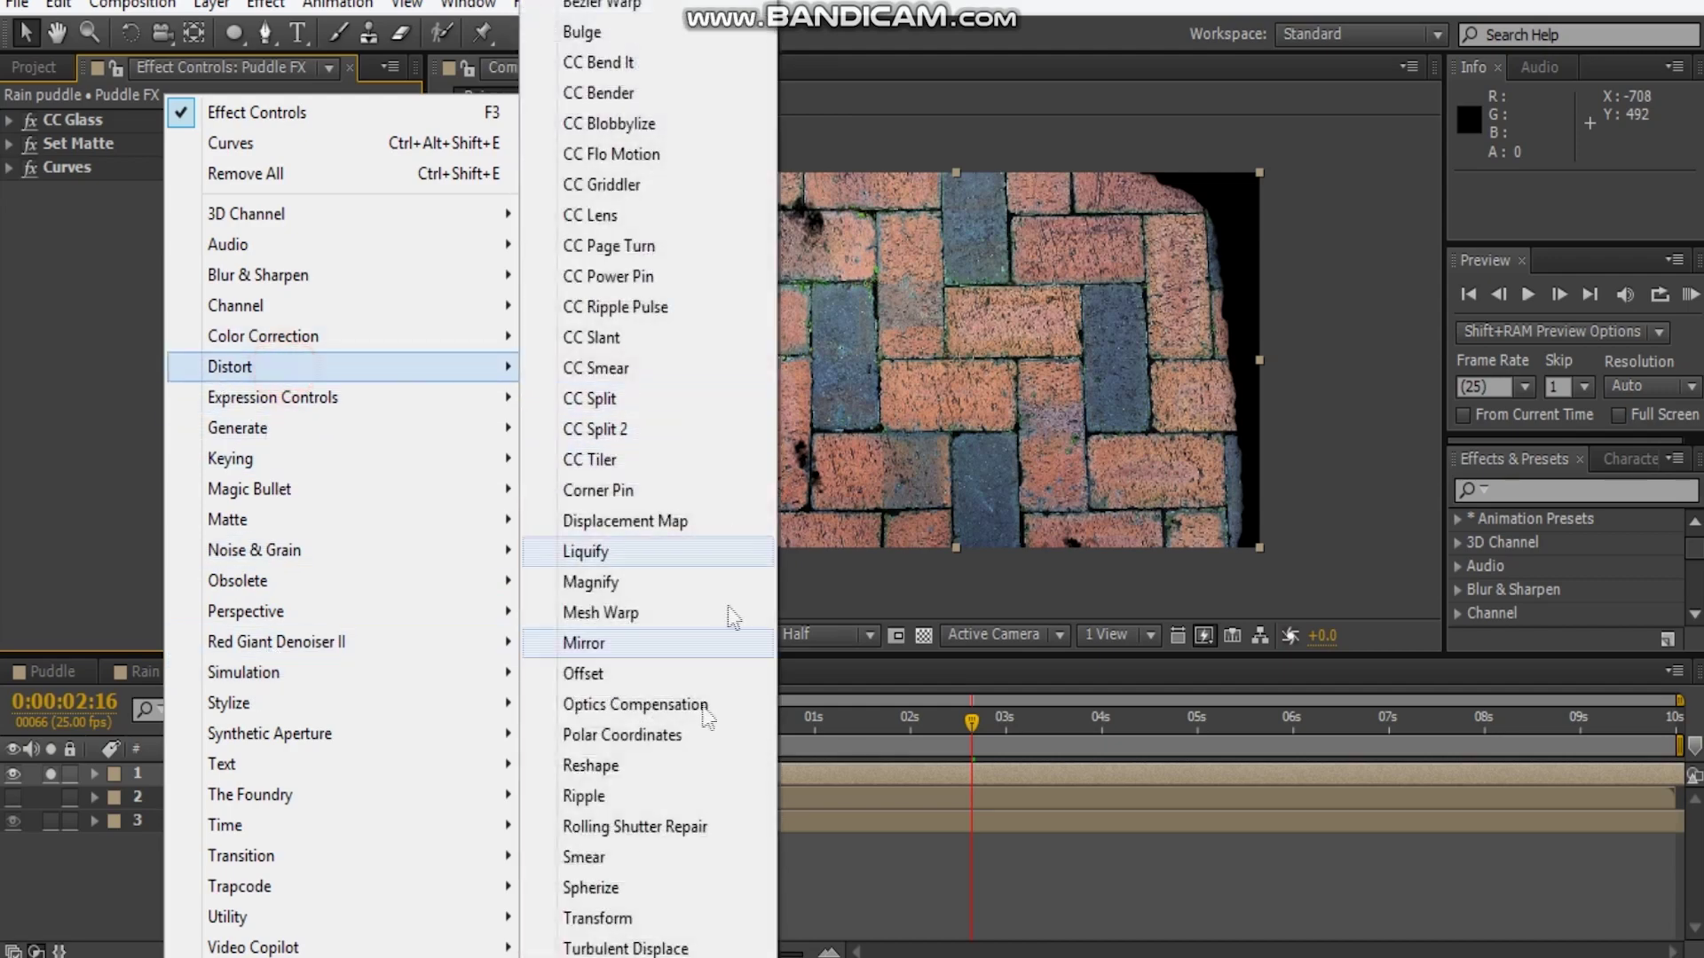
pyautogui.click(652, 948)
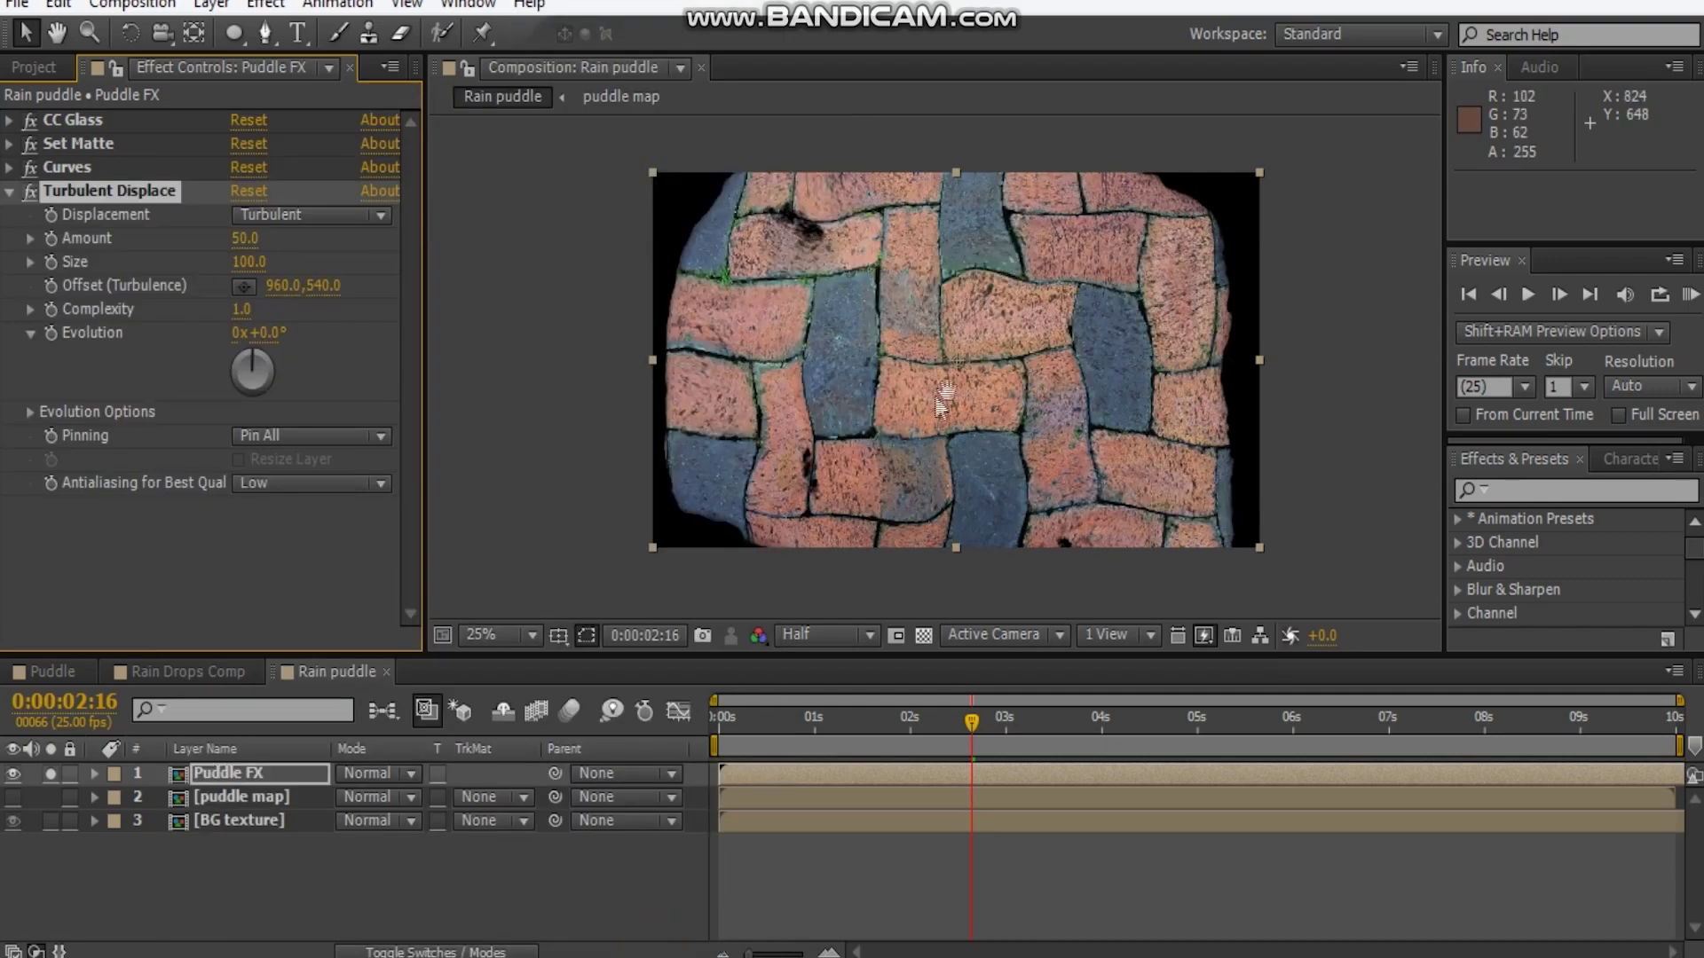
# Set the Turbulent Displace Size to 18 and Amount to 10
pyautogui.moveTo(930, 402); pyautogui.dragTo(964, 394)
pyautogui.scroll(2, 964, 394)
pyautogui.moveTo(246, 262); pyautogui.dragTo(131, 265)
pyautogui.moveTo(238, 251); pyautogui.dragTo(195, 247)
pyautogui.moveTo(1019, 355); pyautogui.dragTo(803, 350)
pyautogui.click(33, 194)
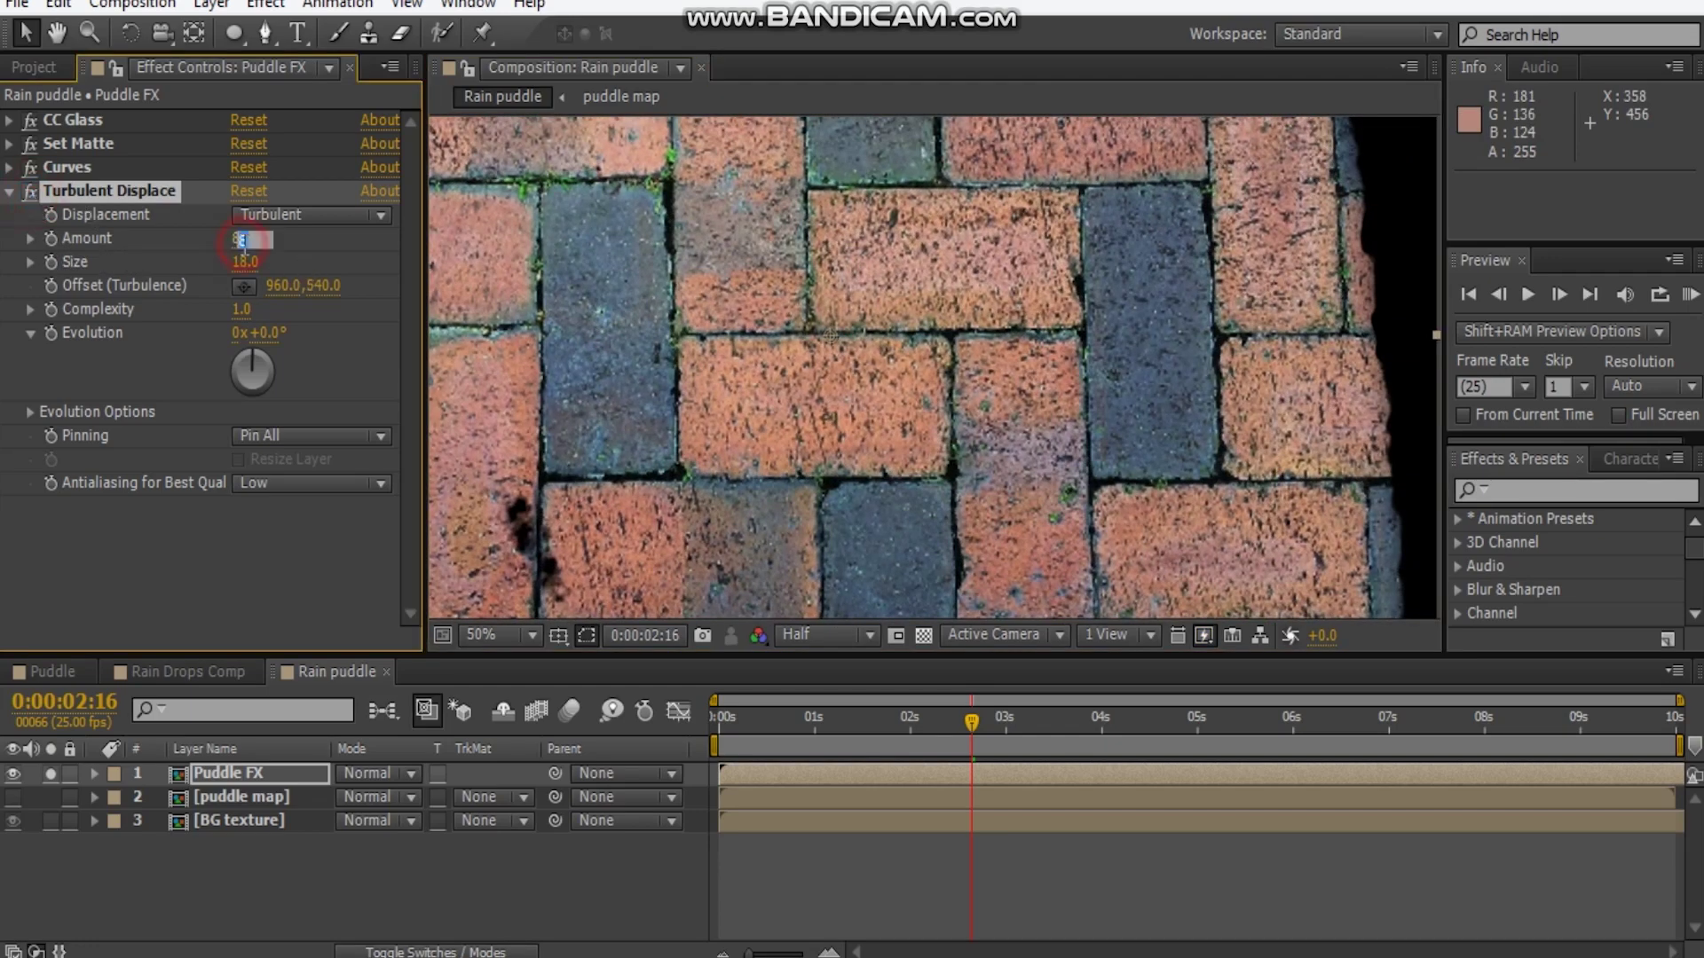
pyautogui.write('10')
pyautogui.press('Return')
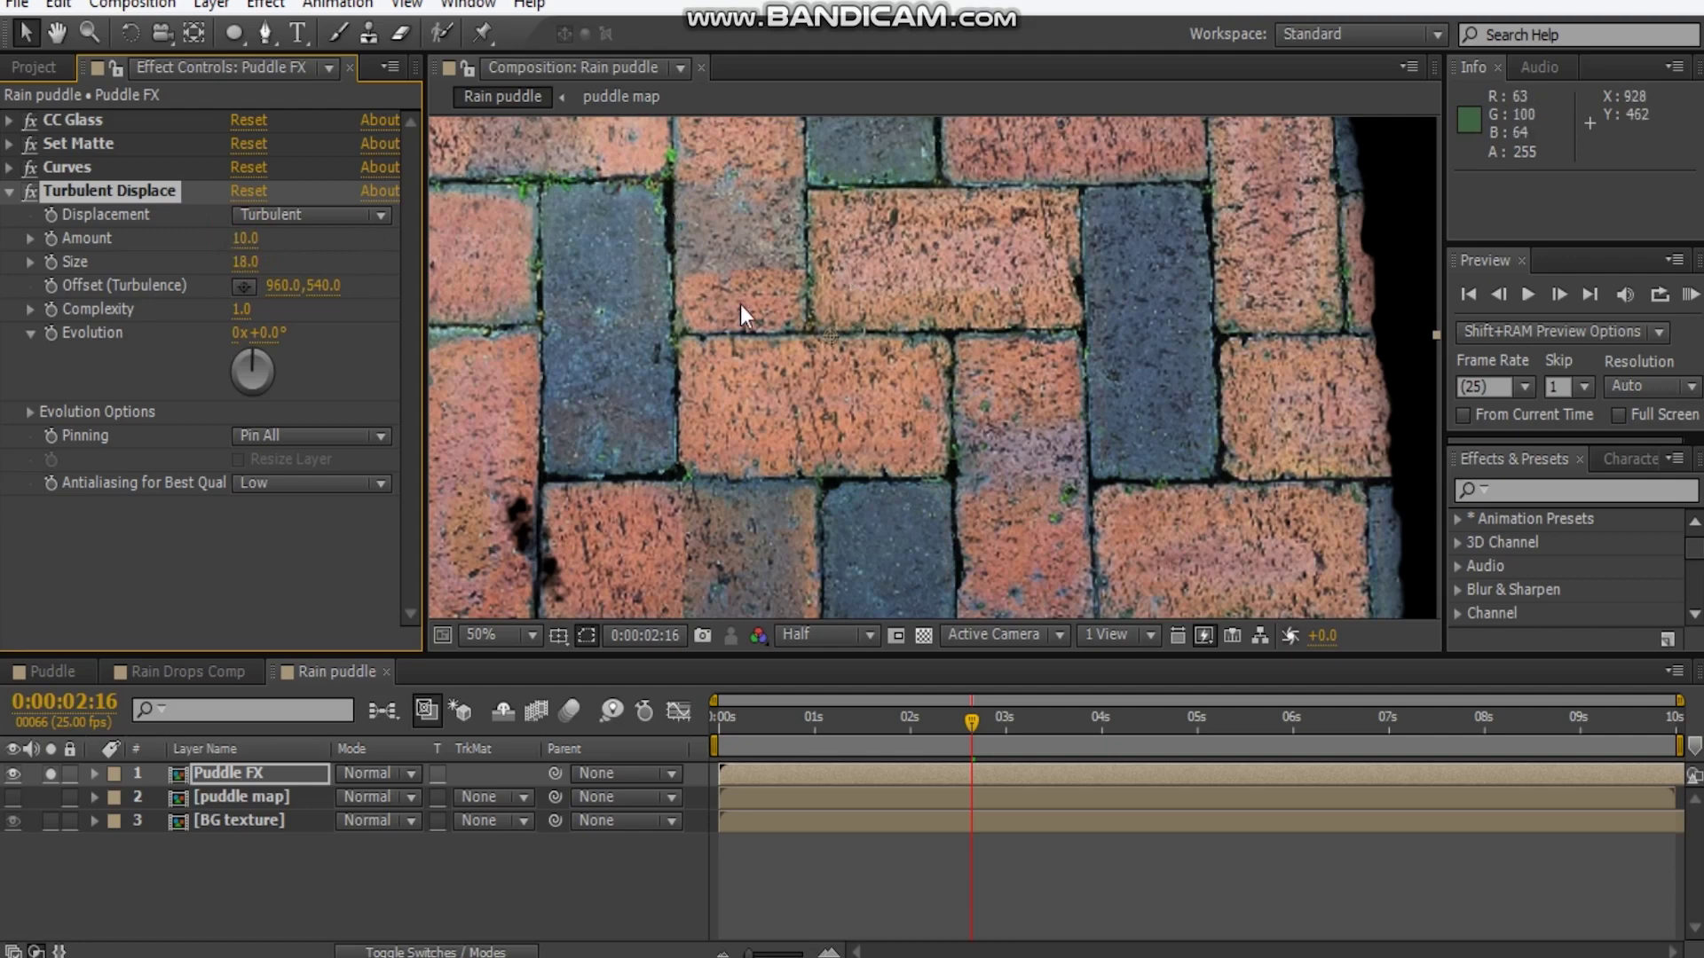
# Turn off solo for the Puddle FX layer and scrub from the start to 0:00:02:04 to inspect the puddle edge
pyautogui.moveTo(715, 310); pyautogui.dragTo(764, 339)
pyautogui.press('Home')
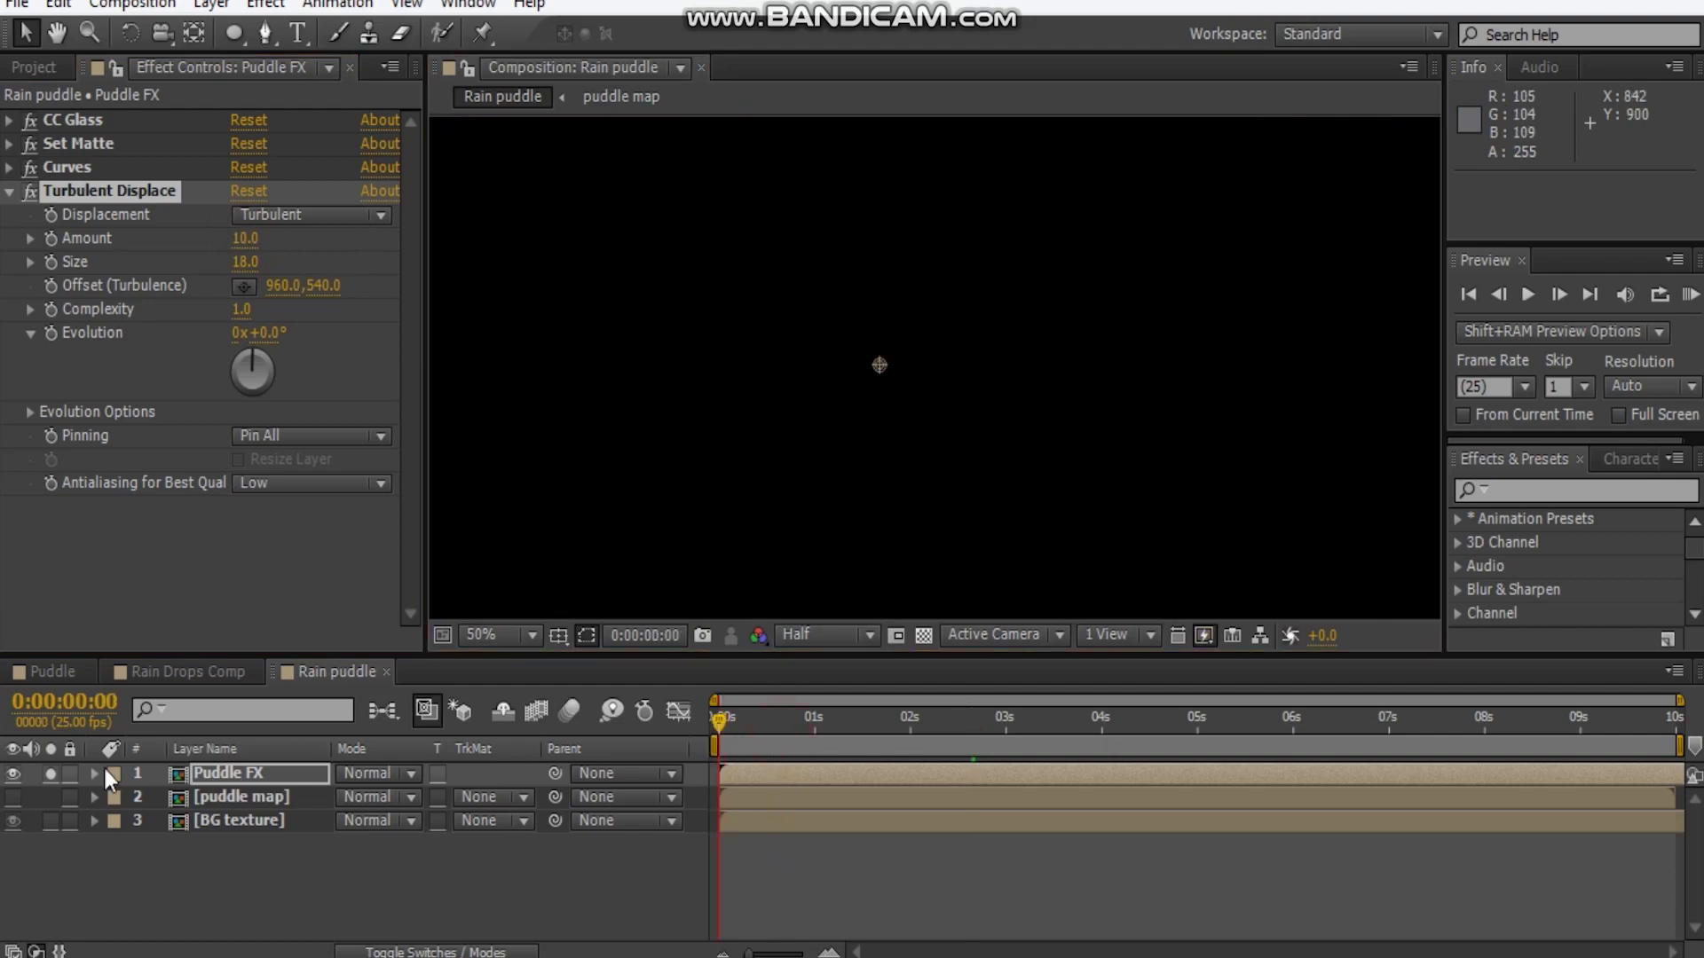
pyautogui.click(51, 773)
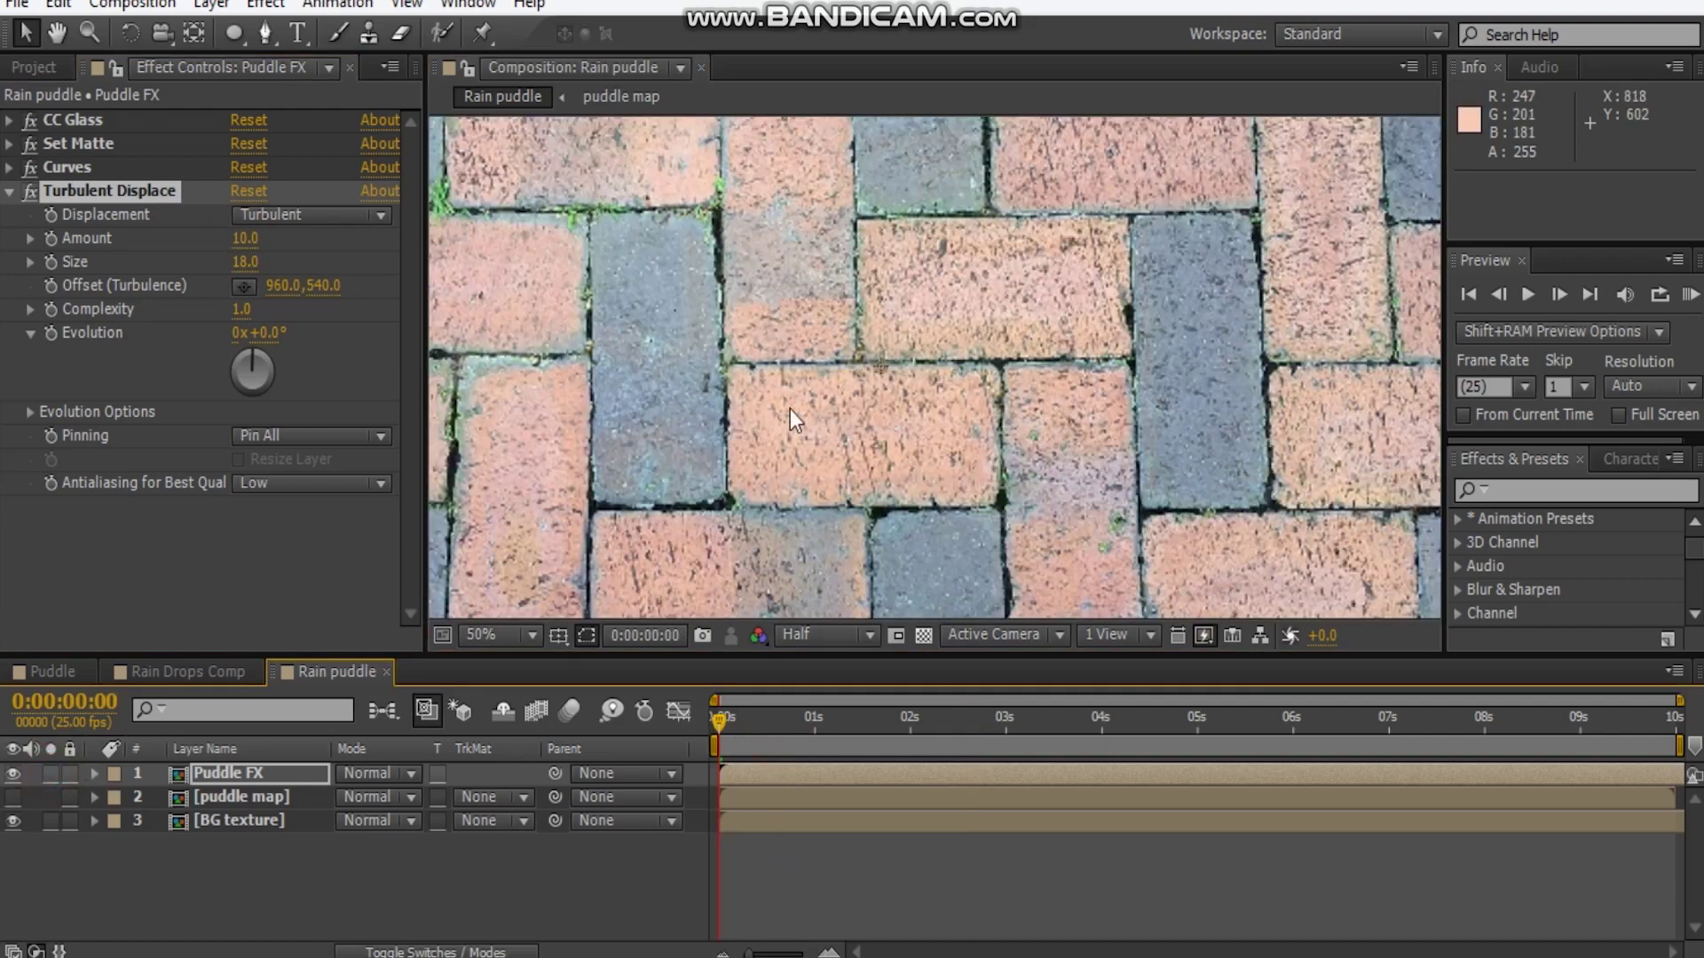
pyautogui.press(',')
pyautogui.press(',')
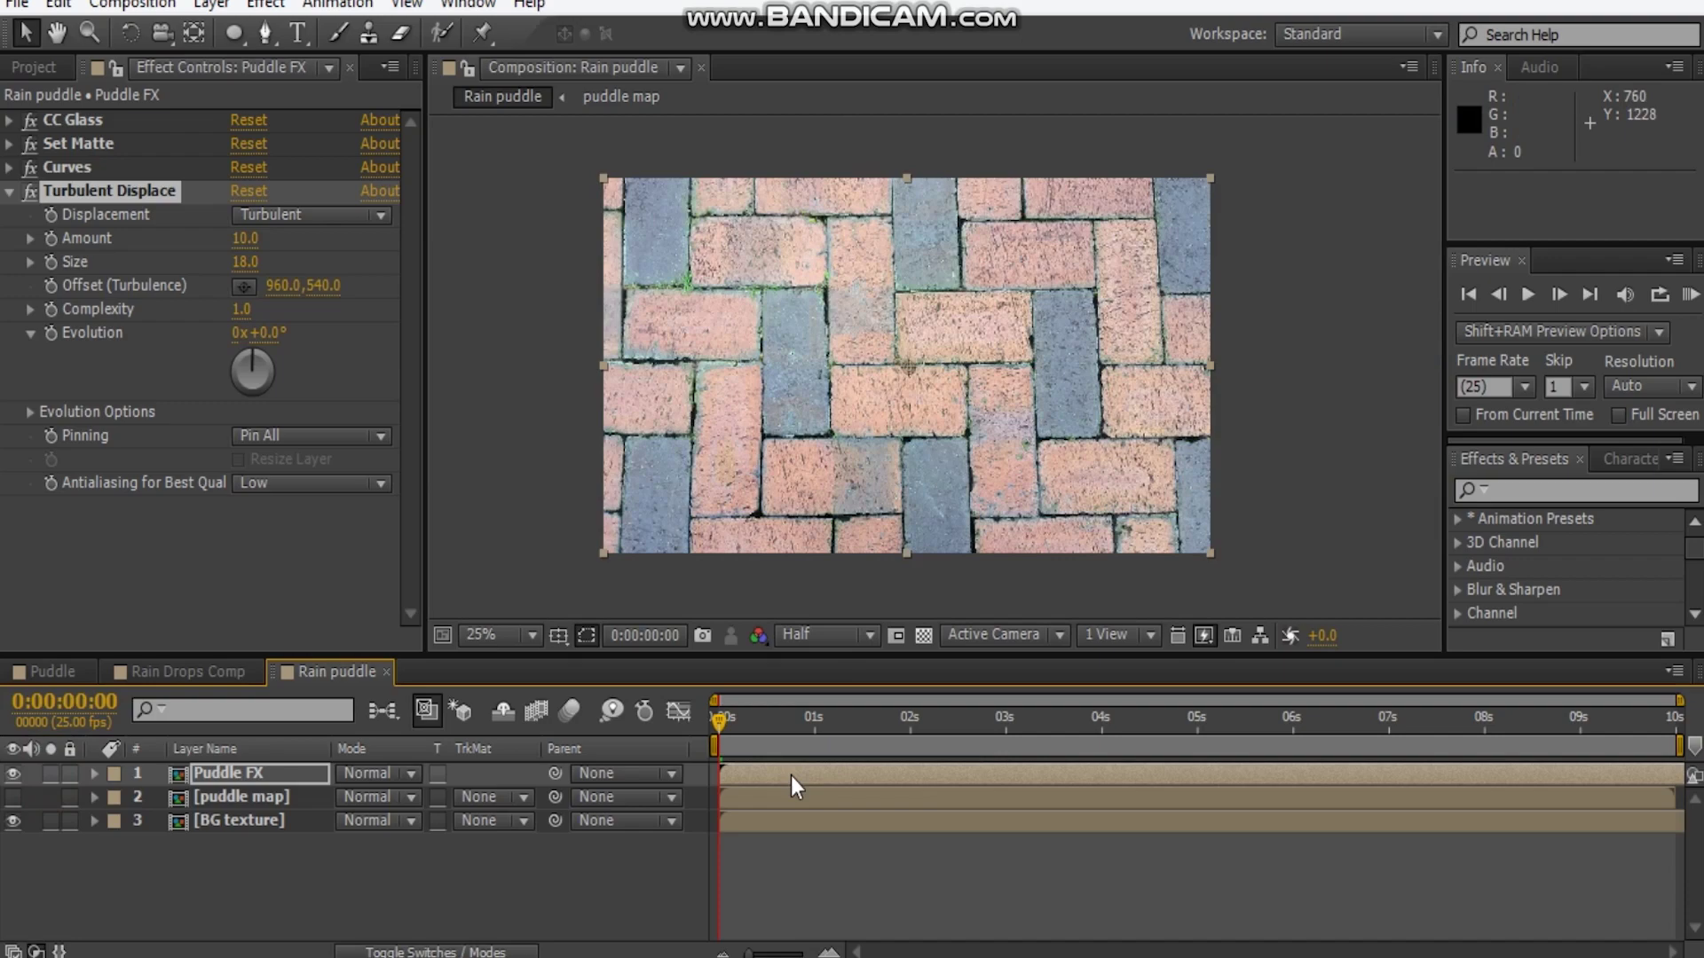
pyautogui.moveTo(720, 722); pyautogui.dragTo(926, 722)
pyautogui.moveTo(971, 294); pyautogui.dragTo(941, 378)
pyautogui.scroll(2, 941, 378)
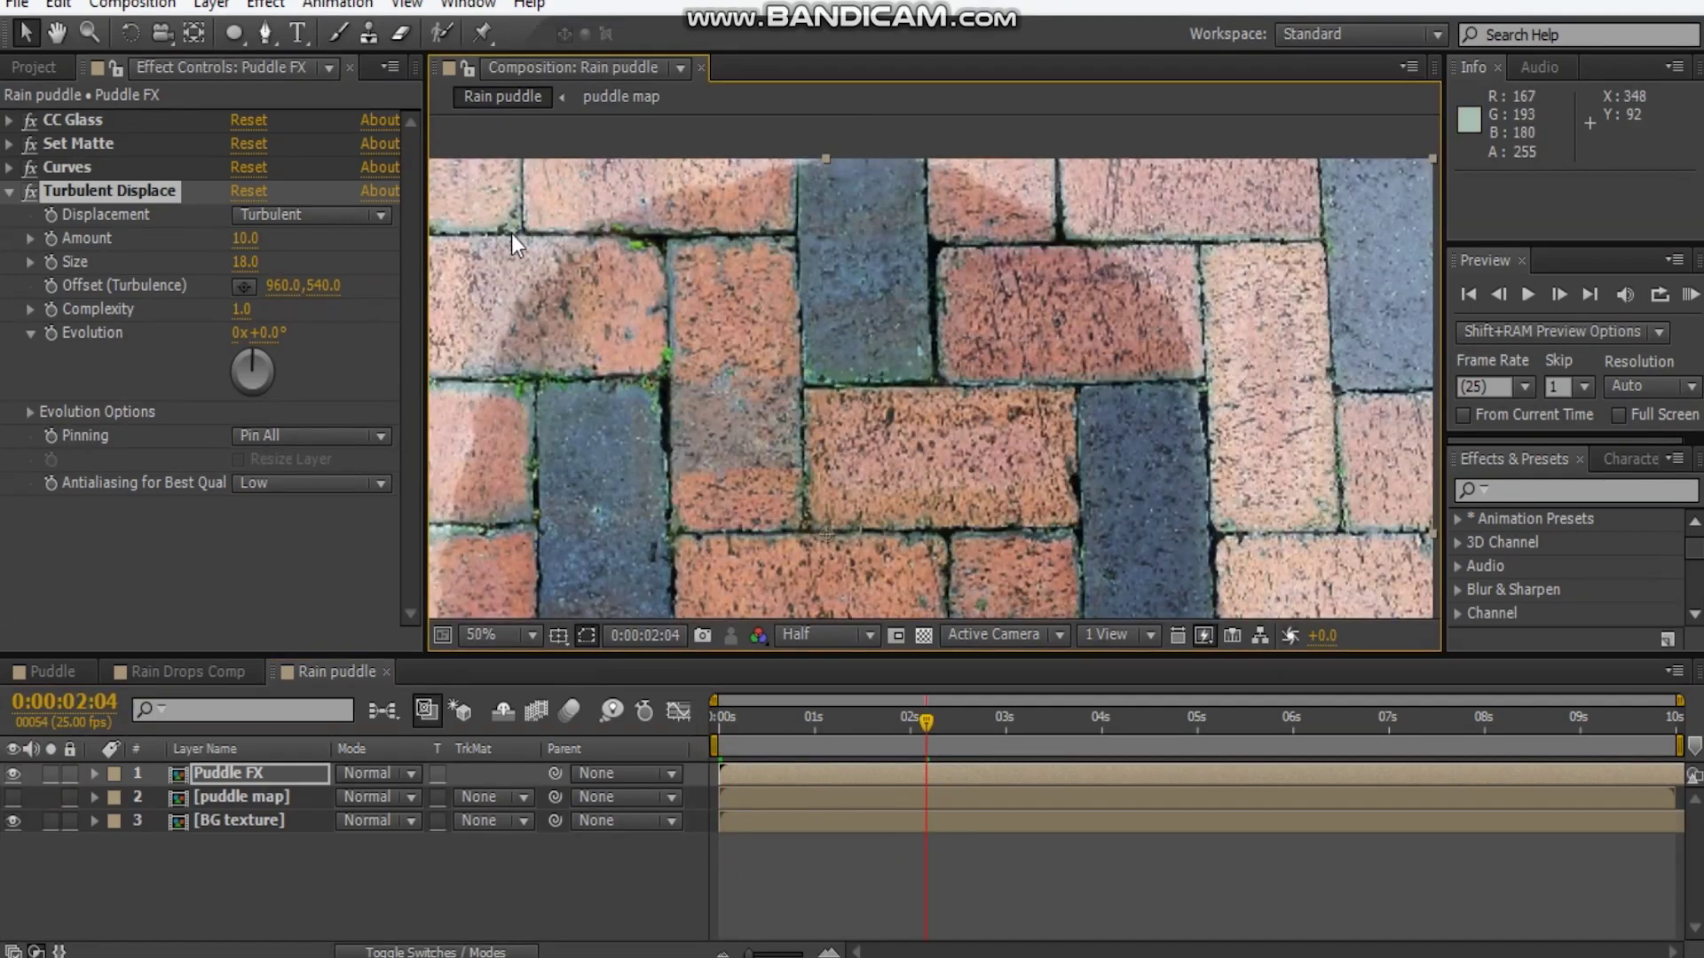
pyautogui.moveTo(431, 226); pyautogui.dragTo(547, 286)
# Set the CC Glass surface Softness on the Puddle FX layer to 25
pyautogui.click(9, 121)
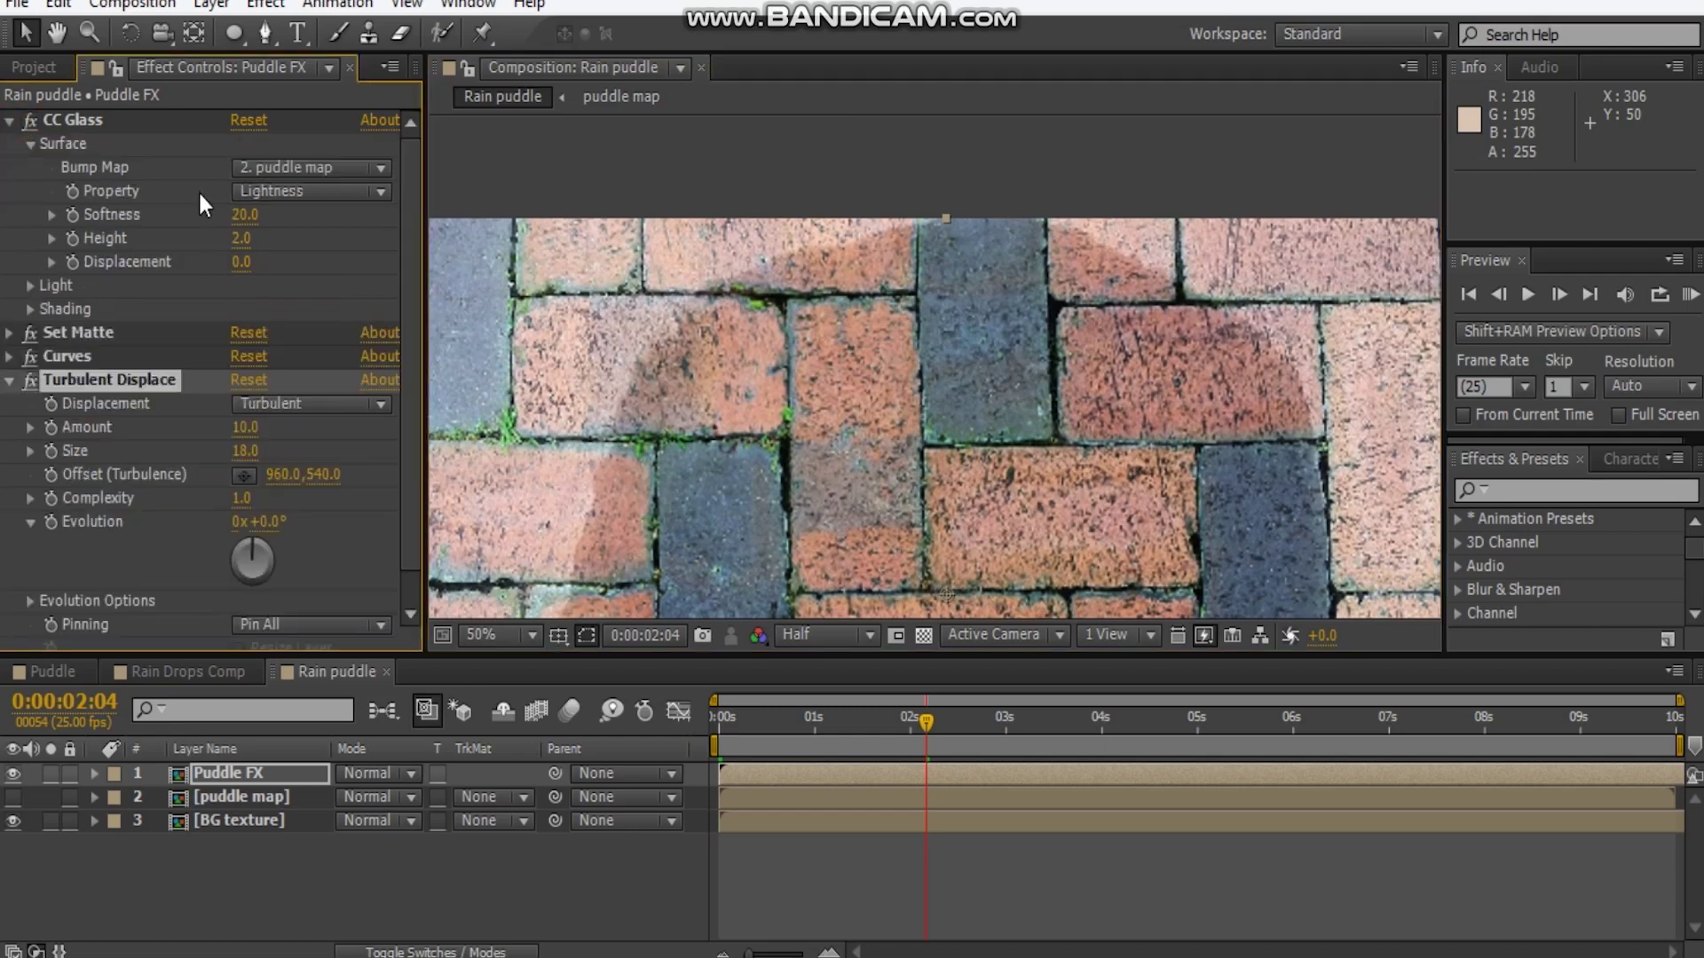
pyautogui.click(245, 217)
pyautogui.write('25')
pyautogui.press('Return')
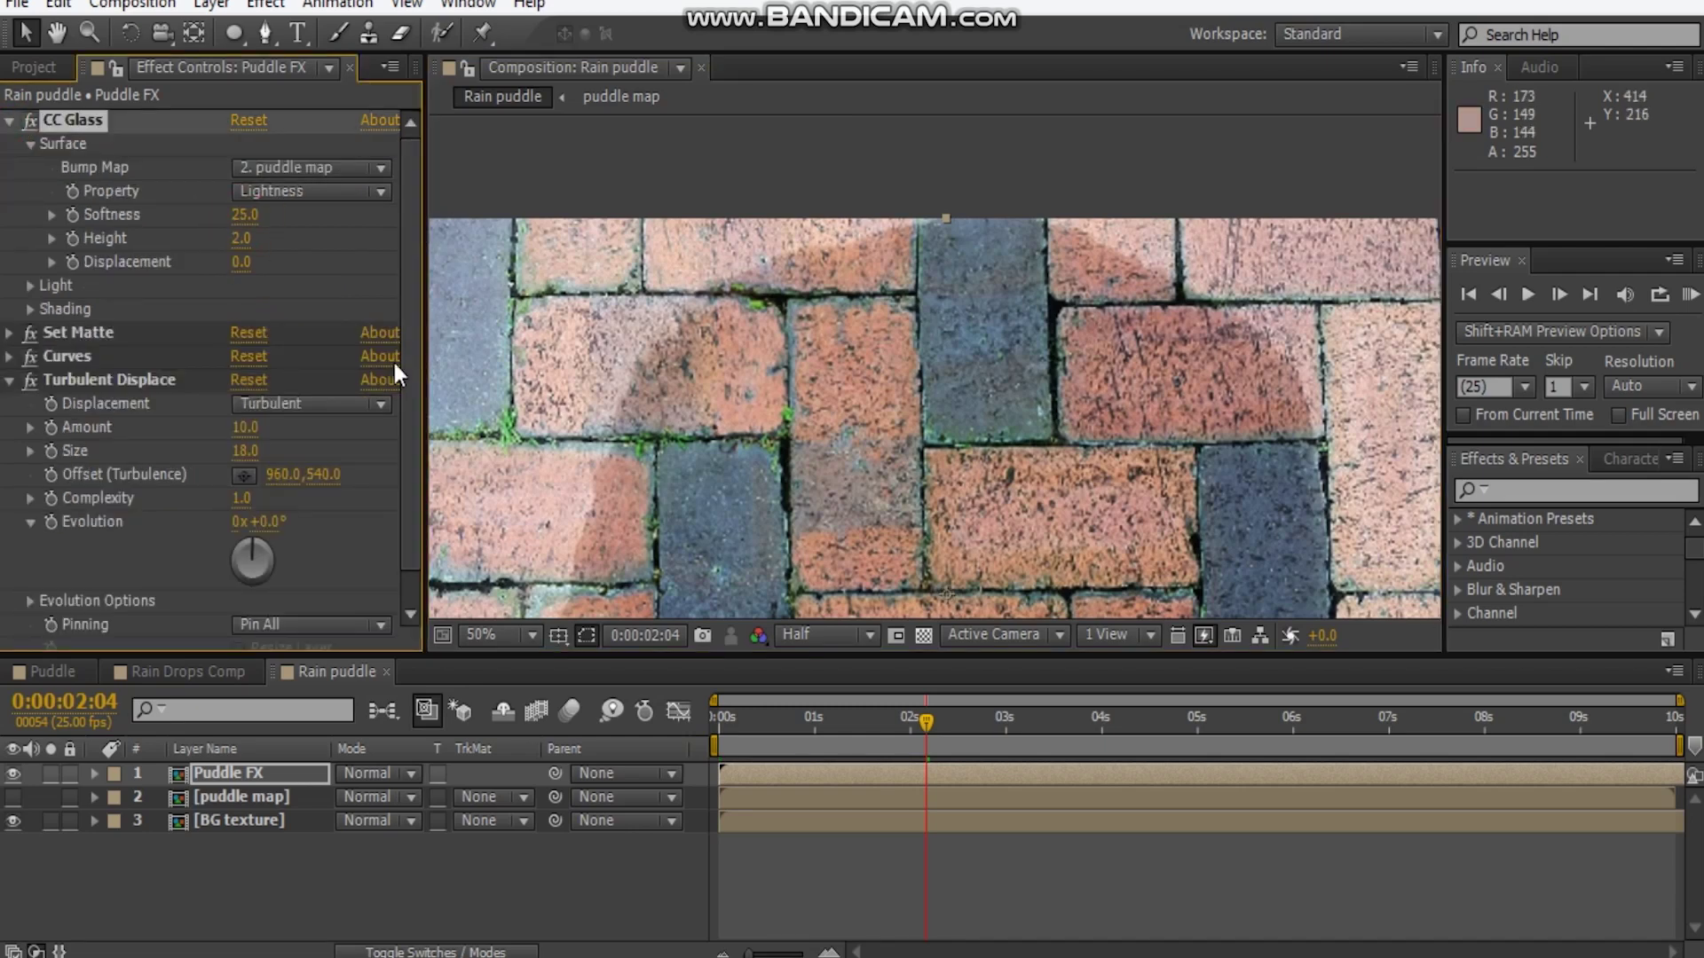
# Set the CC Glass Light Intensity on the Puddle FX layer to 110
pyautogui.click(31, 286)
pyautogui.click(248, 334)
pyautogui.write('130')
pyautogui.press('Return')
pyautogui.click(247, 336)
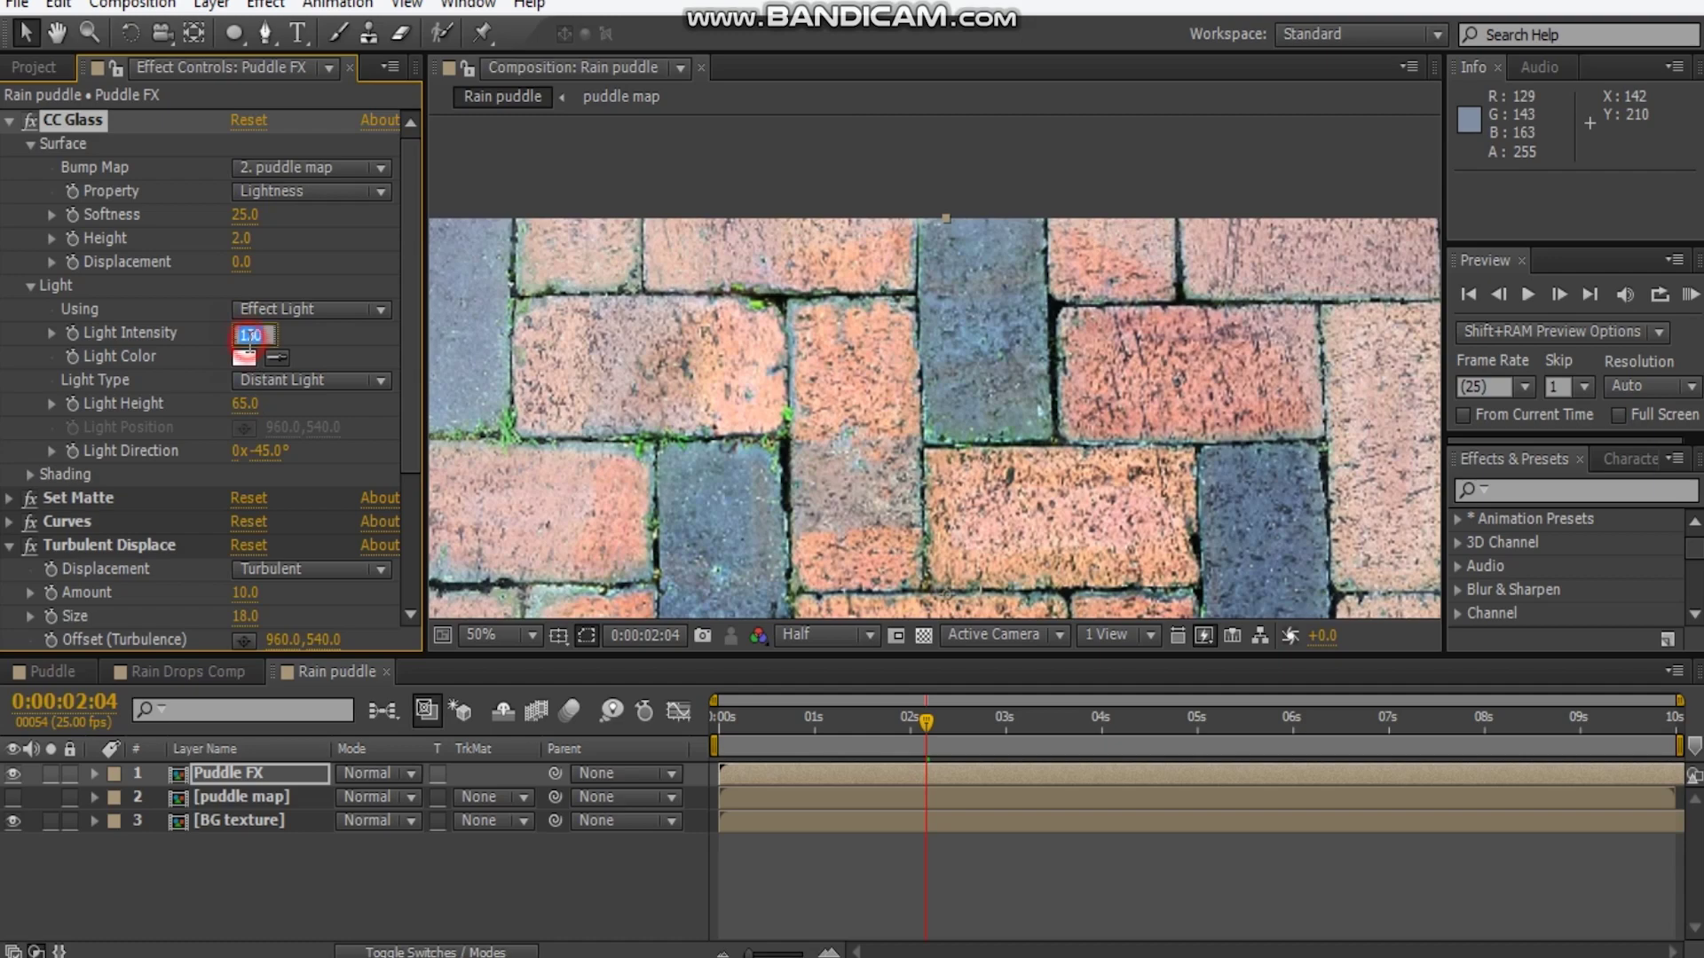
pyautogui.write('110.')
pyautogui.press('Return')
pyautogui.scroll(-4, 981, 408)
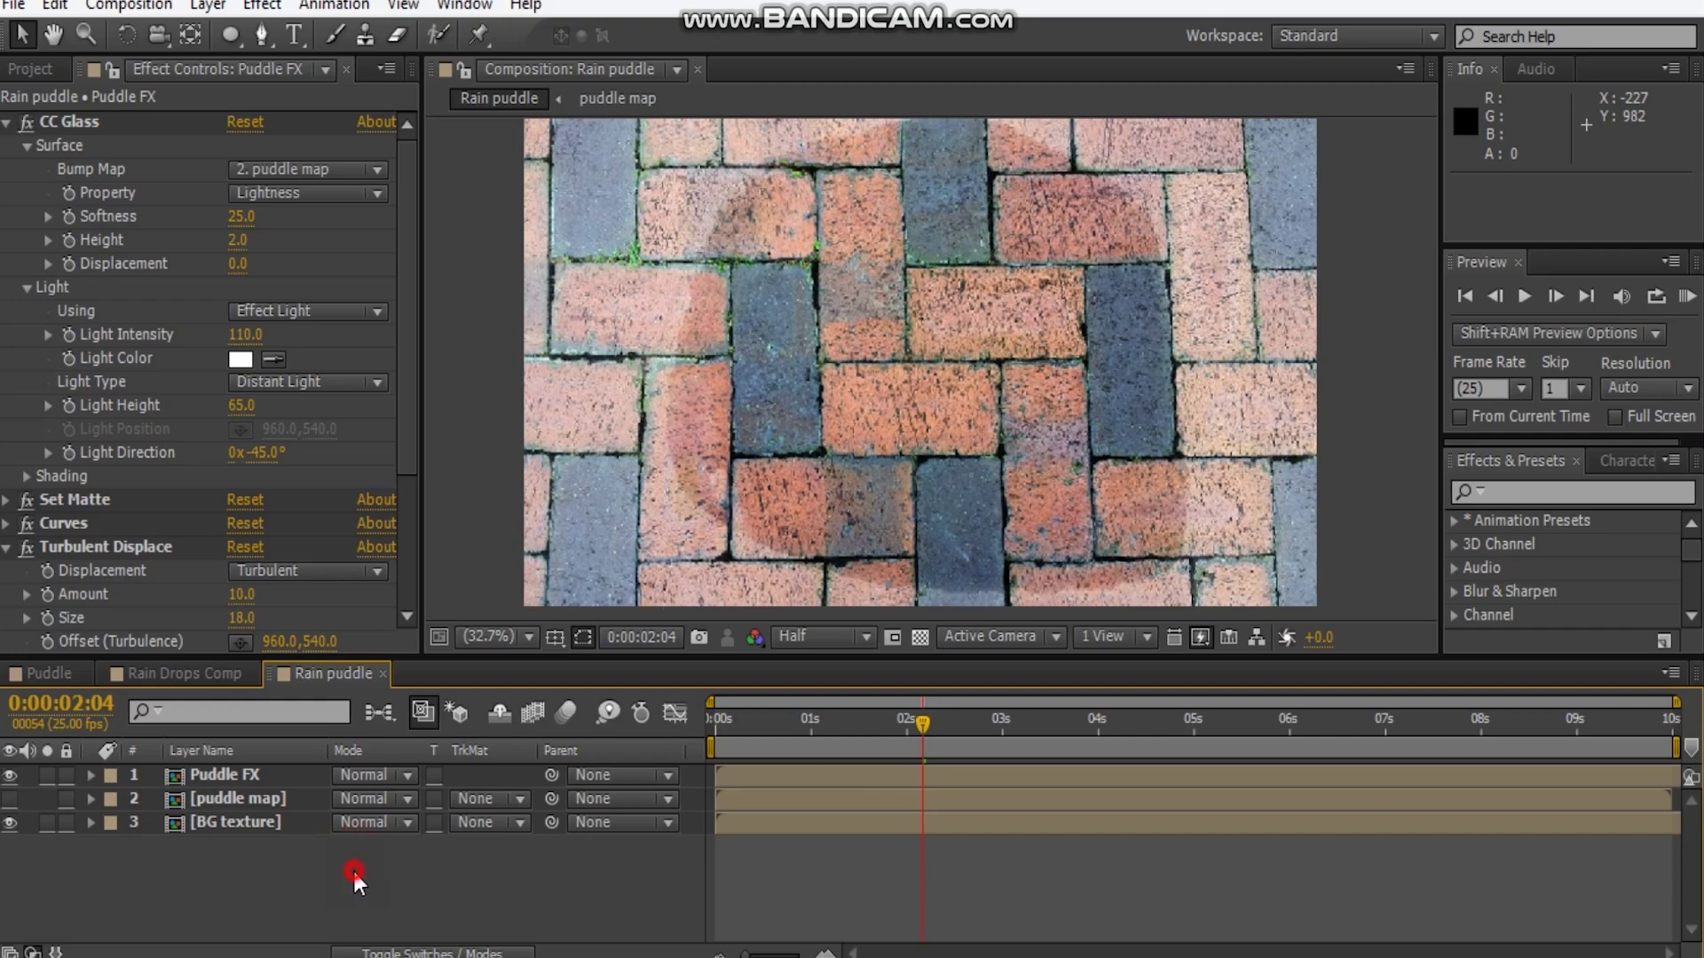
# Create a black solid layer named rain drops in the Rain puddle composition
pyautogui.hotkey('ctrl', 'y')
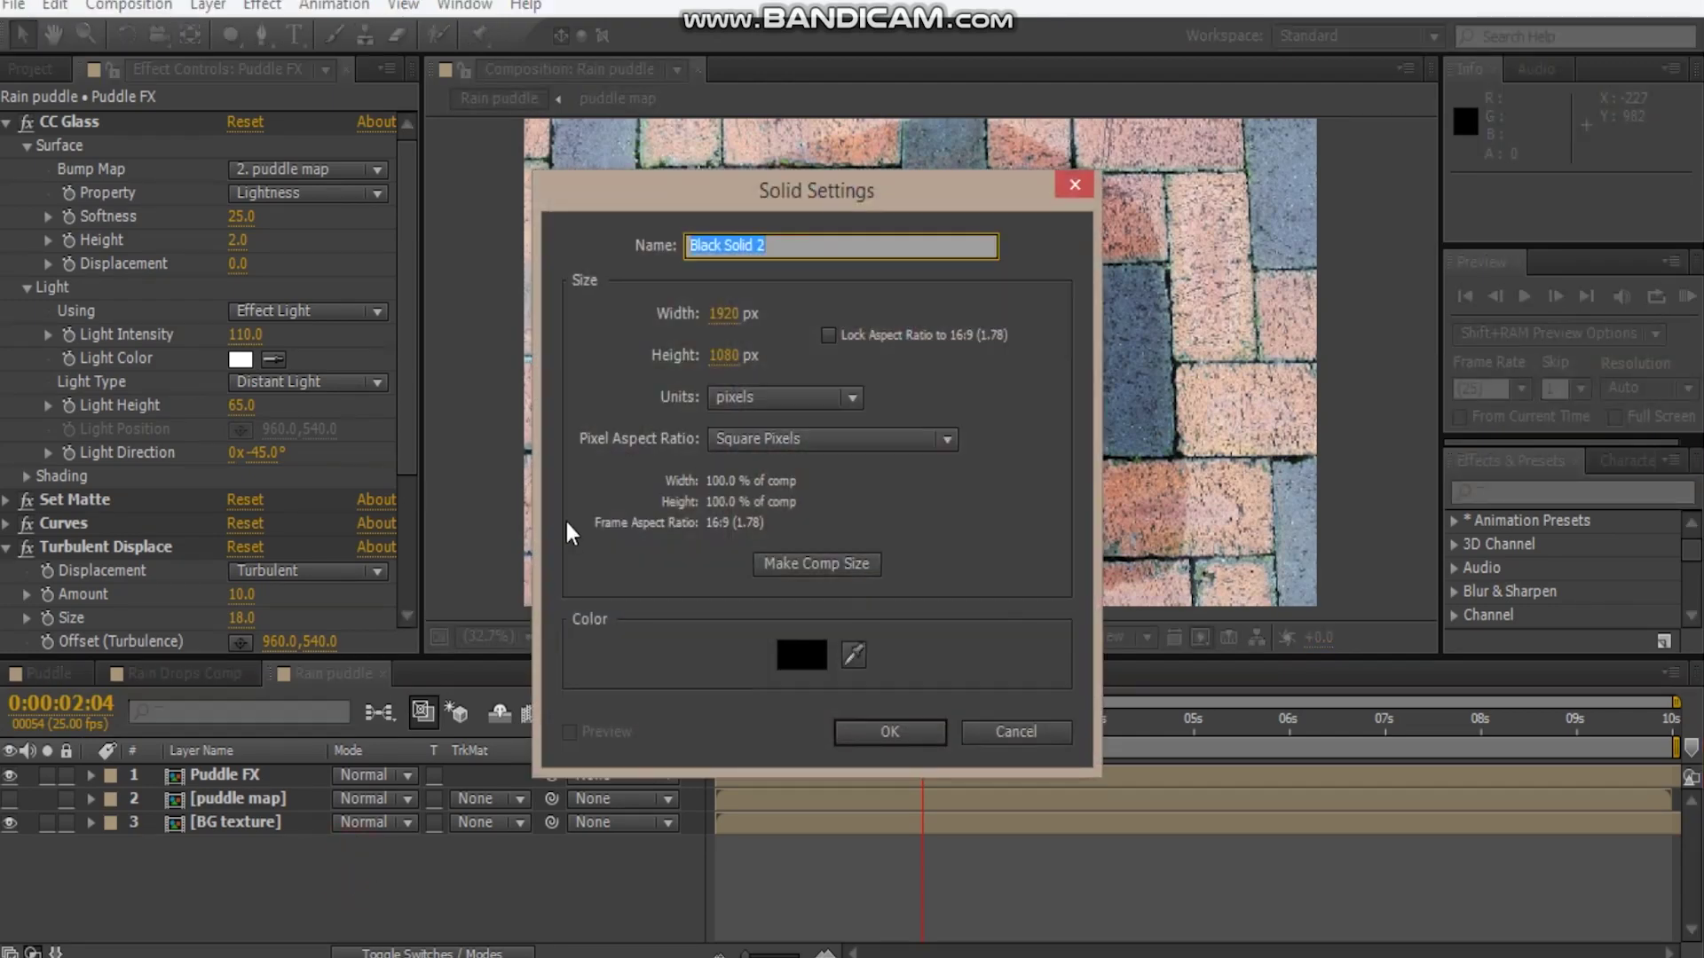
pyautogui.write('rain drops')
pyautogui.press('Return')
# Apply the CC Particle World simulation effect to the rain drops layer
pyautogui.rightClick(144, 445)
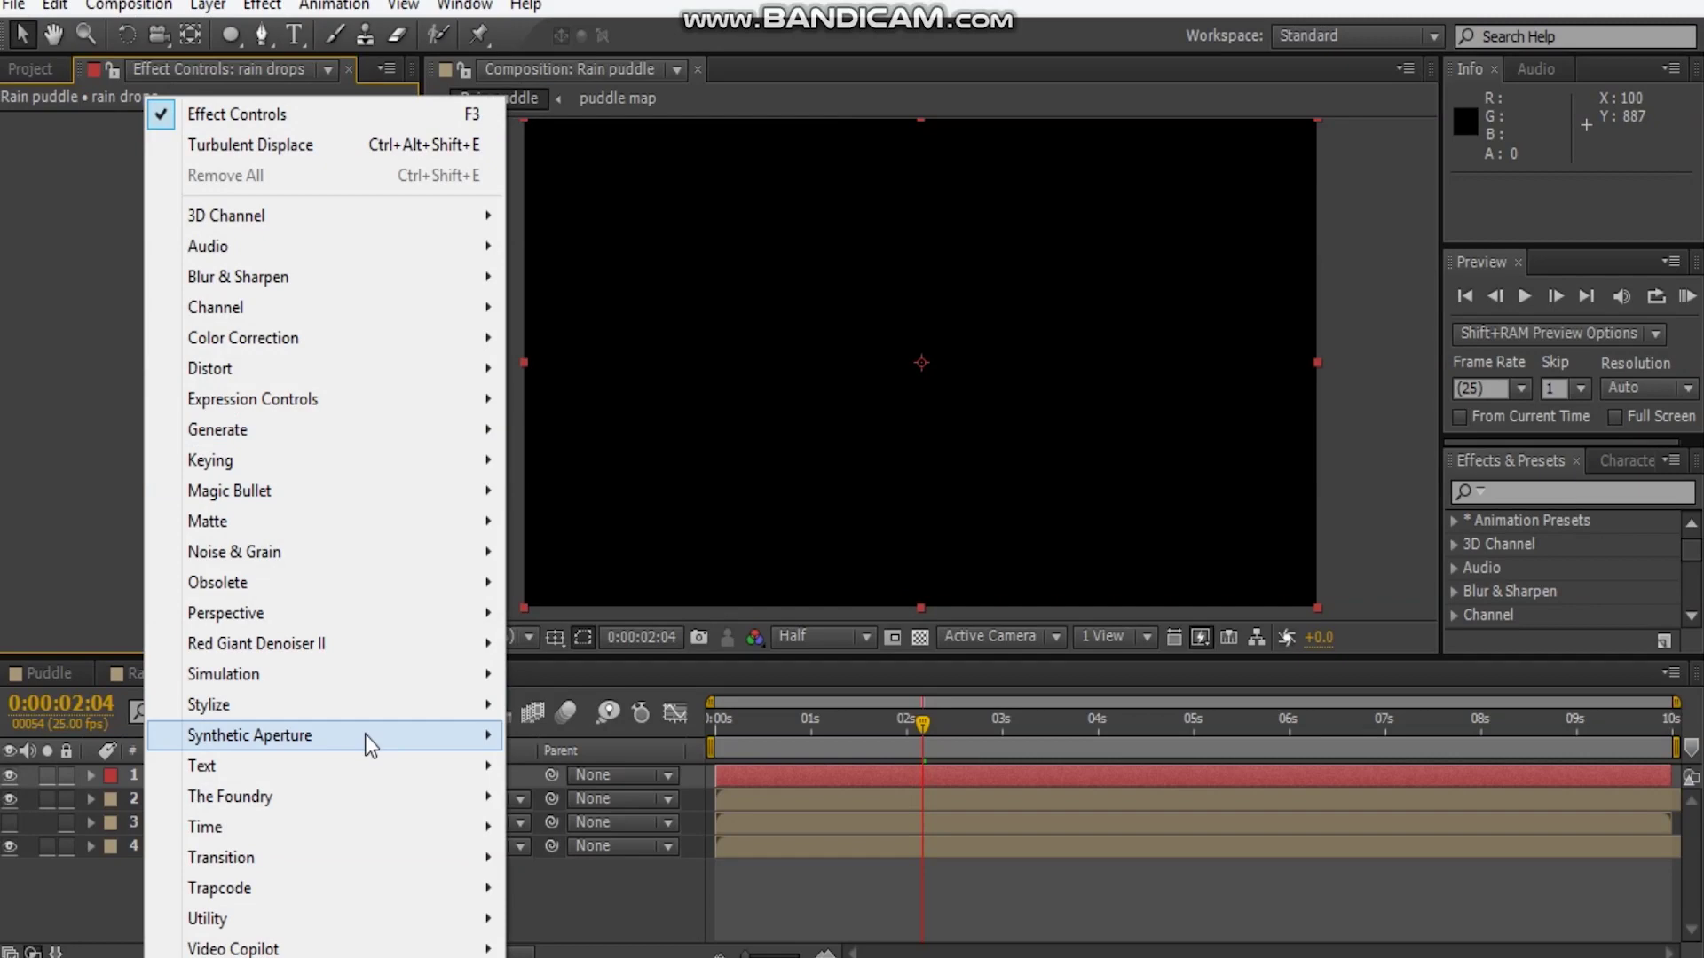
pyautogui.moveTo(323, 675)
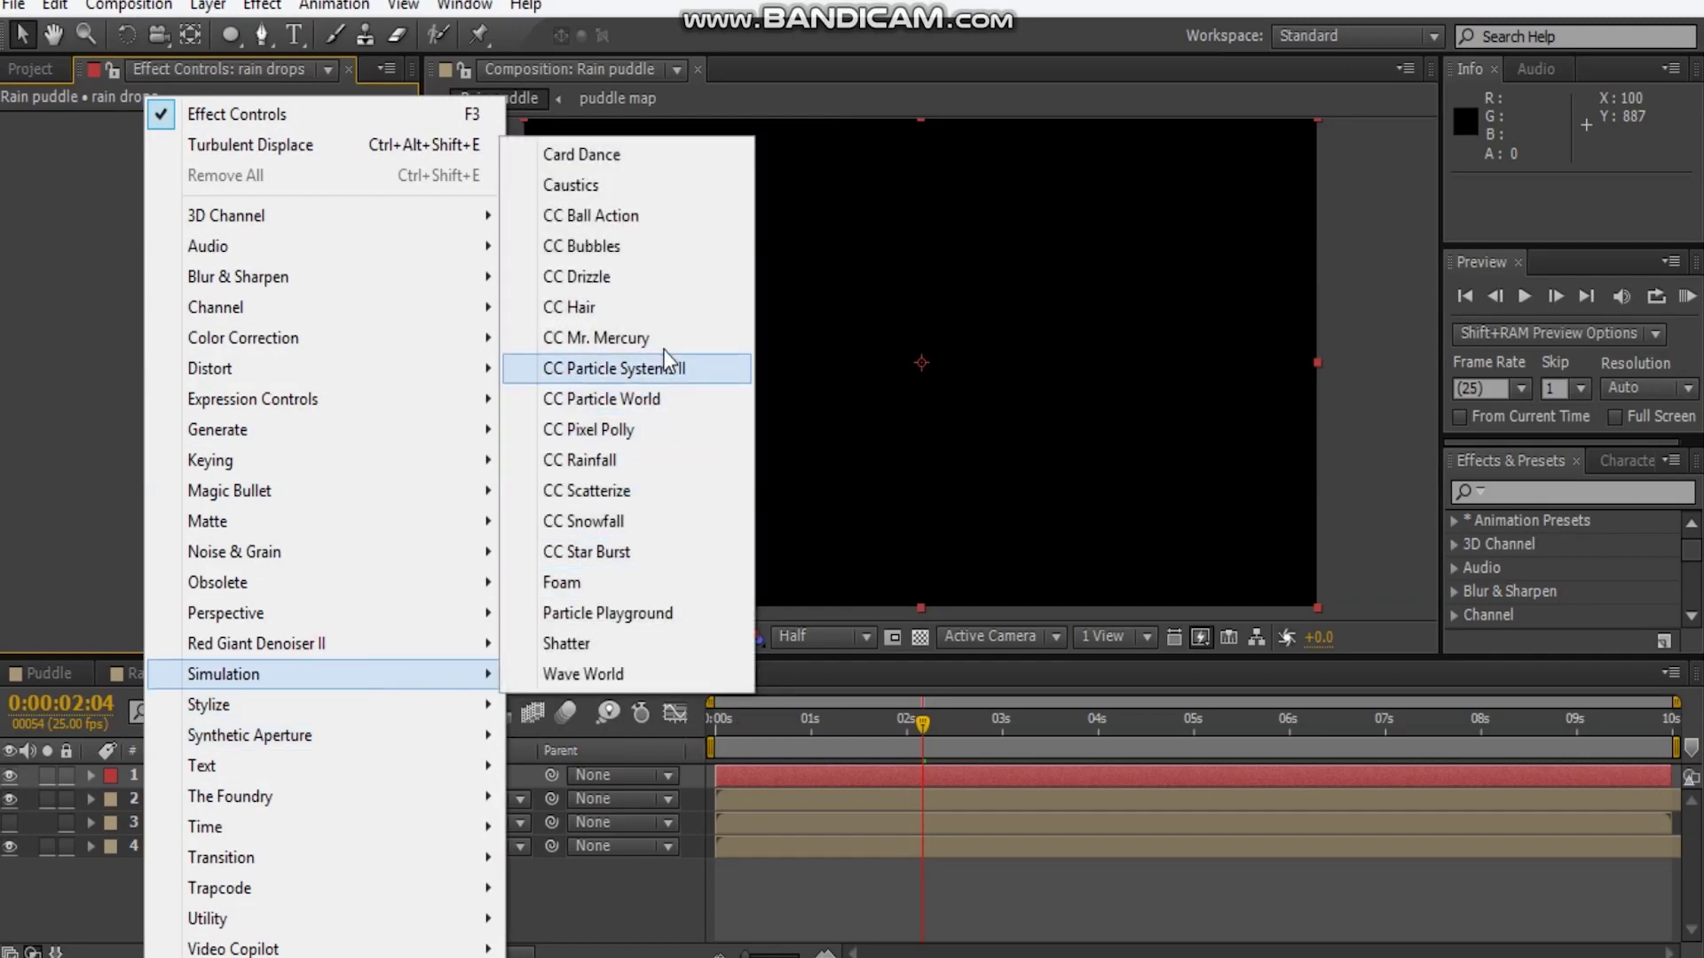
pyautogui.click(685, 396)
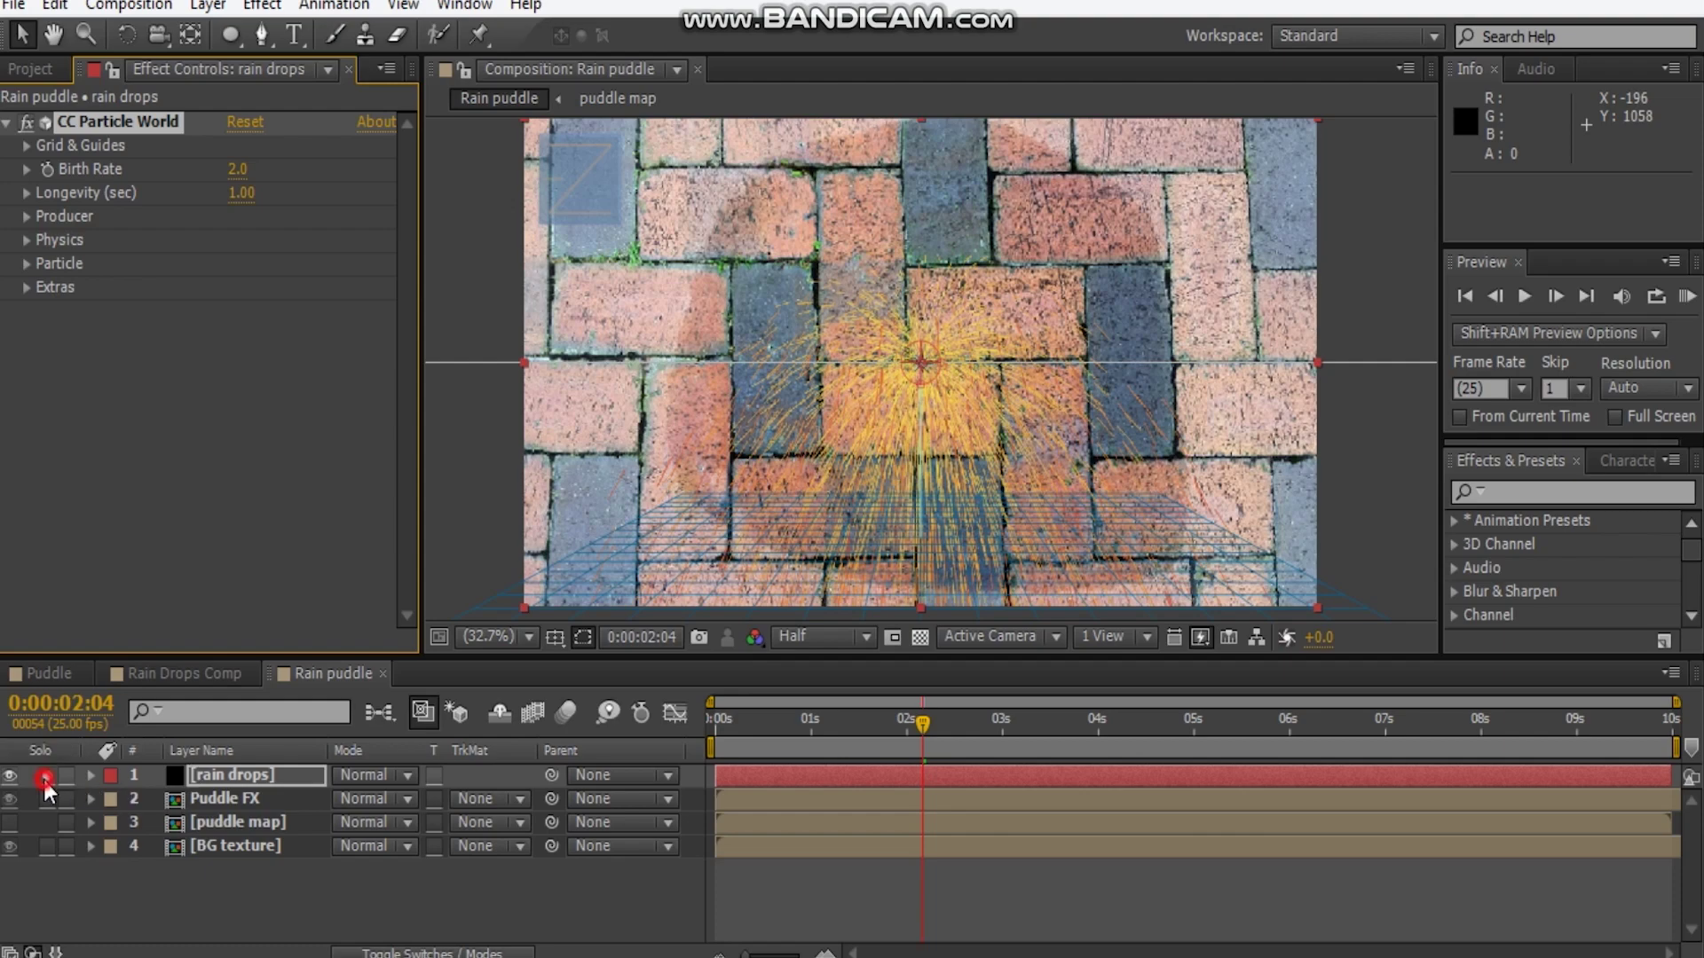
# Solo the rain drops layer and turn off the CC Particle World grid guide
pyautogui.click(45, 775)
pyautogui.click(26, 146)
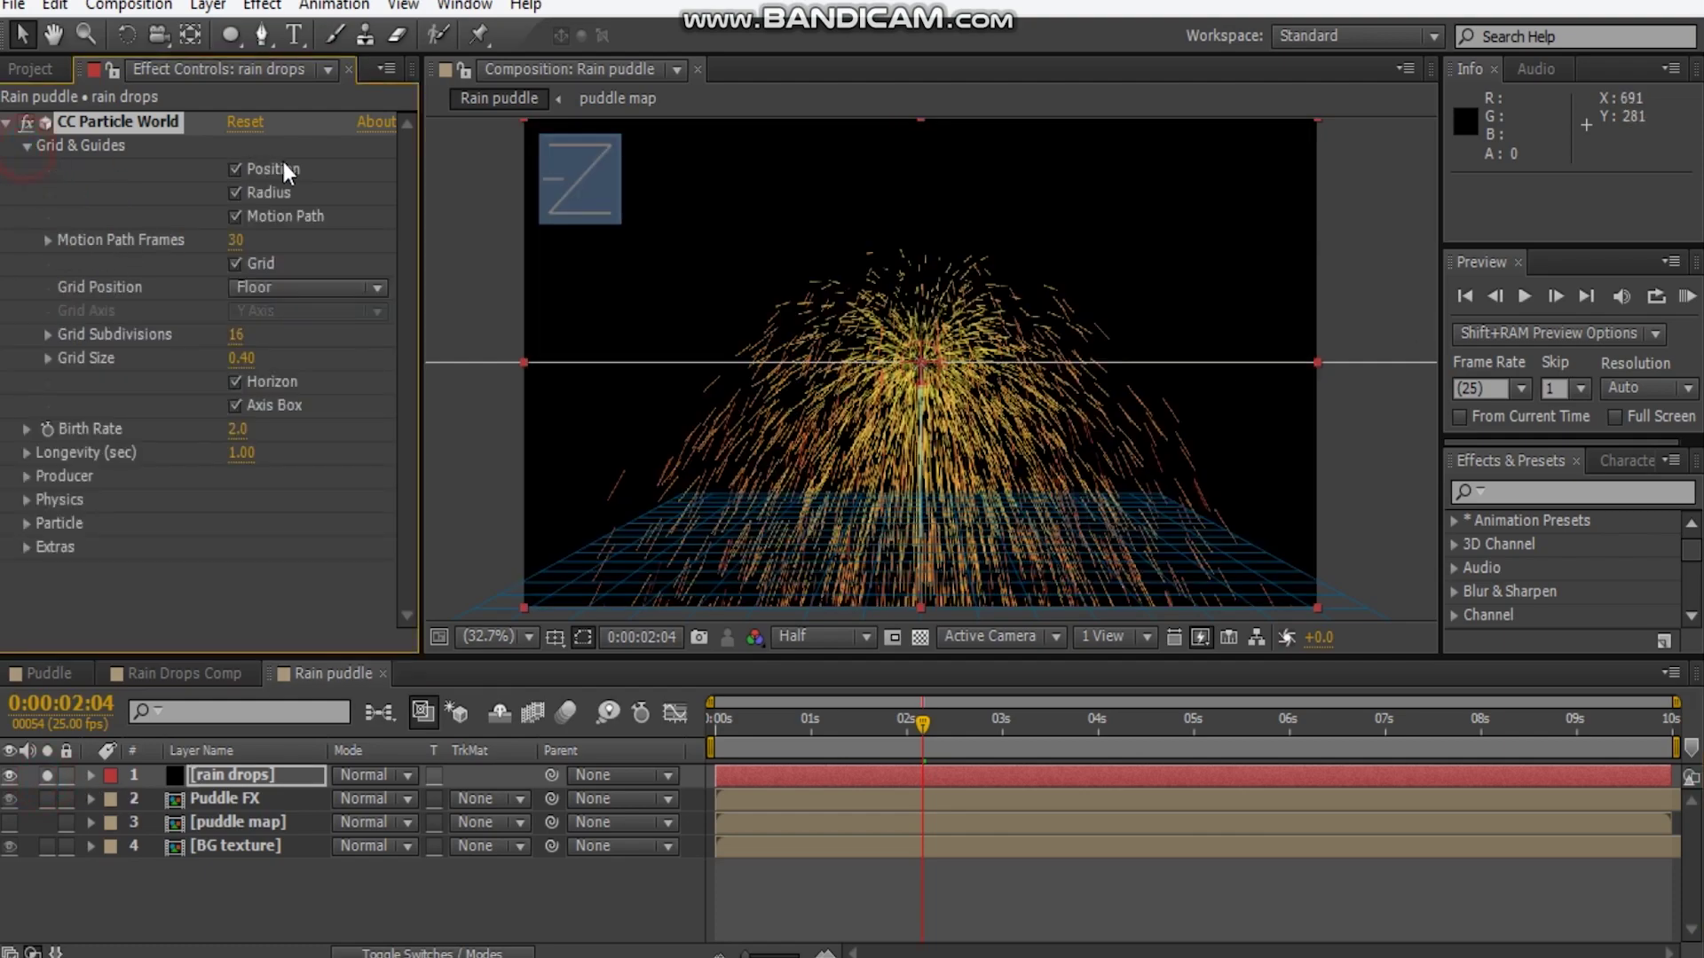
pyautogui.click(235, 263)
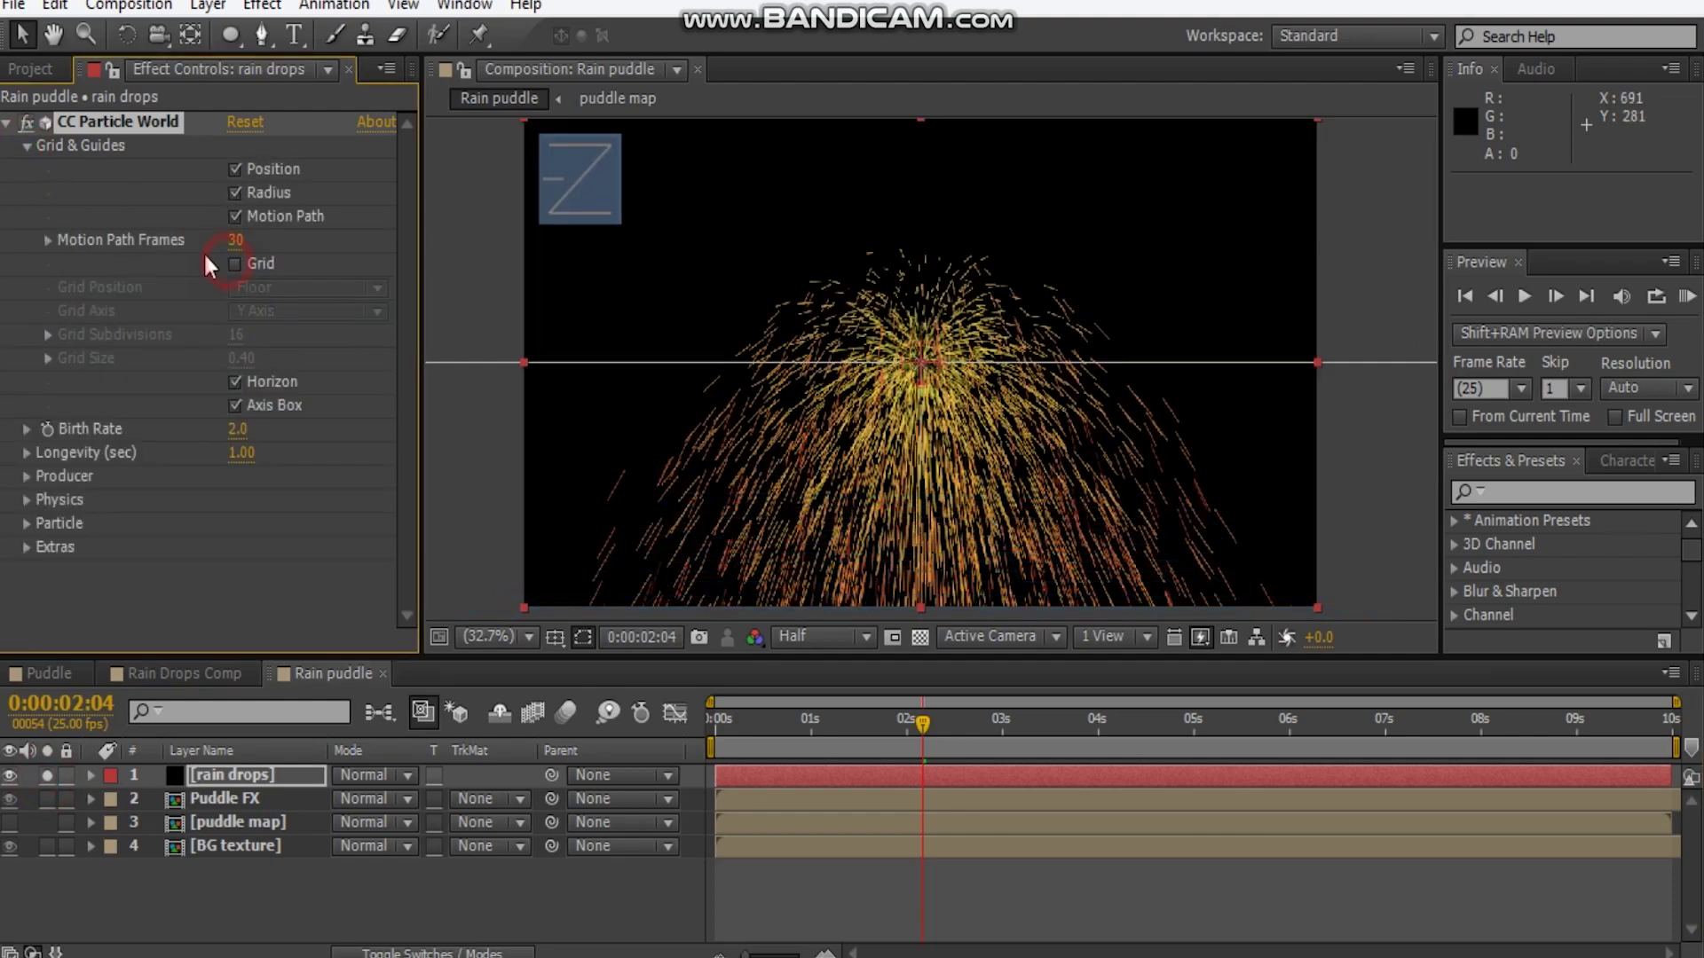
pyautogui.click(26, 145)
# Set the particle Physics Animation to Direction Axis and the Extra Angle to 0x+91.0°
pyautogui.click(27, 217)
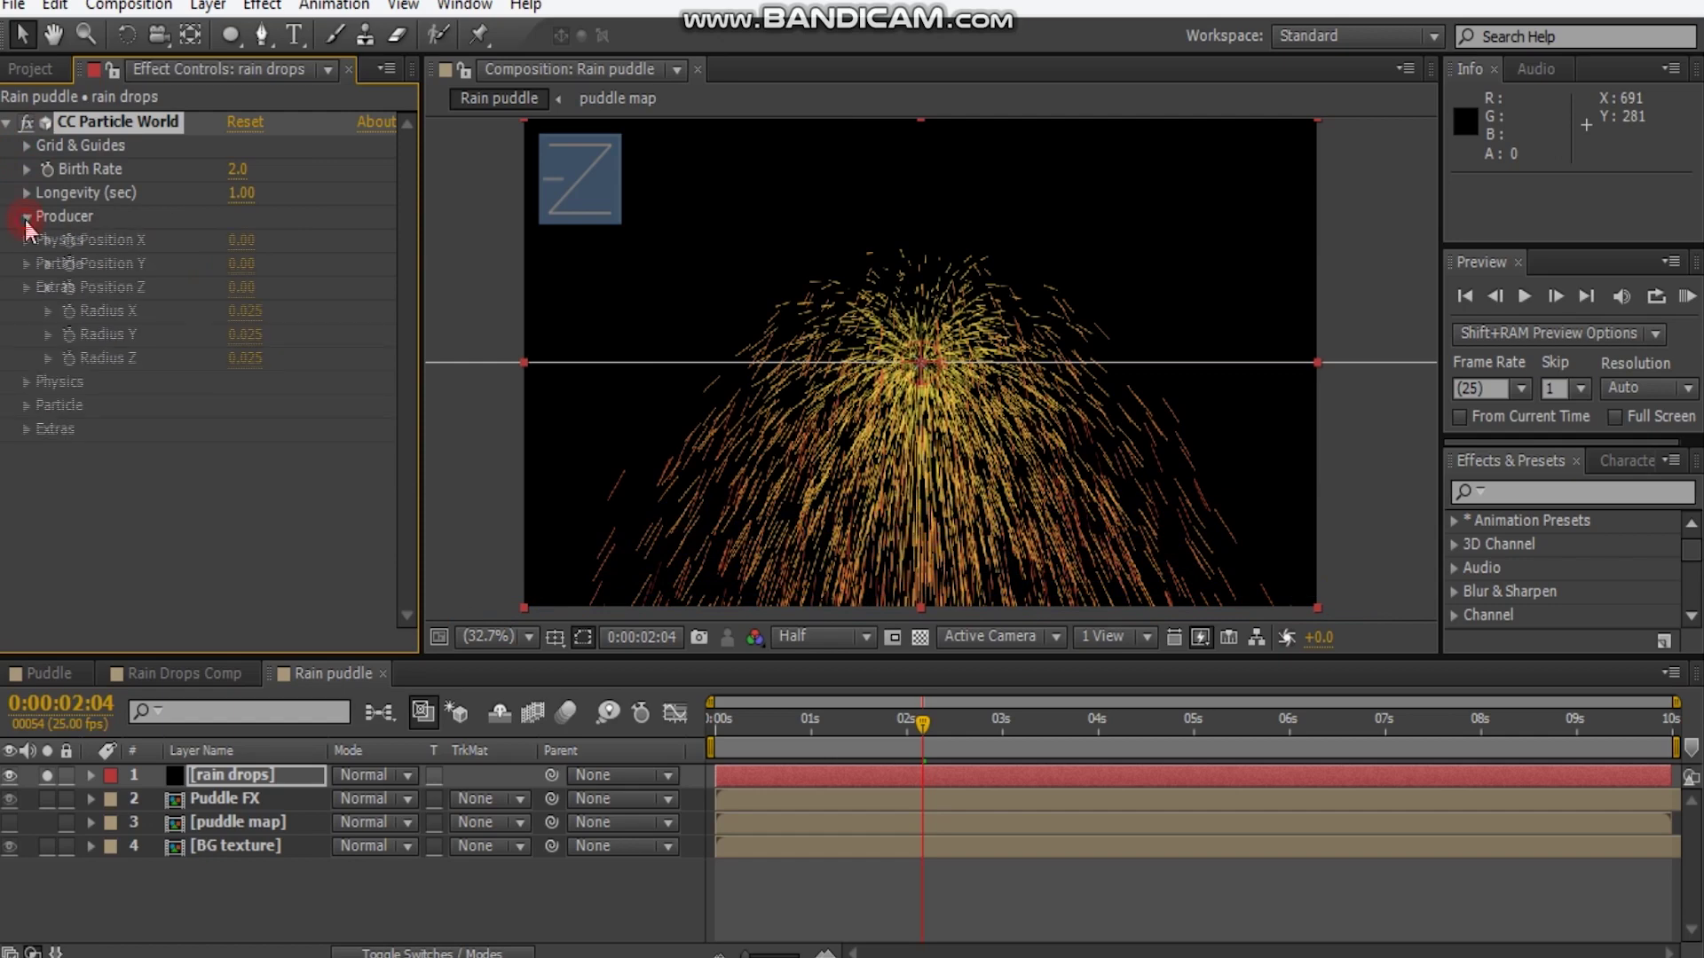
pyautogui.click(26, 381)
pyautogui.scroll(-1, 43, 439)
pyautogui.click(27, 614)
pyautogui.scroll(-8, 107, 576)
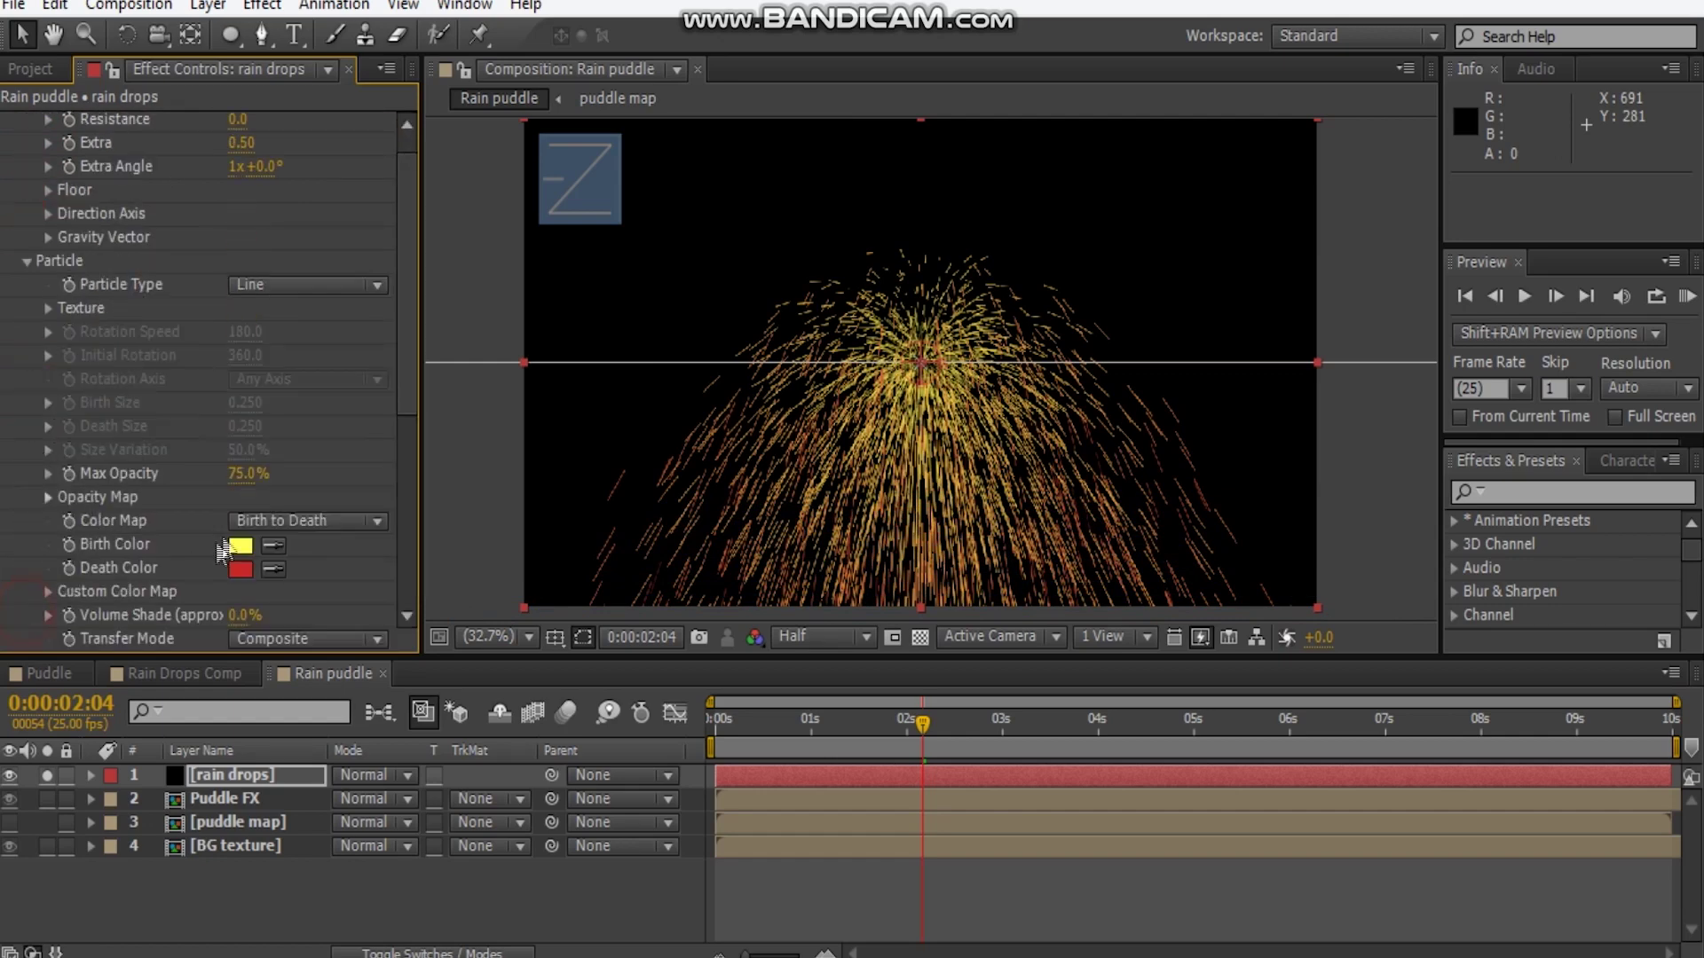
pyautogui.scroll(10, 227, 548)
pyautogui.click(311, 407)
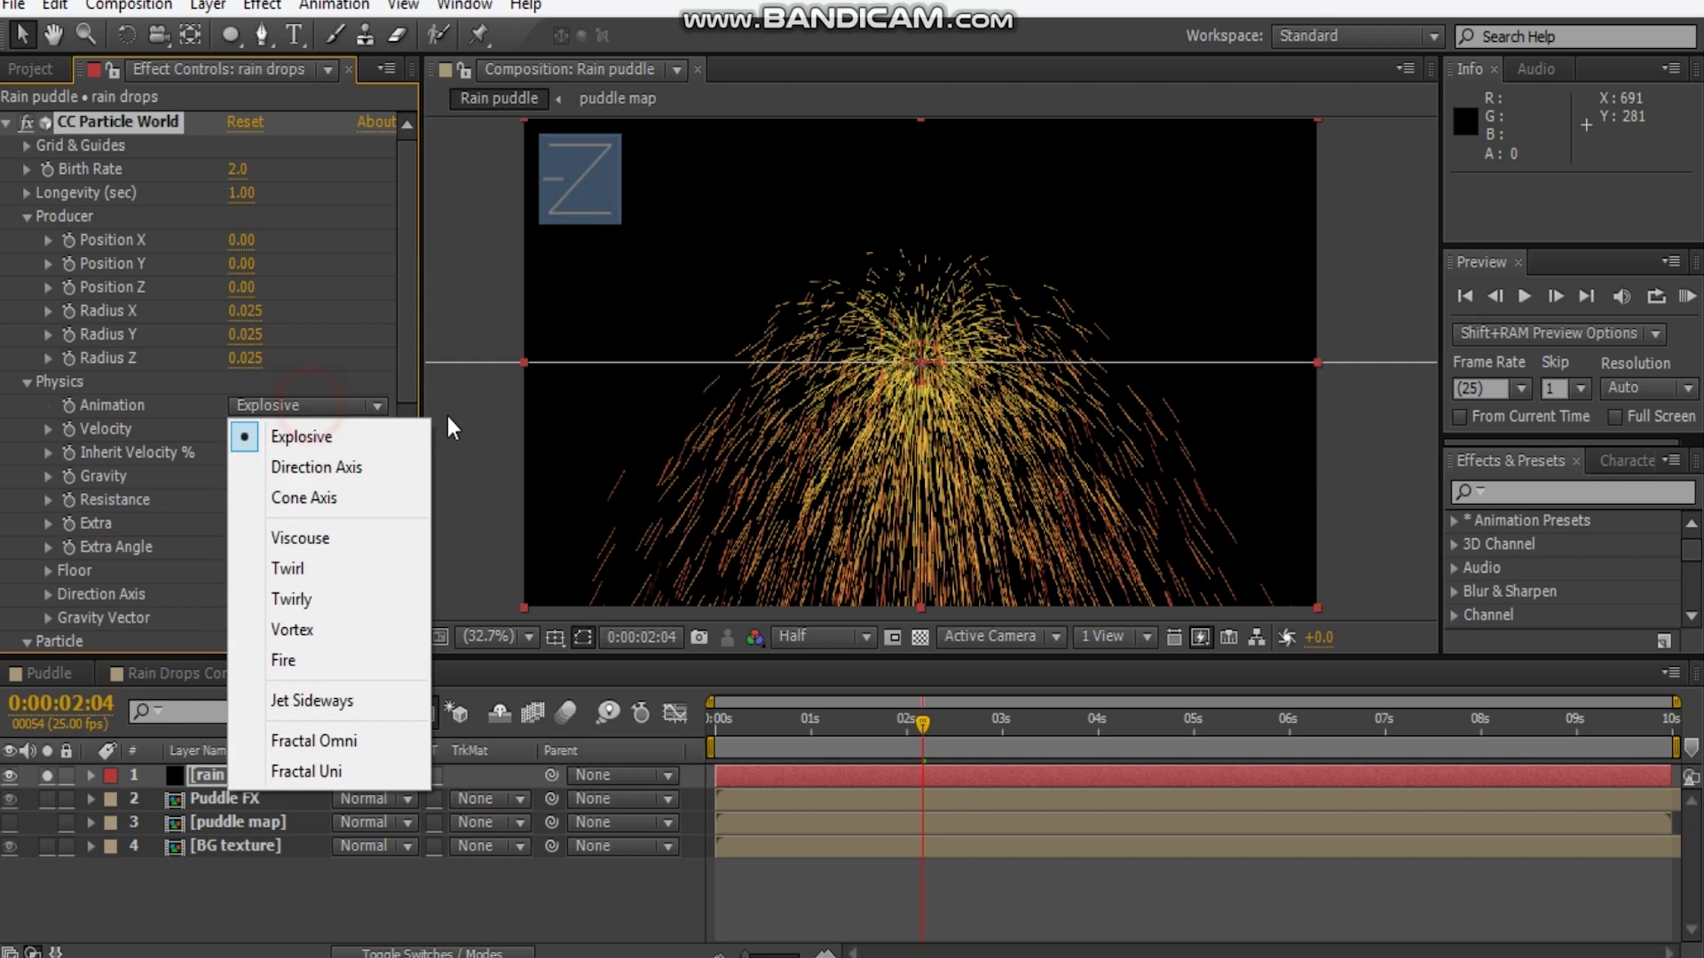
pyautogui.click(378, 467)
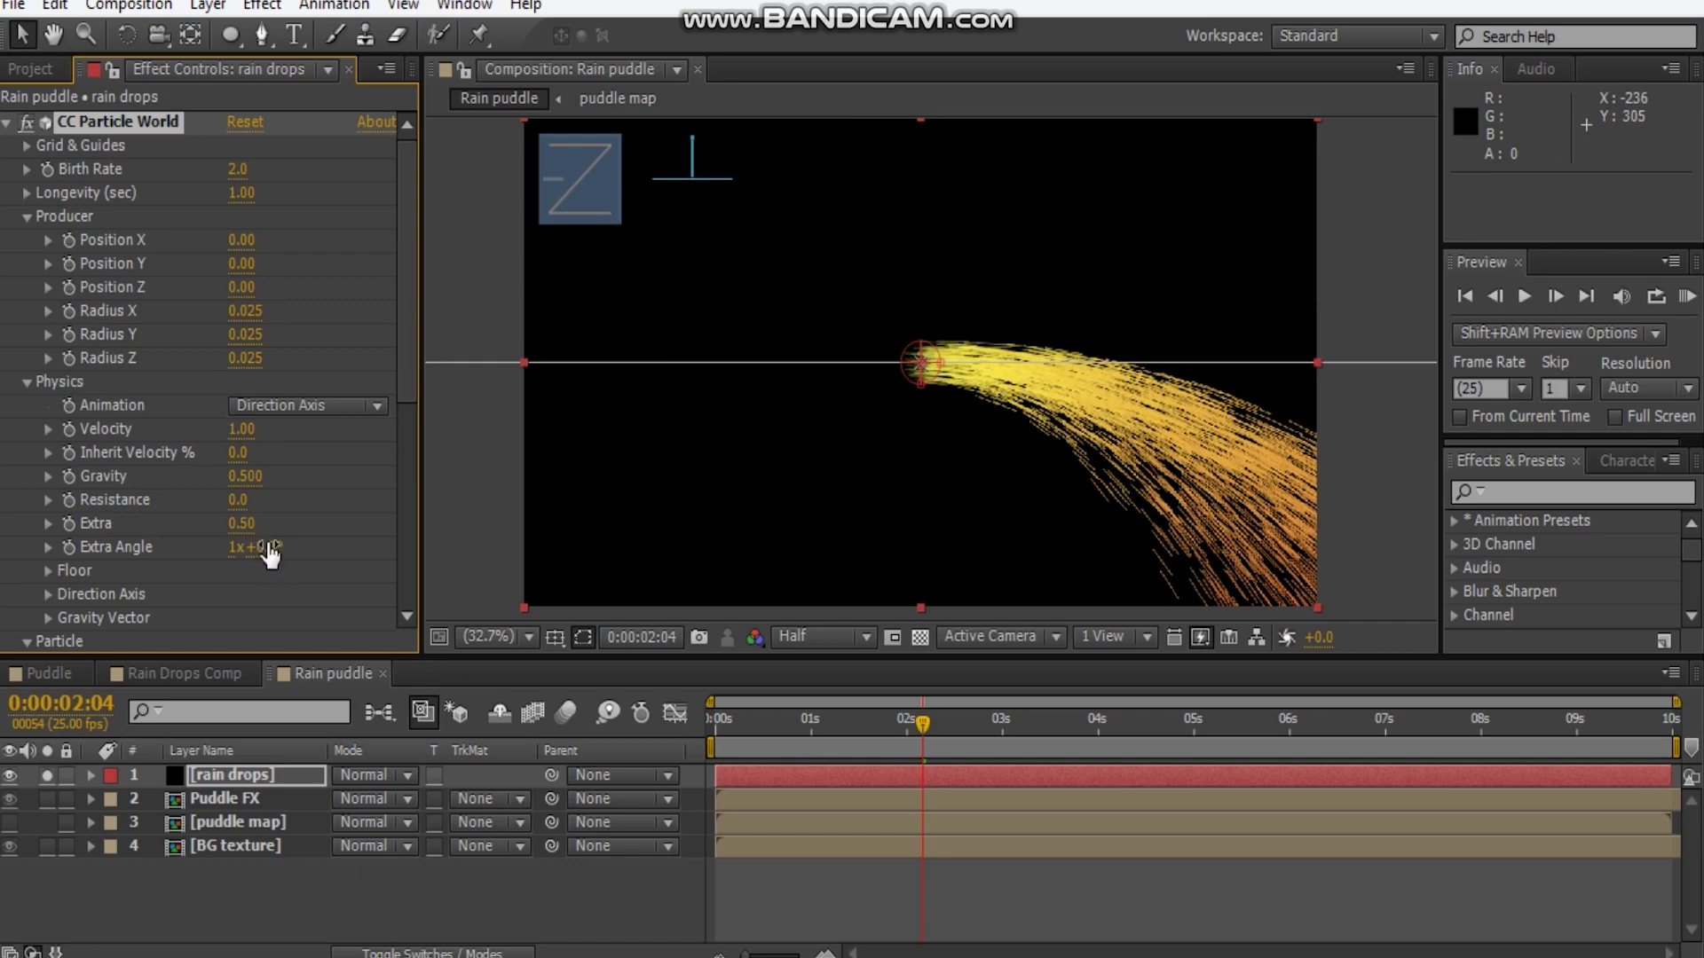
pyautogui.moveTo(234, 547); pyautogui.dragTo(235, 490)
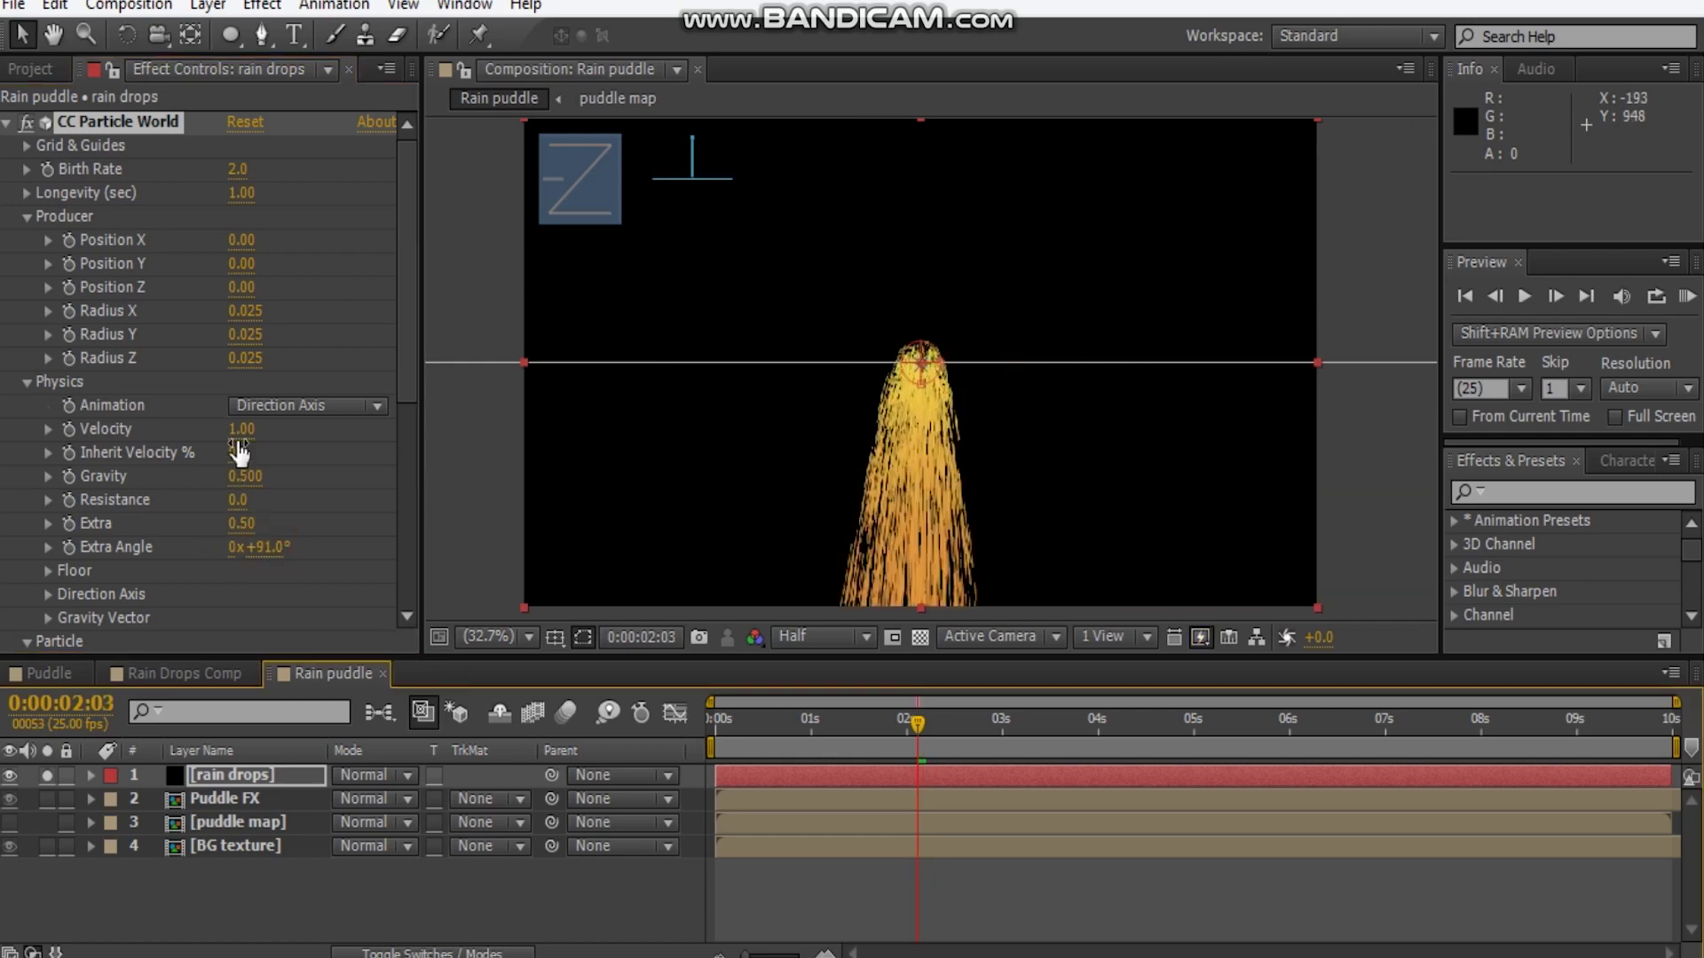
# Spread the particle Producer to Radius X 0.535, Radius Y 0.445 and Radius Z 1.155
pyautogui.moveTo(239, 366)
pyautogui.mouseDown()
pyautogui.moveTo(381, 361)
pyautogui.moveTo(254, 358)
pyautogui.moveTo(250, 335)
pyautogui.moveTo(310, 344)
pyautogui.moveTo(257, 351)
pyautogui.moveTo(295, 304)
pyautogui.mouseUp()
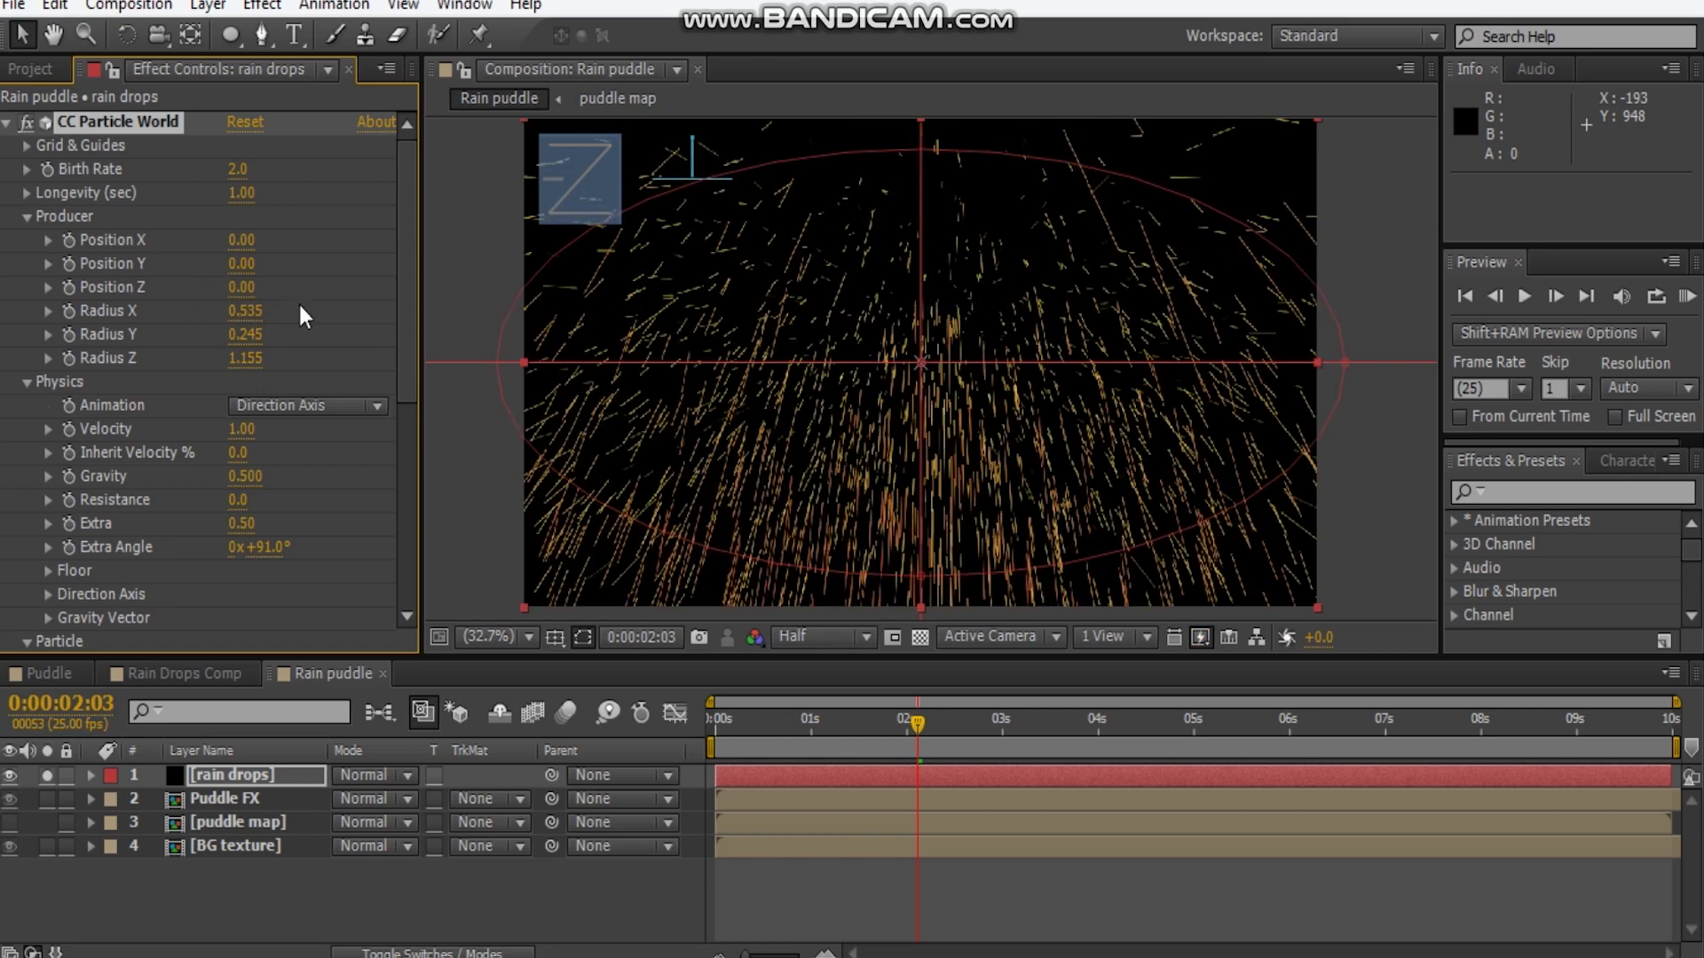
pyautogui.moveTo(249, 337); pyautogui.dragTo(284, 338)
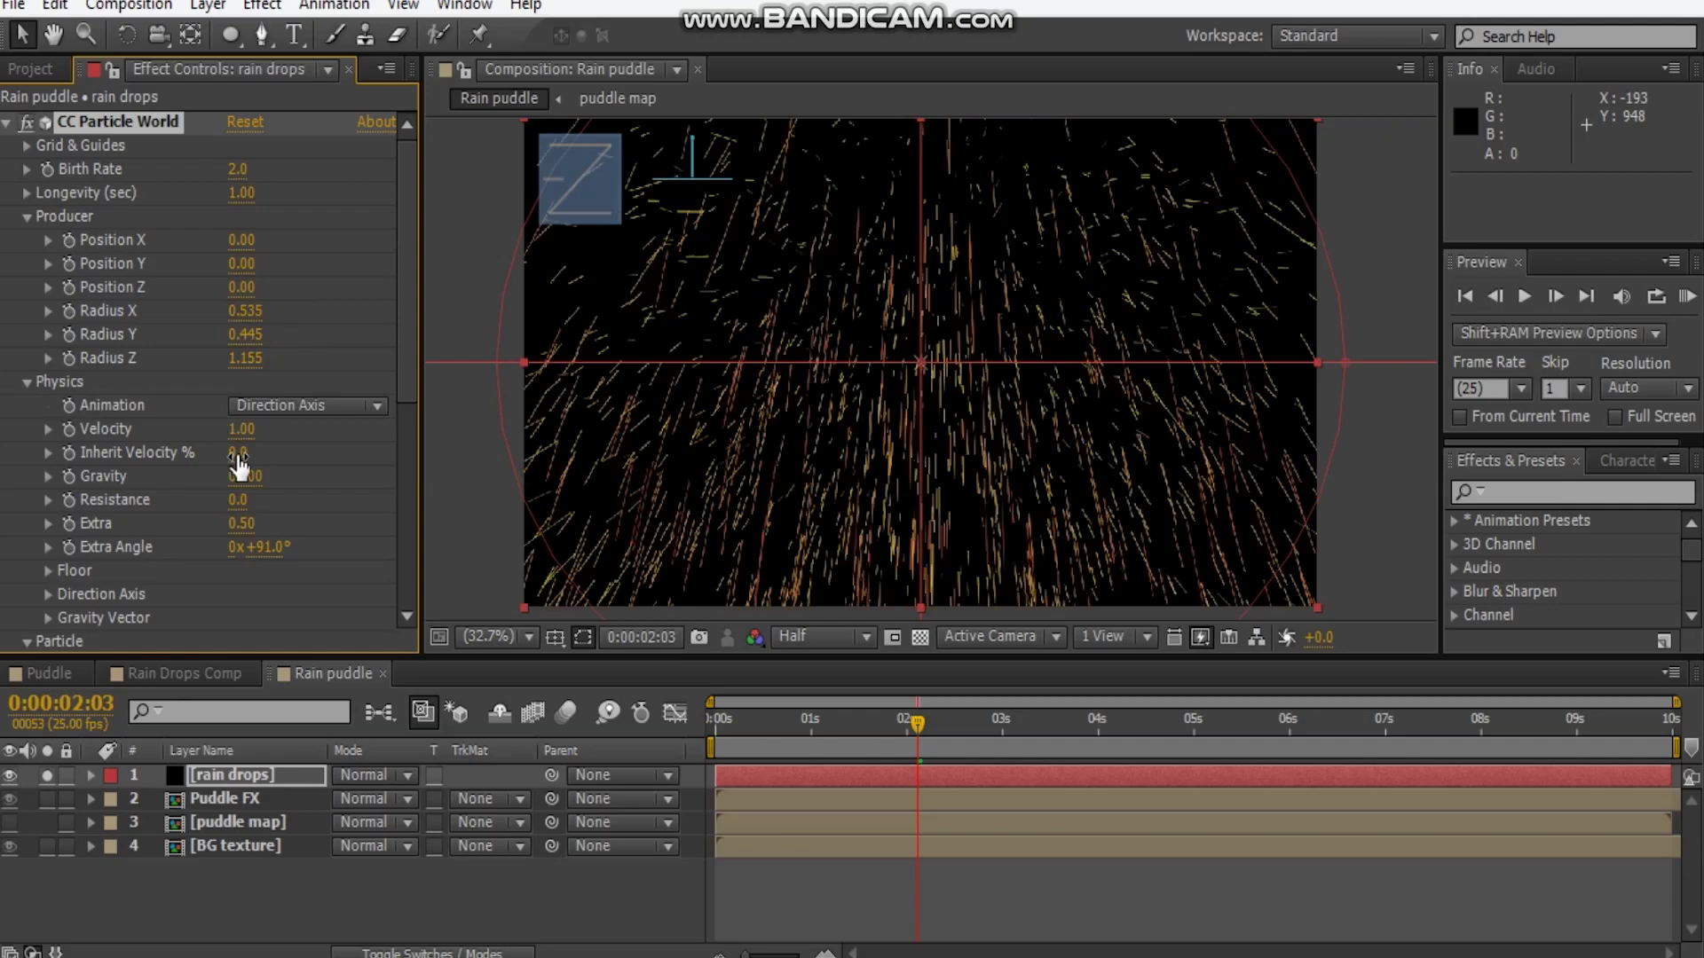
# Set the particle Velocity to -1.00 and Gravity to 0.010
pyautogui.moveTo(237, 432); pyautogui.dragTo(0, 450)
pyautogui.click(252, 429)
pyautogui.press('Return')
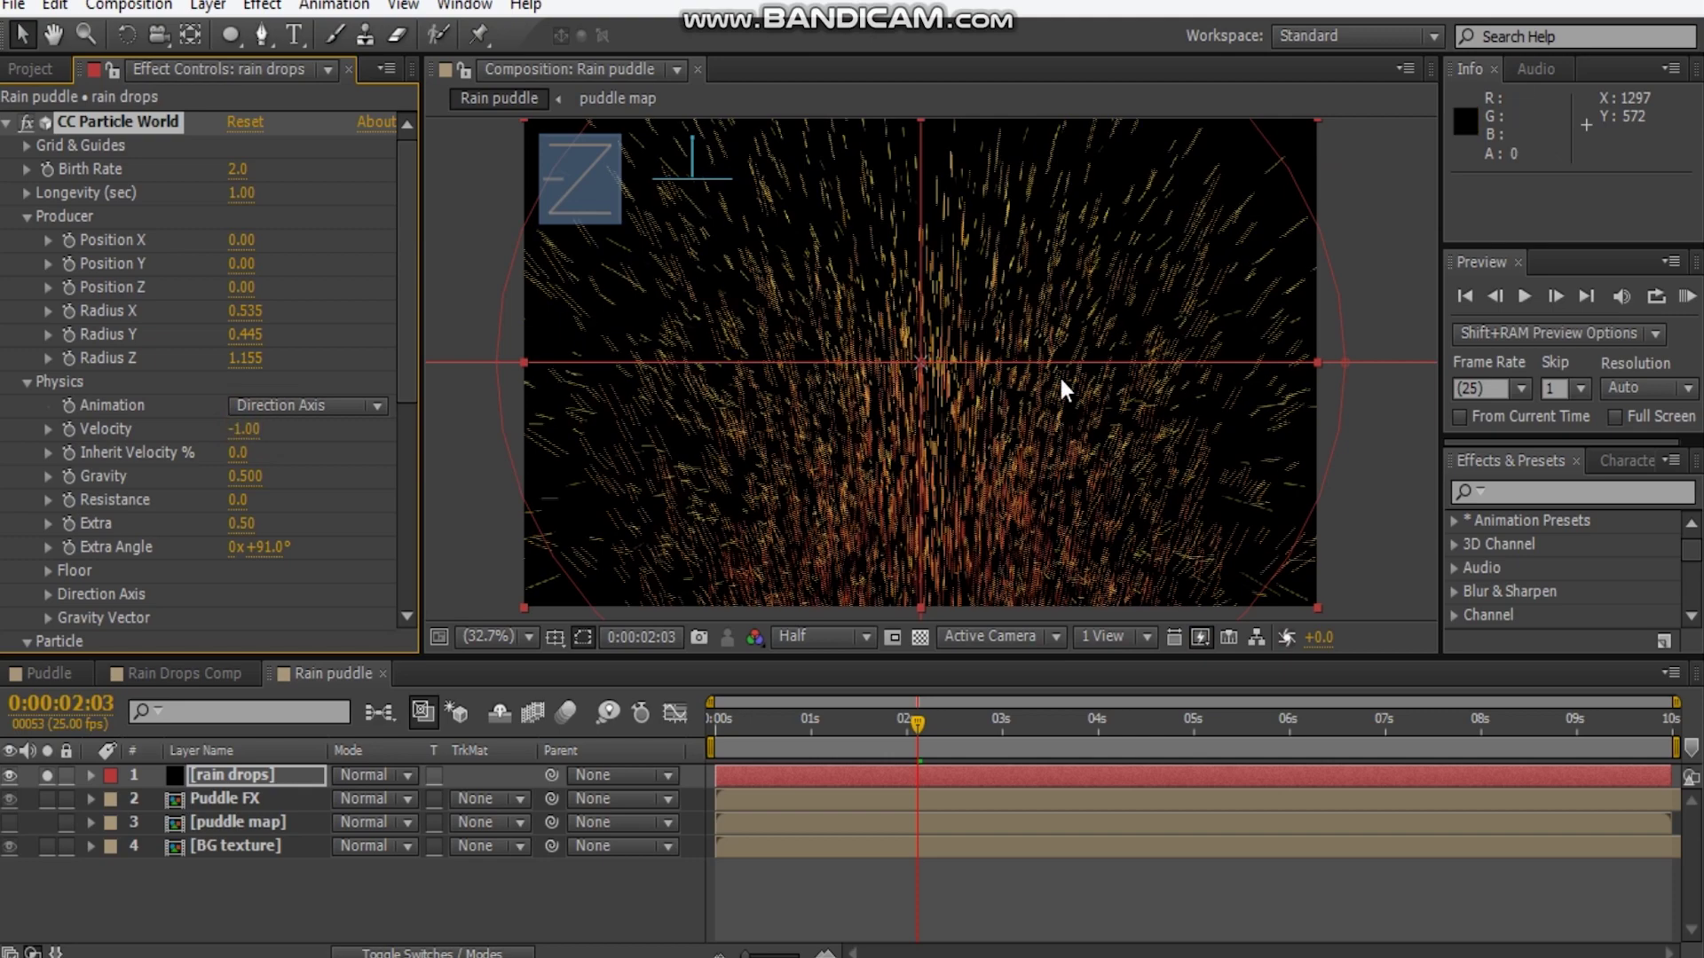
pyautogui.moveTo(252, 480); pyautogui.dragTo(188, 489)
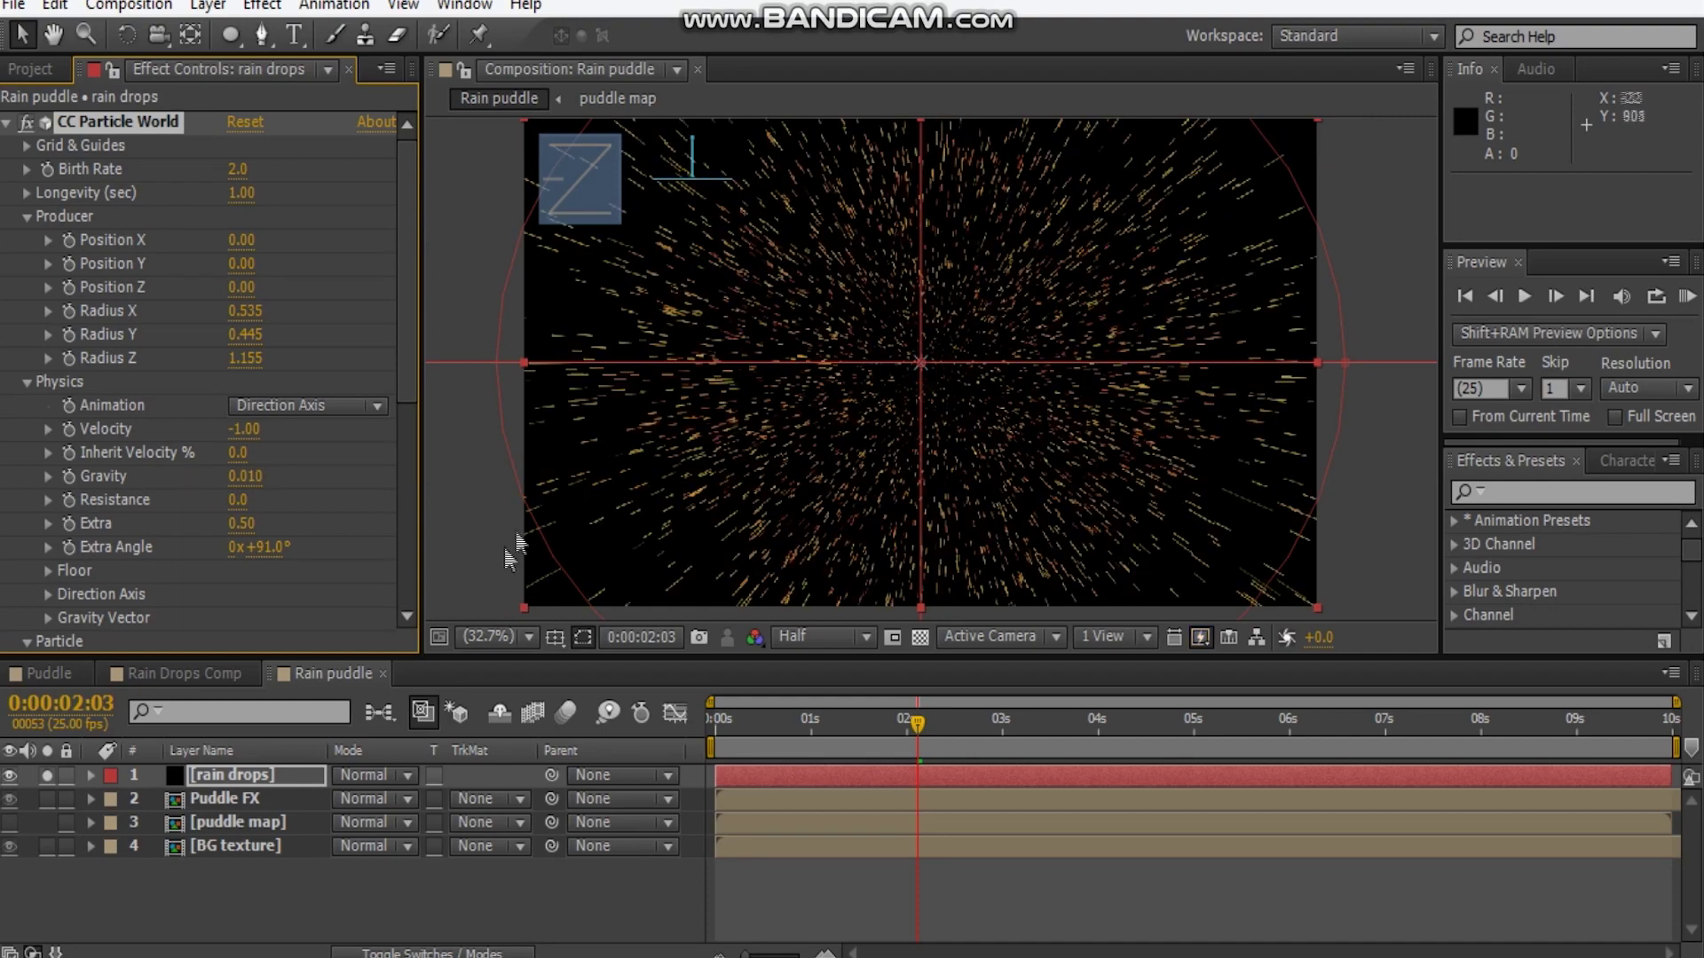
# Widen the Producer to Radius X 1.055 and Radius Y 0.695, and check the particles at 0:00:03:24
pyautogui.moveTo(251, 333); pyautogui.dragTo(919, 391)
pyautogui.moveTo(789, 737); pyautogui.dragTo(1097, 726)
# Change the particle Birth Color to a light blue
pyautogui.scroll(-3, 258, 523)
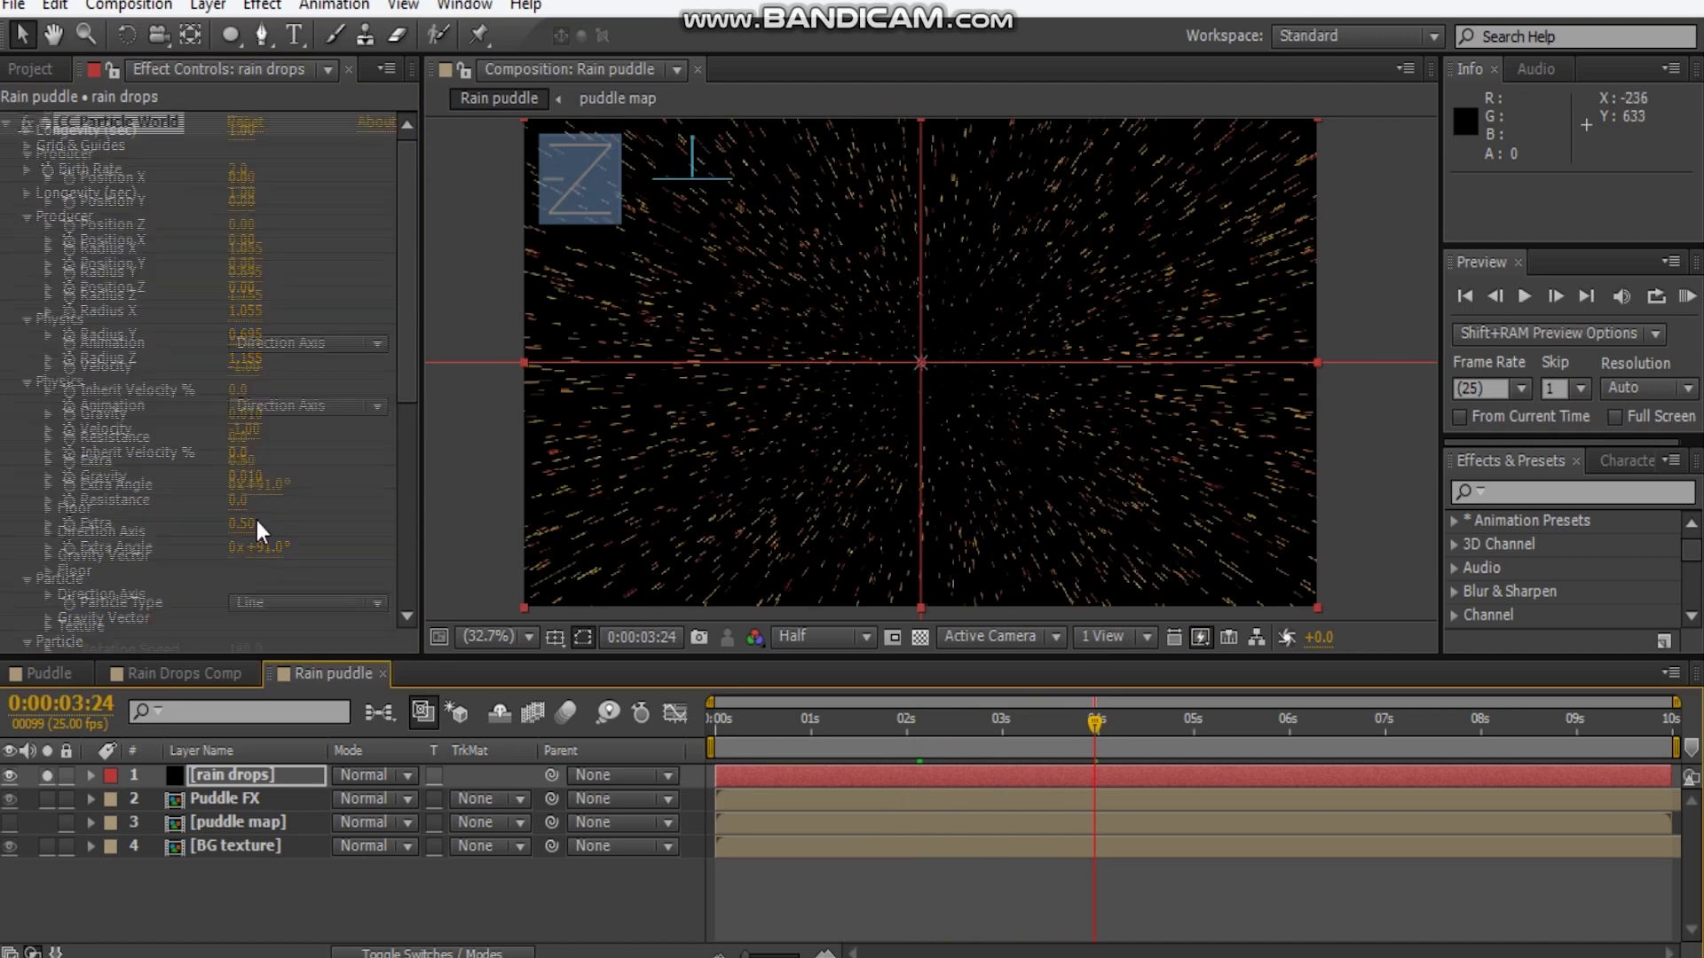
pyautogui.scroll(-6, 285, 534)
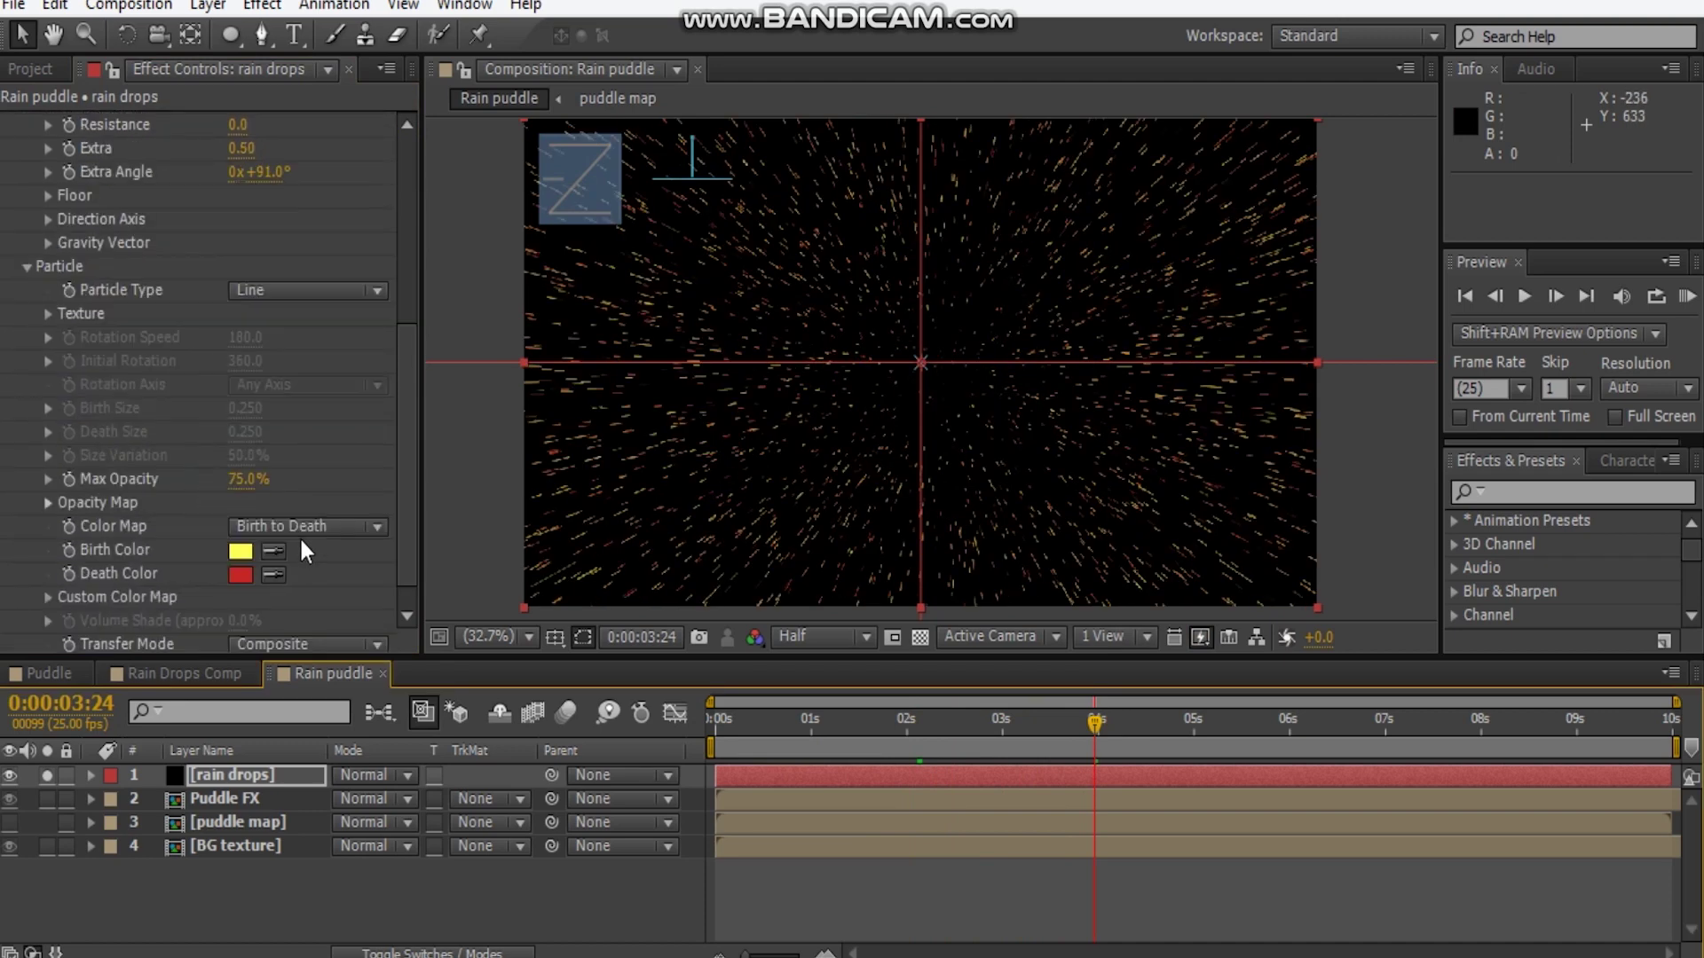
pyautogui.click(240, 551)
pyautogui.click(595, 338)
pyautogui.moveTo(323, 222); pyautogui.dragTo(323, 175)
pyautogui.click(796, 187)
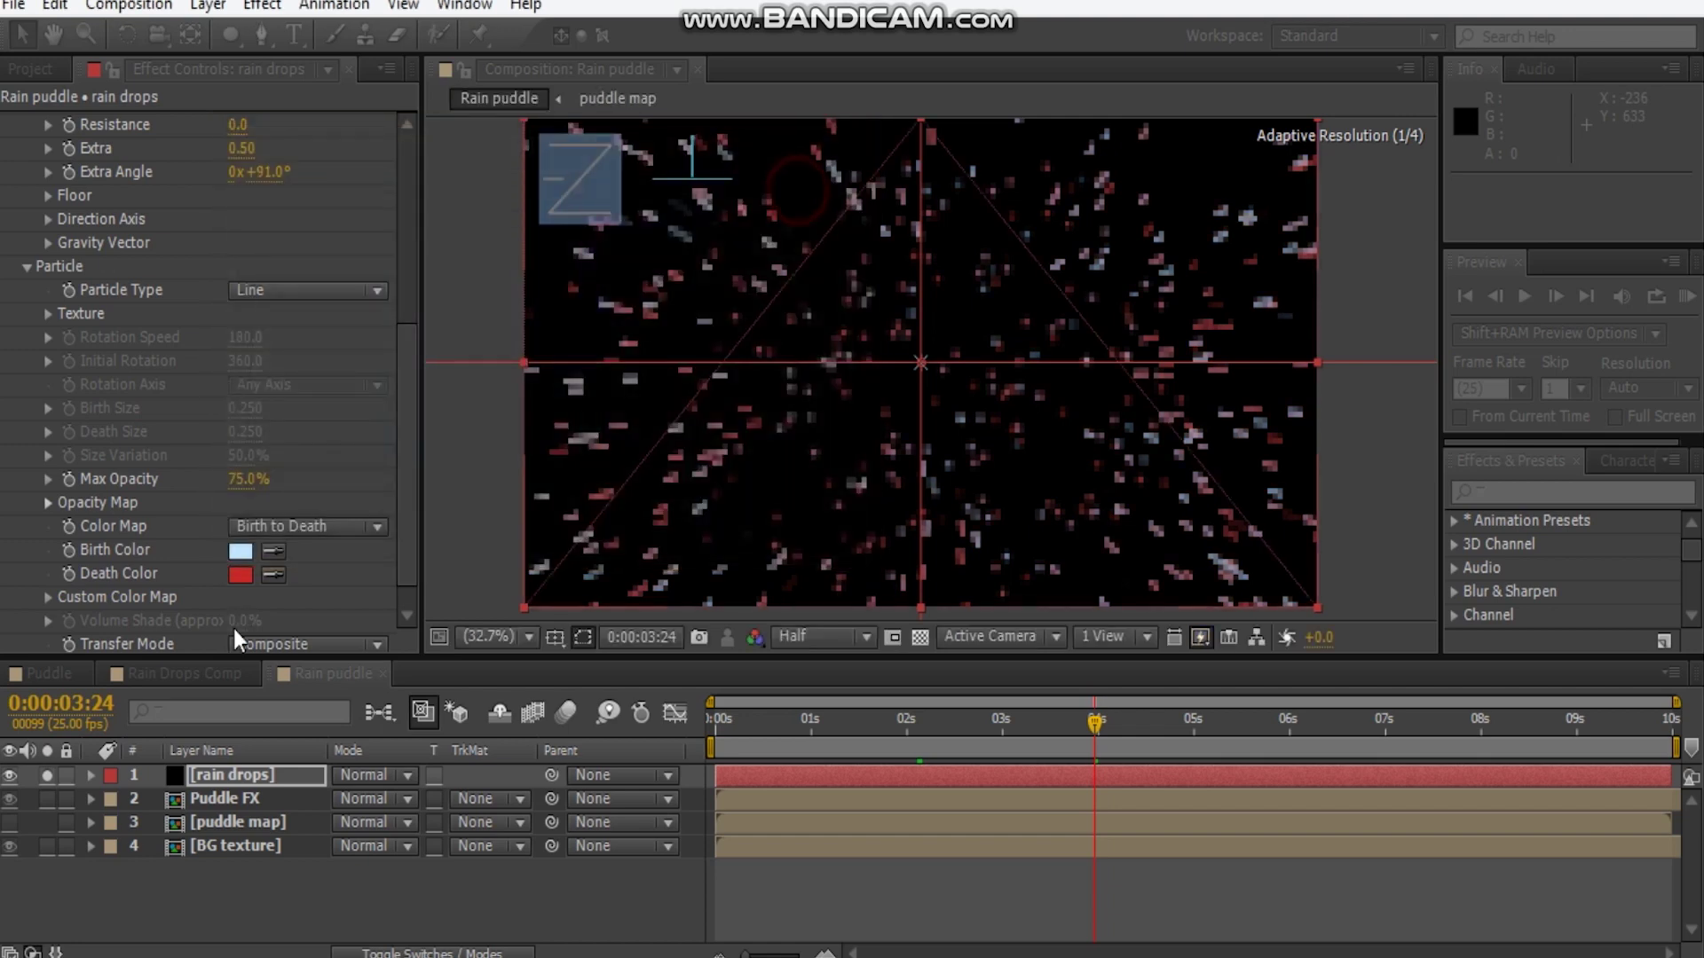
# Change the particle Death Color to the very pale blue E0F6FF
pyautogui.click(240, 575)
pyautogui.moveTo(312, 233); pyautogui.dragTo(301, 191)
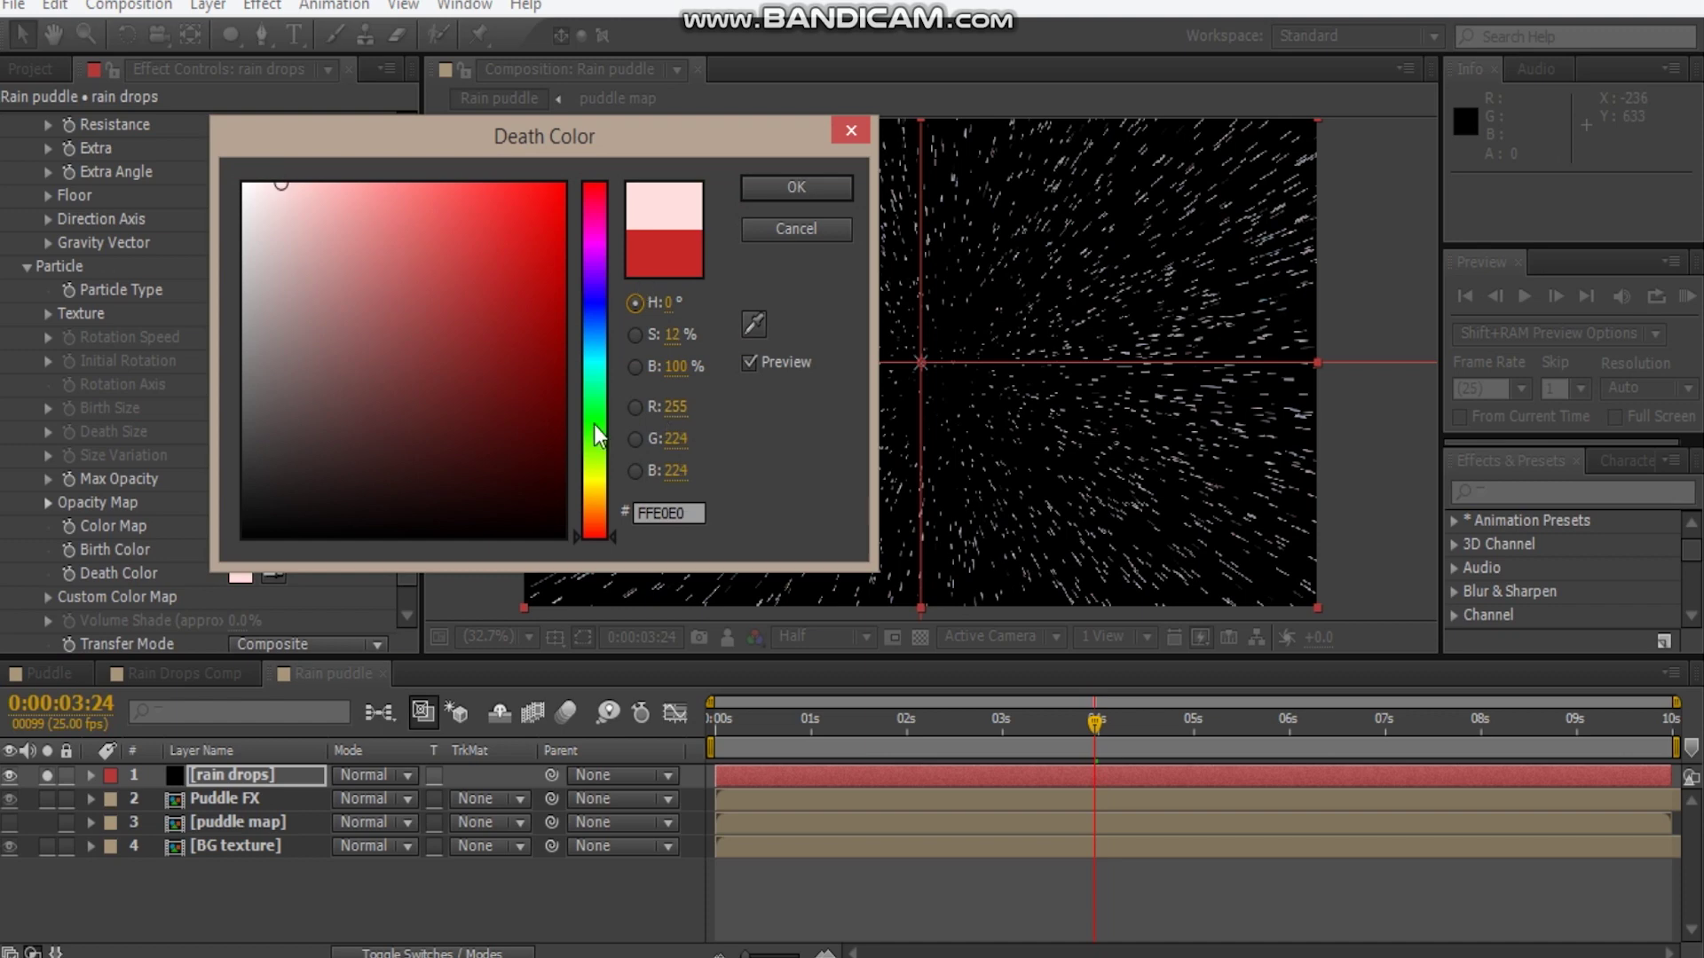
pyautogui.moveTo(594, 425); pyautogui.dragTo(594, 345)
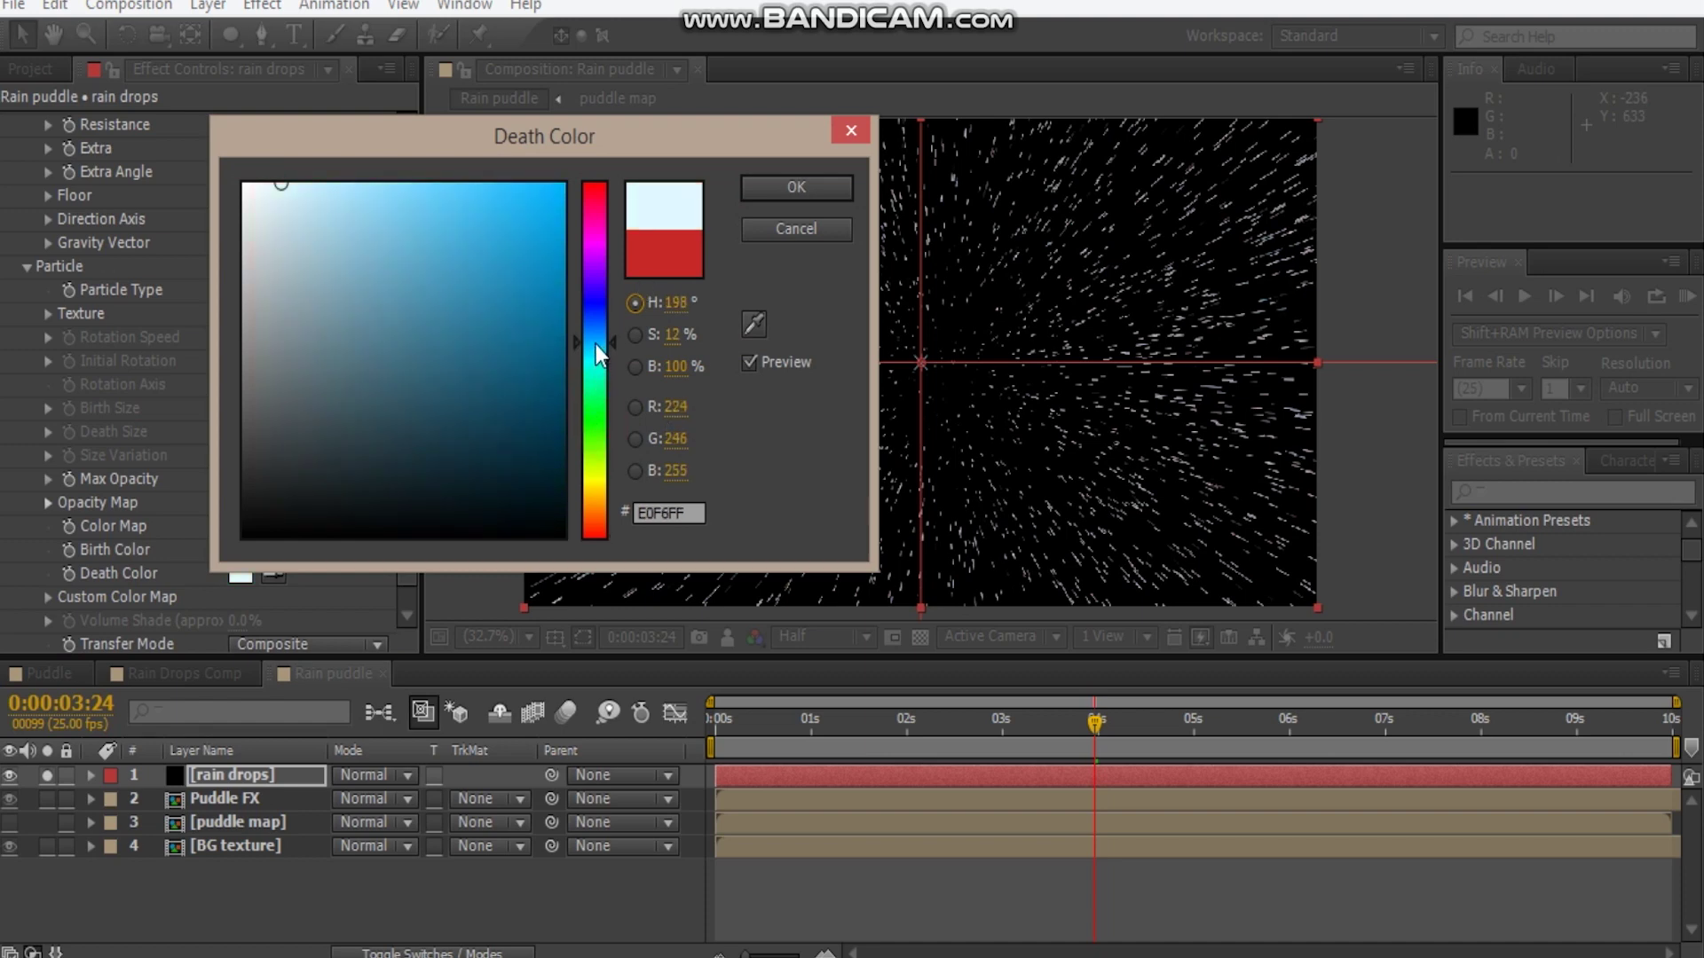
pyautogui.click(762, 189)
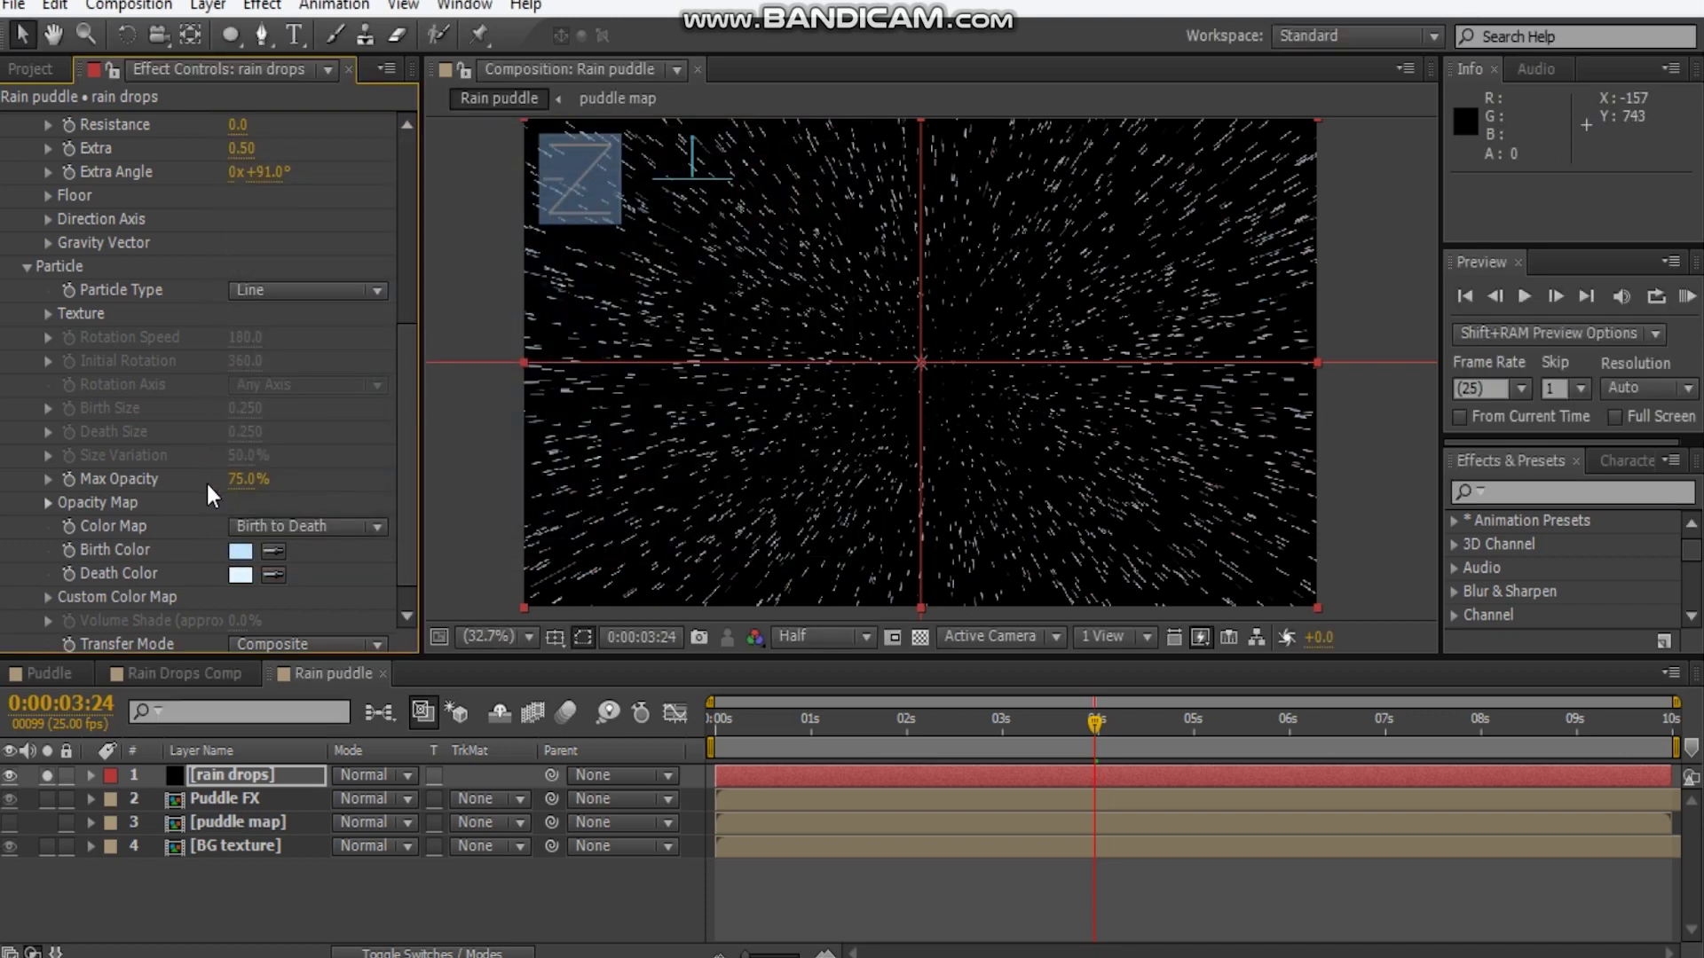
# Set the CC Particle World Birth Rate to 1.5 and Longevity to 1.5 seconds on the rain drops layer
pyautogui.scroll(-1, 321, 536)
pyautogui.click(233, 774)
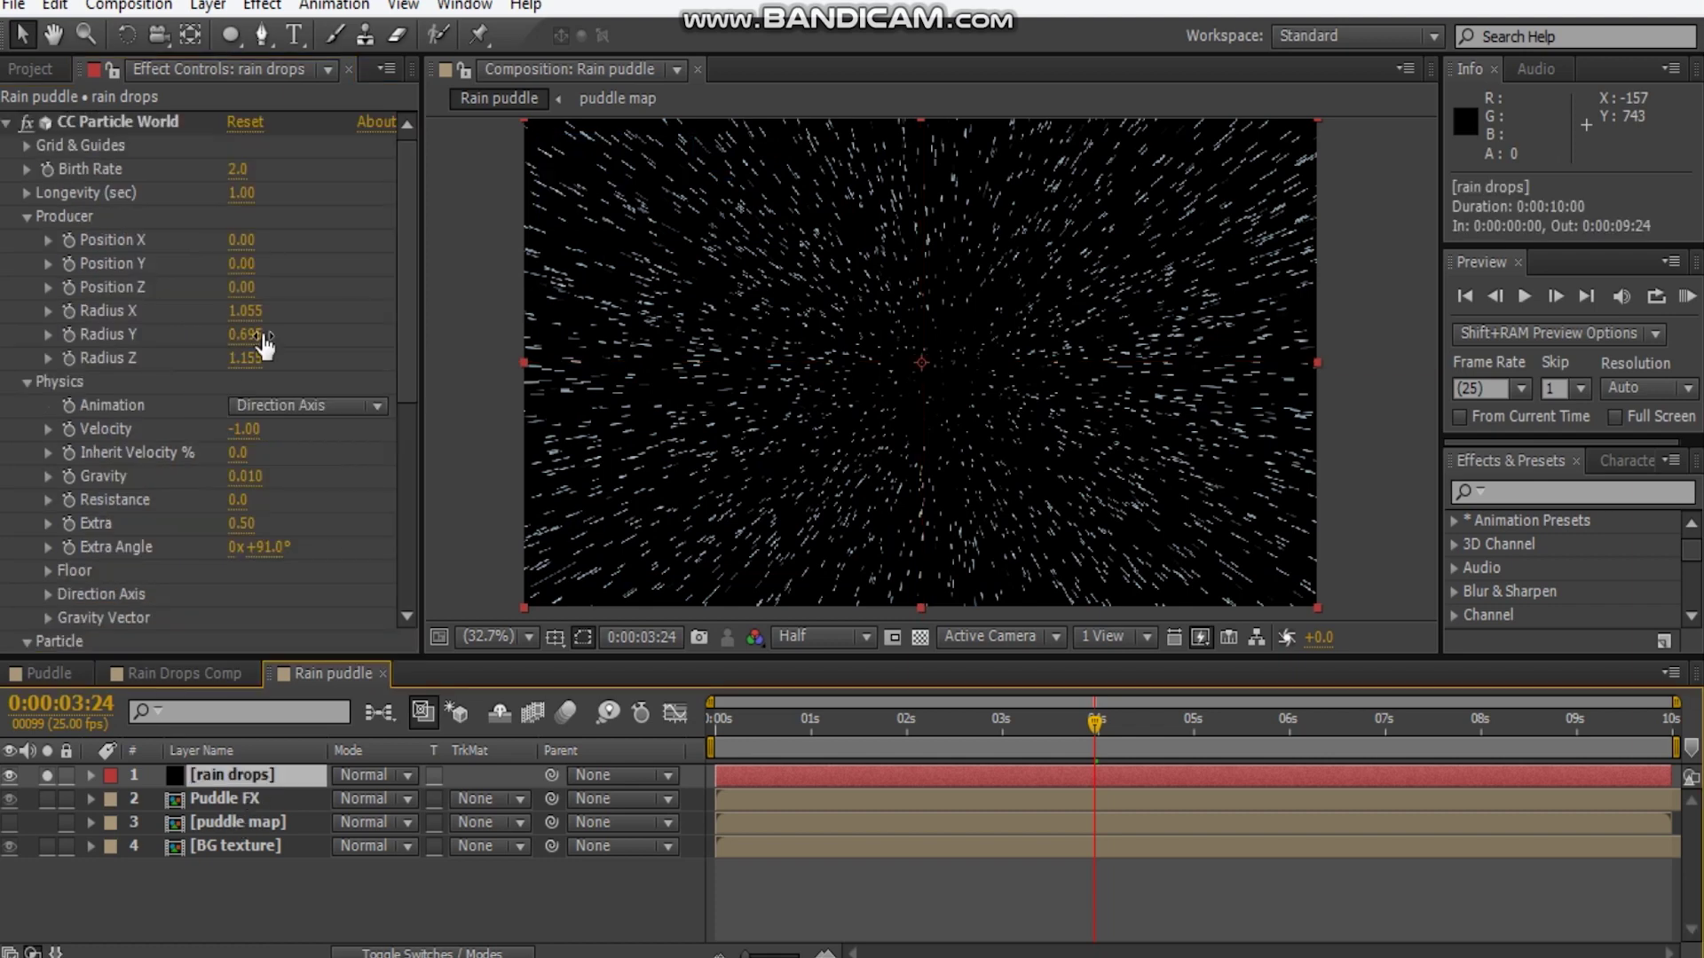
pyautogui.click(237, 169)
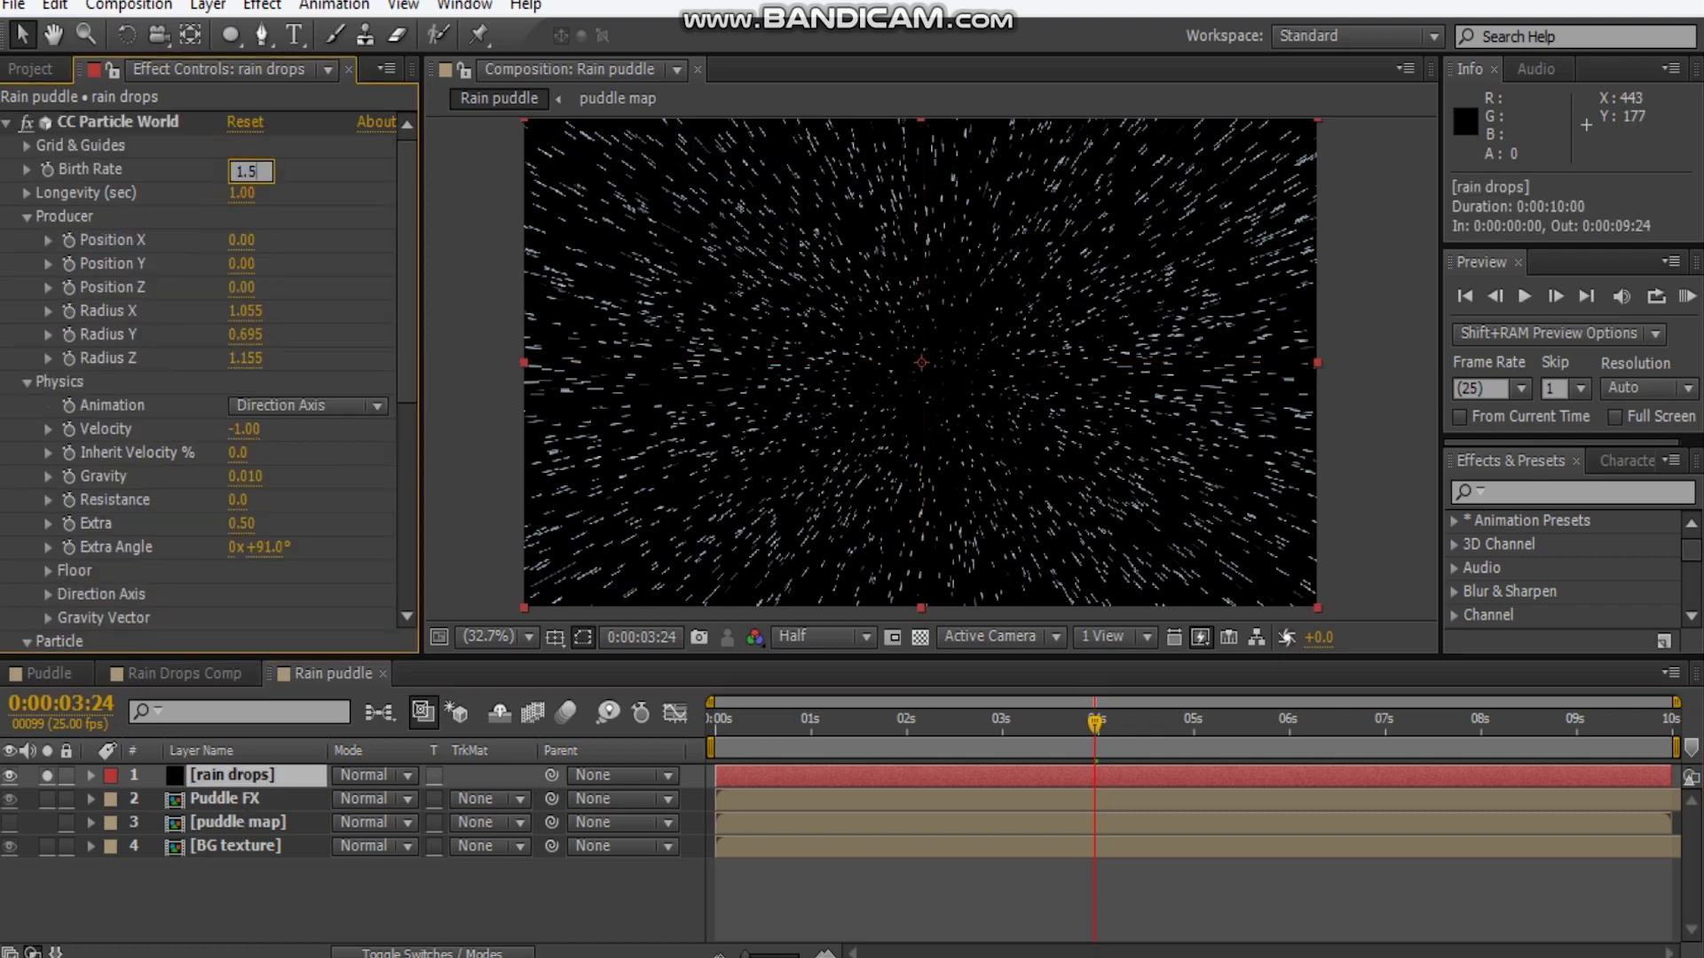
pyautogui.write('1.5')
pyautogui.press('Return')
pyautogui.click(240, 194)
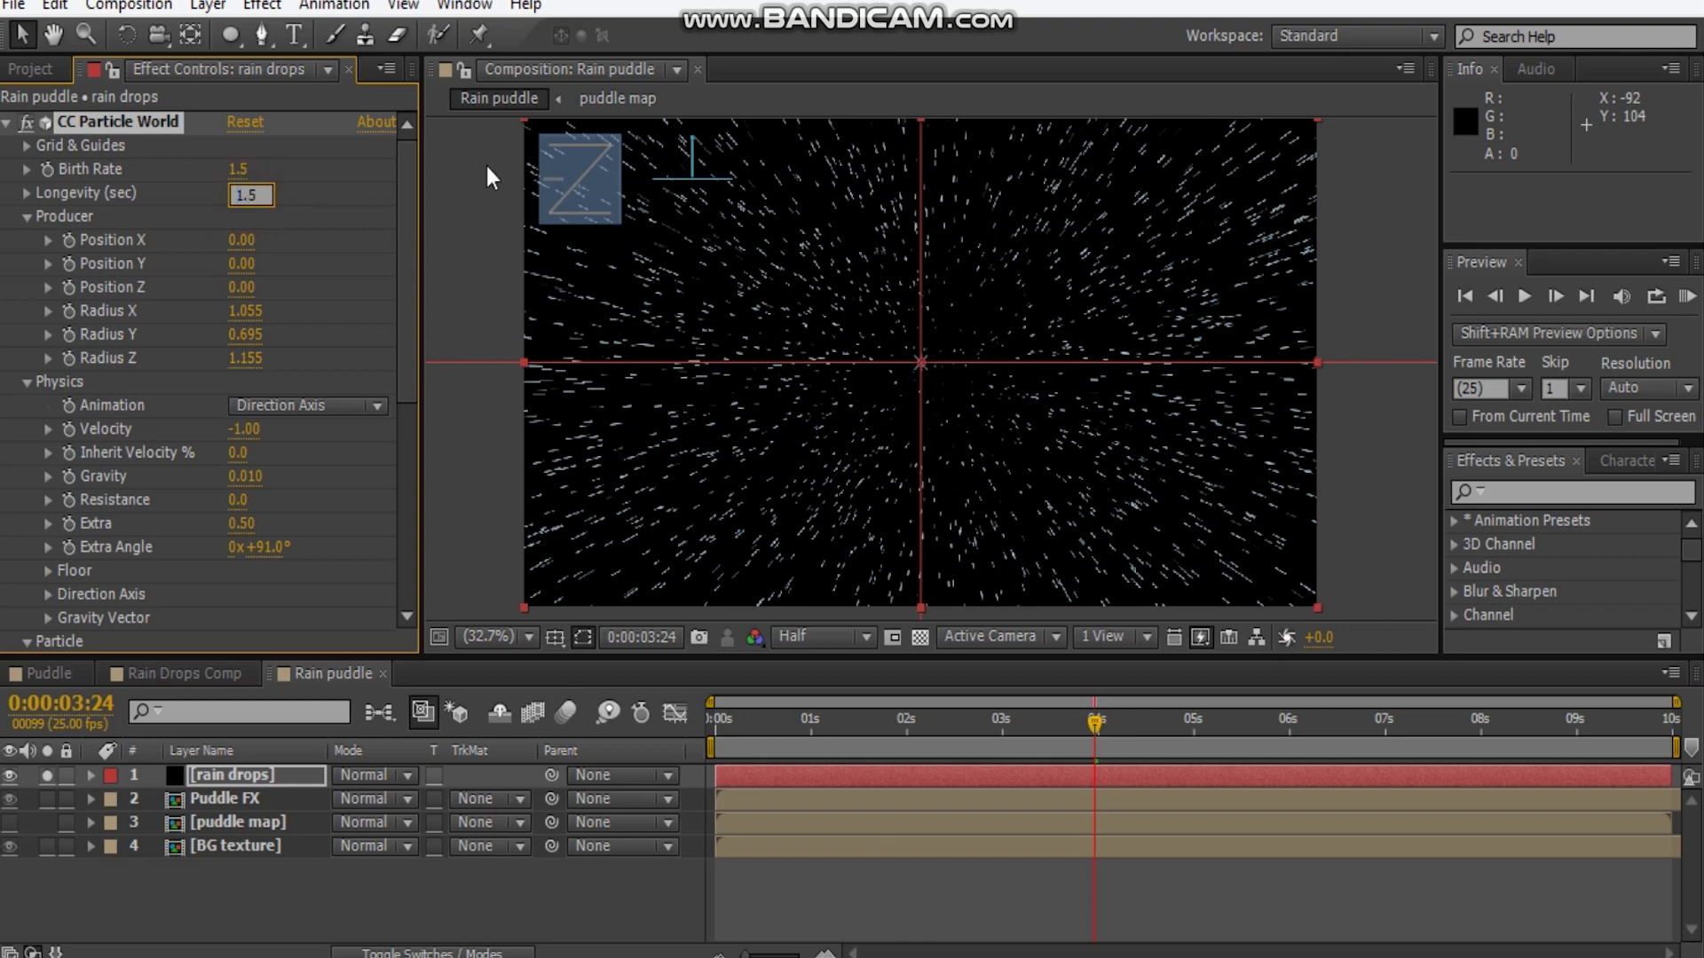
pyautogui.write('1.5')
pyautogui.press('Return')
# Reduce the CC Particle World Birth Rate to 1.0
pyautogui.click(238, 170)
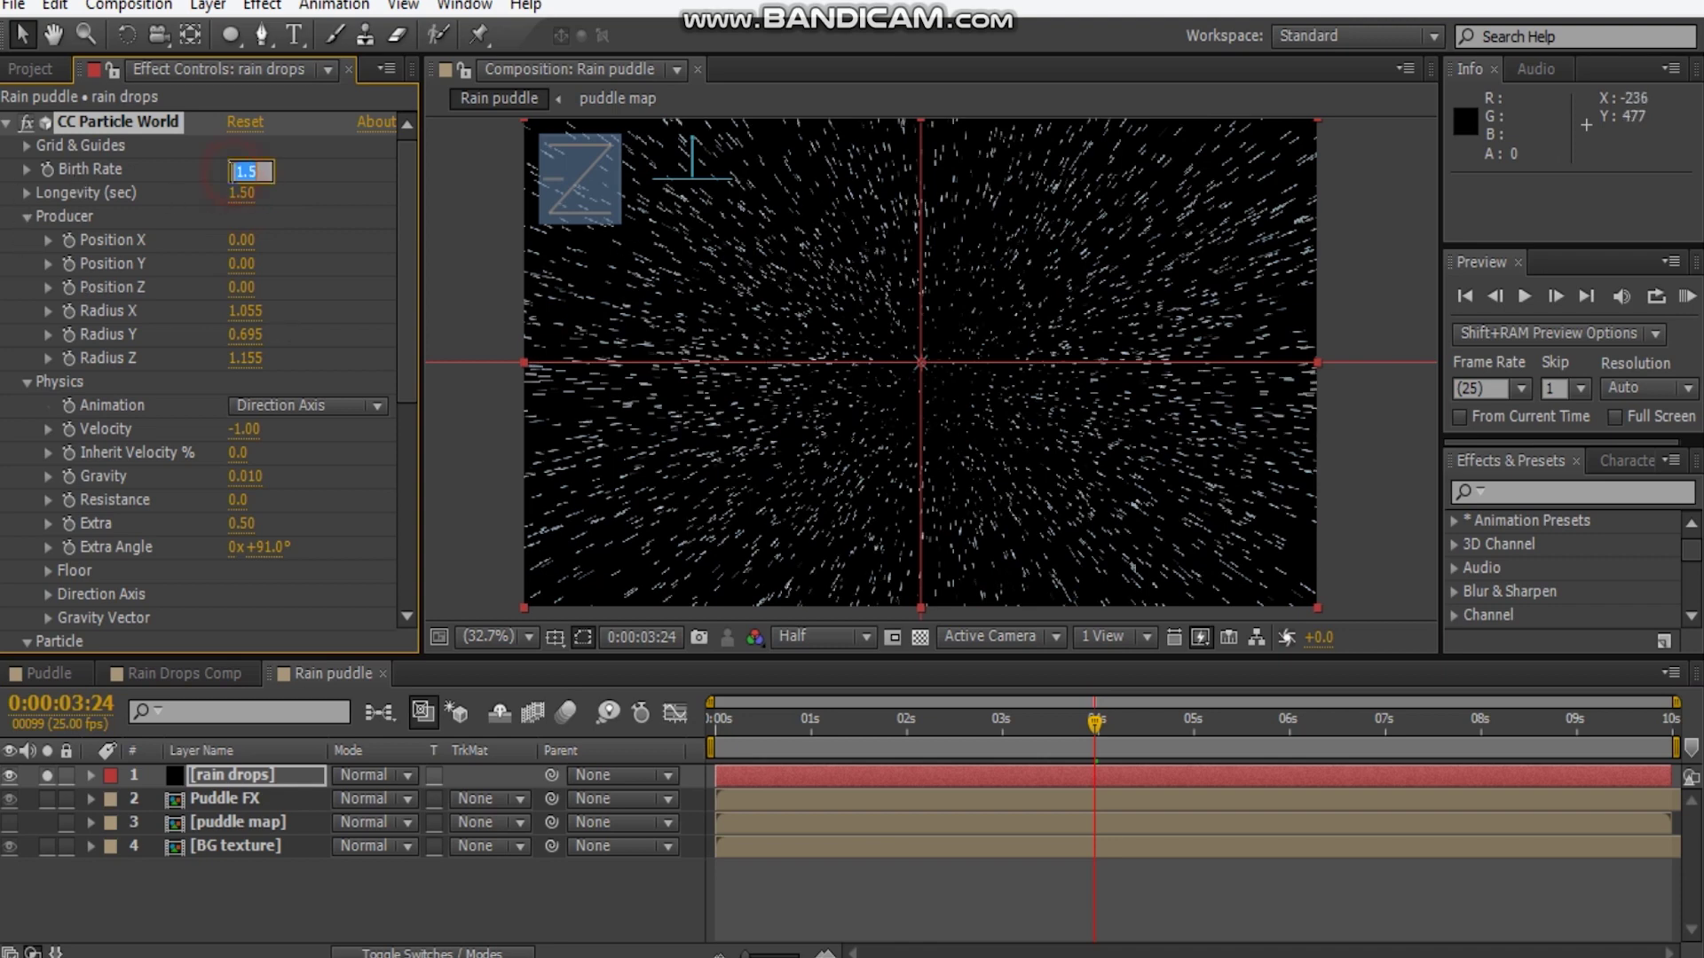
pyautogui.write('1')
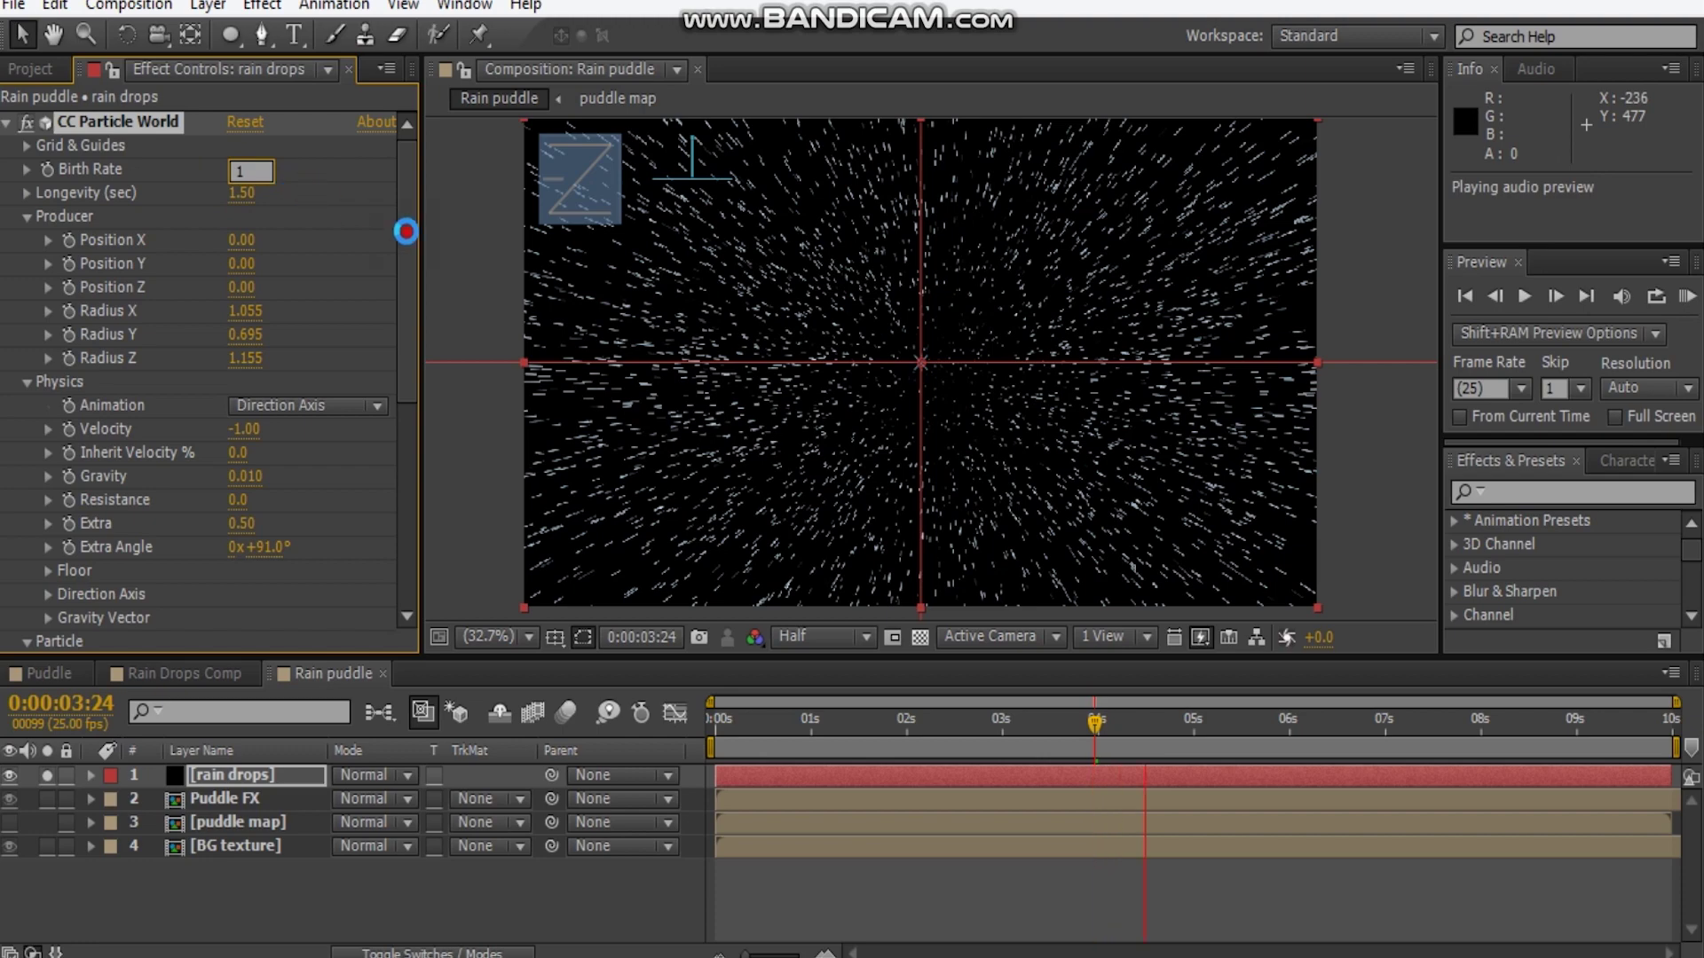
pyautogui.click(405, 231)
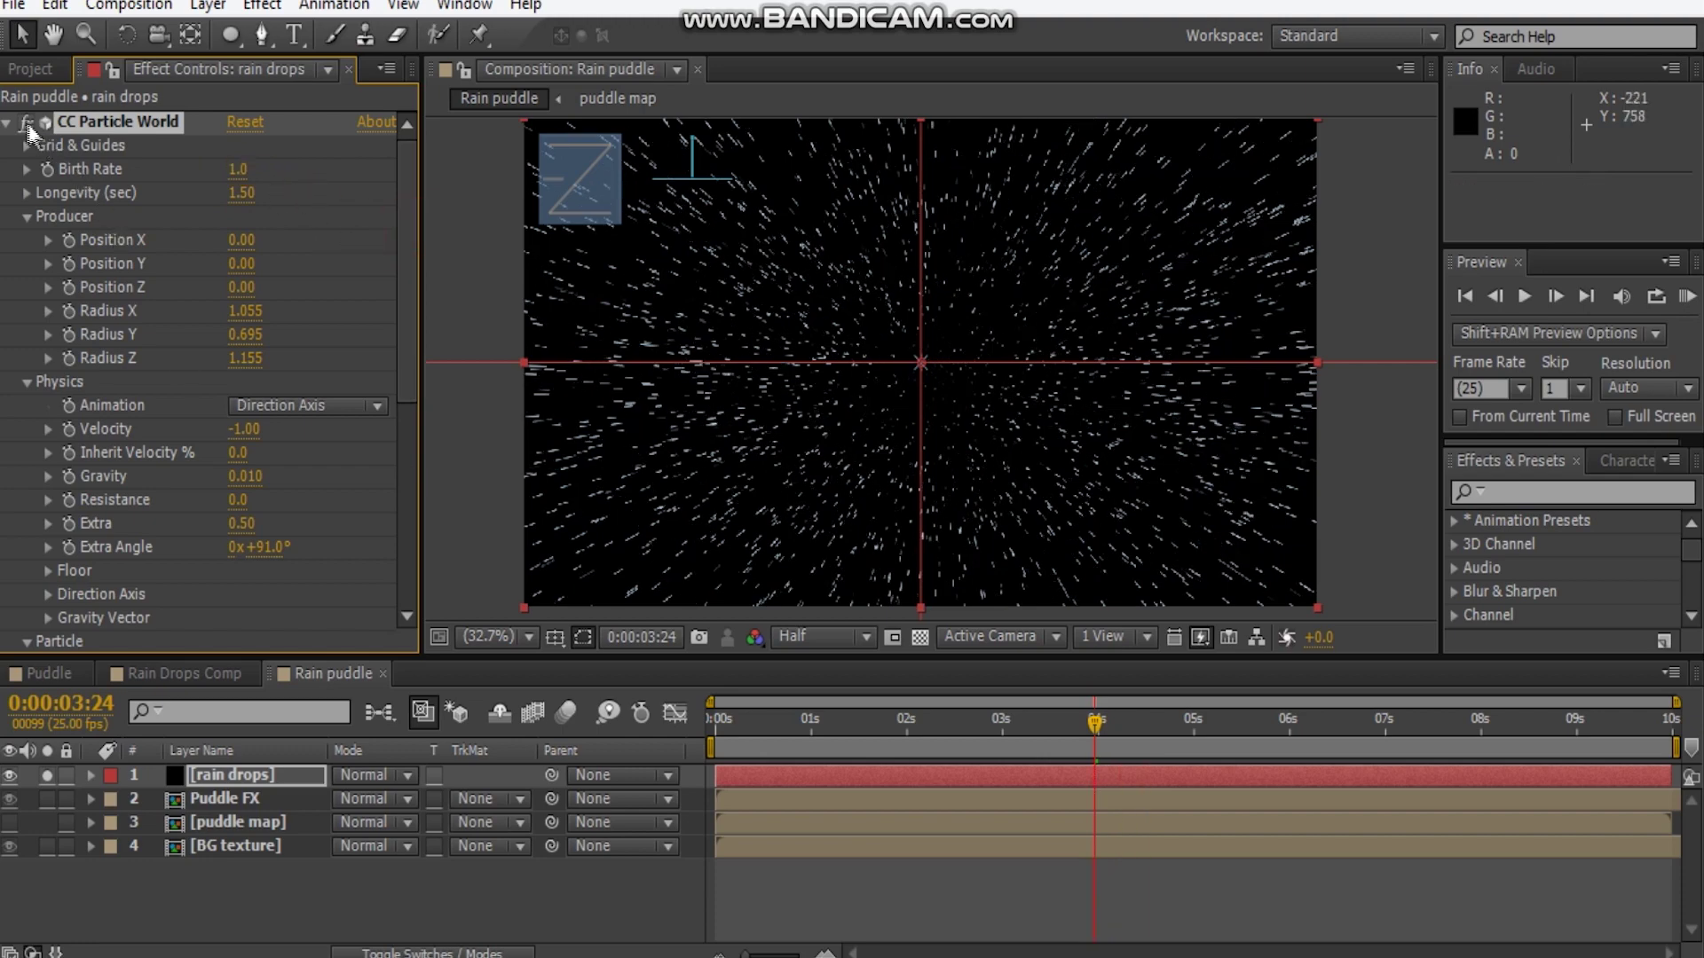
# Collapse the CC Particle World settings and turn off solo for the rain drops layer to view it over the bricks
pyautogui.click(28, 124)
pyautogui.click(47, 776)
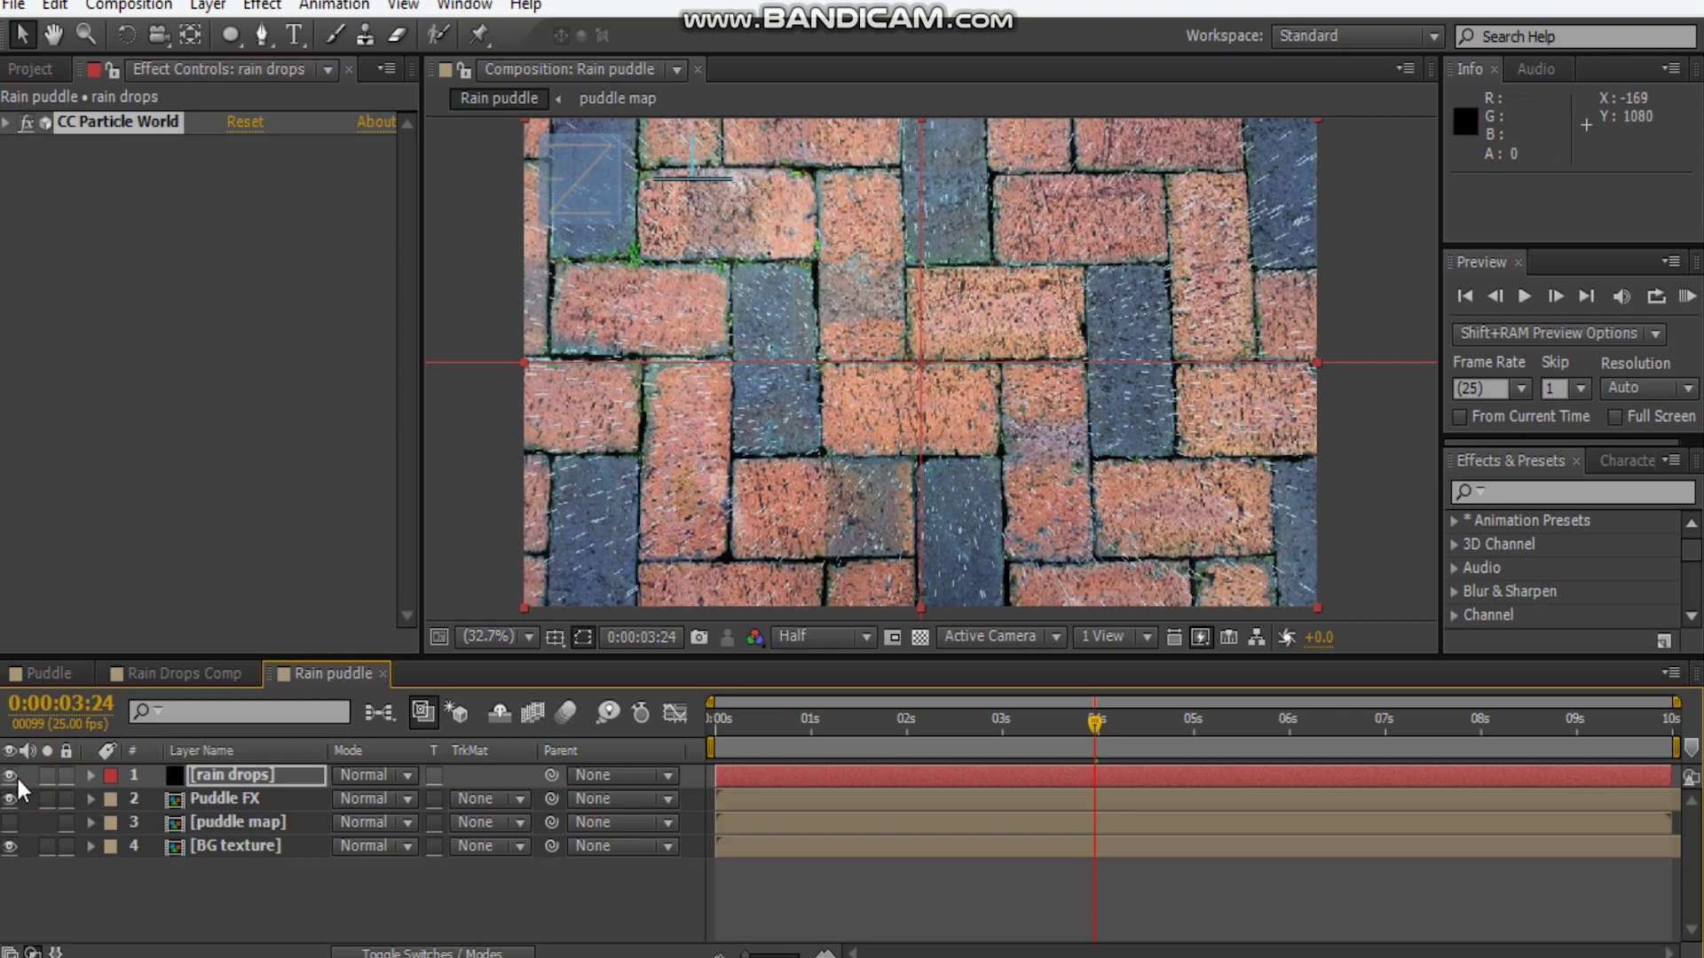
pyautogui.click(271, 775)
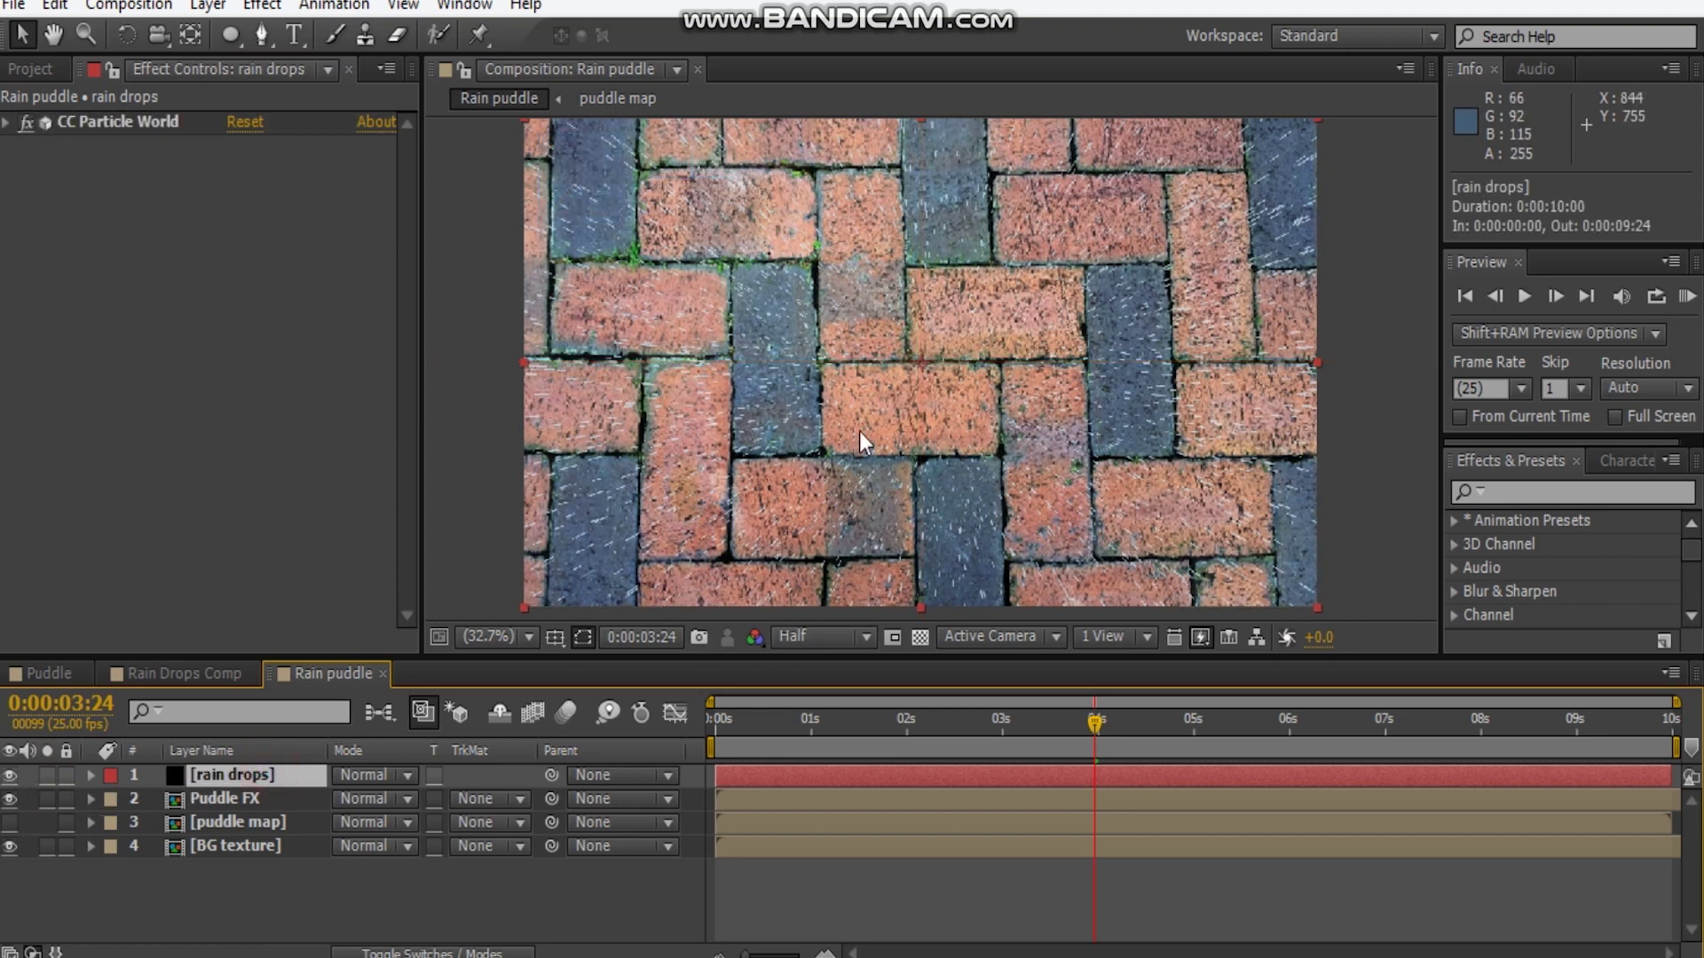
# Create a new 1920 x 1080 solid named "rain ripples" with the mid-gray color 7D7D7D
pyautogui.click(359, 885)
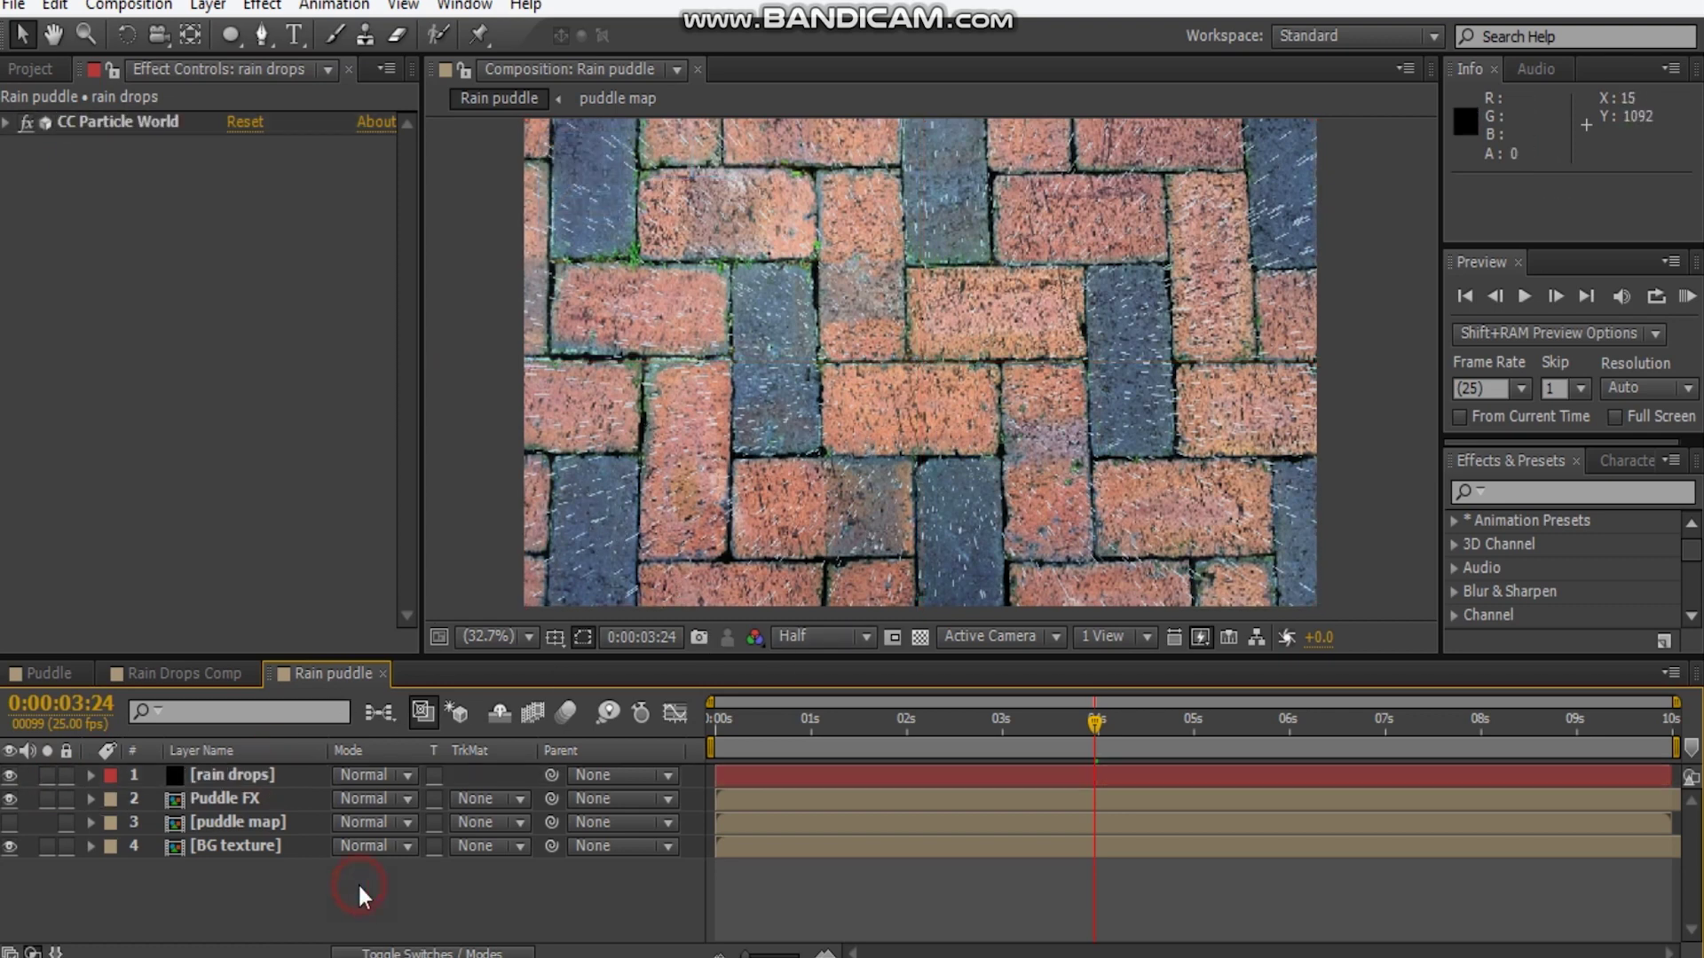
pyautogui.hotkey('ctrl', 'y')
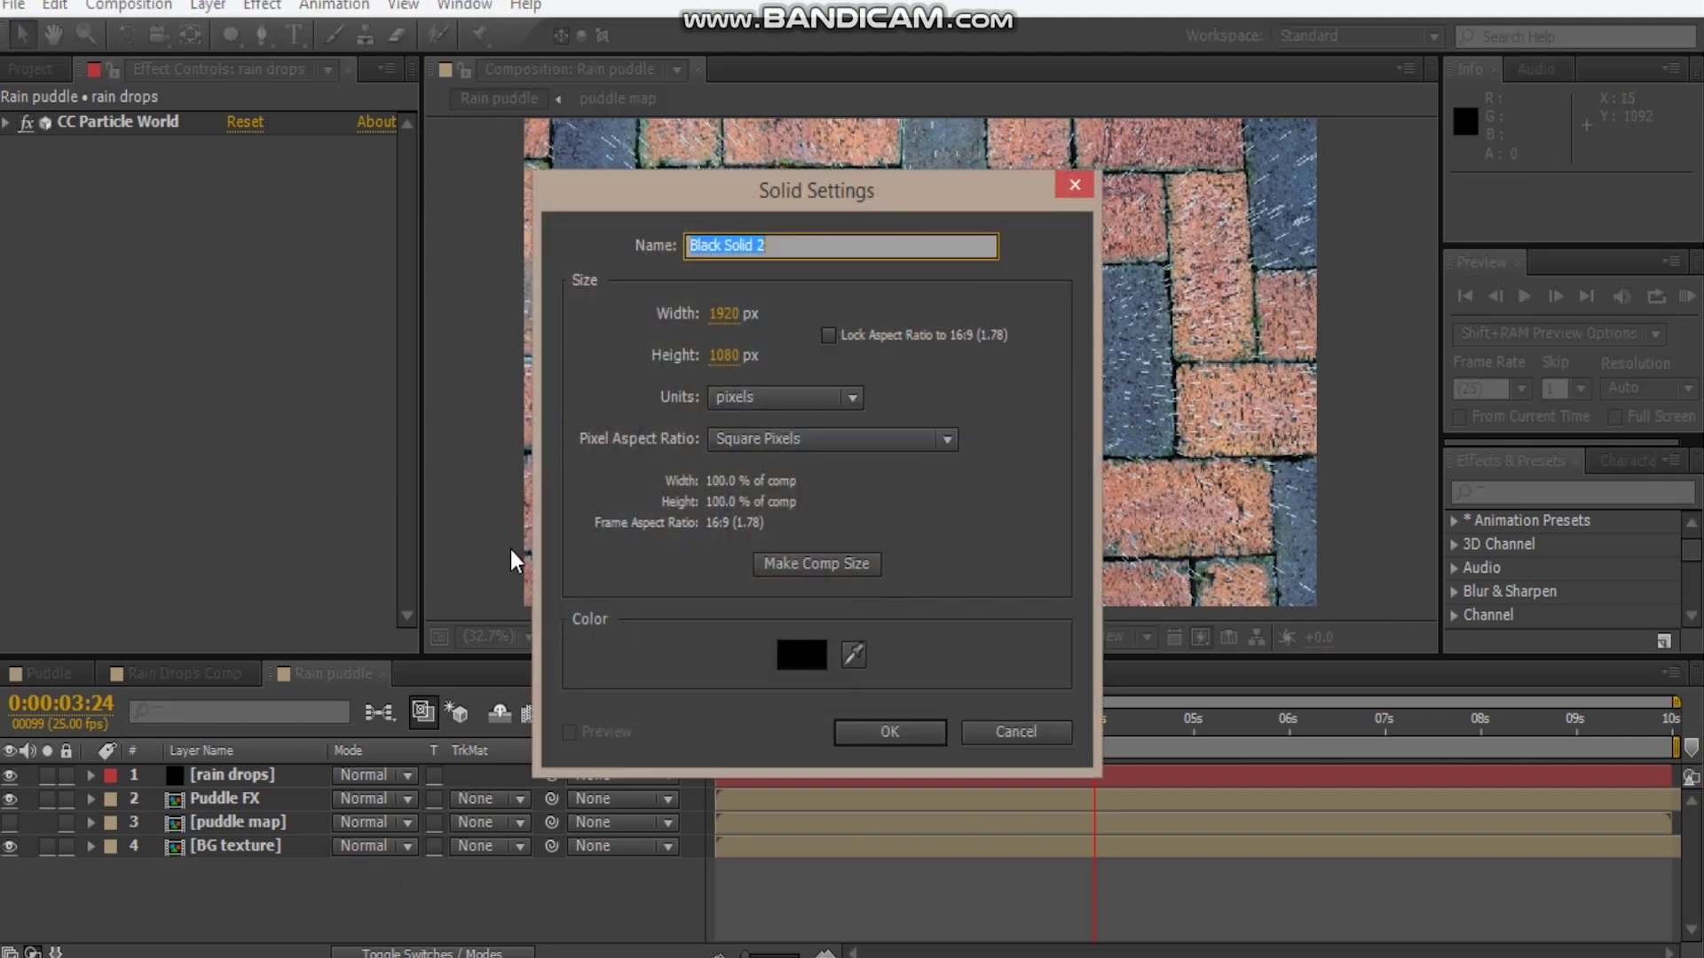
pyautogui.write('rain')
pyautogui.click(823, 656)
pyautogui.moveTo(594, 405); pyautogui.dragTo(593, 433)
pyautogui.moveTo(384, 447); pyautogui.dragTo(240, 399)
pyautogui.click(802, 189)
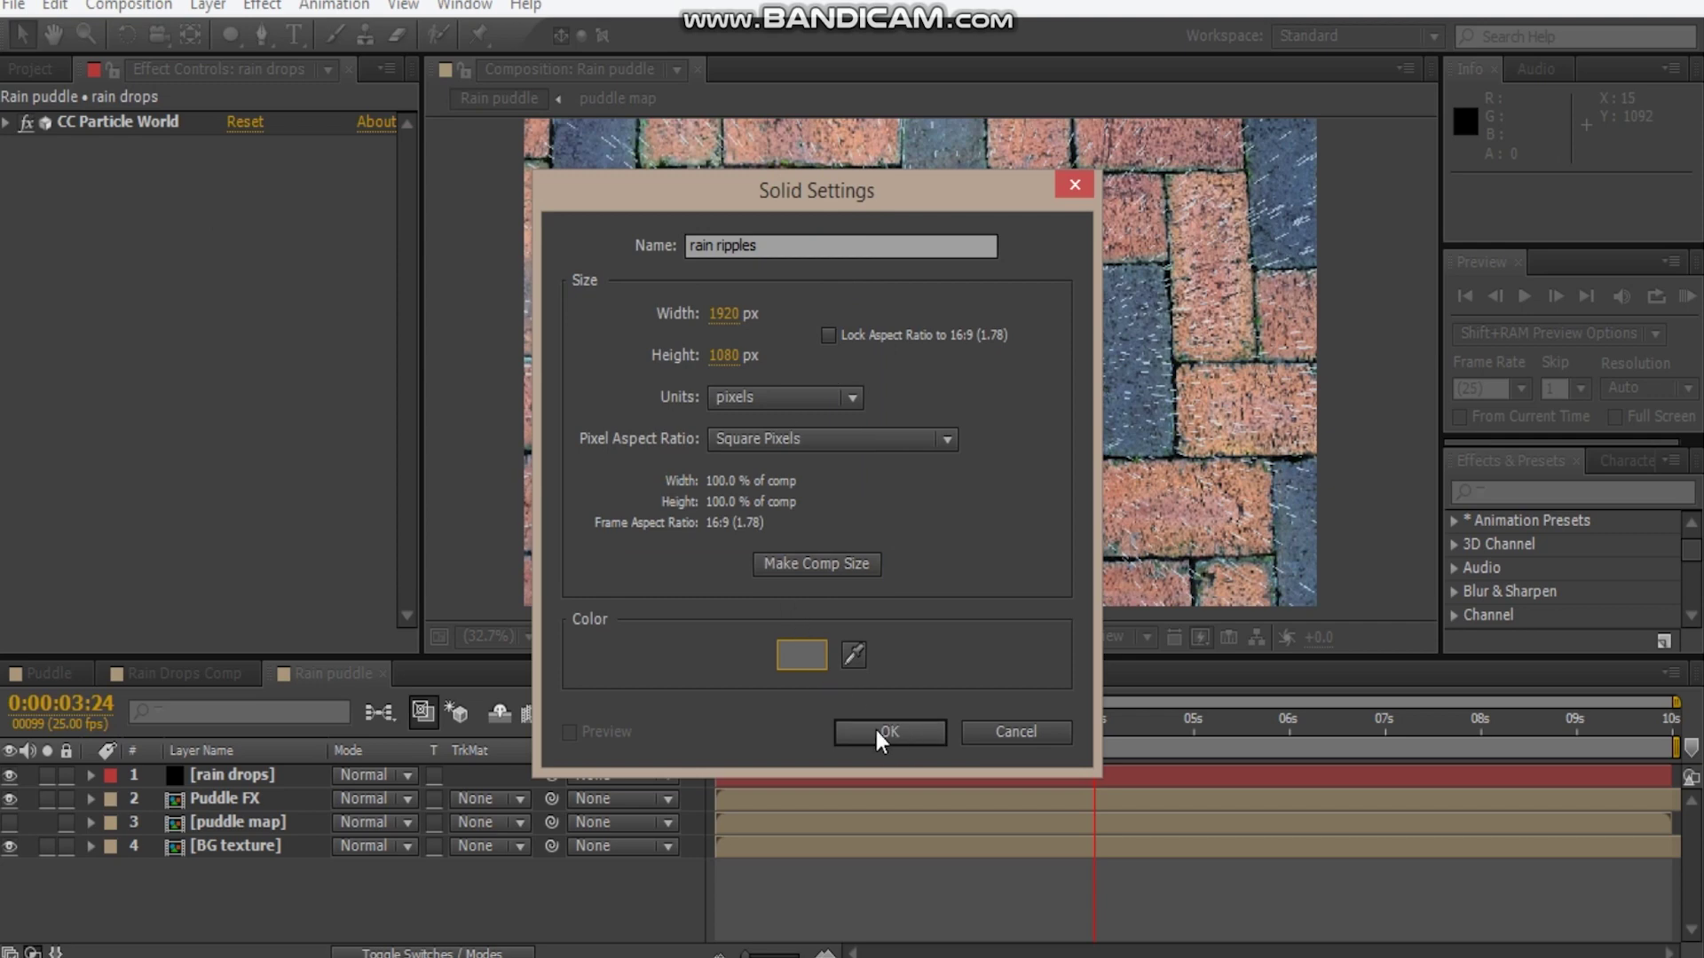
pyautogui.click(801, 655)
pyautogui.click(243, 363)
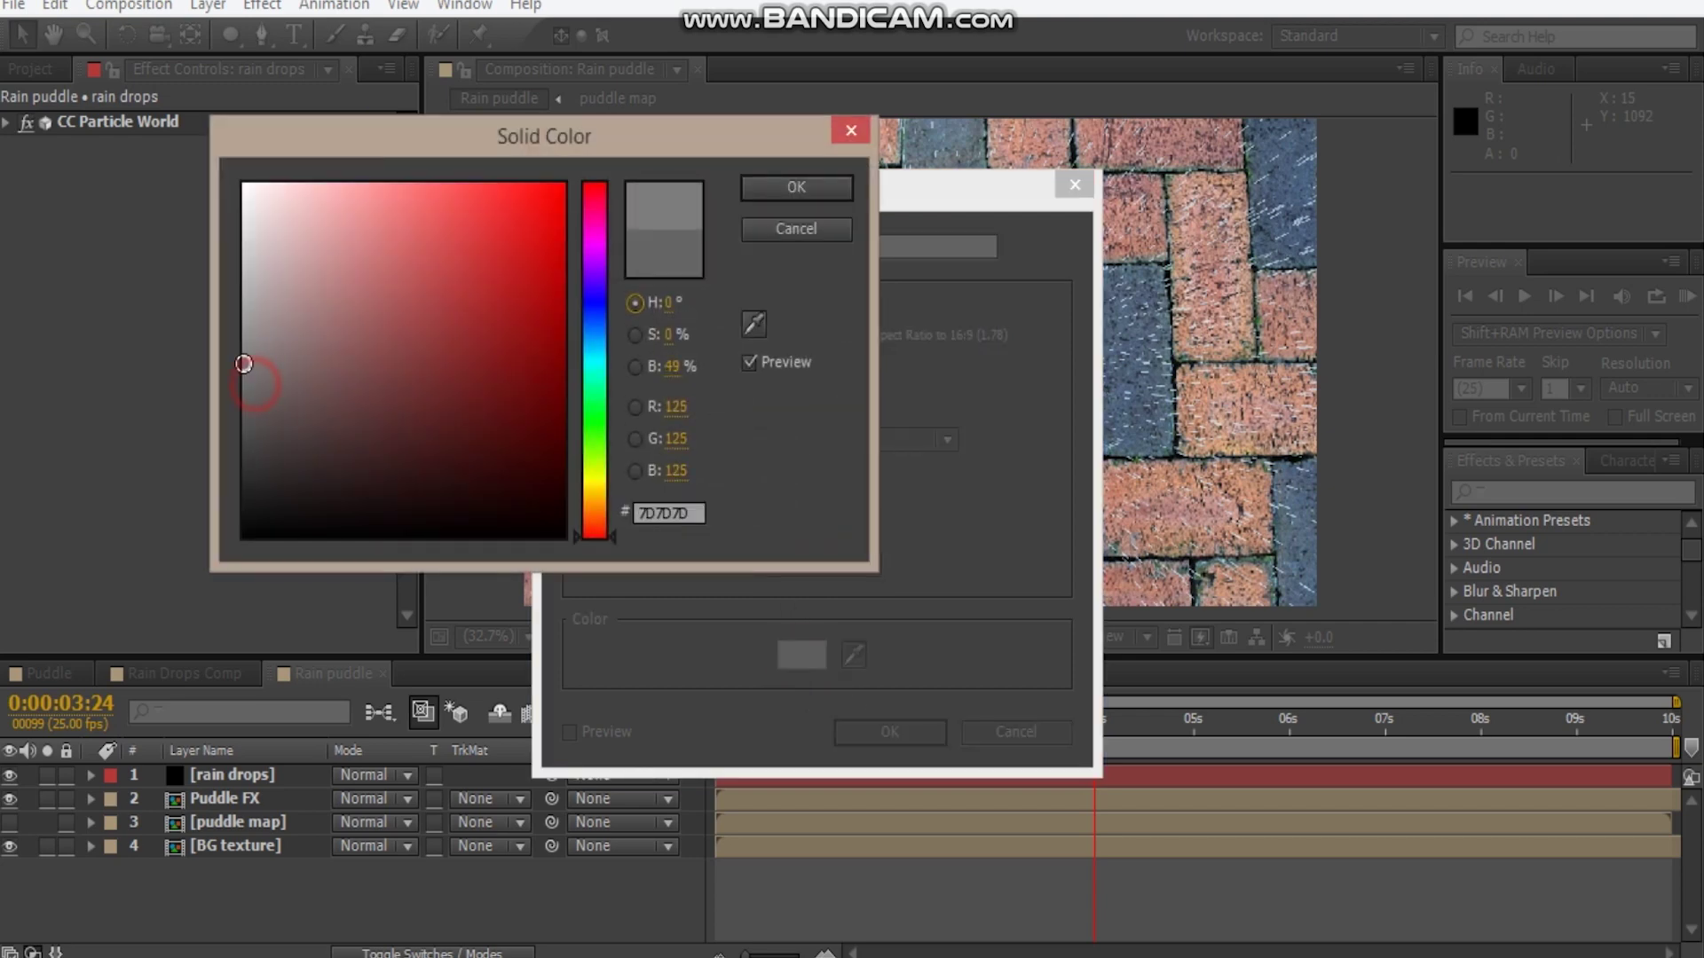
pyautogui.click(753, 189)
pyautogui.click(934, 729)
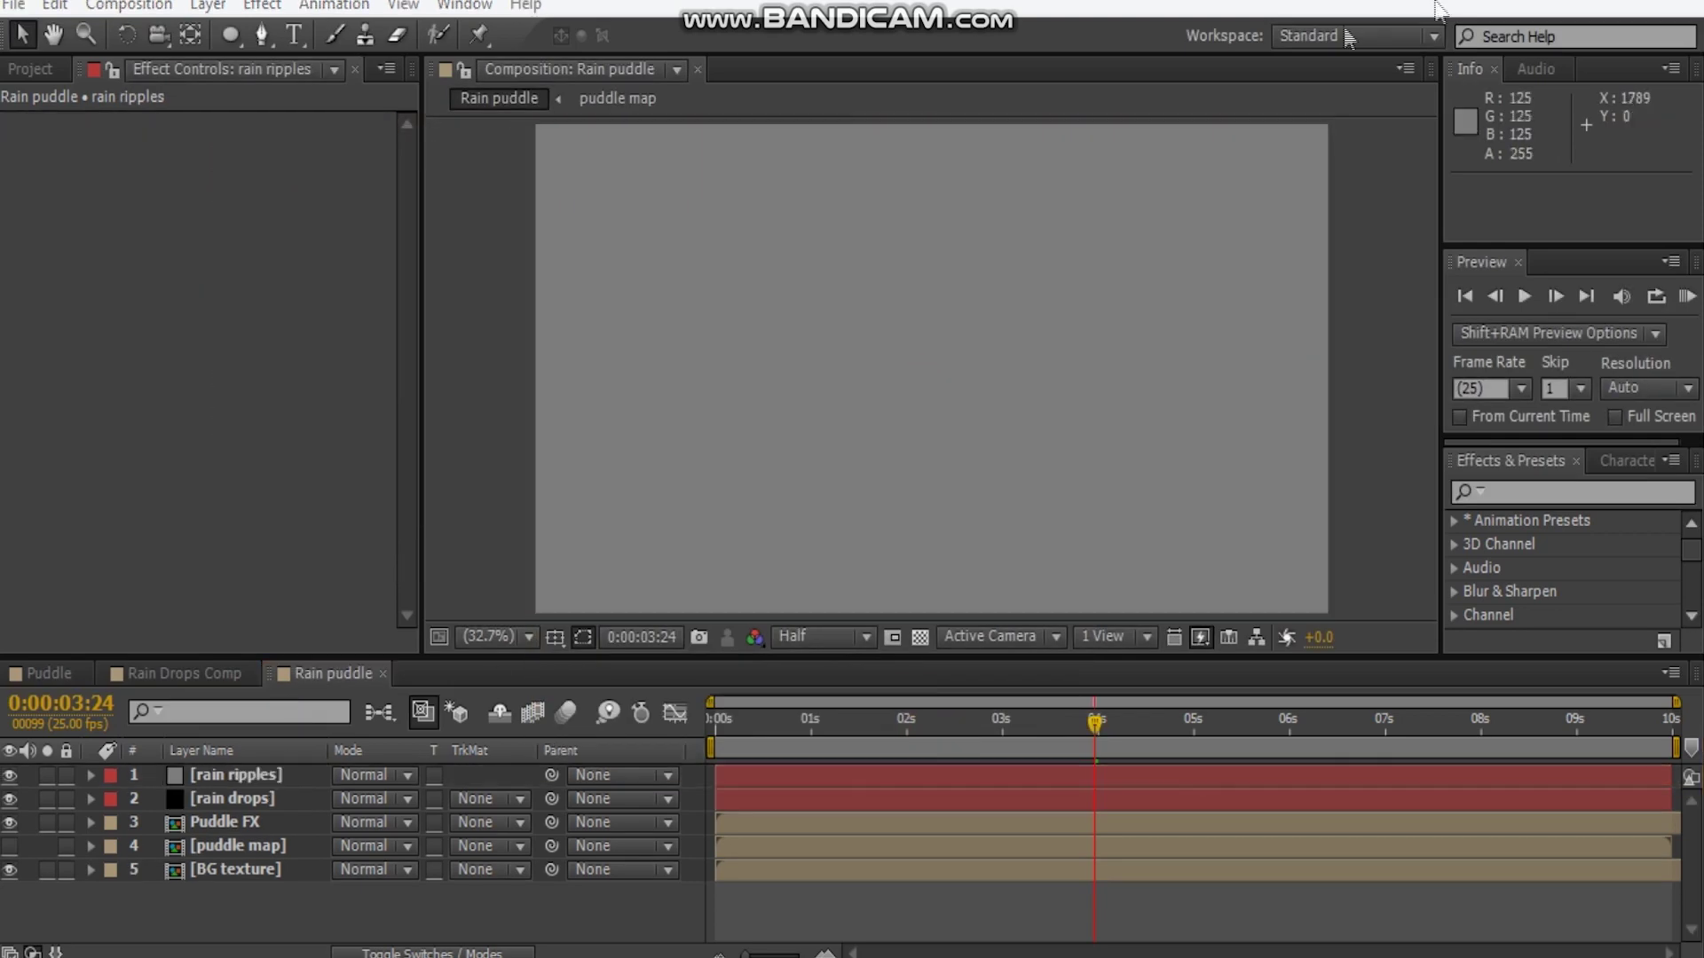
# Apply the CC Drizzle effect to the rain ripples layer
pyautogui.rightClick(185, 382)
pyautogui.click(7, 440)
pyautogui.click(238, 775)
pyautogui.rightClick(187, 395)
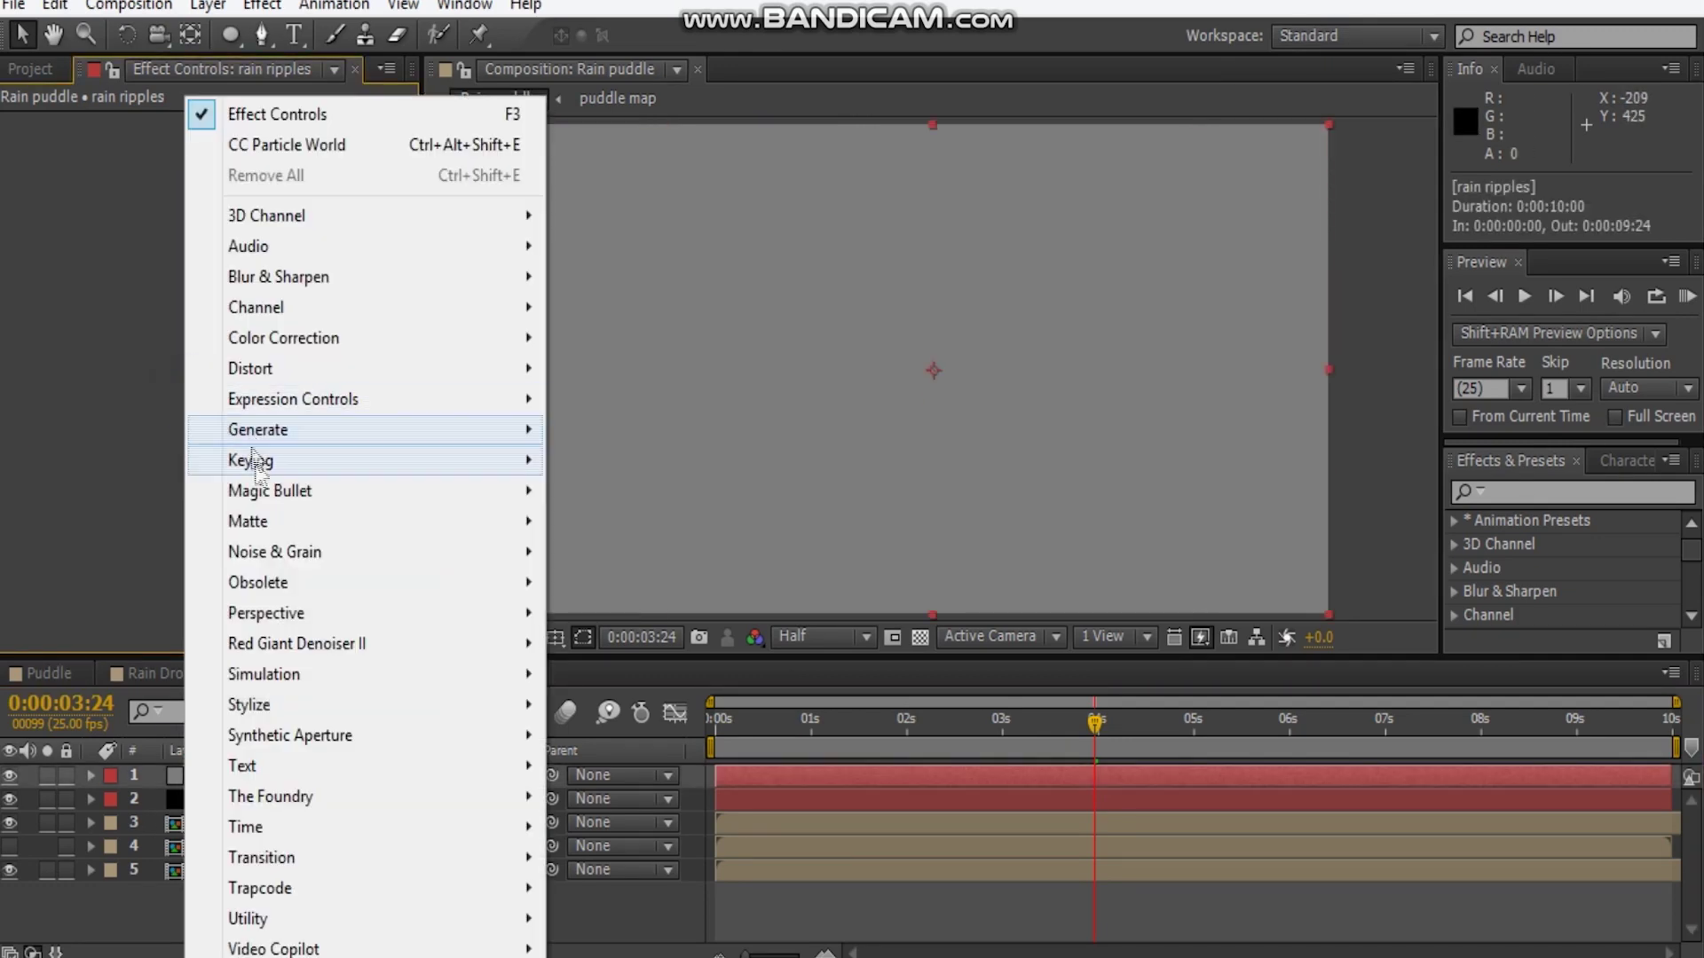
pyautogui.moveTo(291, 683)
pyautogui.click(672, 282)
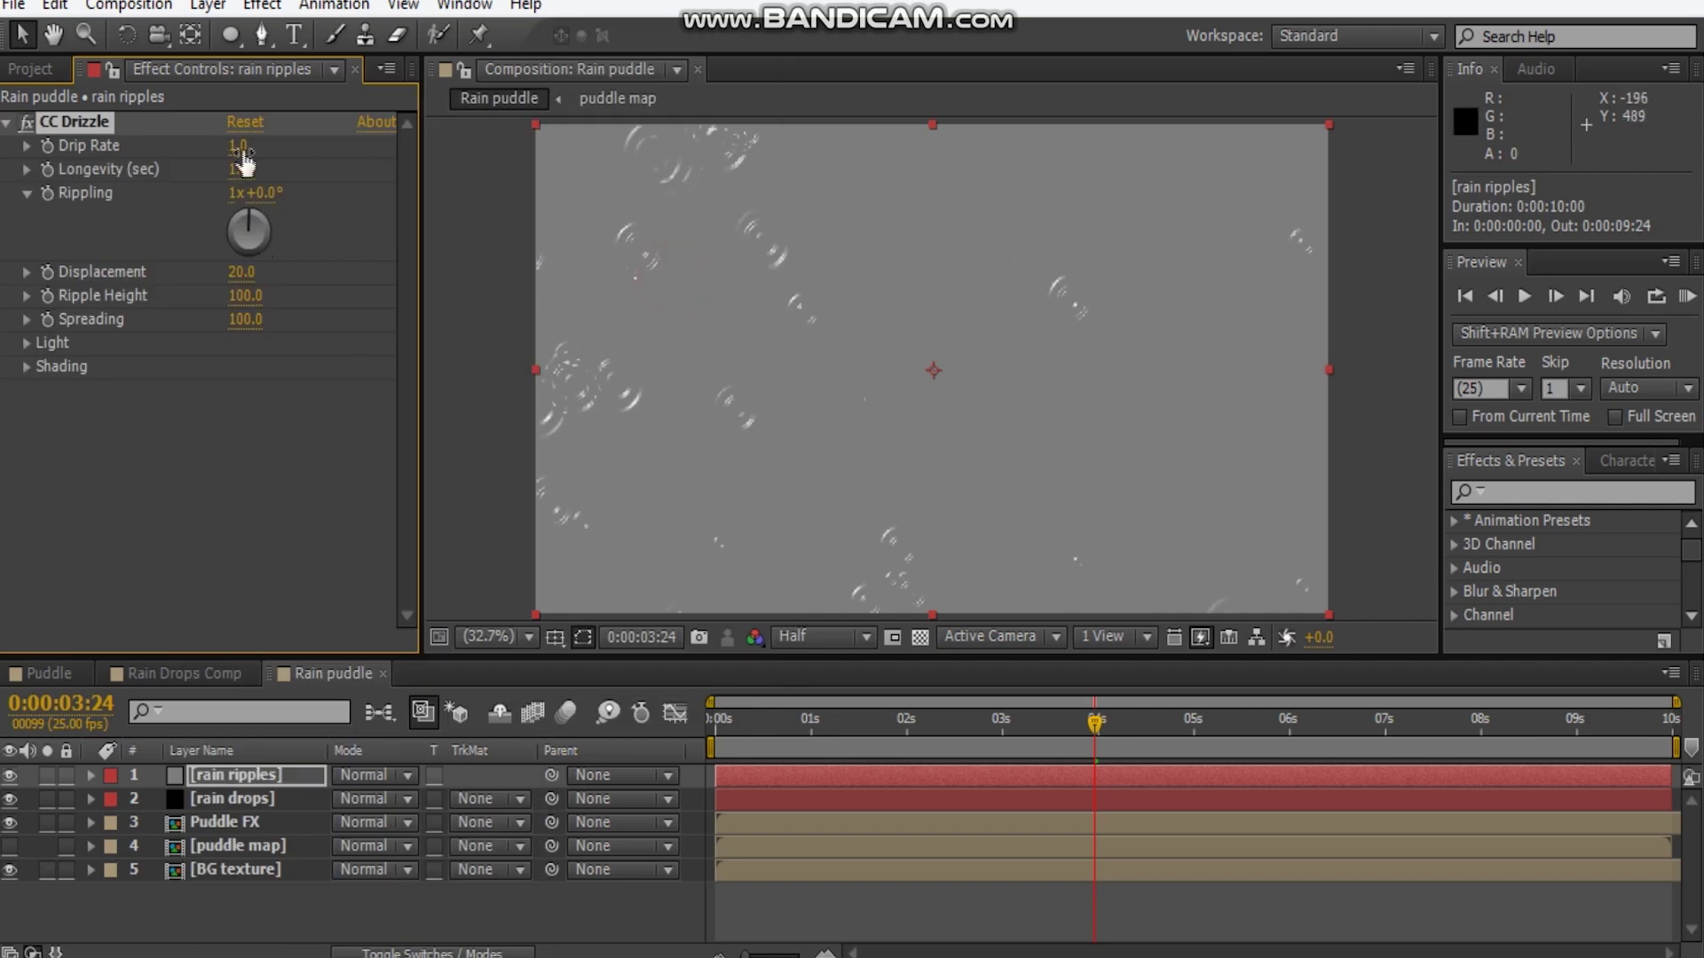
# Set the CC Drizzle Drip Rate to 2 and Longevity to 2 seconds
pyautogui.moveTo(249, 144); pyautogui.dragTo(322, 159)
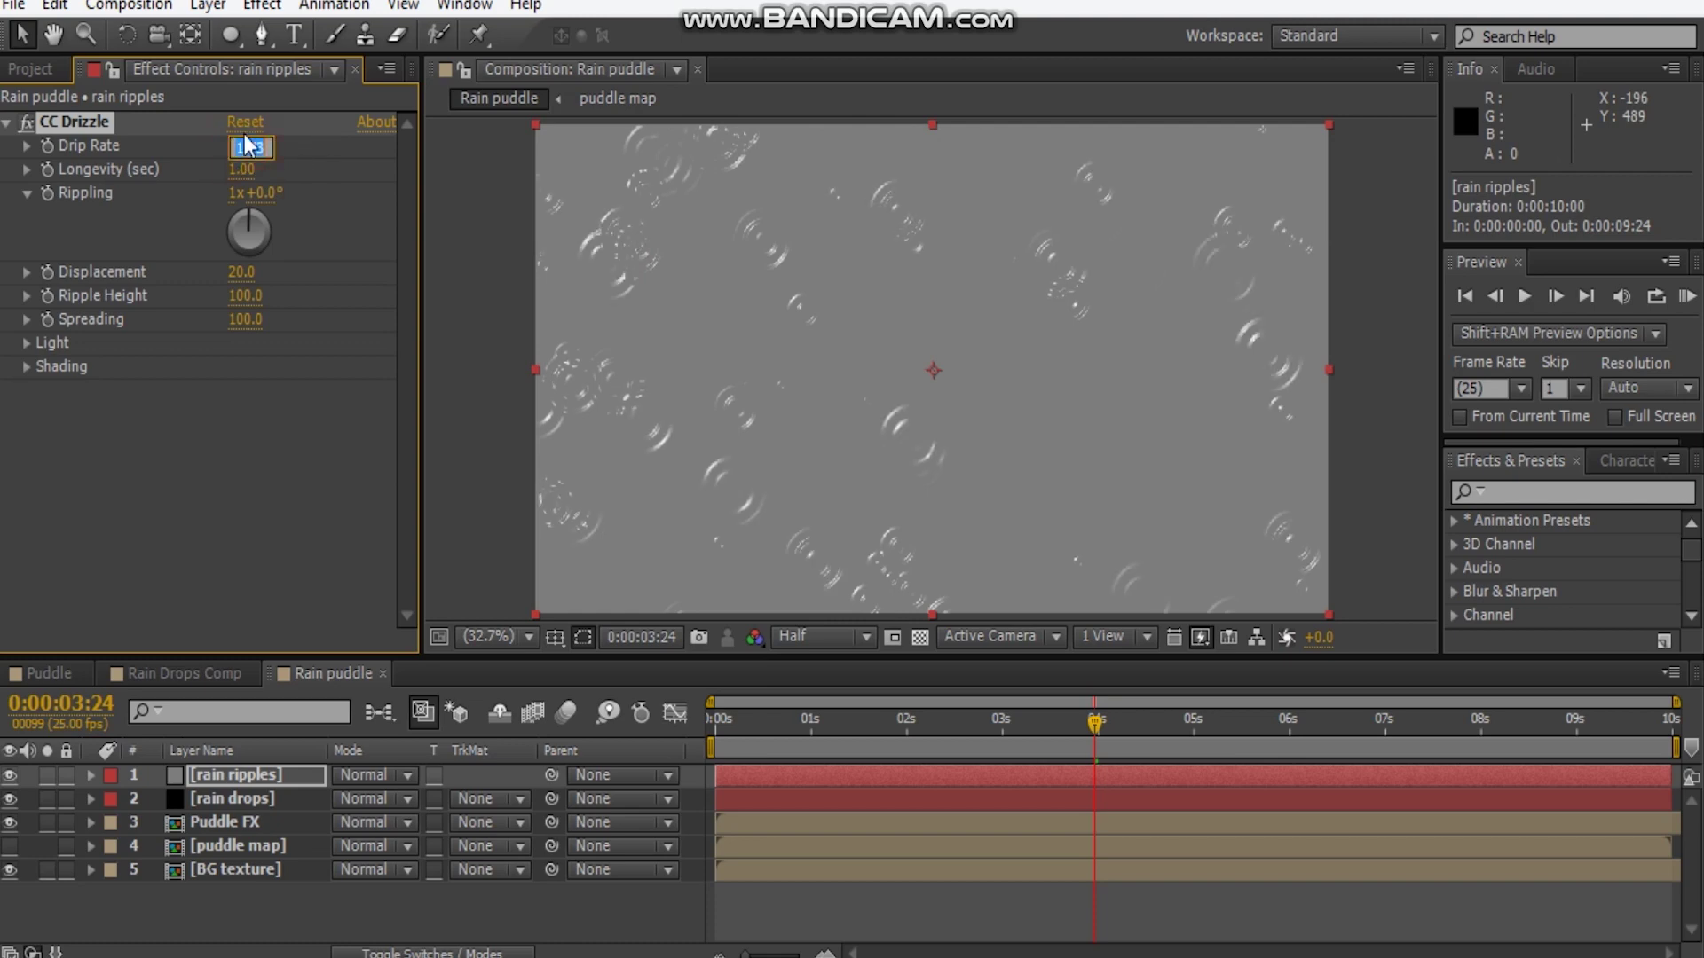
pyautogui.write('2')
pyautogui.press('Return')
pyautogui.click(240, 171)
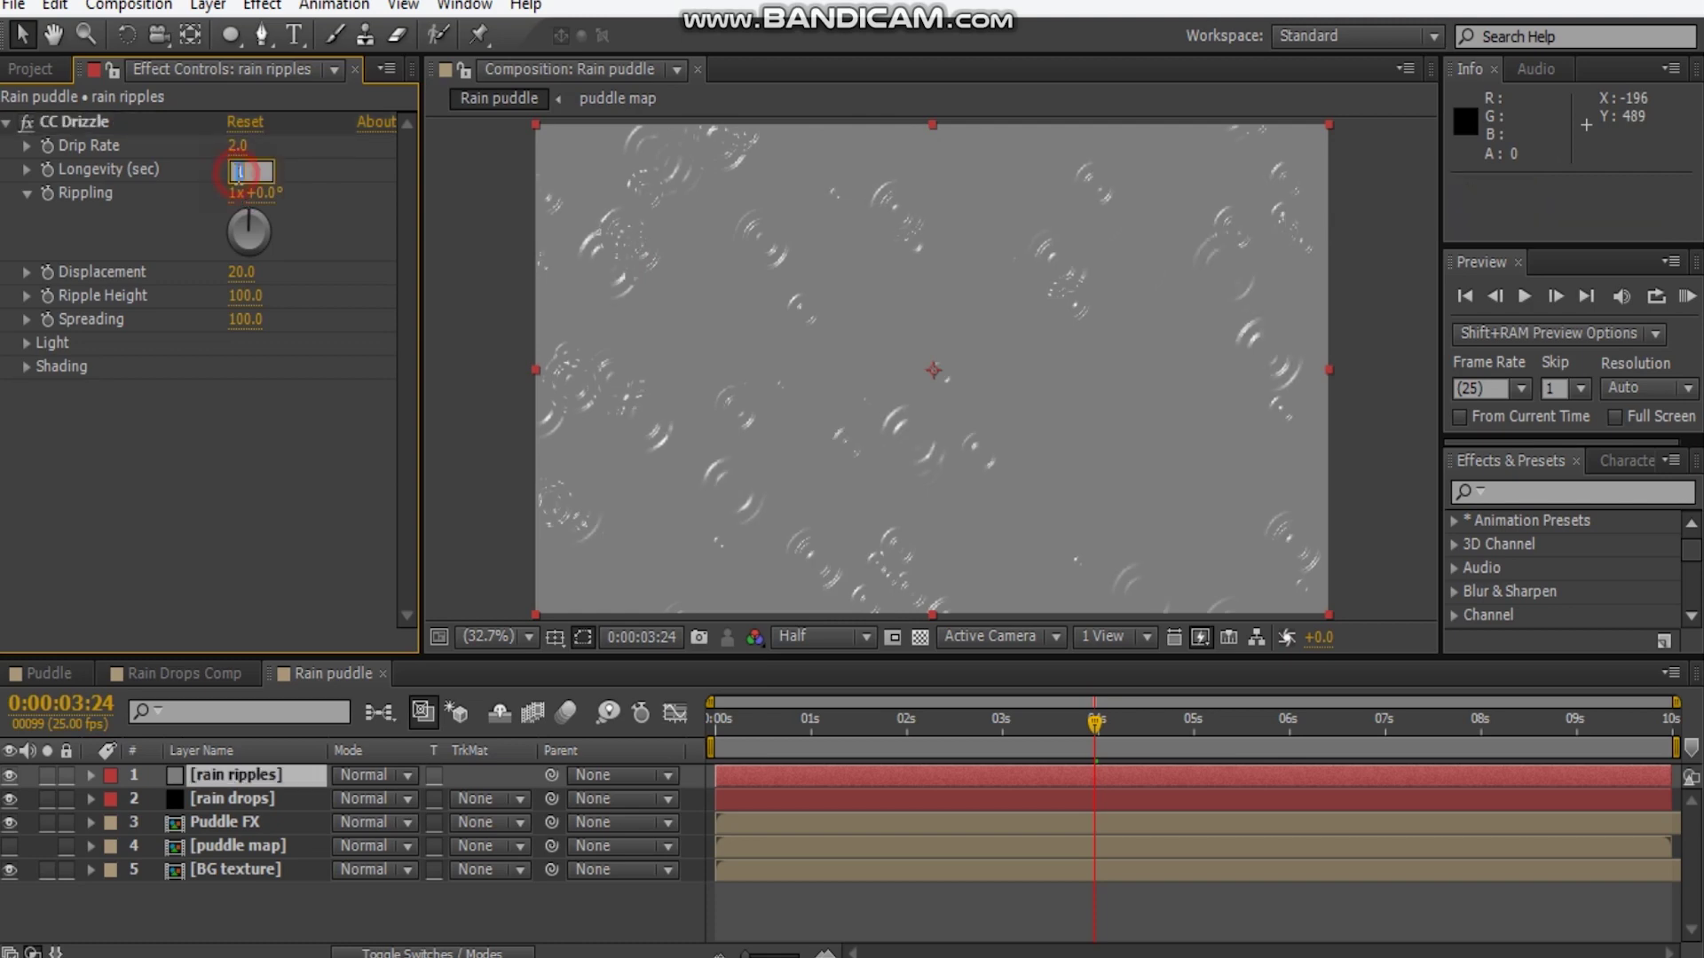
pyautogui.write('2')
pyautogui.press('Return')
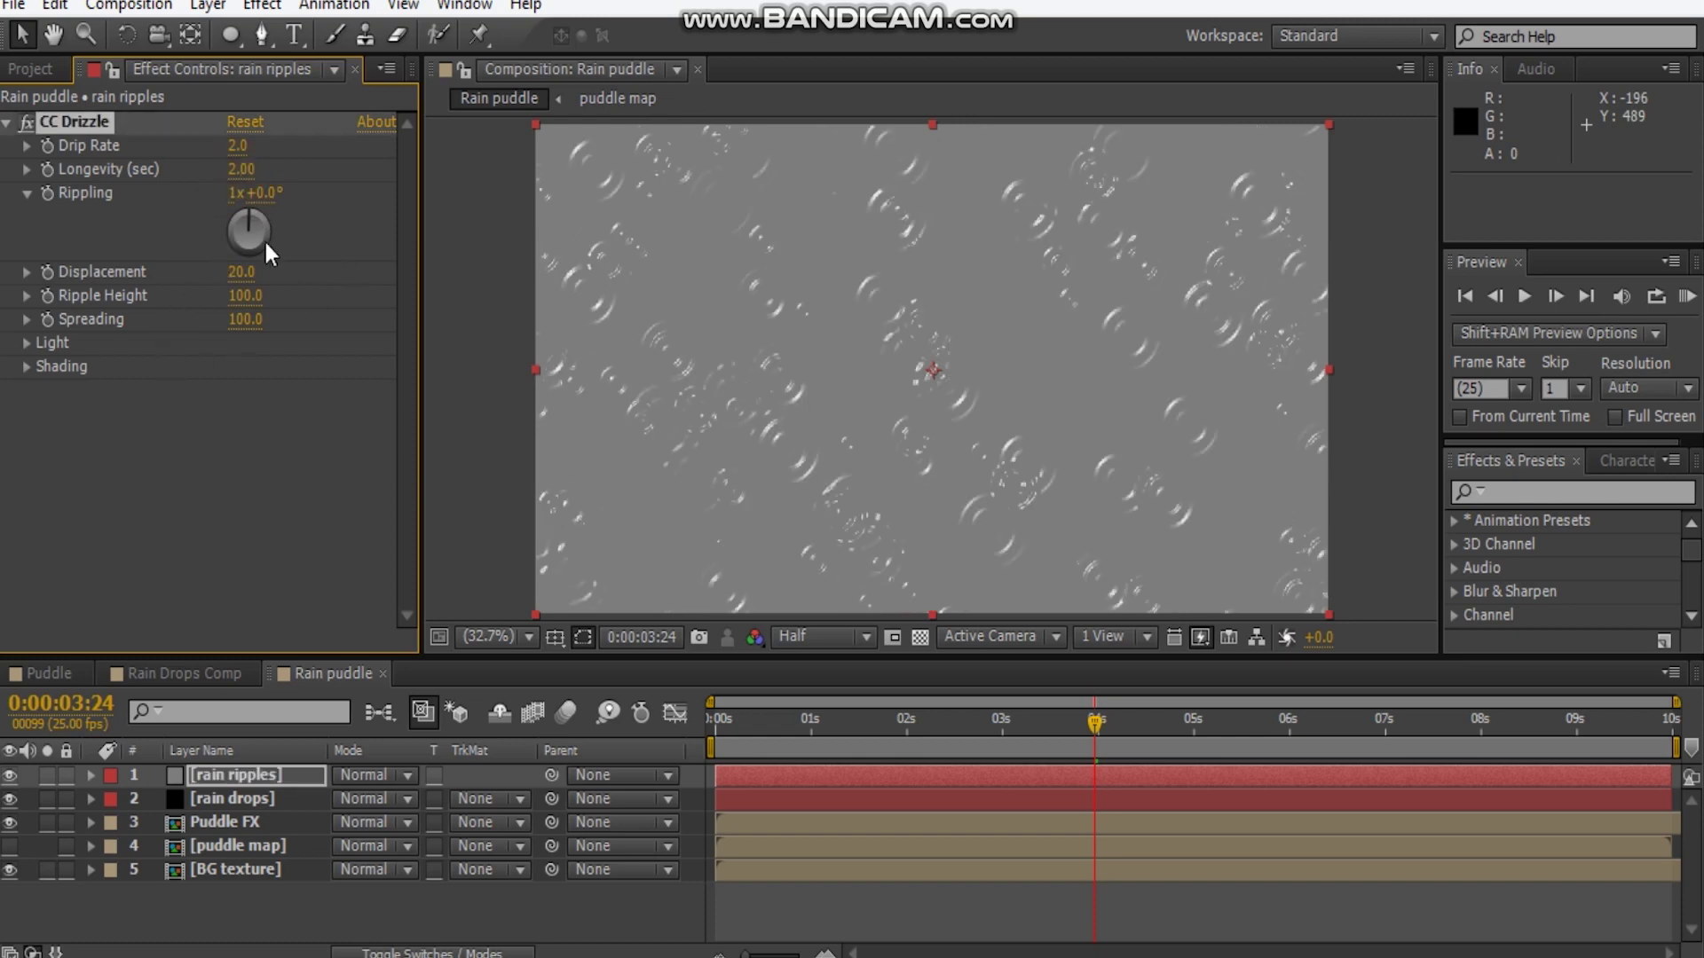
# Solo the rain ripples layer and set its CC Drizzle Displacement to 30, Ripple Height to 152 and Spreading to 129
pyautogui.moveTo(283, 263); pyautogui.dragTo(324, 264)
pyautogui.scroll(3, 982, 364)
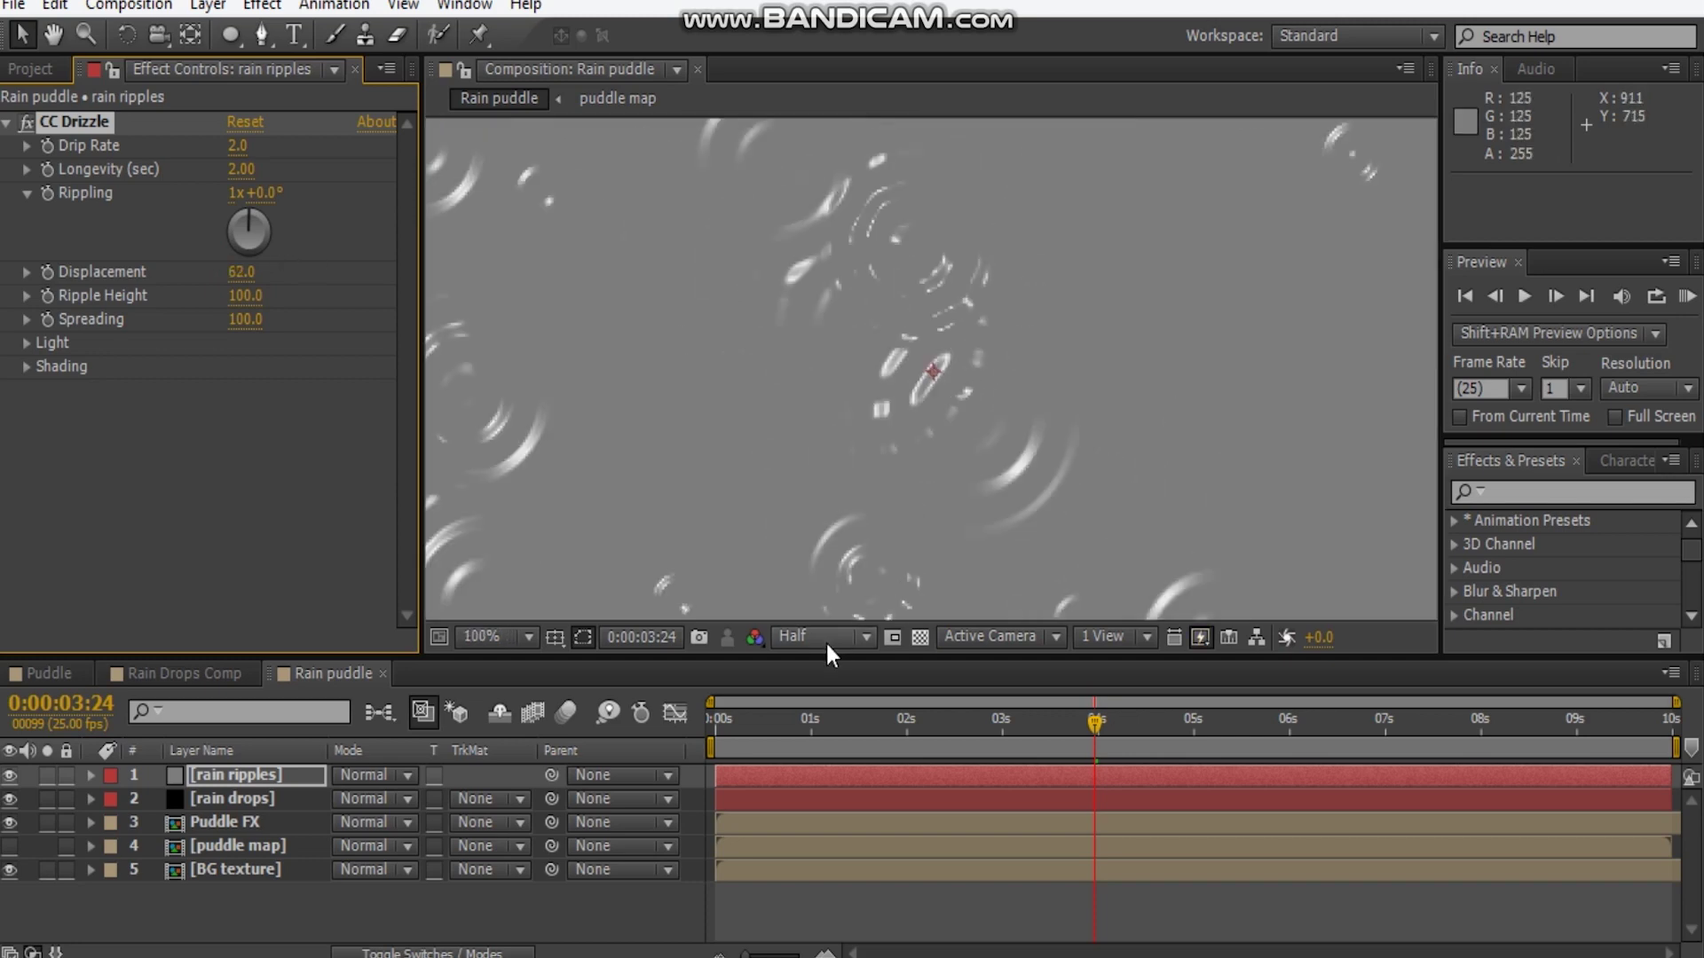
pyautogui.click(47, 775)
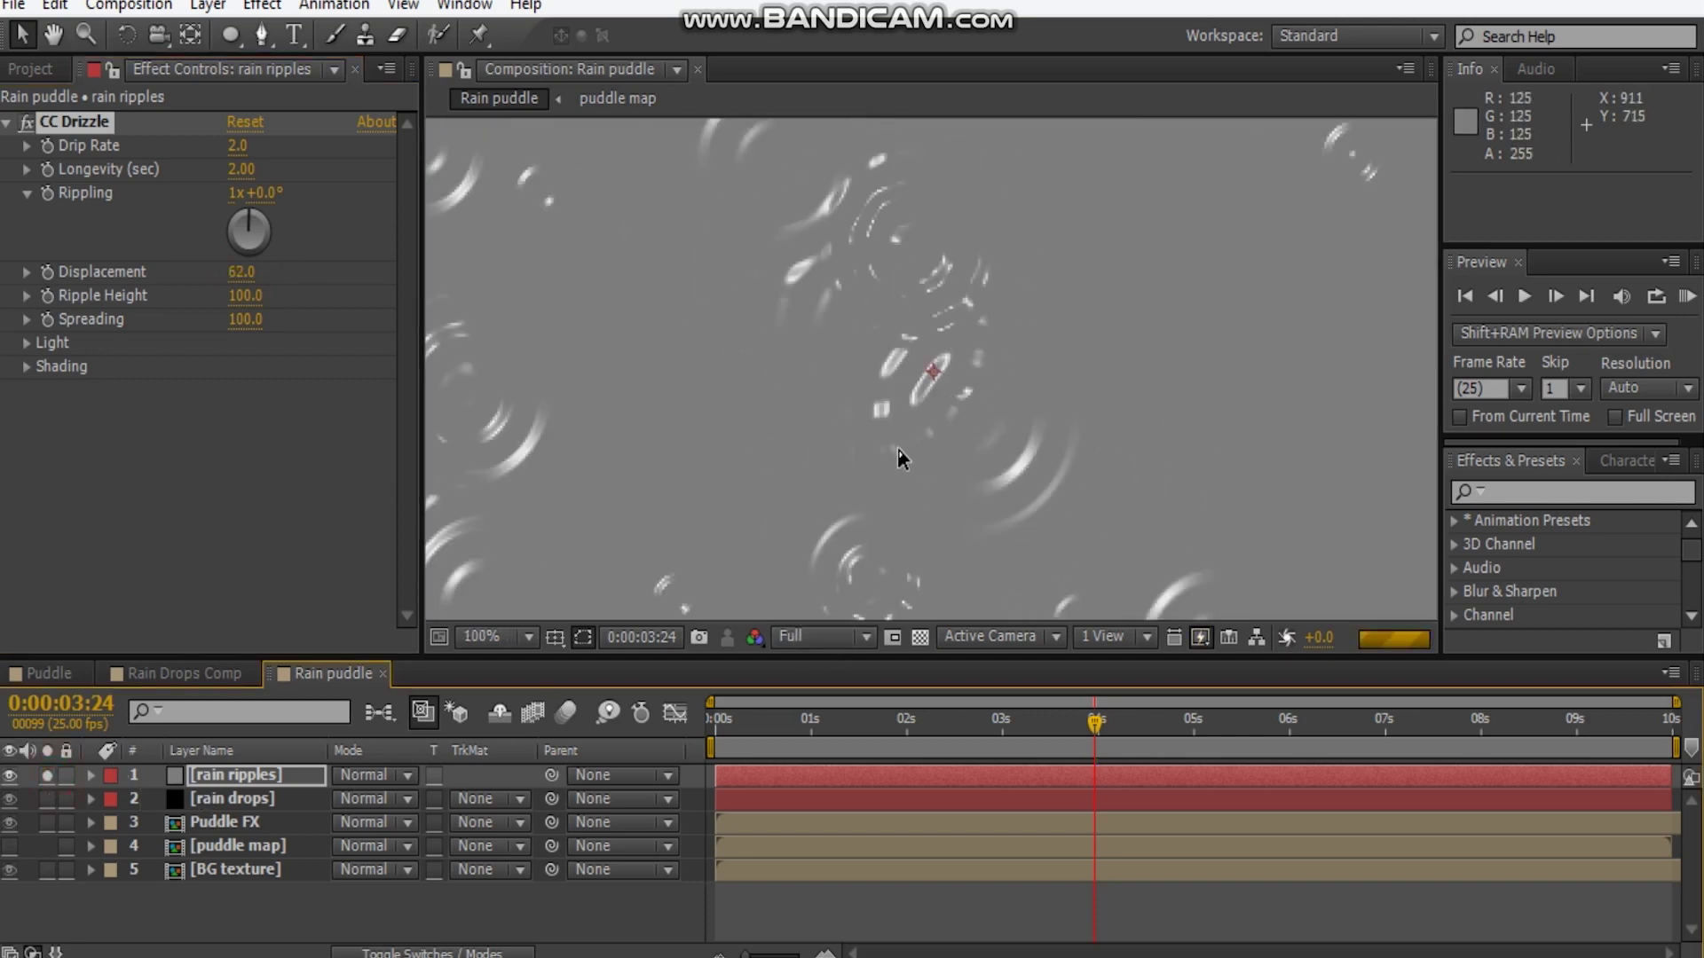
pyautogui.click(240, 272)
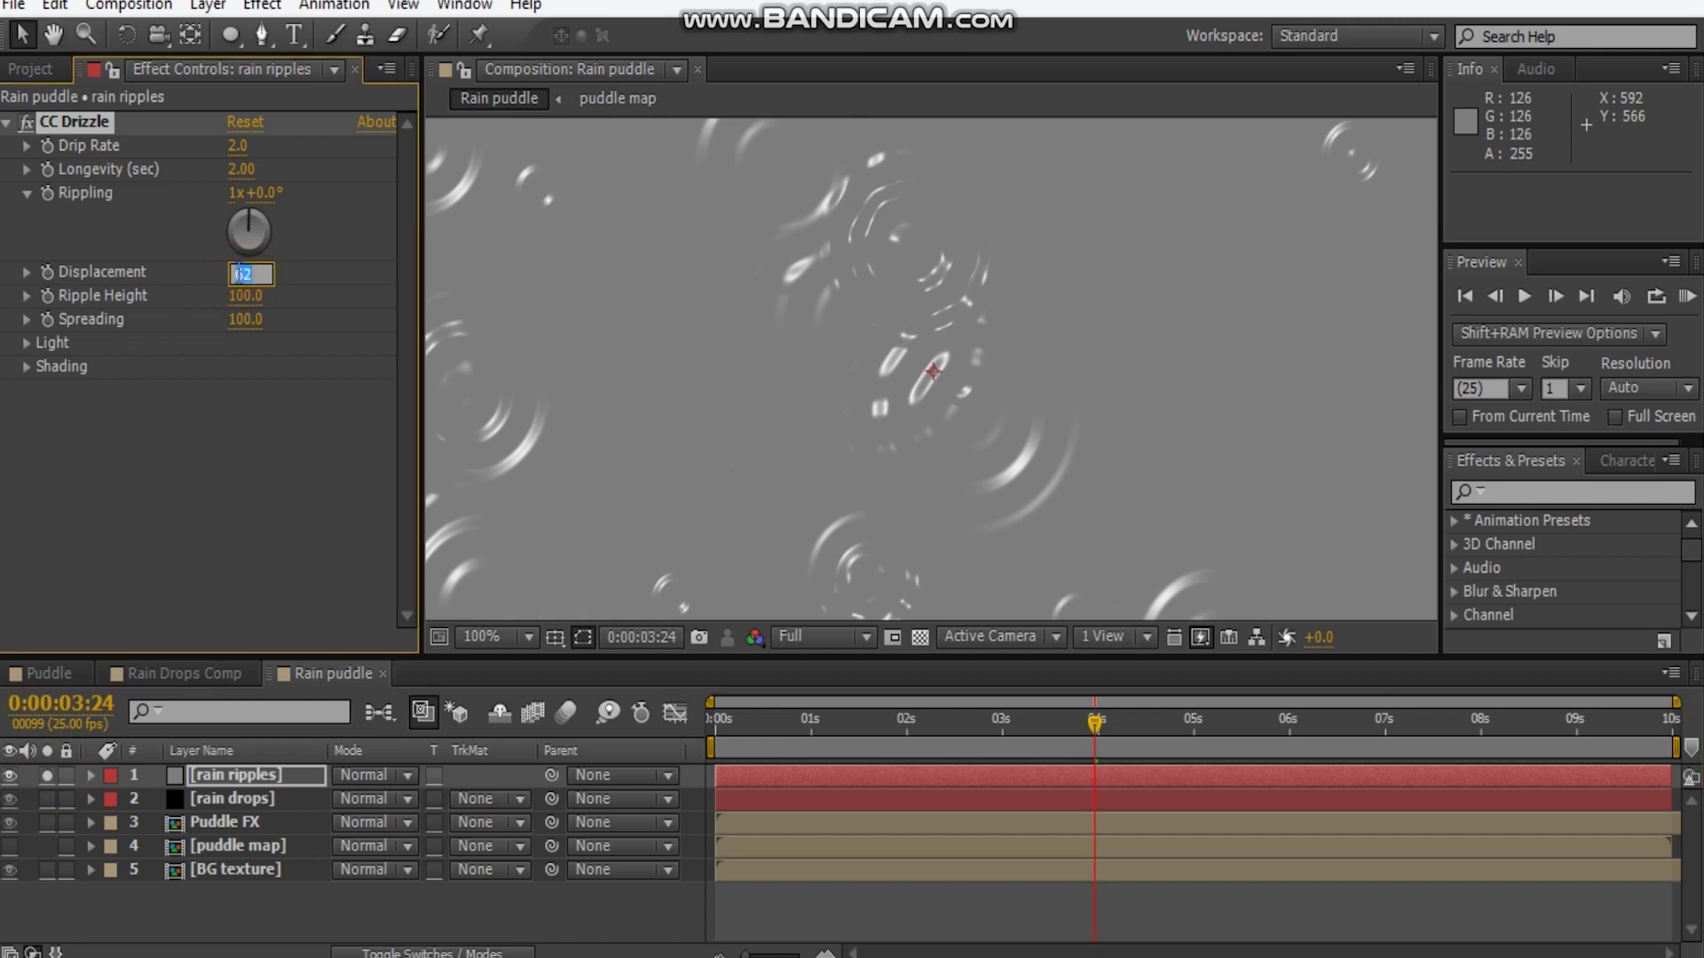
pyautogui.write('30')
pyautogui.press('Return')
pyautogui.moveTo(258, 292)
pyautogui.mouseDown()
pyautogui.moveTo(302, 293)
pyautogui.moveTo(265, 313)
pyautogui.mouseUp()
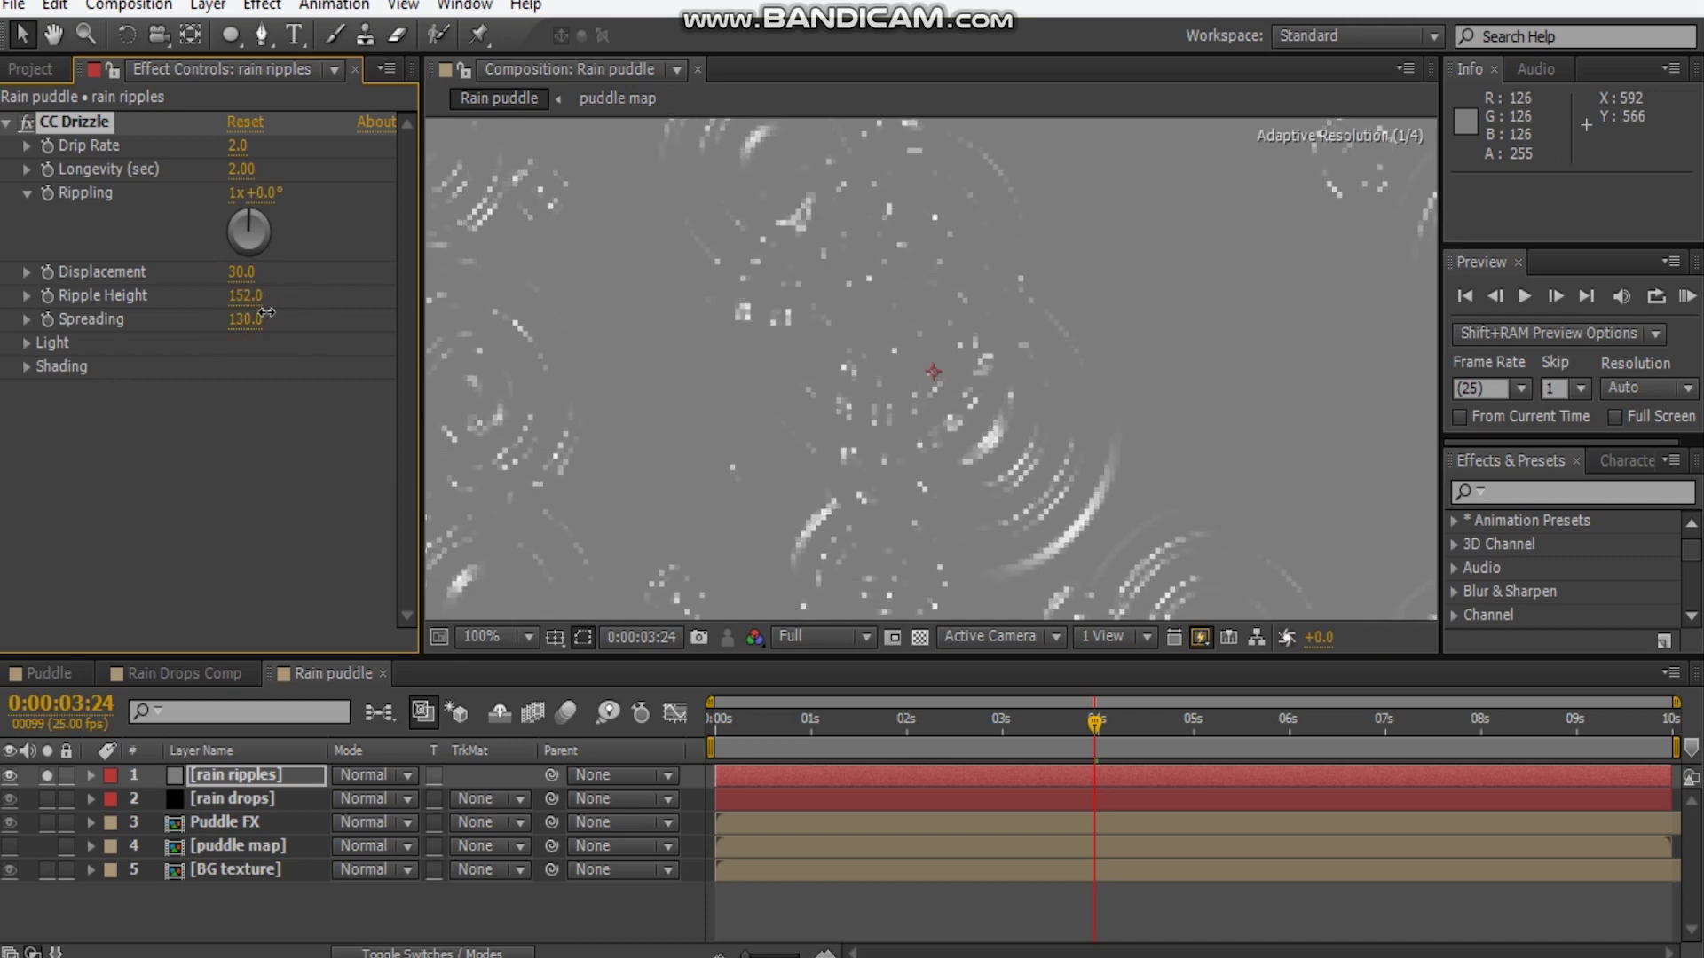
pyautogui.scroll(-2, 896, 357)
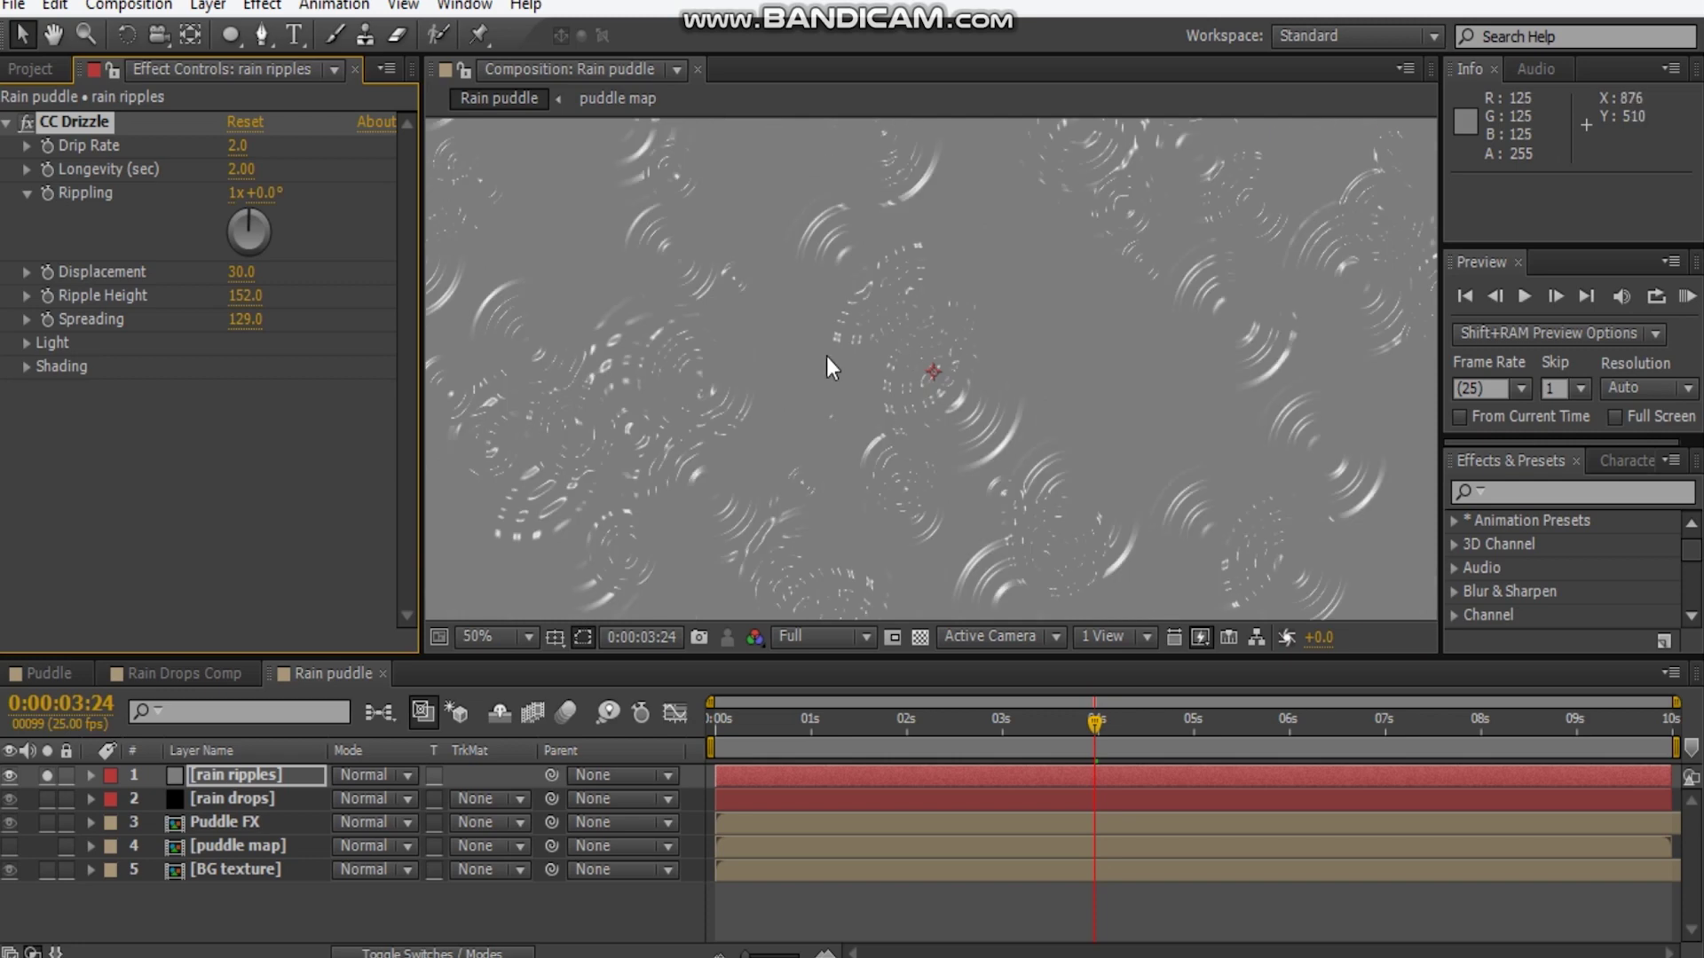
# Set the CC Drizzle Light Intensity to 150
pyautogui.click(26, 344)
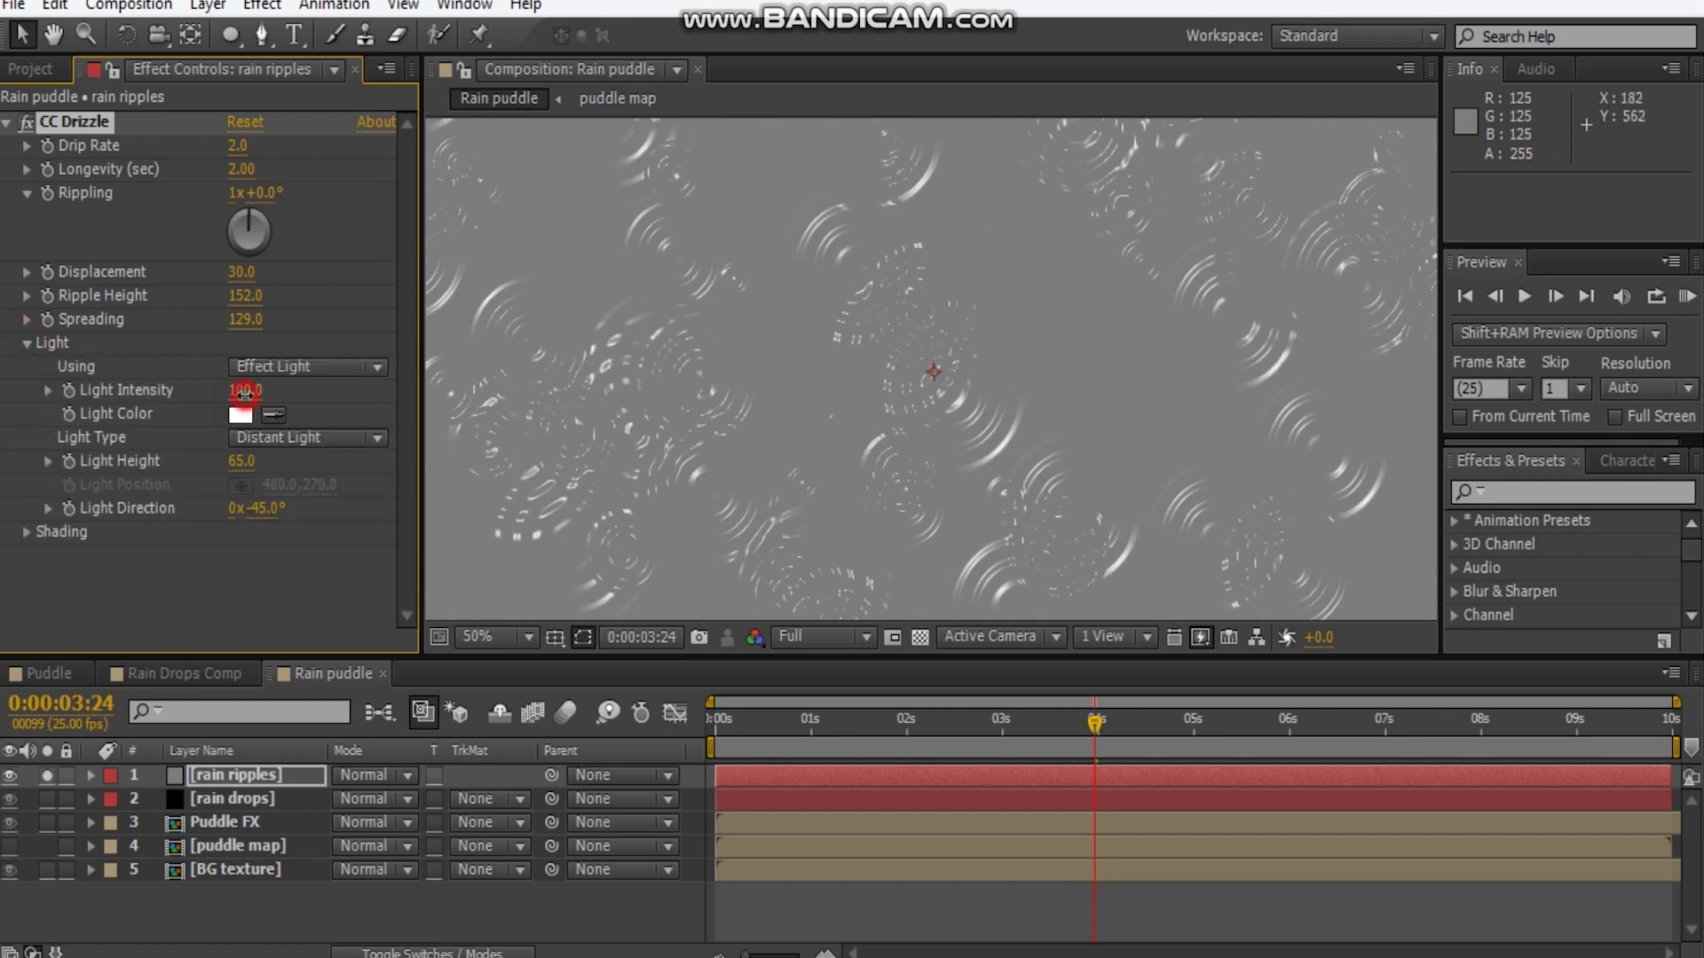
pyautogui.moveTo(244, 393); pyautogui.dragTo(292, 393)
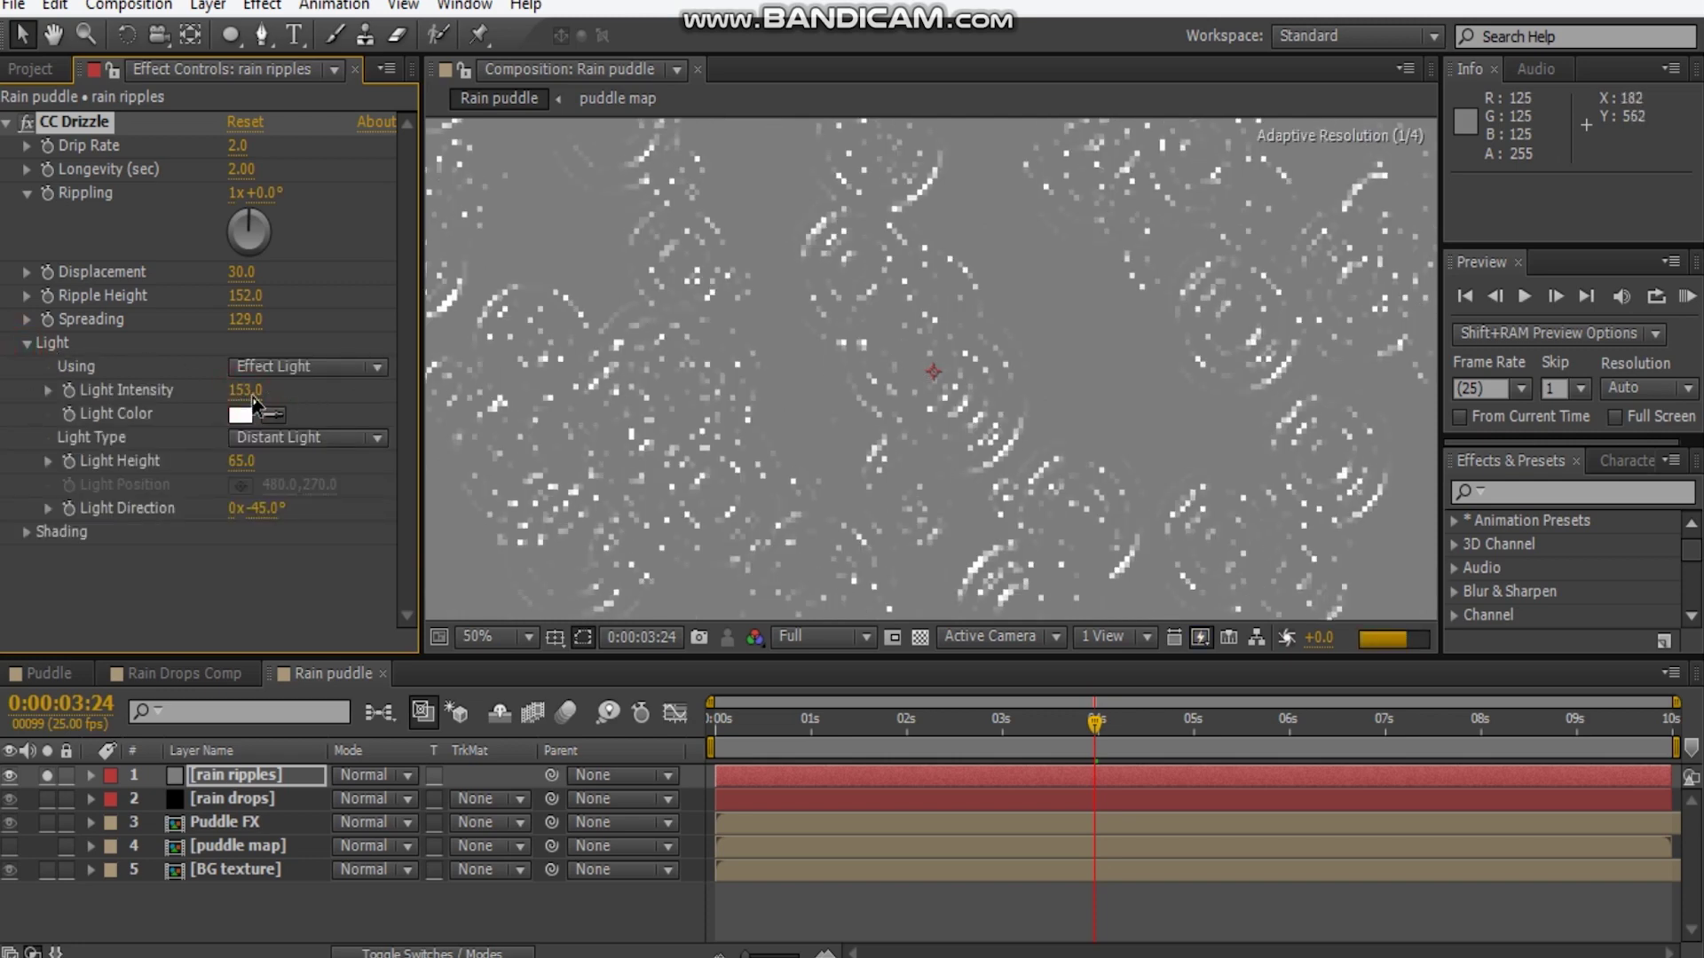
pyautogui.moveTo(770, 387); pyautogui.dragTo(885, 487)
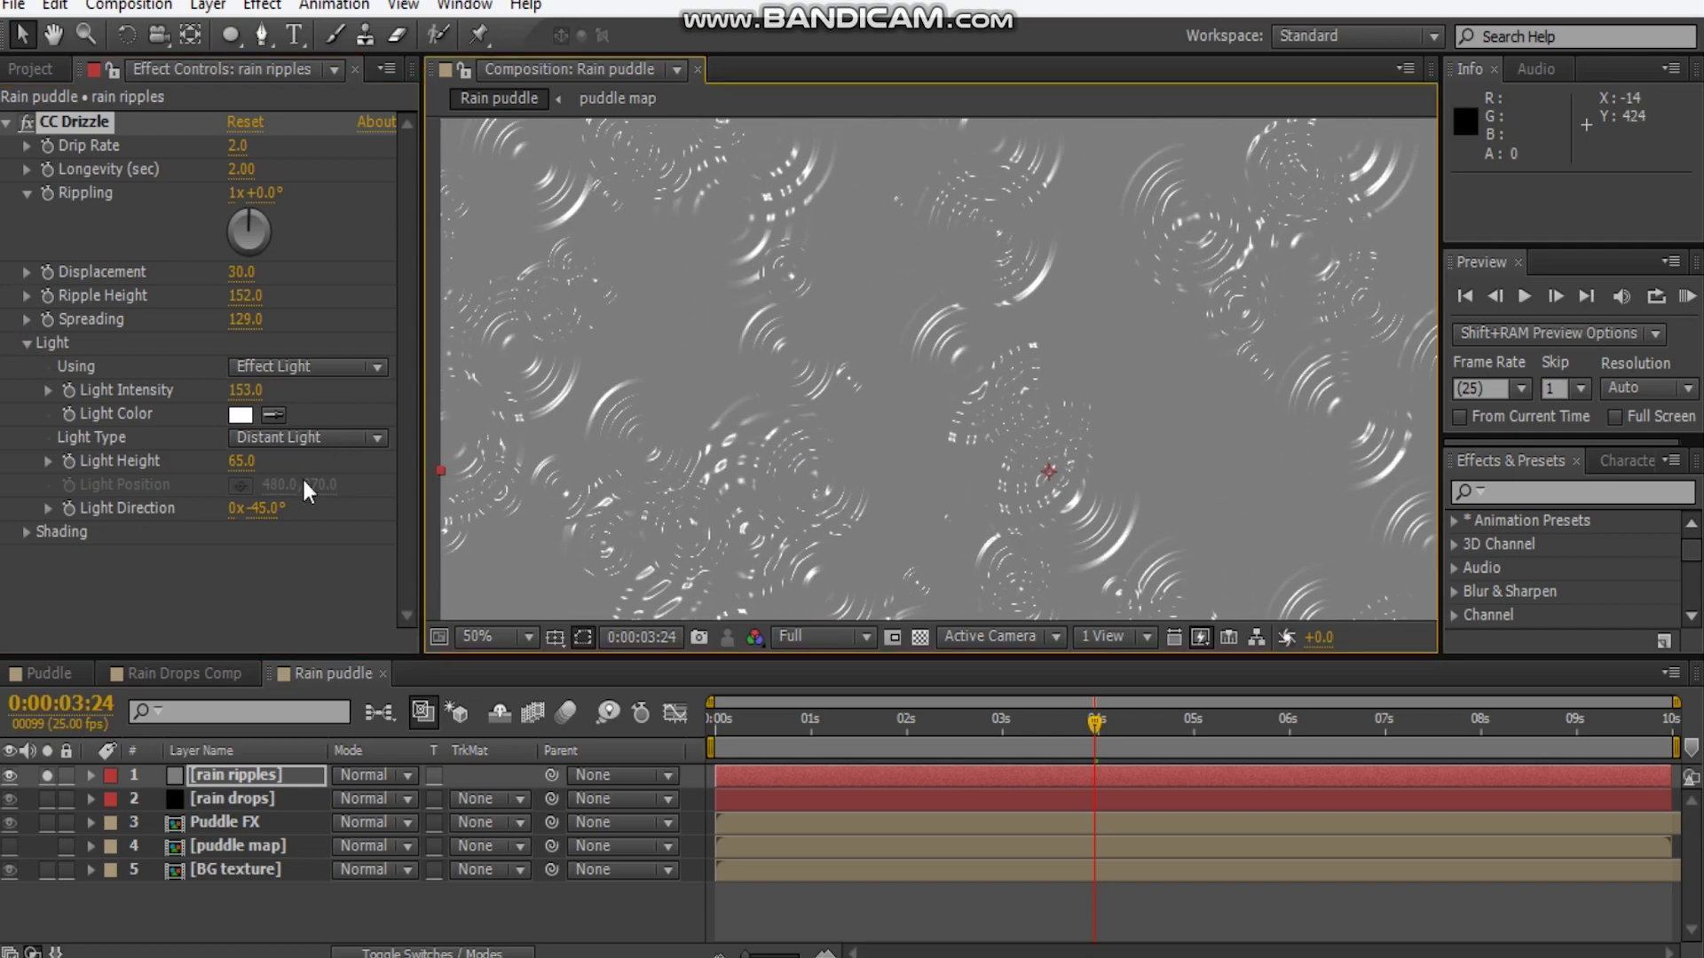
pyautogui.click(246, 388)
pyautogui.press('Return')
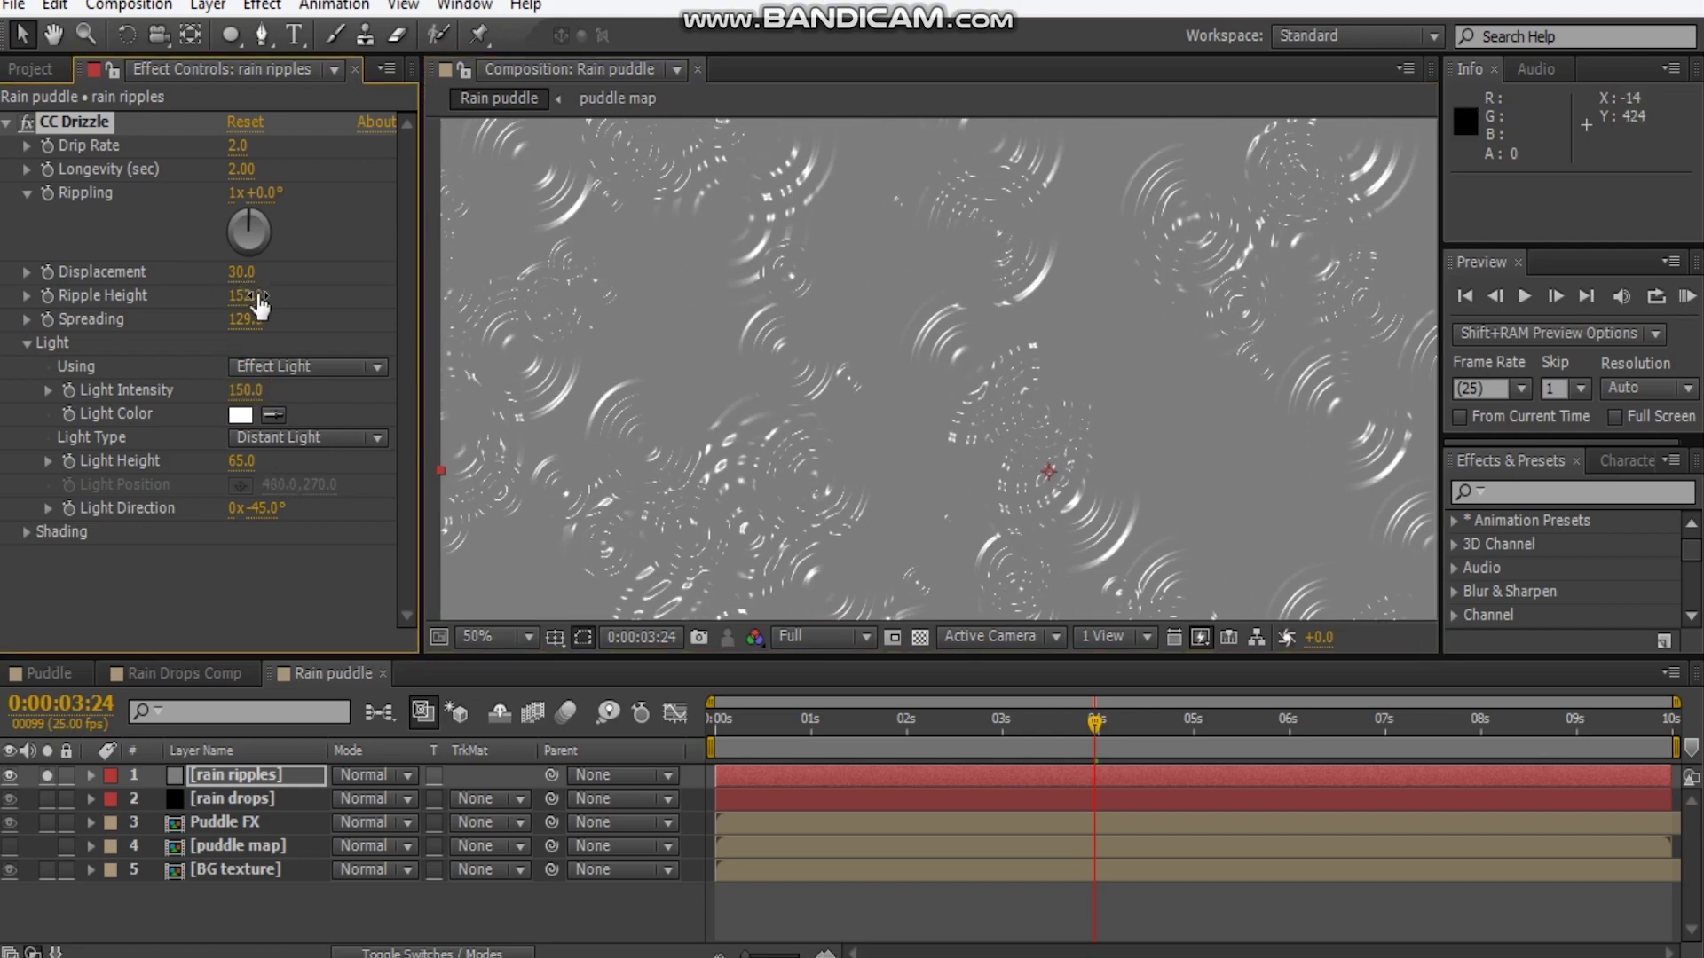
# Reduce the CC Drizzle Spreading to 120 and the Drip Rate to 1.5
pyautogui.click(247, 319)
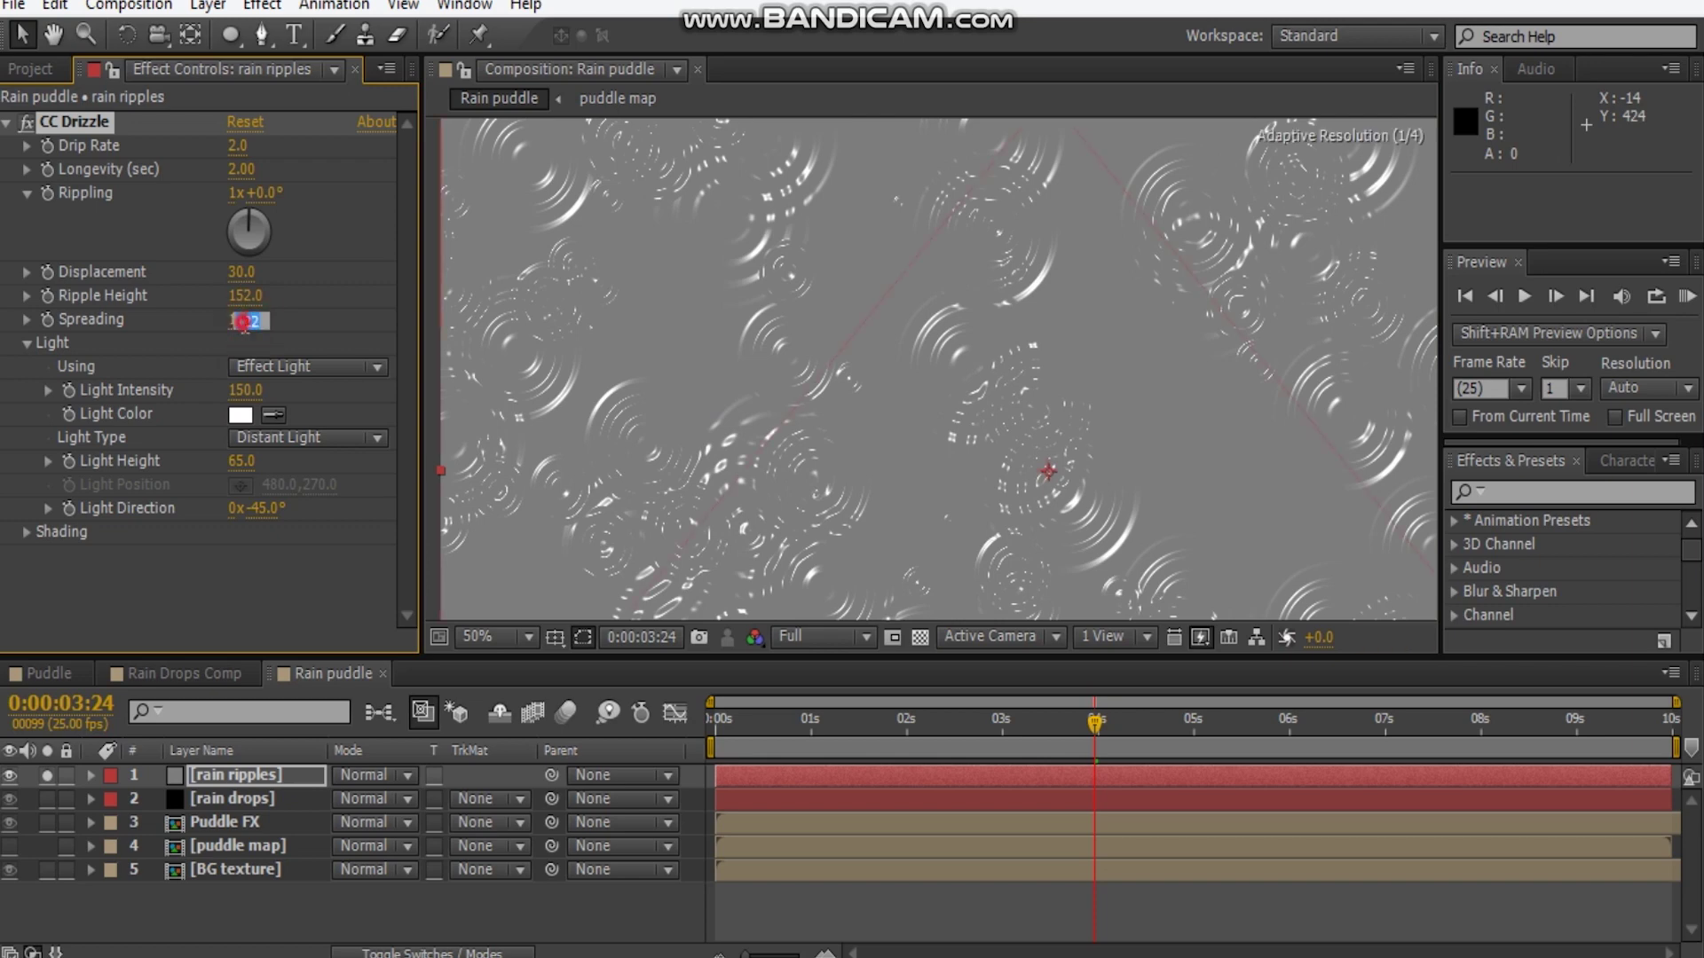
pyautogui.press('Return')
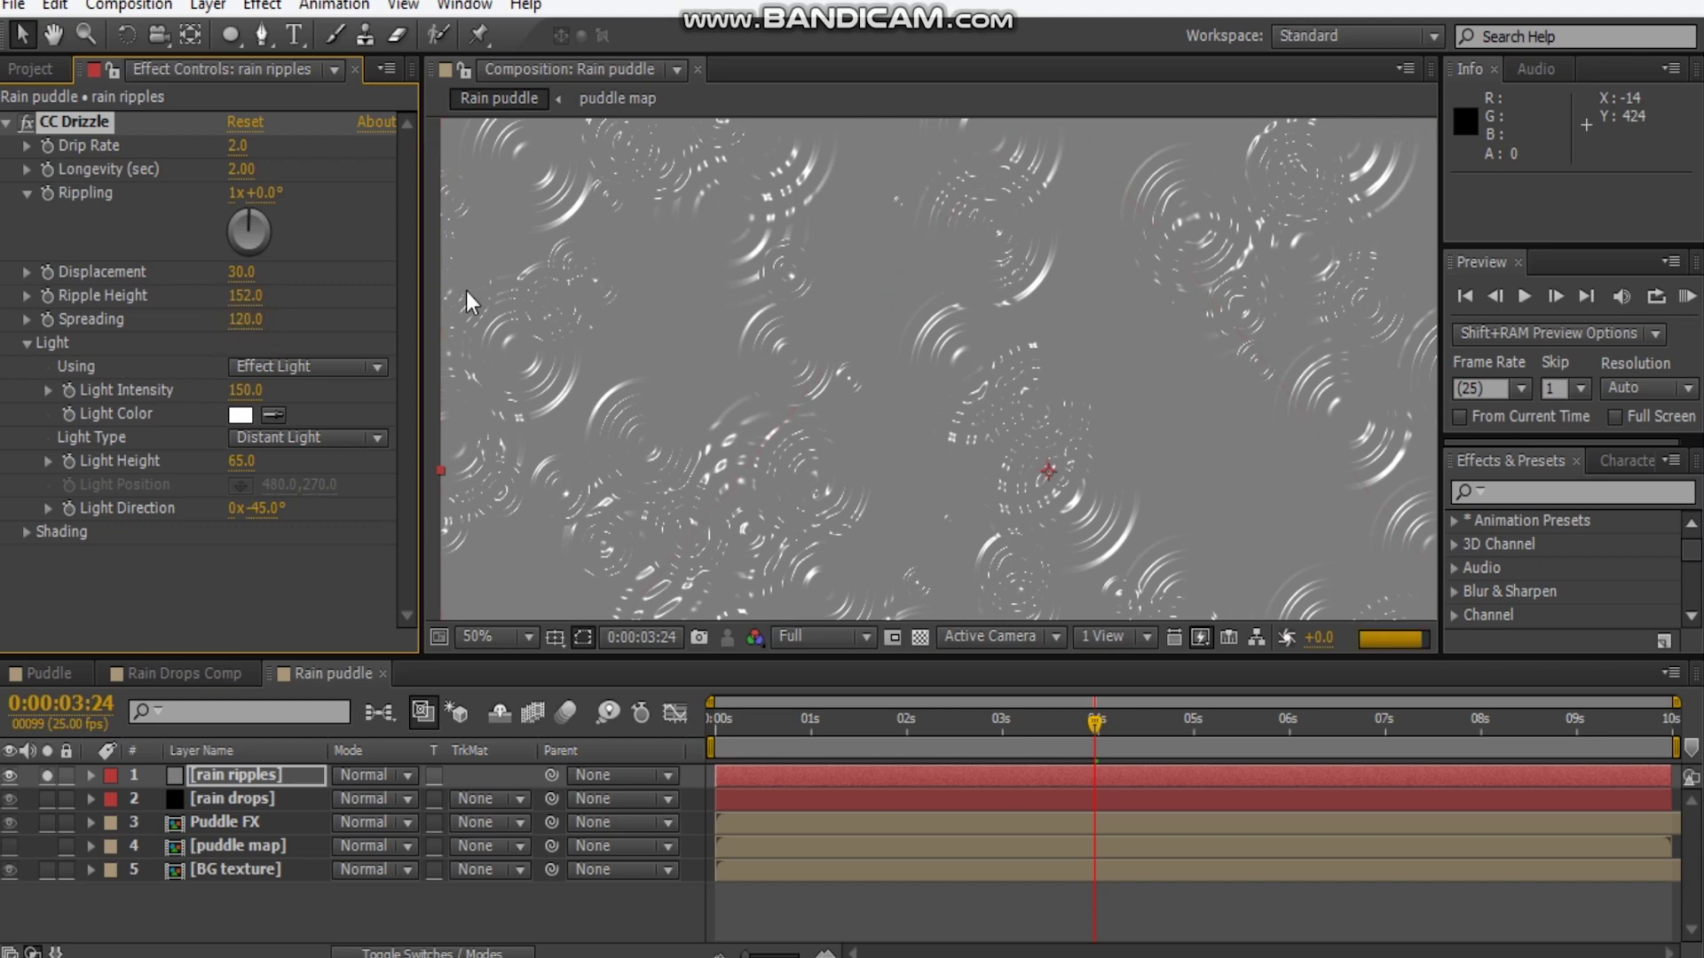
pyautogui.click(237, 145)
pyautogui.write('1.5')
pyautogui.press('Return')
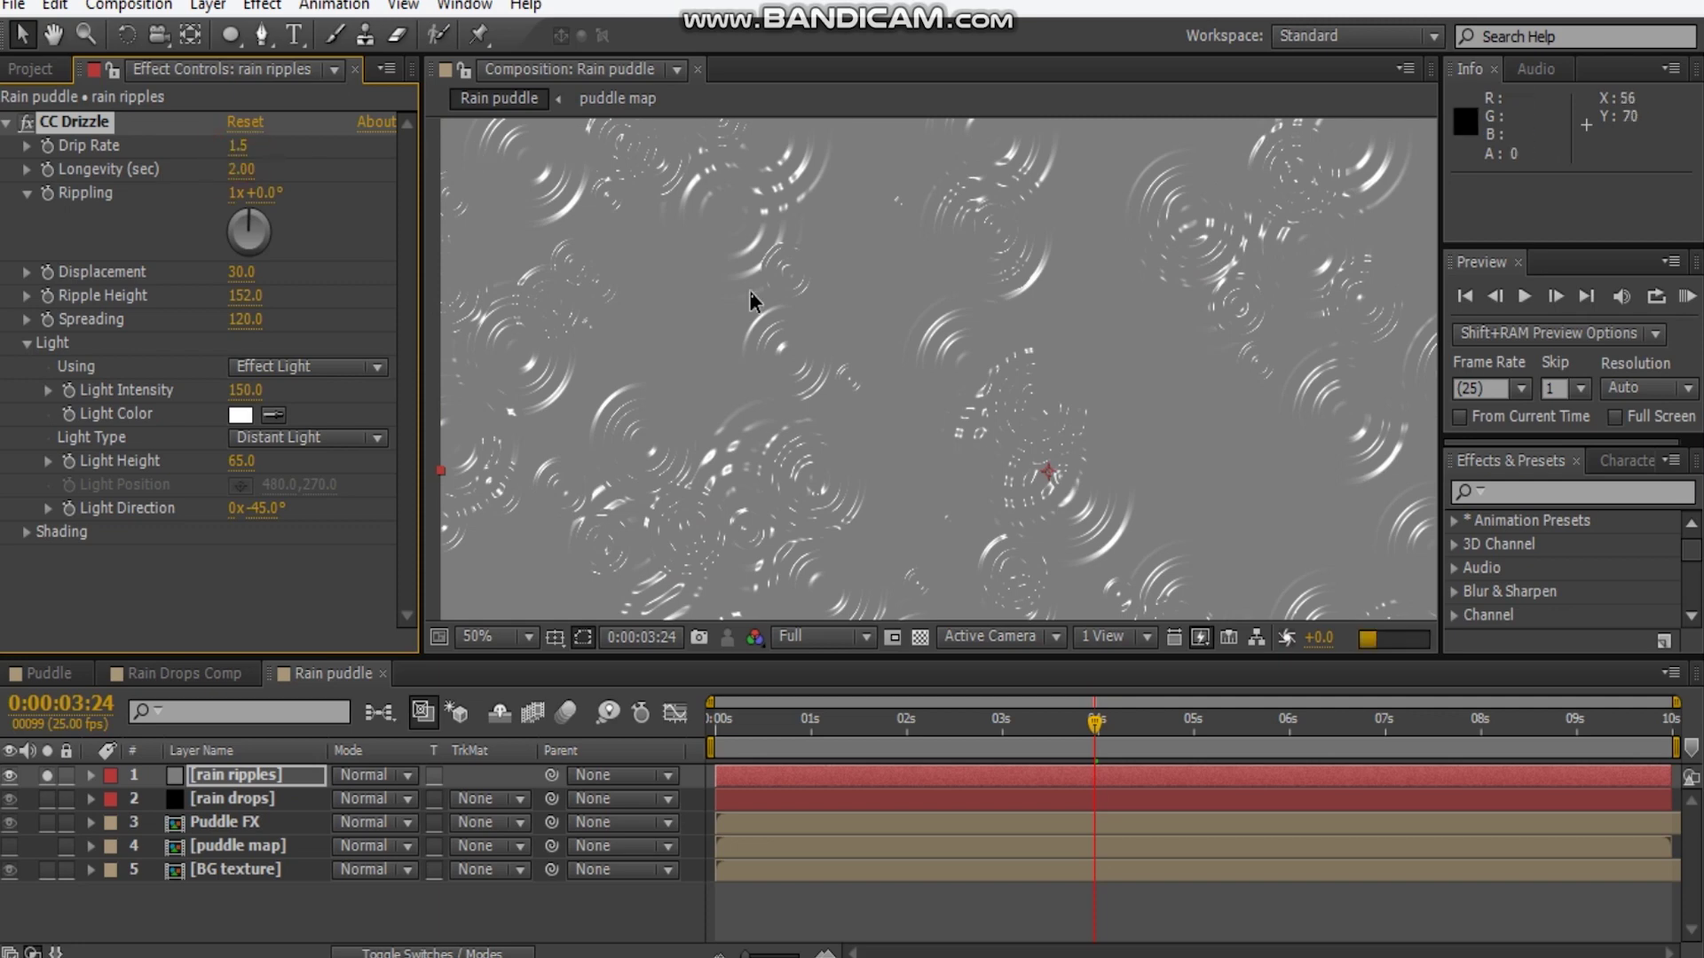
# Rotate the CC Drizzle Light Direction to -36°
pyautogui.moveTo(902, 410); pyautogui.dragTo(558, 370)
pyautogui.moveTo(883, 351); pyautogui.dragTo(1008, 442)
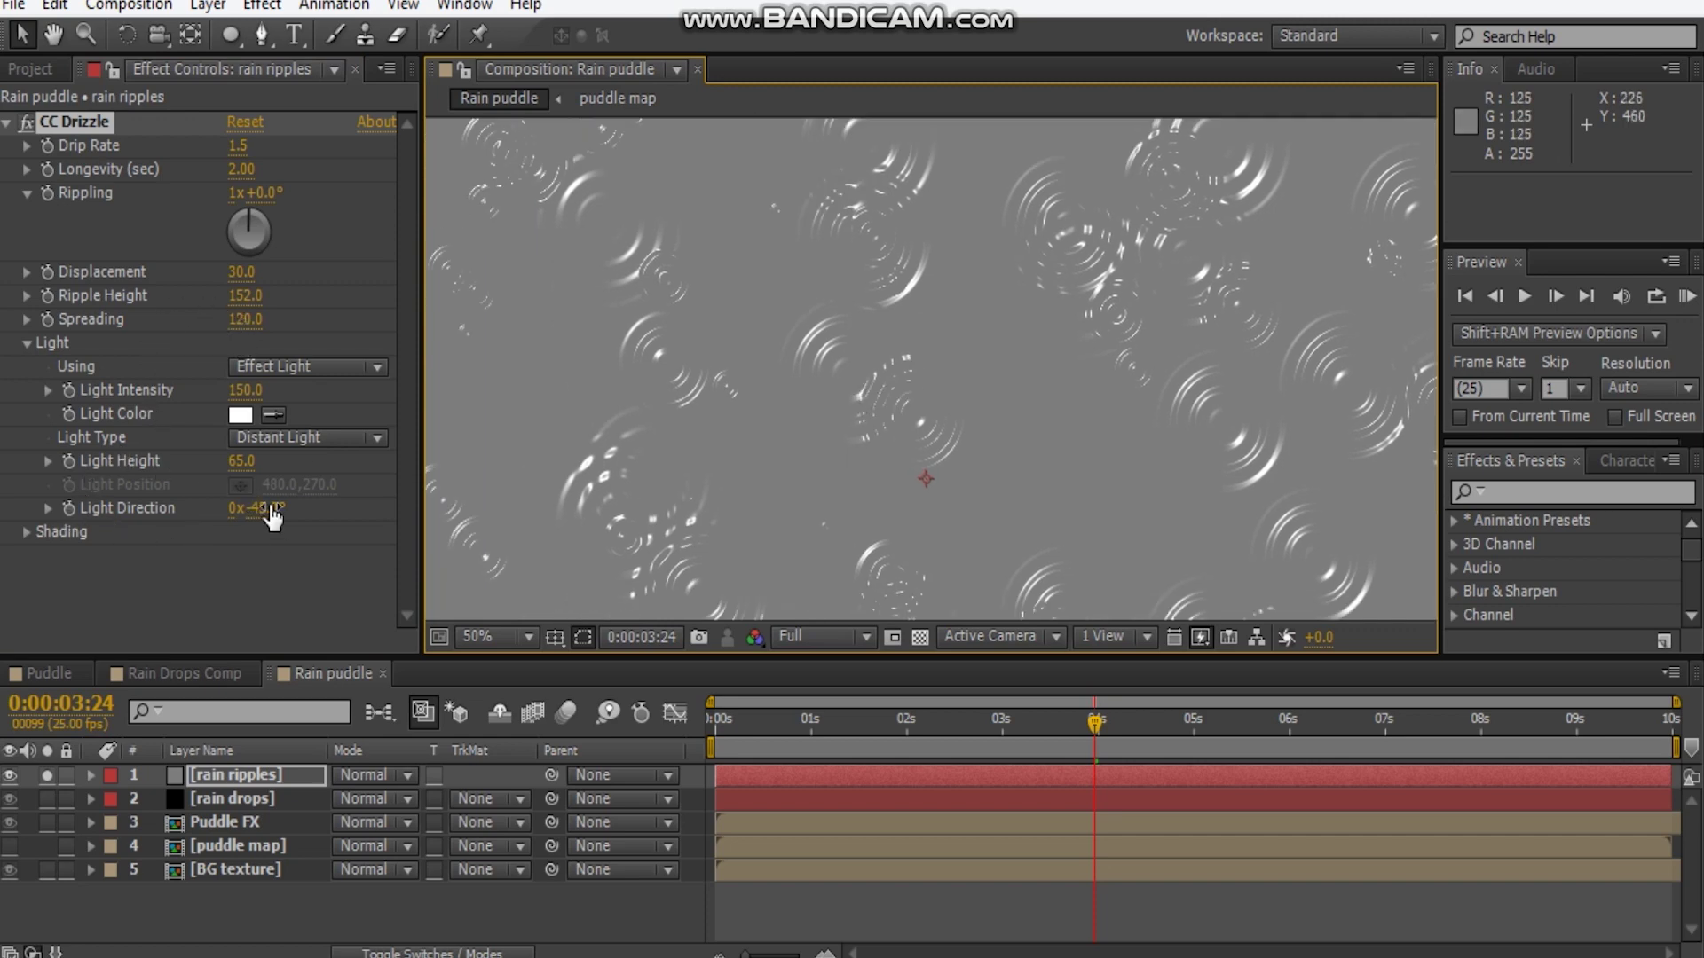
pyautogui.moveTo(265, 509); pyautogui.dragTo(274, 510)
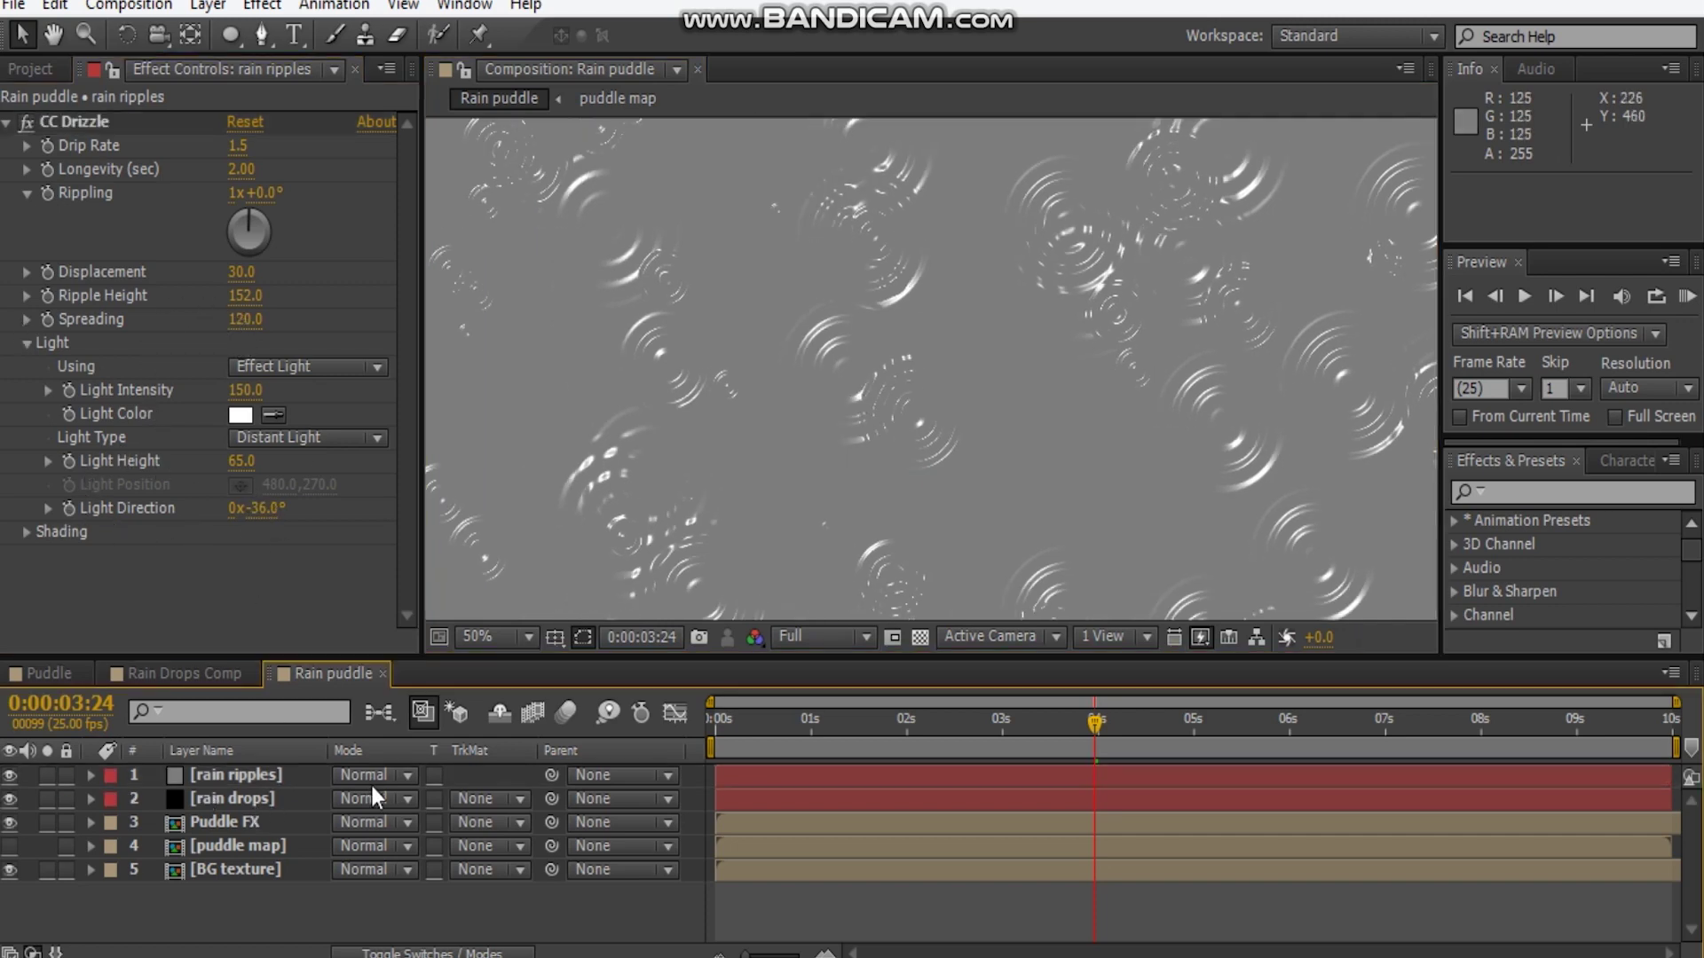
# Set the rain ripples layer's blending mode to Overlay and view it unsoloed over the bricks
pyautogui.click(370, 777)
pyautogui.click(470, 559)
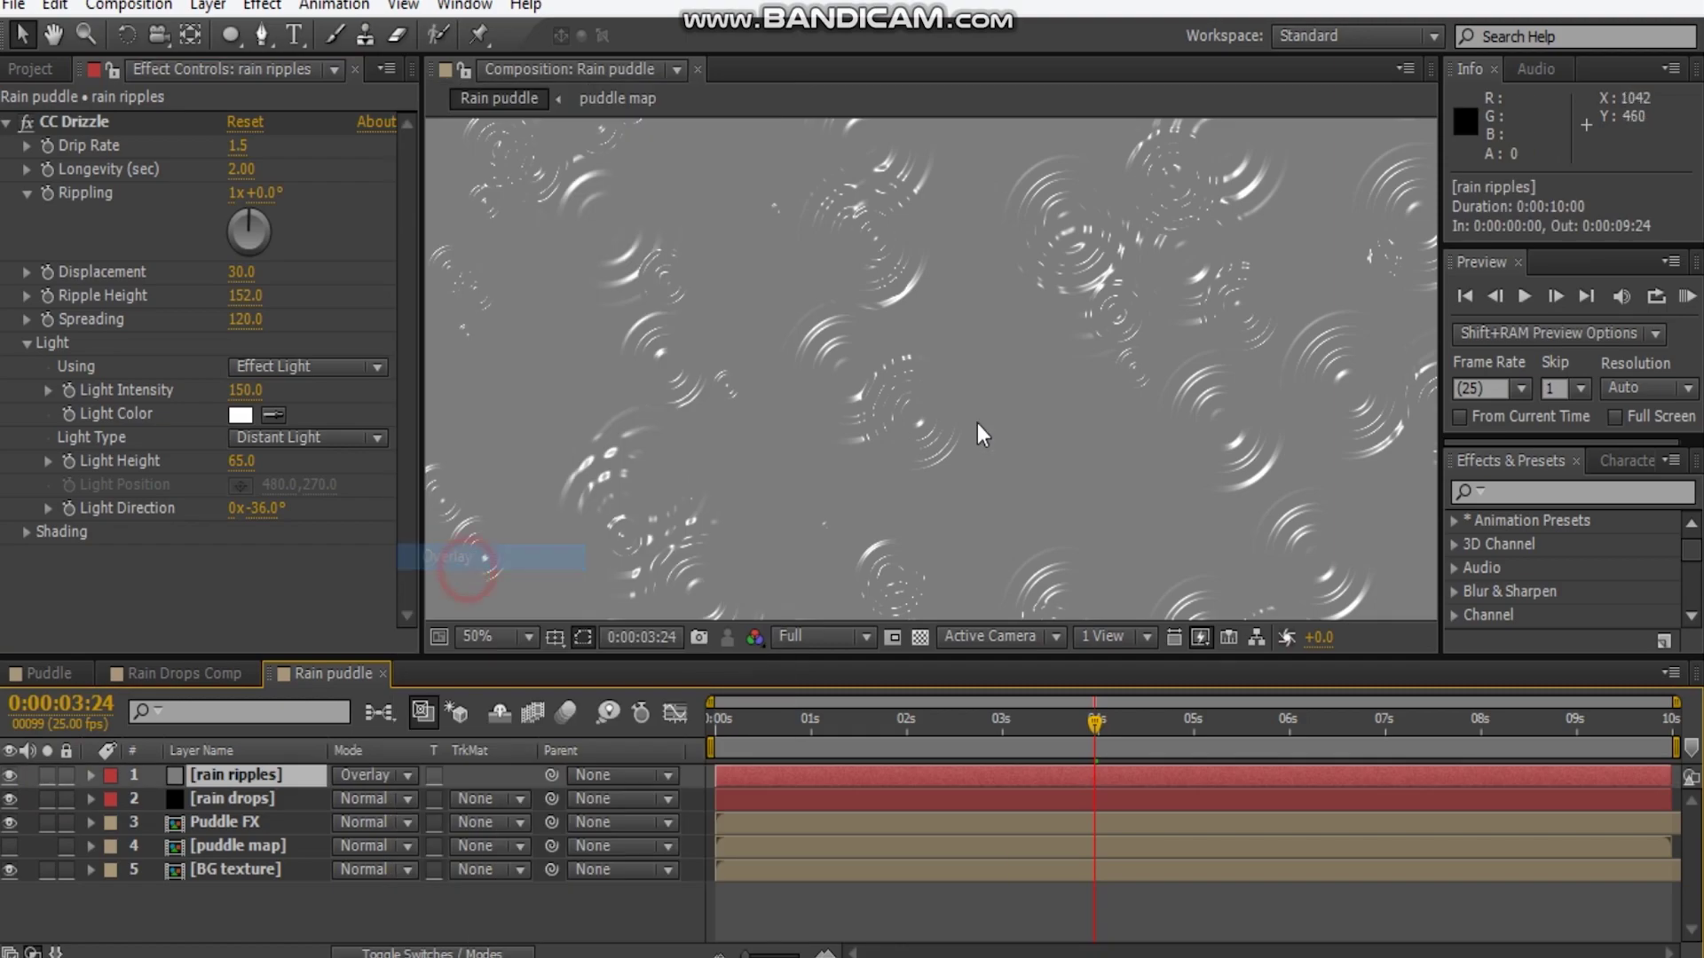
pyautogui.scroll(-2, 977, 423)
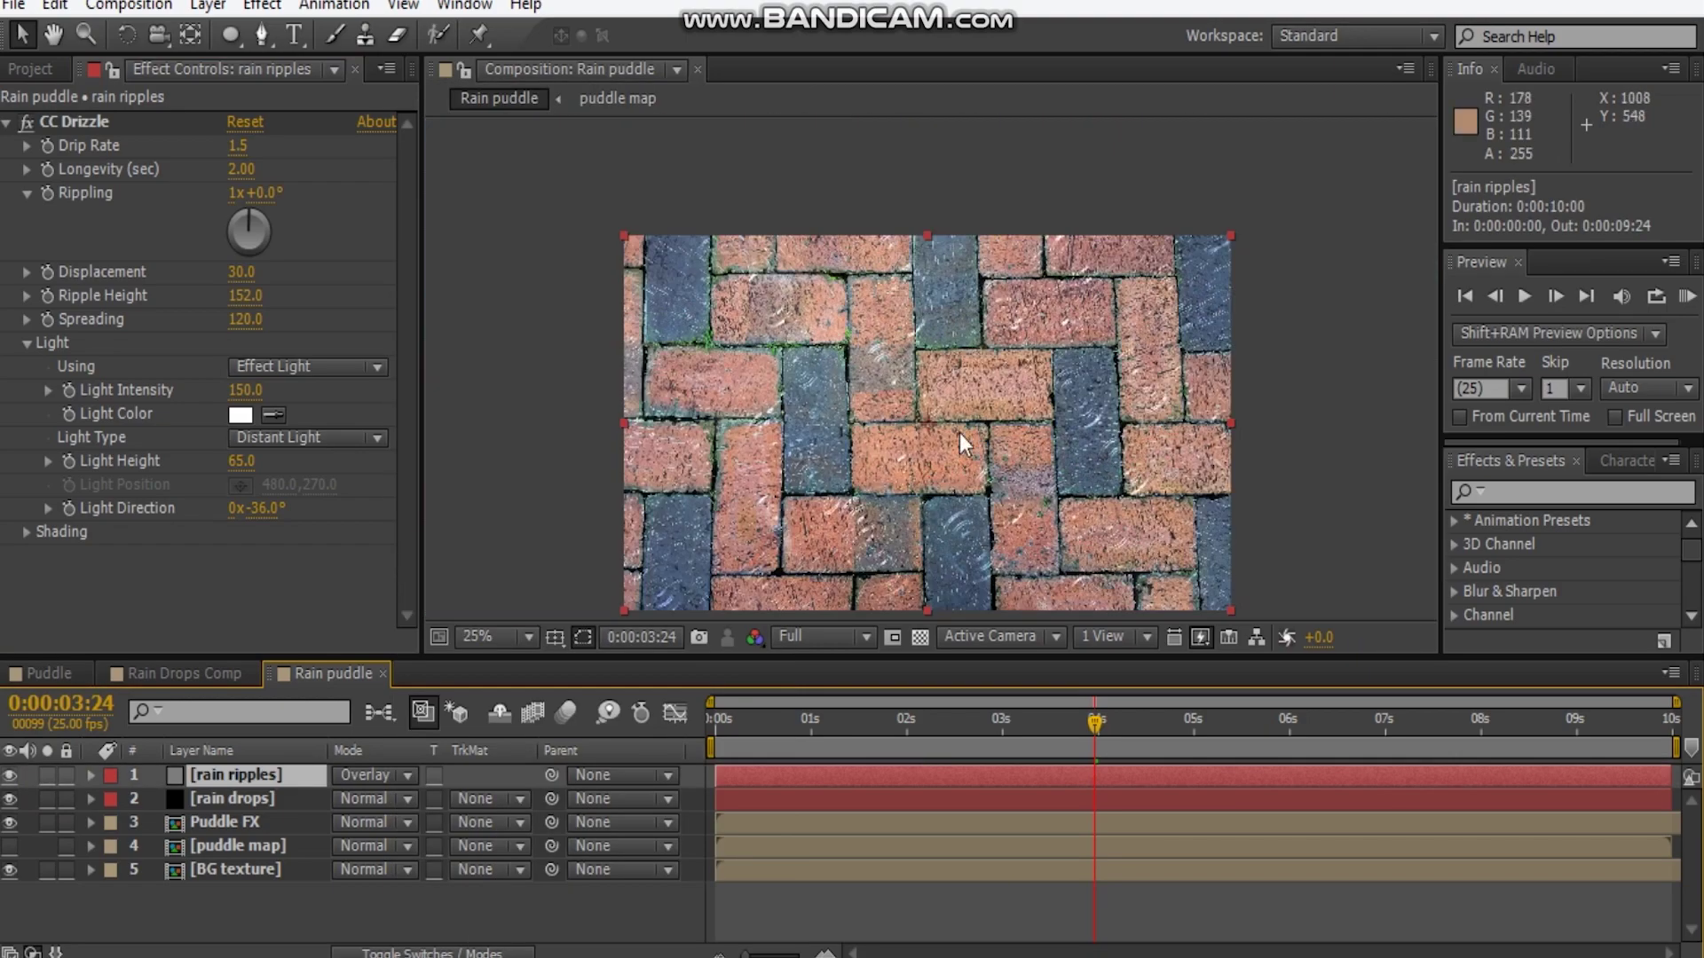
pyautogui.scroll(2, 956, 467)
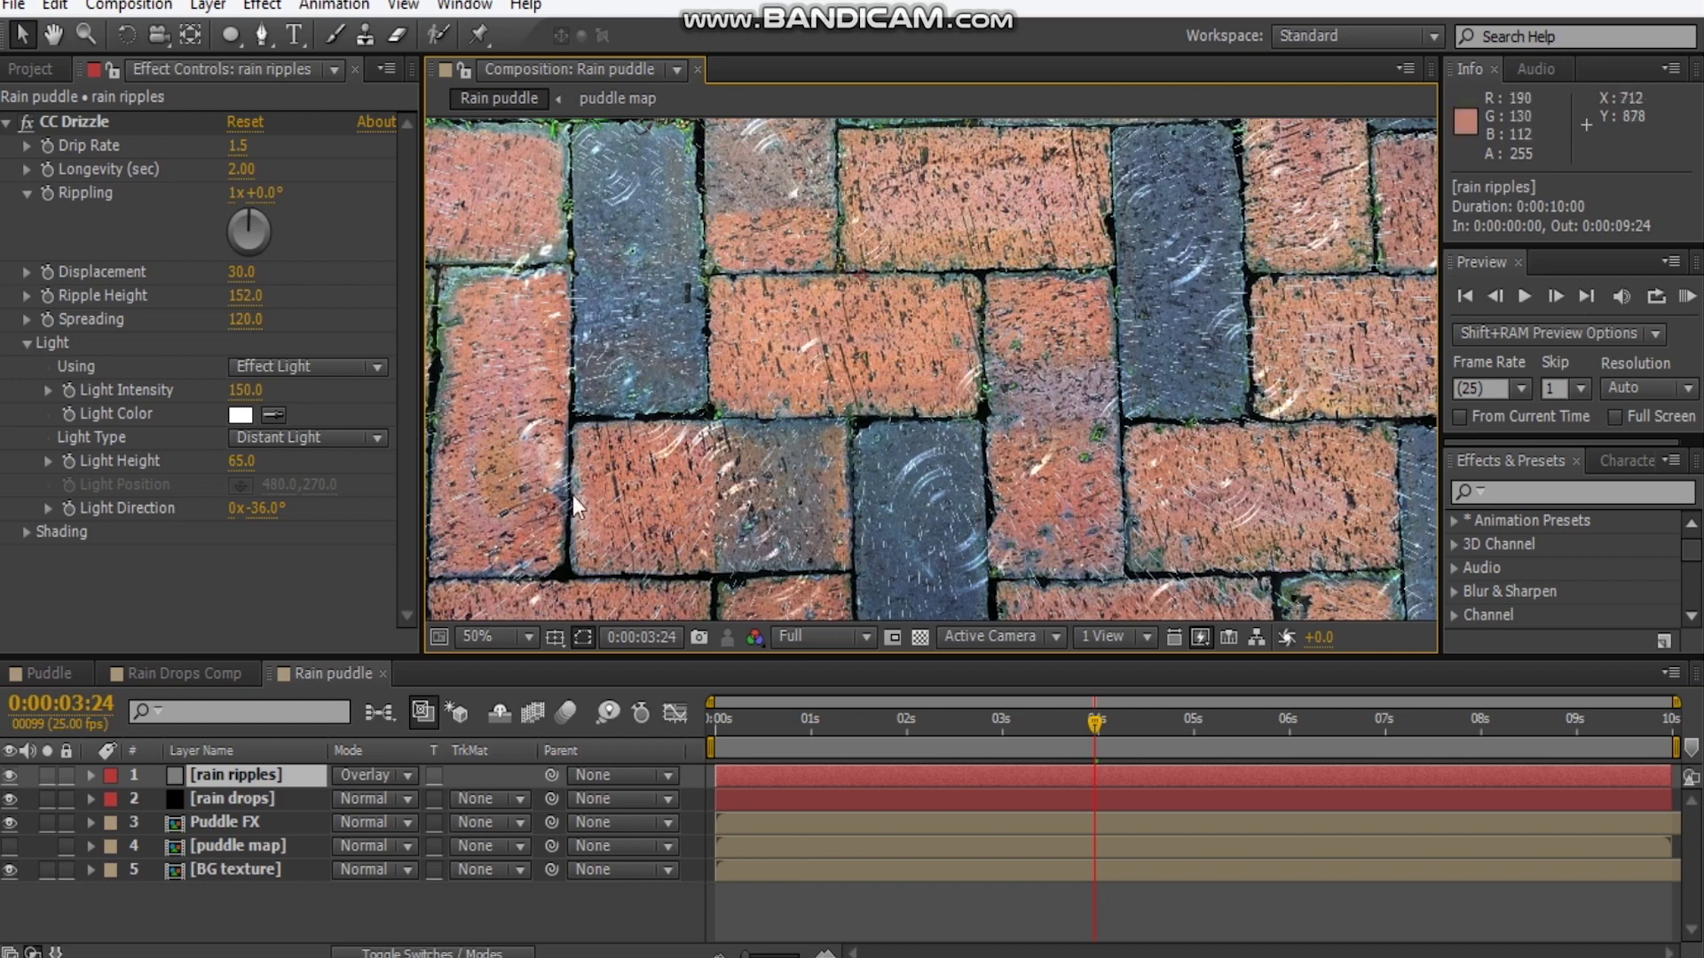
# Try a wider ripple Spreading, restore it to 120, and raise the CC Drizzle Light Intensity to 165
pyautogui.moveTo(241, 321); pyautogui.dragTo(246, 322)
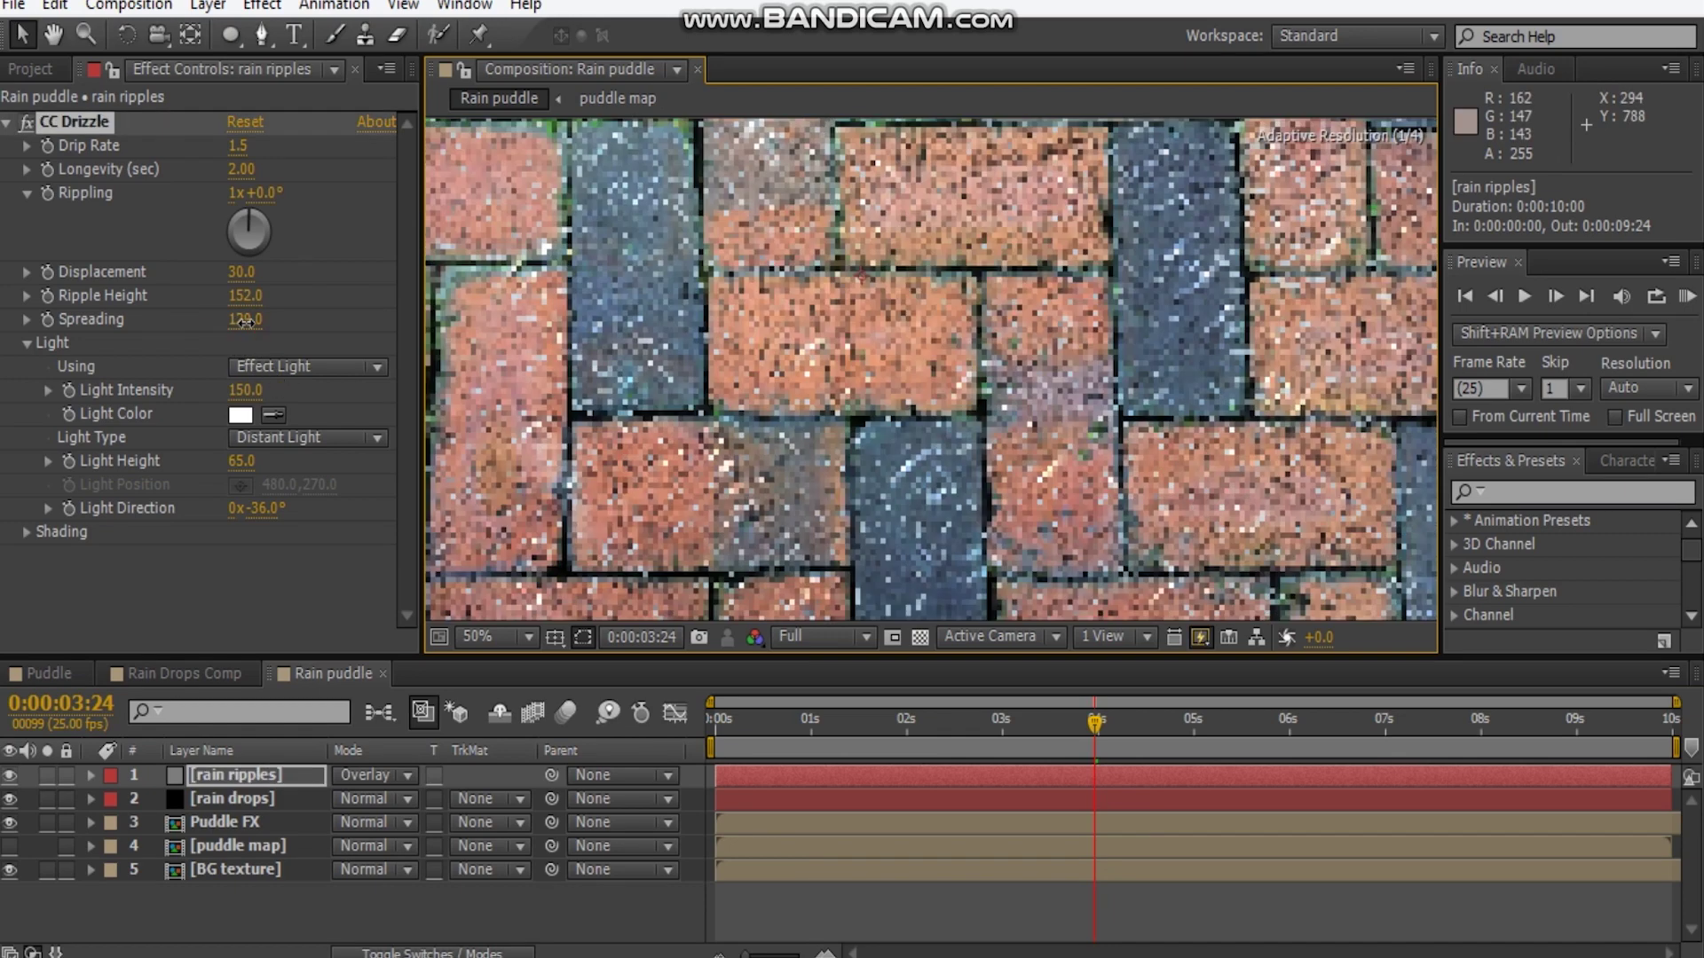
pyautogui.click(250, 325)
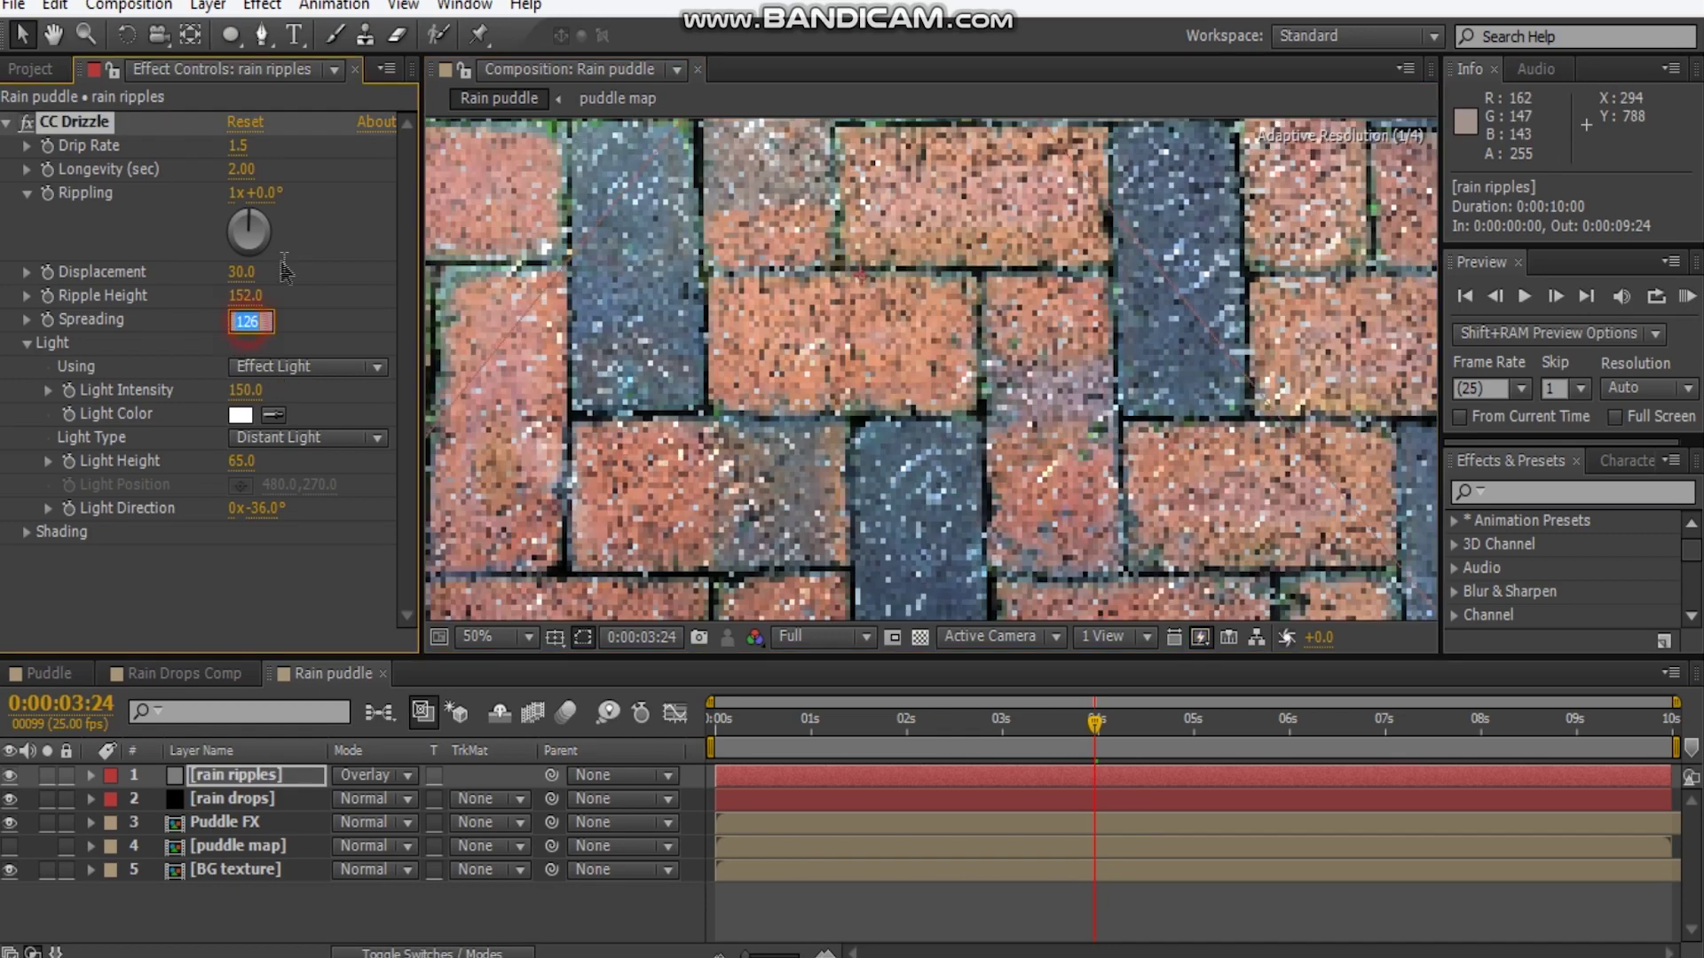
pyautogui.press('Tab')
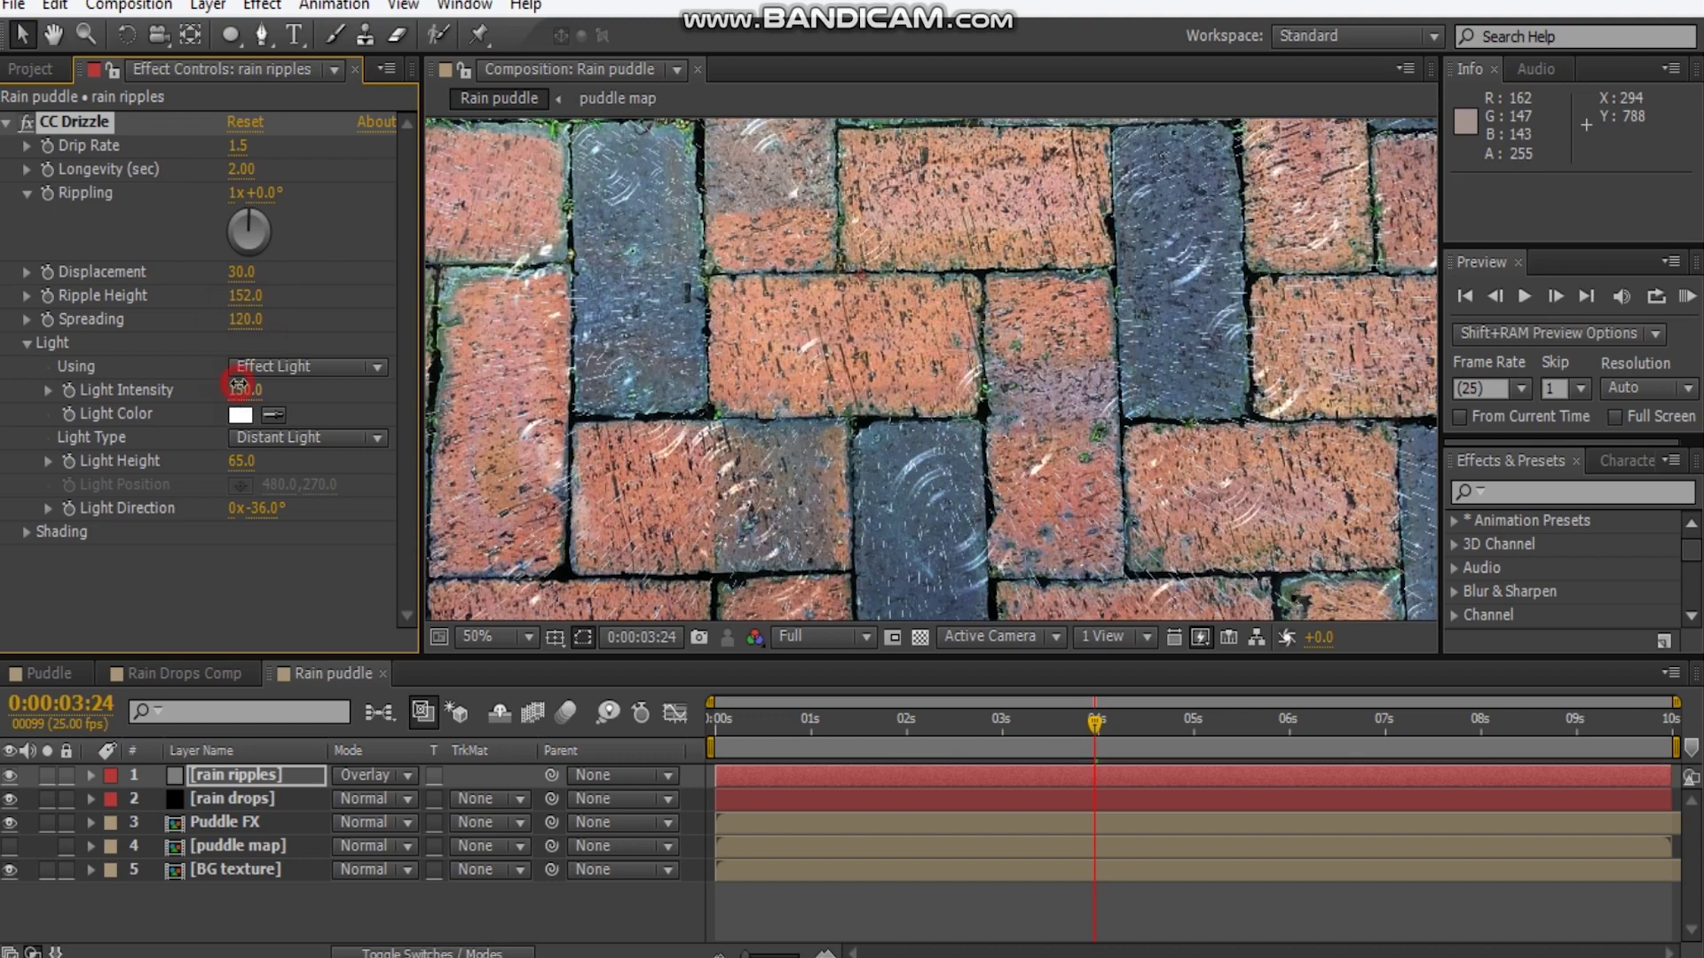
pyautogui.write('165')
pyautogui.press('Return')
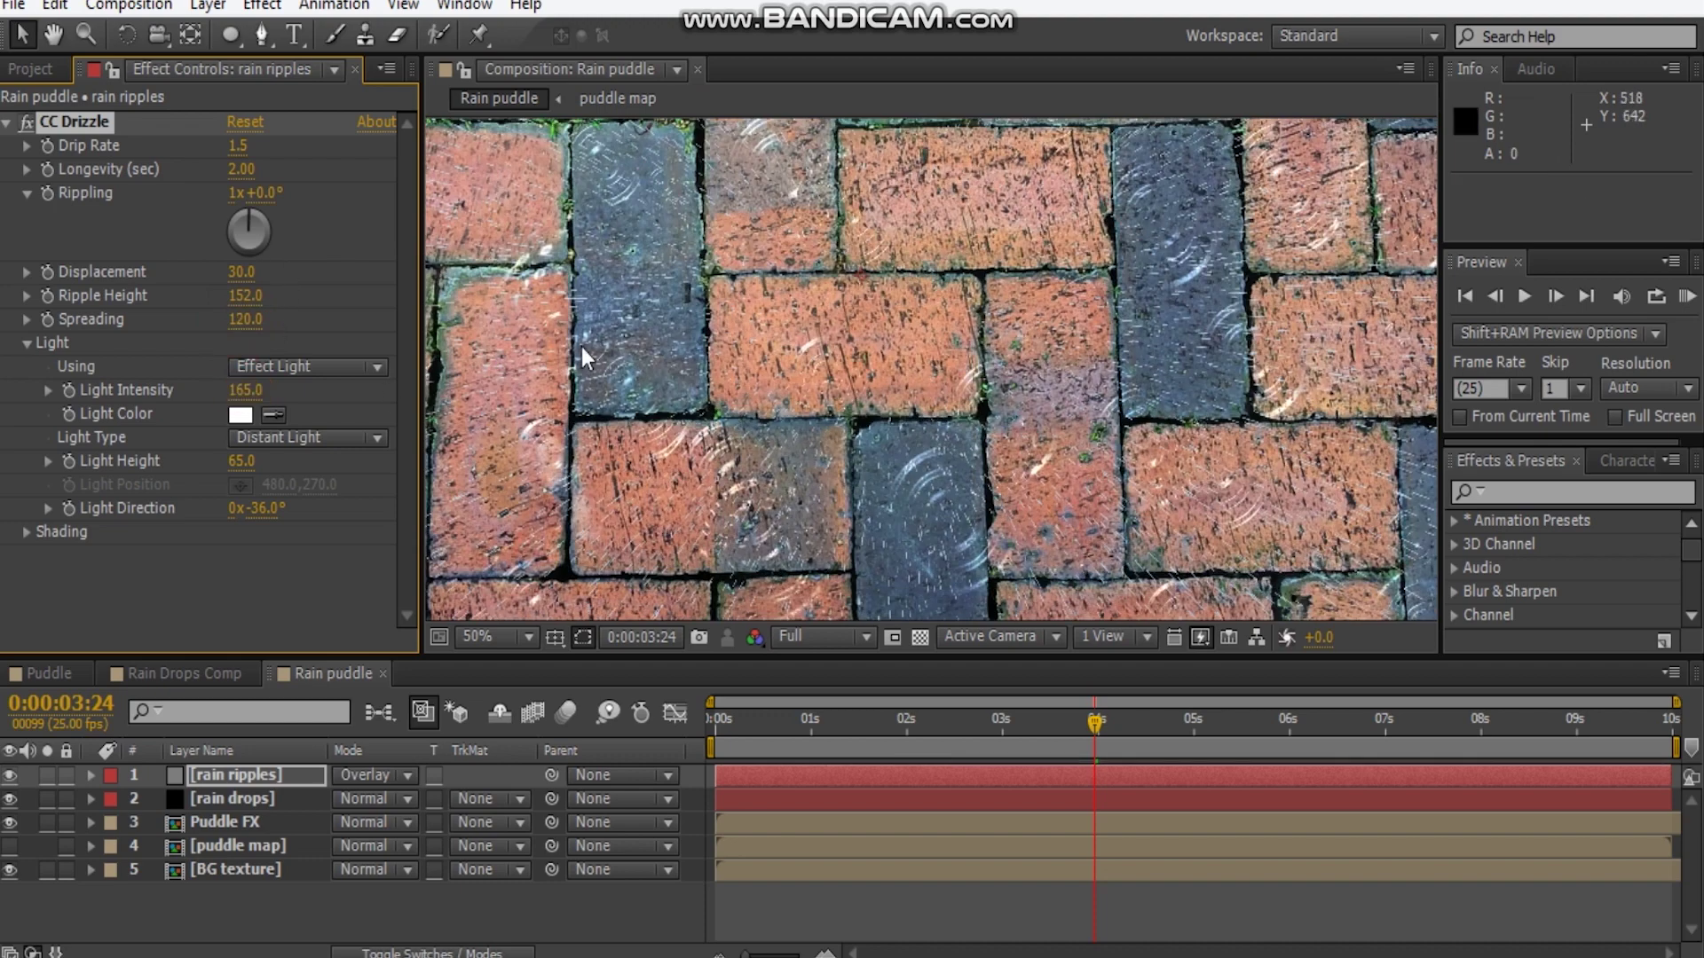
# Add a new adjustment layer above all layers in the Rain puddle composition
pyautogui.scroll(-2, 1010, 423)
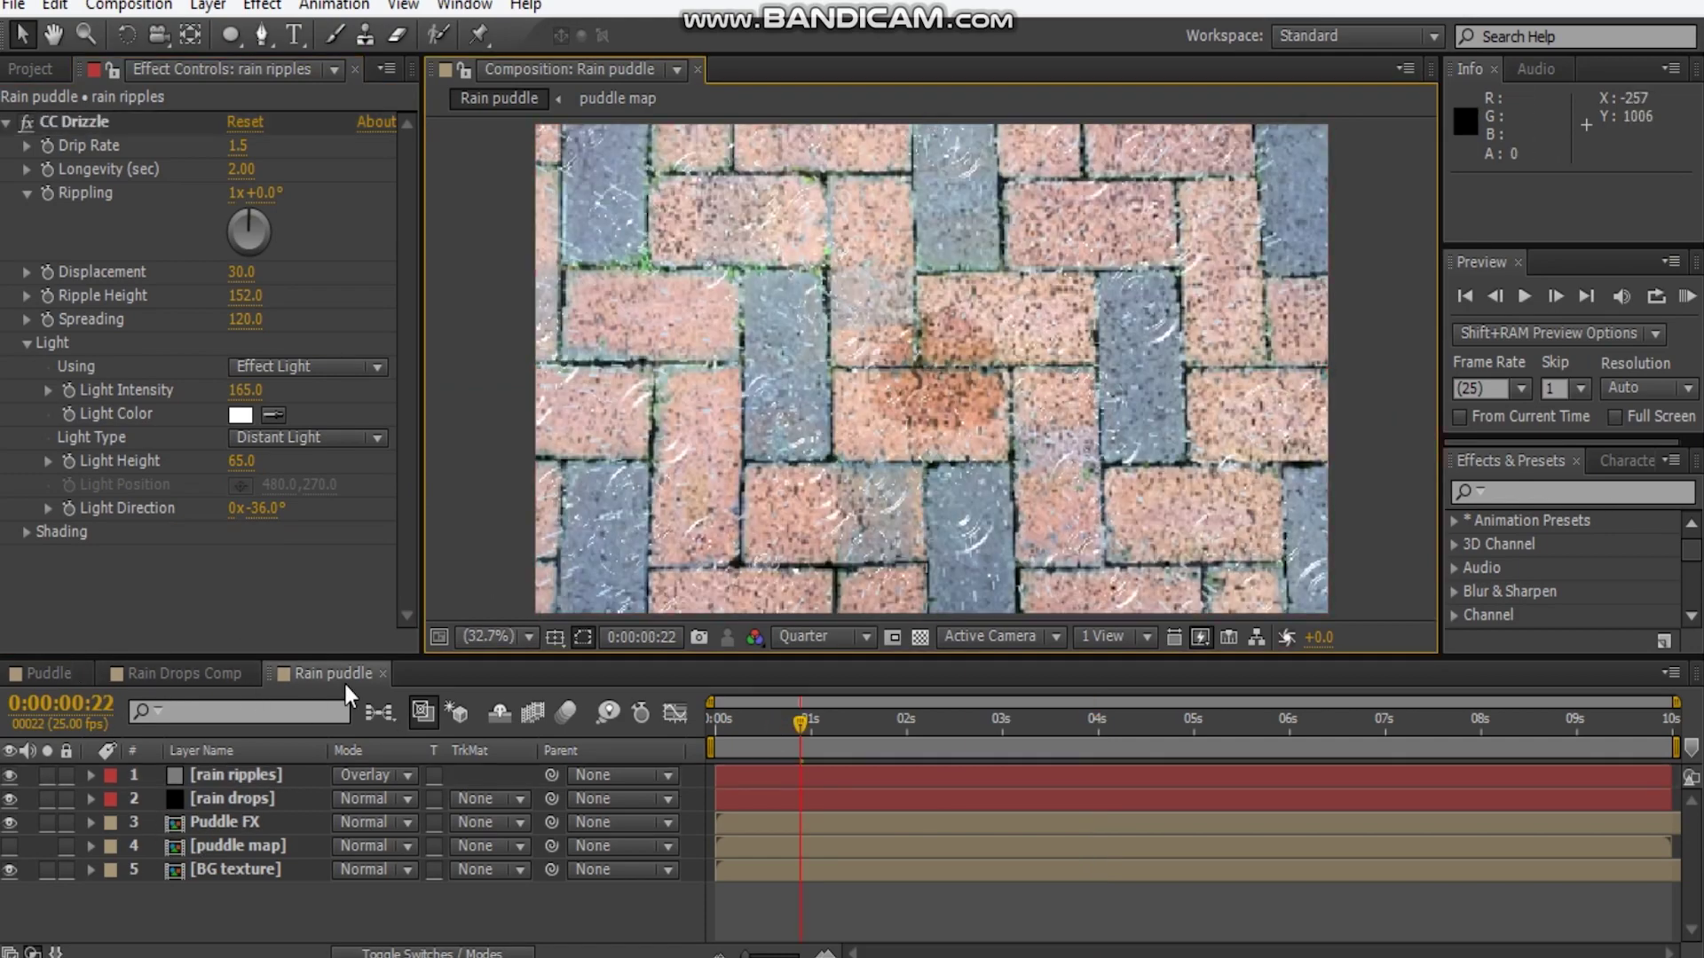
pyautogui.click(343, 680)
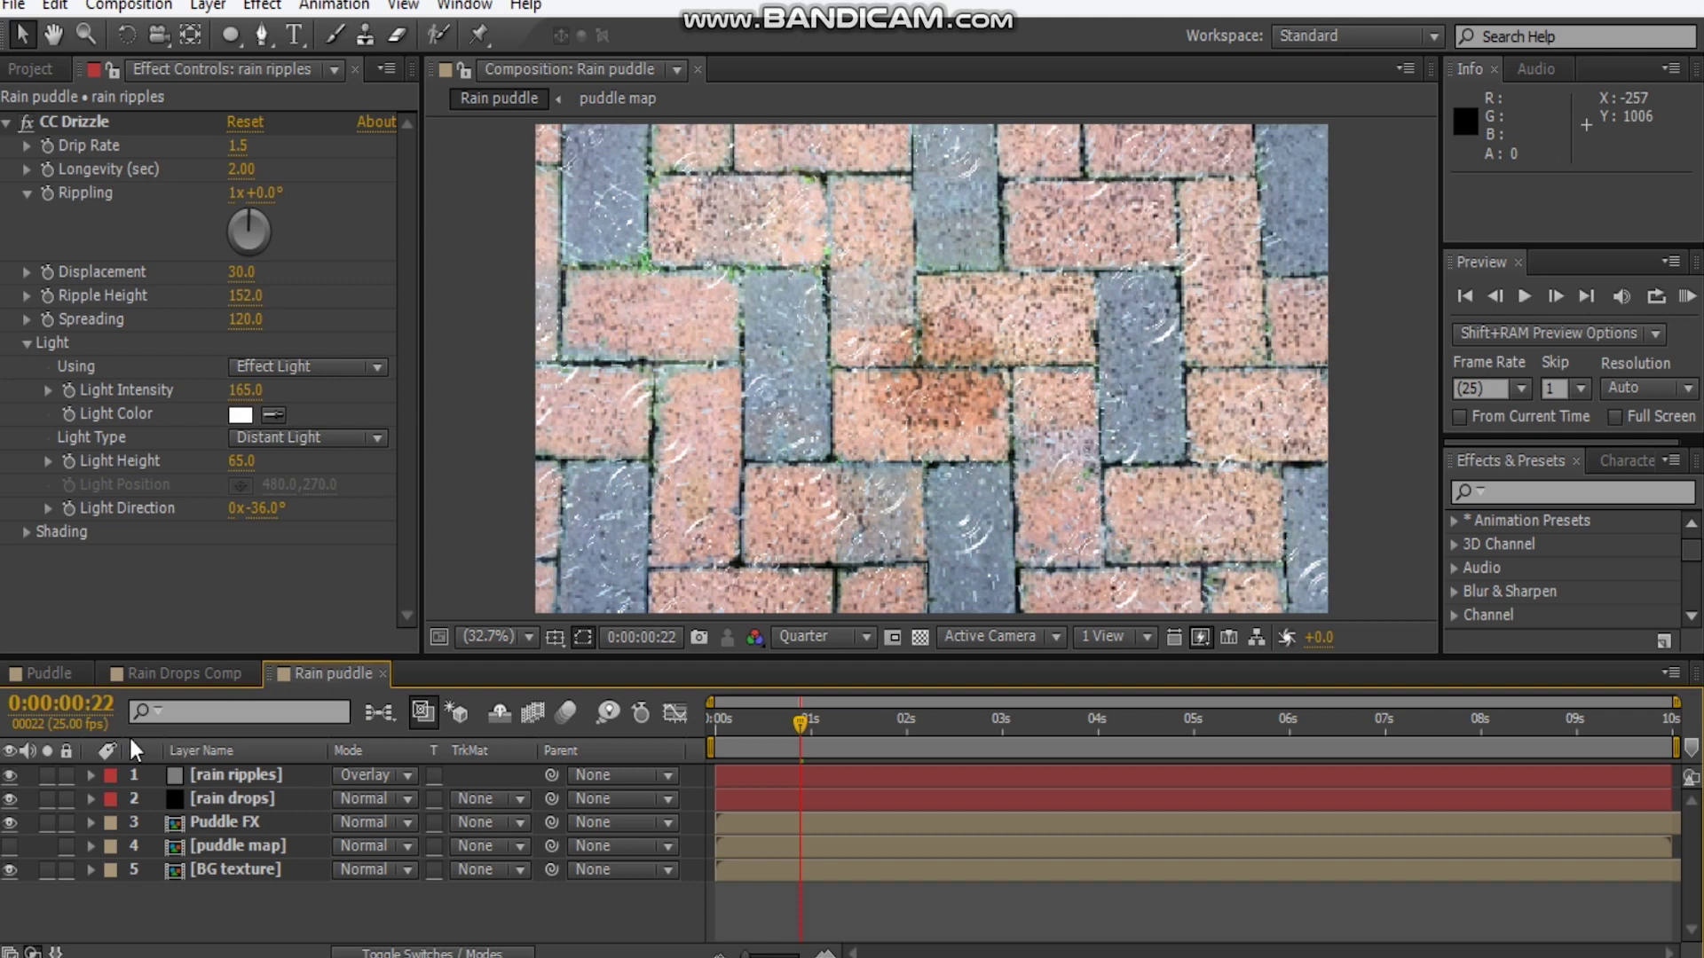
pyautogui.hotkey('ctrl', 'alt', 'y')
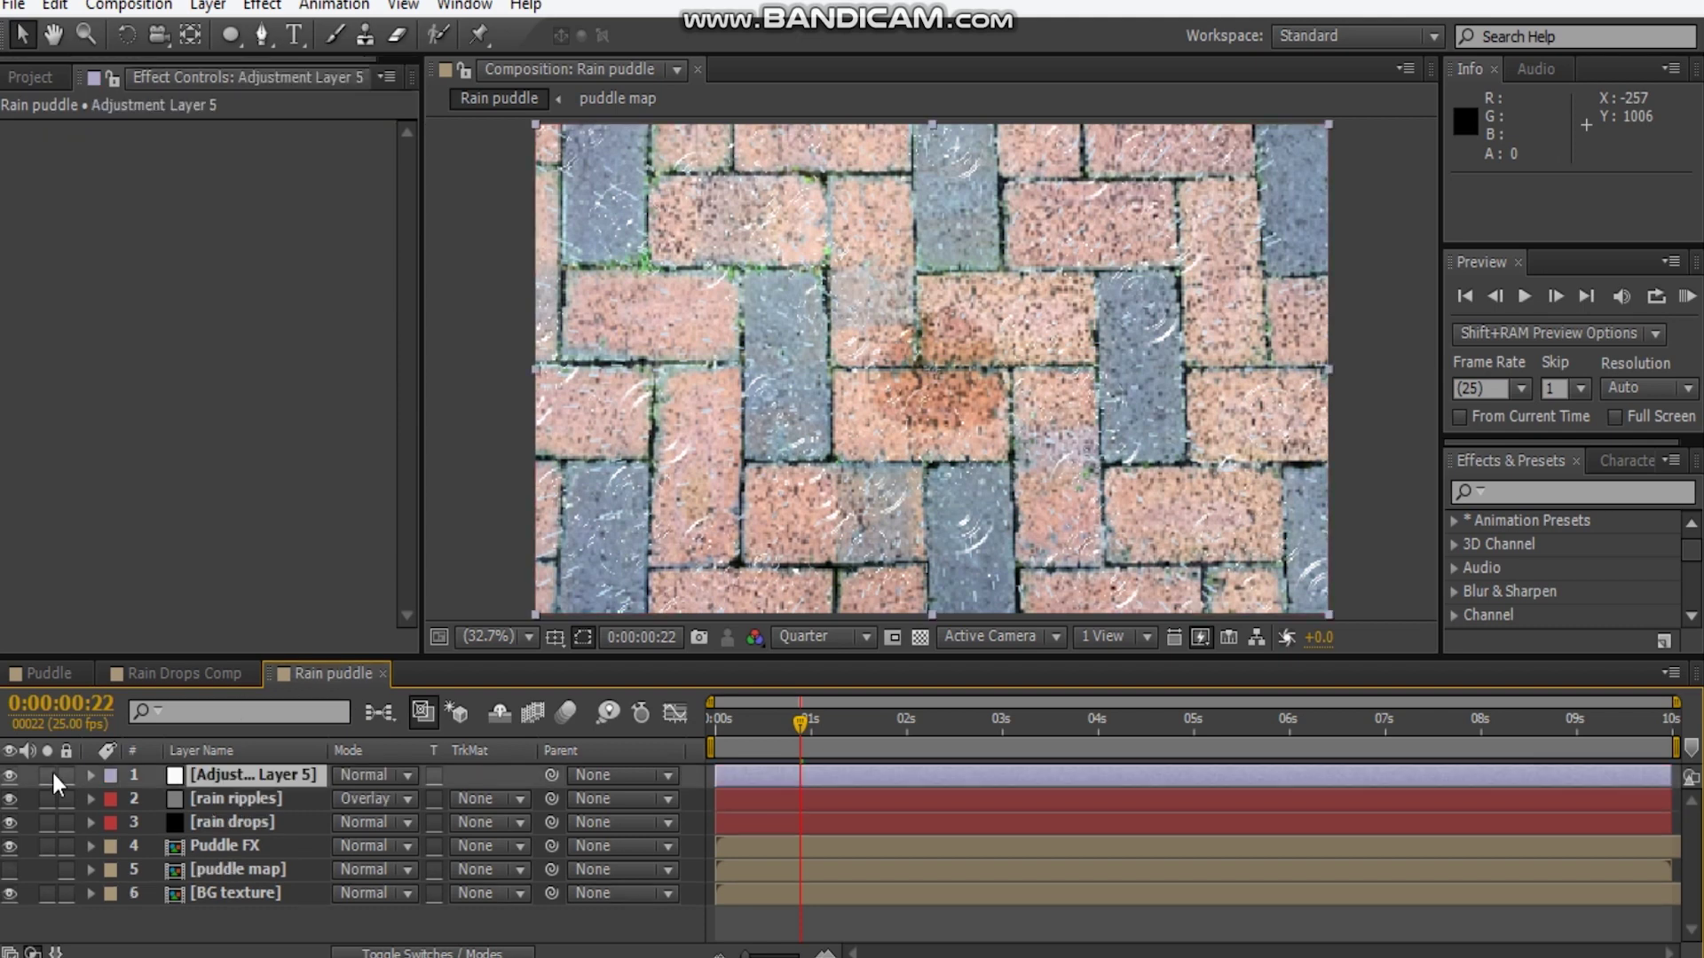
# Add two more adjustment layers and name the three, from lowest to uppermost, CC, Vignette and Displace
pyautogui.hotkey('ctrl', 'alt', 'y')
pyautogui.hotkey('ctrl', 'alt', 'y')
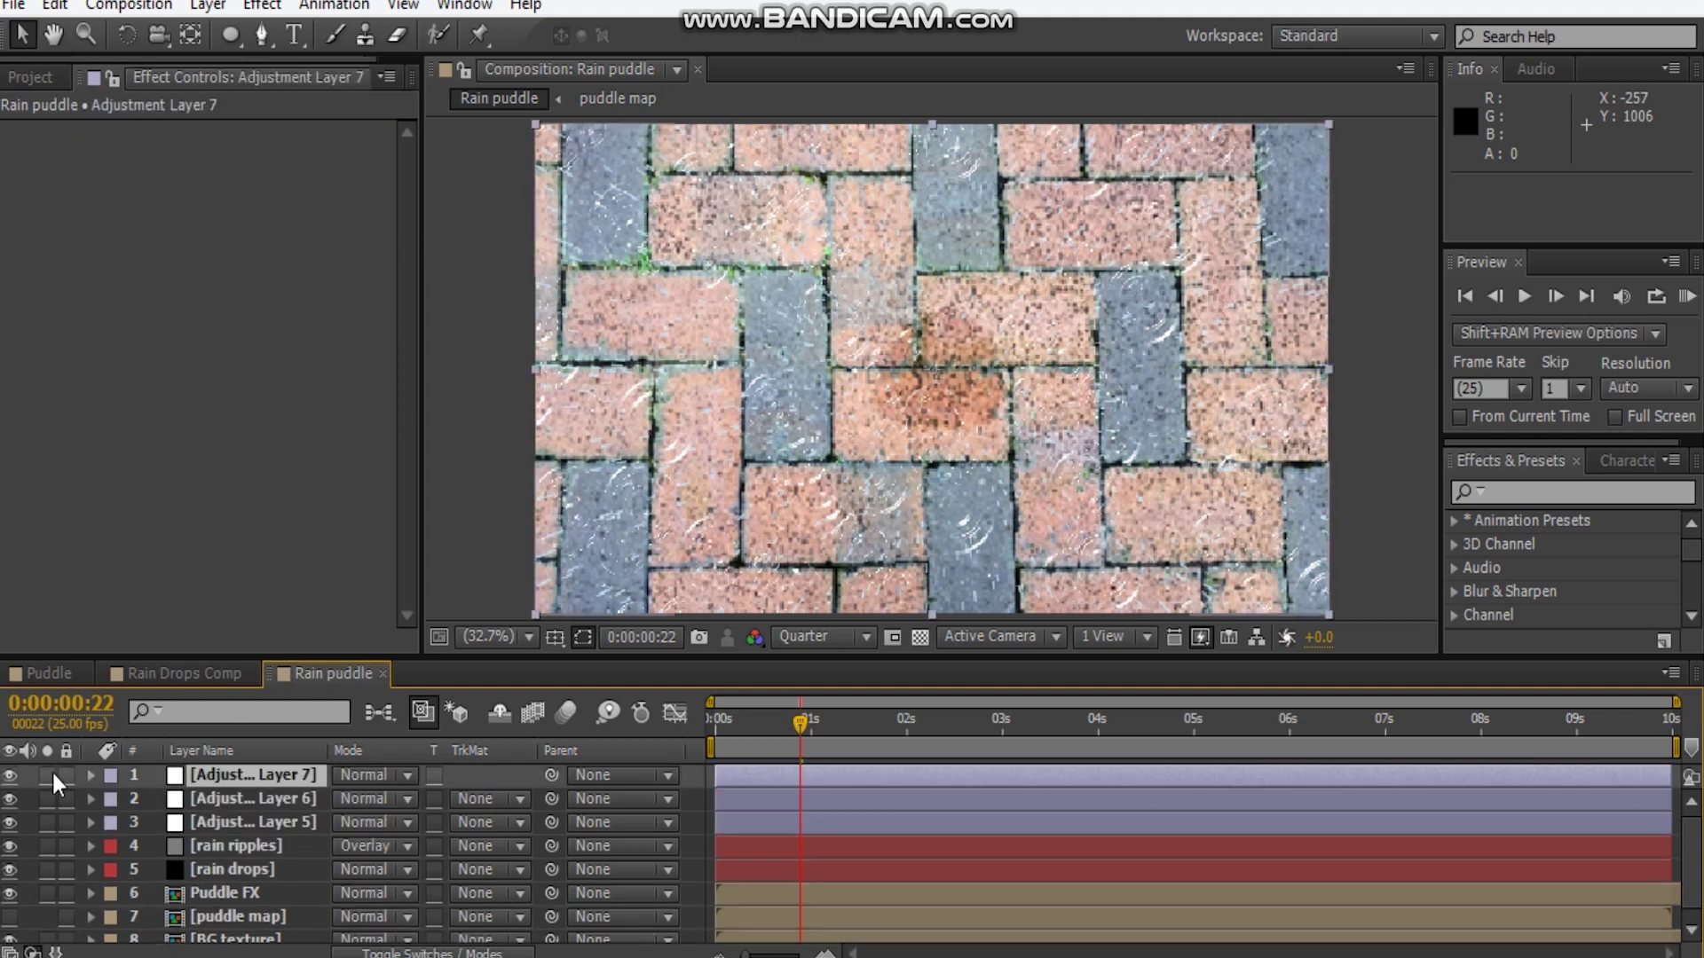
pyautogui.click(278, 825)
pyautogui.press('Return')
pyautogui.write('CC')
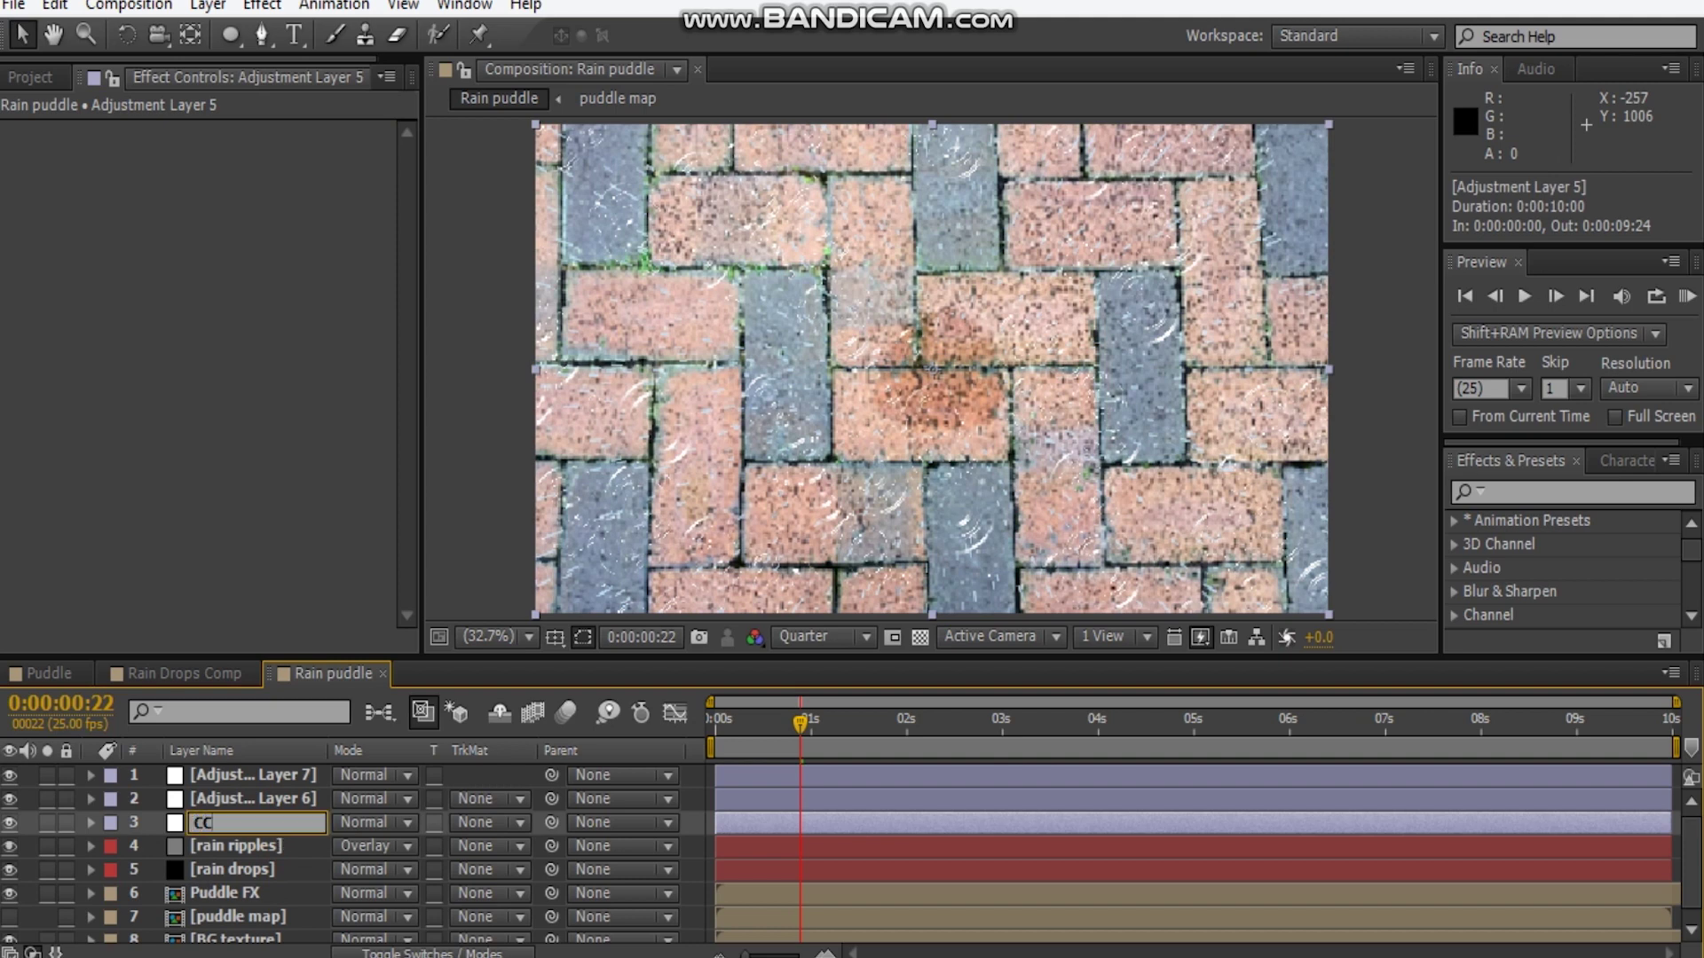
pyautogui.click(282, 804)
pyautogui.press('Return')
pyautogui.write('Vignette')
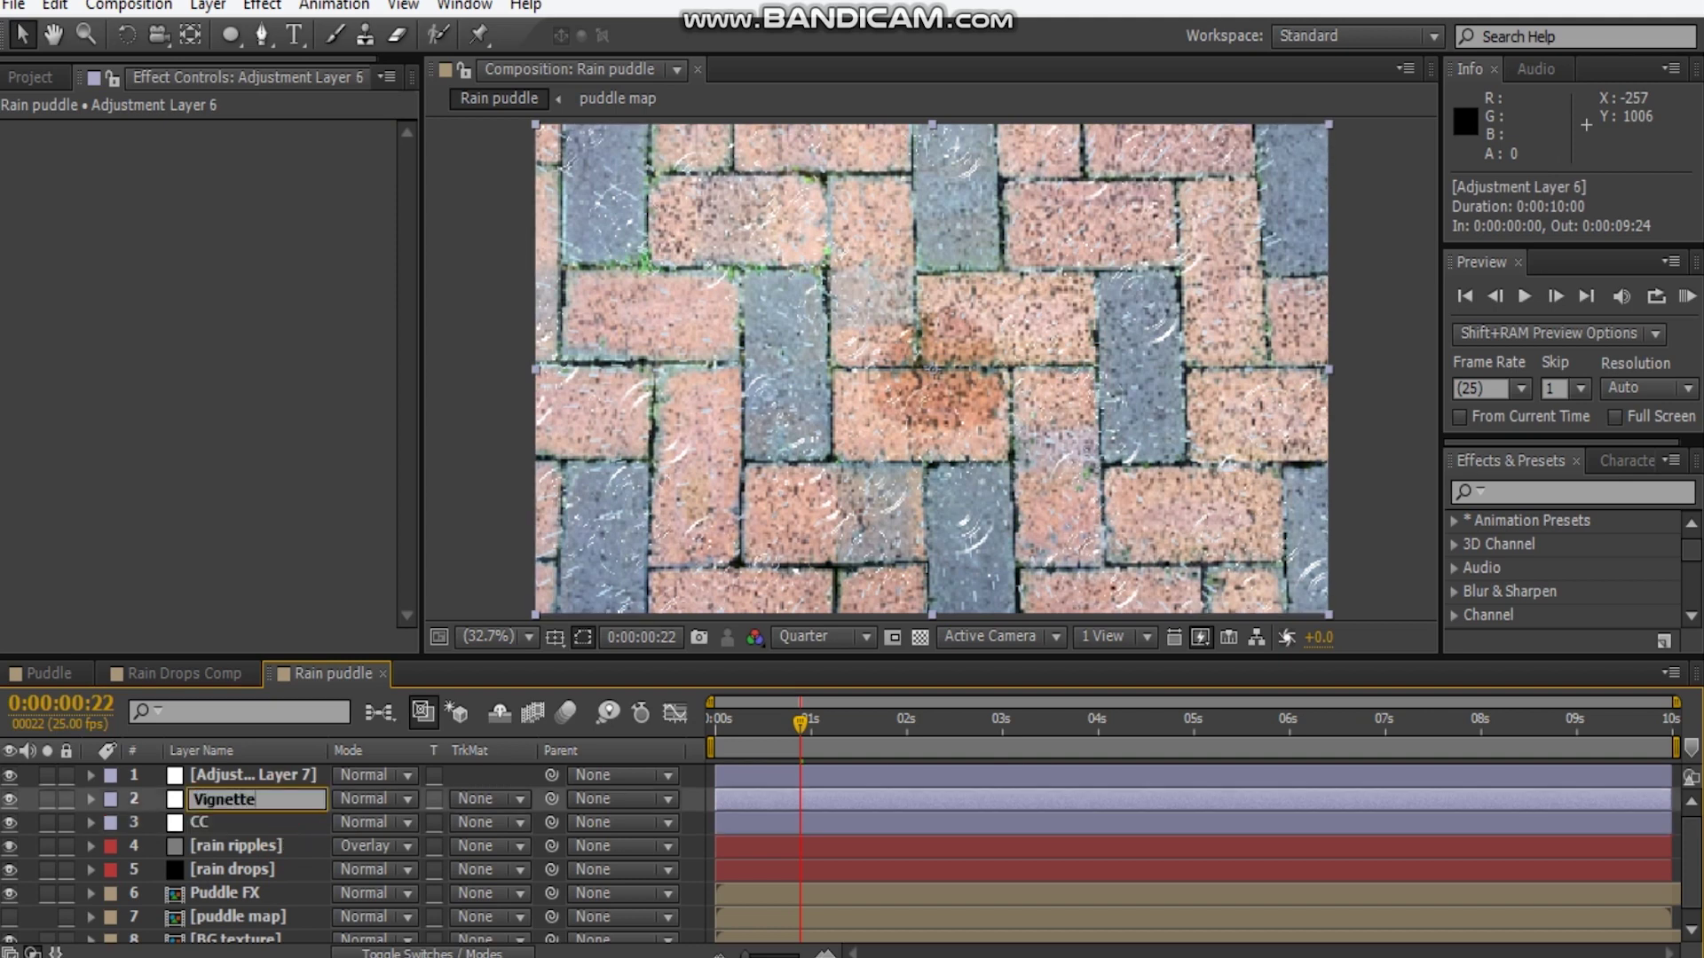
pyautogui.click(236, 779)
pyautogui.press('Return')
pyautogui.write('Dispa')
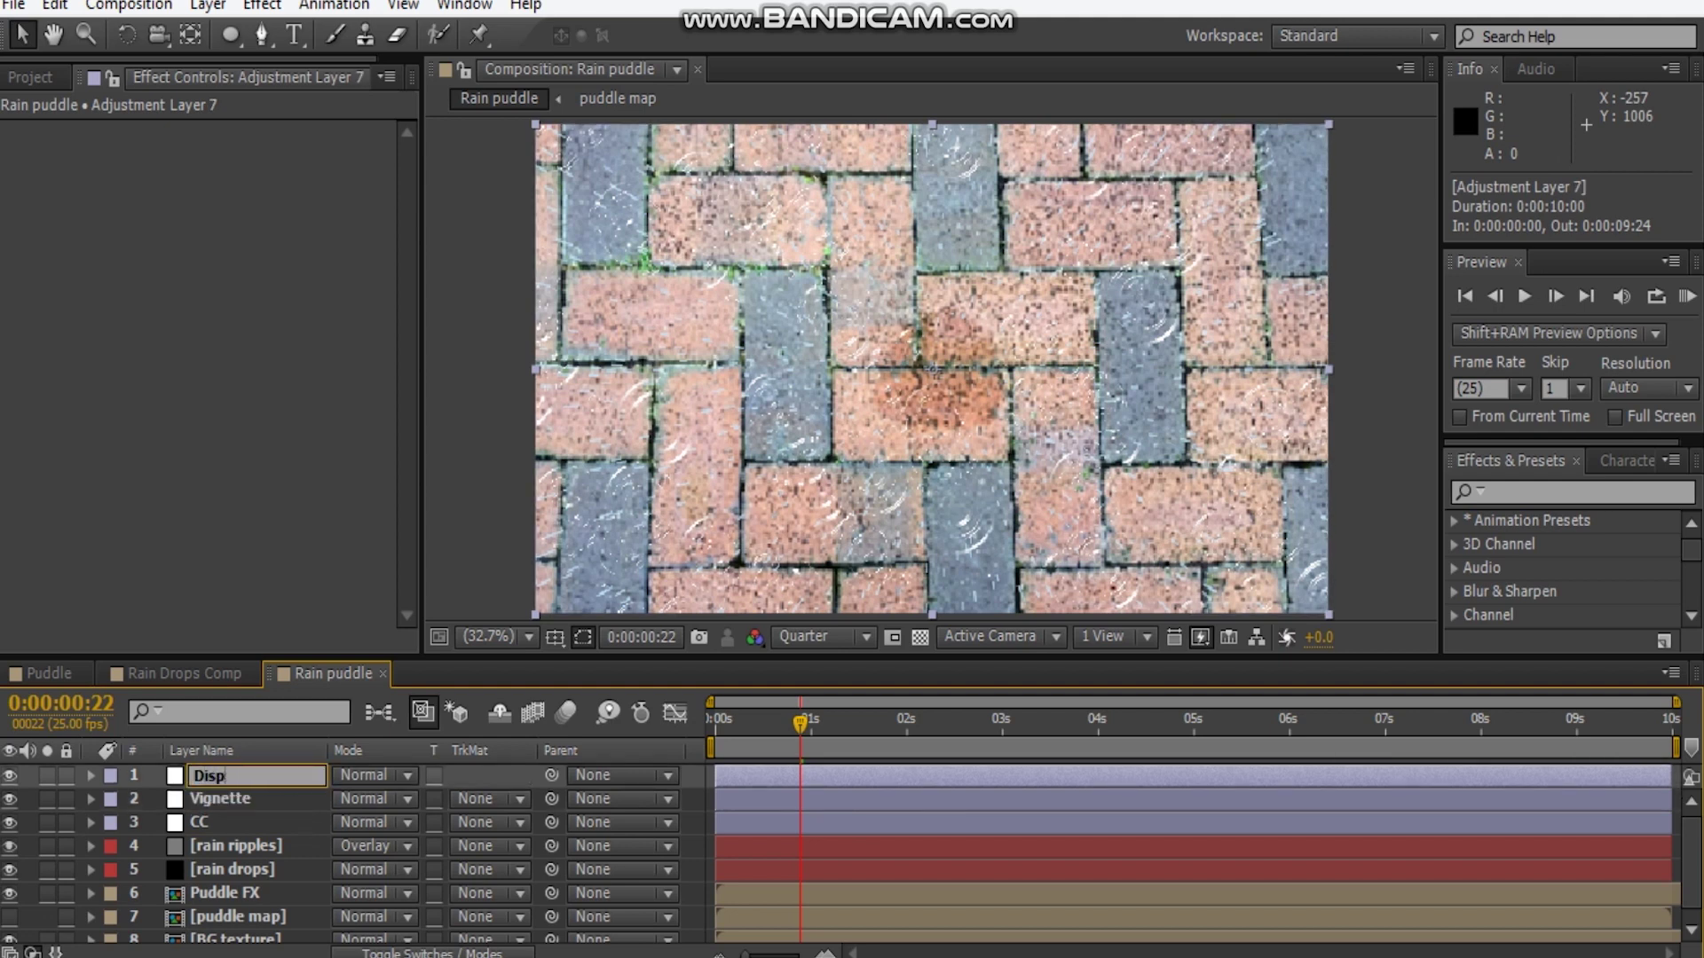
# Apply the Tint and Curves effects to the CC layer
pyautogui.click(233, 823)
pyautogui.rightClick(228, 356)
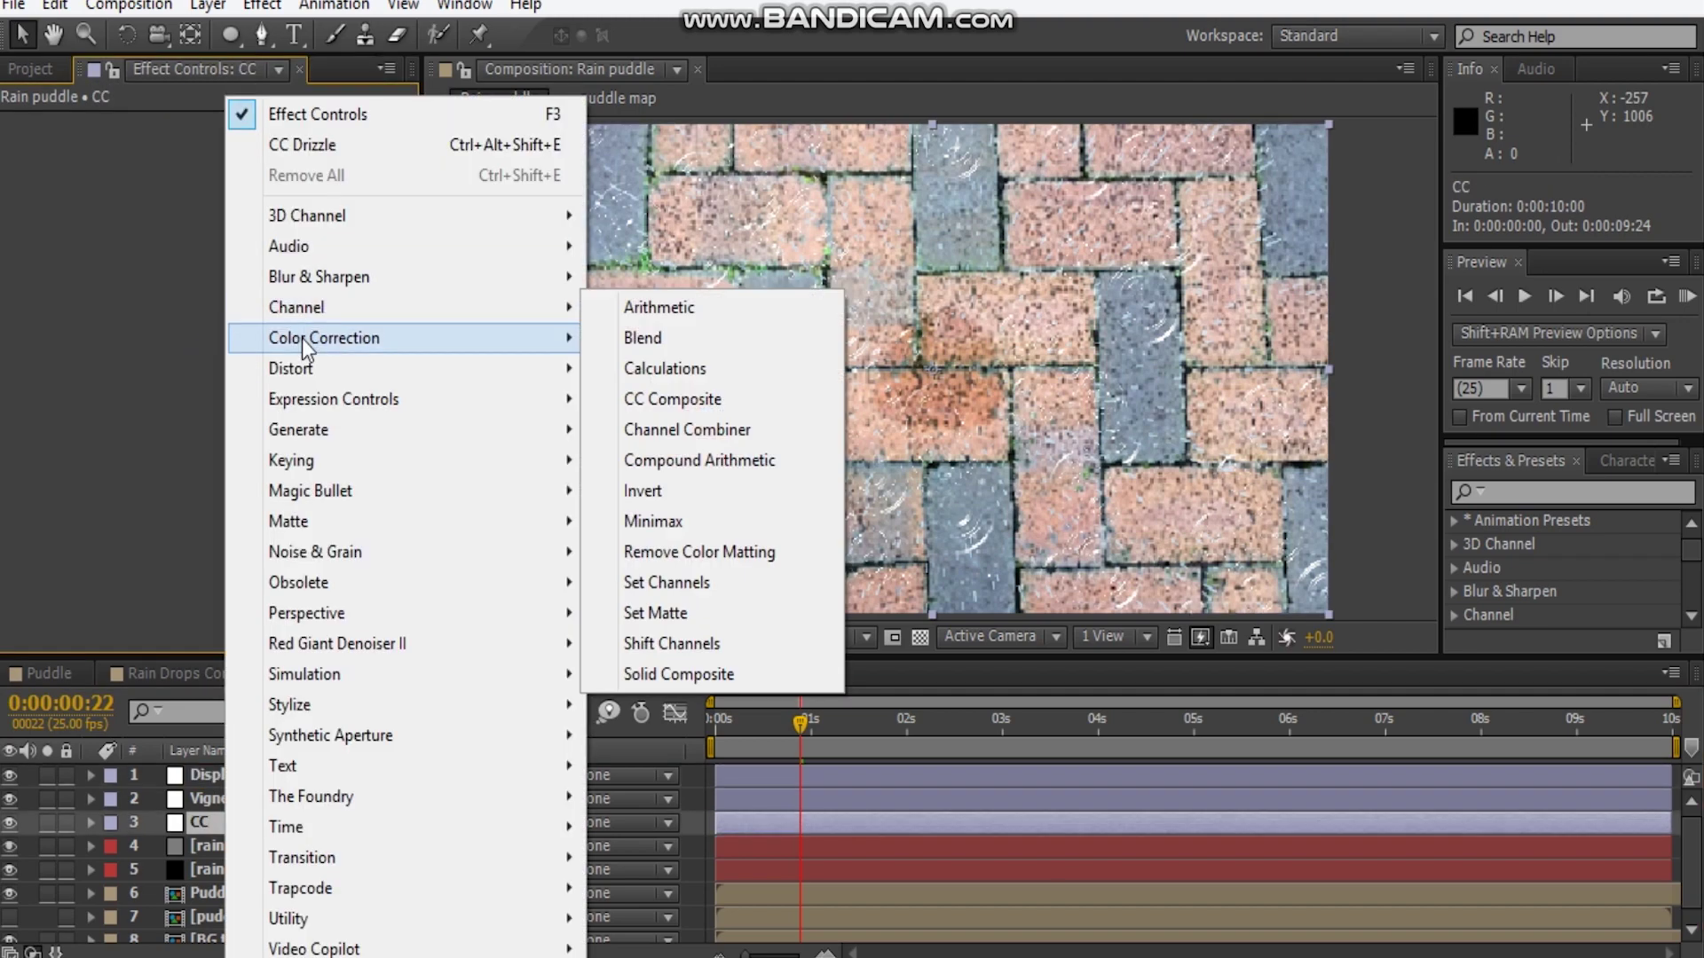
pyautogui.moveTo(292, 338)
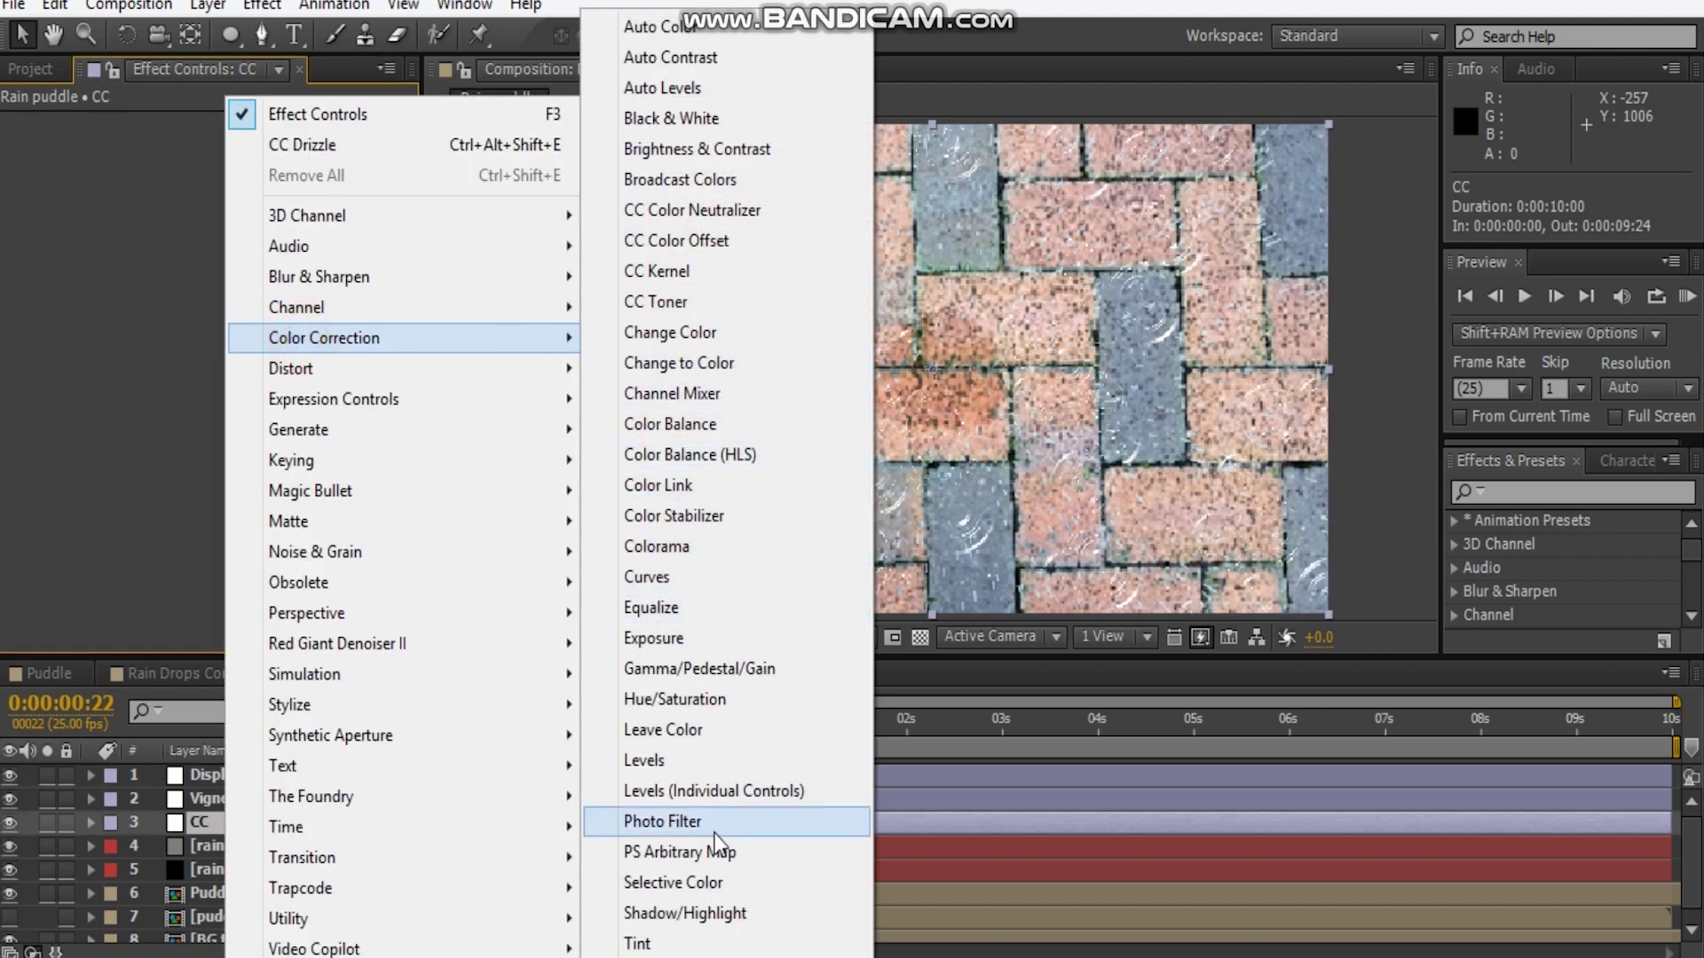
pyautogui.click(762, 944)
pyautogui.rightClick(227, 548)
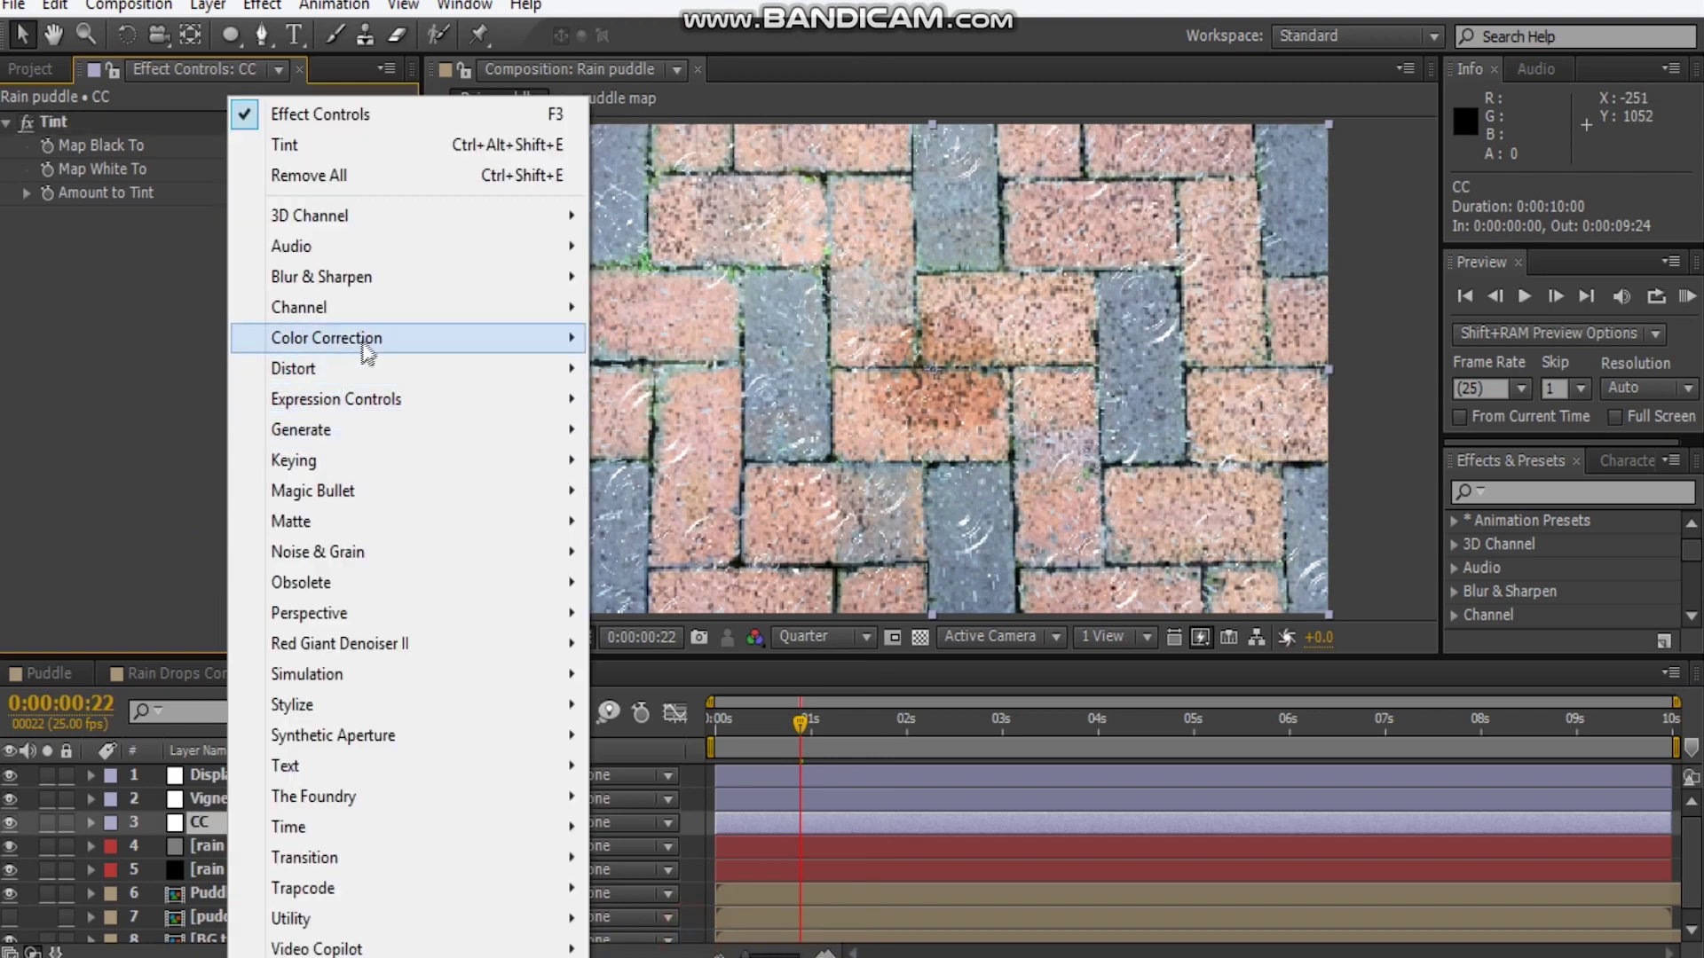
pyautogui.moveTo(293, 338)
pyautogui.click(754, 577)
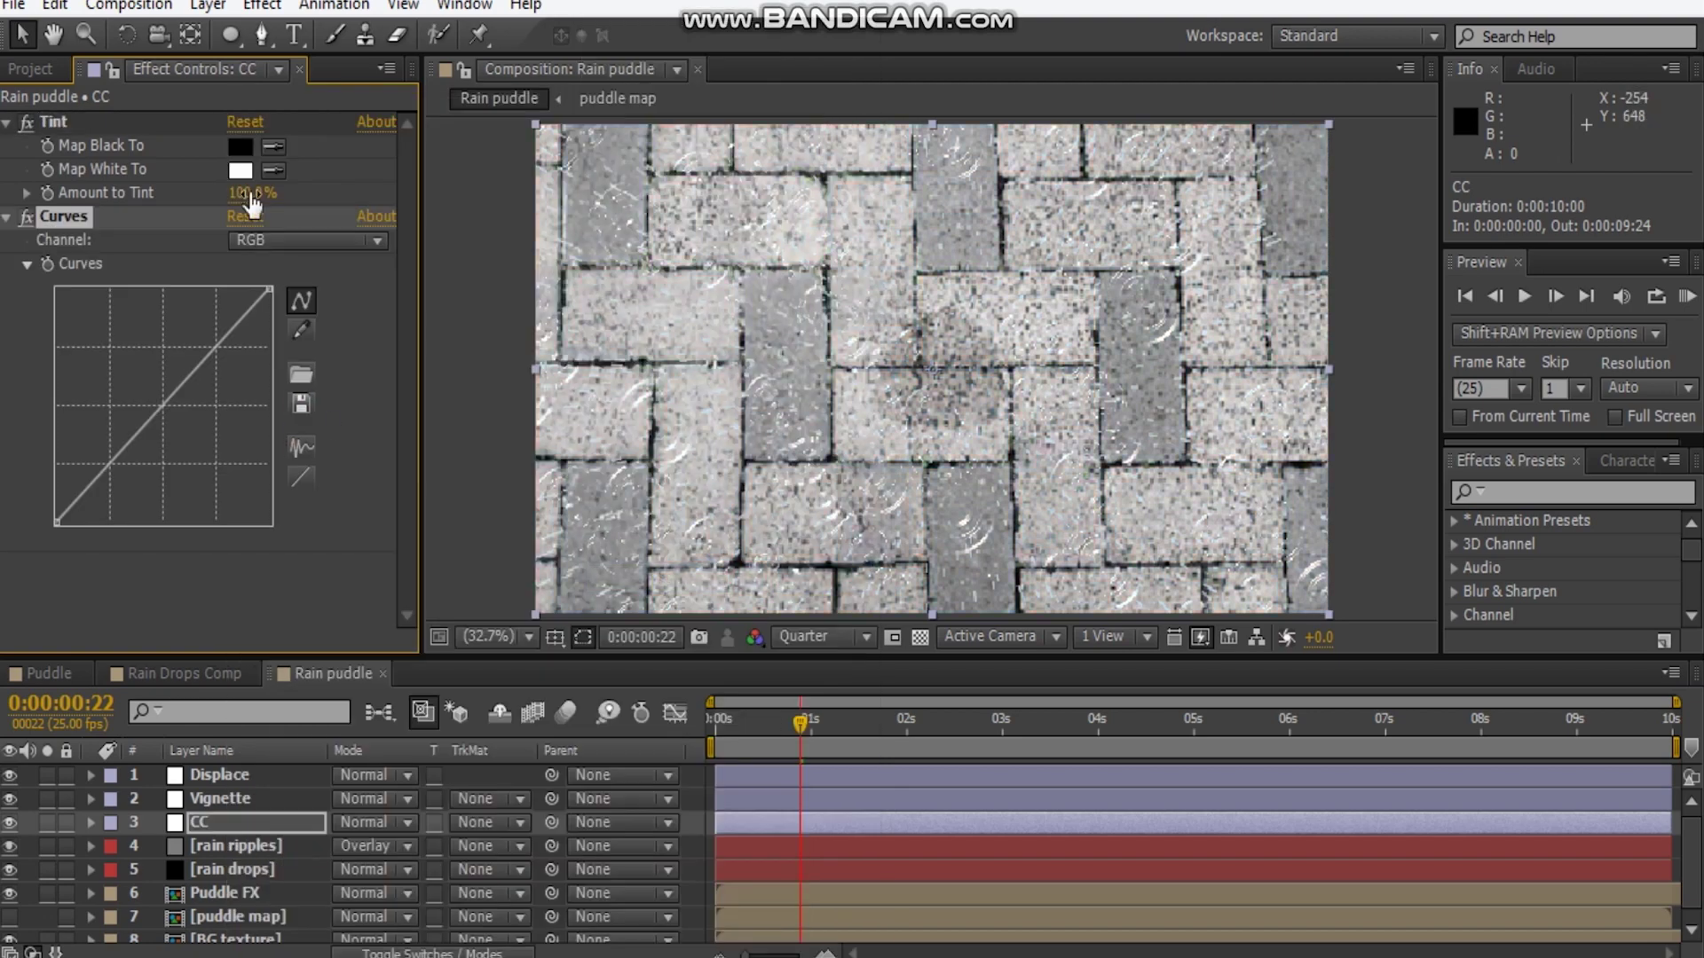
# Set the Tint effect's Amount to Tint on the CC layer to 25%
pyautogui.click(251, 193)
pyautogui.write('25')
pyautogui.press('Return')
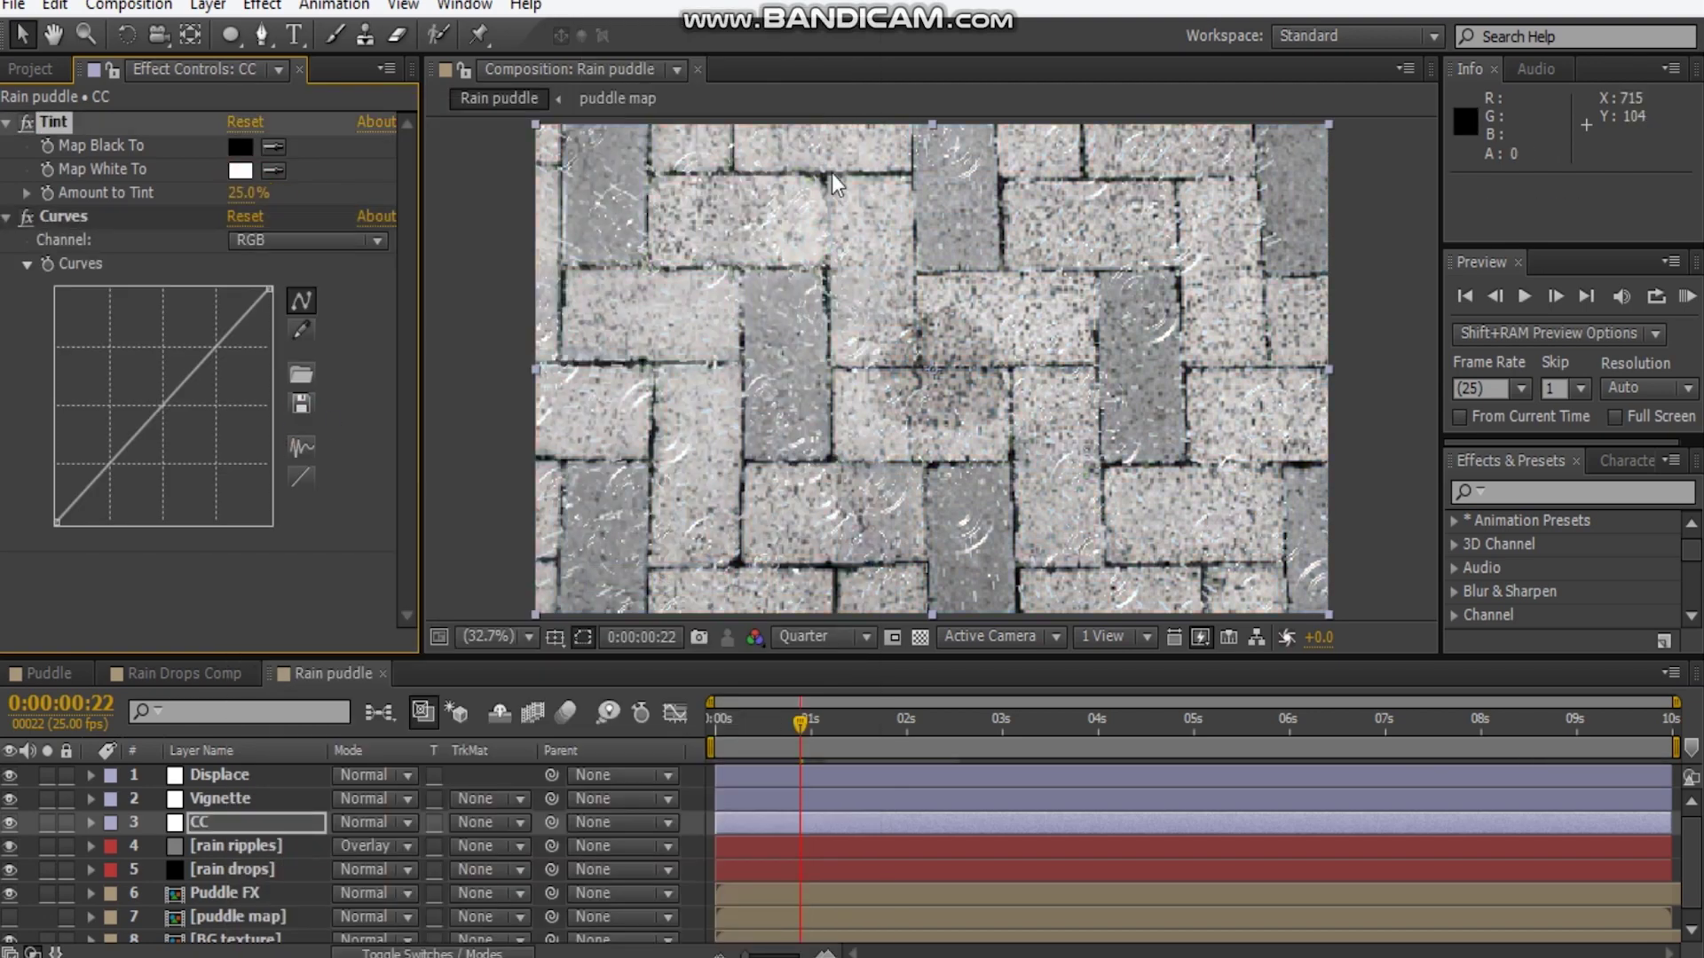
# Pull the shadows and the upper midtones of the CC layer's RGB curve below the diagonal
pyautogui.moveTo(150, 447); pyautogui.dragTo(140, 467)
pyautogui.moveTo(197, 372); pyautogui.dragTo(207, 386)
pyautogui.moveTo(142, 466); pyautogui.dragTo(142, 475)
# Lower the midtones of the CC layer's red curve and raise the midtones of its blue curve
pyautogui.click(279, 243)
pyautogui.click(282, 265)
pyautogui.moveTo(168, 406); pyautogui.dragTo(181, 432)
pyautogui.click(266, 251)
pyautogui.click(298, 360)
pyautogui.moveTo(152, 401); pyautogui.dragTo(152, 402)
# Refine the CC layer's RGB curve by lowering the shadow point and raising the highlight point slightly
pyautogui.click(308, 239)
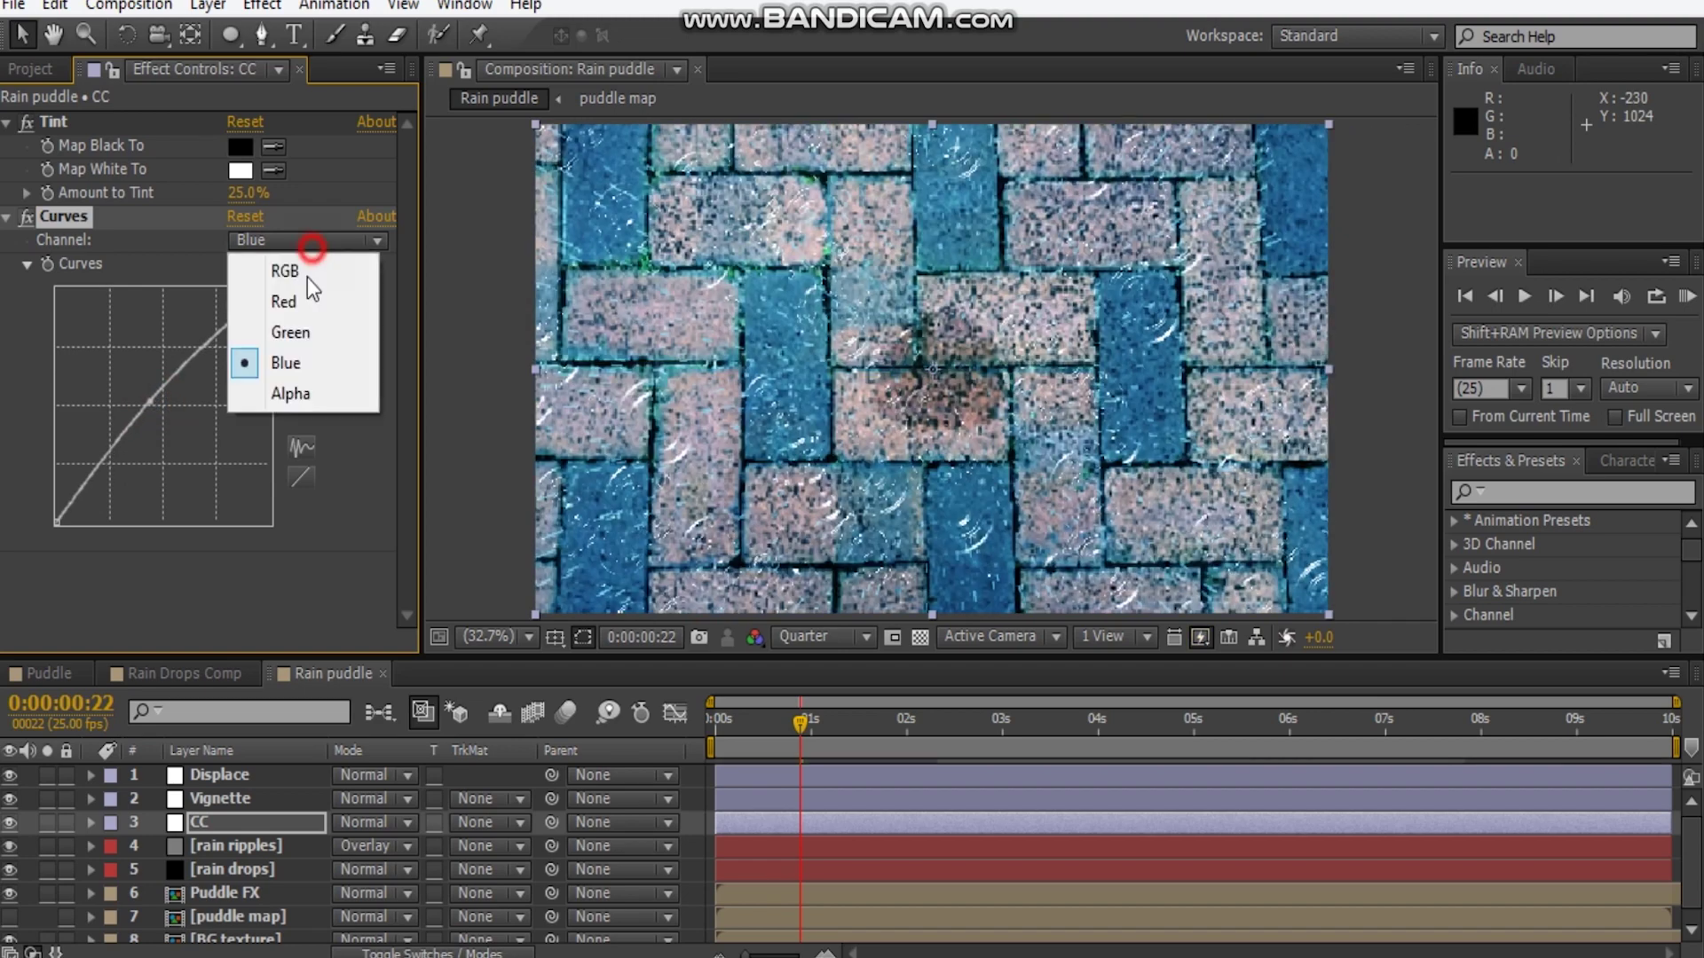
pyautogui.click(286, 270)
pyautogui.moveTo(146, 475); pyautogui.dragTo(147, 478)
pyautogui.moveTo(211, 381); pyautogui.dragTo(213, 376)
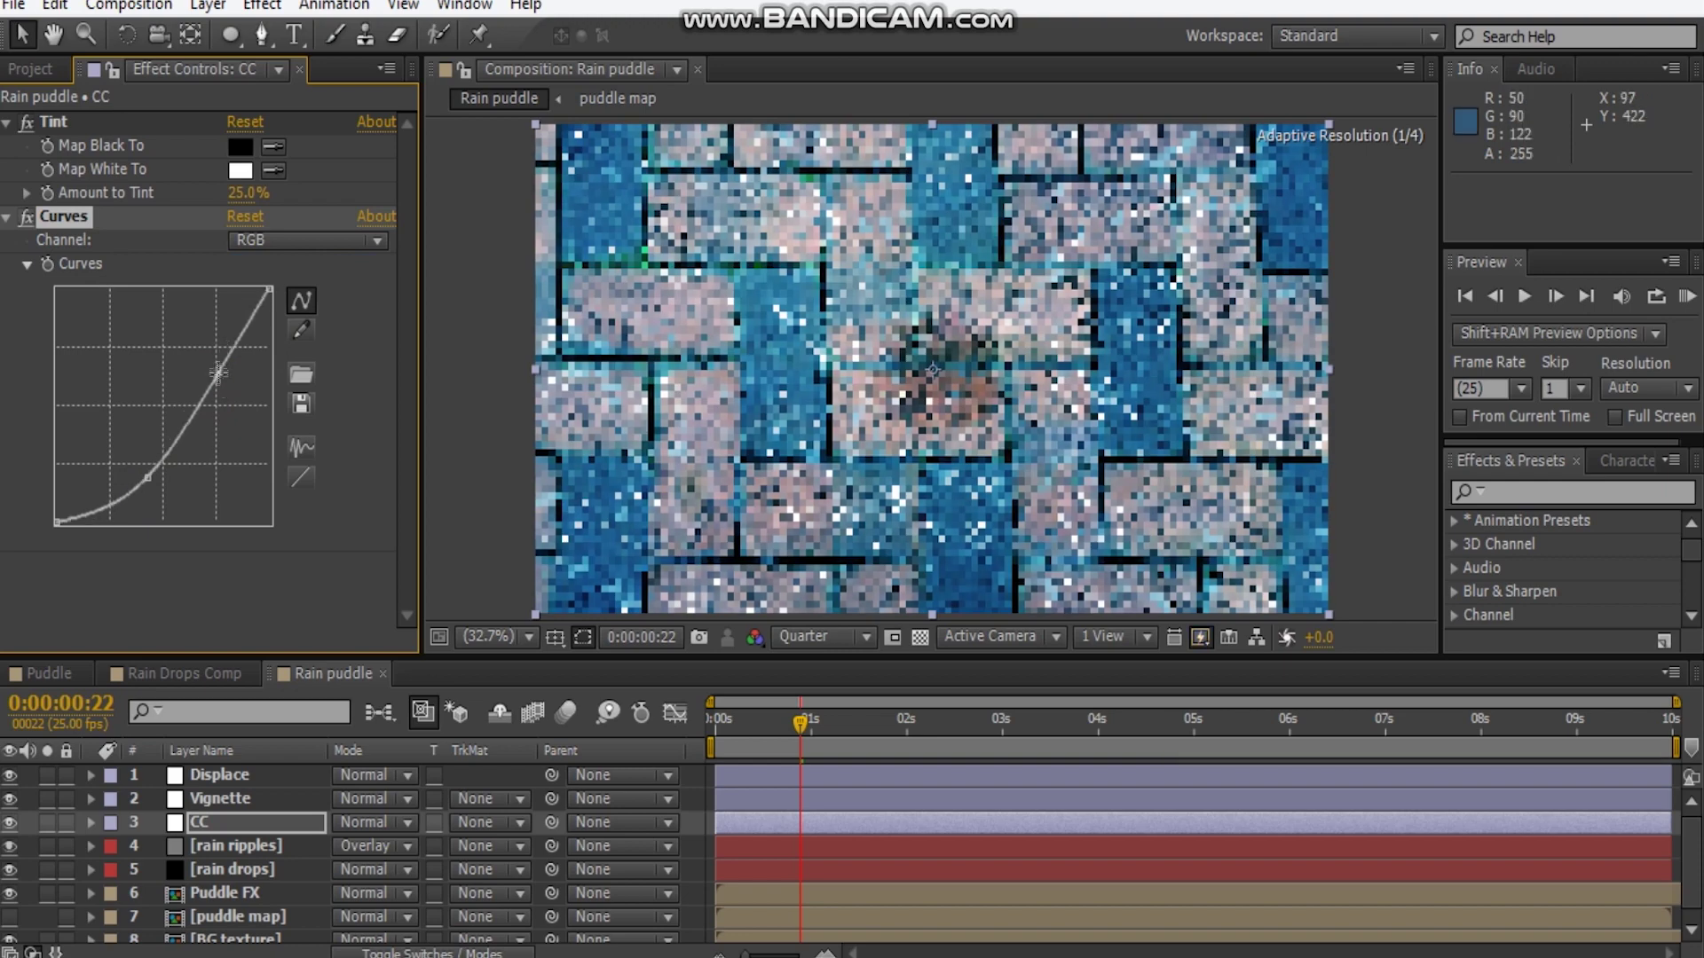
# Apply Curves to the Vignette layer and pull the RGB curve's midtones down to darken the image
pyautogui.click(226, 799)
pyautogui.rightClick(166, 308)
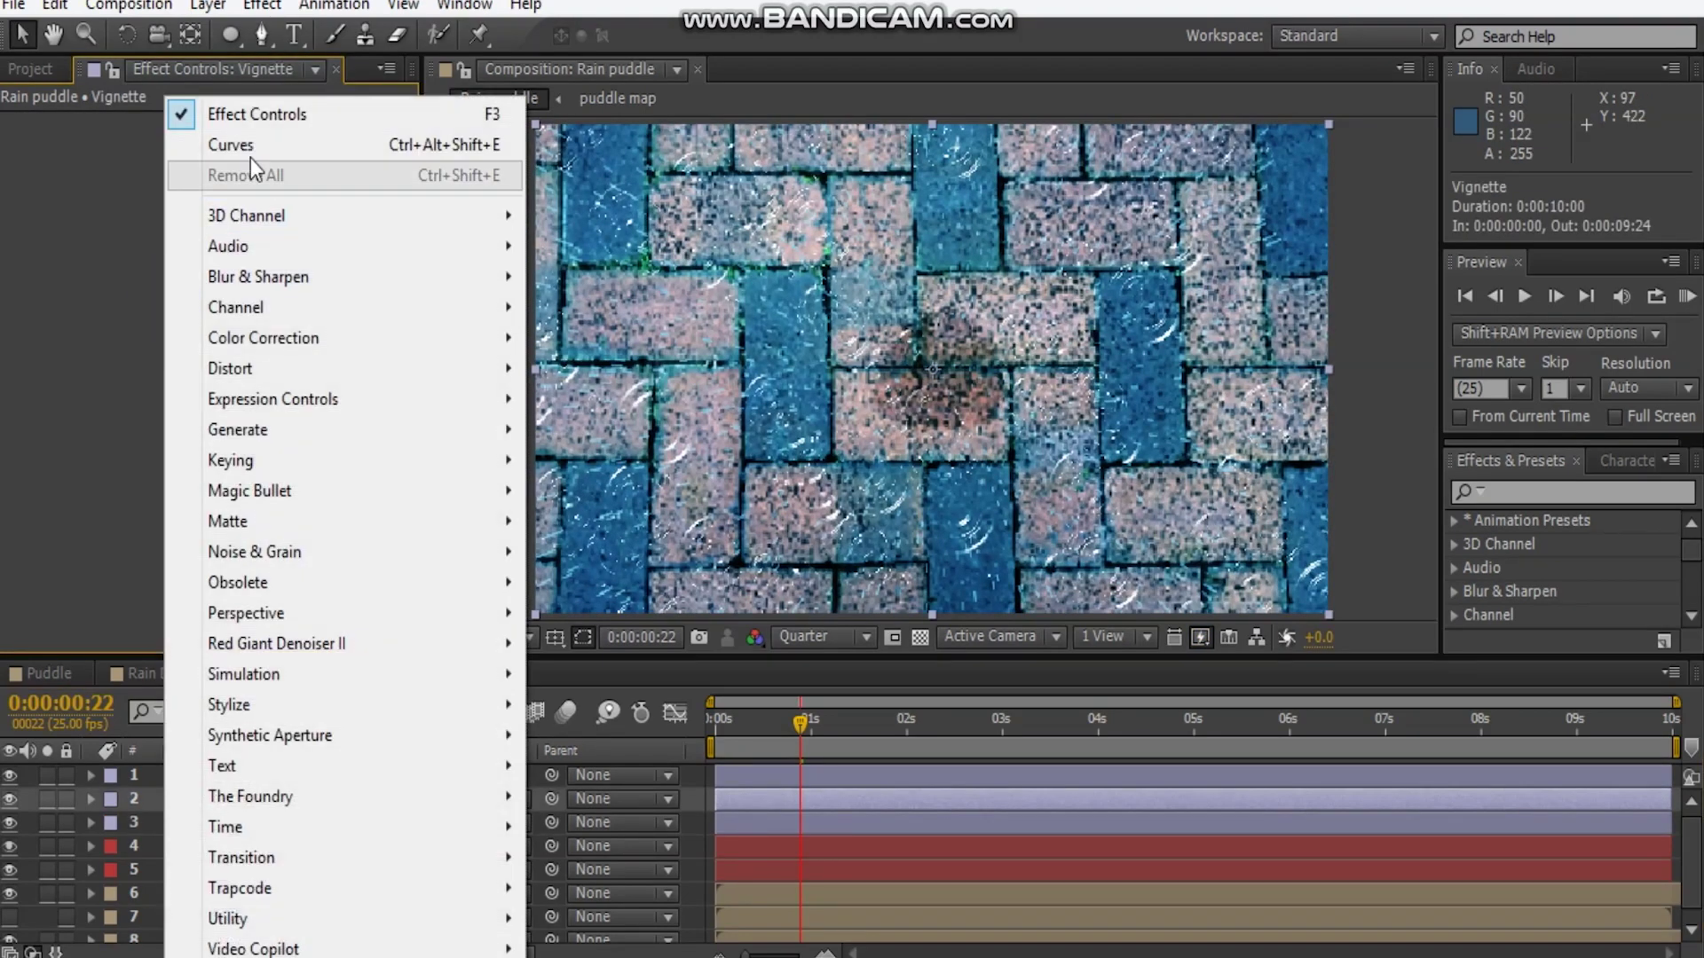
pyautogui.click(218, 148)
pyautogui.moveTo(163, 316); pyautogui.dragTo(180, 364)
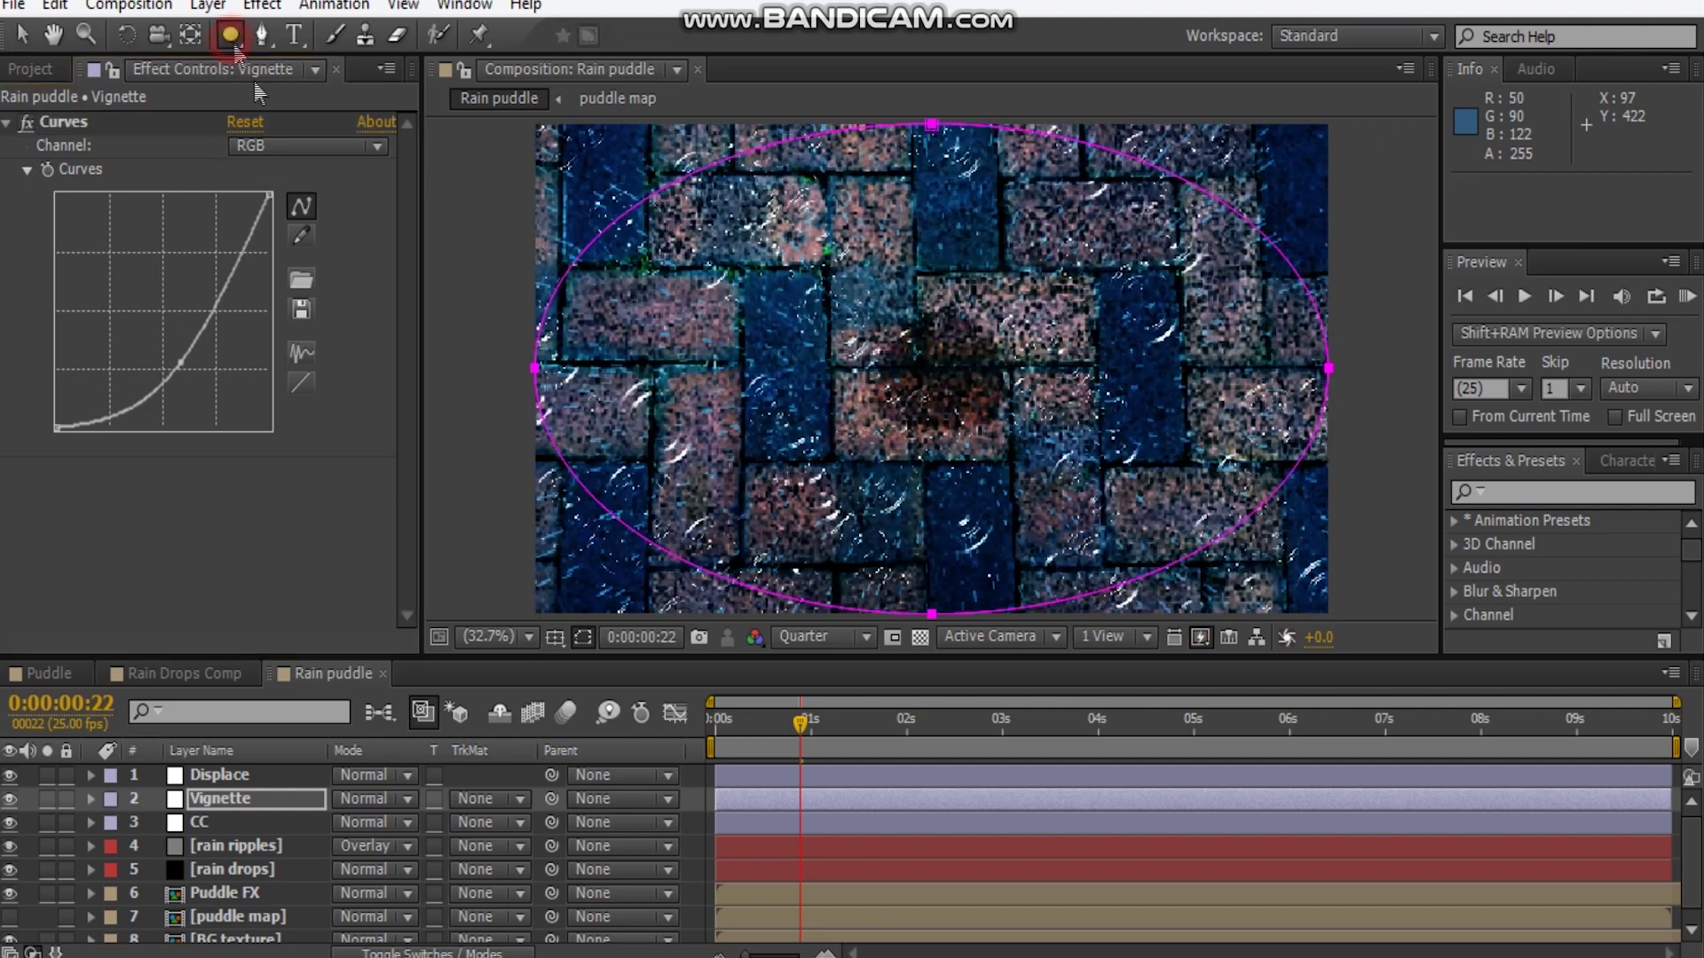
# Add a full-frame elliptical mask to the Vignette layer and set its mode to Subtract
pyautogui.doubleClick(230, 35)
pyautogui.click(373, 845)
pyautogui.click(426, 693)
# Set the Vignette layer's mask feather to 350 pixels
pyautogui.press('f')
pyautogui.moveTo(394, 847); pyautogui.dragTo(875, 842)
pyautogui.click(415, 846)
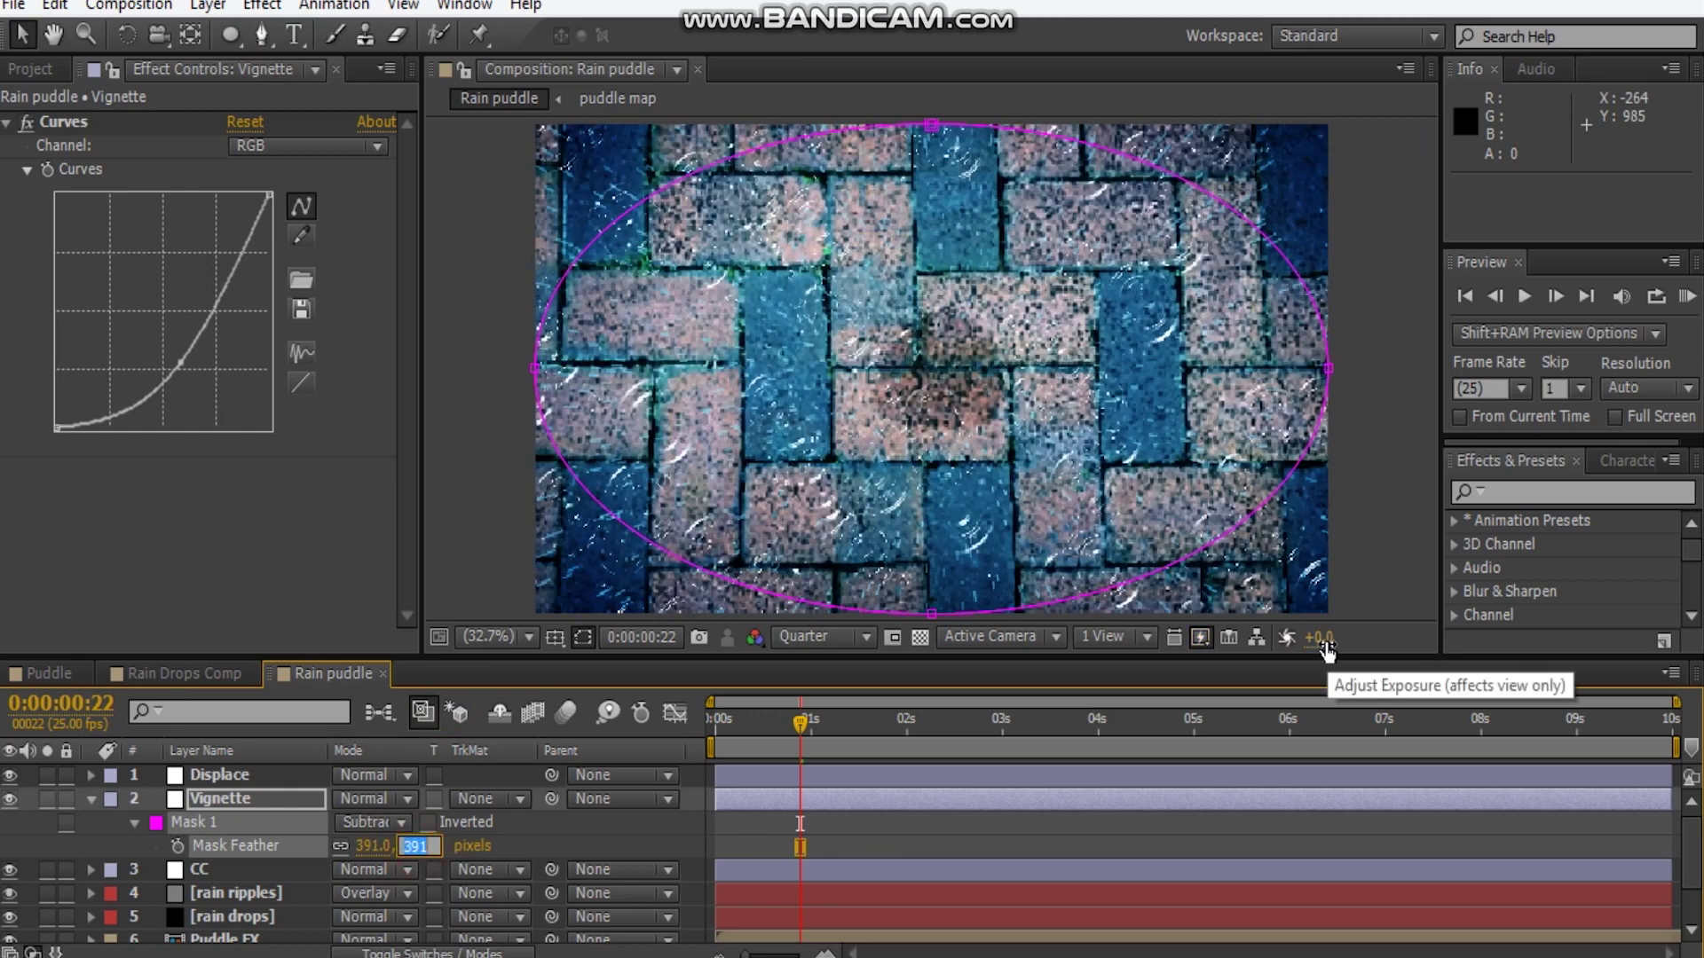
pyautogui.write('350')
pyautogui.press('Return')
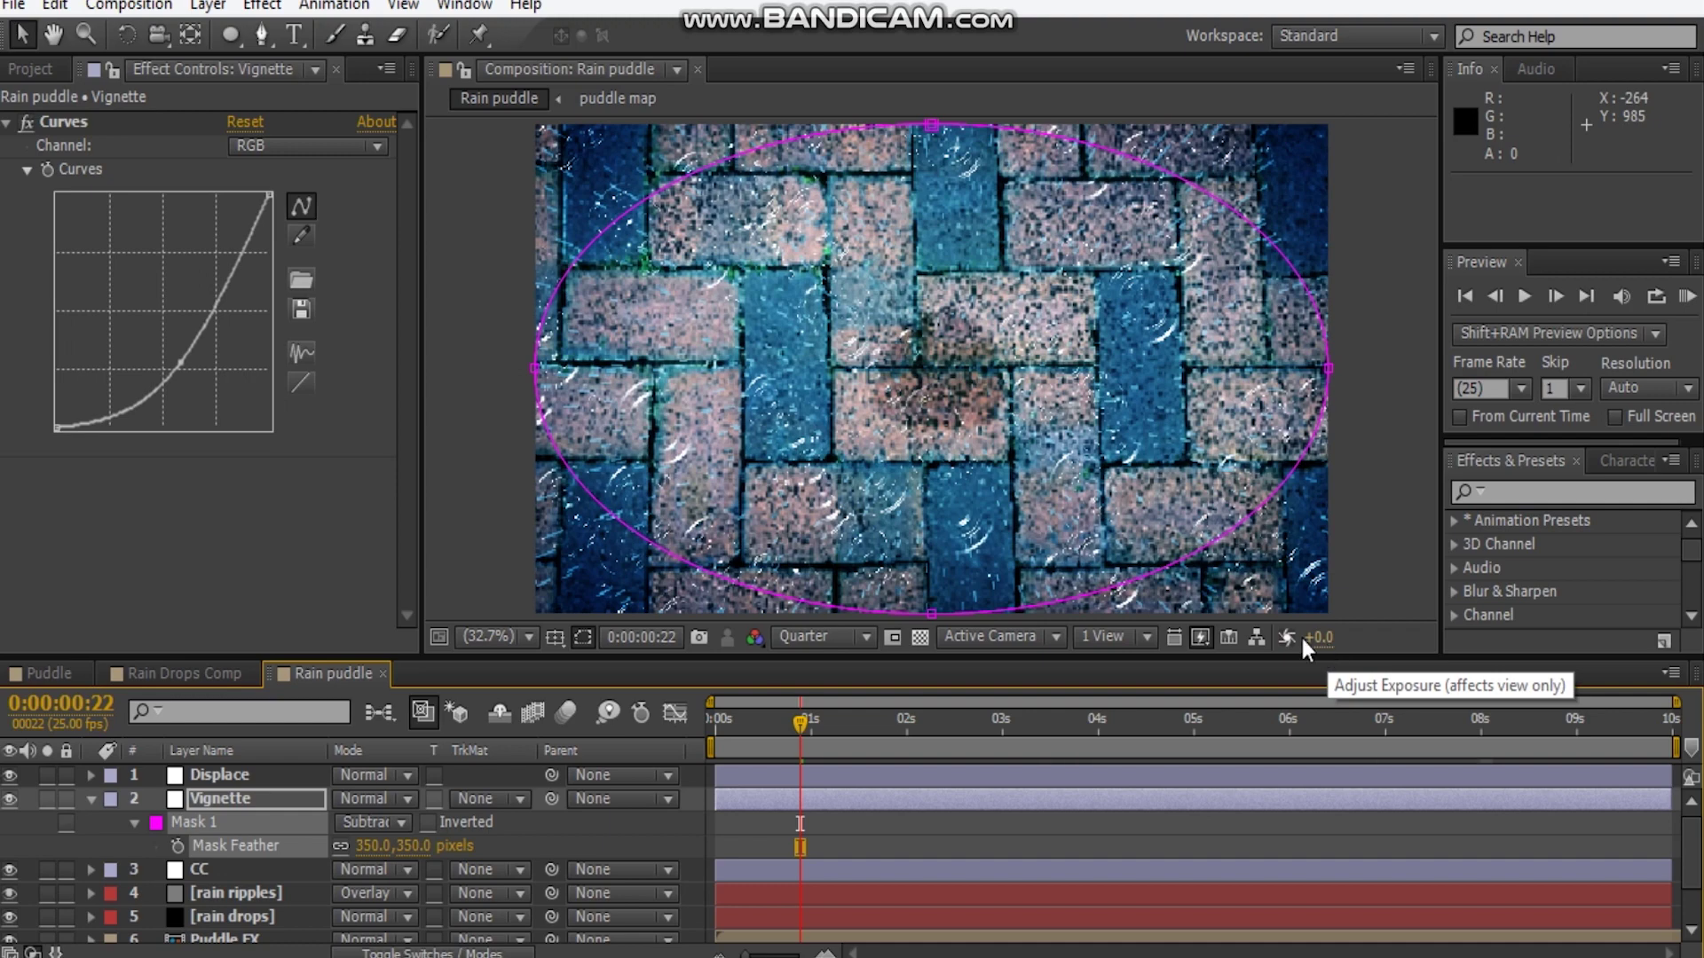
pyautogui.click(1371, 463)
pyautogui.scroll(3, 848, 309)
pyautogui.scroll(-2, 847, 310)
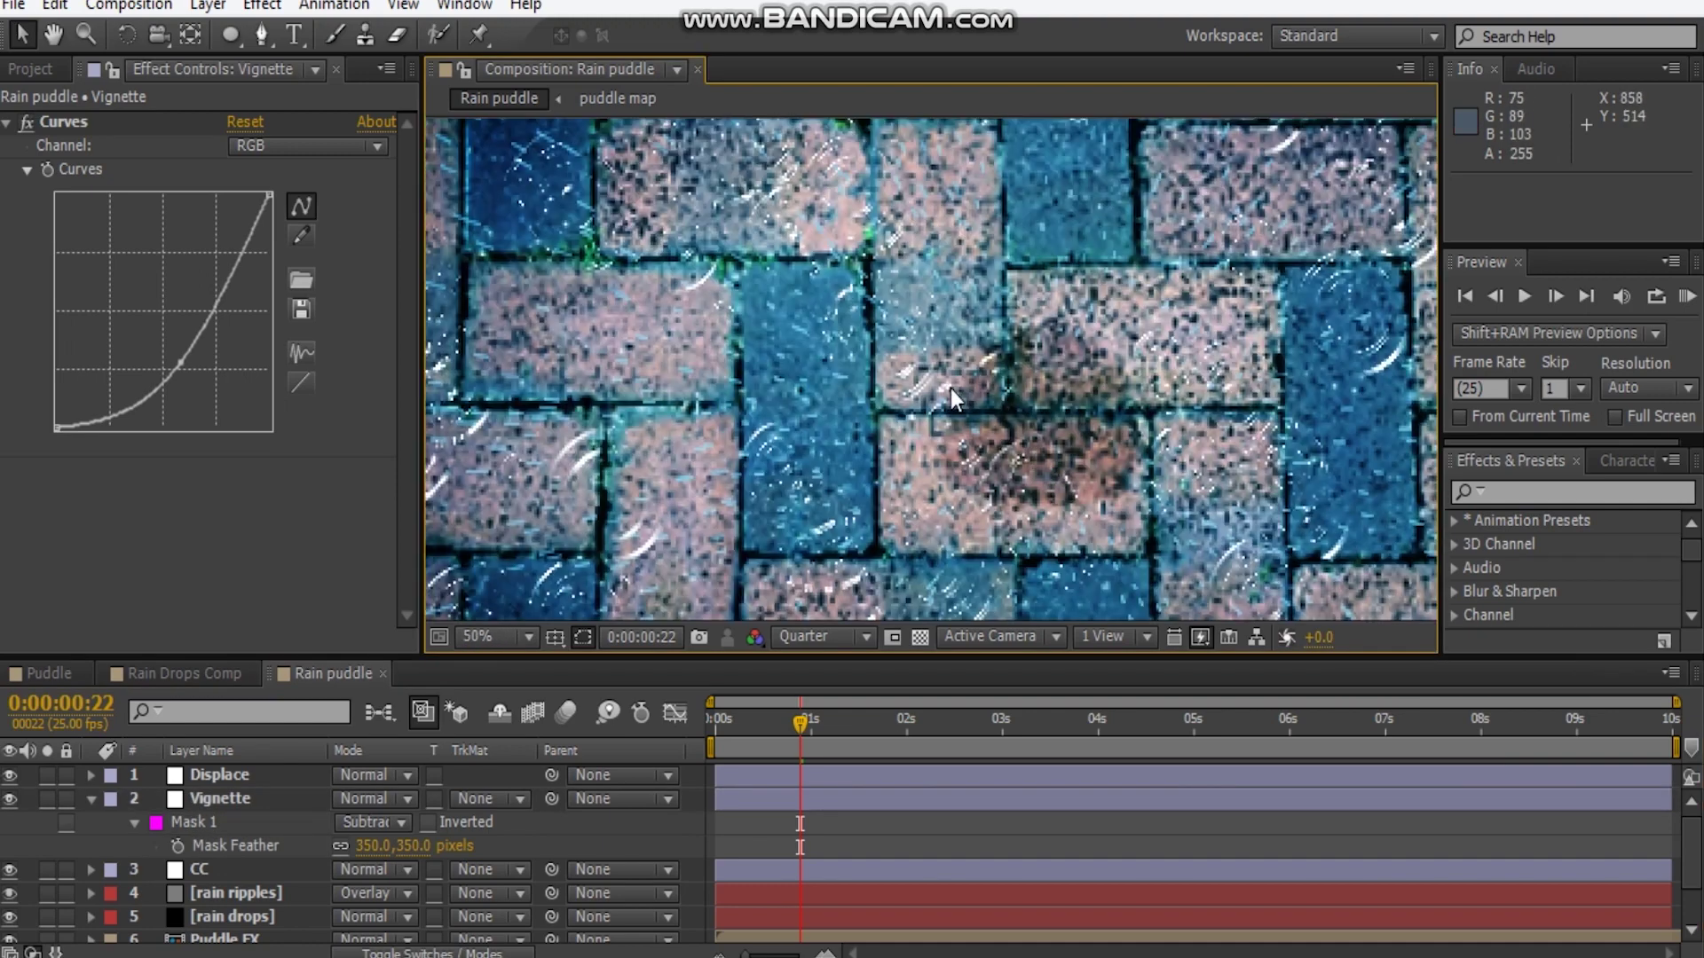
# Apply the Turbulent Displace distortion effect to the Displace layer
pyautogui.click(269, 781)
pyautogui.rightClick(157, 350)
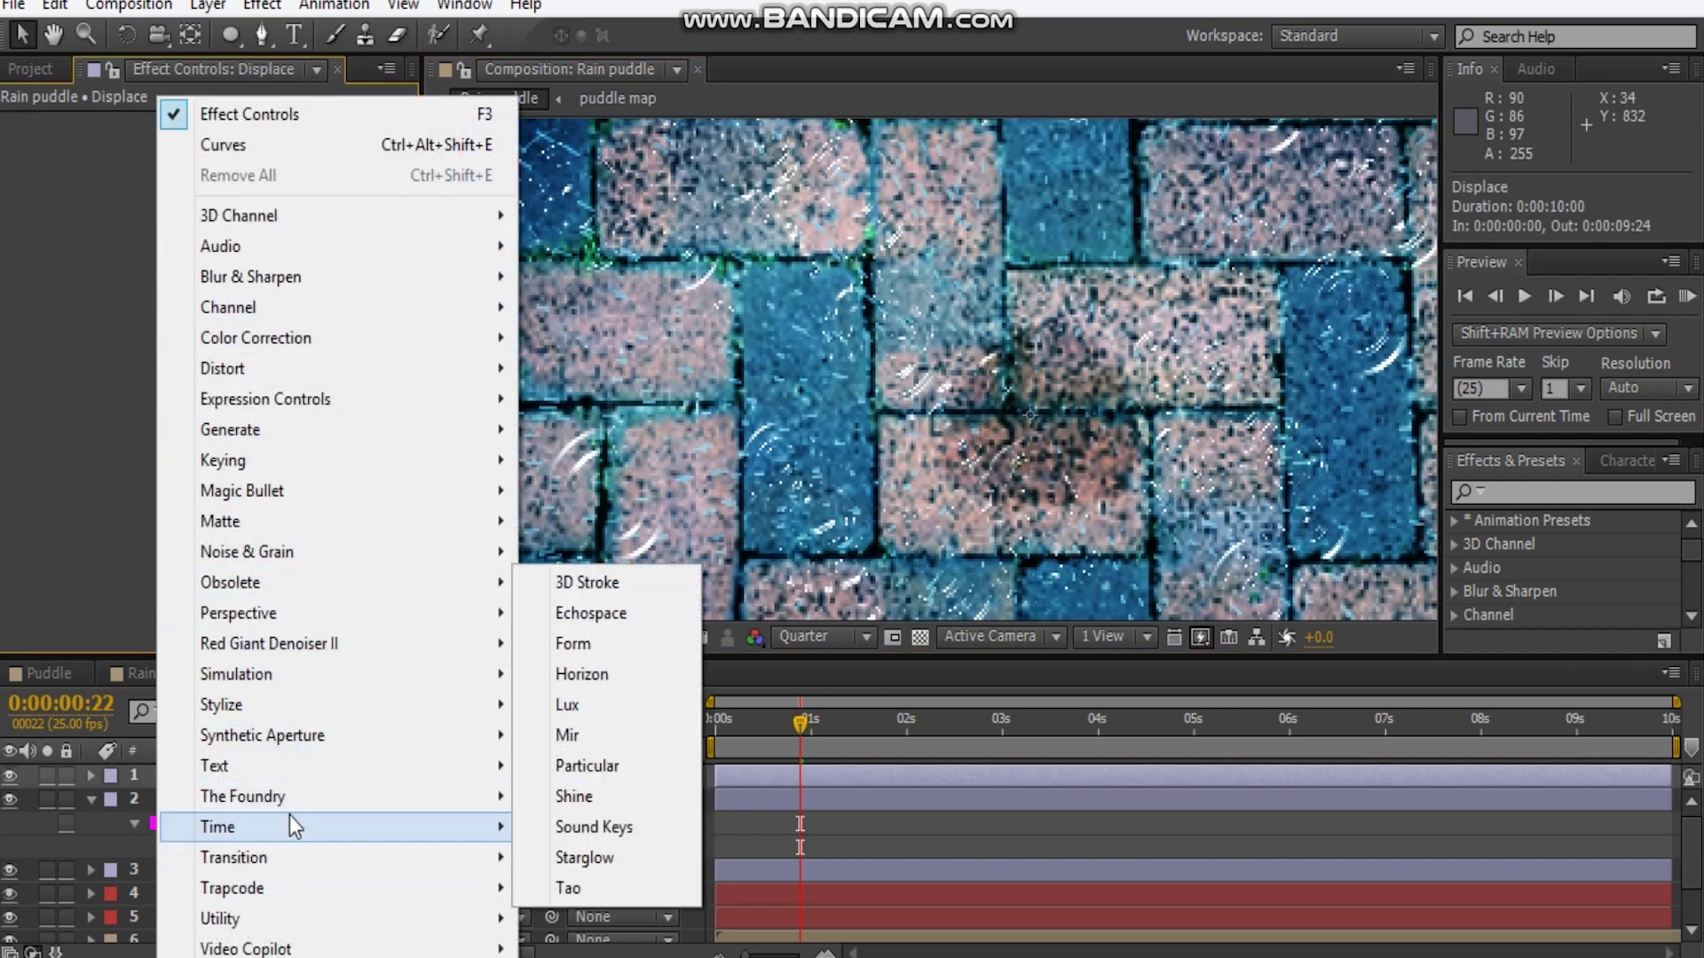
pyautogui.moveTo(295, 700)
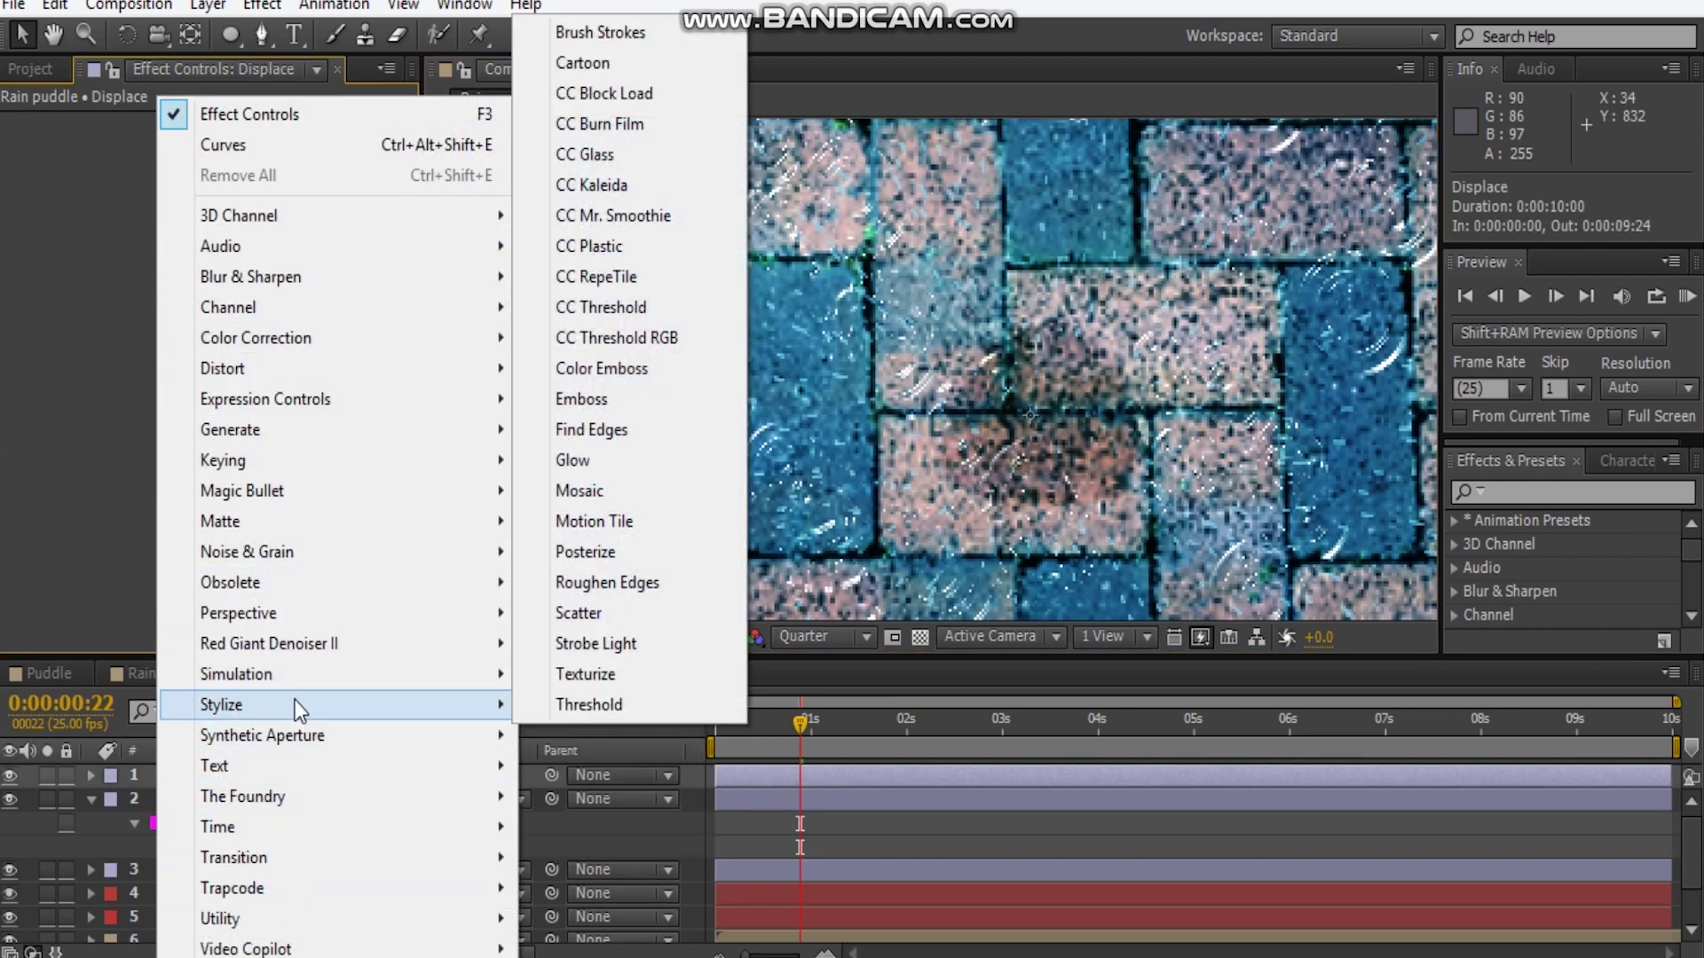
pyautogui.moveTo(266, 613)
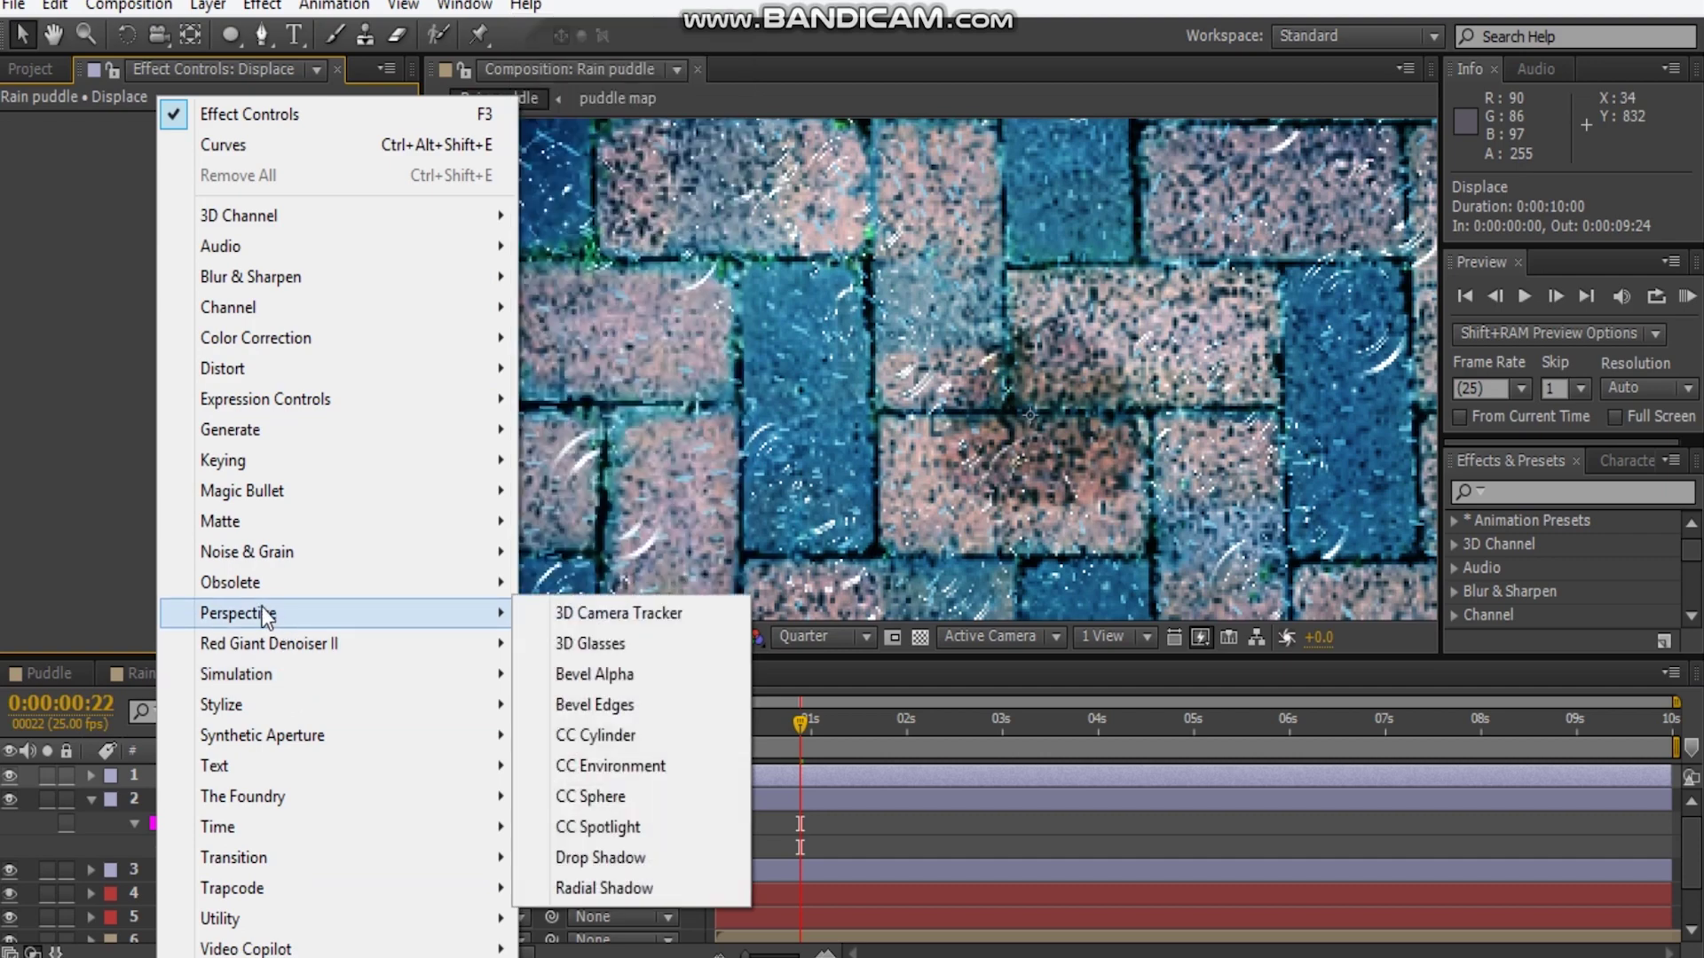
pyautogui.click(301, 365)
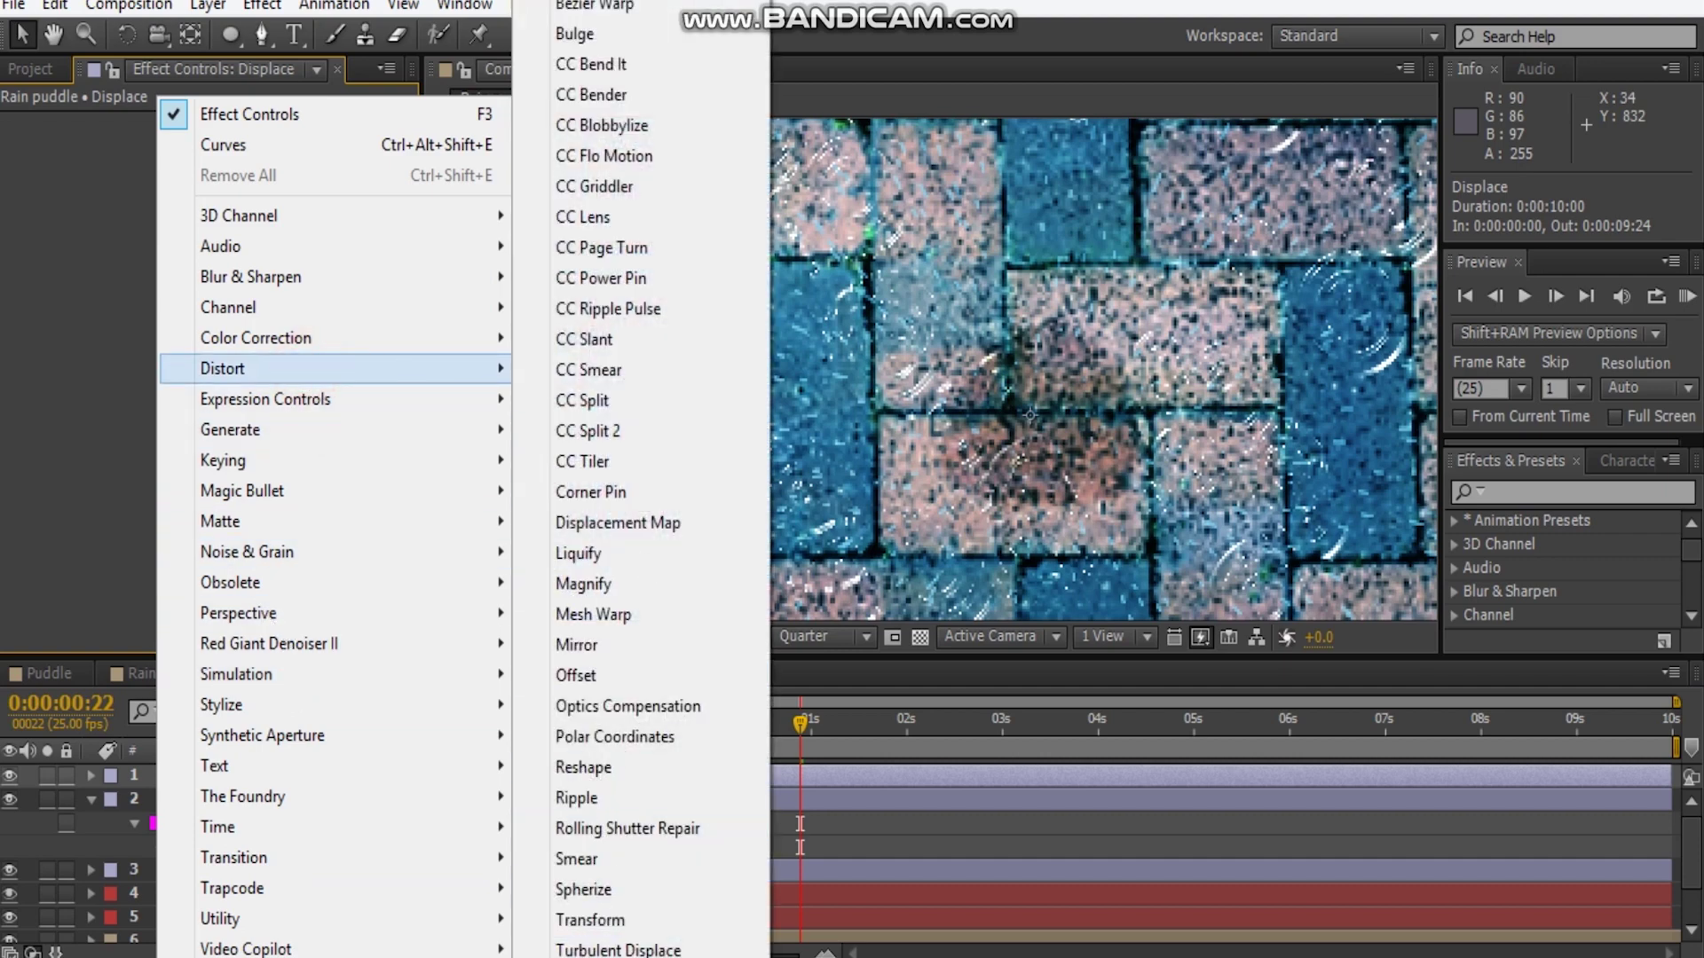
pyautogui.click(578, 948)
# Set the Turbulent Displace size to 20 and the amount to 15, and check the distortion up close
pyautogui.scroll(-2, 916, 319)
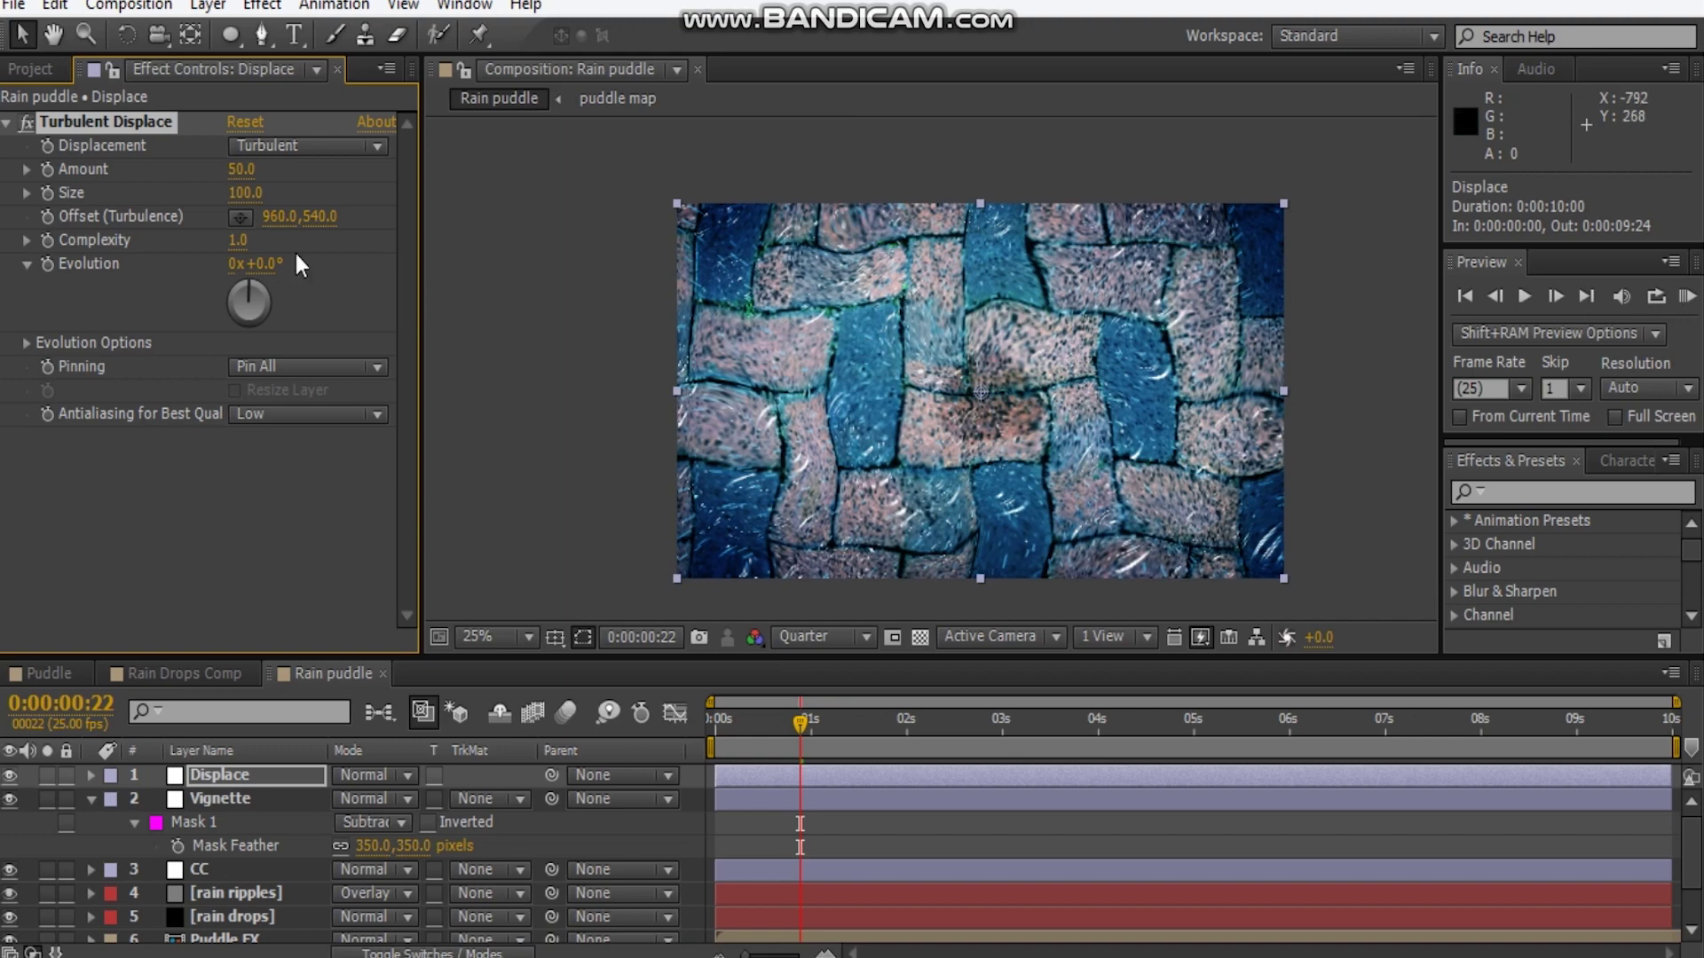
pyautogui.moveTo(255, 199)
pyautogui.mouseDown()
pyautogui.moveTo(200, 199)
pyautogui.moveTo(278, 210)
pyautogui.mouseUp()
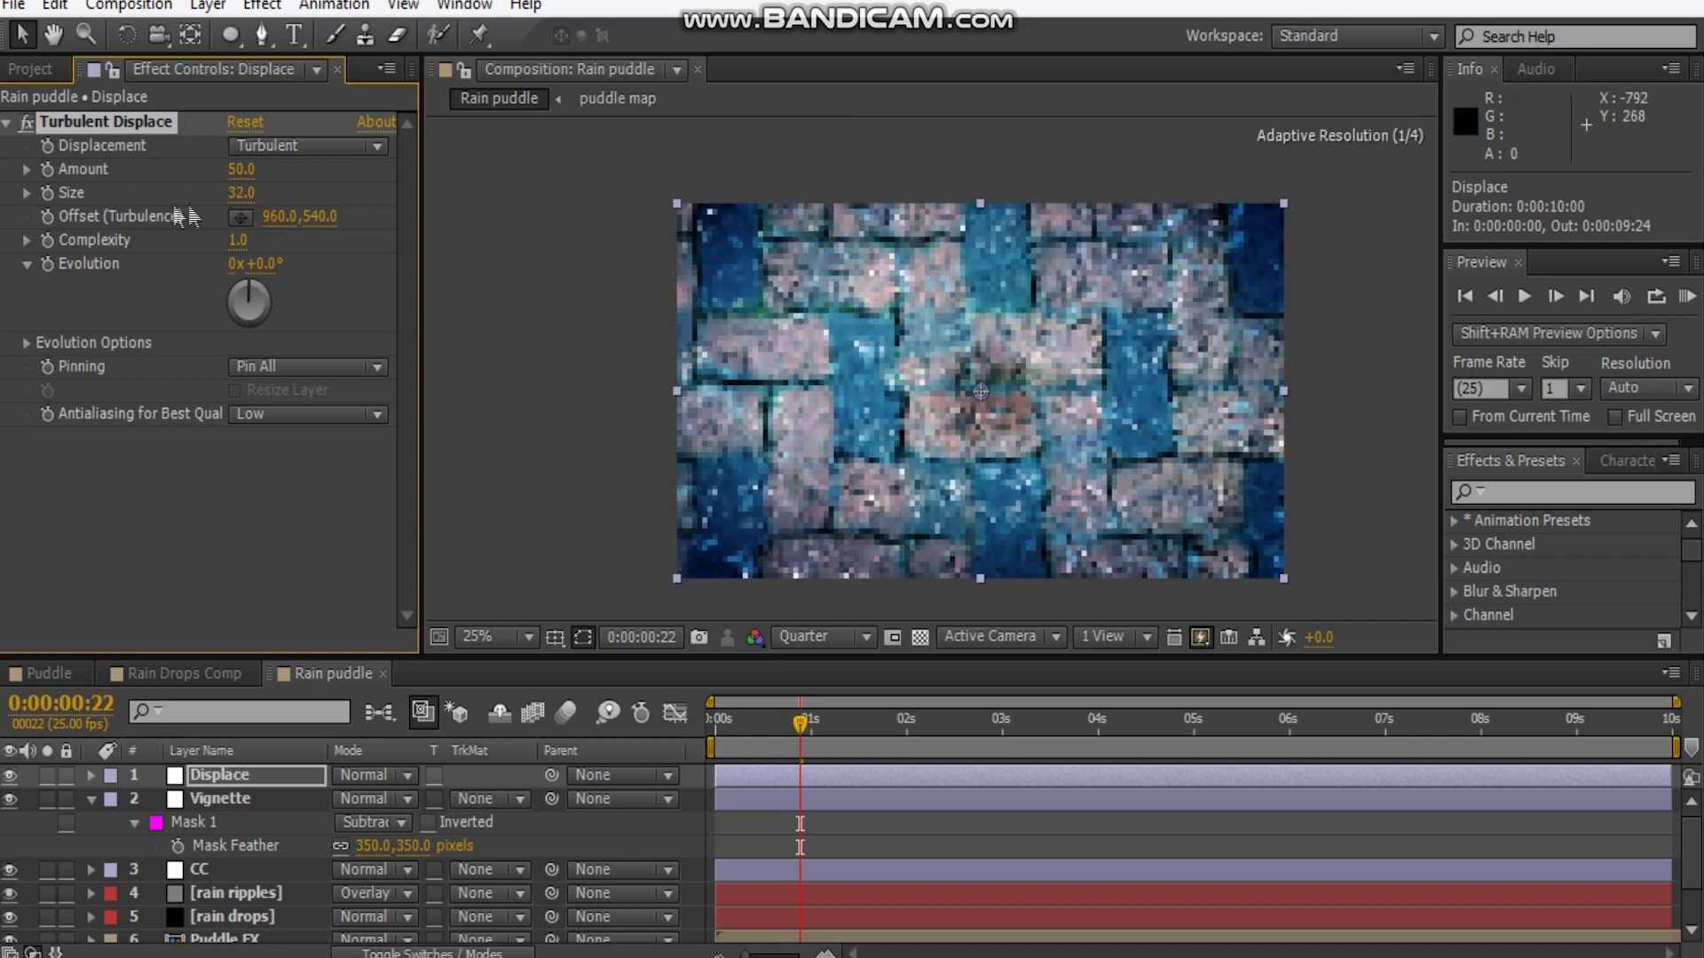
pyautogui.scroll(2, 932, 417)
pyautogui.click(238, 193)
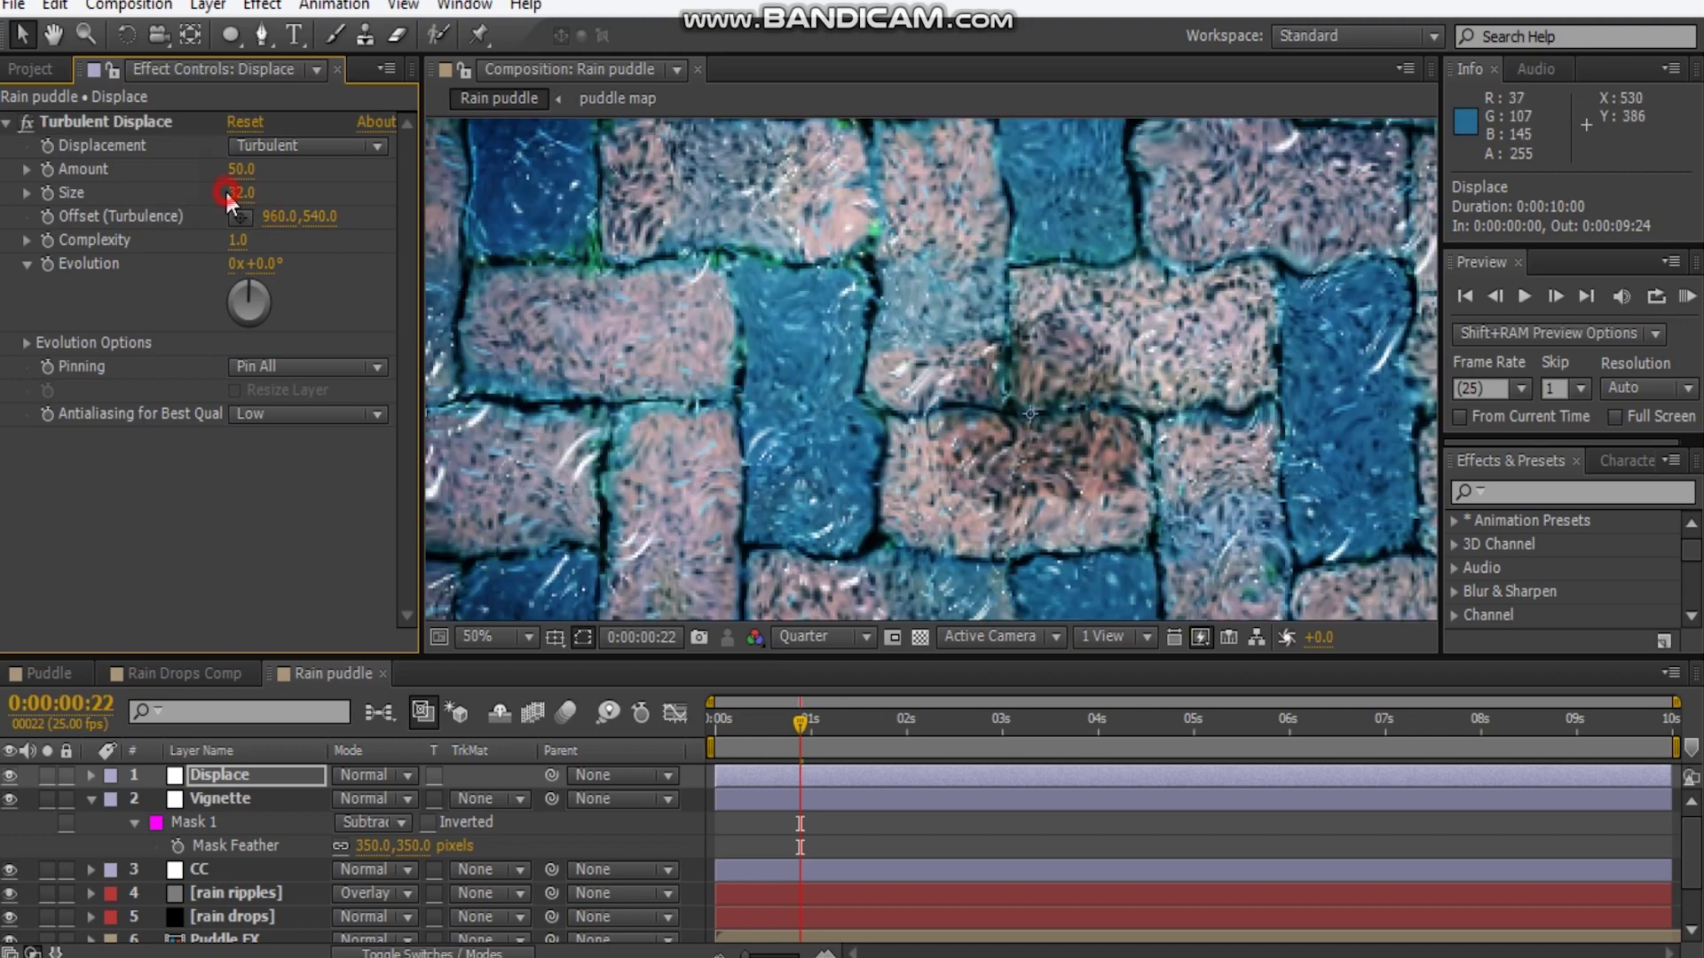
pyautogui.write('20')
pyautogui.press('Return')
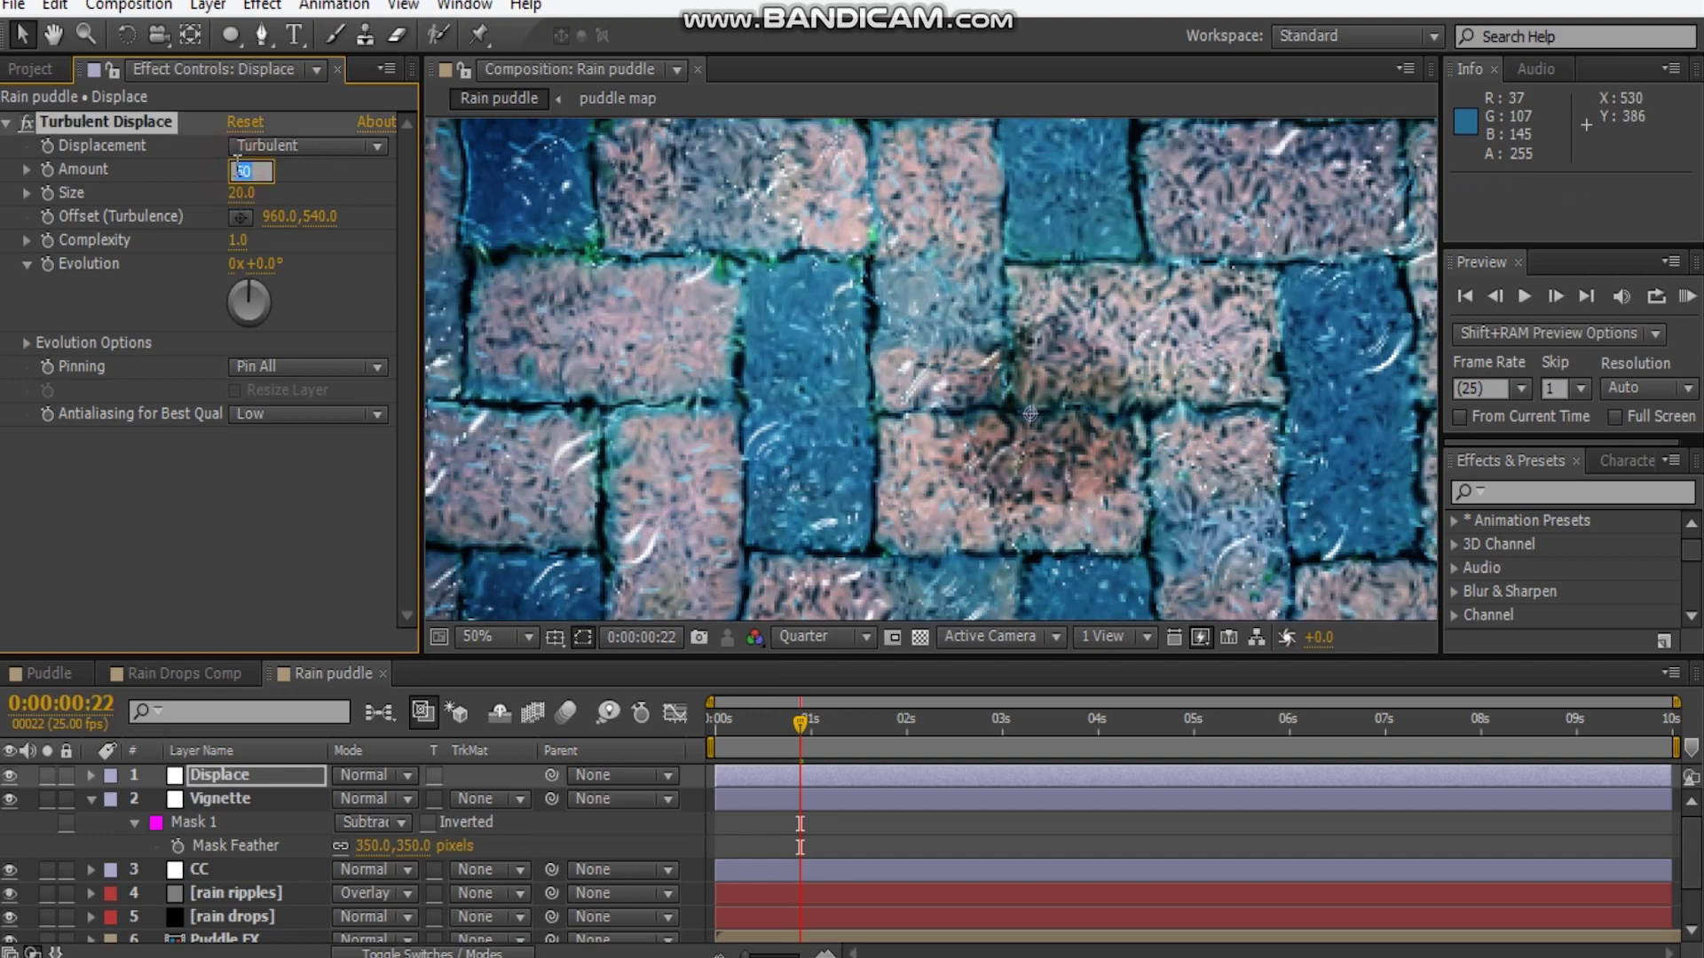
pyautogui.write('15')
pyautogui.press('Return')
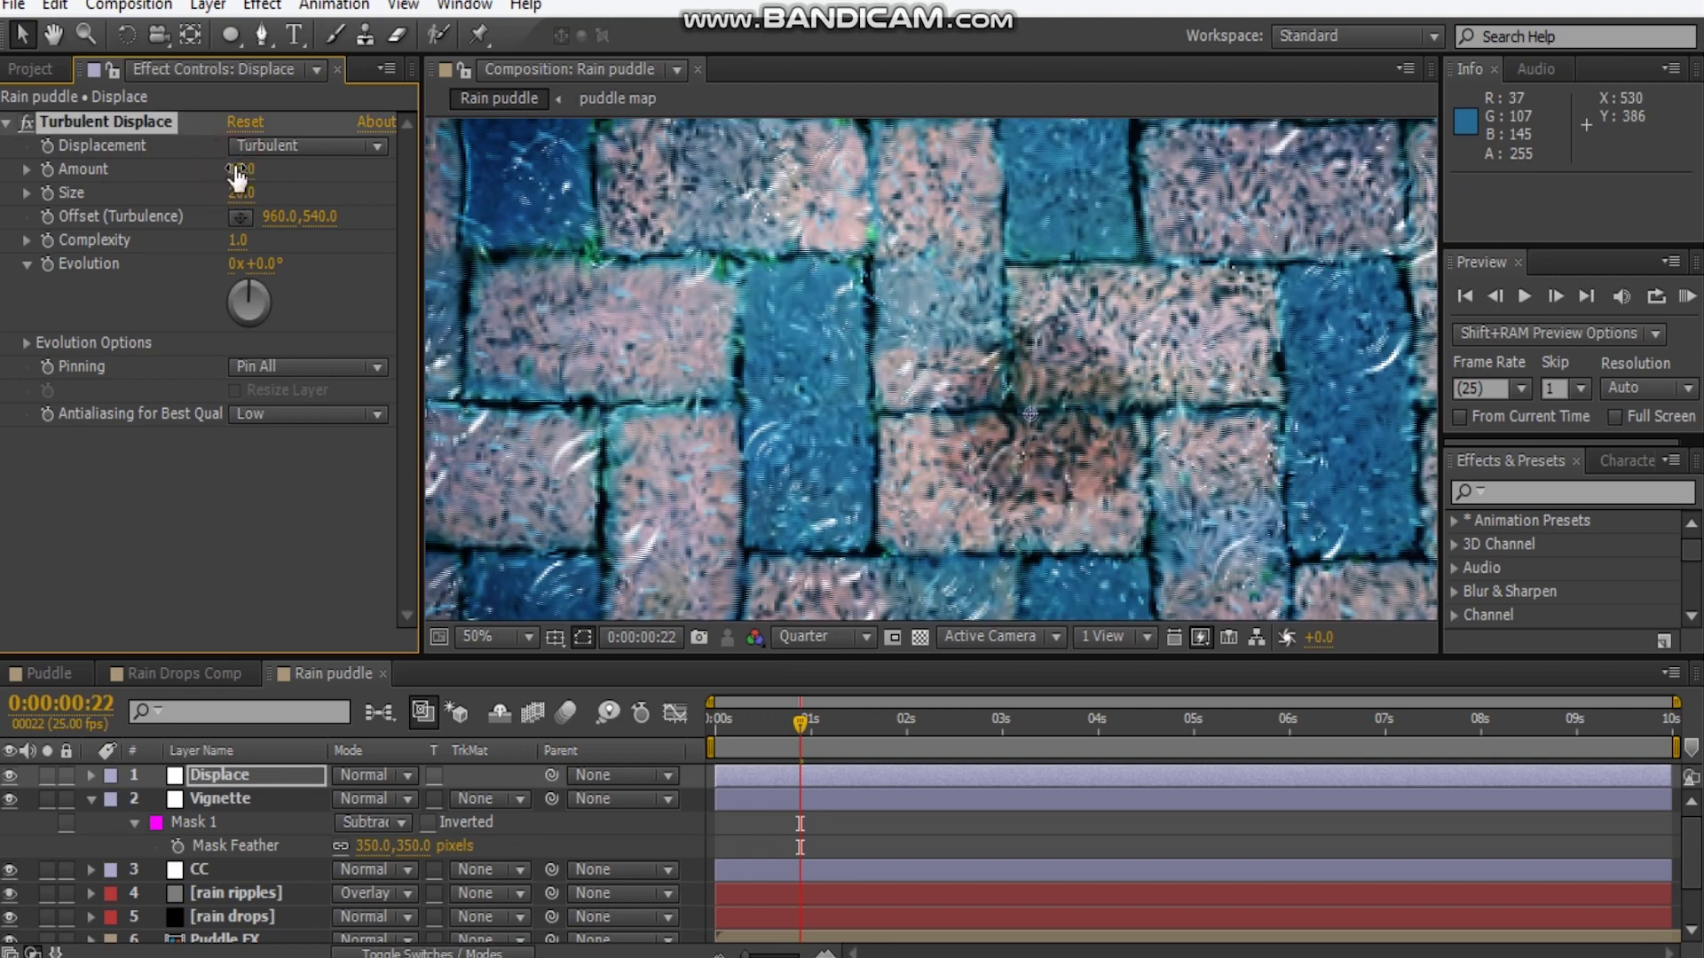
pyautogui.scroll(1, 807, 373)
pyautogui.scroll(-1, 808, 373)
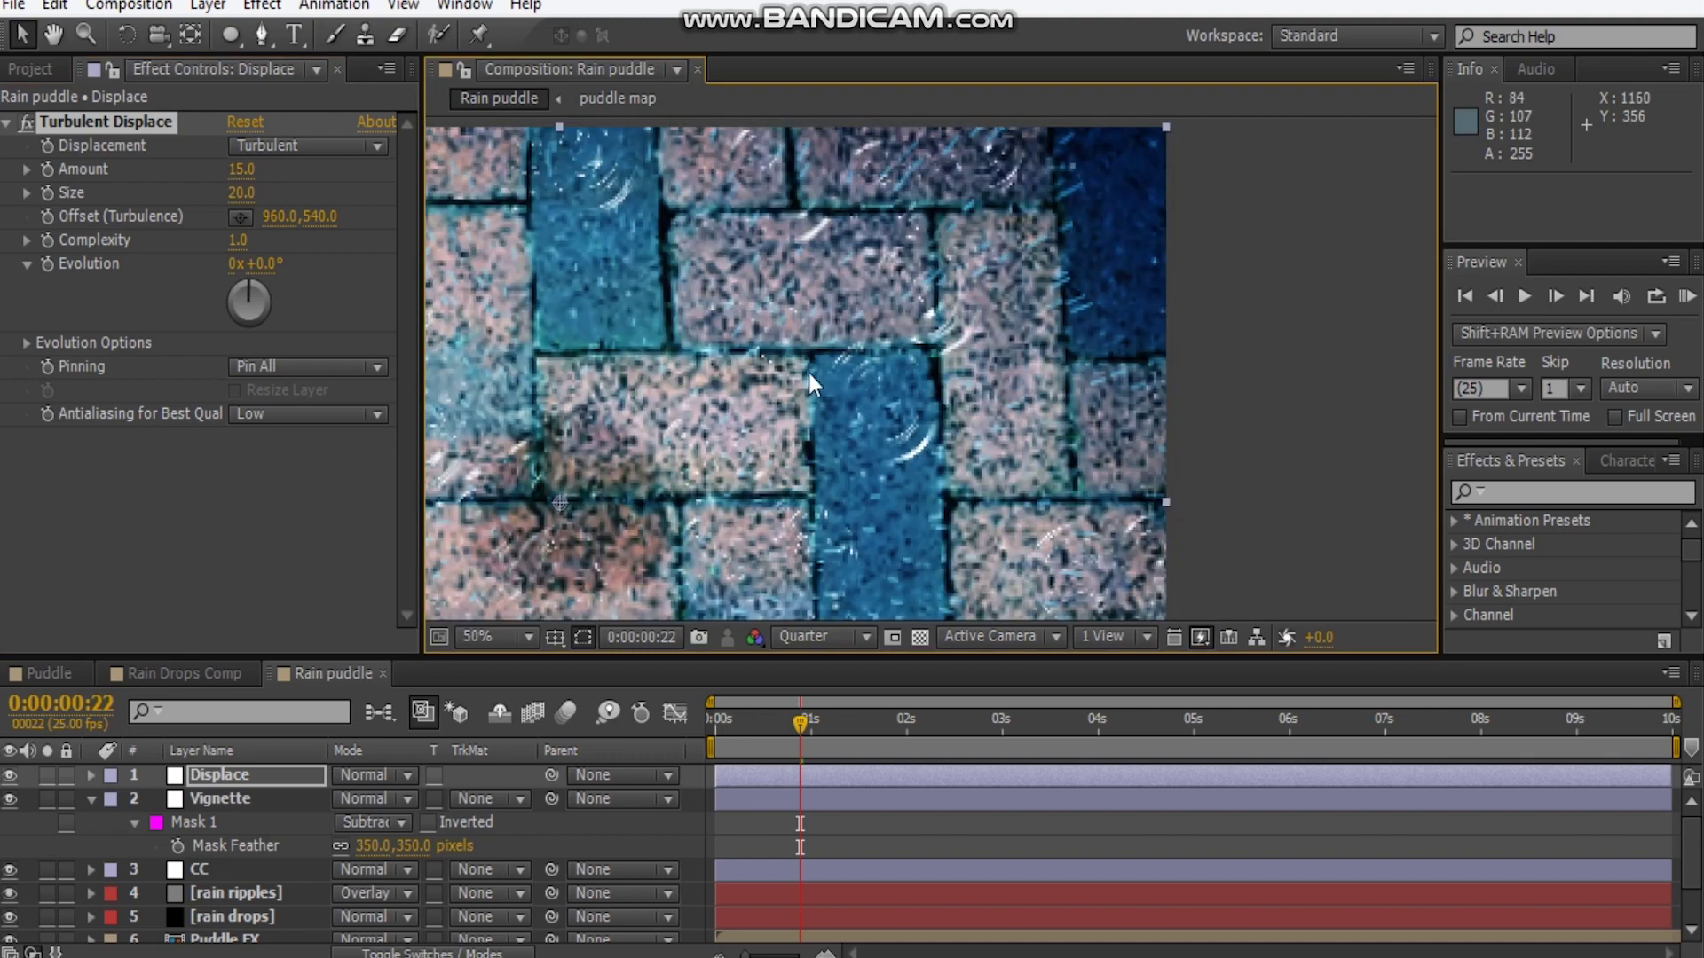
pyautogui.scroll(1, 841, 636)
pyautogui.scroll(2, 840, 635)
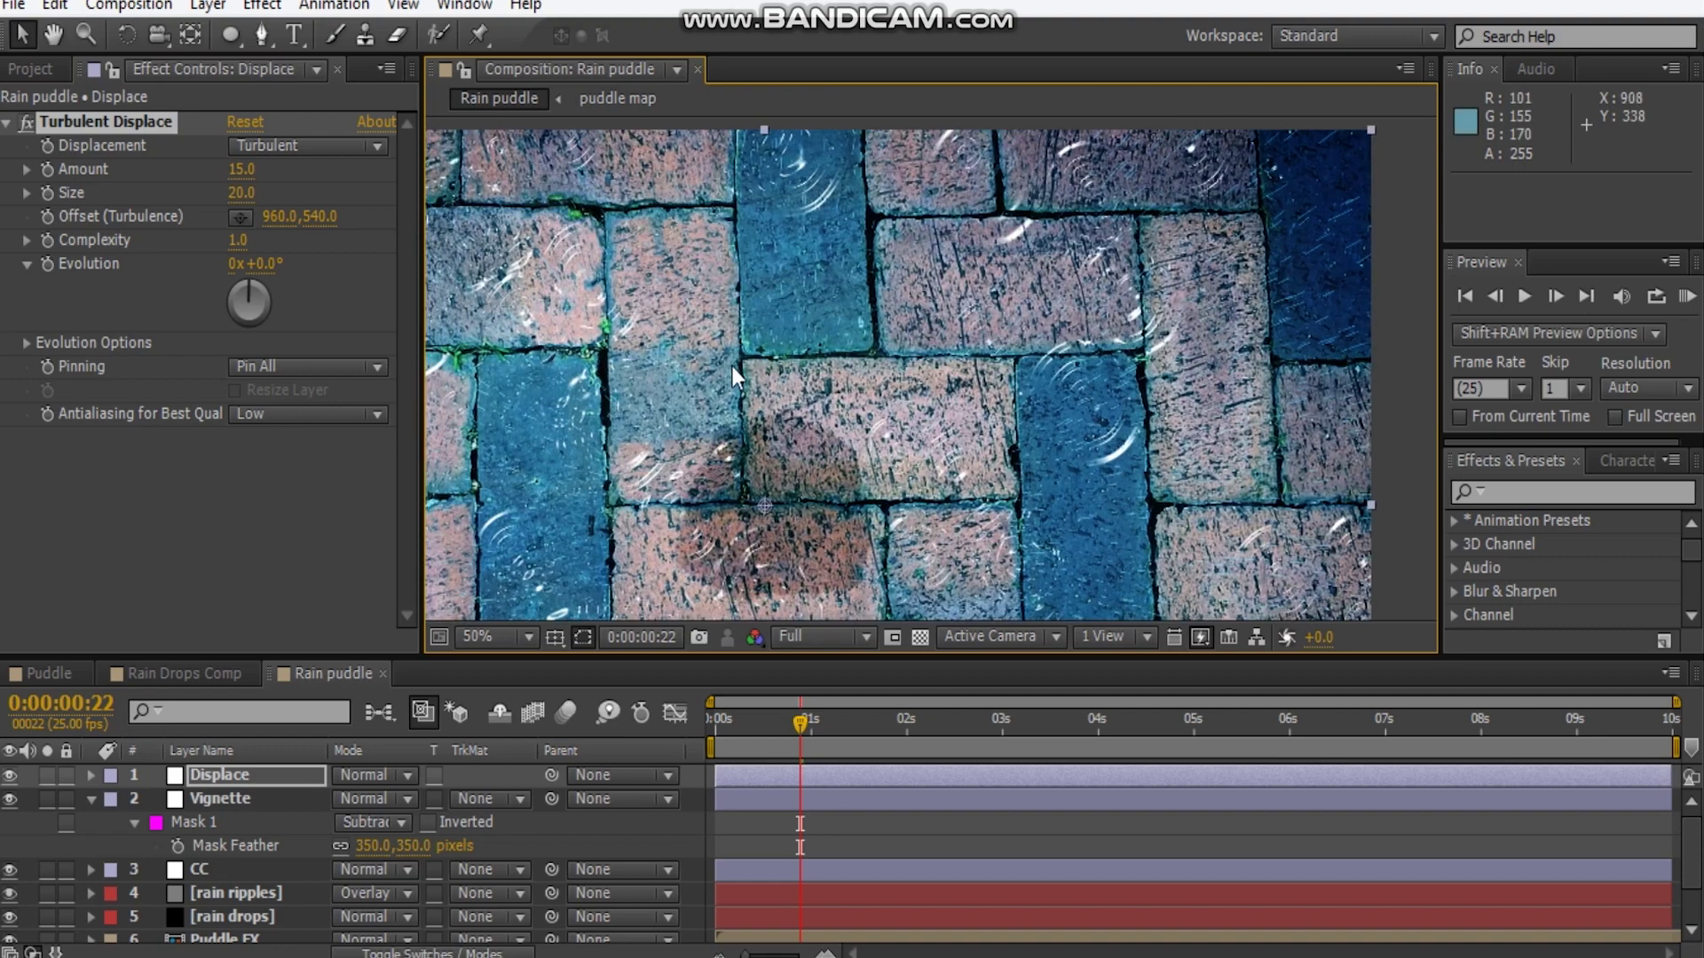
# Compare the frame with Turbulent Displace switched off, and set its amount to 20 and size to 25
pyautogui.click(27, 126)
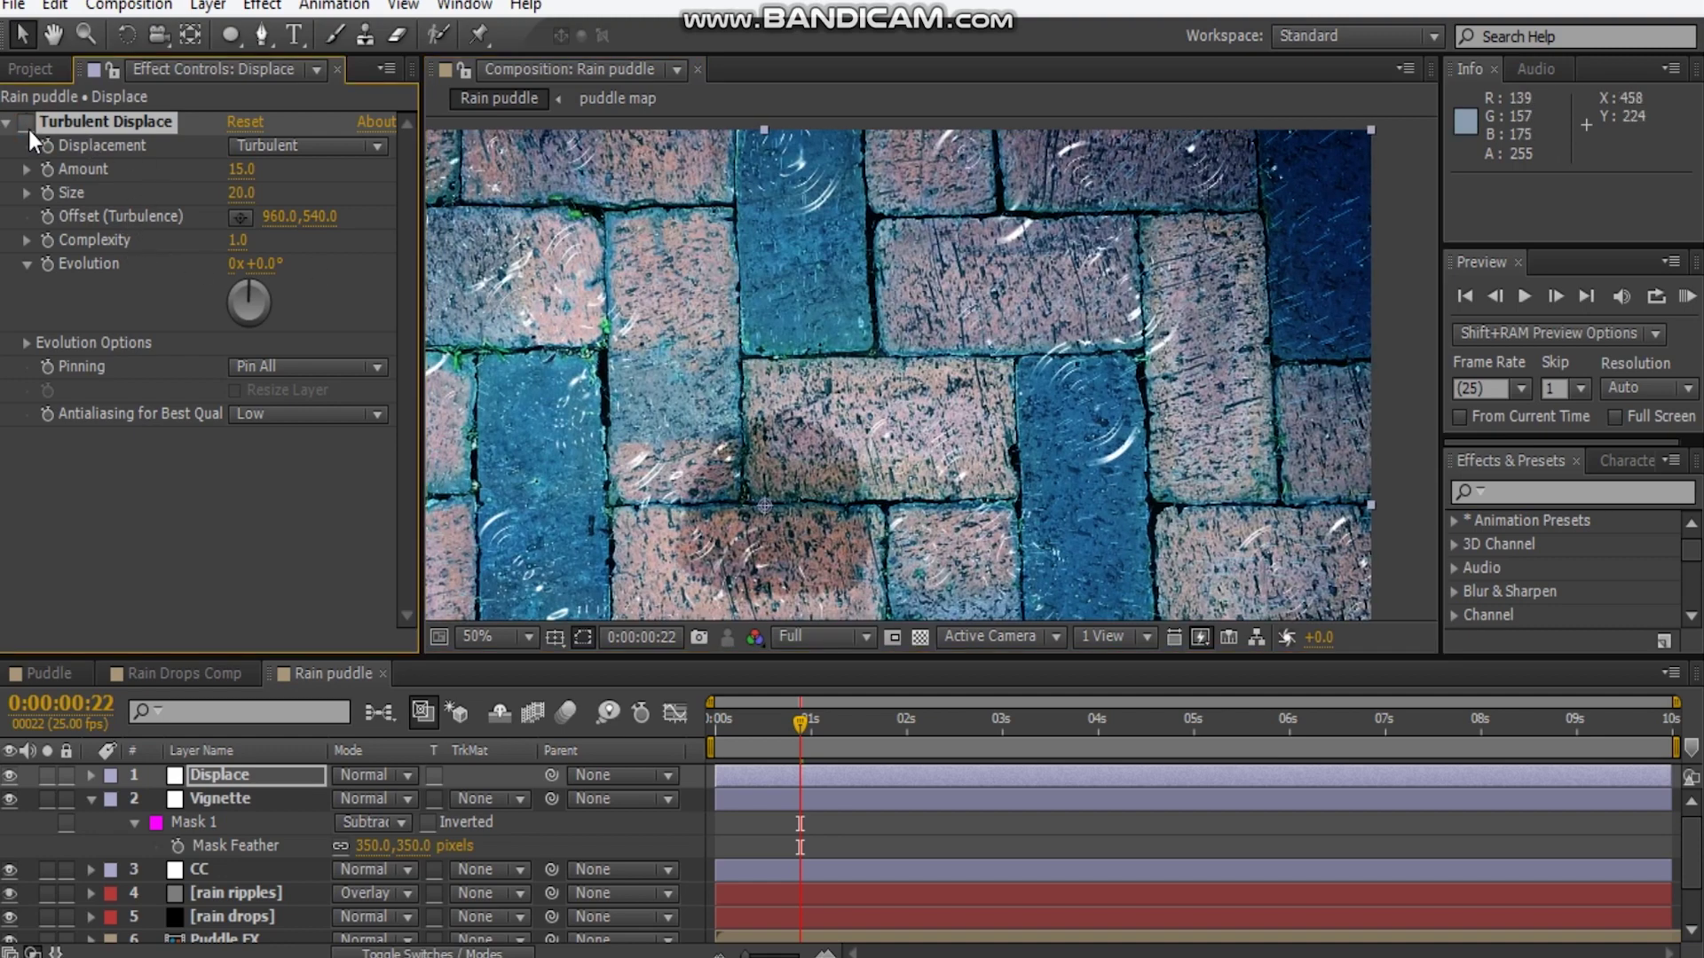
pyautogui.click(240, 167)
pyautogui.write('20')
pyautogui.press('Return')
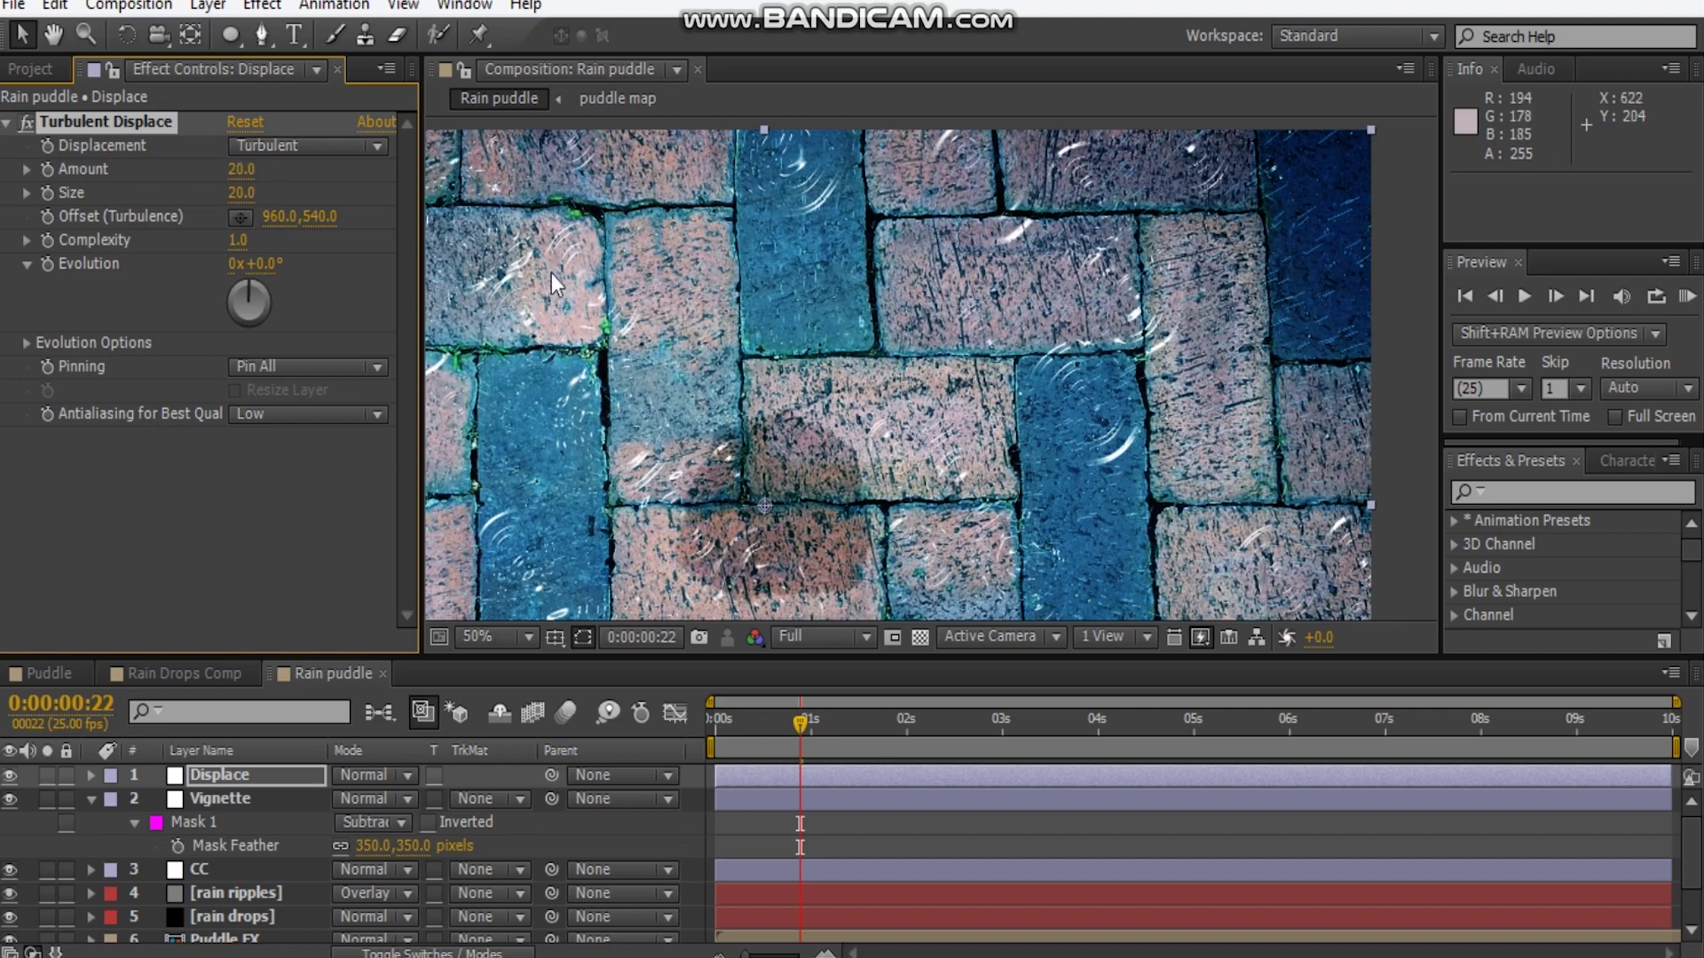
pyautogui.scroll(-1, 1000, 285)
pyautogui.click(241, 193)
pyautogui.write('25')
pyautogui.press('Return')
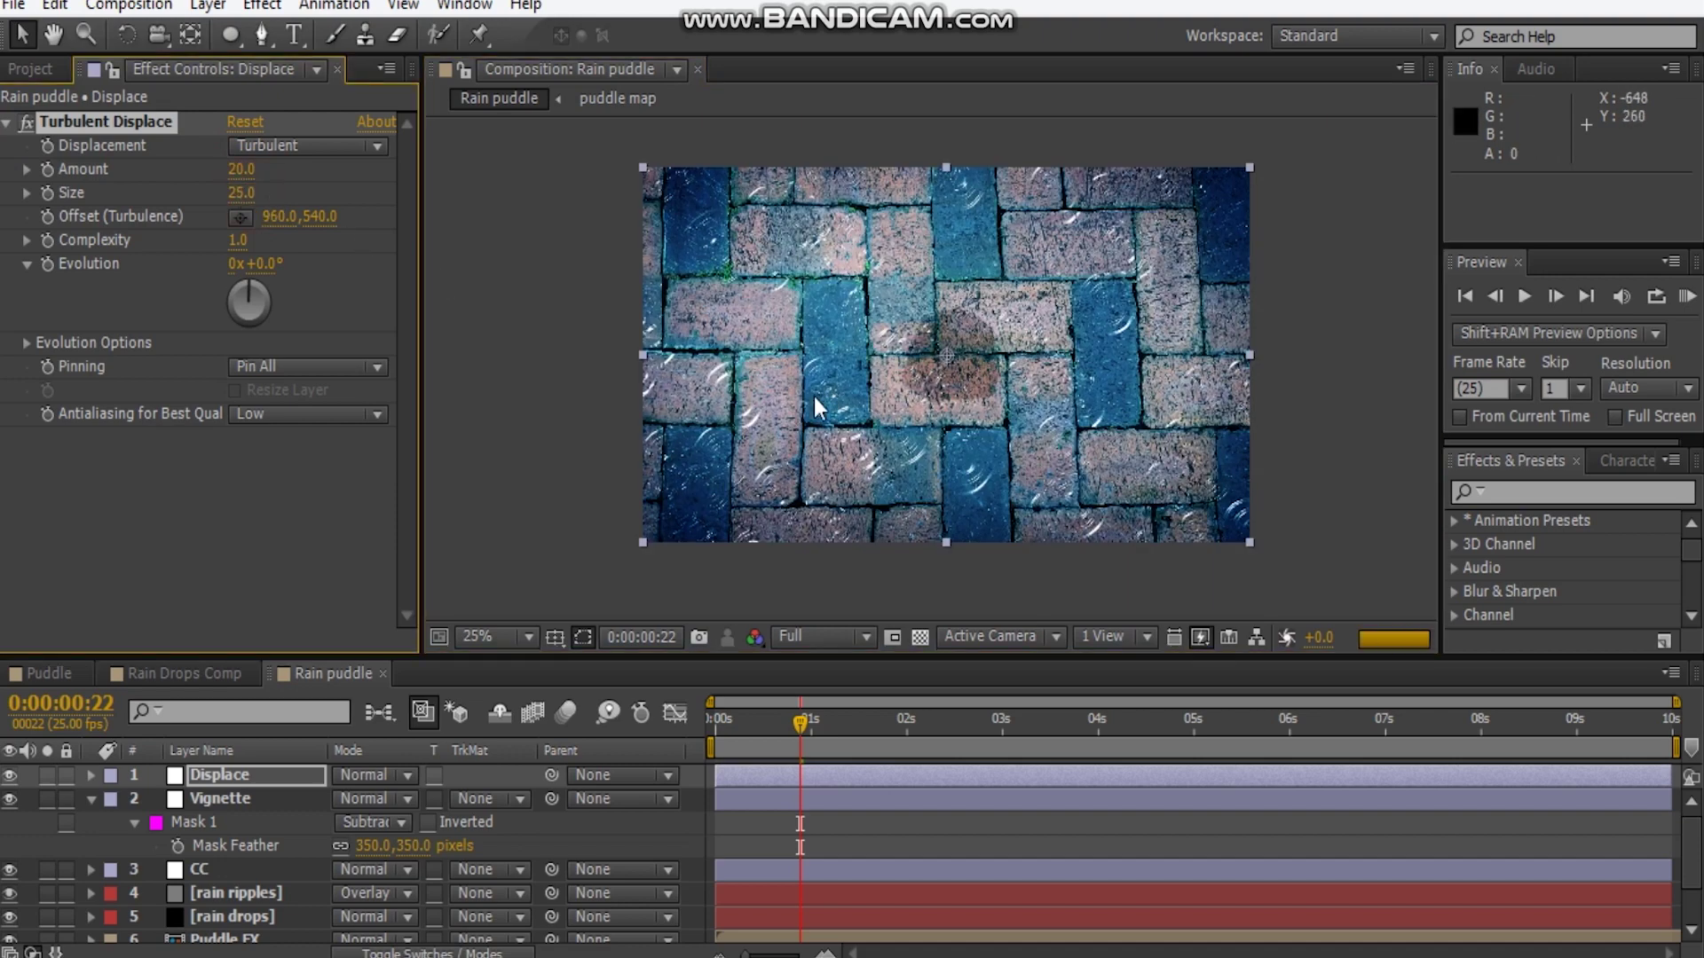
# Set the preview resolution to Third and play a RAM preview of the composition from the start
pyautogui.scroll(2, 773, 391)
pyautogui.moveTo(798, 373); pyautogui.dragTo(766, 260)
pyautogui.click(817, 635)
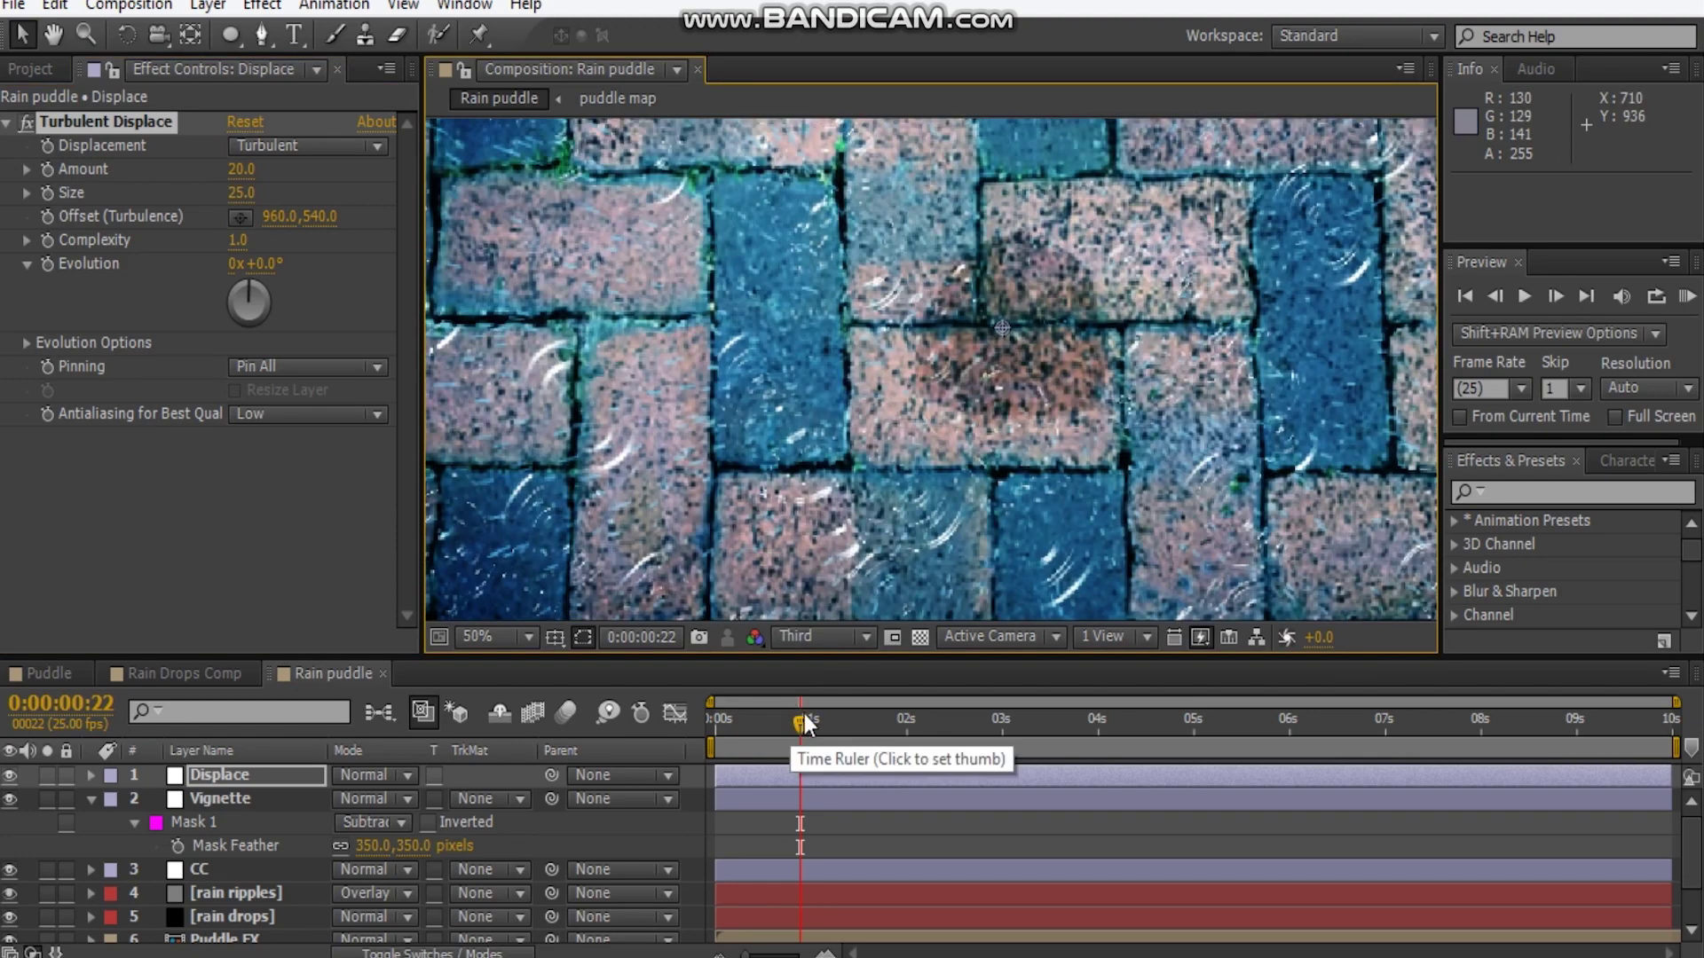
pyautogui.moveTo(804, 716); pyautogui.dragTo(635, 716)
pyautogui.click(497, 636)
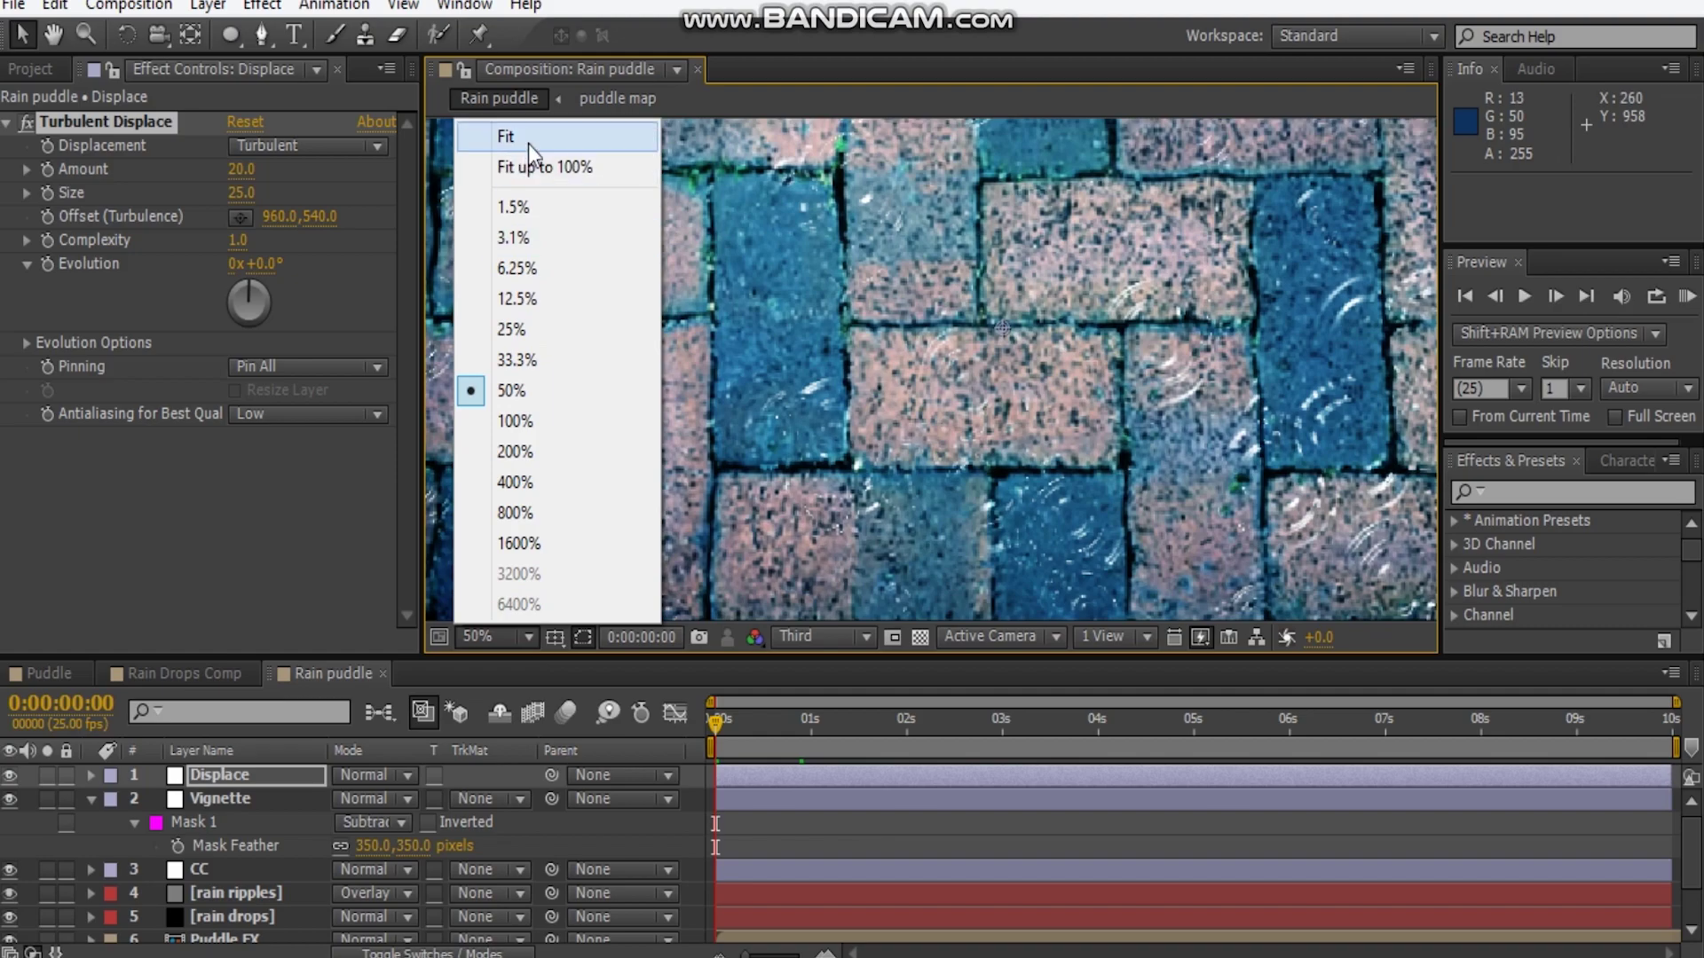
pyautogui.click(541, 163)
pyautogui.press('KP_0')
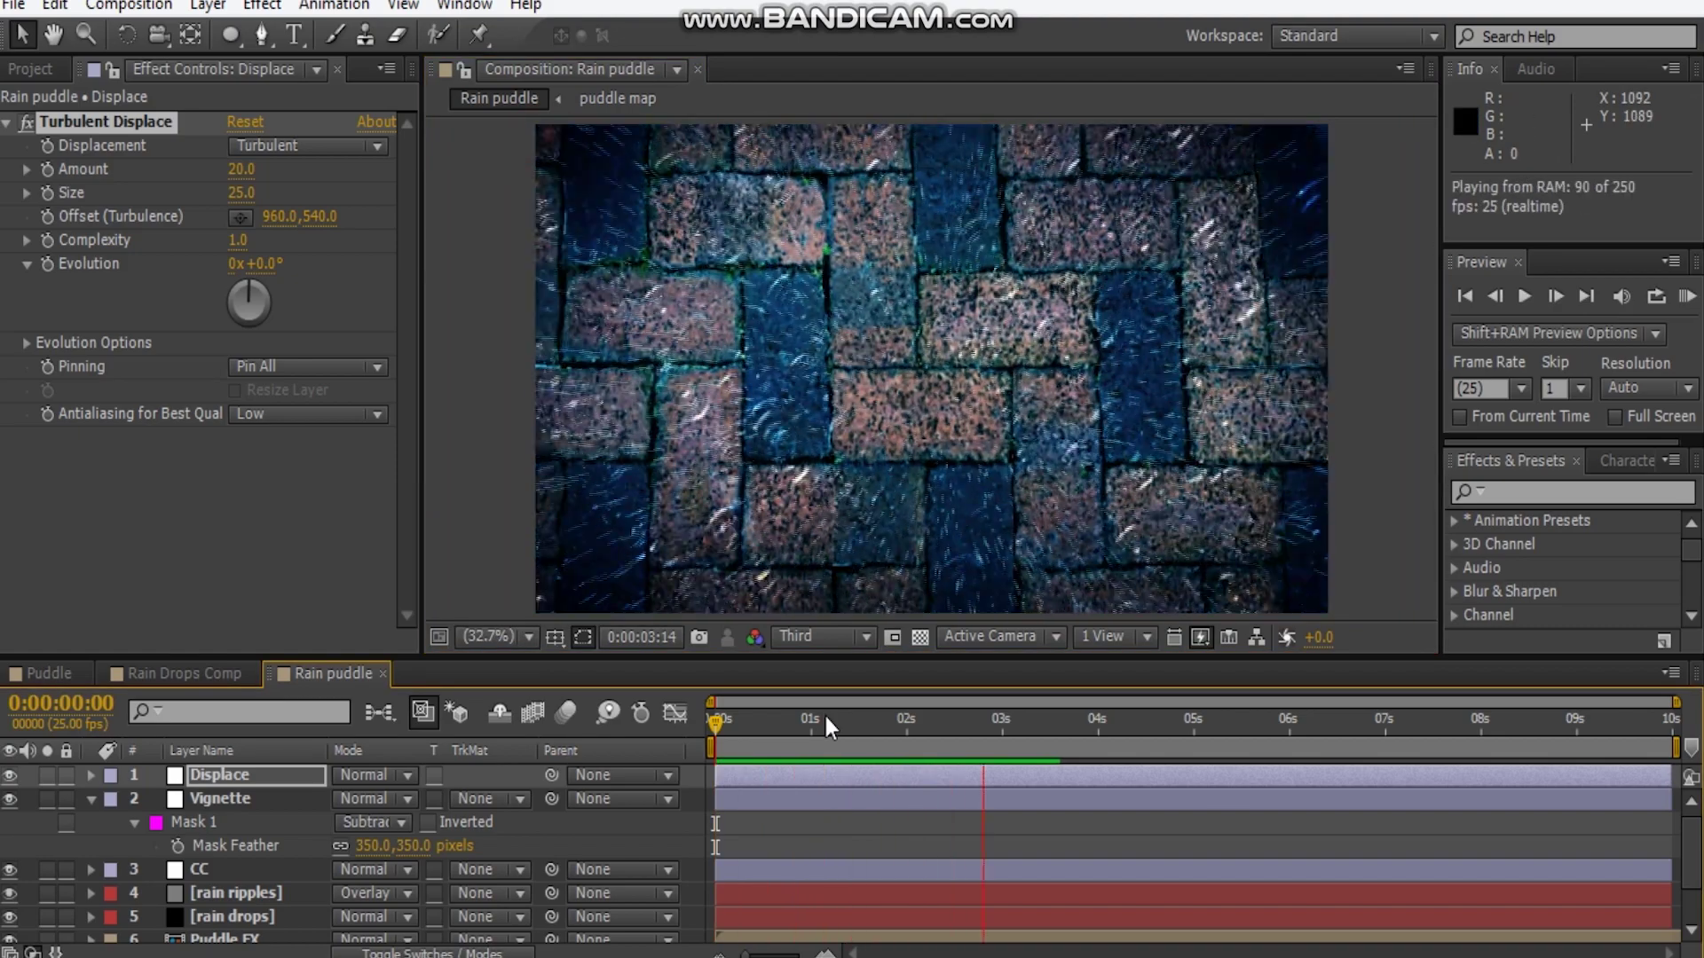
# Stop the preview, scrub through the first seconds of the rain animation and return the playhead to the start
pyautogui.click(756, 741)
pyautogui.moveTo(756, 741); pyautogui.dragTo(967, 717)
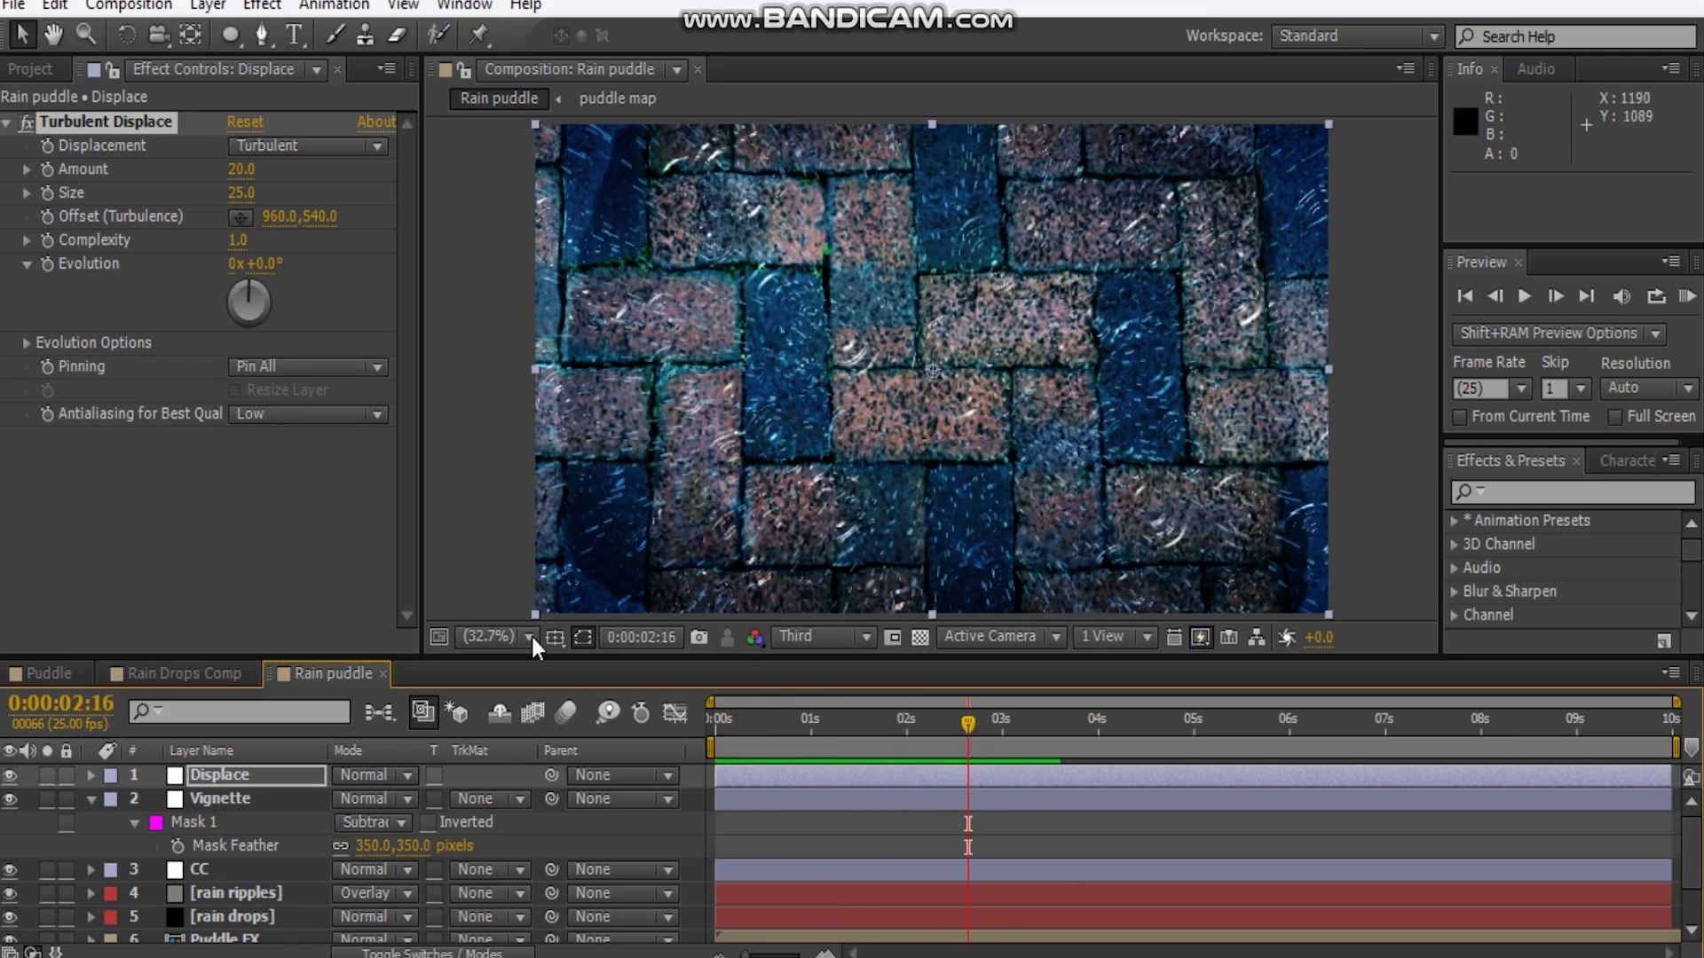
pyautogui.moveTo(796, 723); pyautogui.dragTo(713, 747)
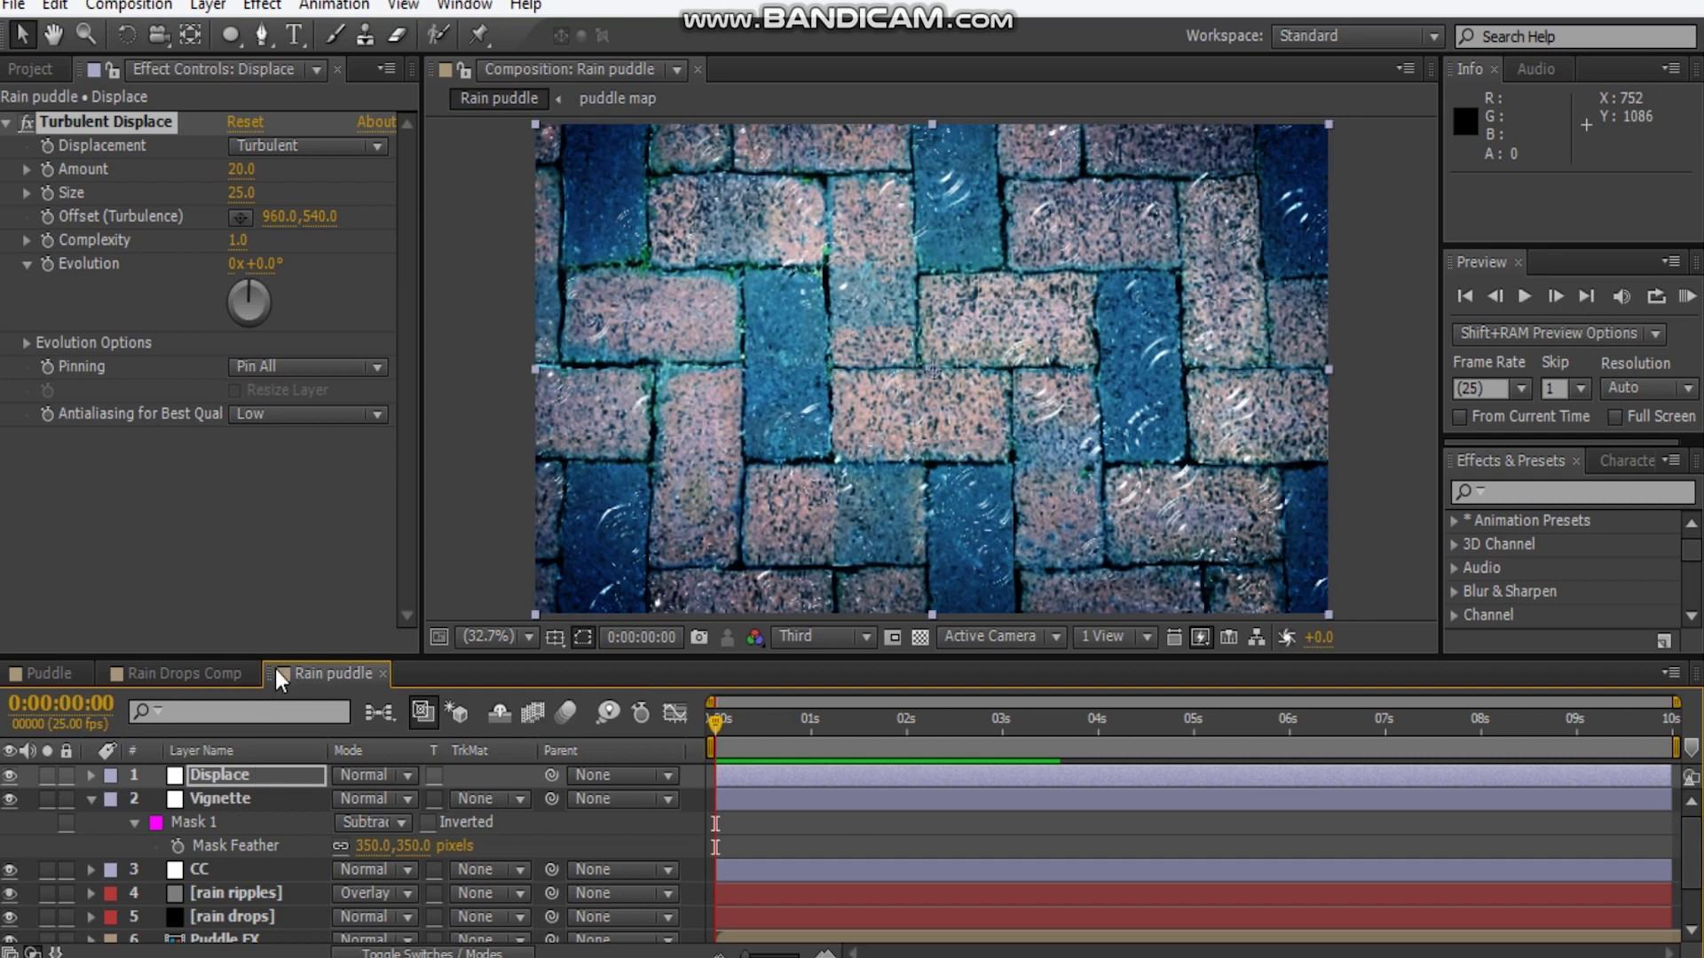
# Lock the Rain puddle viewer, open the puddle map composition and dock its viewer beside the Rain puddle one
pyautogui.click(94, 800)
pyautogui.scroll(-1, 320, 862)
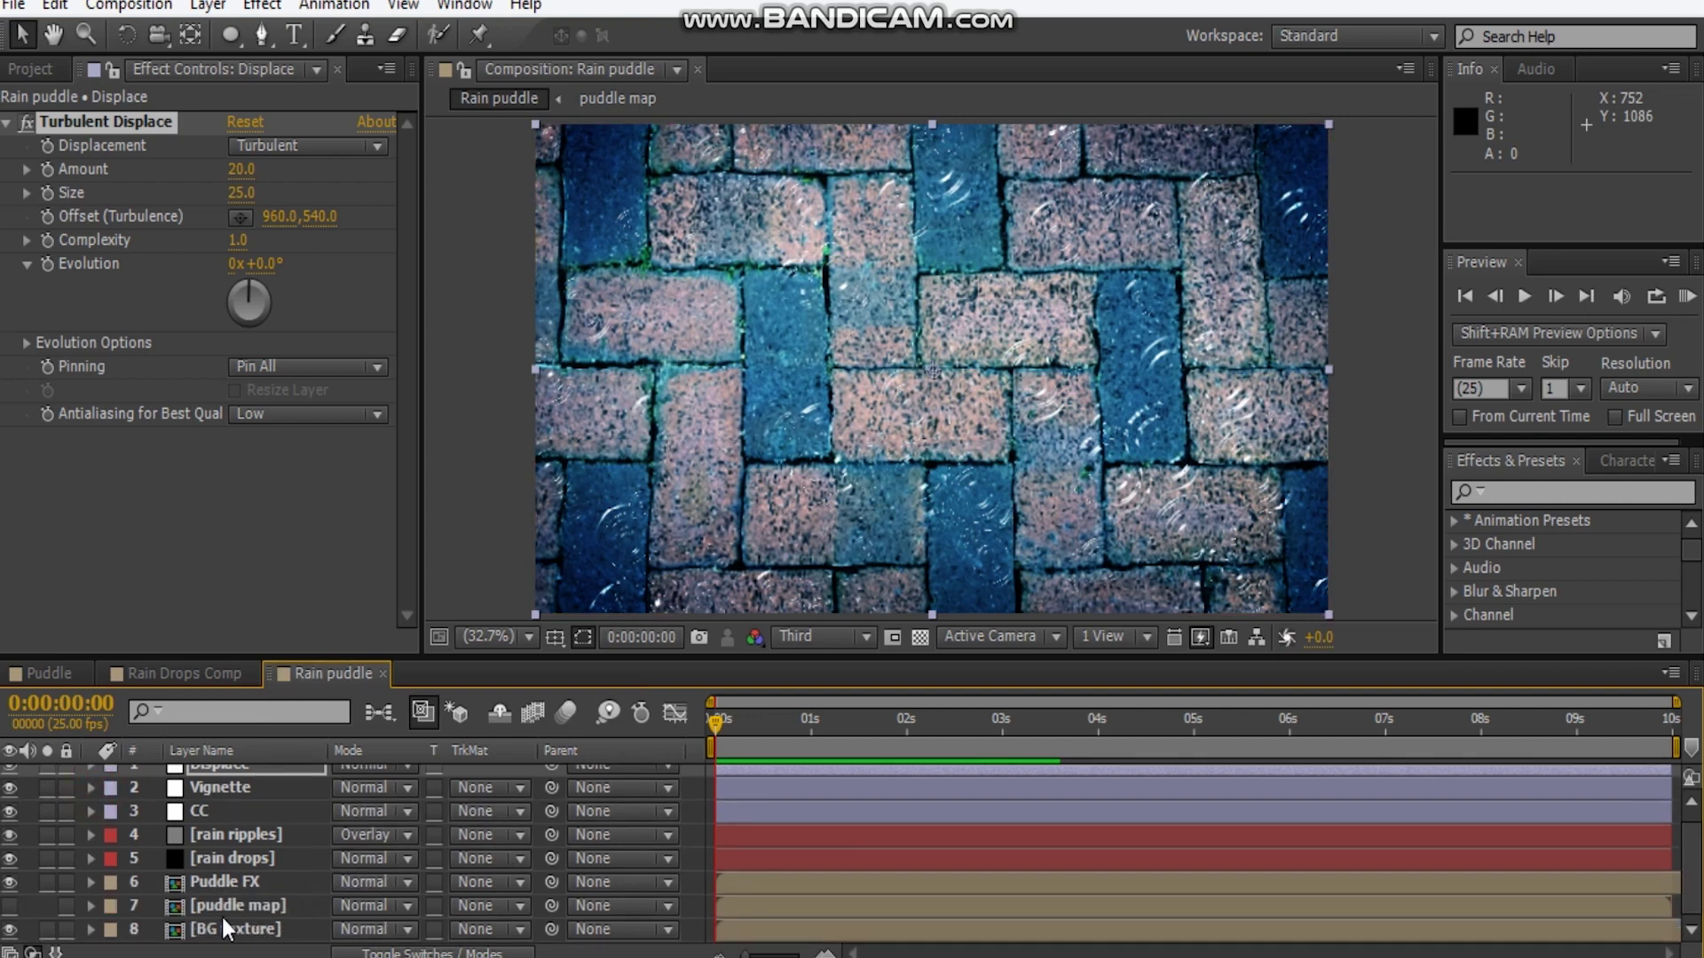
pyautogui.click(462, 71)
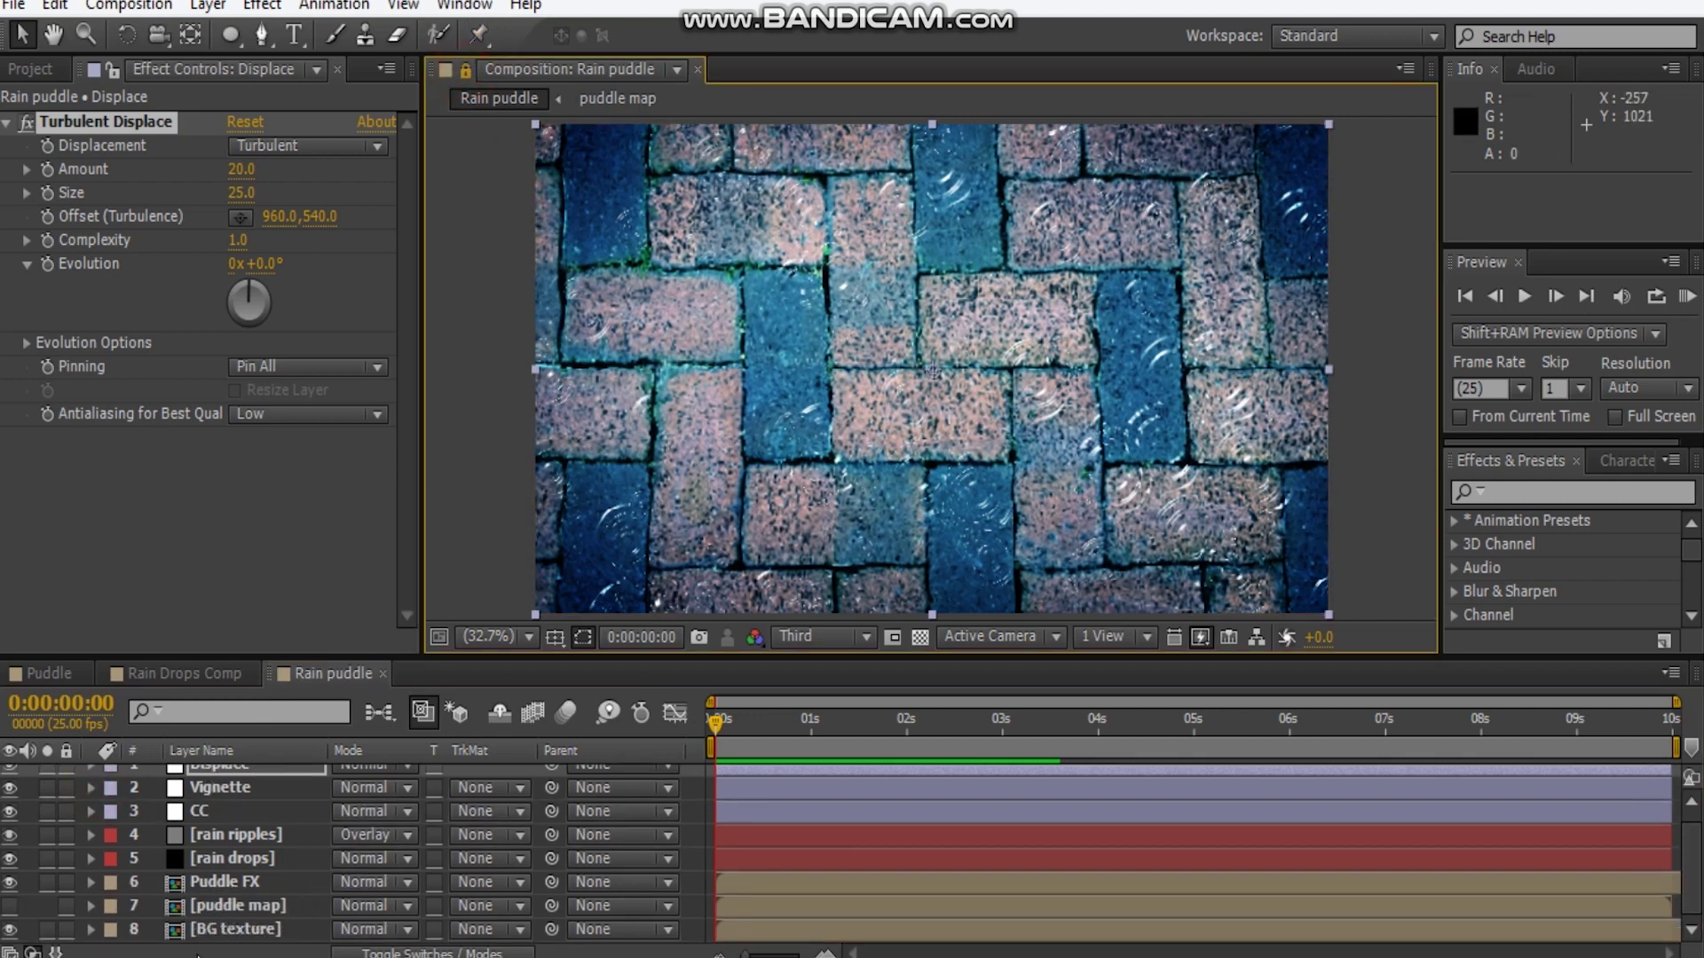
pyautogui.click(252, 903)
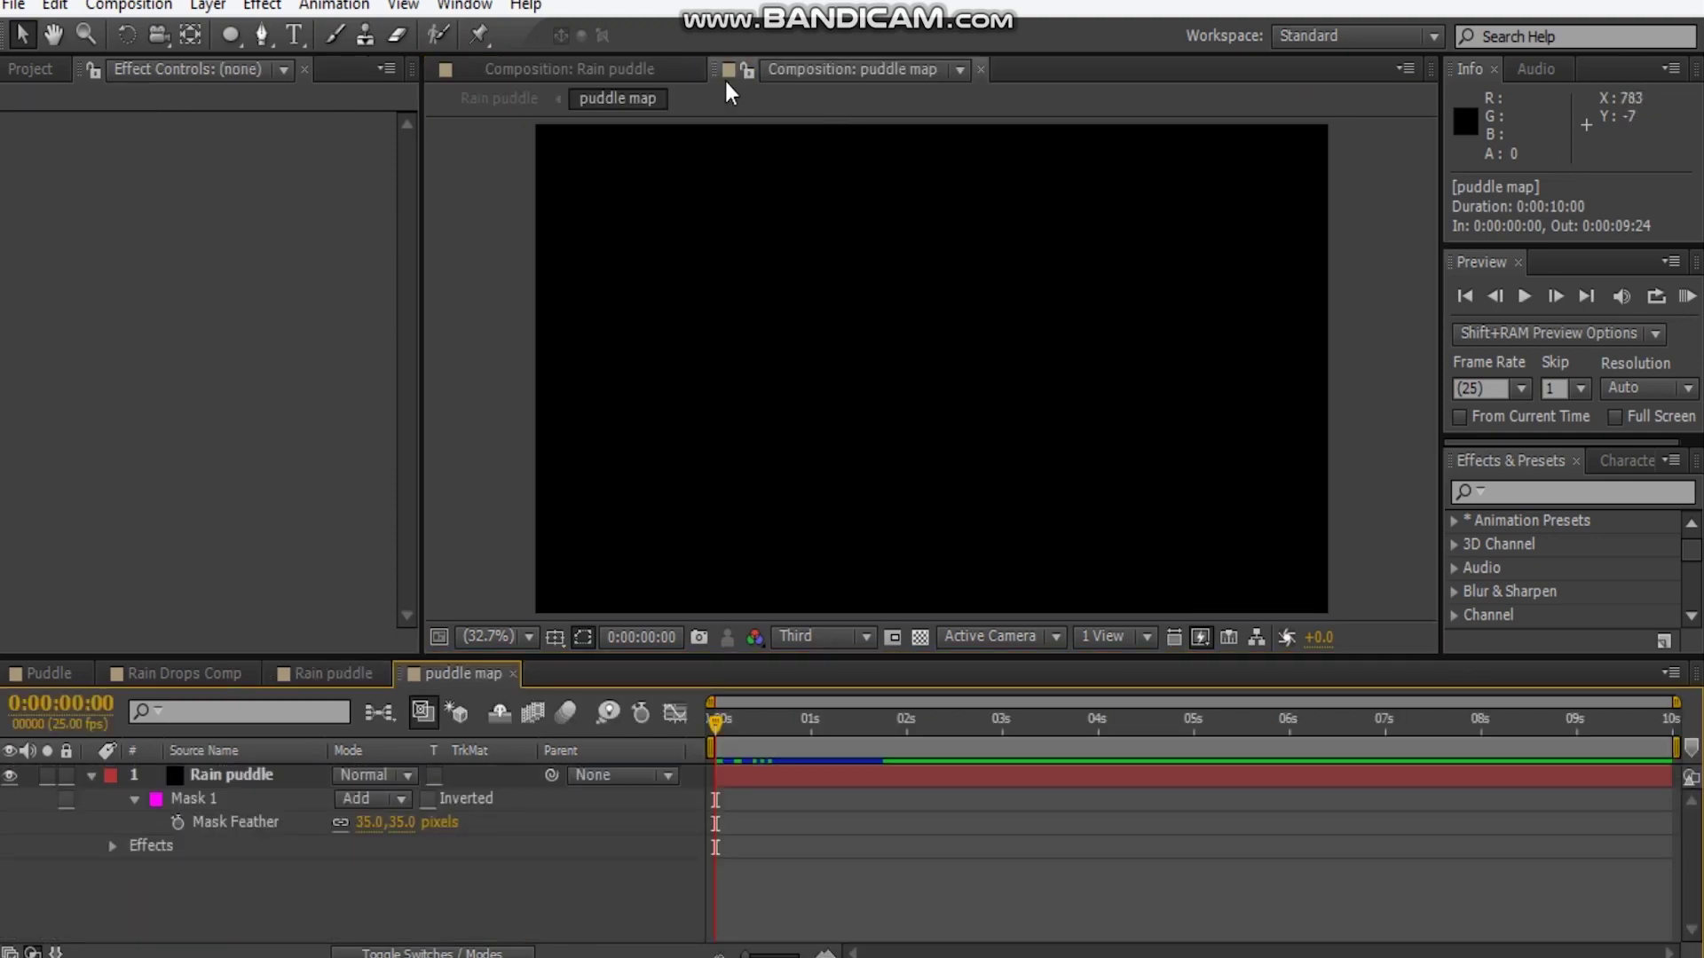
pyautogui.moveTo(726, 82); pyautogui.dragTo(1404, 368)
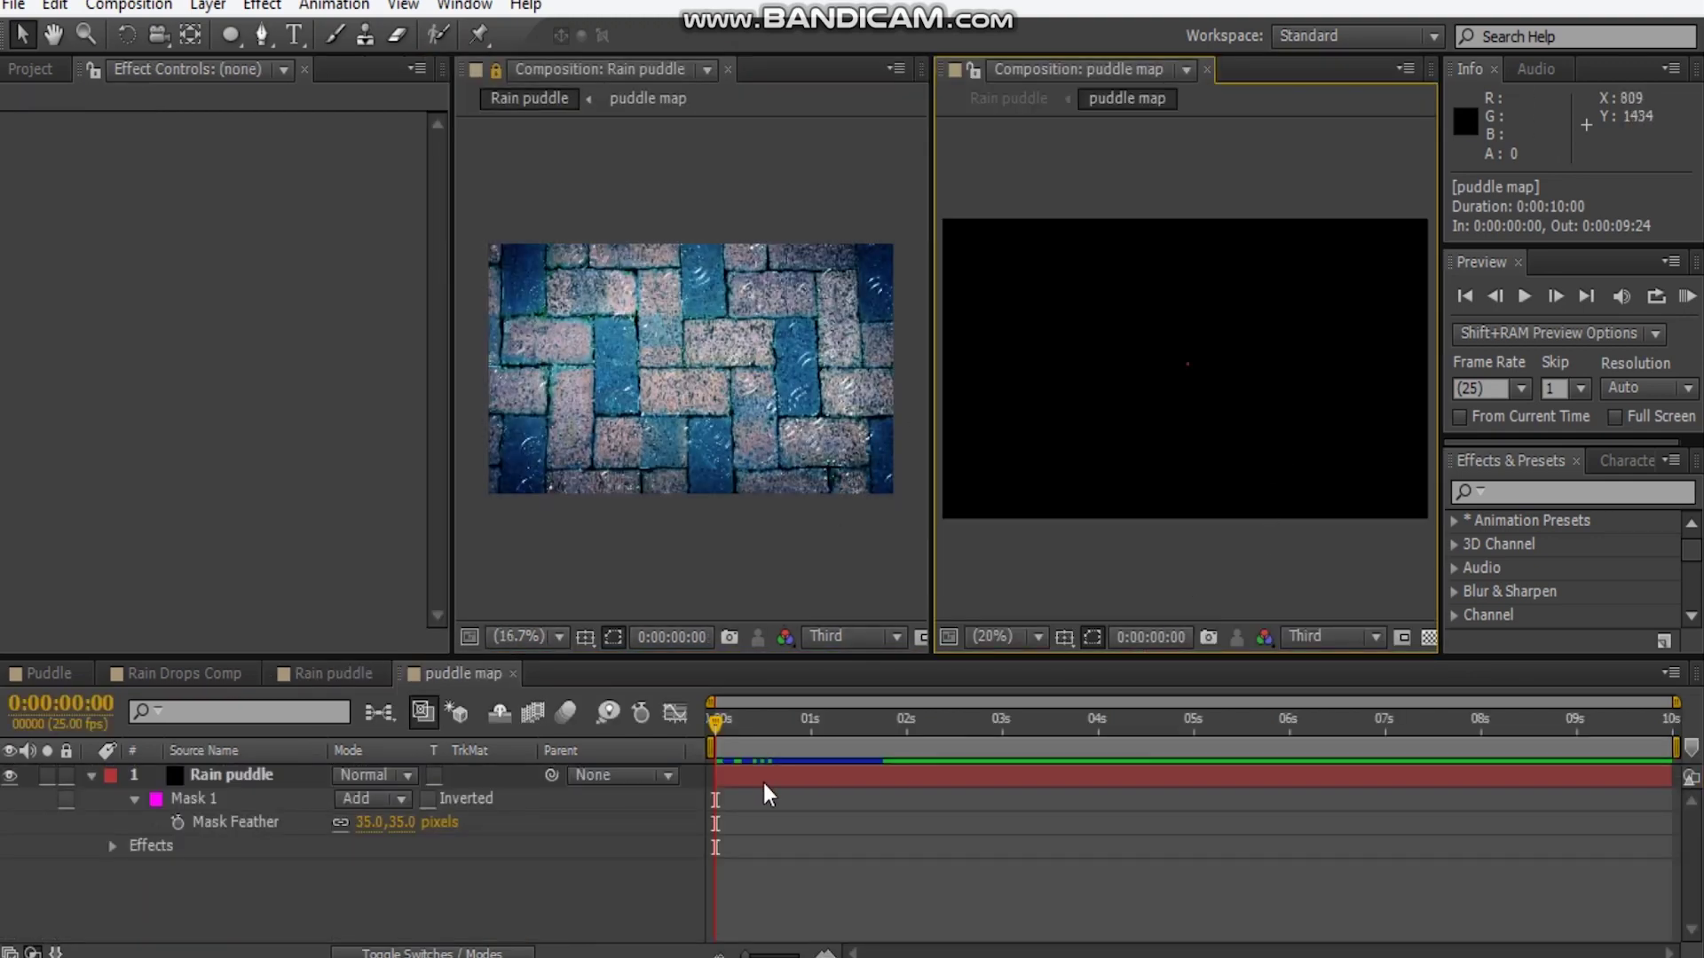
# Show the mask path keyframes of the Rain puddle layer and delete the two middle ones near one and two seconds
pyautogui.click(840, 732)
pyautogui.click(254, 780)
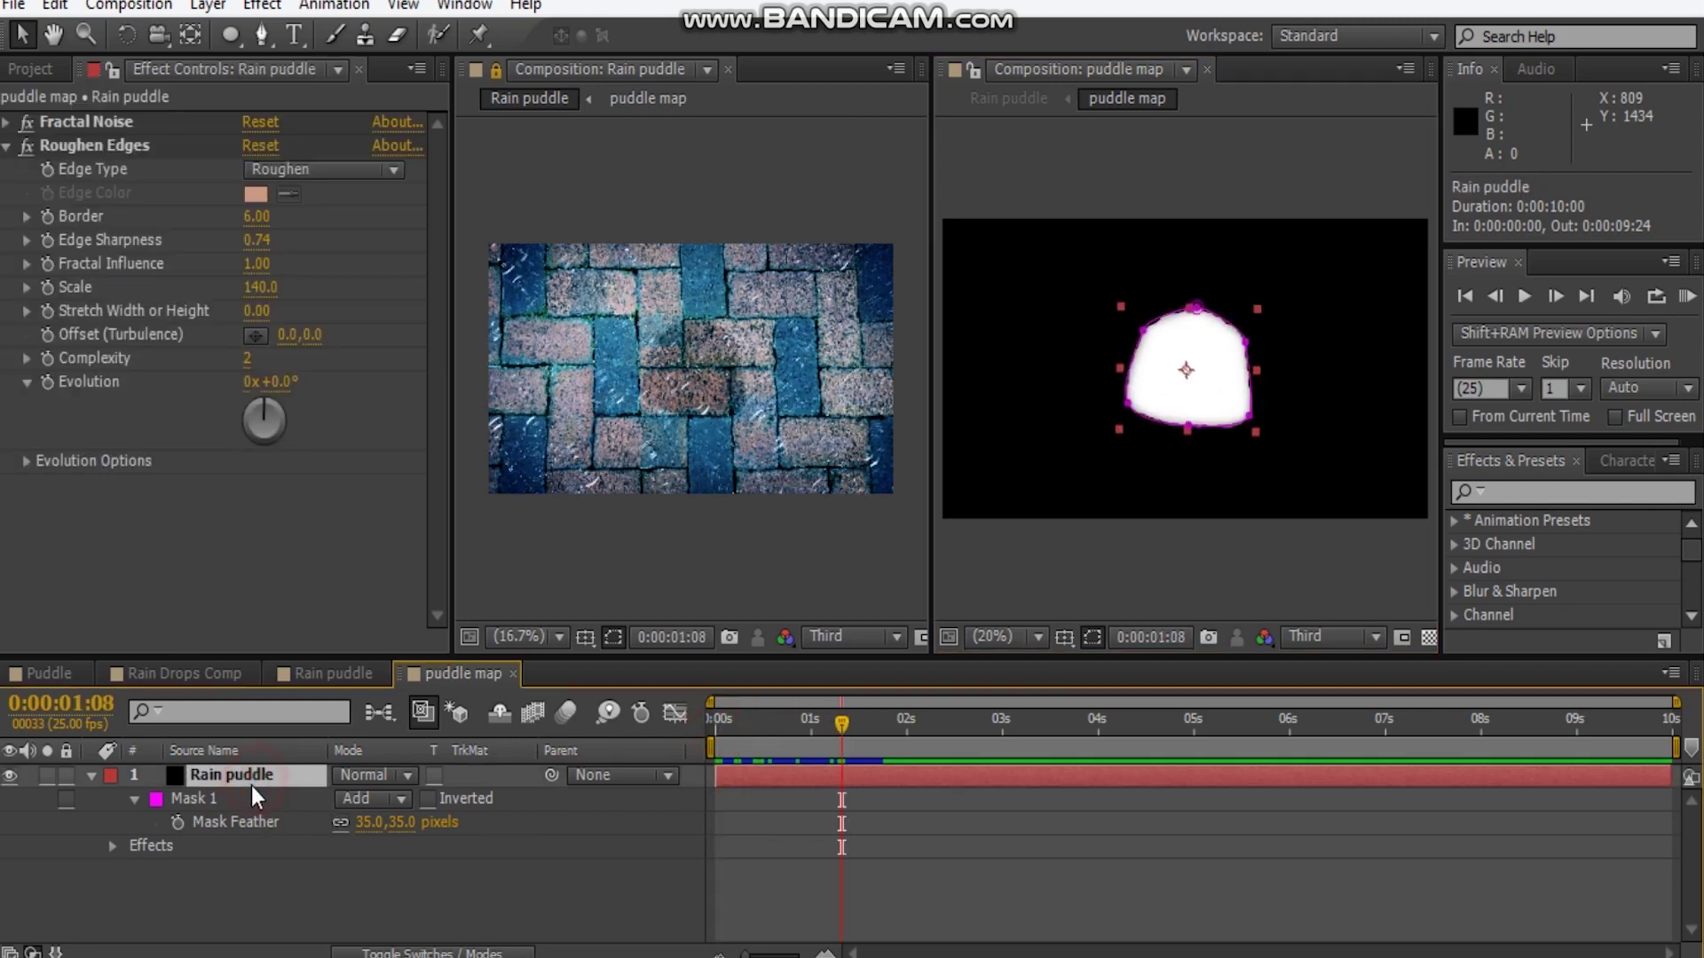
pyautogui.press('m')
pyautogui.moveTo(935, 866); pyautogui.dragTo(783, 820)
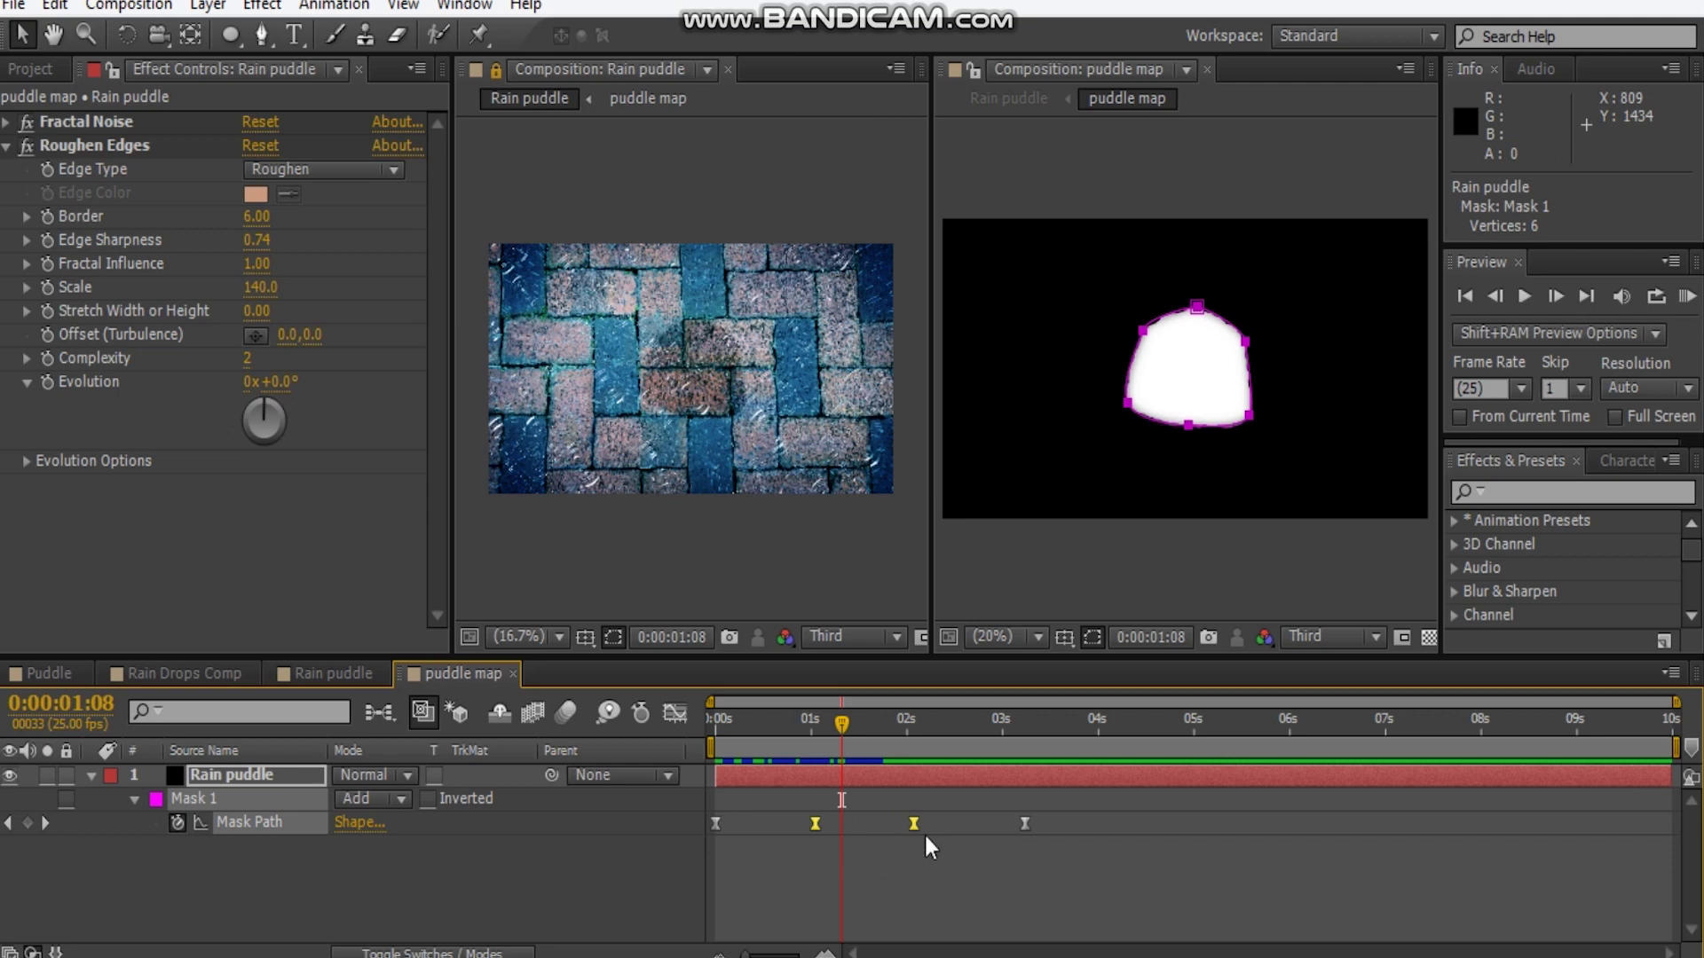
pyautogui.press('Delete')
# At 0:00:01:12, reshape the puddle mask into a larger six-sided outline by moving its corner and edge points outward
pyautogui.moveTo(841, 723); pyautogui.dragTo(868, 749)
pyautogui.moveTo(1267, 329); pyautogui.dragTo(1095, 371)
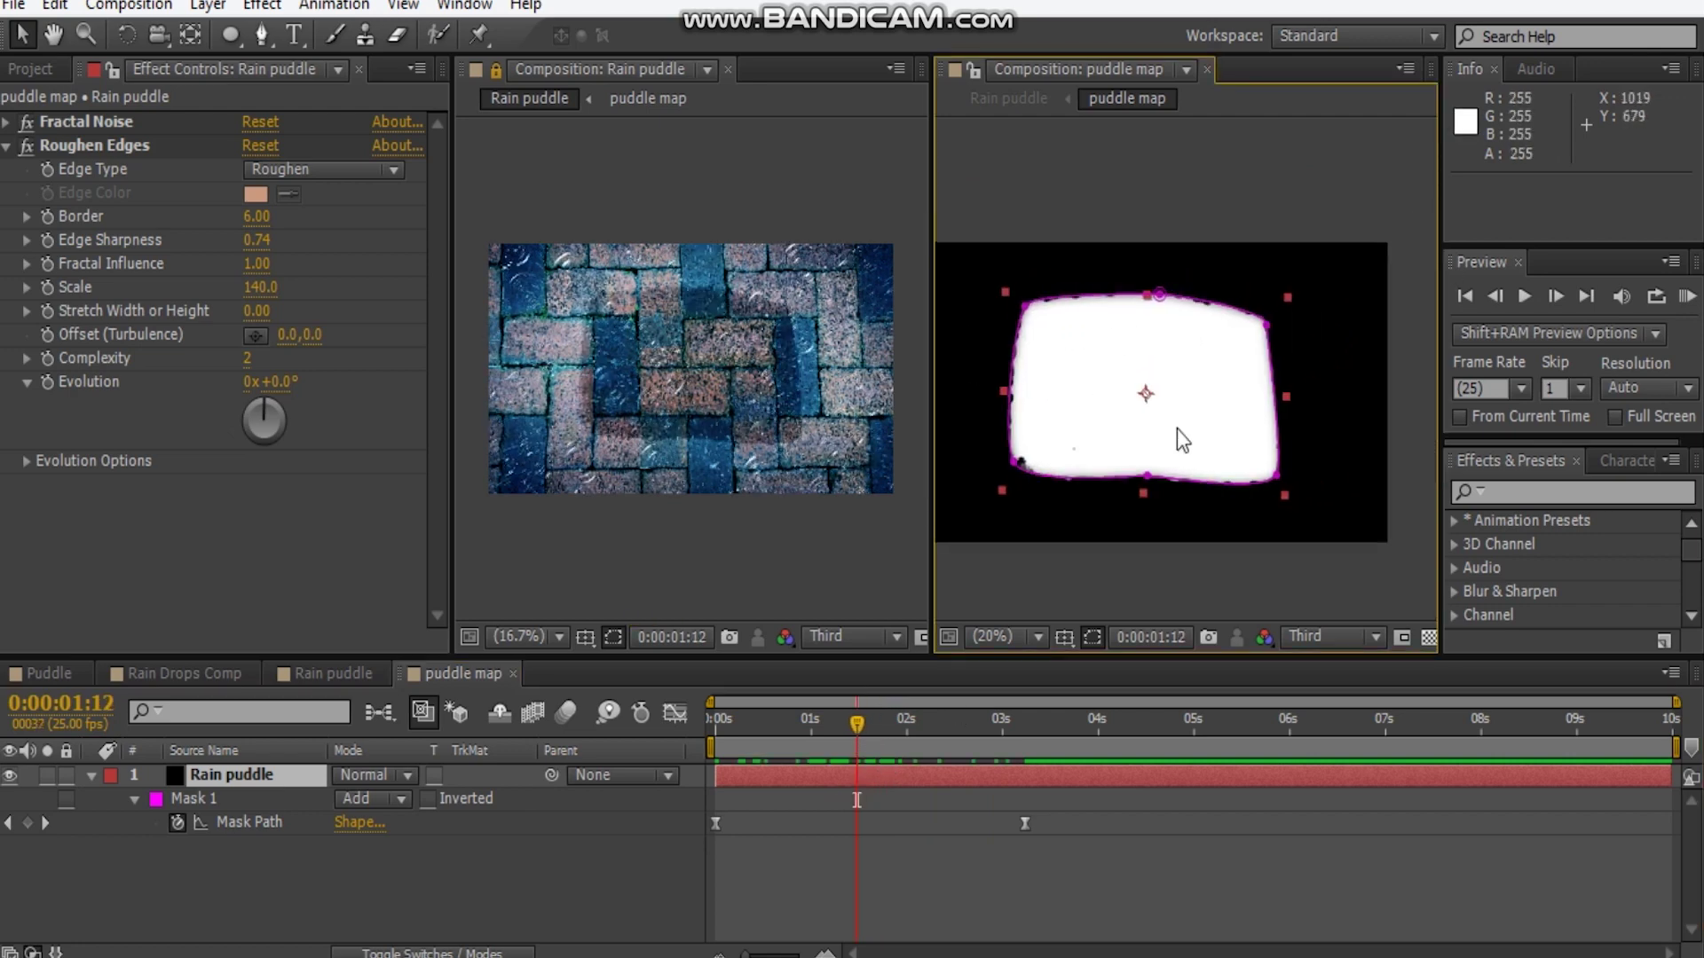
pyautogui.moveTo(1072, 467); pyautogui.dragTo(1163, 487)
pyautogui.click(1167, 446)
pyautogui.moveTo(1182, 266); pyautogui.dragTo(1181, 221)
pyautogui.moveTo(1048, 270); pyautogui.dragTo(1050, 257)
pyautogui.moveTo(1037, 427); pyautogui.dragTo(1017, 426)
pyautogui.moveTo(1299, 442); pyautogui.dragTo(1313, 456)
pyautogui.moveTo(1295, 294)
pyautogui.mouseDown()
pyautogui.moveTo(1308, 274)
pyautogui.moveTo(1289, 274)
pyautogui.moveTo(1324, 285)
pyautogui.mouseUp()
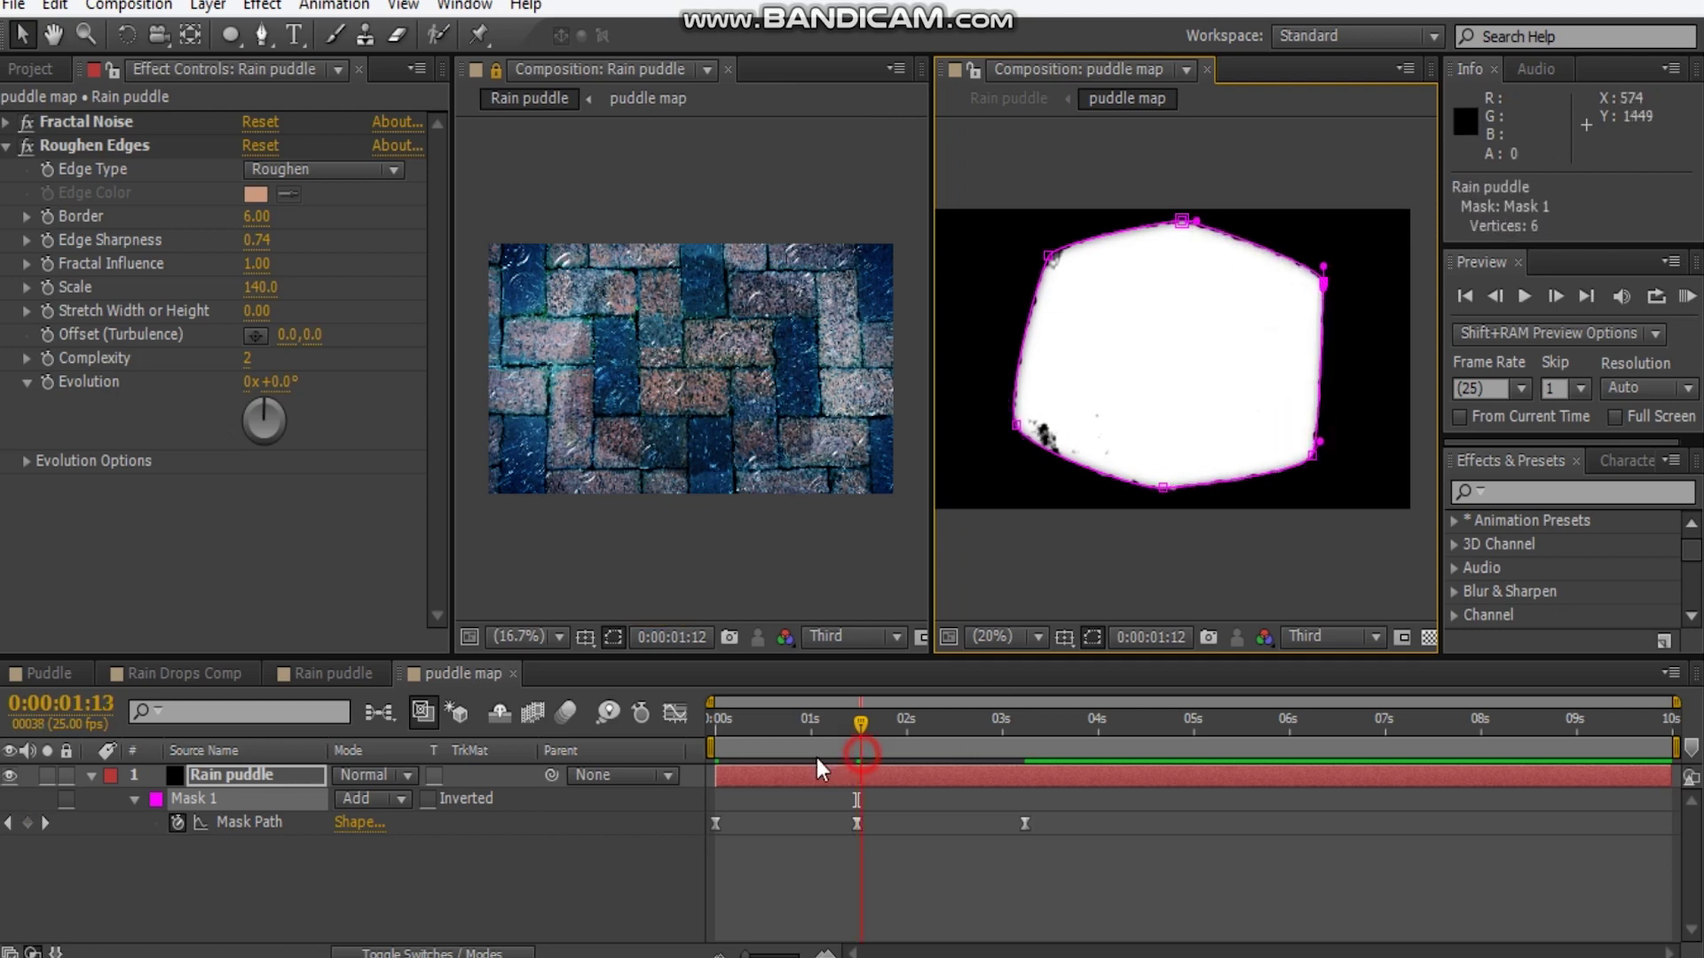
# Play a RAM preview of the puddle map from the start to check the growing mask, and stop it
pyautogui.moveTo(816, 758); pyautogui.dragTo(668, 781)
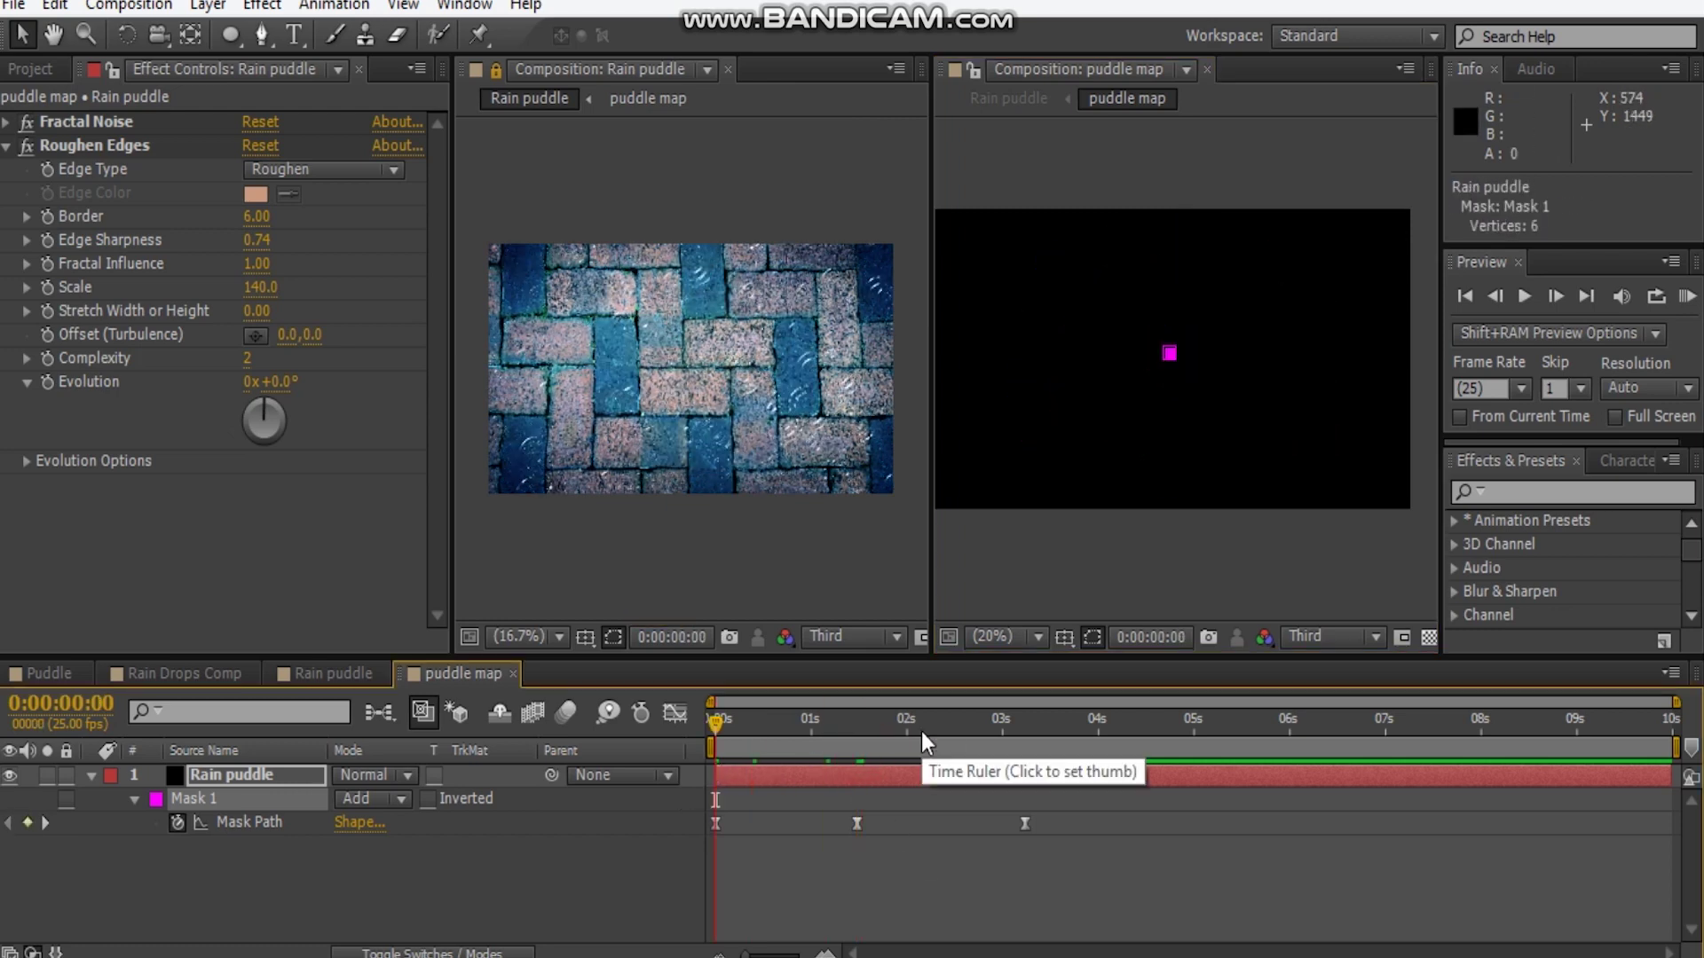
pyautogui.press('KP_0')
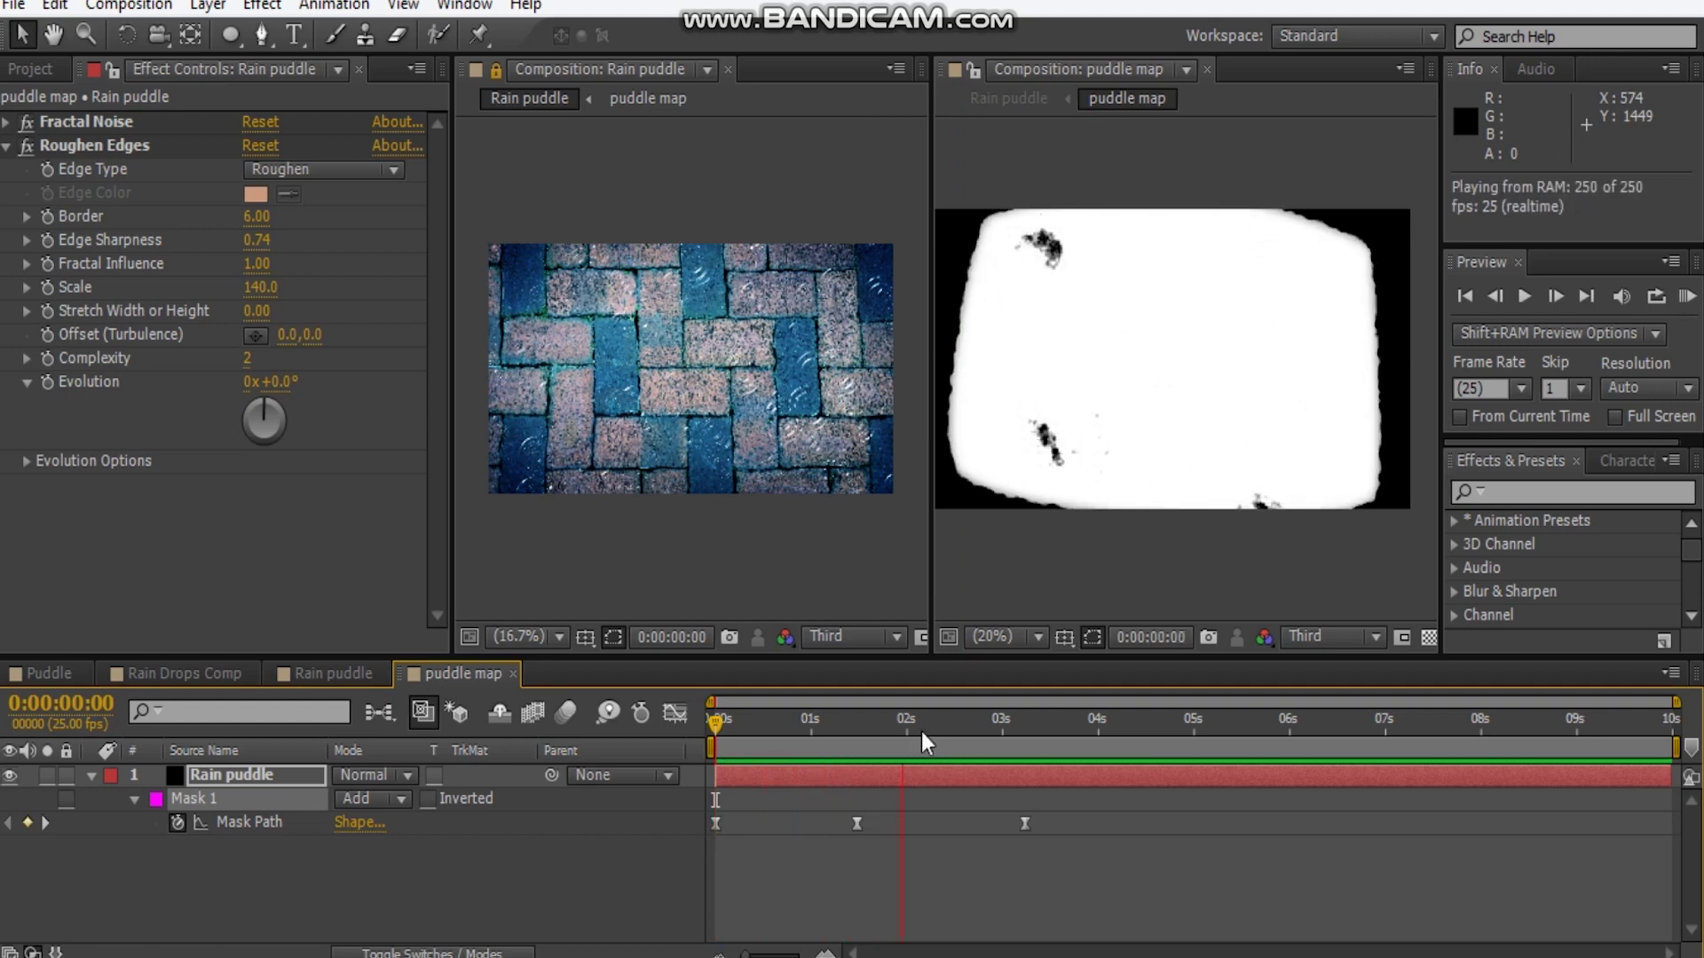
pyautogui.click(978, 694)
# Move the middle mask path keyframe to 0:00:01:19 and curve the left side of the puddle mask
pyautogui.click(882, 737)
pyautogui.moveTo(855, 827); pyautogui.dragTo(883, 824)
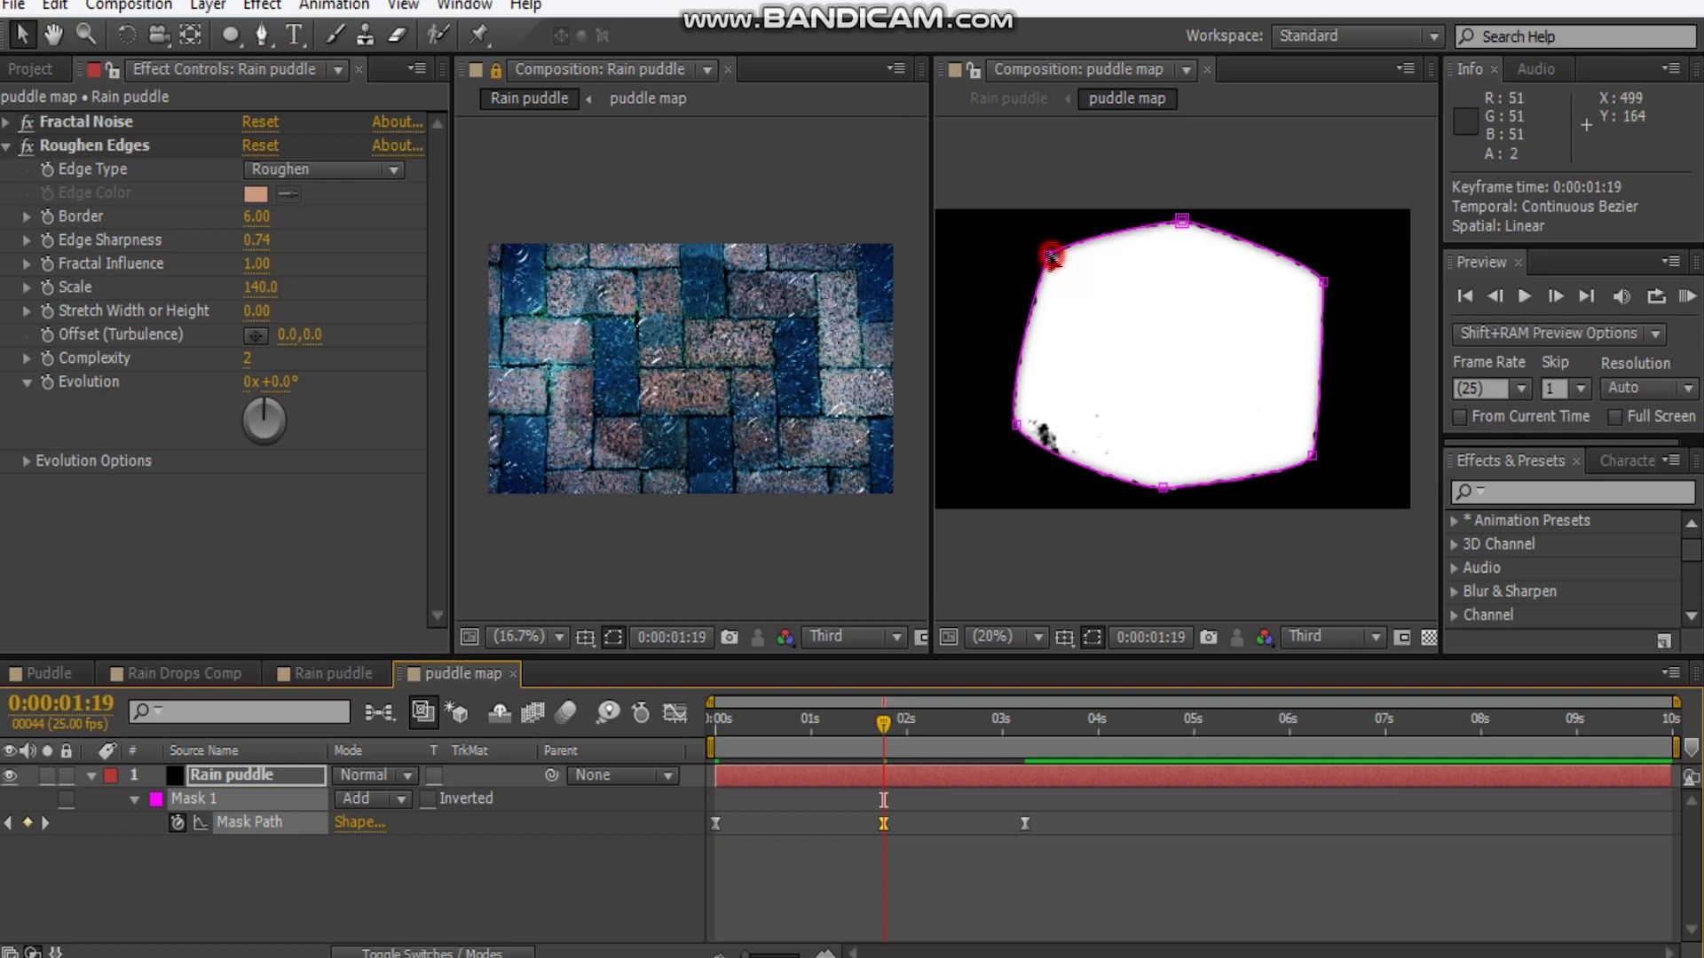
pyautogui.click(1056, 262)
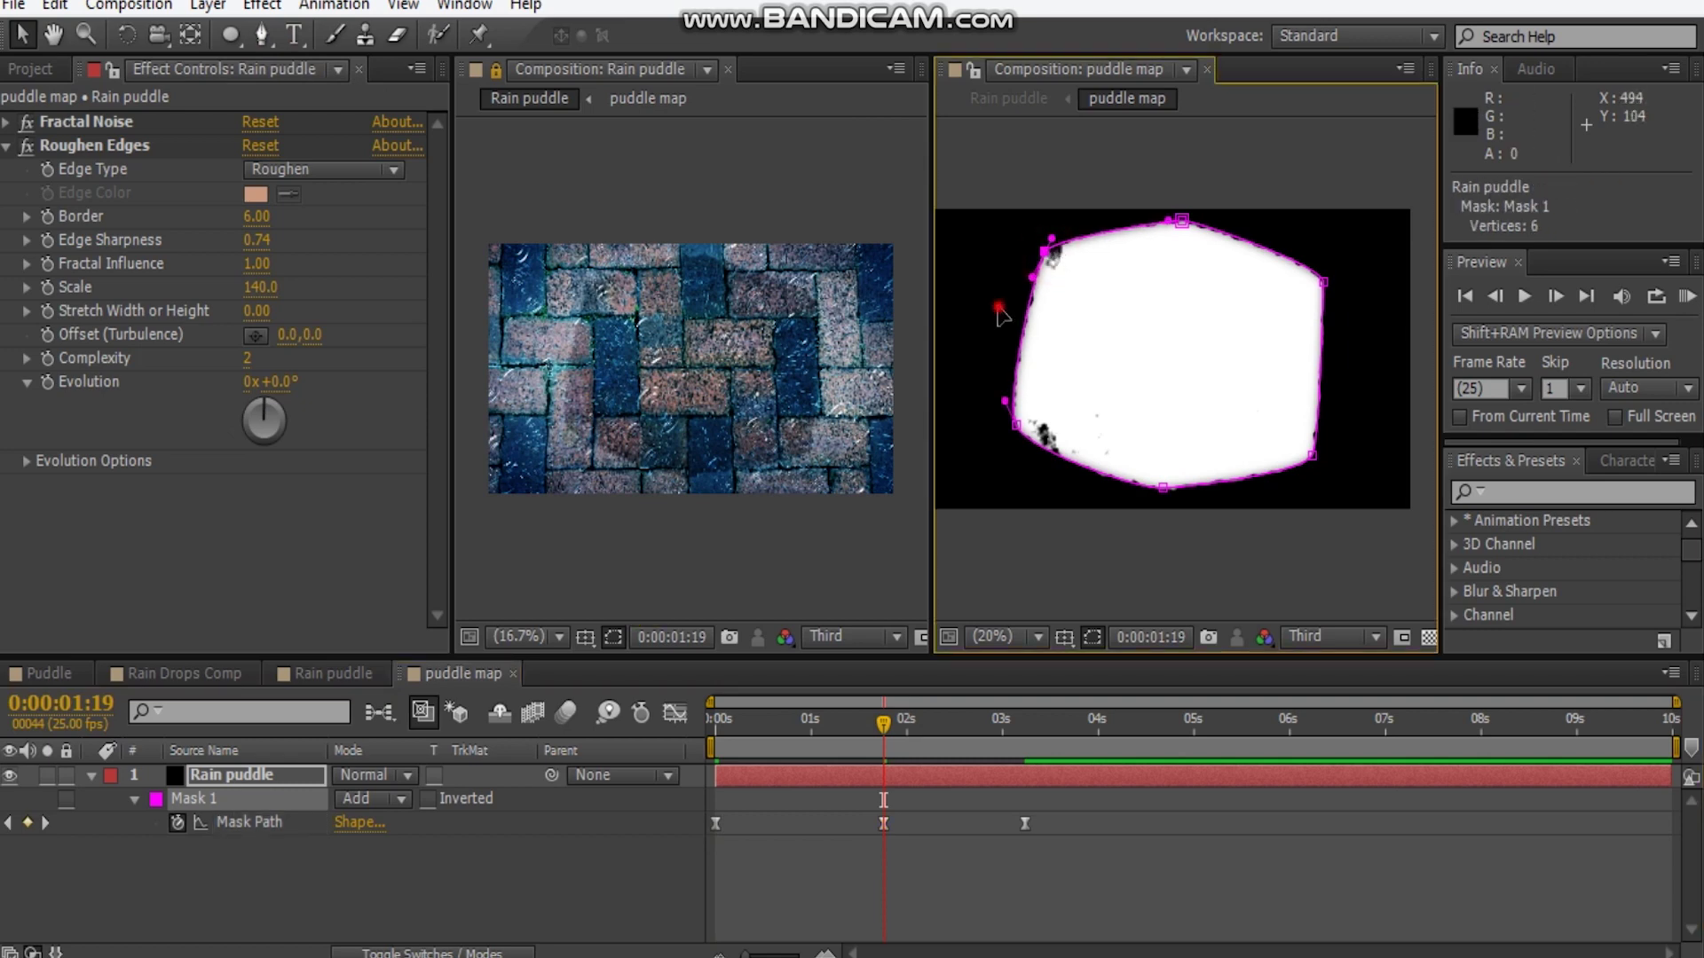
pyautogui.moveTo(998, 307); pyautogui.dragTo(989, 318)
pyautogui.click(1017, 426)
pyautogui.moveTo(1043, 479); pyautogui.dragTo(1066, 506)
# Round the bottom and right side of the puddle mask and raise its top point above the frame, then deselect the mask
pyautogui.moveTo(1313, 461); pyautogui.dragTo(1222, 533)
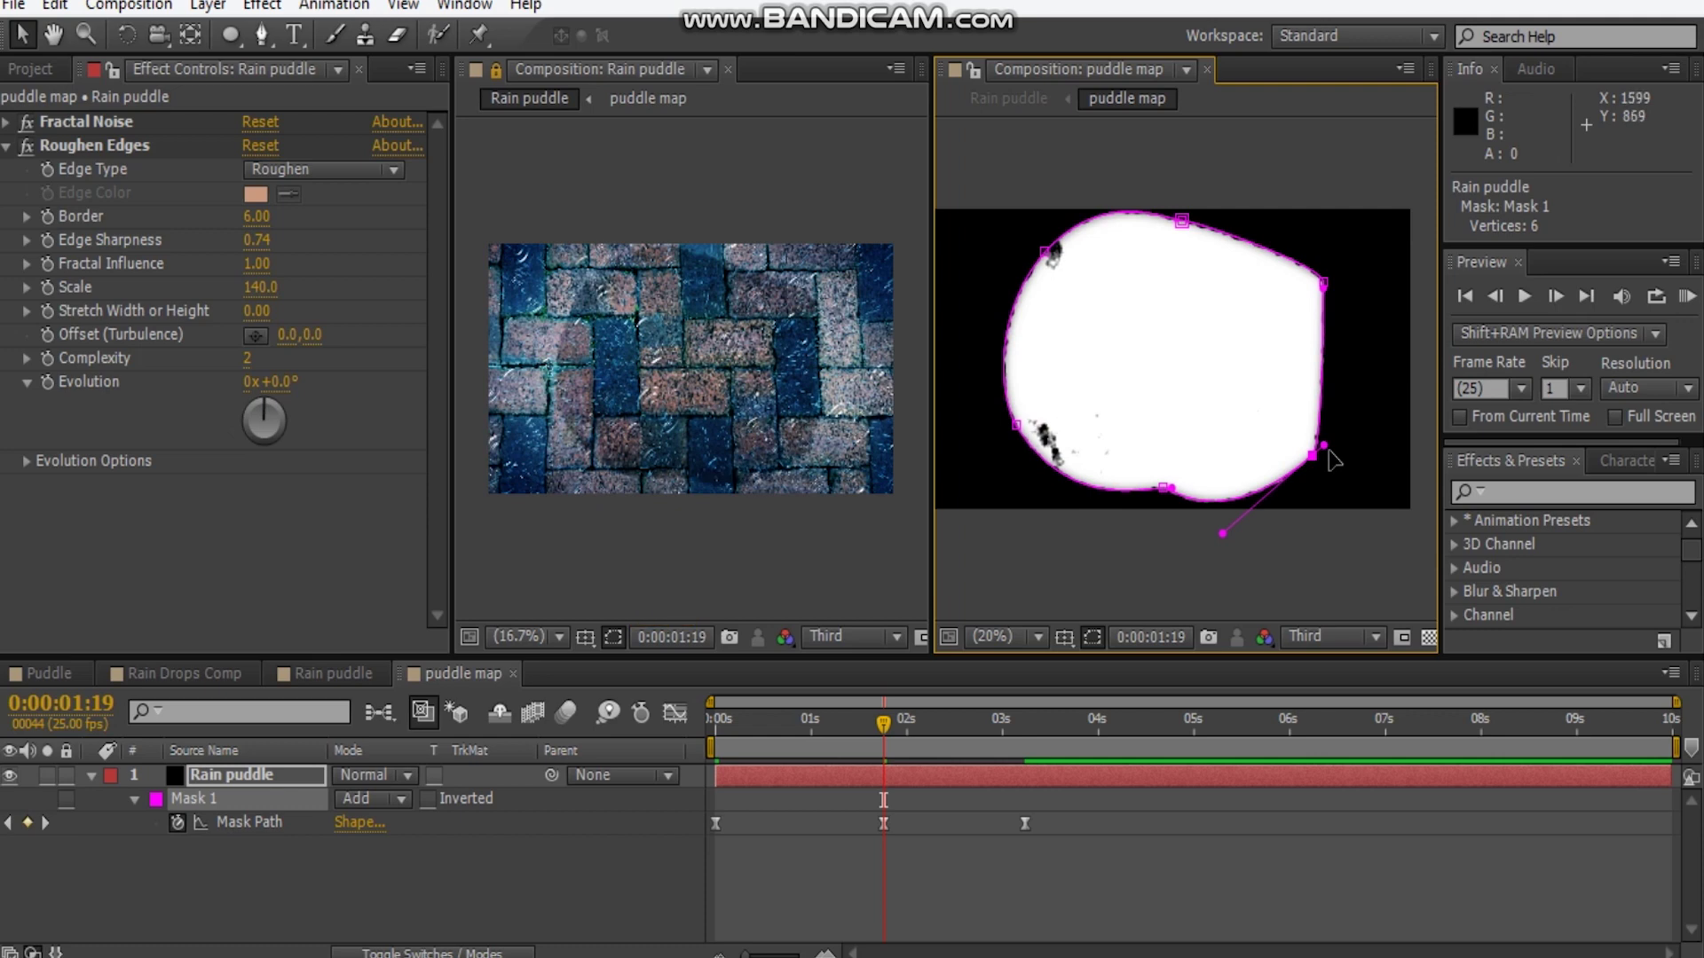
pyautogui.moveTo(1325, 447)
pyautogui.mouseDown()
pyautogui.moveTo(1370, 419)
pyautogui.moveTo(1316, 453)
pyautogui.moveTo(1332, 447)
pyautogui.mouseUp()
pyautogui.moveTo(1164, 487); pyautogui.dragTo(1160, 502)
pyautogui.click(1323, 282)
pyautogui.moveTo(1314, 244); pyautogui.dragTo(1284, 211)
pyautogui.moveTo(1325, 291); pyautogui.dragTo(1355, 344)
pyautogui.moveTo(1323, 284); pyautogui.dragTo(1340, 269)
pyautogui.moveTo(1193, 229); pyautogui.dragTo(1194, 197)
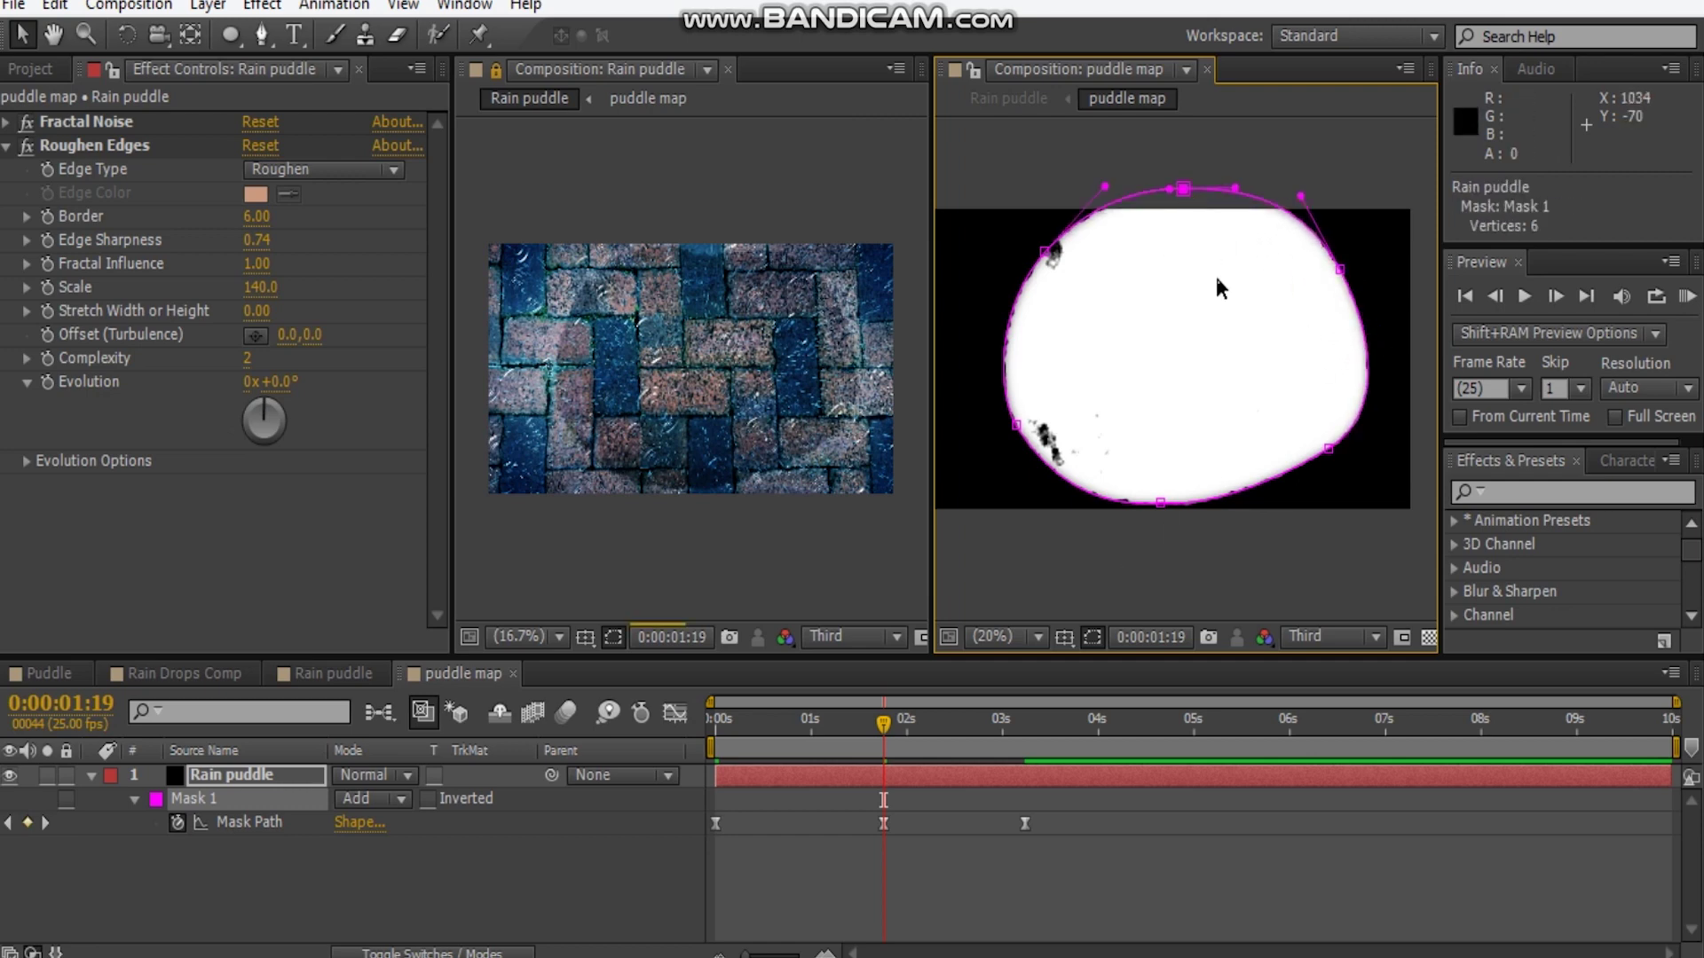
pyautogui.click(1191, 813)
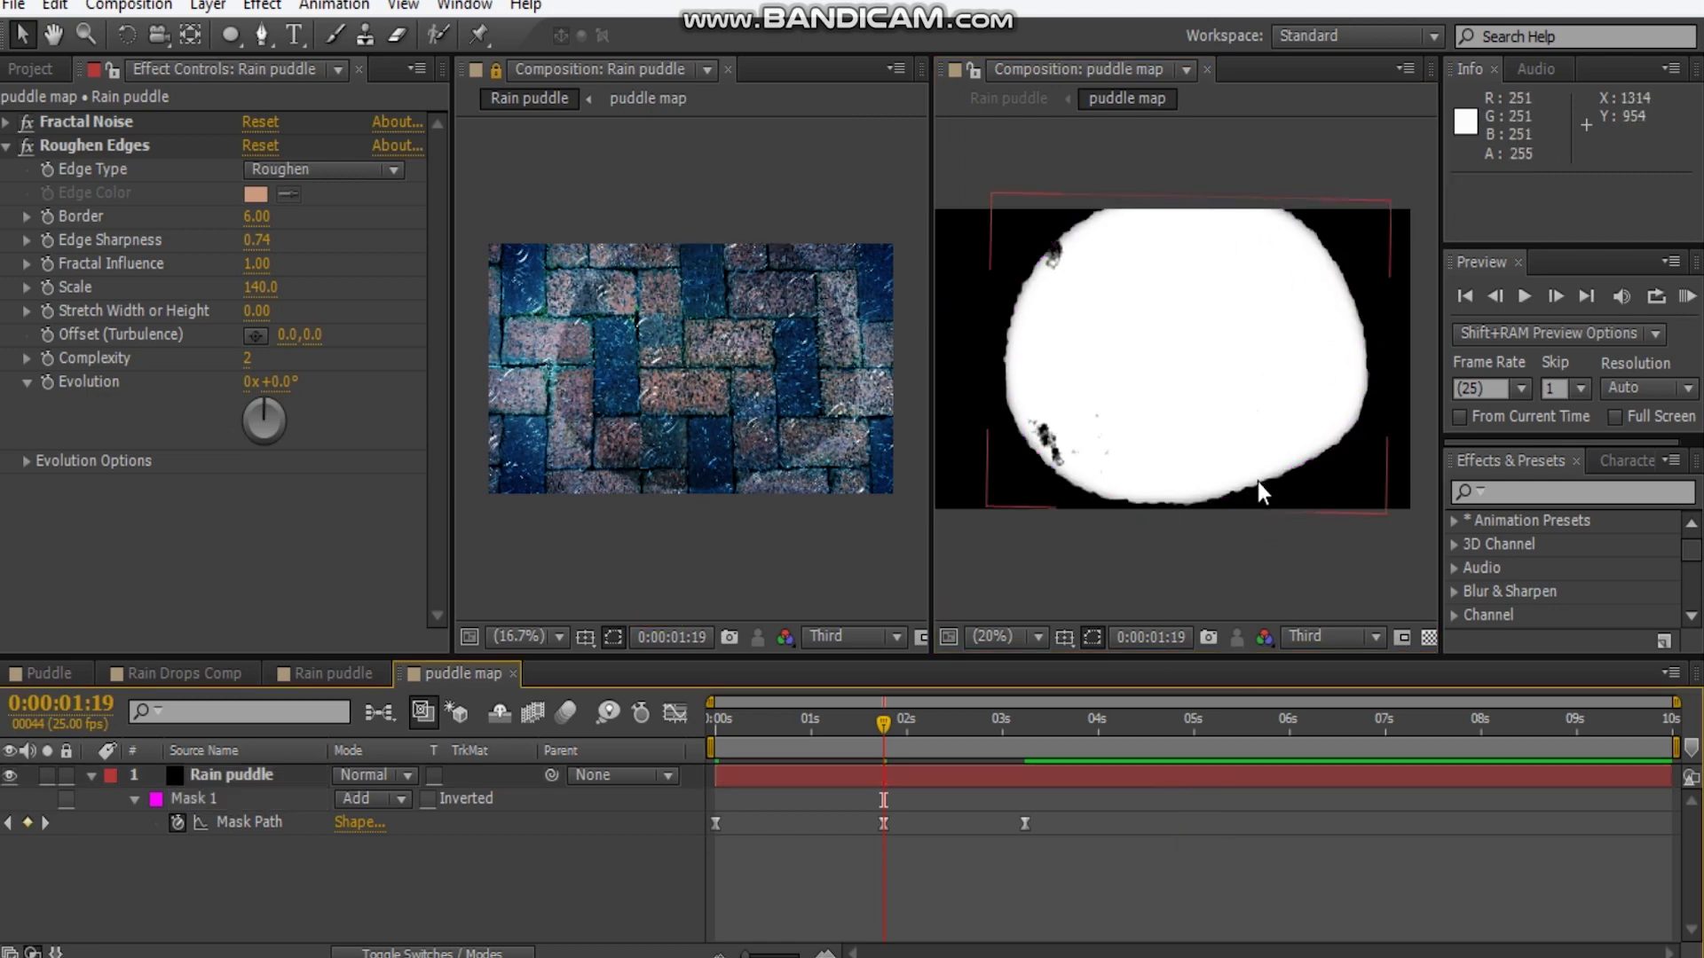
# Scrub through the puddle growth to 0:00:01:00, close the puddle map viewer and unlock the Rain puddle viewer
pyautogui.moveTo(885, 725); pyautogui.dragTo(1024, 732)
pyautogui.click(810, 722)
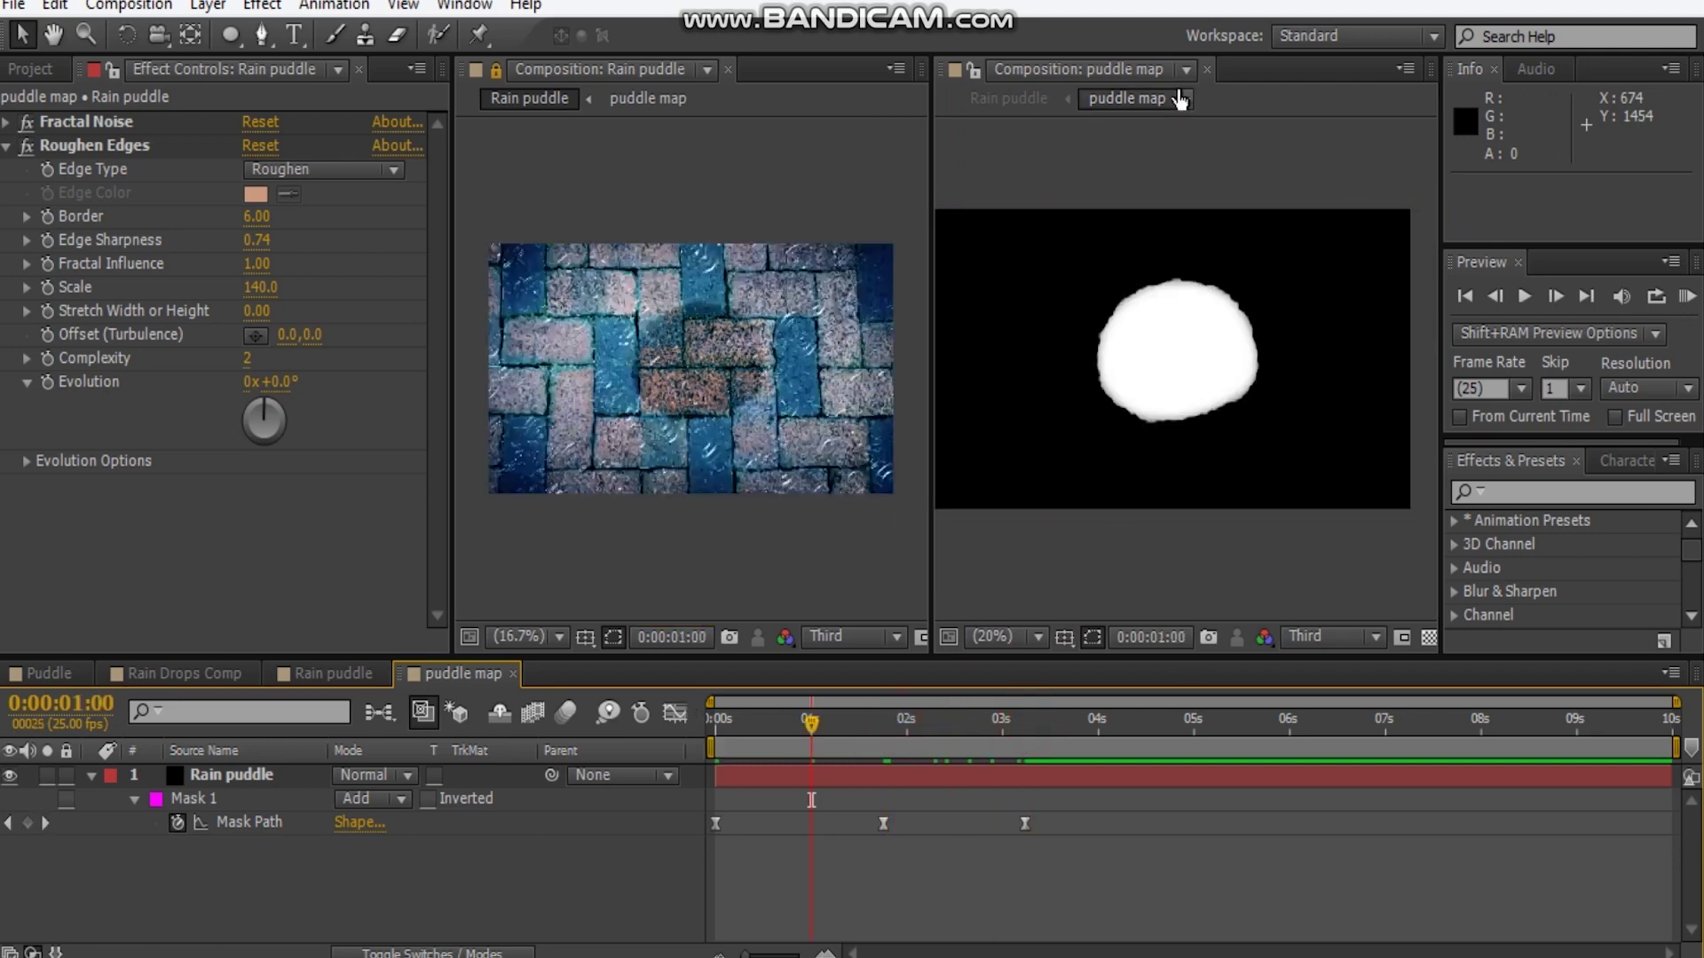
pyautogui.click(1206, 69)
pyautogui.click(798, 238)
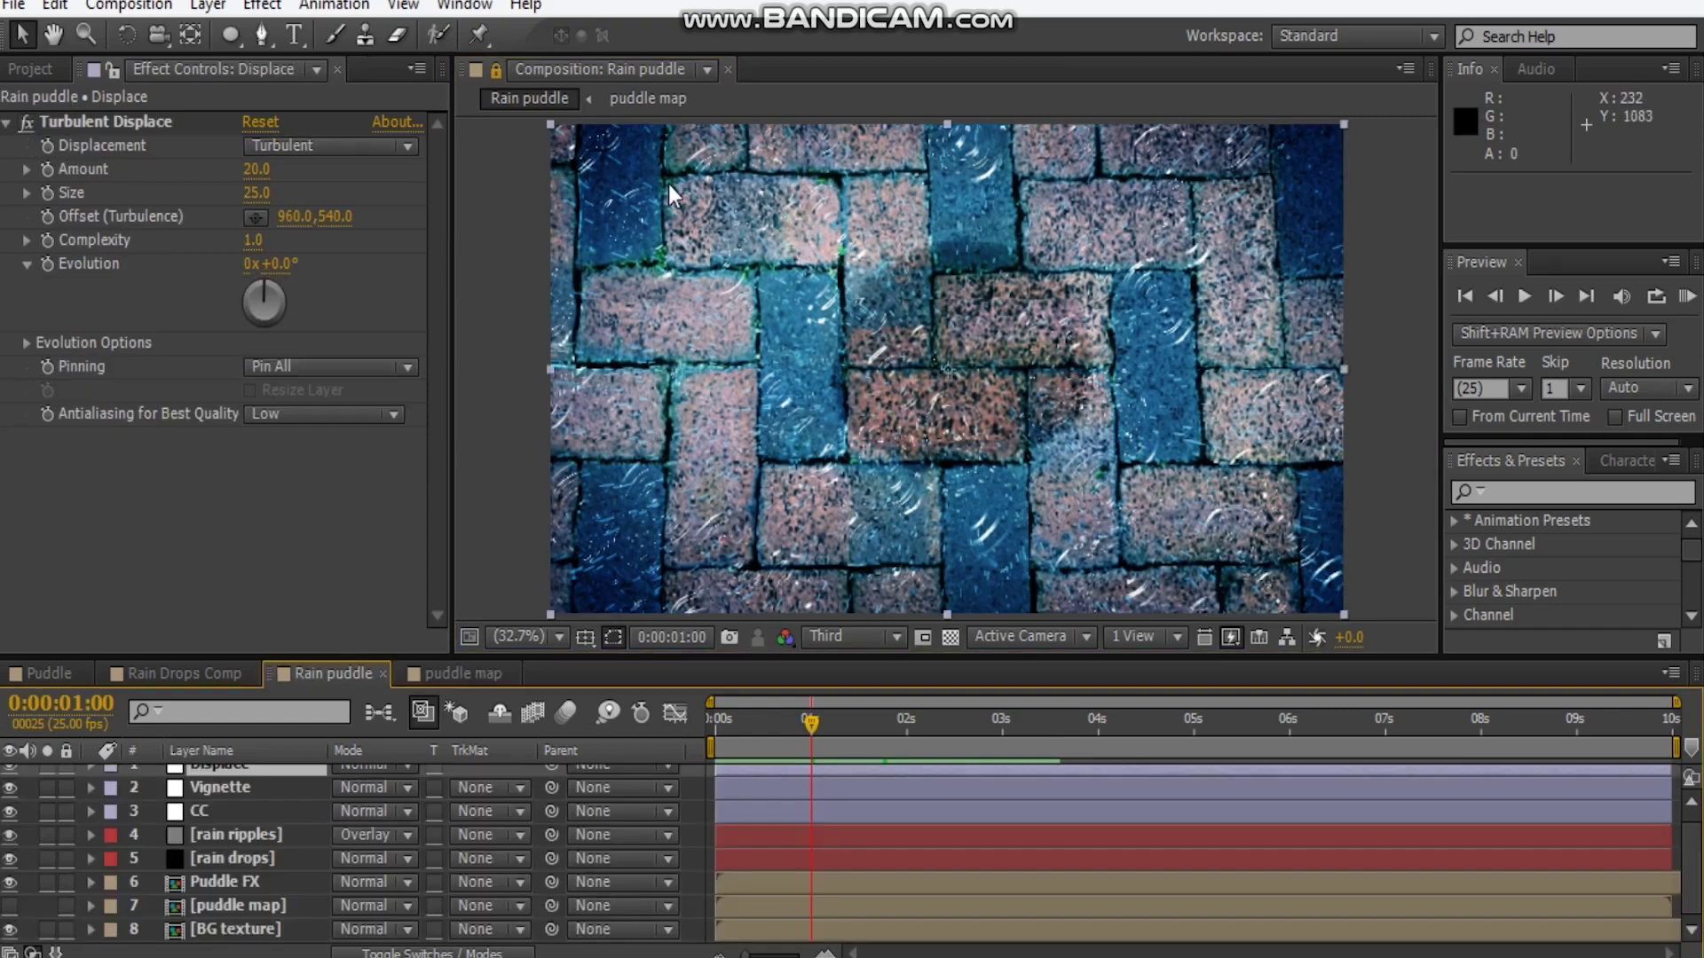
pyautogui.click(498, 71)
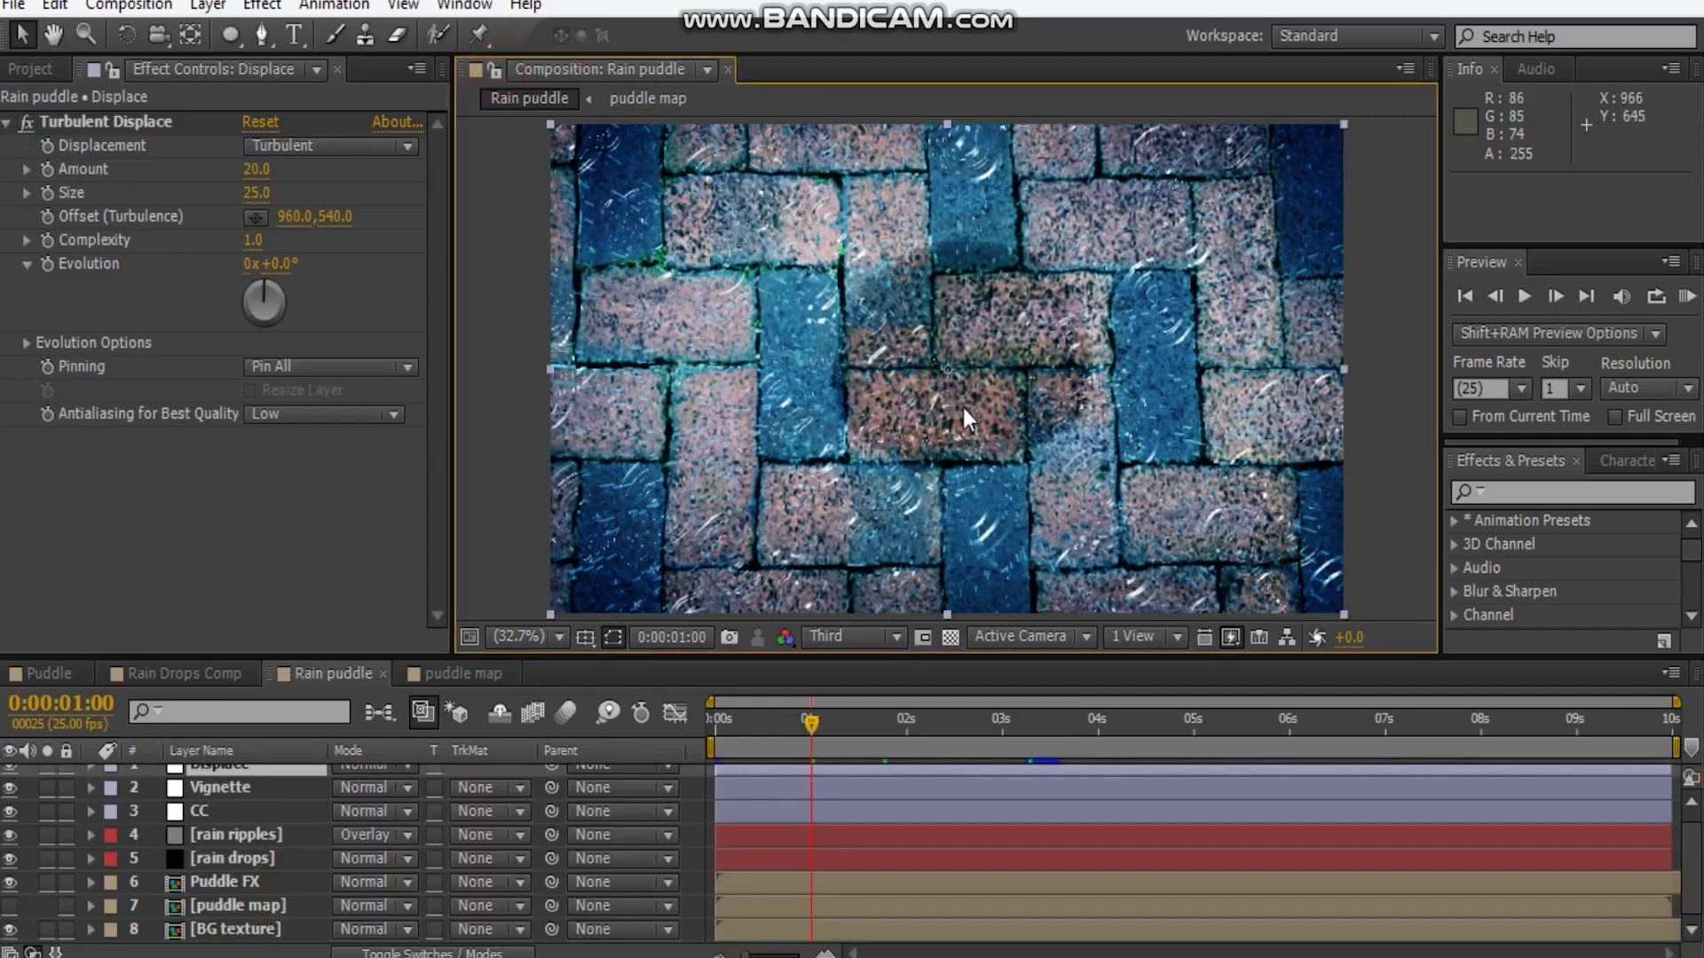
# Return the Rain puddle composition to 0:00:00:01 and activate the Ellipse tool with the rain drops layer selected
pyautogui.moveTo(1053, 383); pyautogui.dragTo(1040, 411)
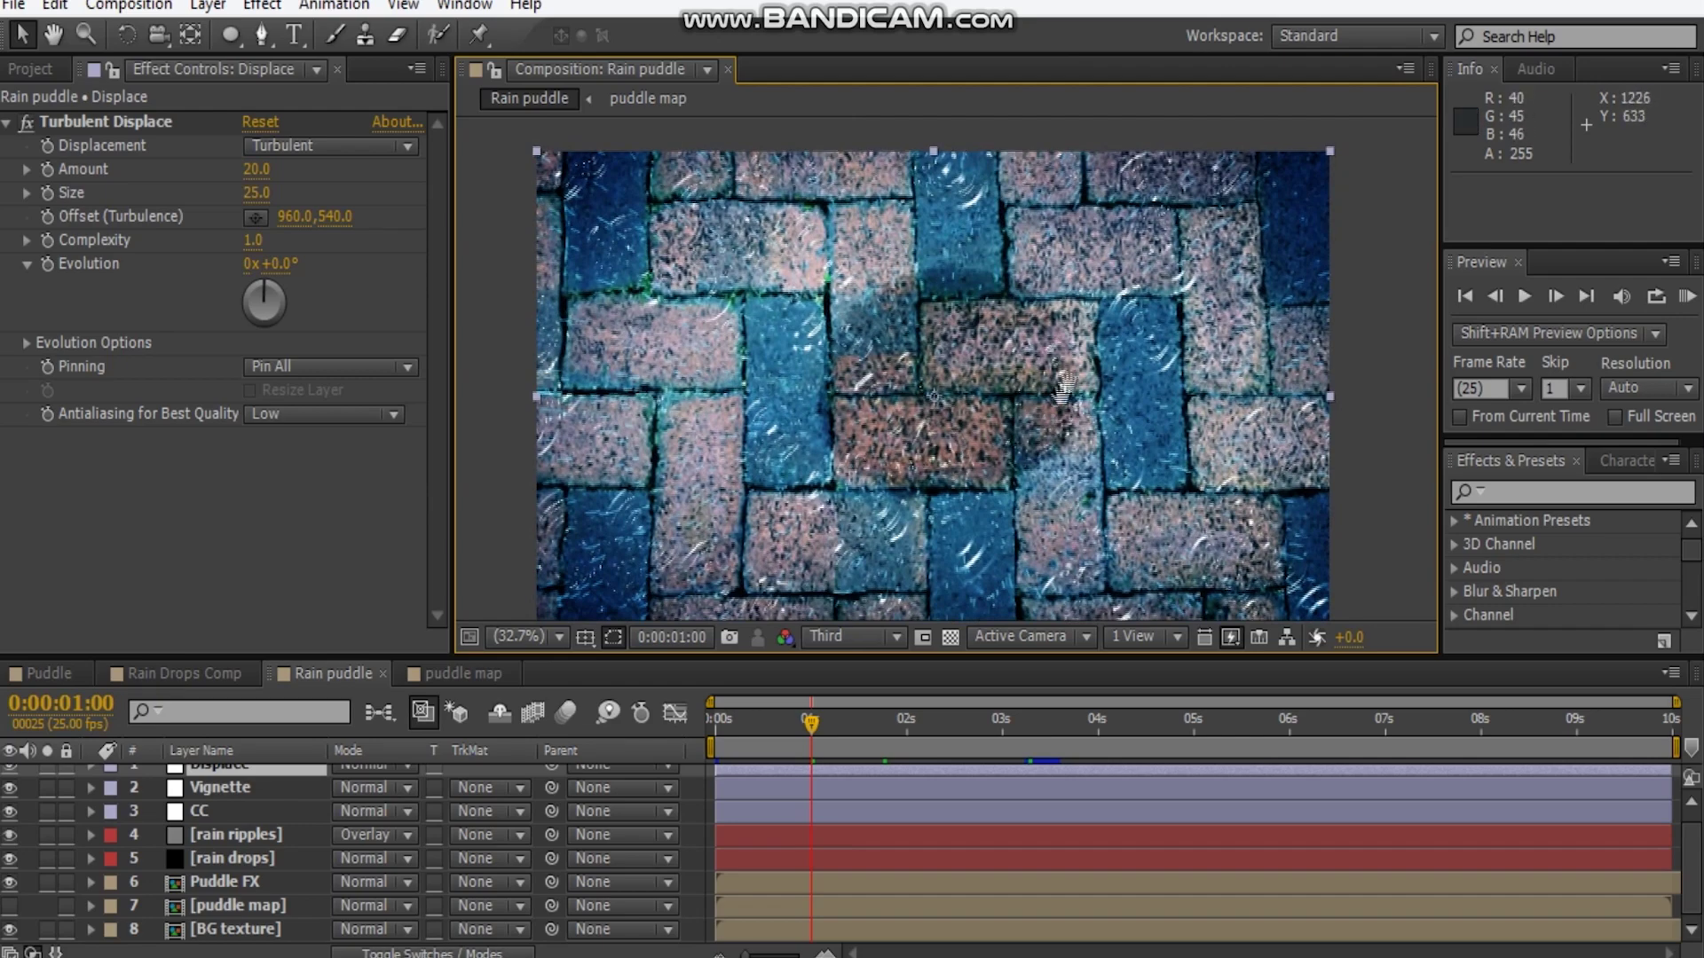
pyautogui.moveTo(1060, 395); pyautogui.dragTo(1085, 339)
pyautogui.click(226, 862)
pyautogui.click(250, 880)
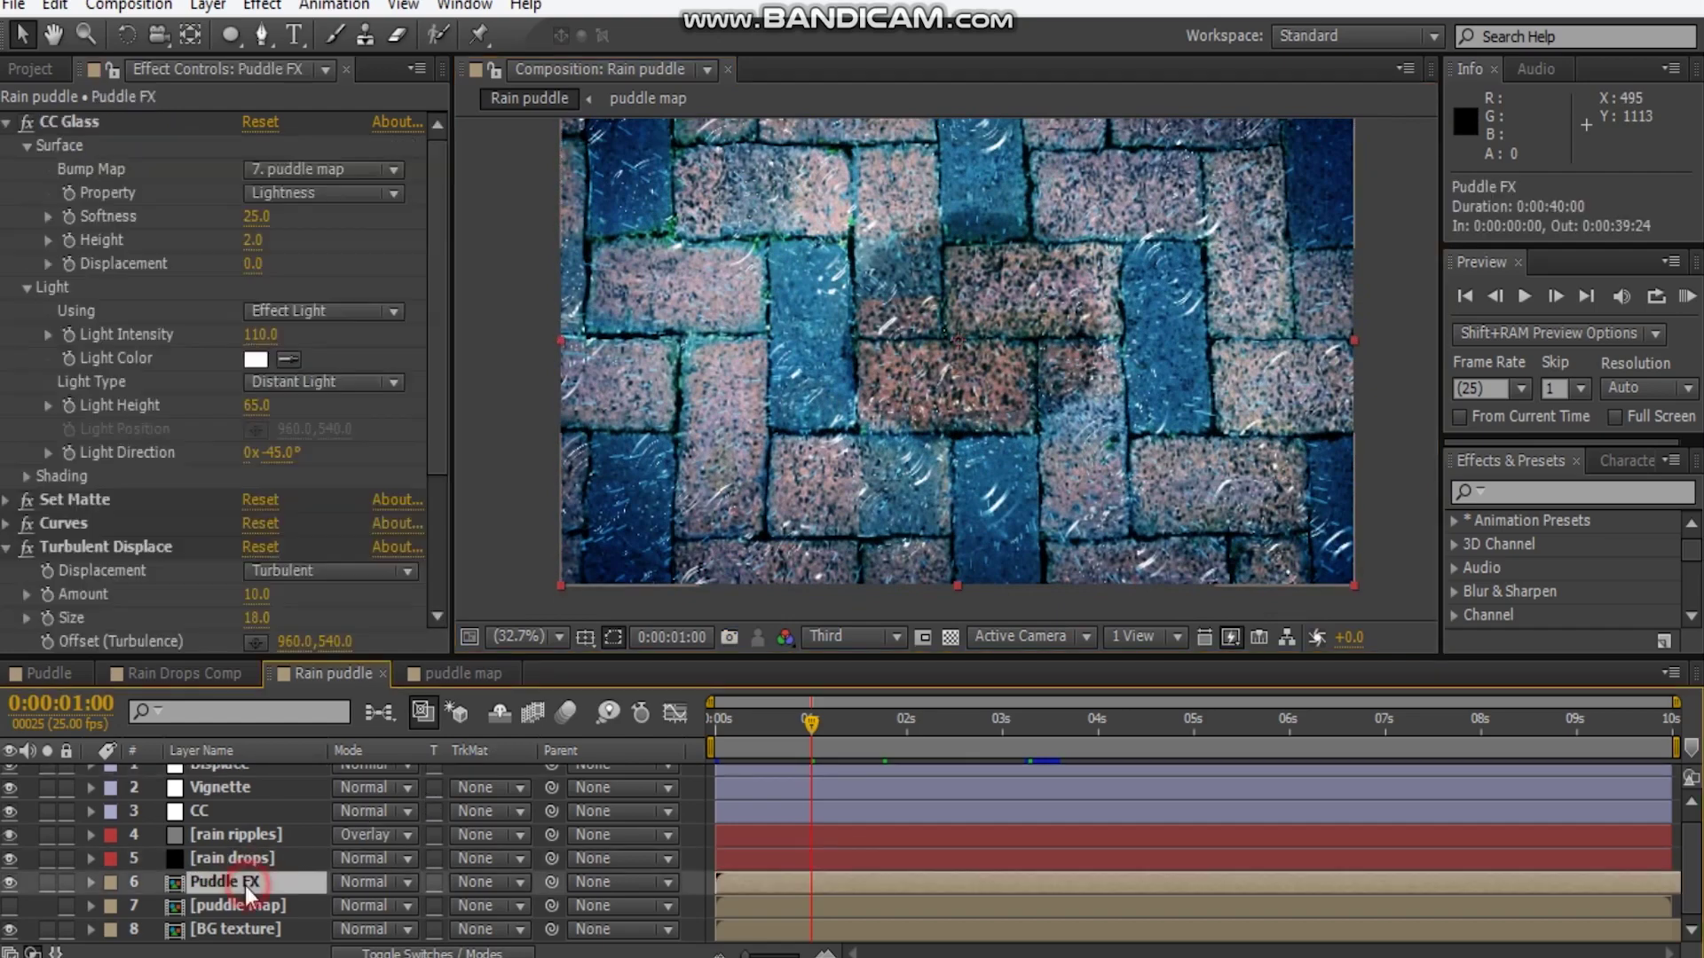
pyautogui.click(246, 868)
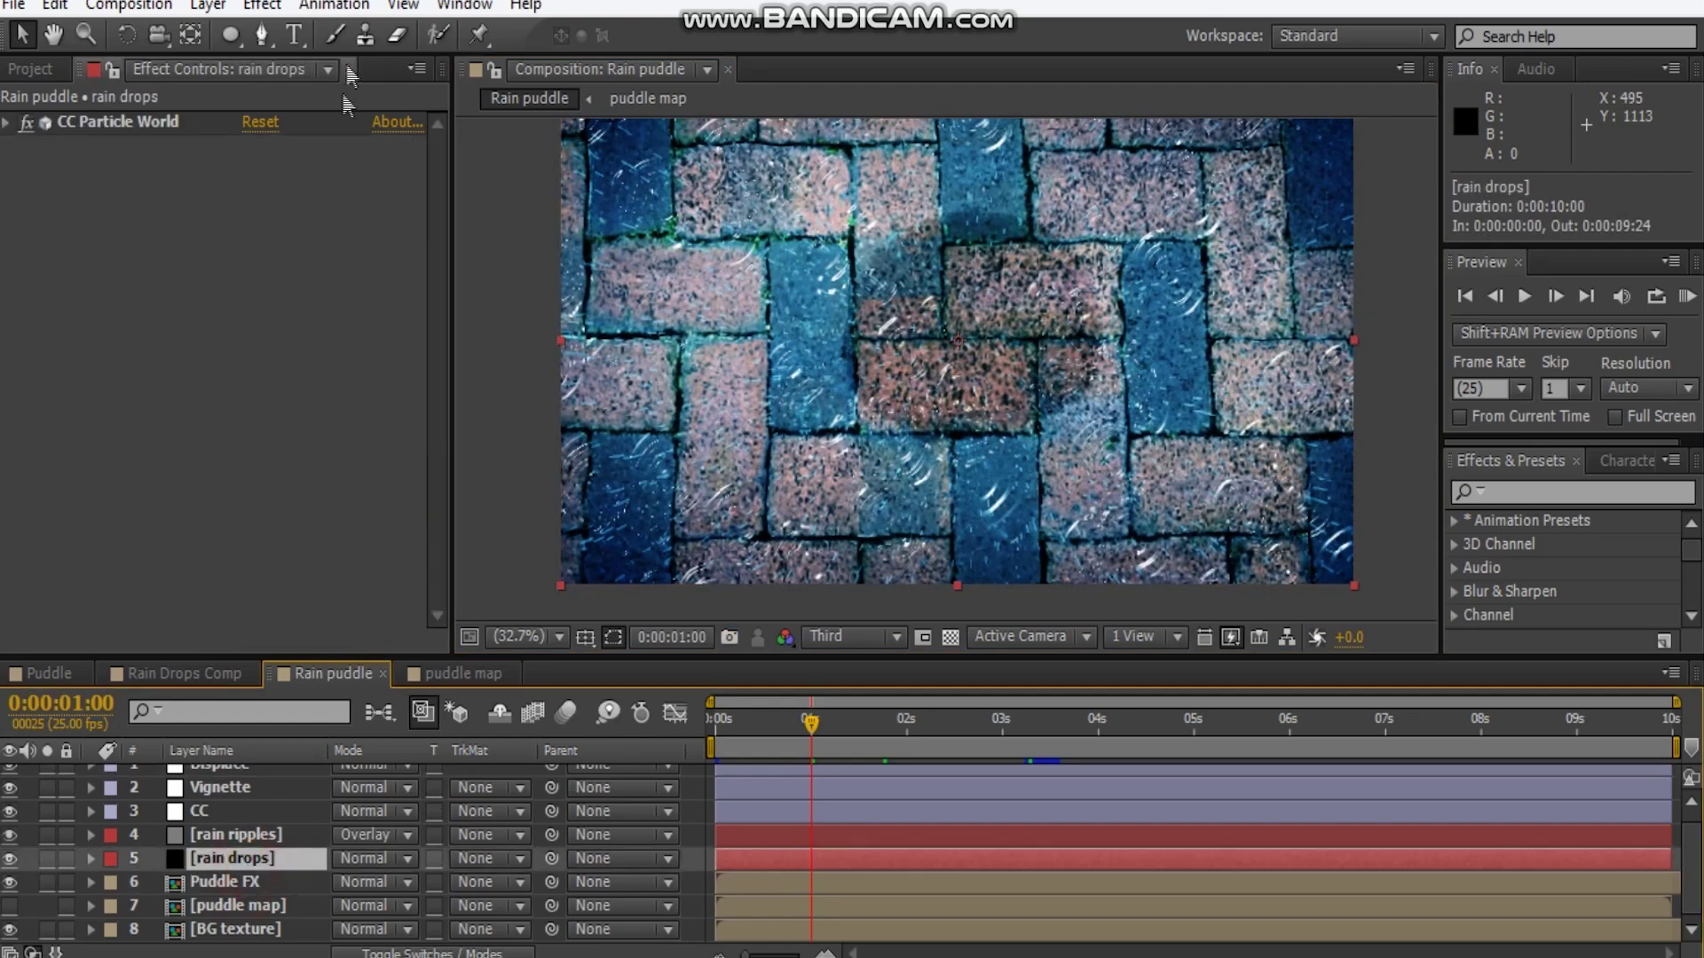
pyautogui.moveTo(733, 748); pyautogui.dragTo(721, 731)
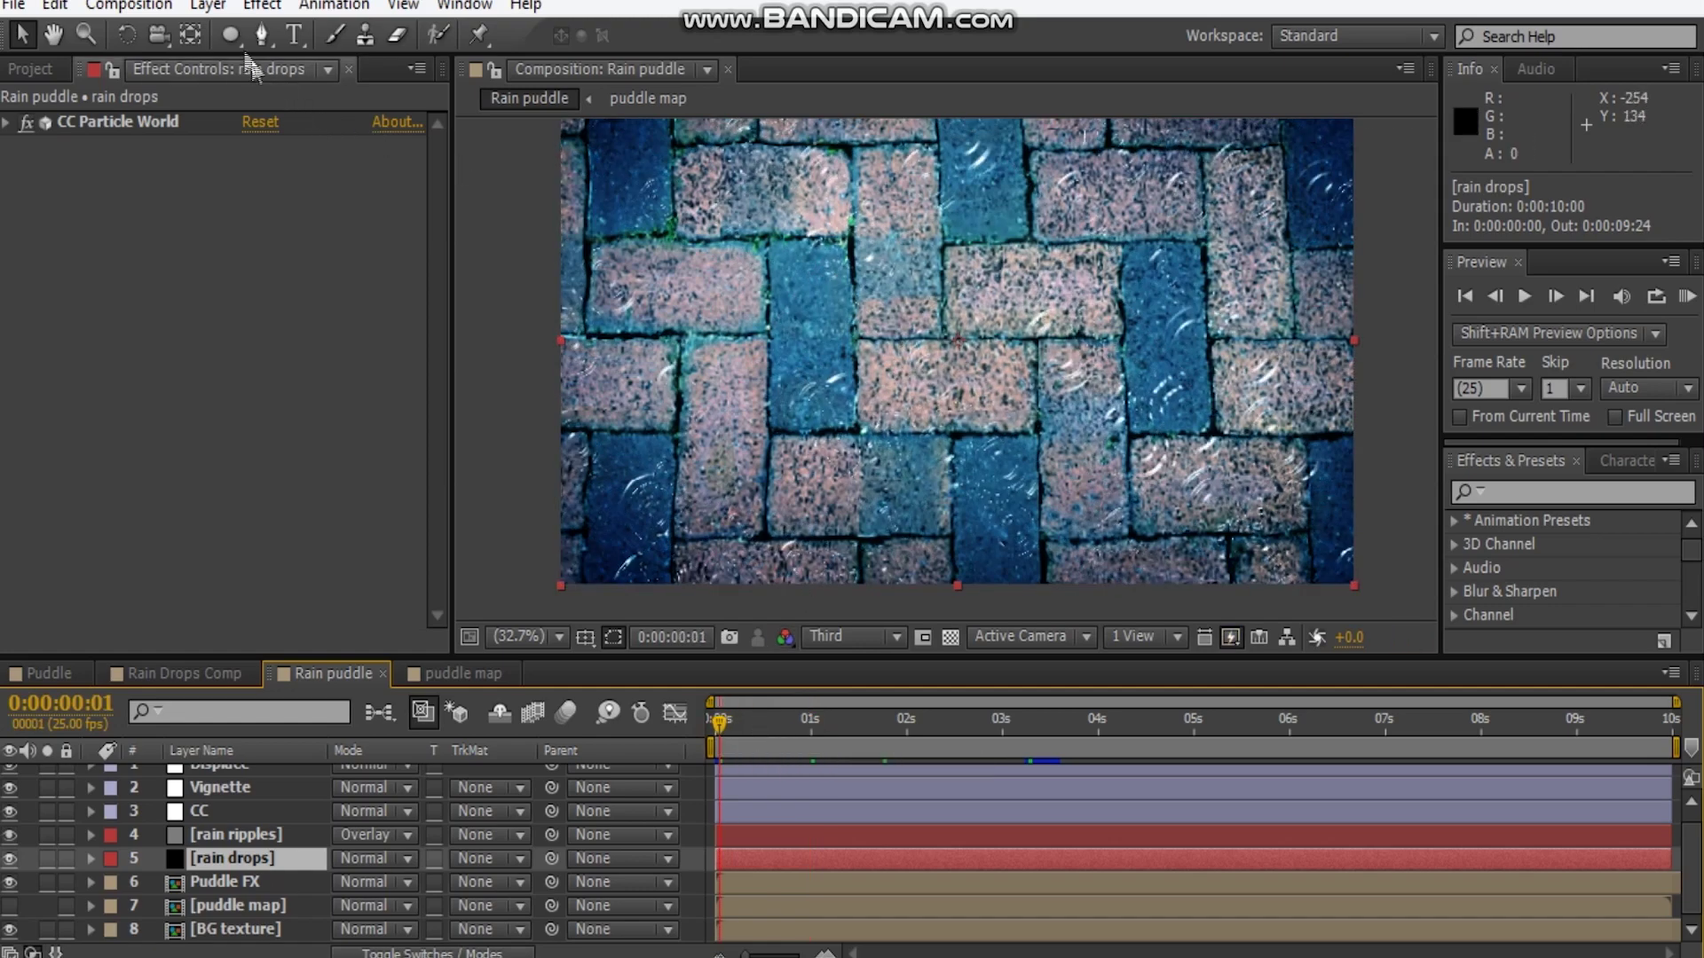
pyautogui.moveTo(236, 37); pyautogui.dragTo(355, 93)
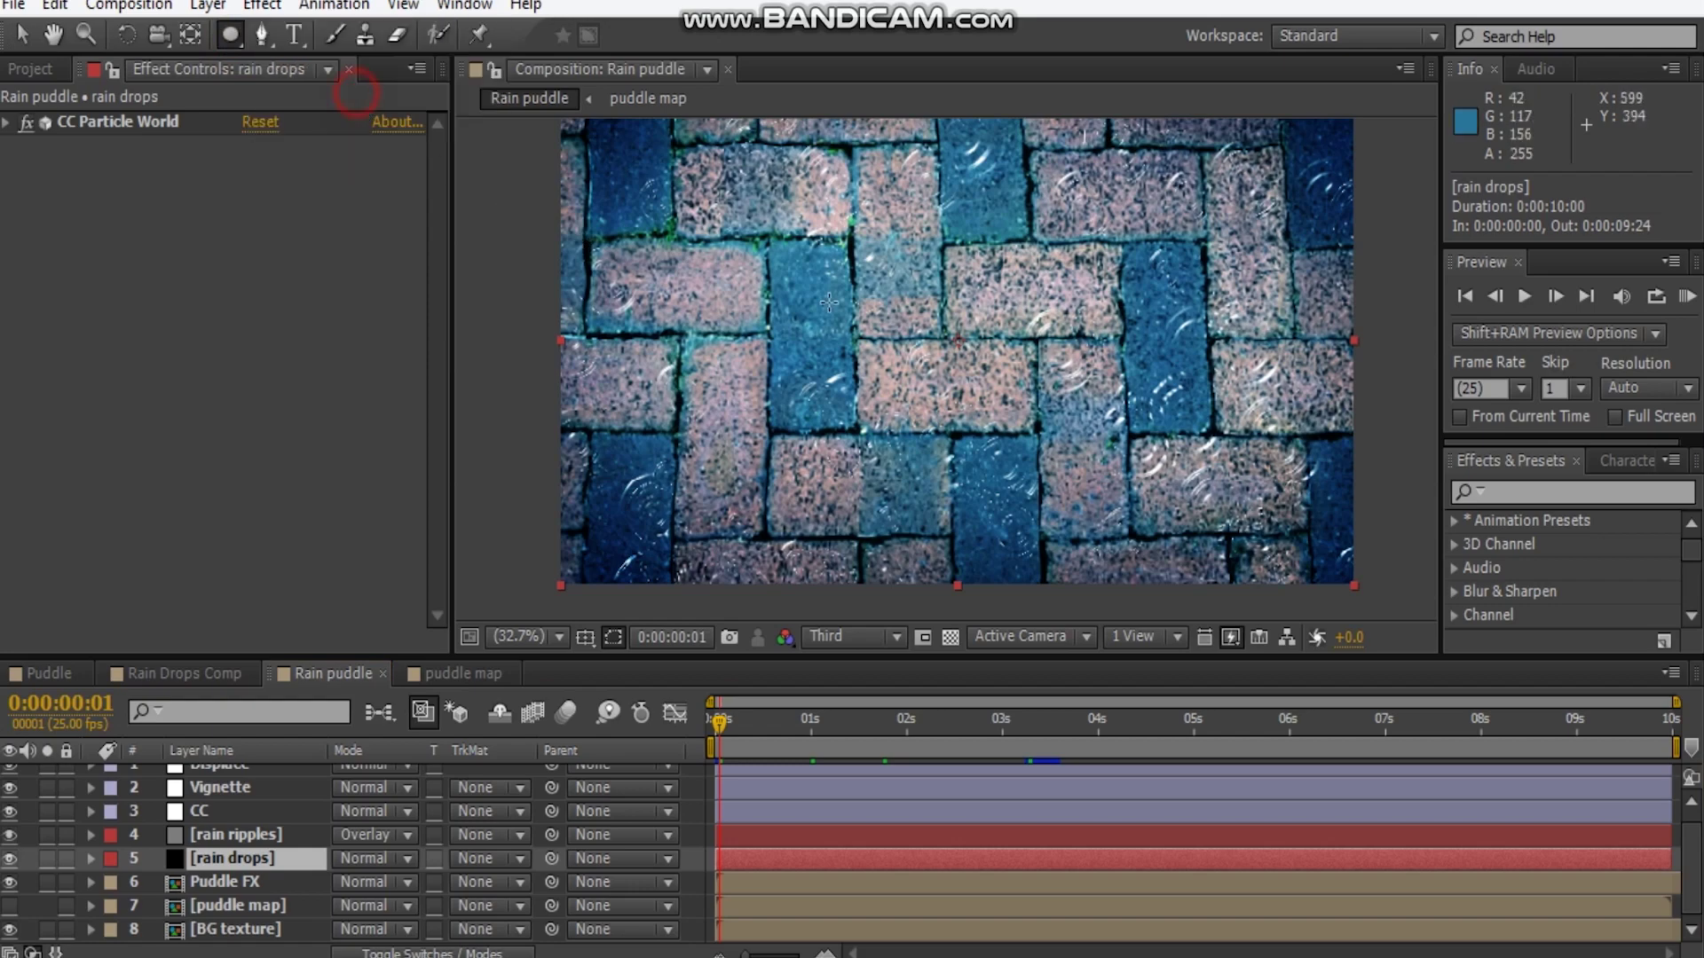
pyautogui.press('/')
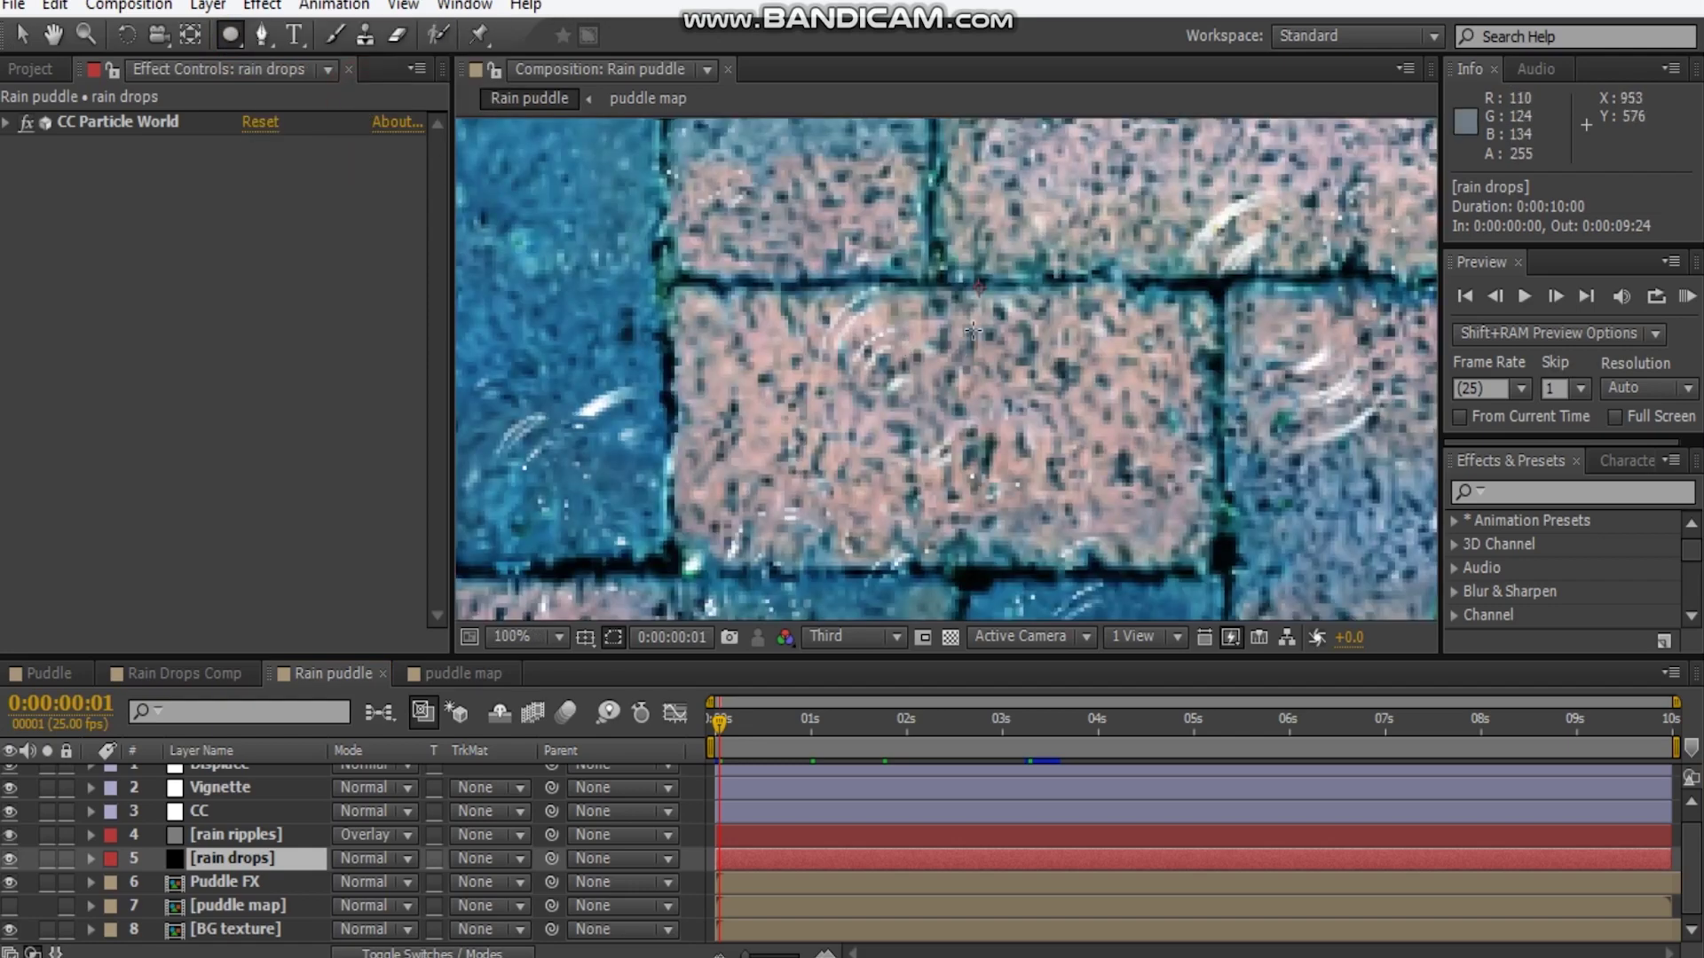
pyautogui.moveTo(971, 281); pyautogui.dragTo(989, 296)
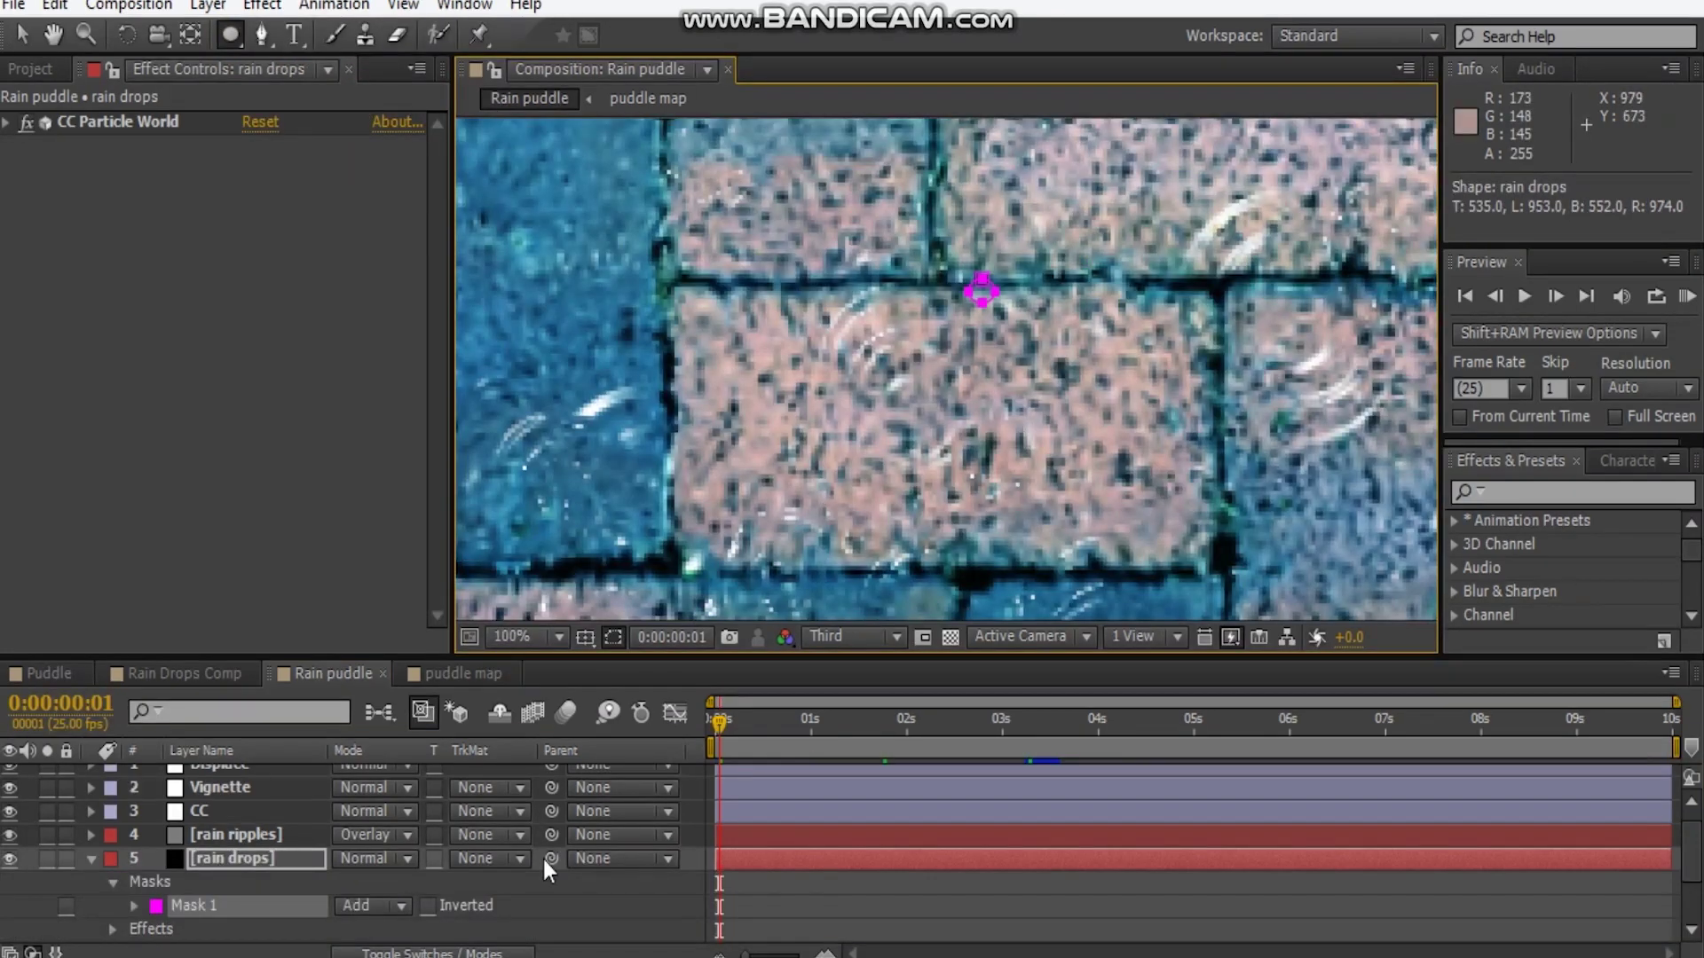
pyautogui.press(',')
pyautogui.press(',')
pyautogui.hotkey('ctrl', 'z')
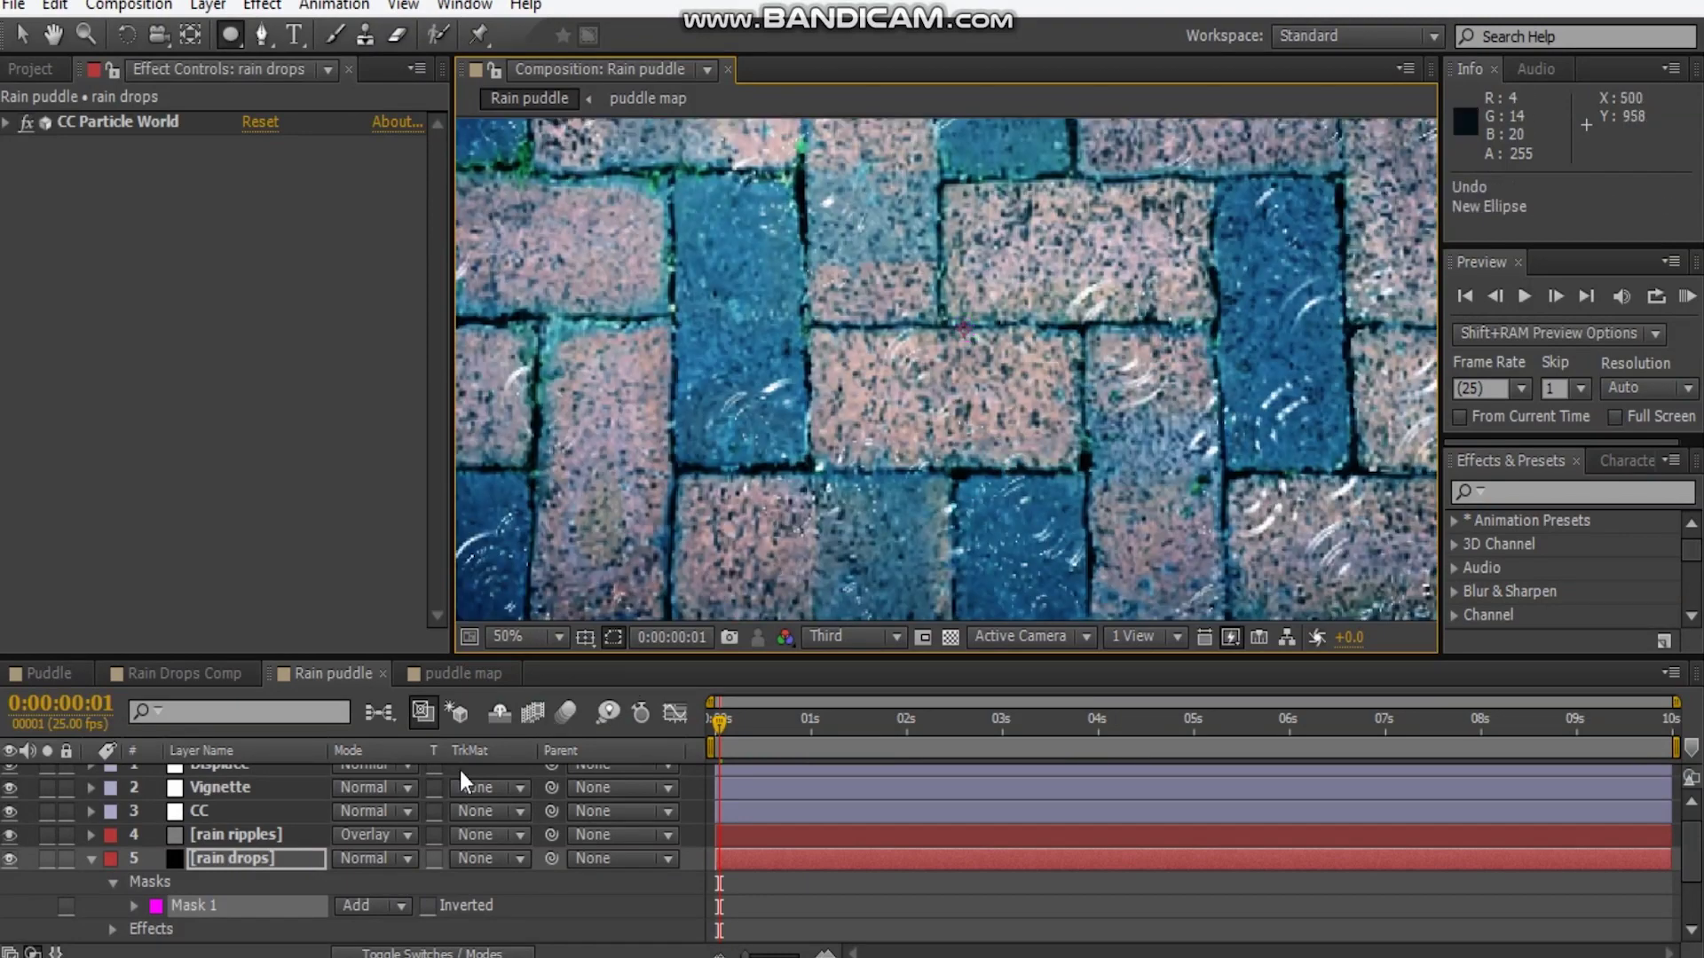
# Mask the rain ripples layer with a small ellipse about 44 by 38 px at the frame's centre, and collapse the layer's properties
pyautogui.click(235, 834)
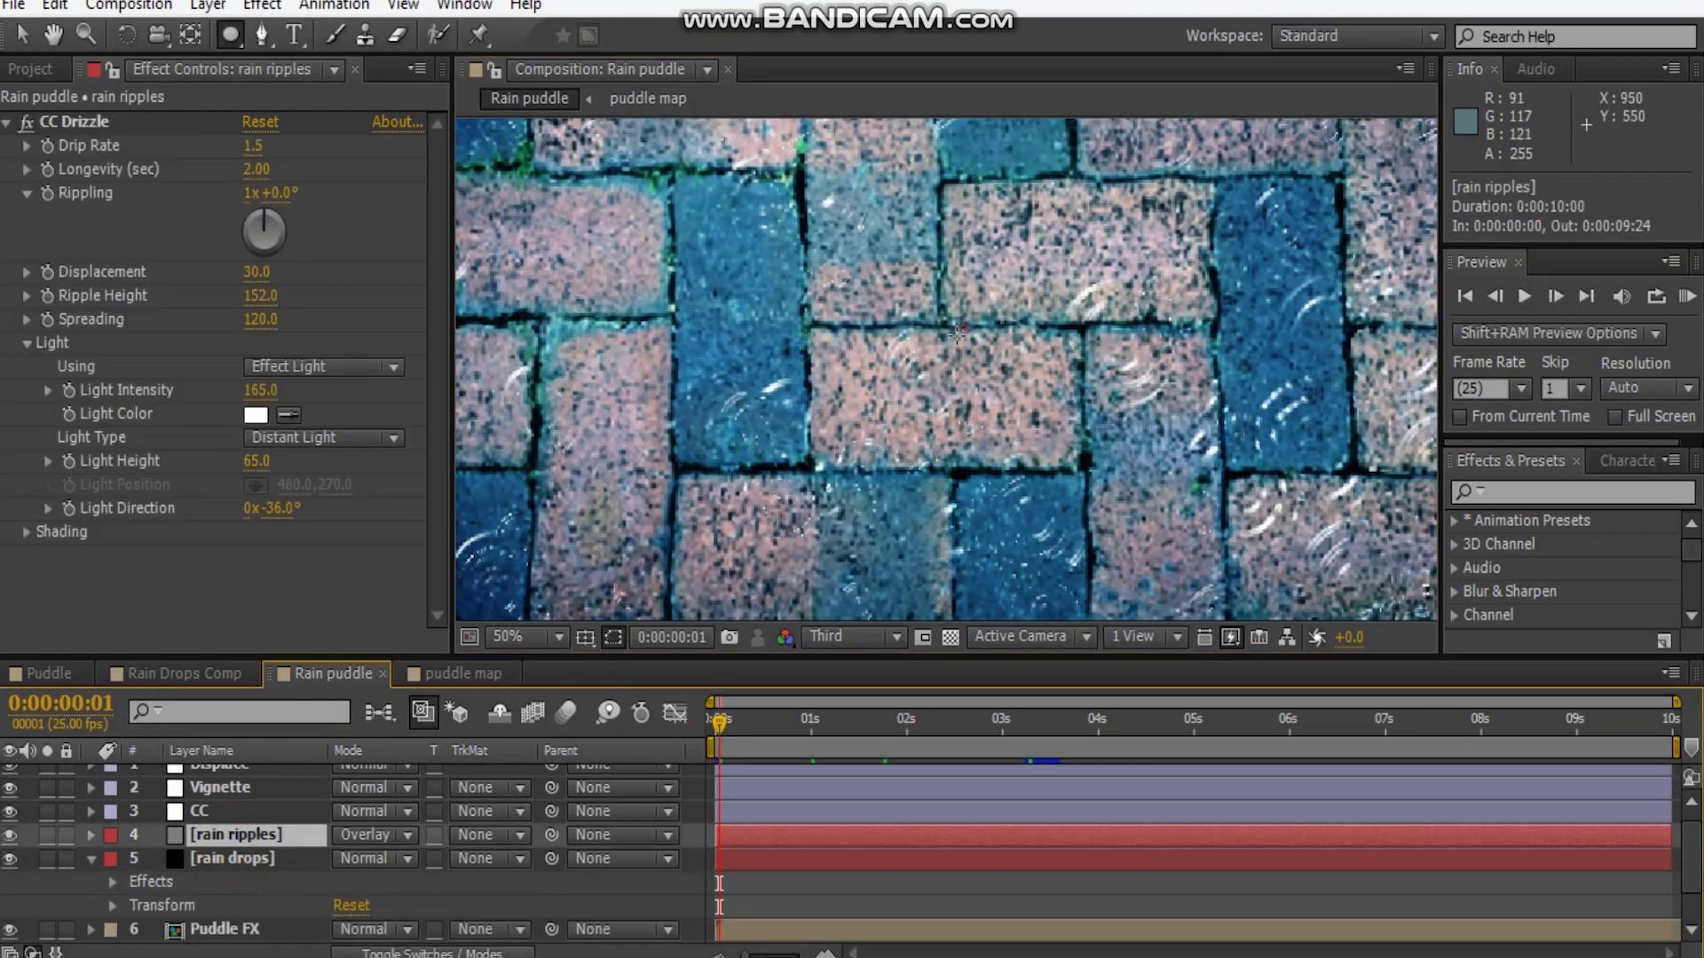
pyautogui.moveTo(956, 323); pyautogui.dragTo(984, 348)
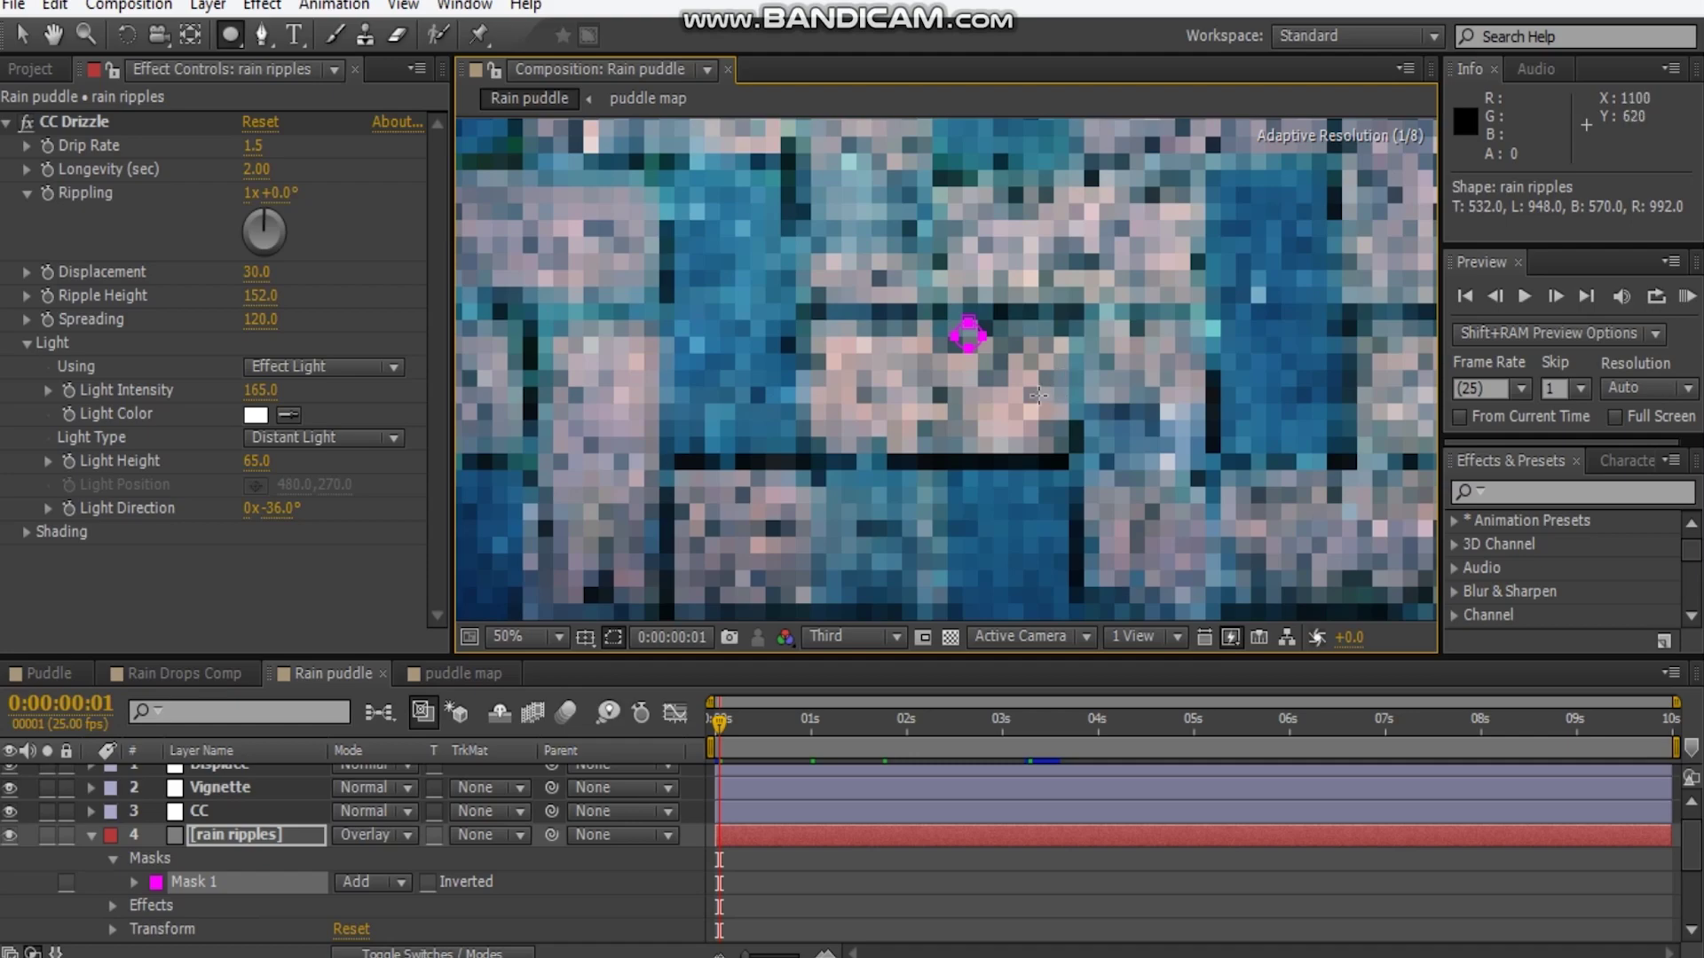
pyautogui.click(91, 834)
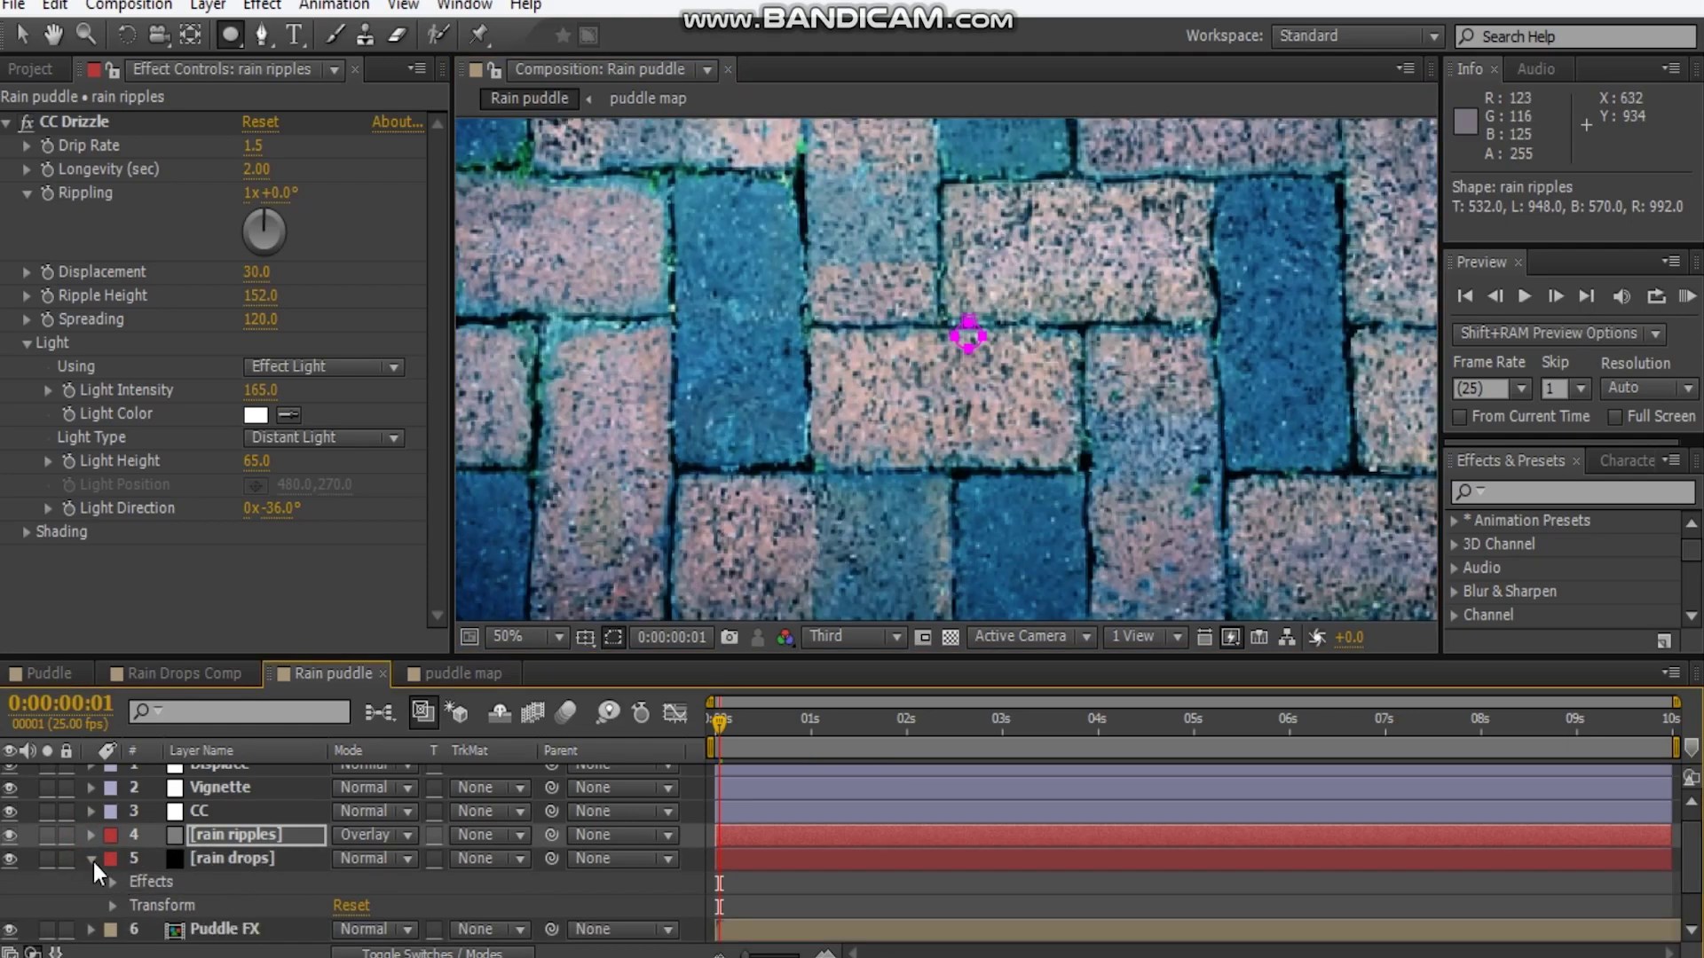
pyautogui.click(239, 834)
pyautogui.press(',')
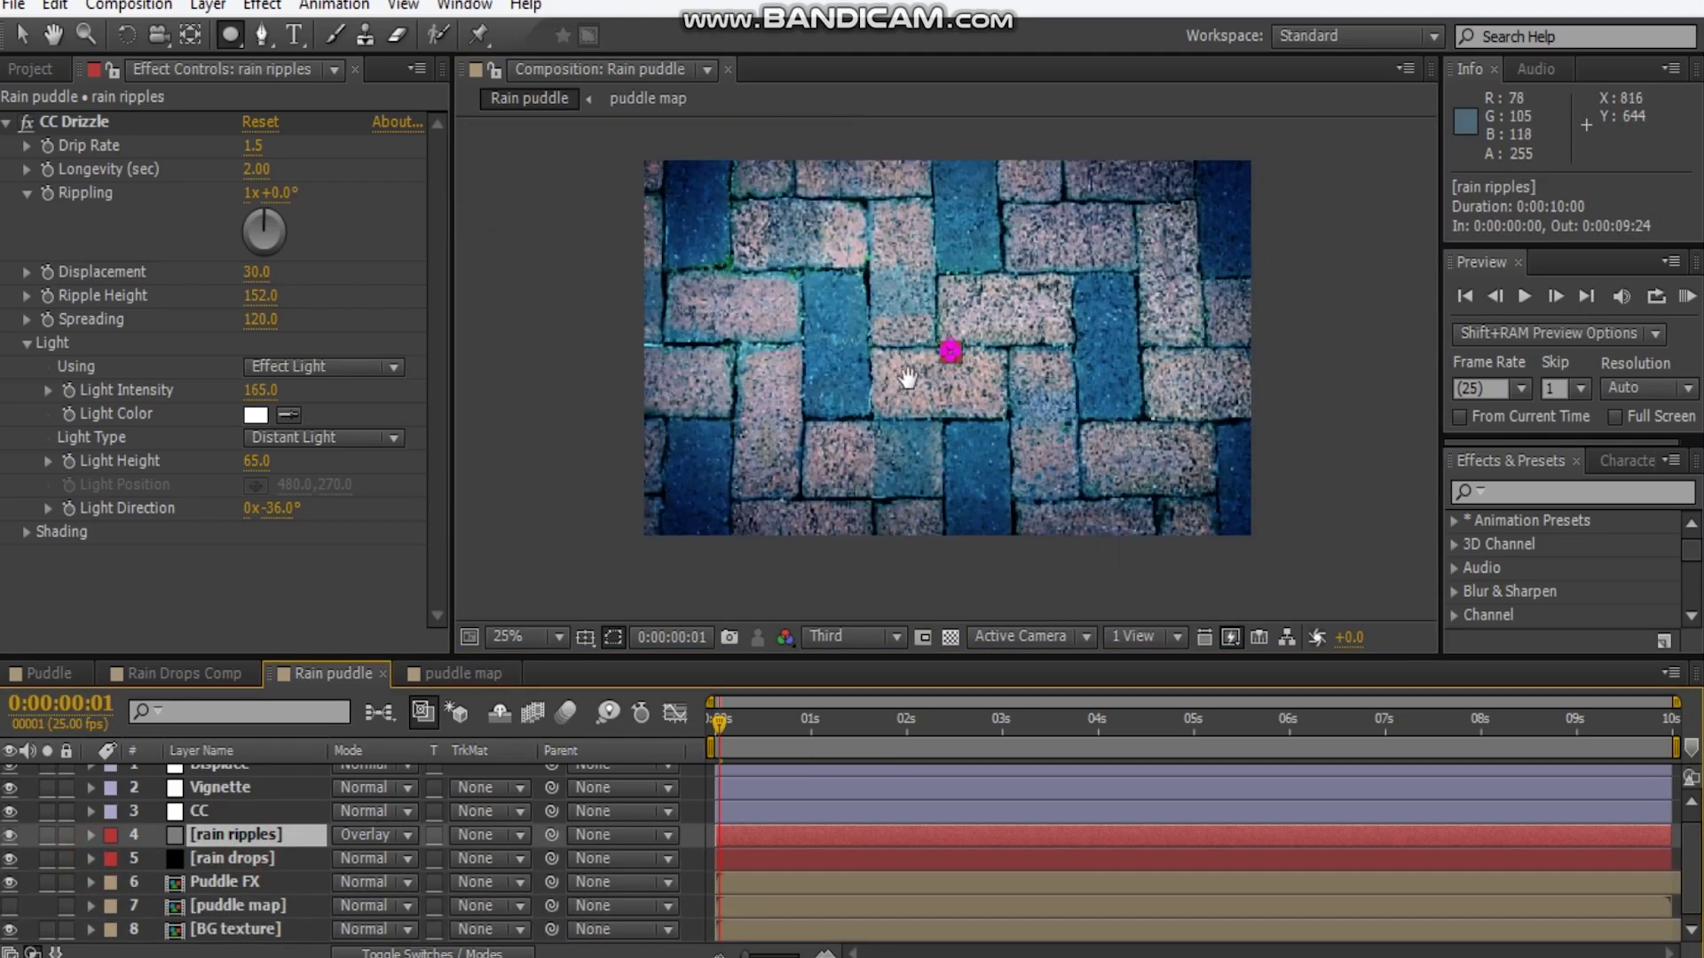
# Keyframe the rain ripples mask path at 0:00:00:00 and select the whole mask with the playhead at 0:00:00:24
pyautogui.moveTo(723, 726); pyautogui.dragTo(807, 720)
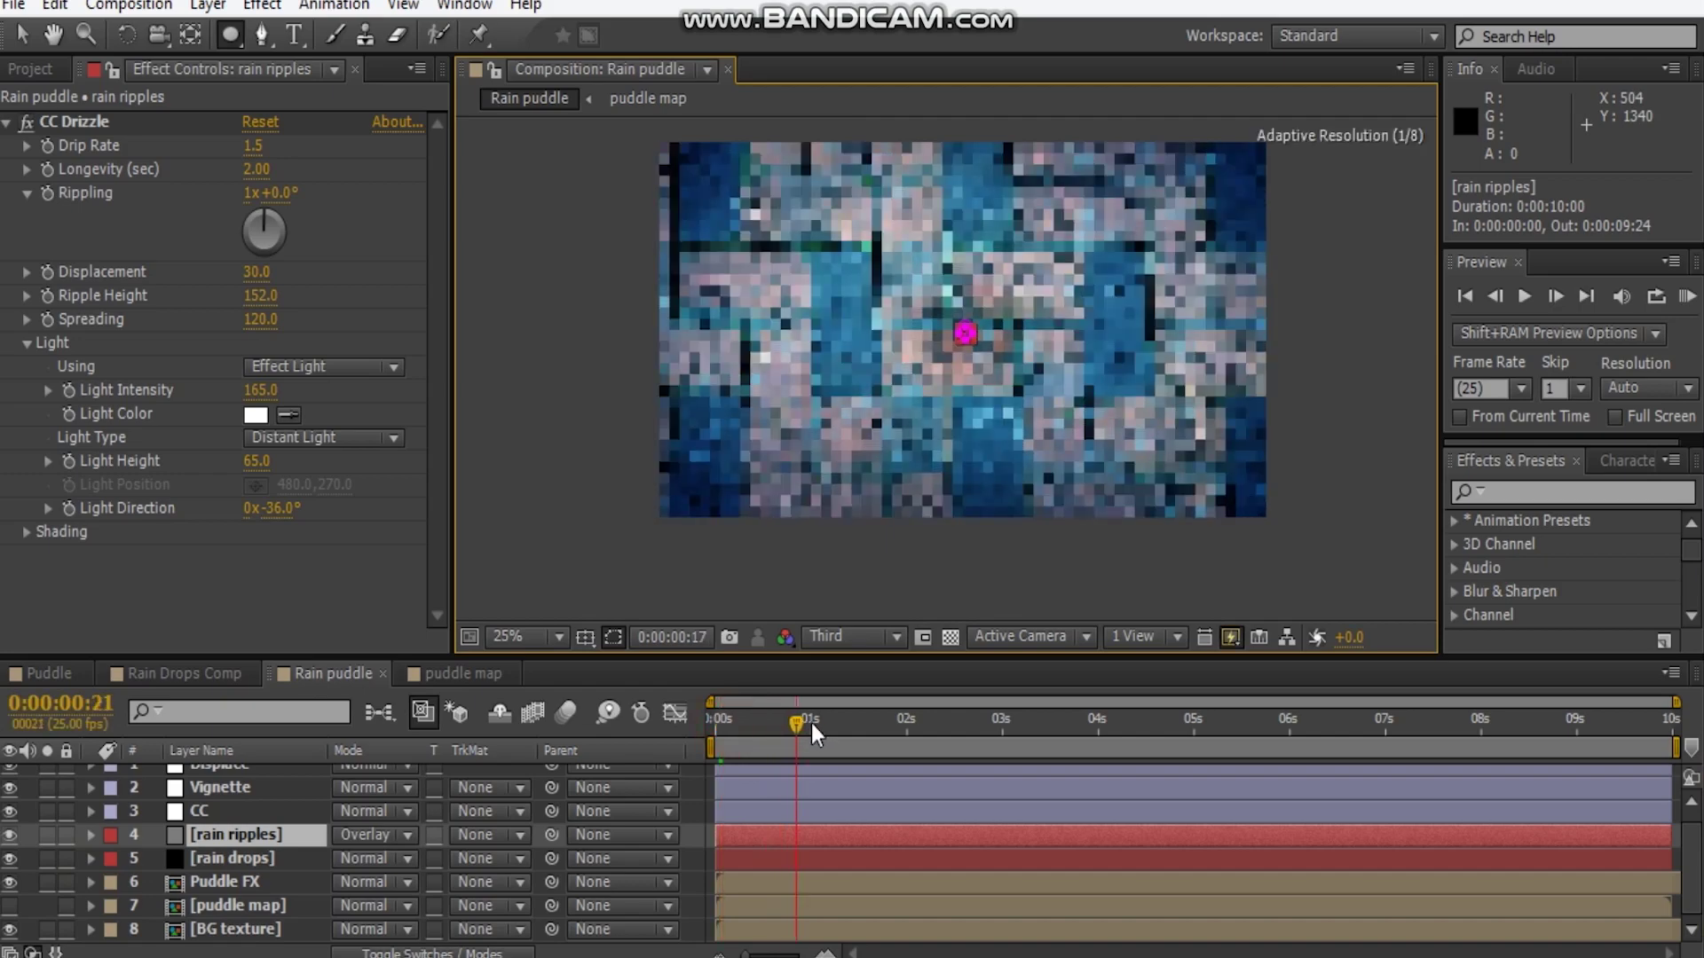
pyautogui.scroll(4, 971, 334)
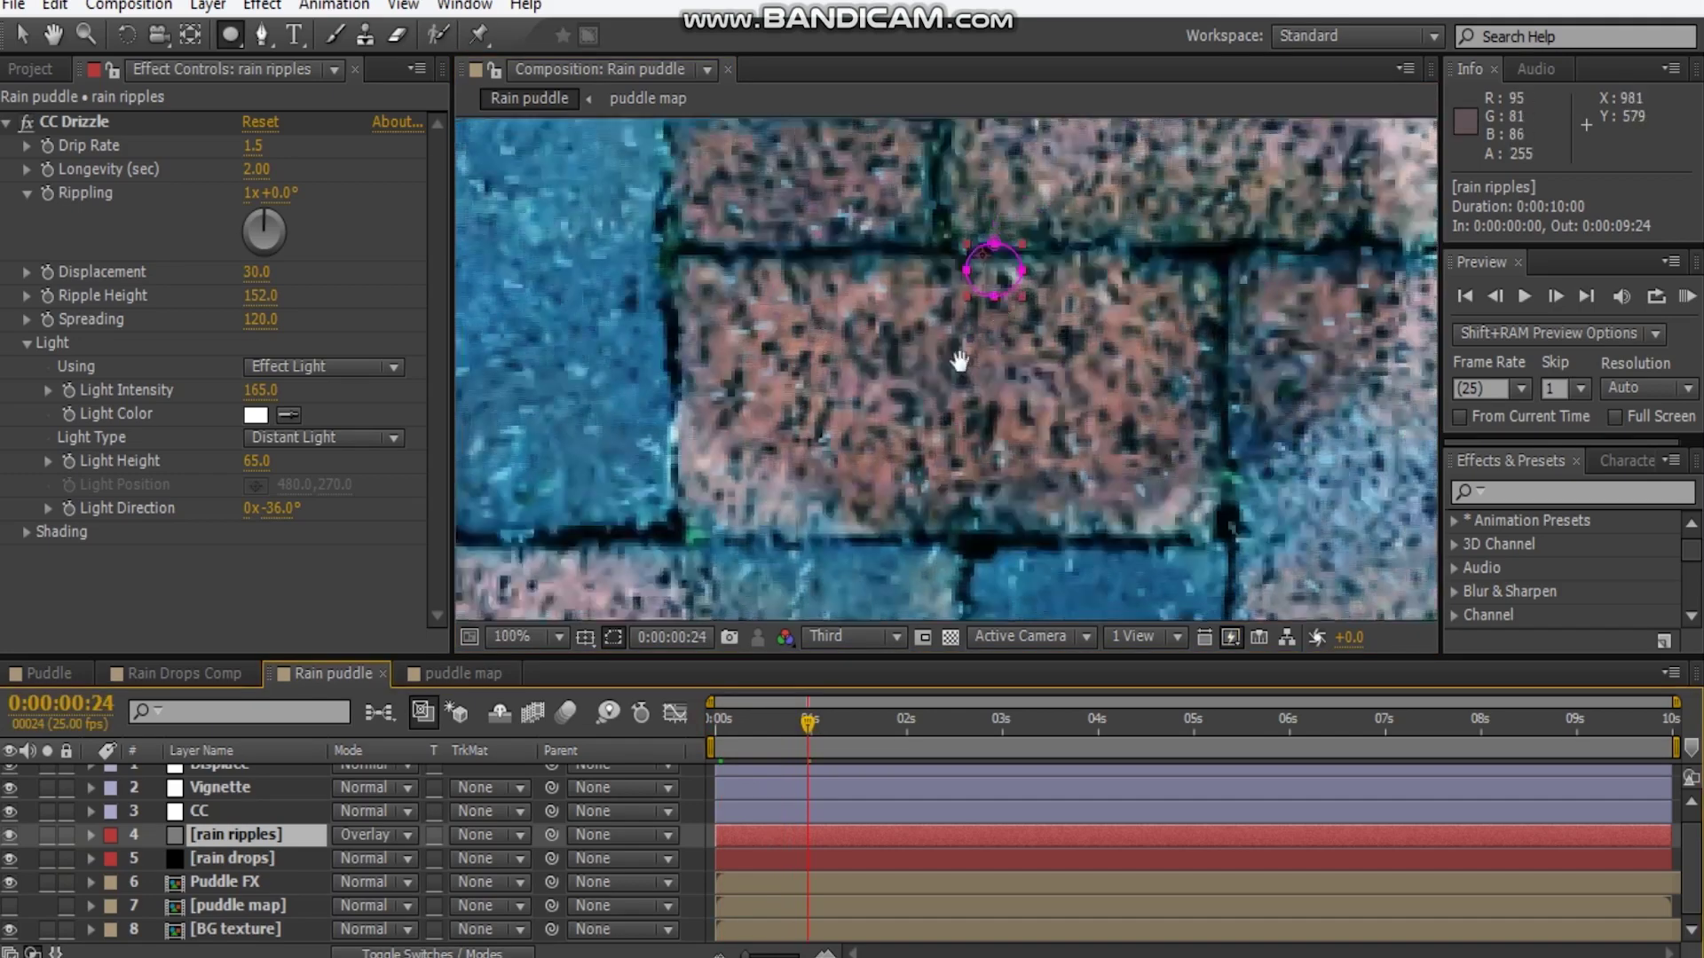
pyautogui.moveTo(946, 357); pyautogui.dragTo(948, 357)
pyautogui.press('v')
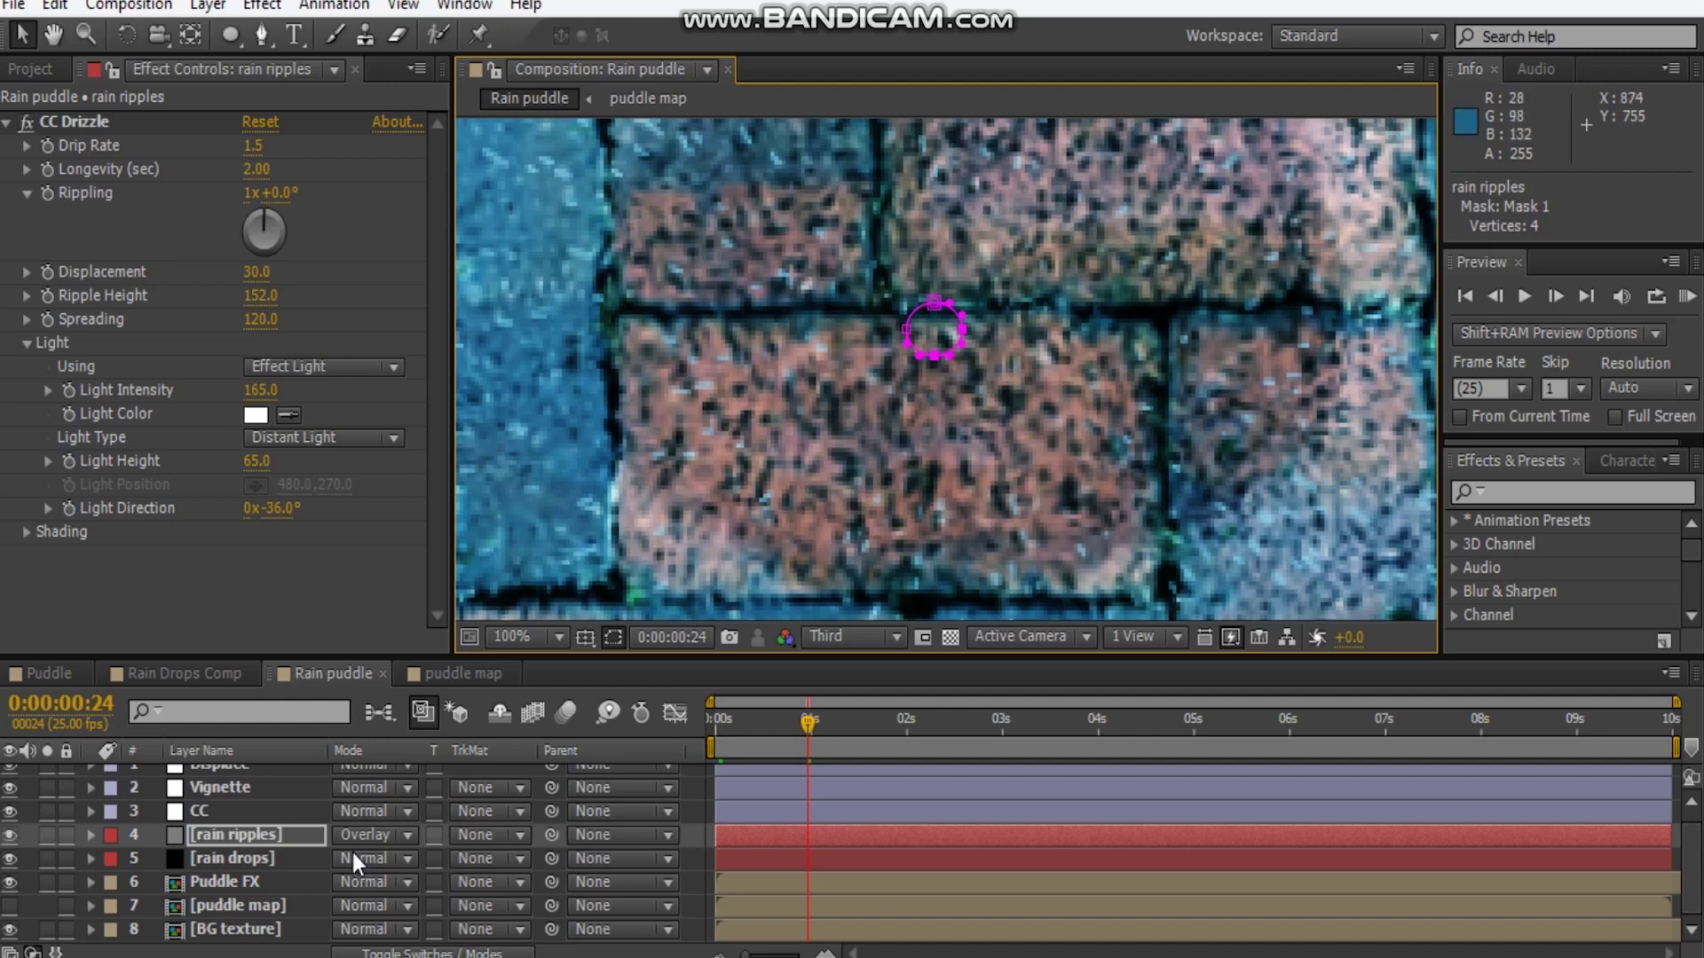
pyautogui.press('m')
pyautogui.click(177, 882)
pyautogui.moveTo(807, 885); pyautogui.dragTo(728, 886)
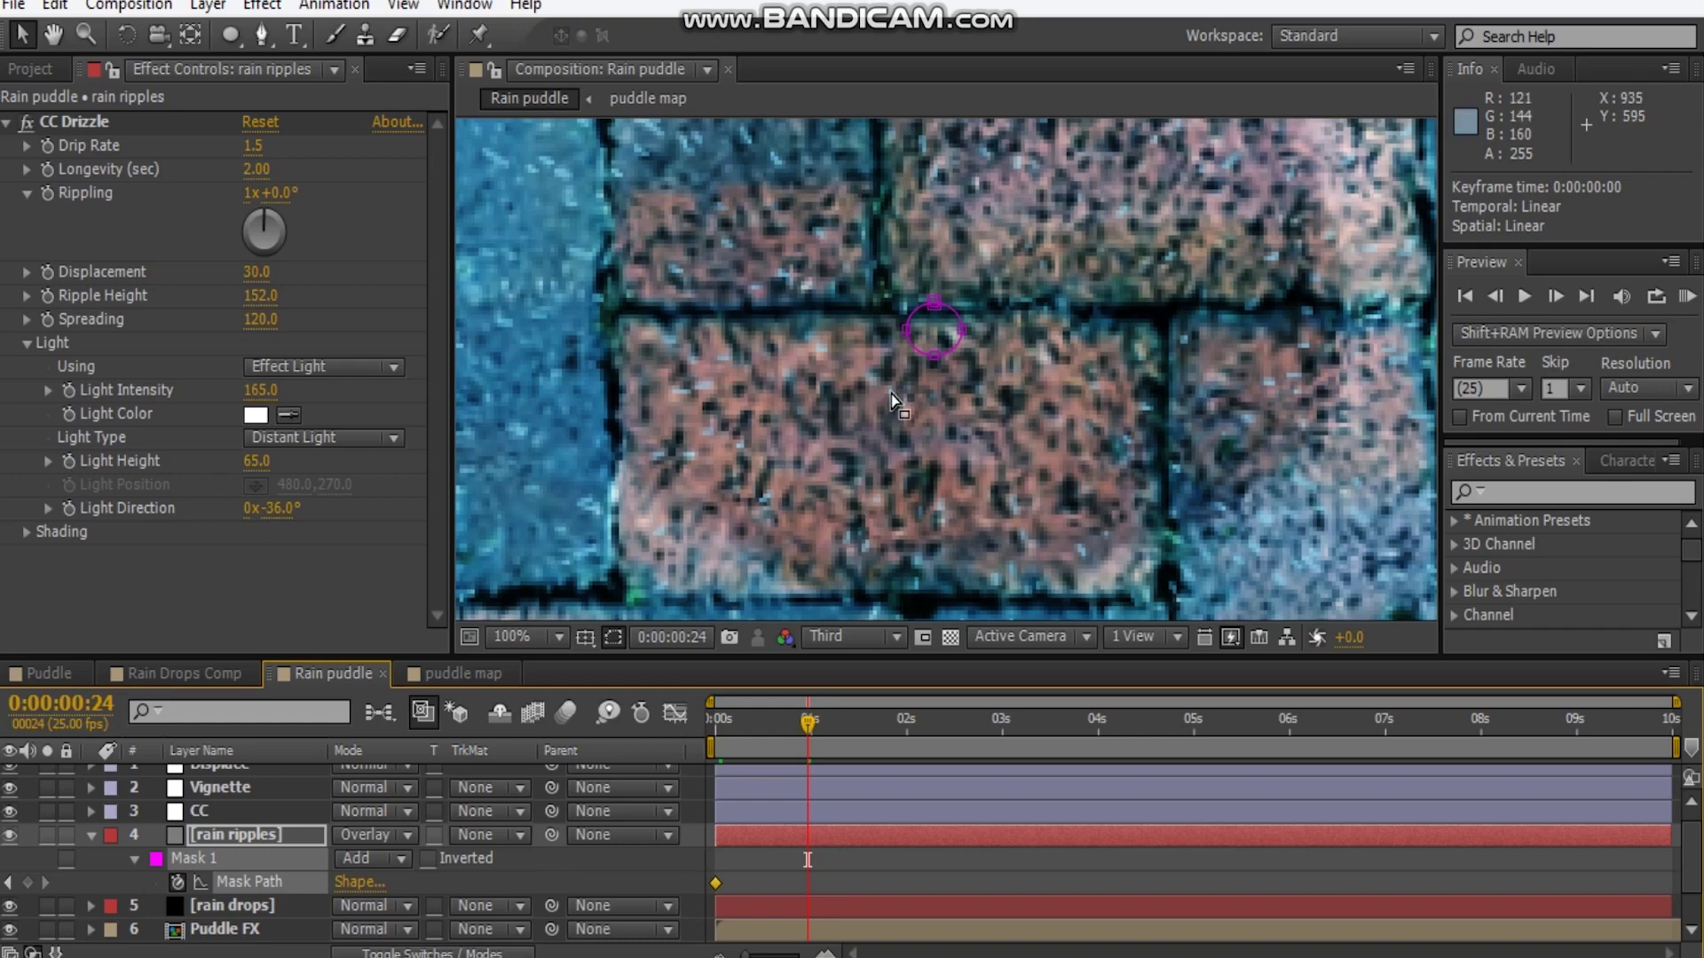
pyautogui.click(964, 364)
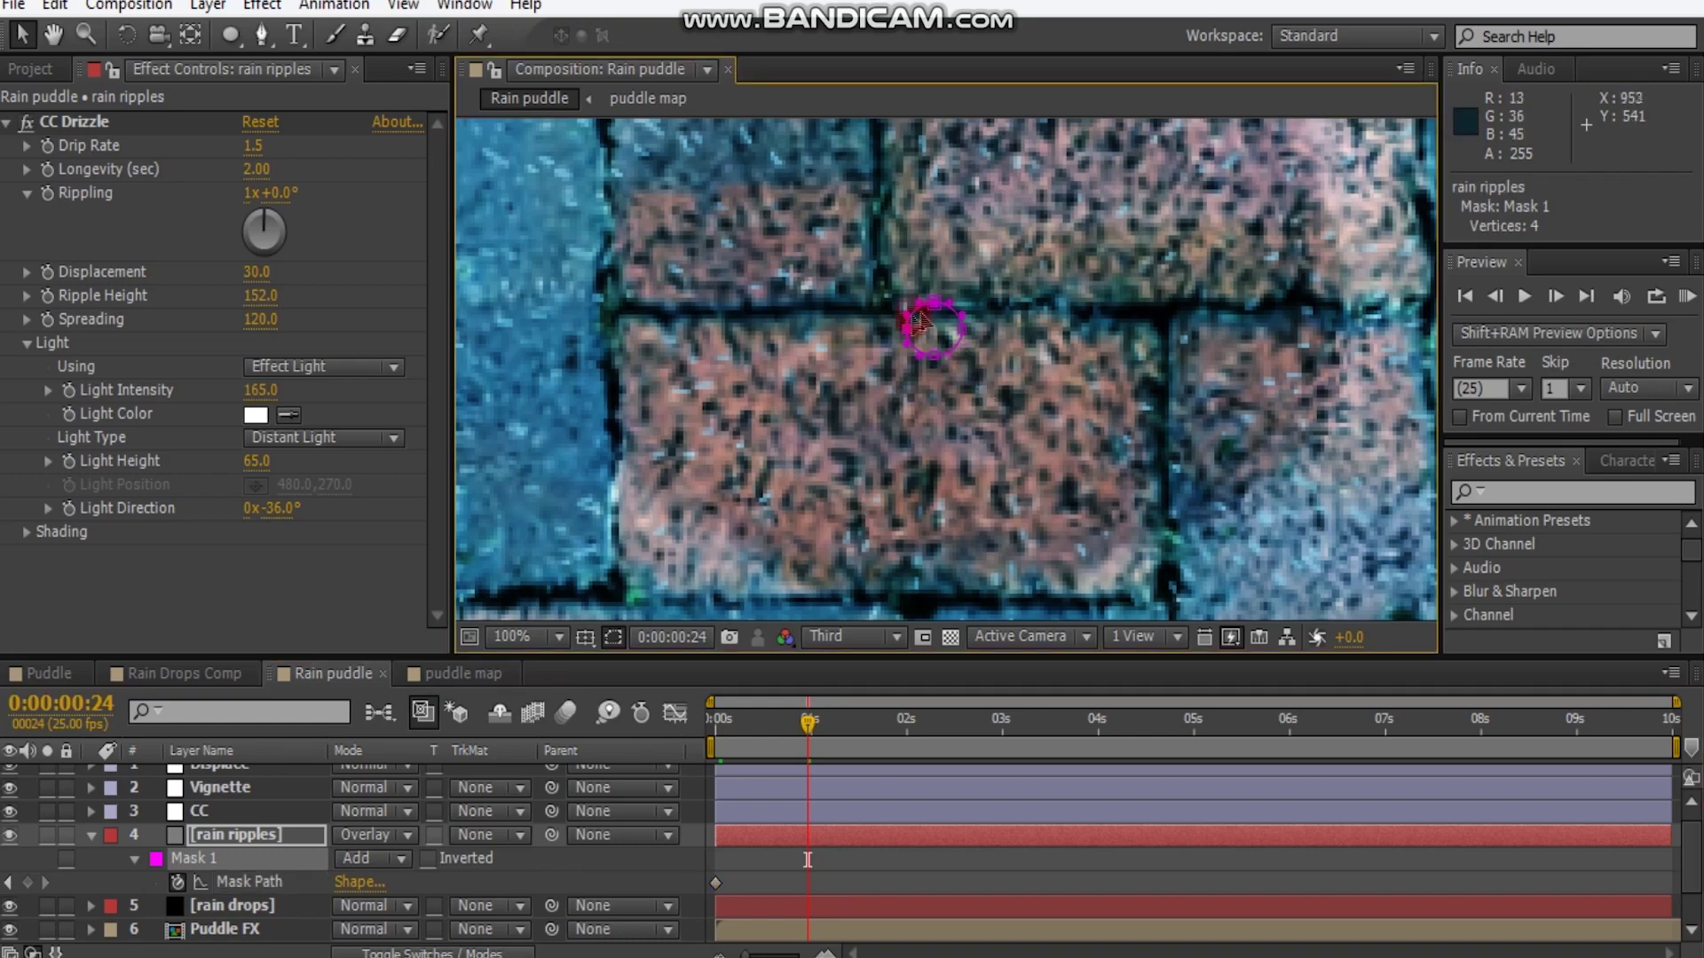
# Enlarge the rain ripples mask around its centre at 0:00:00:24, scaling it about 424% and again about 222% towards the puddle's size
pyautogui.scroll(3, 919, 322)
pyautogui.doubleClick(975, 306)
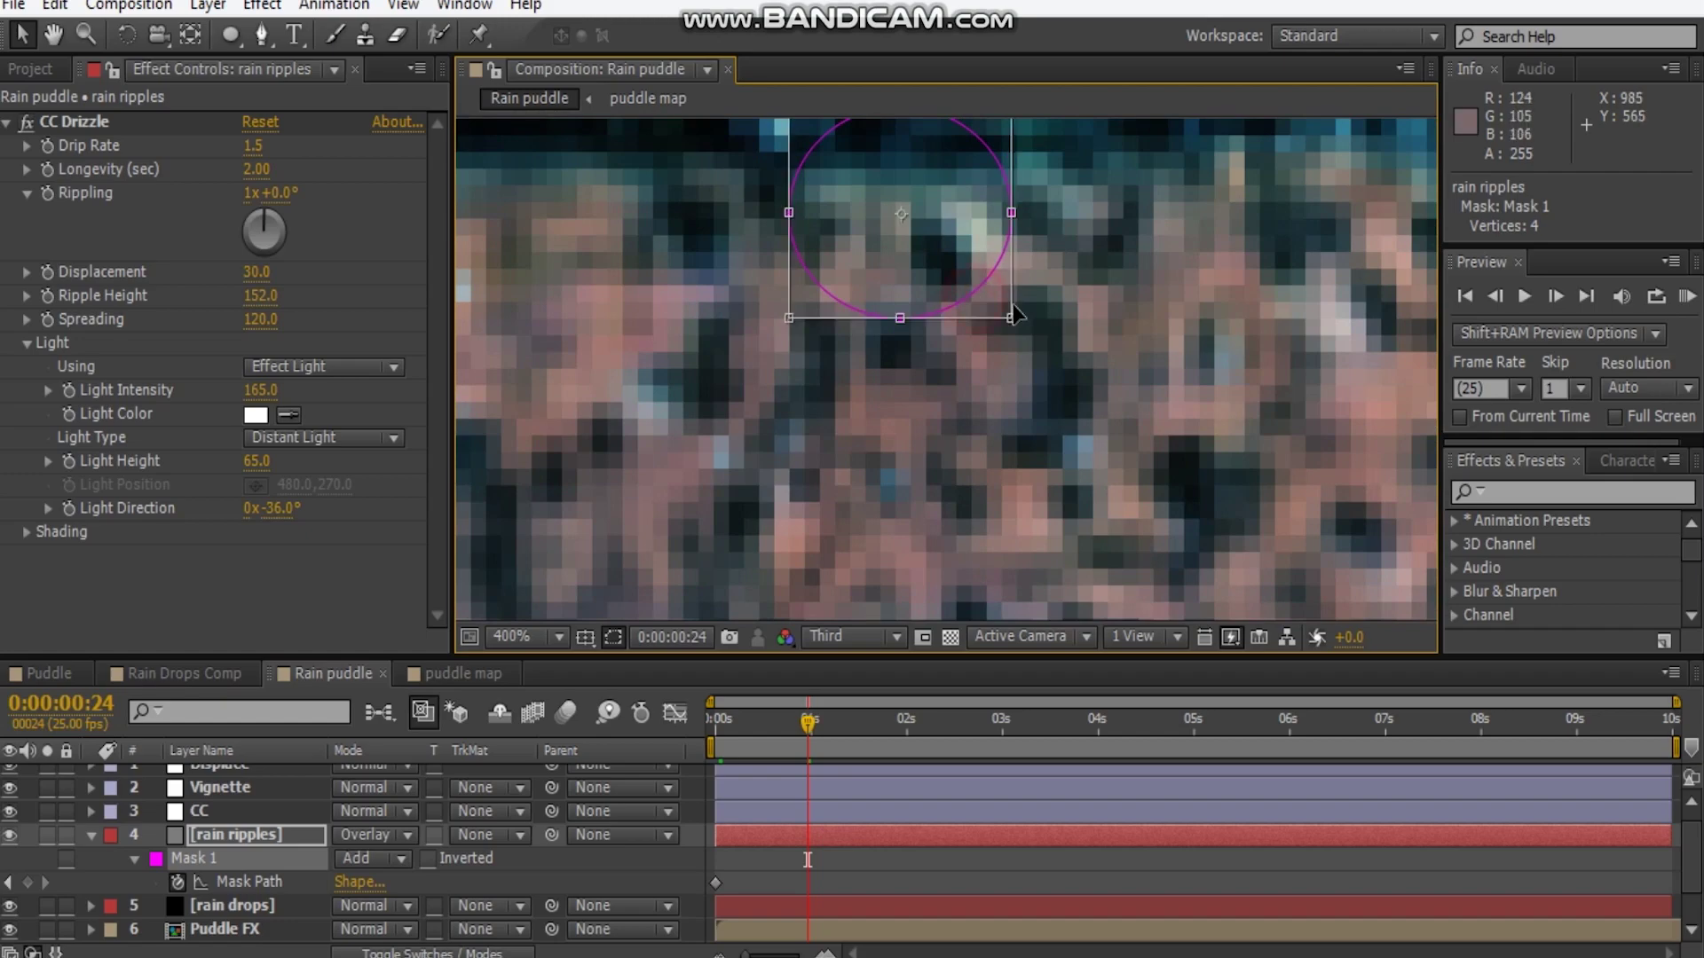
pyautogui.scroll(-2, 1019, 330)
pyautogui.moveTo(980, 350); pyautogui.dragTo(1210, 411)
pyautogui.scroll(-6, 1121, 426)
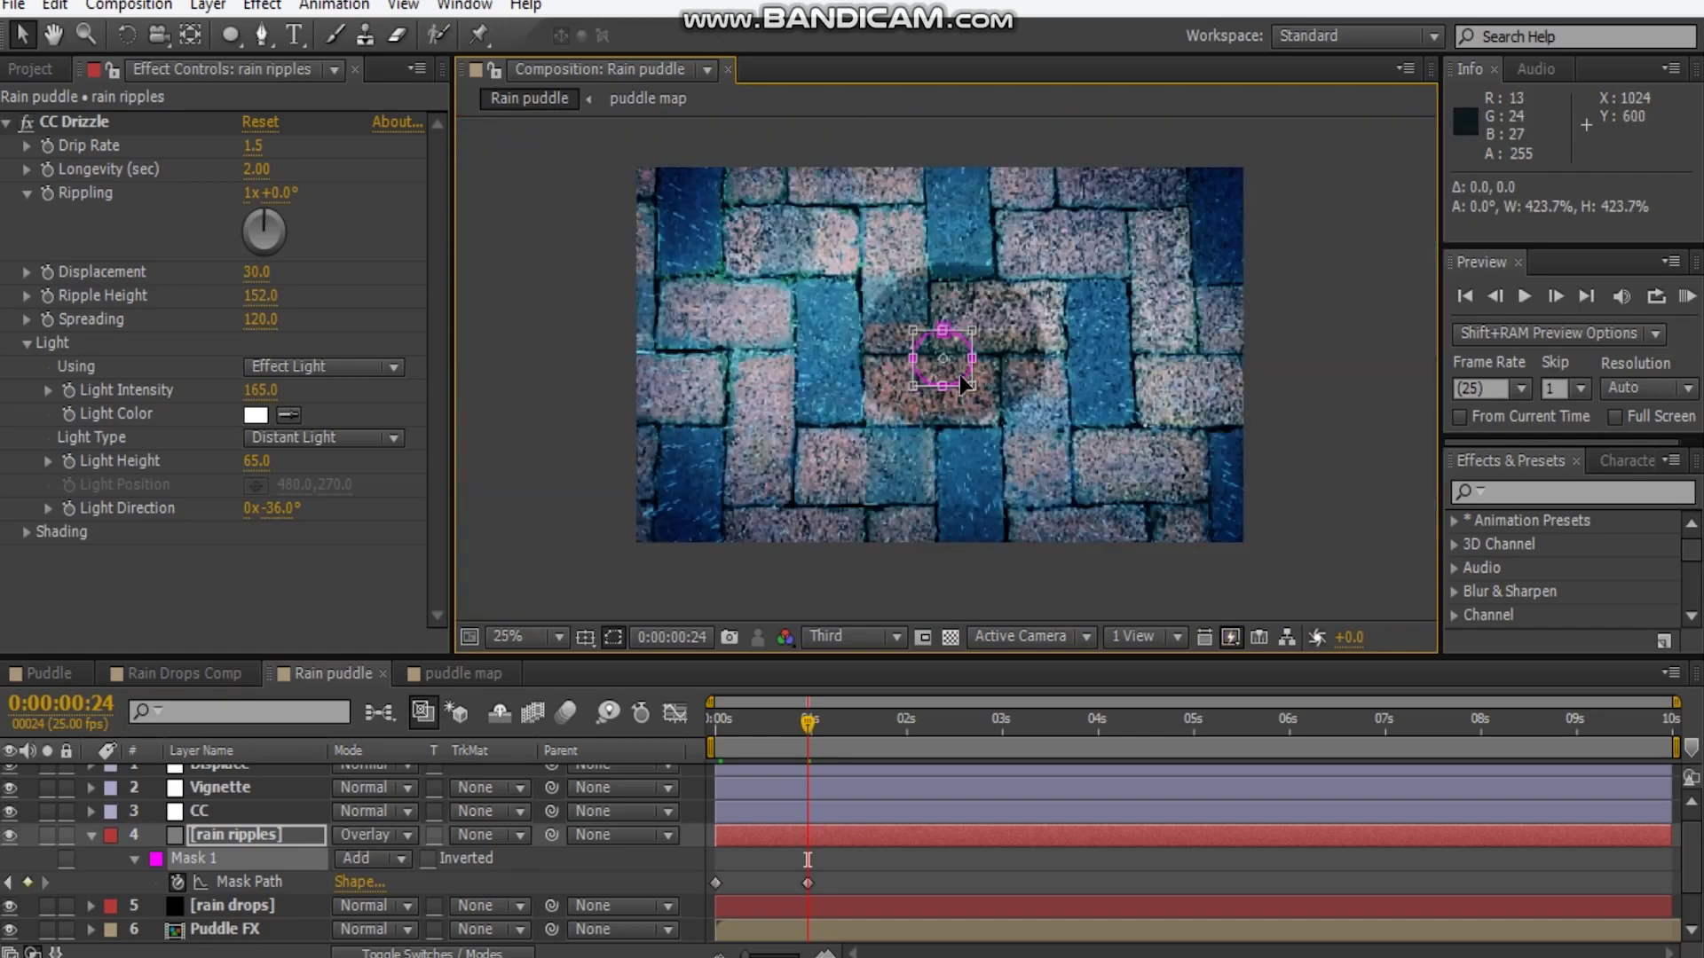
pyautogui.scroll(2, 962, 383)
pyautogui.moveTo(1005, 342); pyautogui.dragTo(1129, 431)
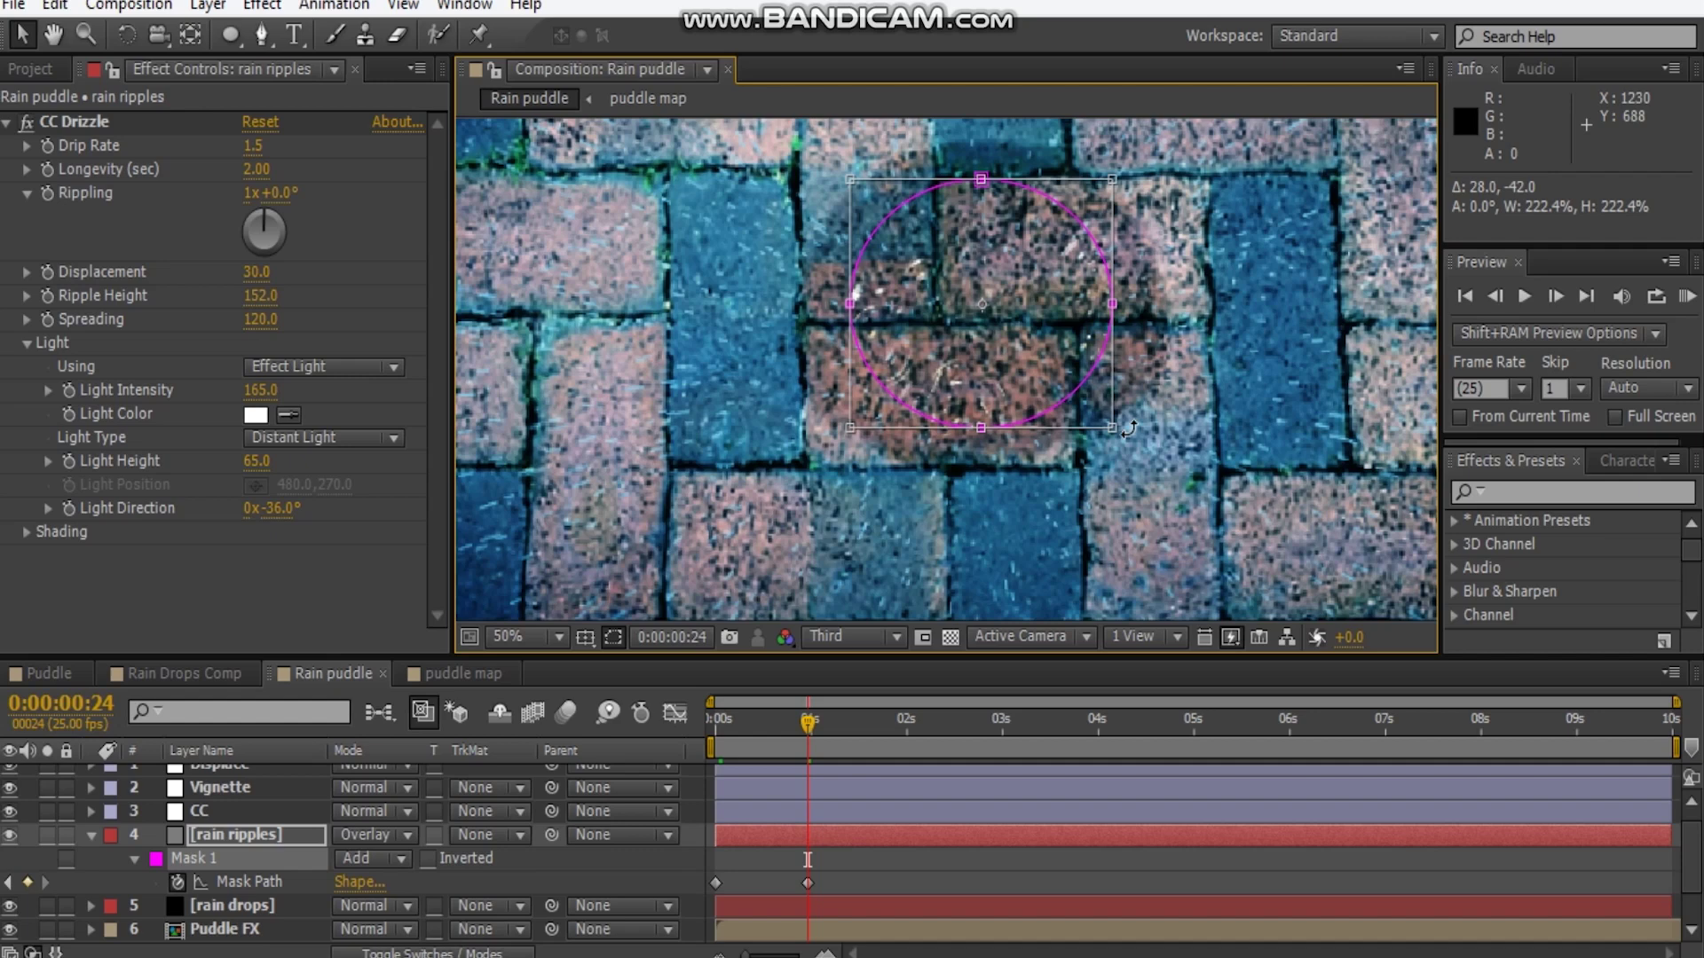
# Set the rain ripples mask's feather to 30 pixels
pyautogui.press('f')
pyautogui.click(395, 881)
pyautogui.write('30')
pyautogui.press('Return')
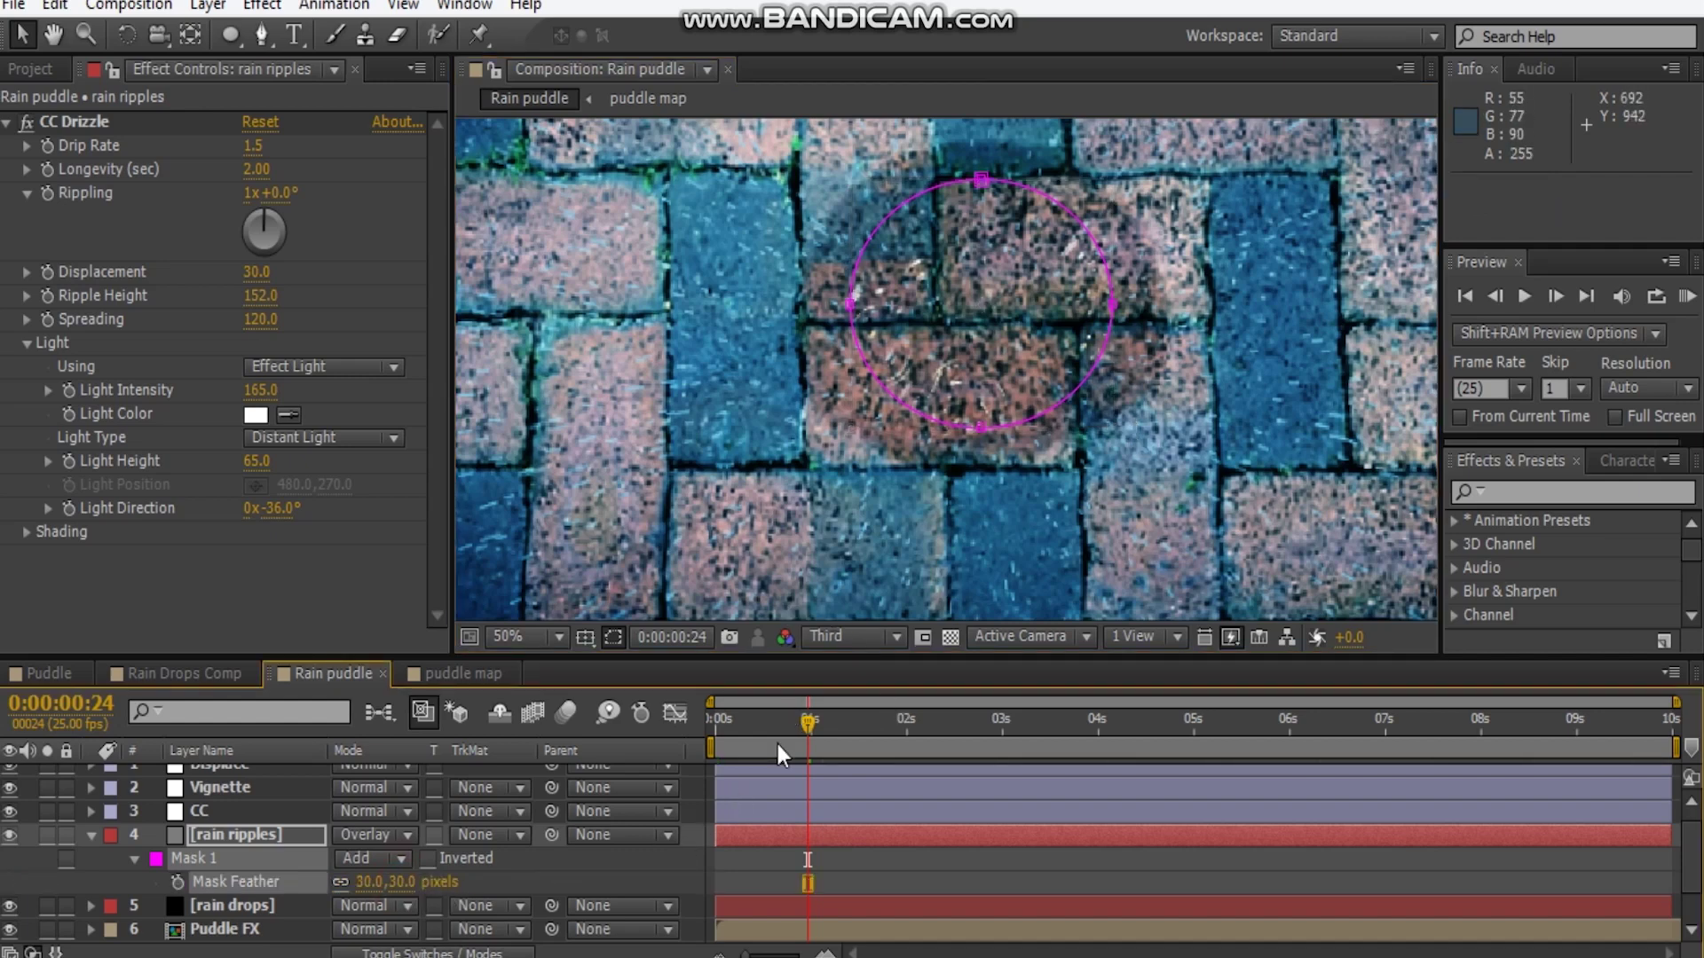
# Scale the rain ripples mask up about 306% at 0:00:01:23 to follow the growing puddle
pyautogui.press('m')
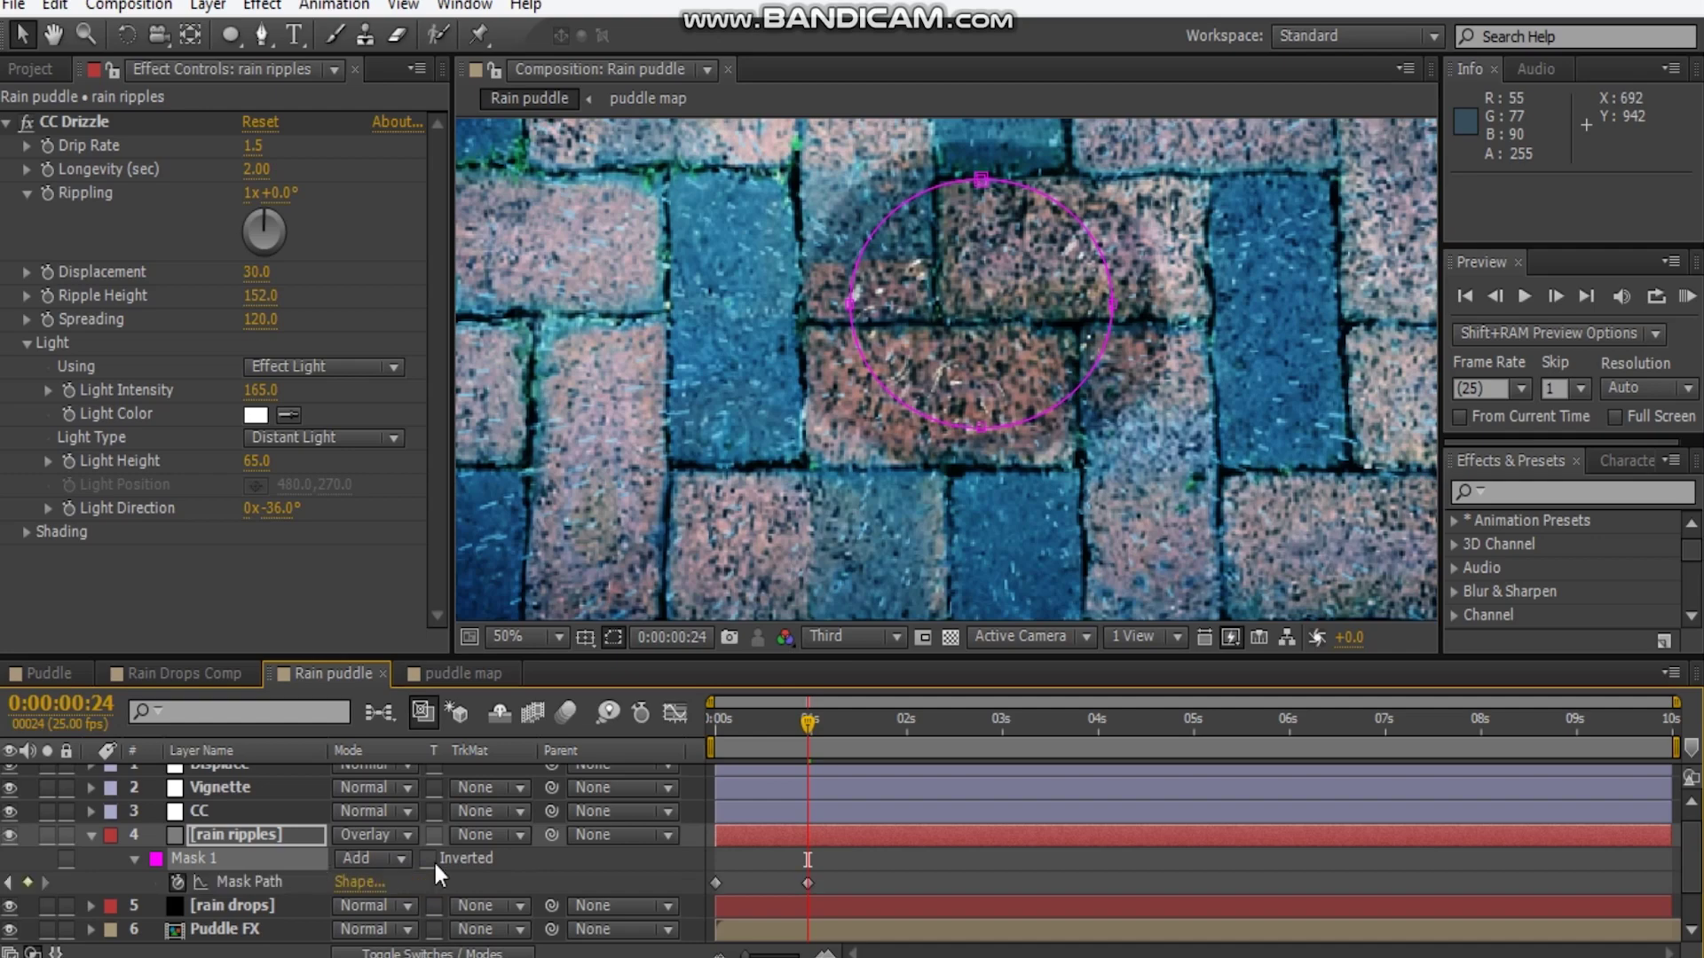
pyautogui.moveTo(827, 728); pyautogui.dragTo(899, 726)
pyautogui.scroll(-2, 1003, 460)
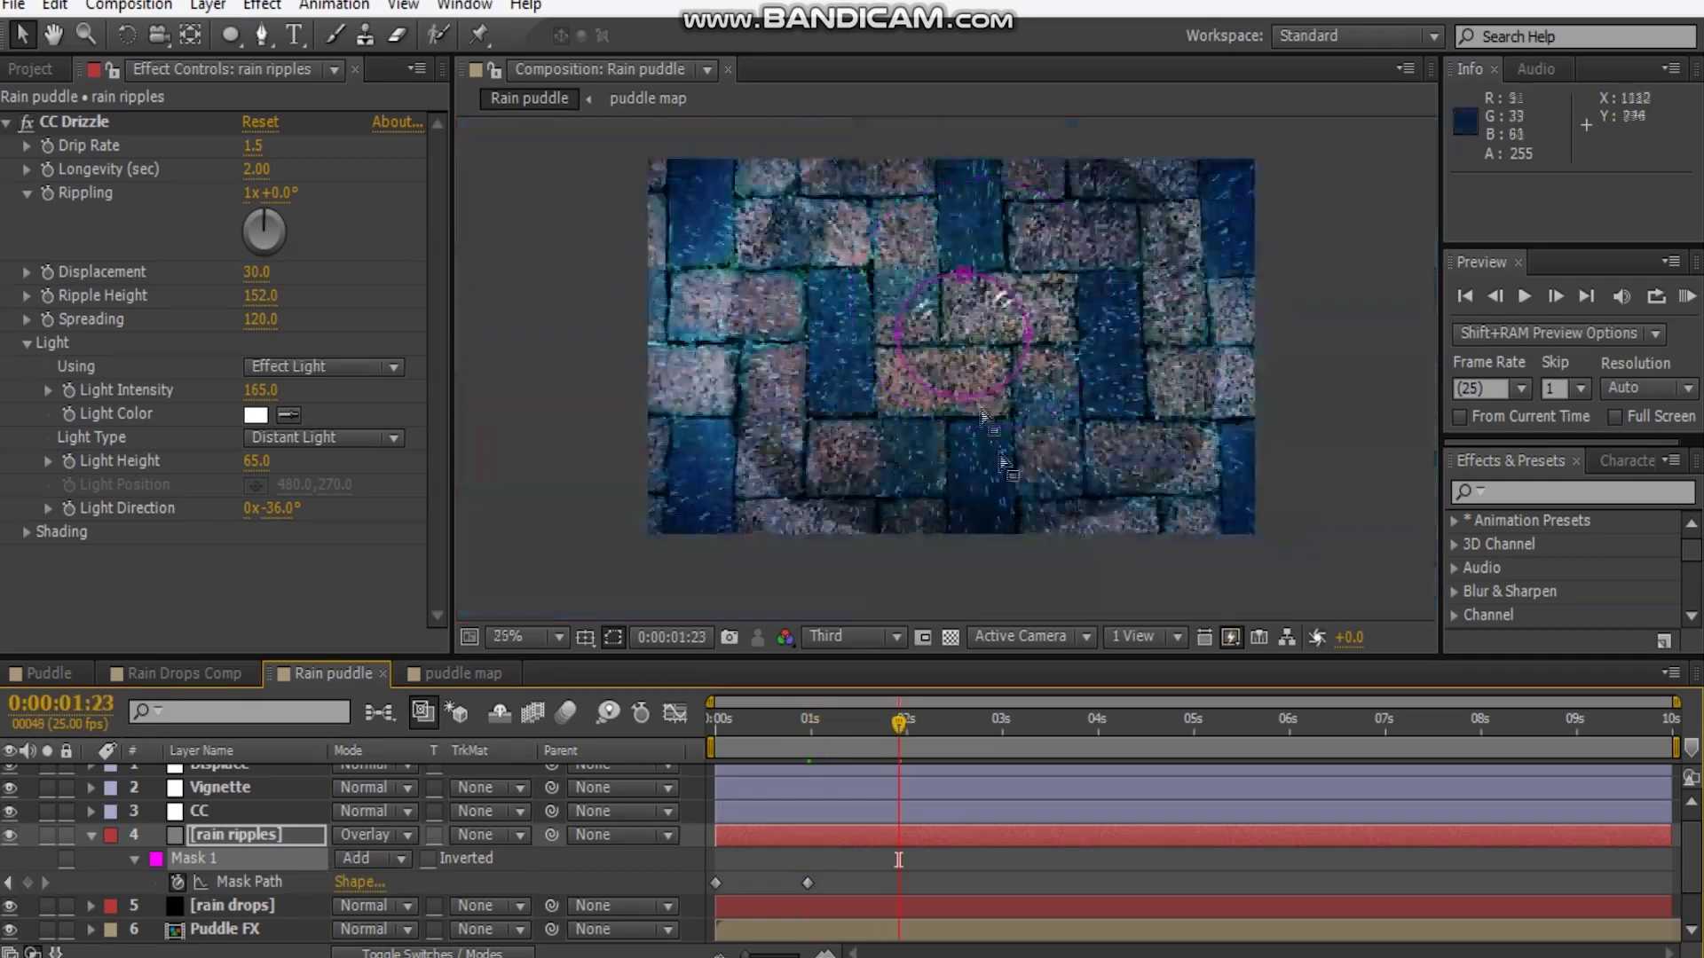
pyautogui.doubleClick(1012, 376)
pyautogui.moveTo(1027, 400); pyautogui.dragTo(1176, 537)
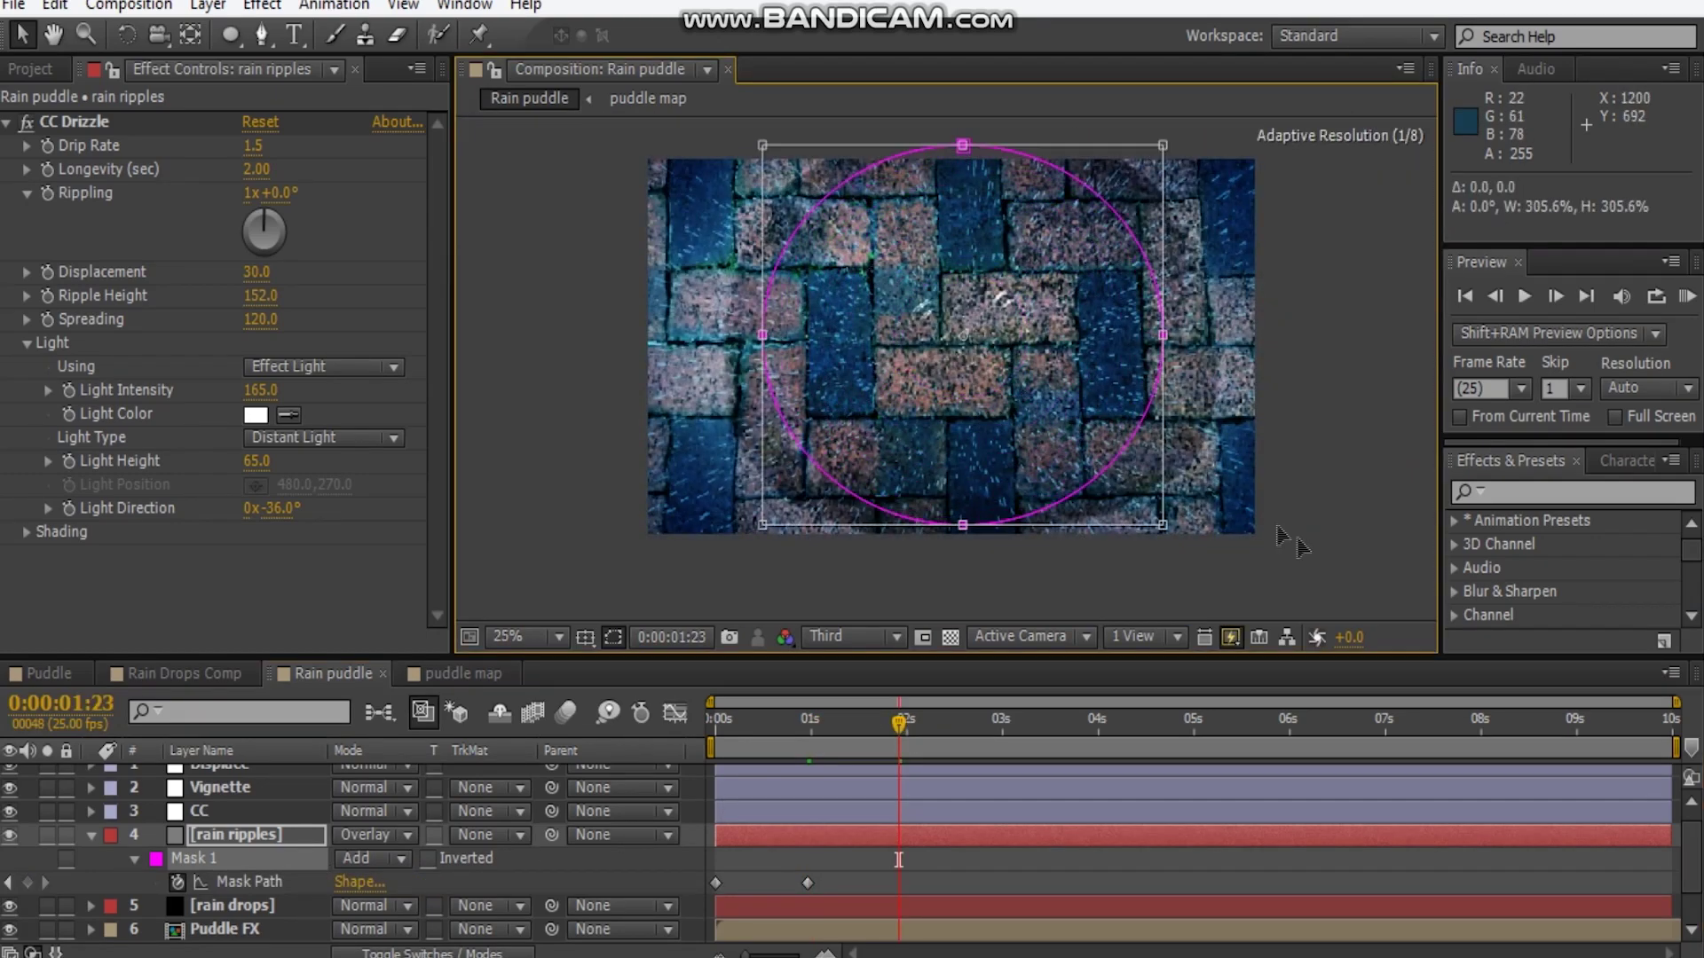
# Scrub through the rain drops fade-in up to 0:00:02:13 and apply Easy Ease to both rain drops opacity keyframes
pyautogui.click(1003, 728)
pyautogui.moveTo(1002, 733); pyautogui.dragTo(862, 719)
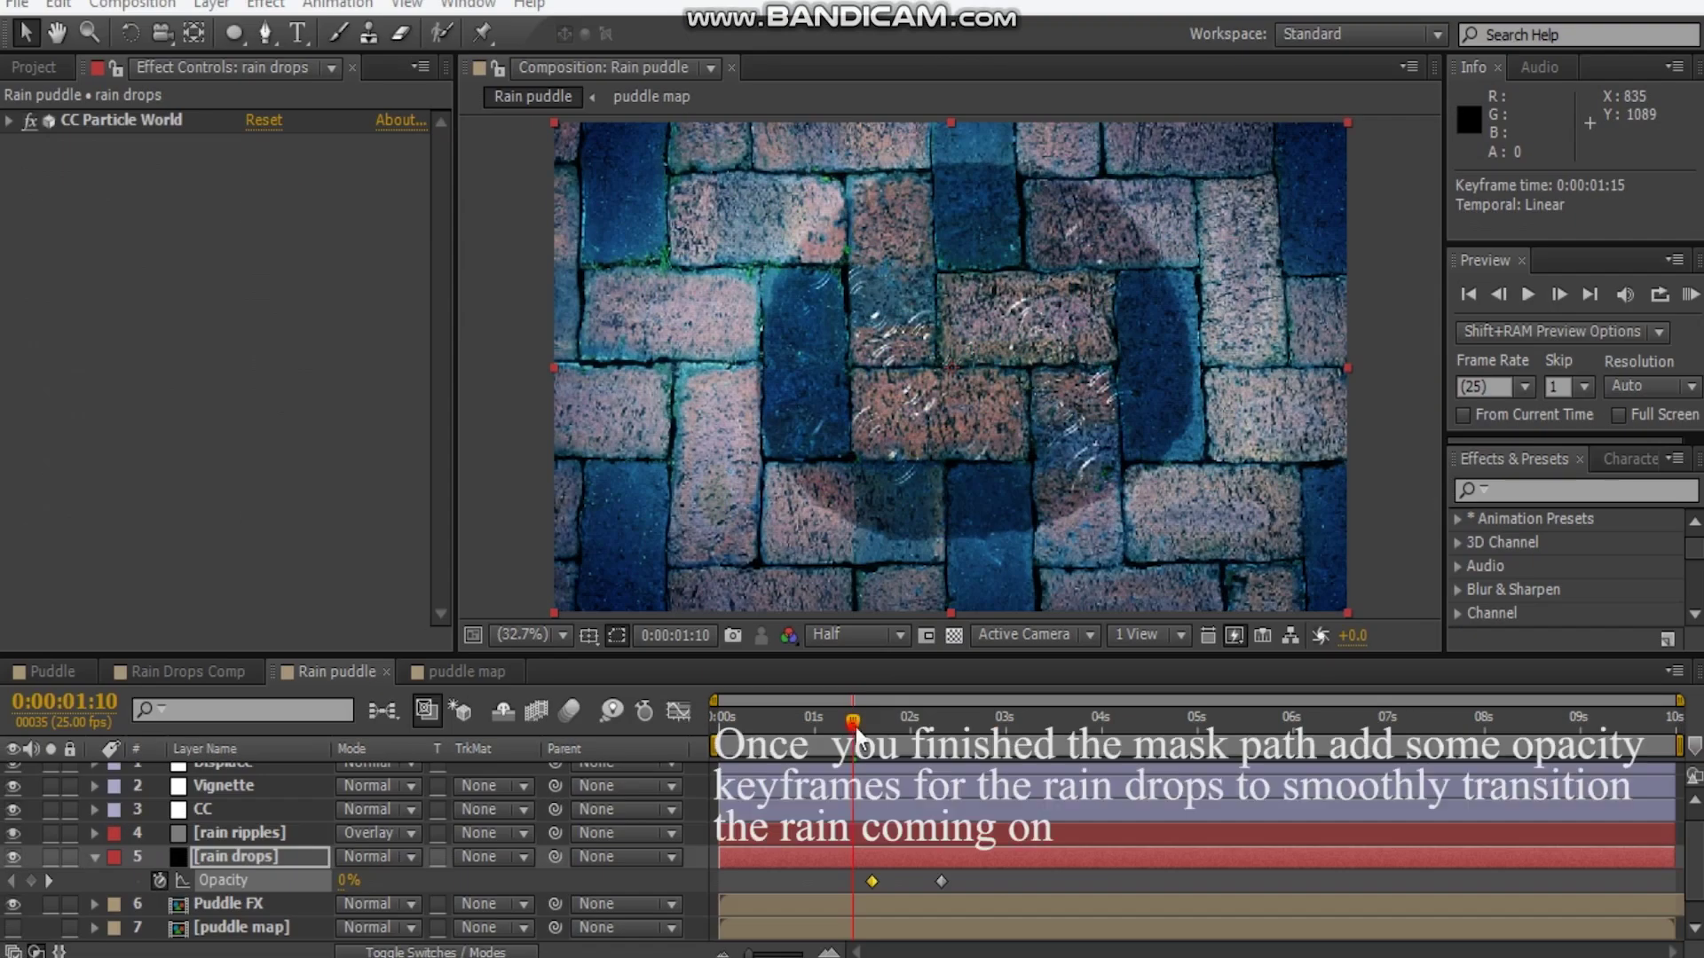
pyautogui.moveTo(883, 737); pyautogui.dragTo(967, 741)
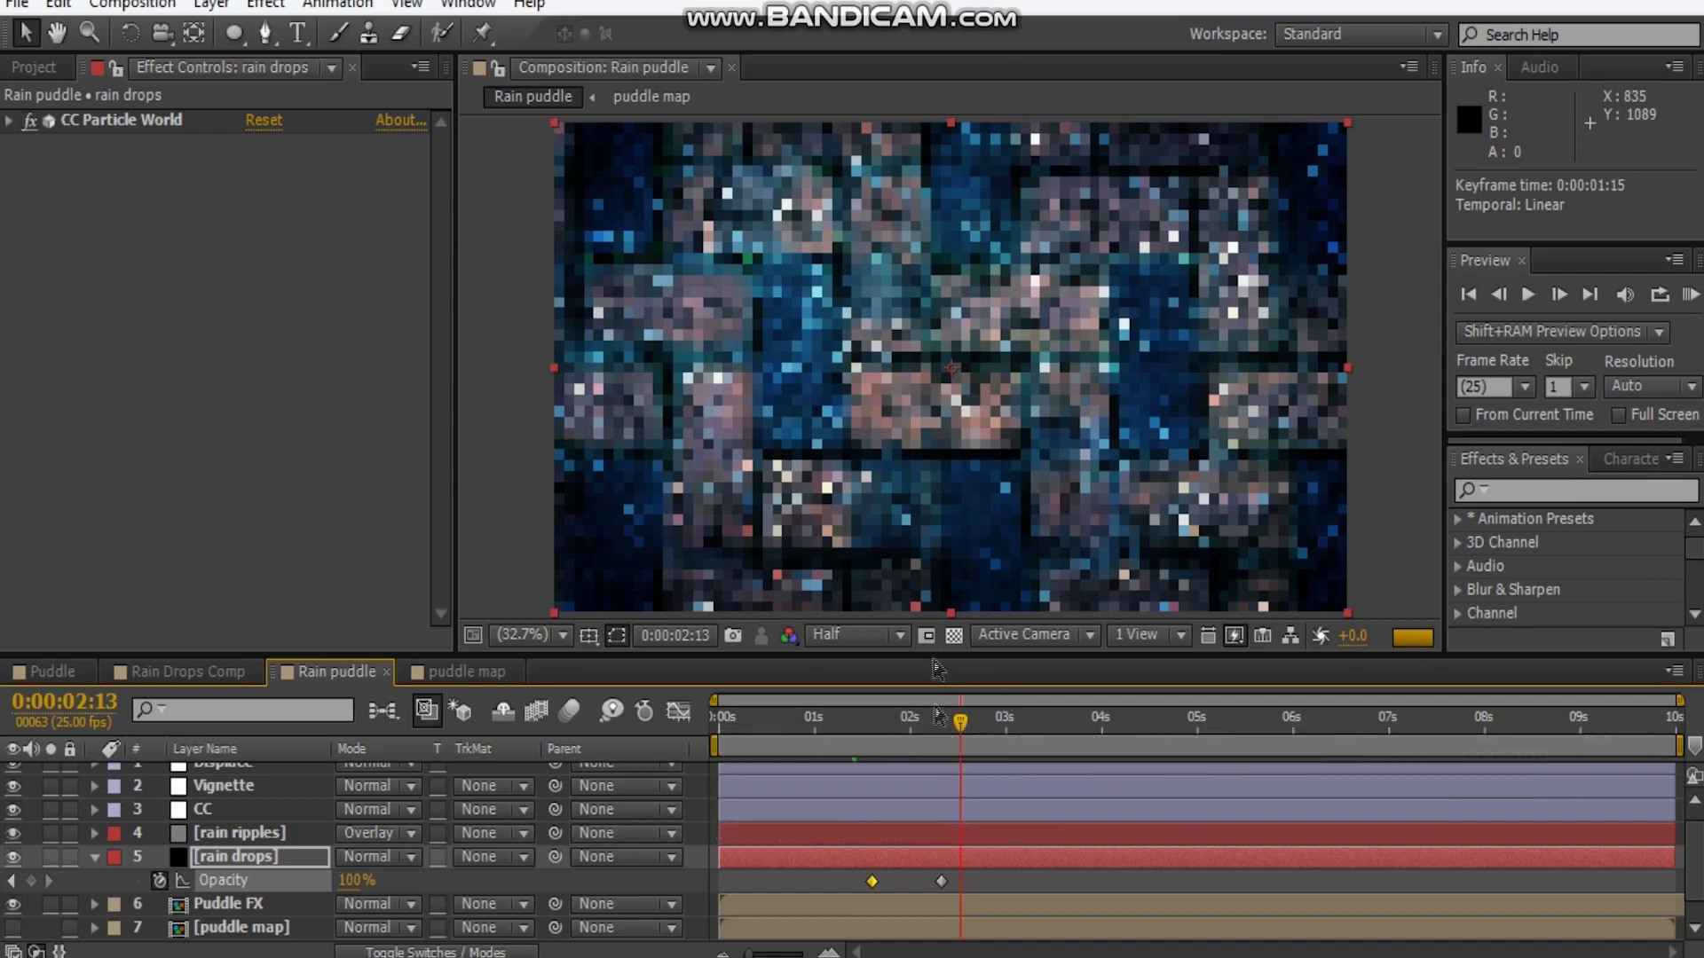
pyautogui.moveTo(980, 888); pyautogui.dragTo(821, 884)
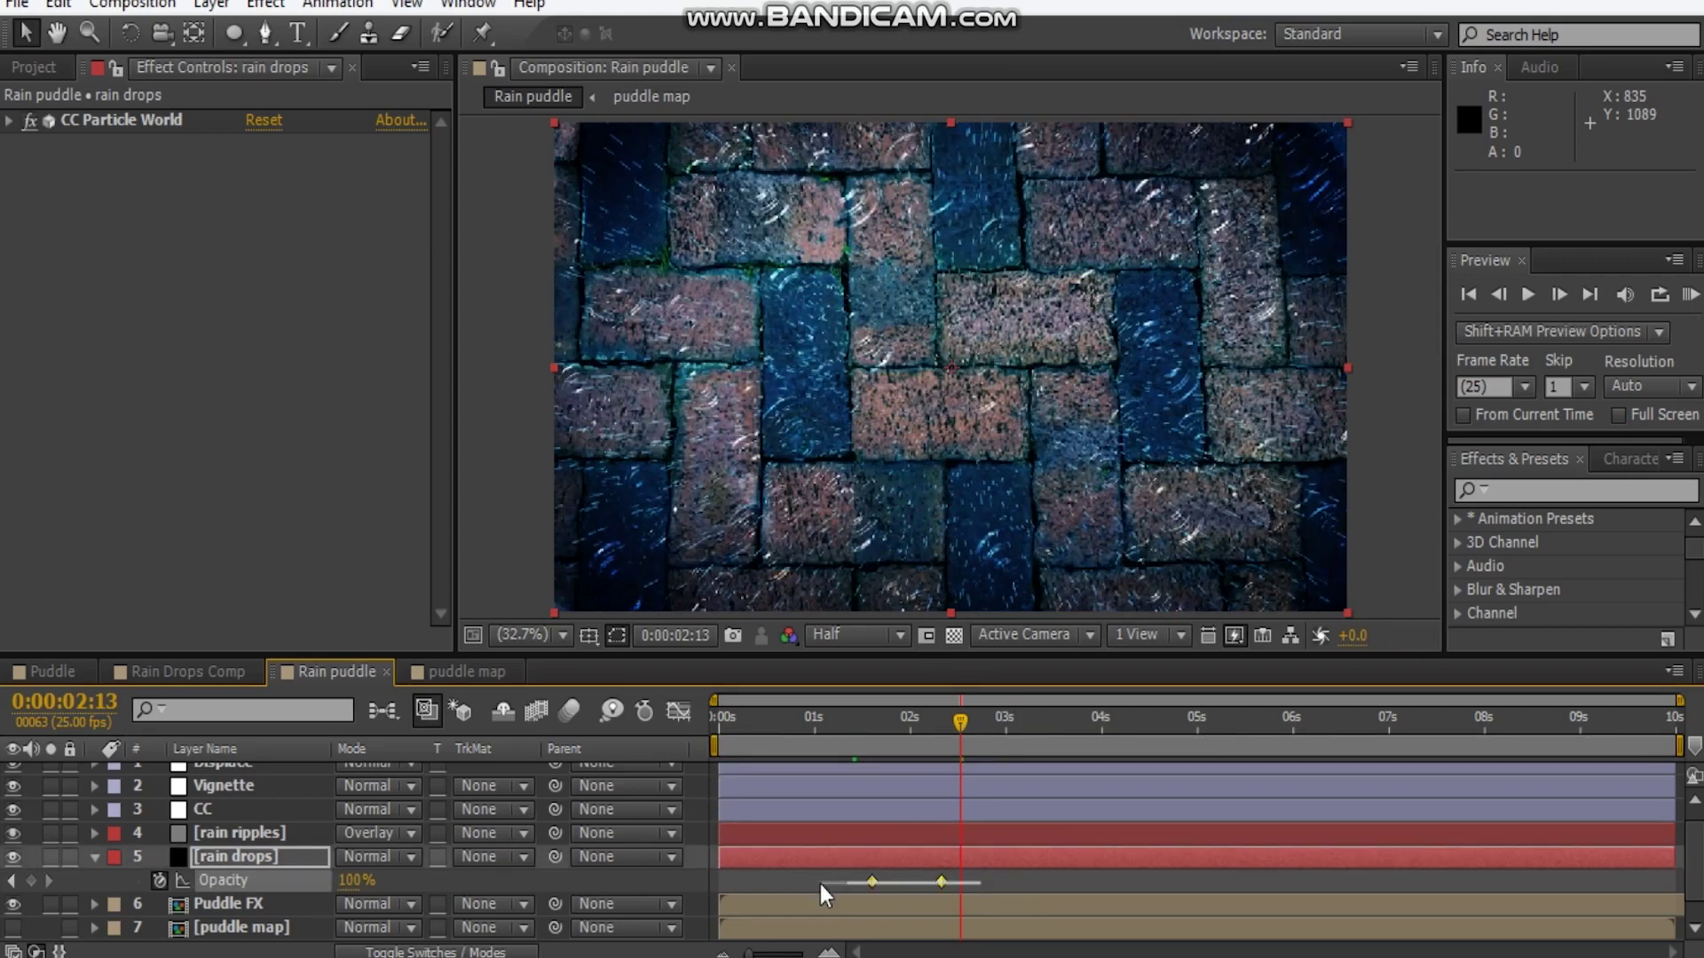
pyautogui.press('F9')
# Move the first rain drops opacity keyframe to 0:00:01:08 and shift the second one slightly earlier
pyautogui.moveTo(852, 728); pyautogui.dragTo(867, 728)
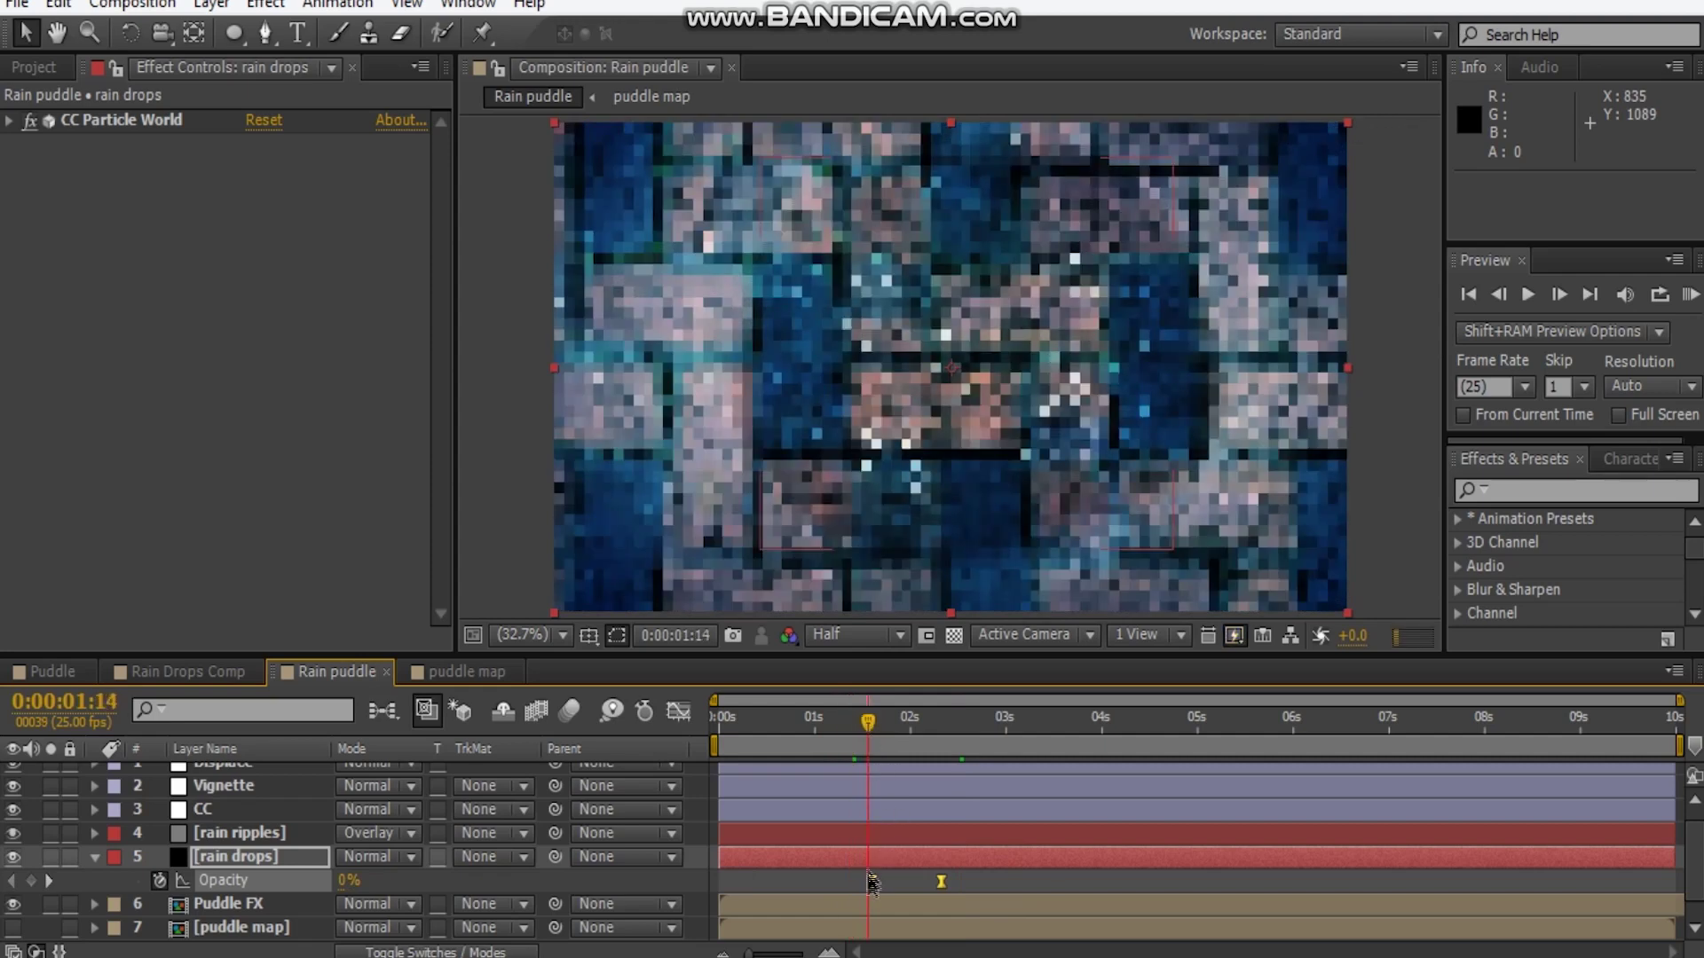
pyautogui.moveTo(861, 883)
pyautogui.mouseDown()
pyautogui.moveTo(937, 882)
pyautogui.moveTo(844, 883)
pyautogui.mouseUp()
pyautogui.click(928, 882)
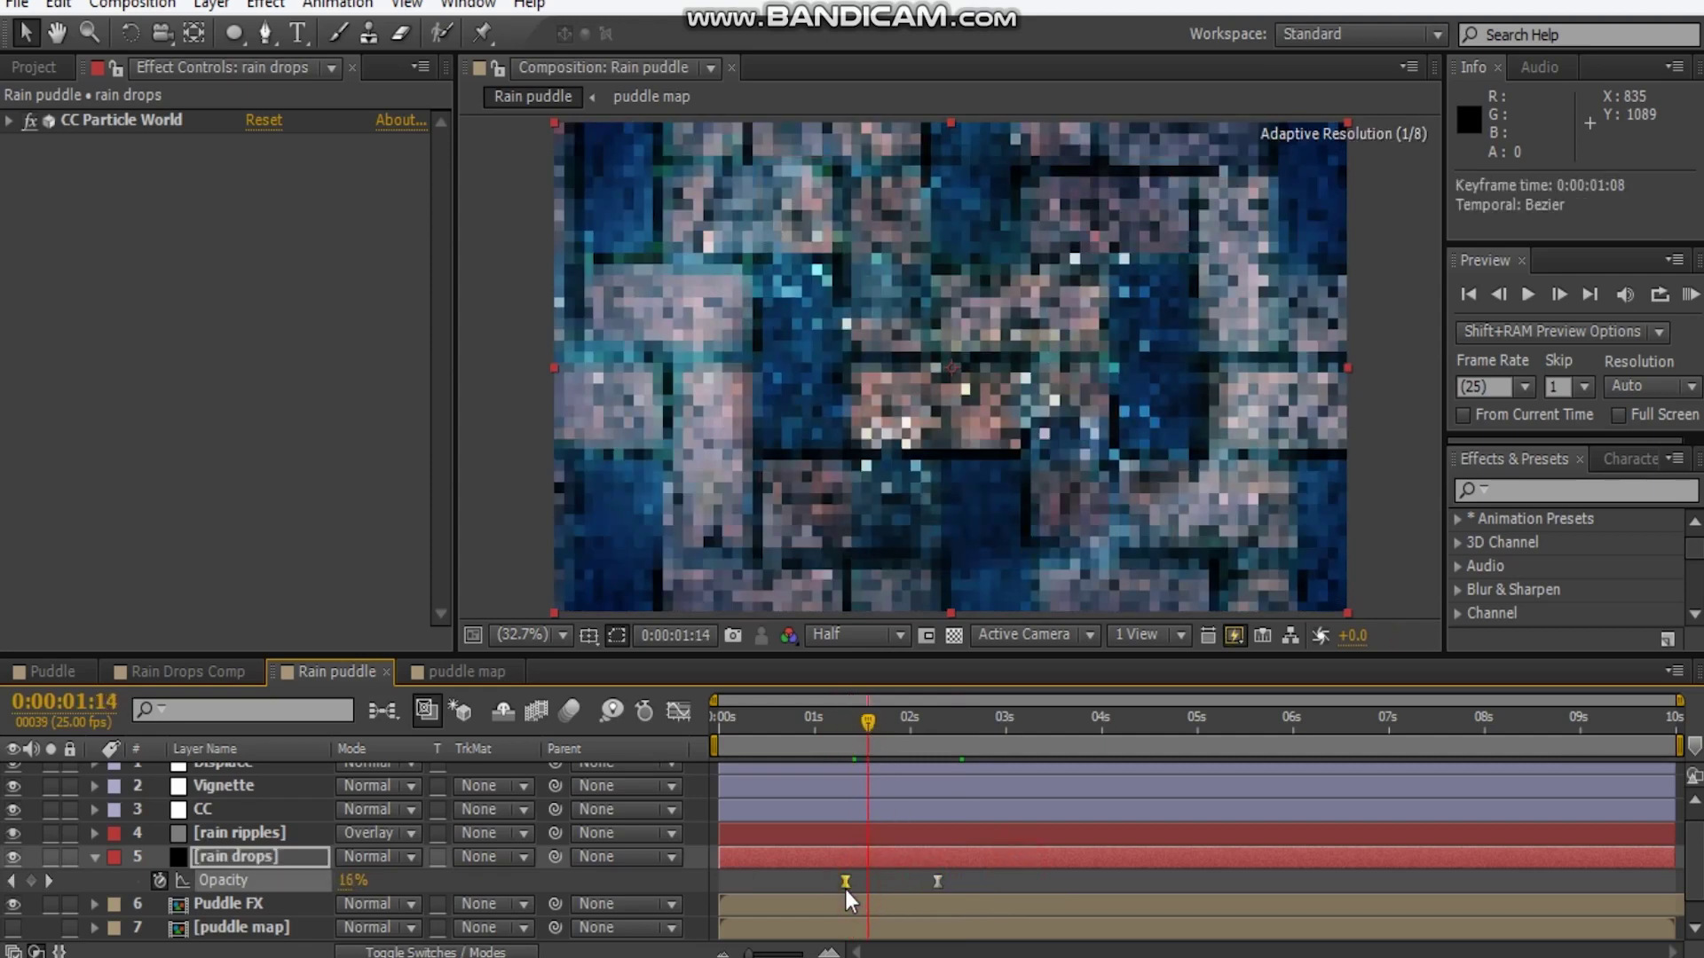
# Trim the start of the rain drops layer to 0:00:01:08 and play a RAM preview of the composition
pyautogui.moveTo(810, 733); pyautogui.dragTo(844, 733)
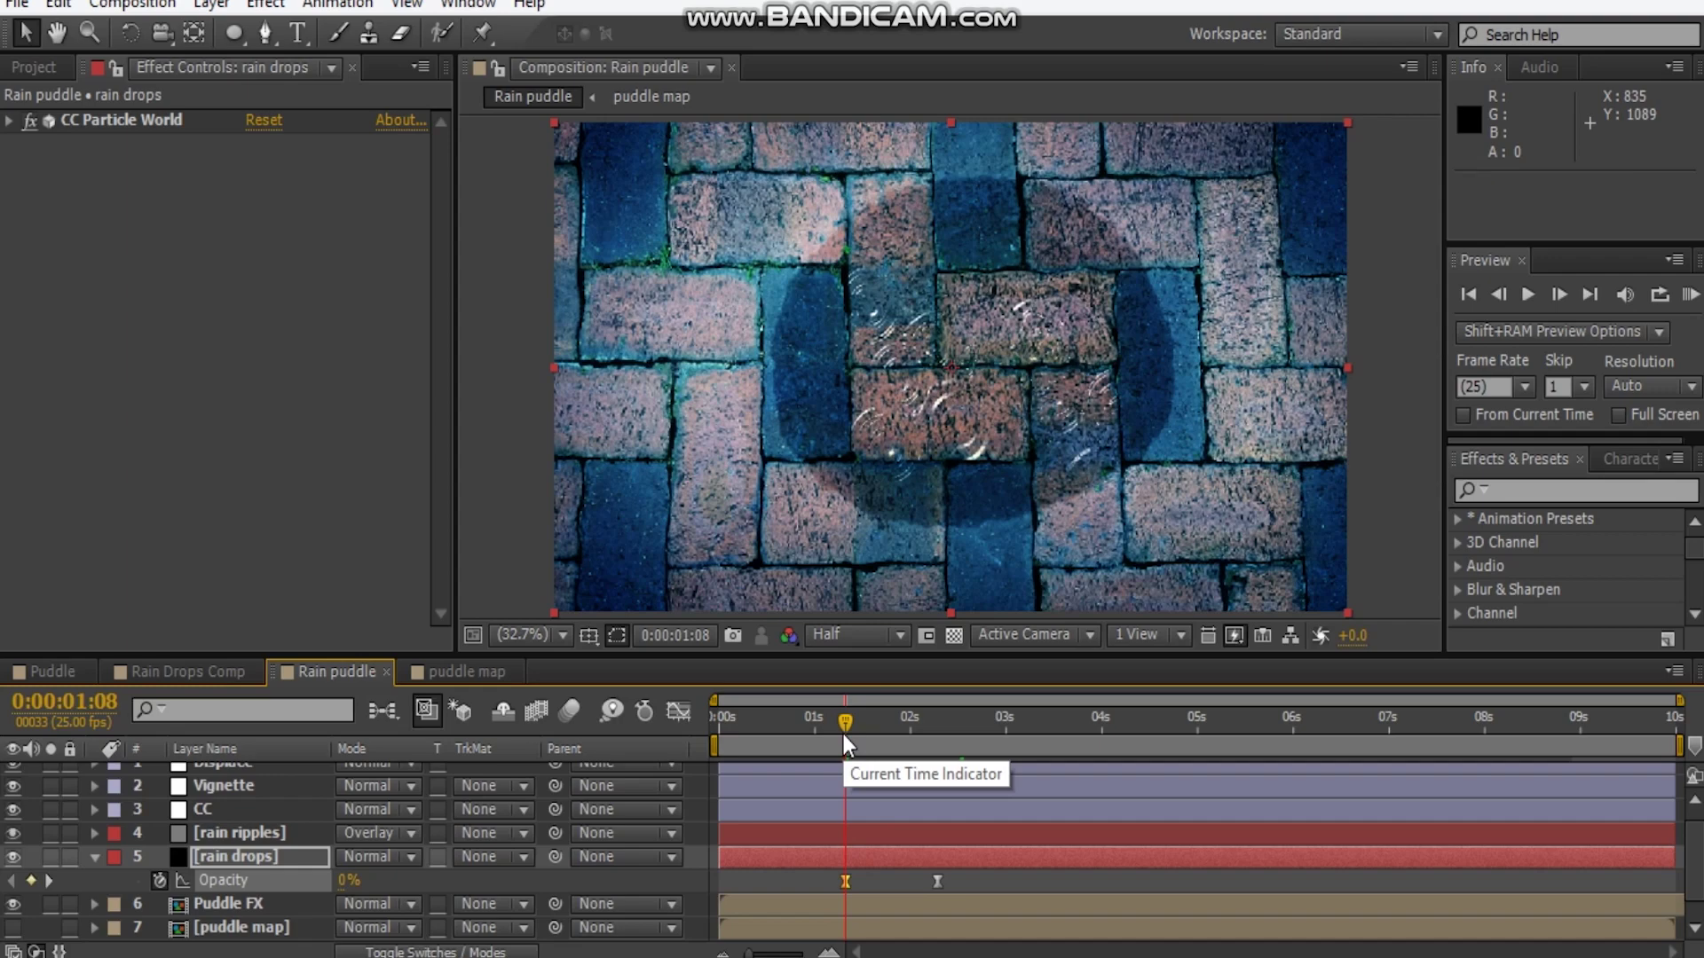
pyautogui.hotkey('alt', '[')
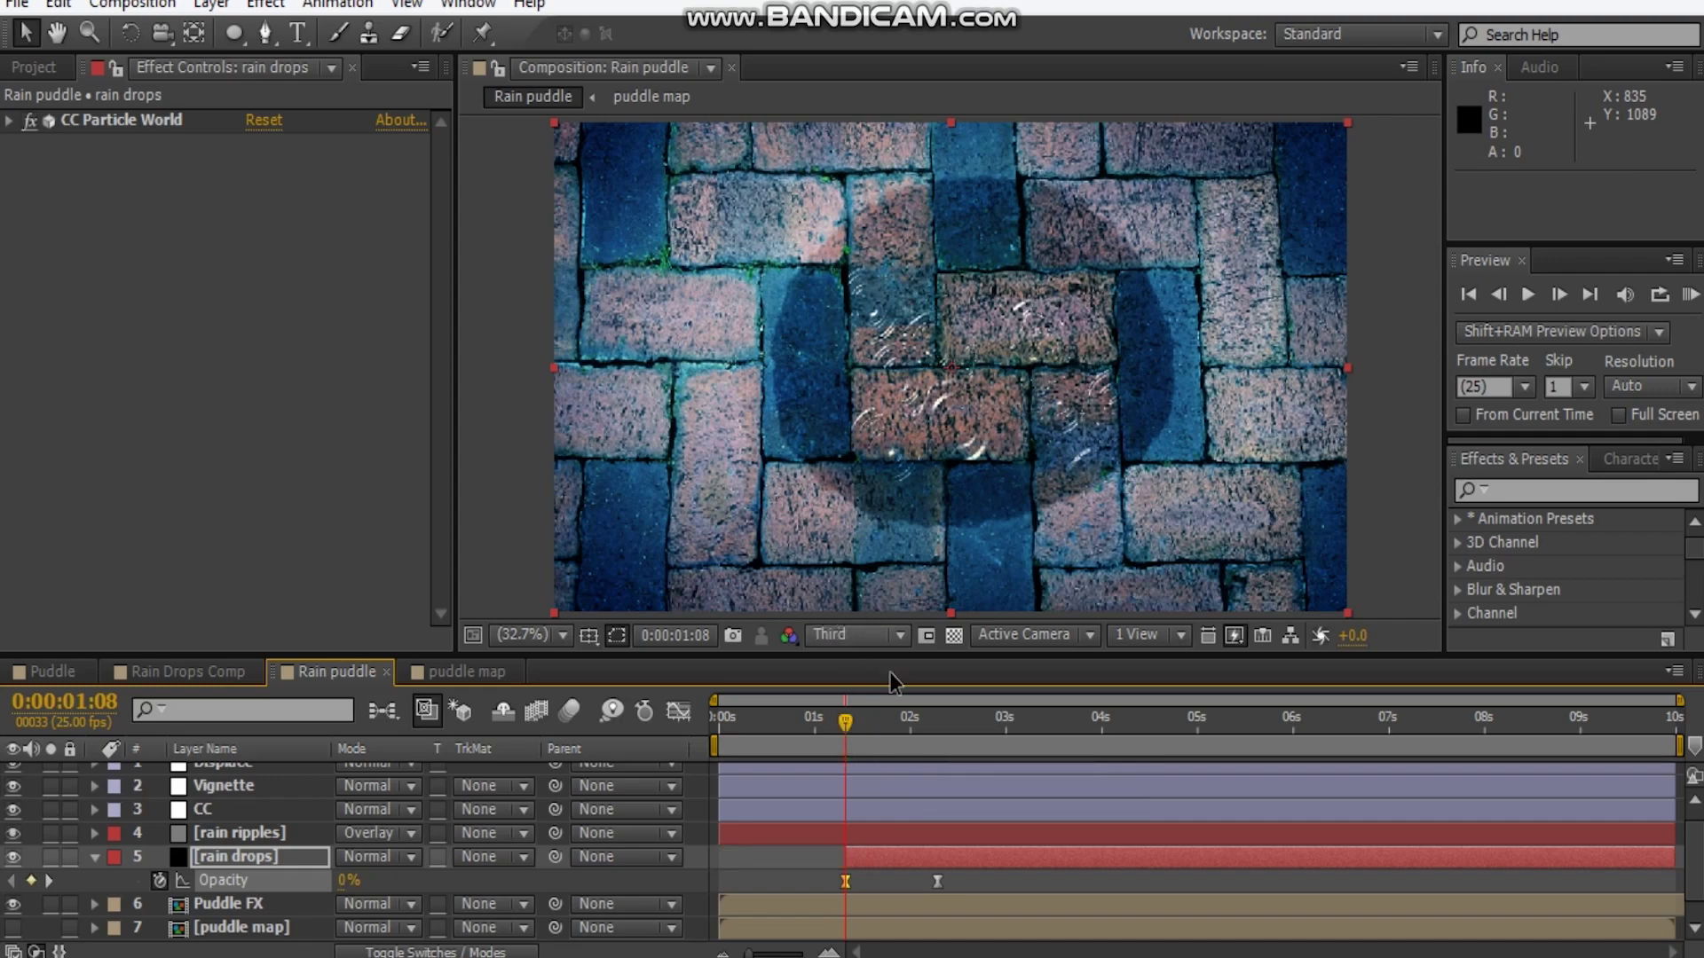
pyautogui.press('KP_0')
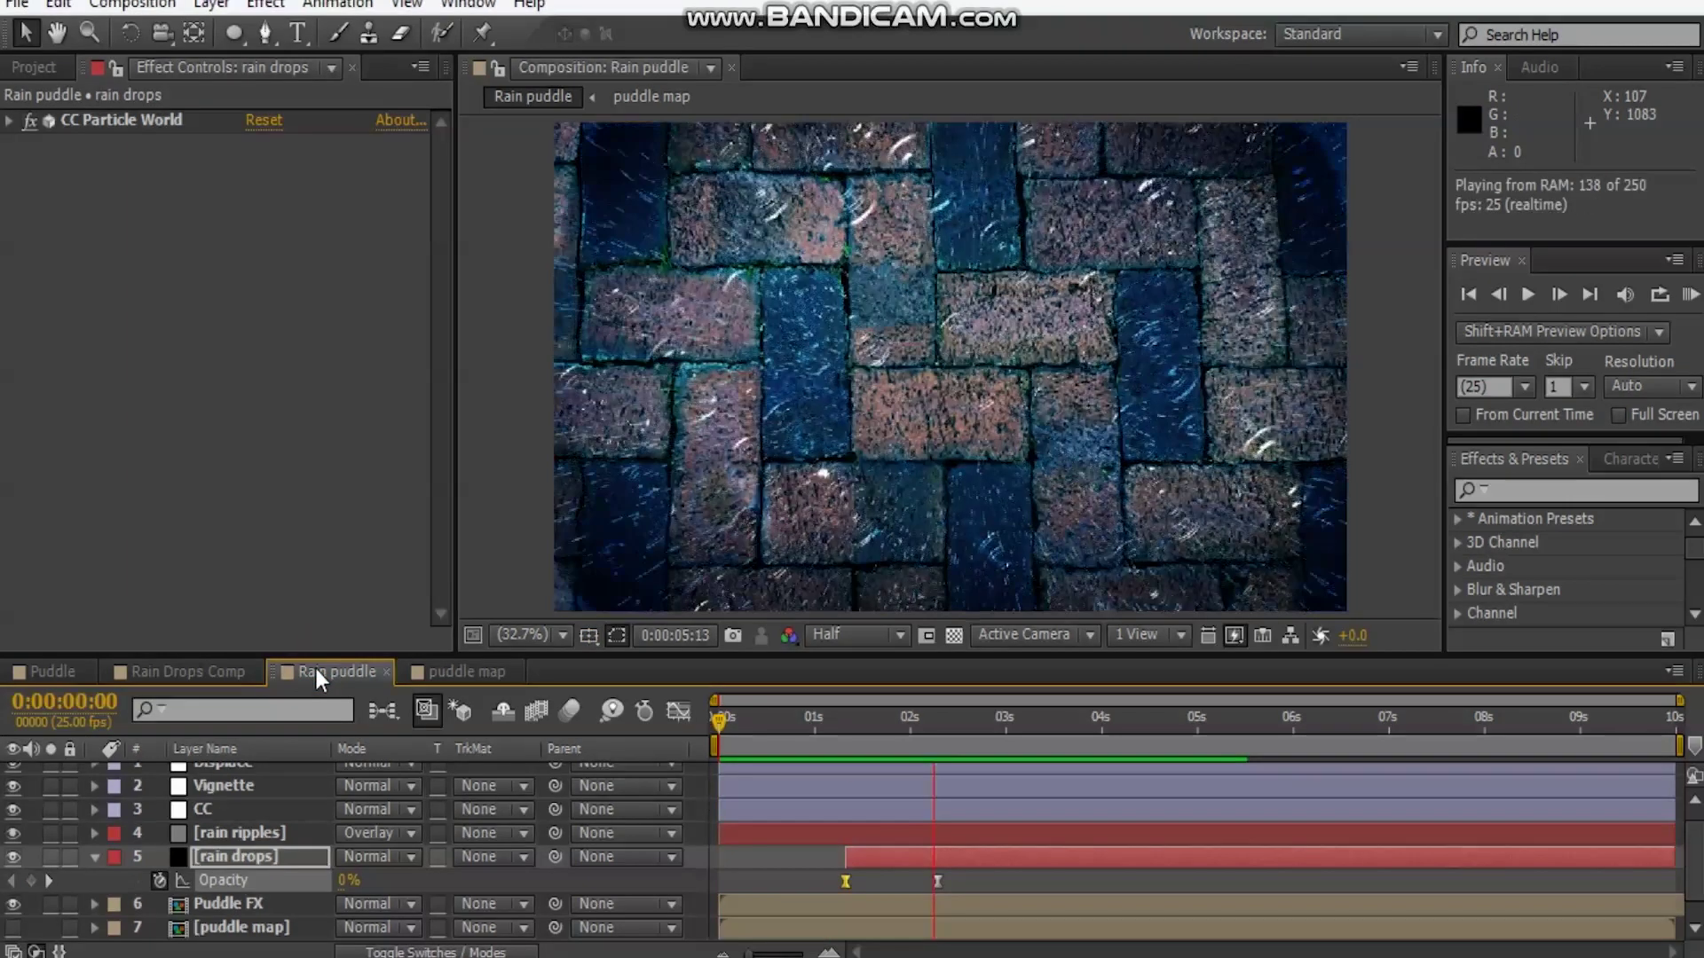
# Keyframe the rain ripples layer's opacity at 100% and move that keyframe to 0:00:02:06
pyautogui.moveTo(720, 717); pyautogui.dragTo(883, 720)
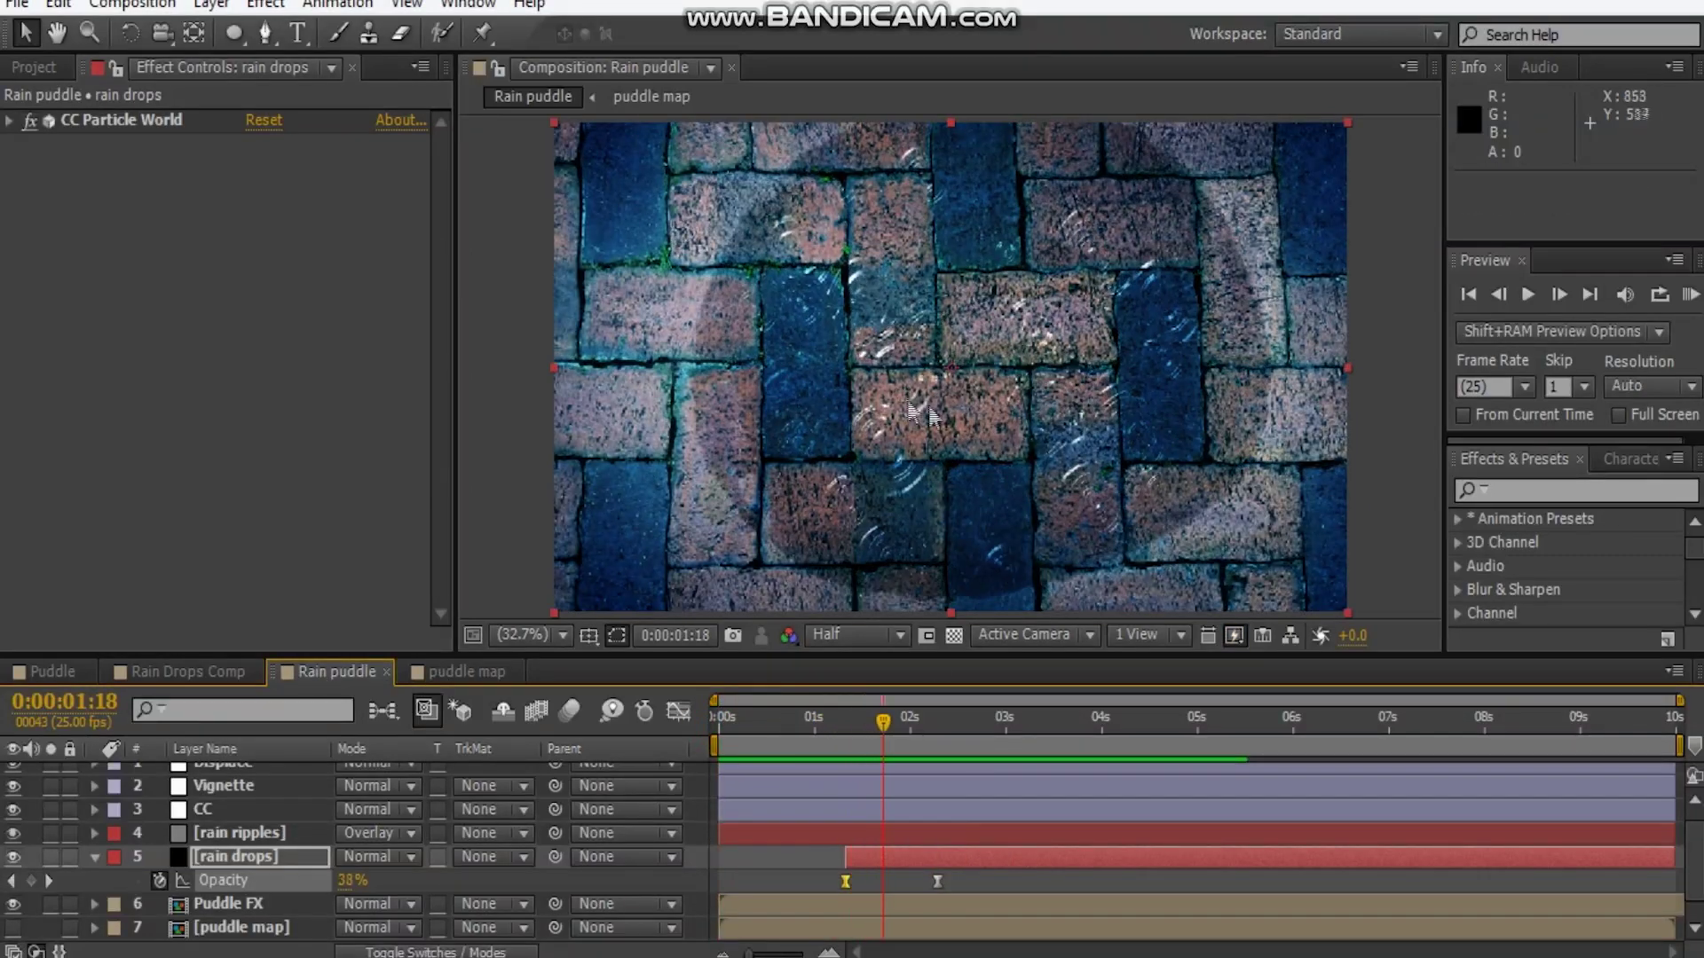
pyautogui.click(278, 854)
pyautogui.click(275, 836)
pyautogui.press('t')
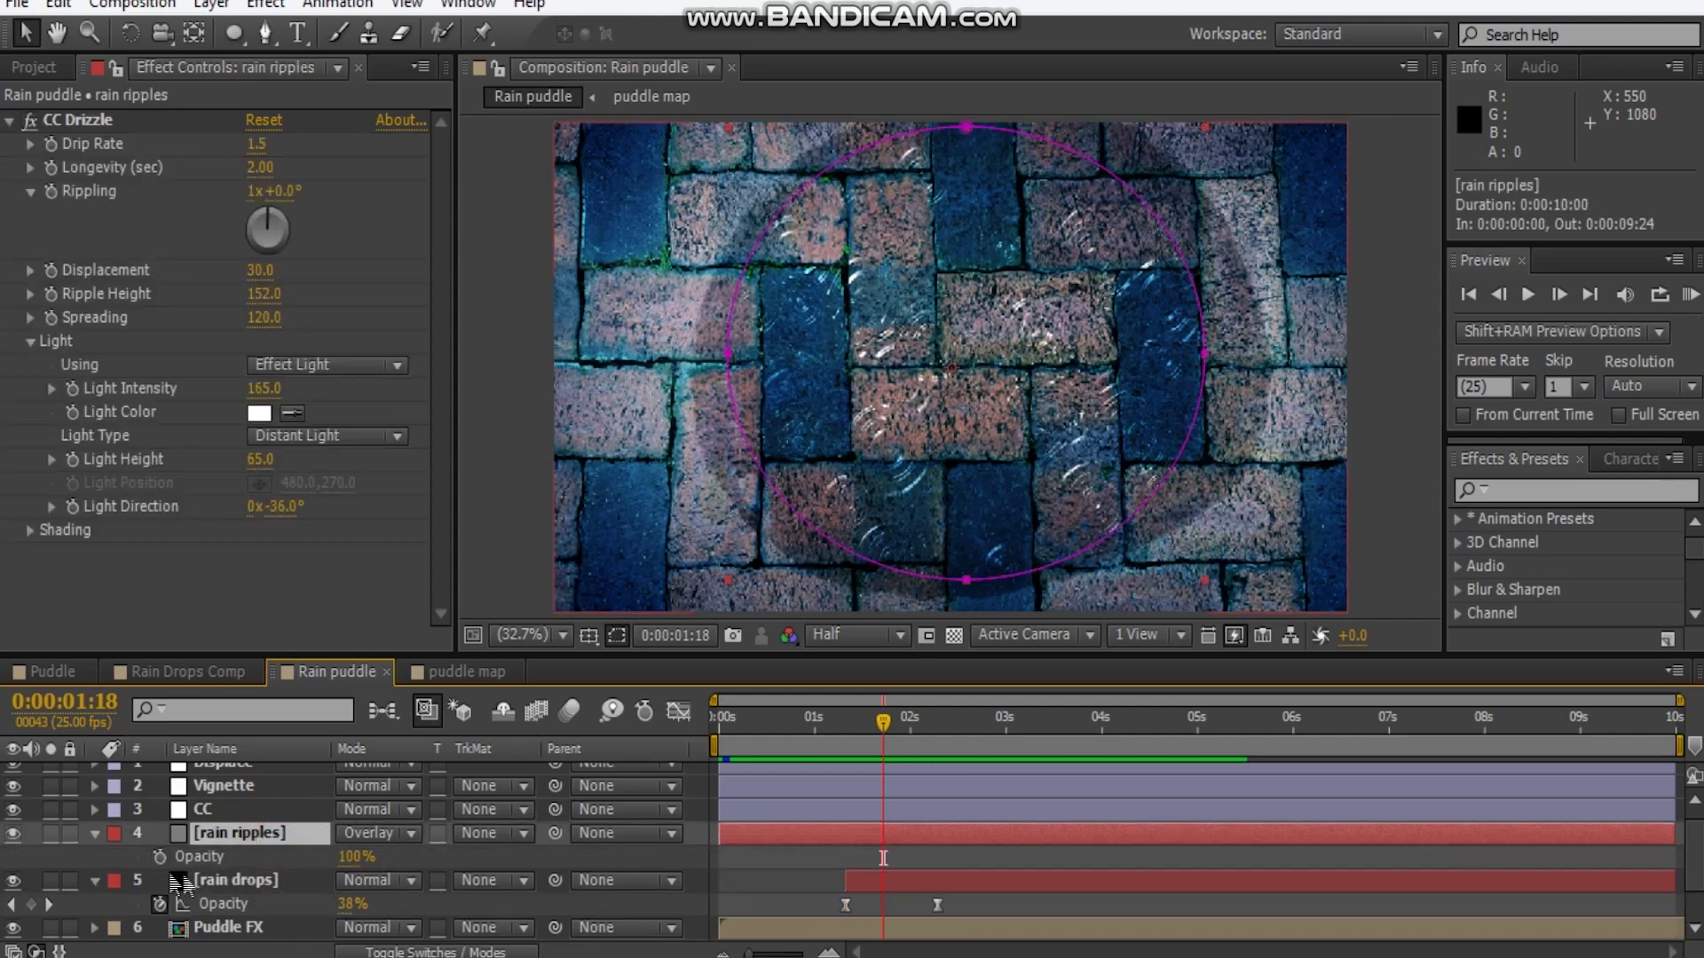
pyautogui.click(151, 863)
pyautogui.click(160, 856)
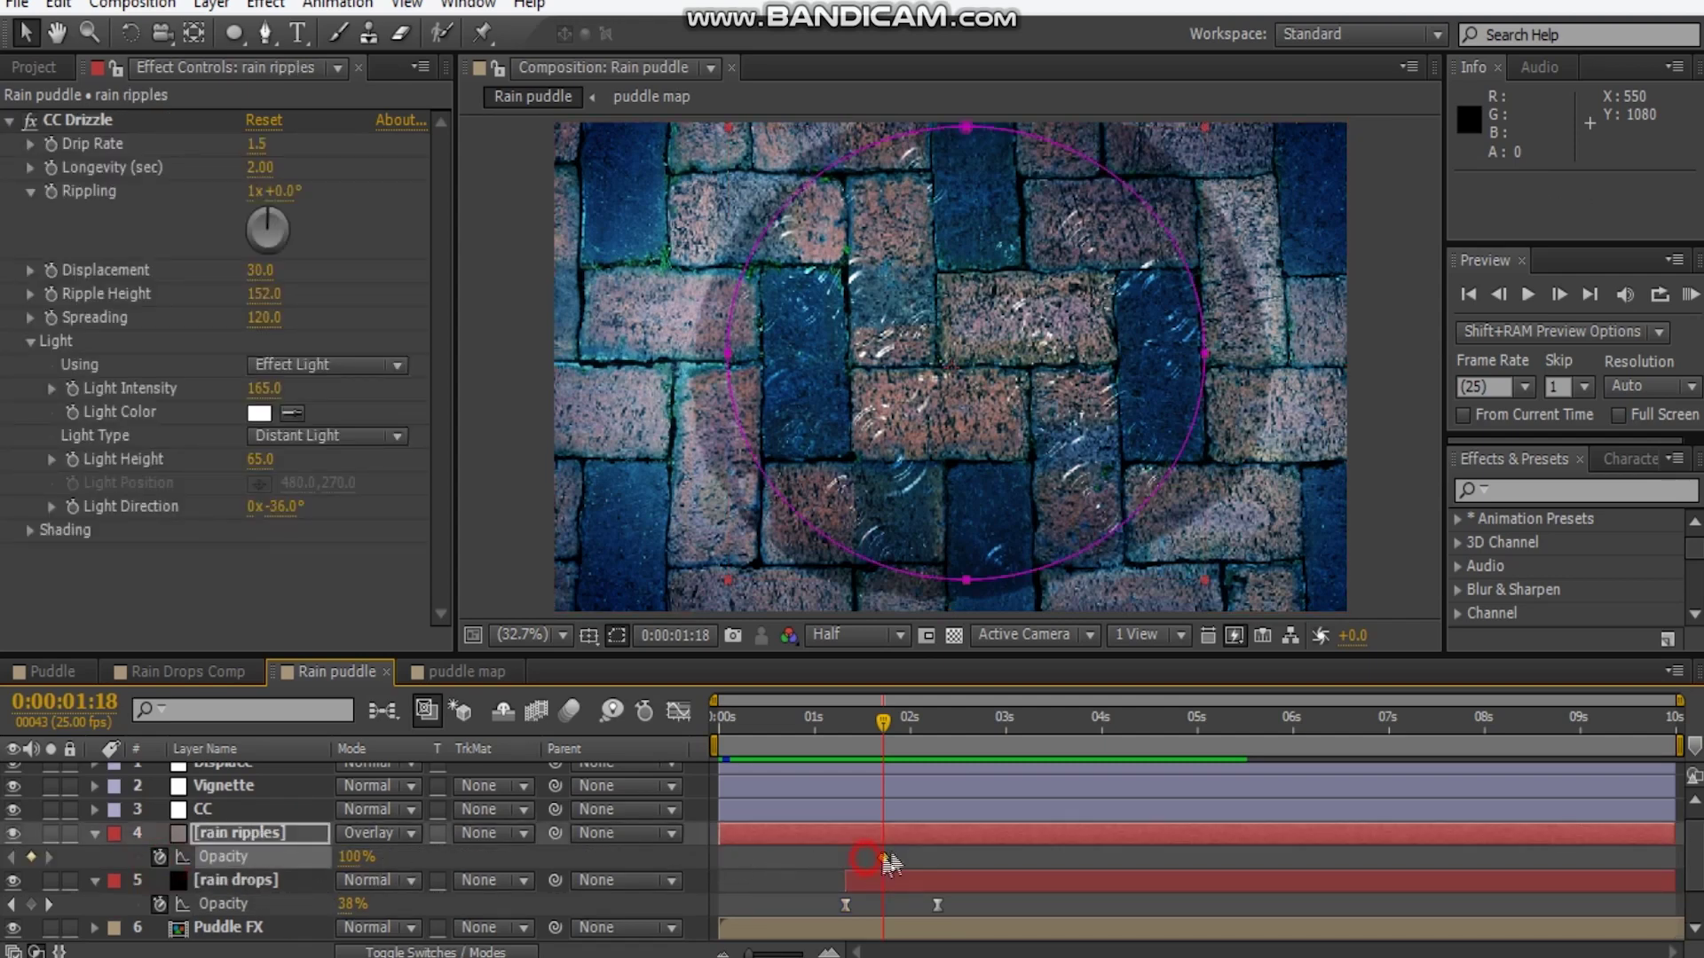
pyautogui.moveTo(886, 859); pyautogui.dragTo(930, 861)
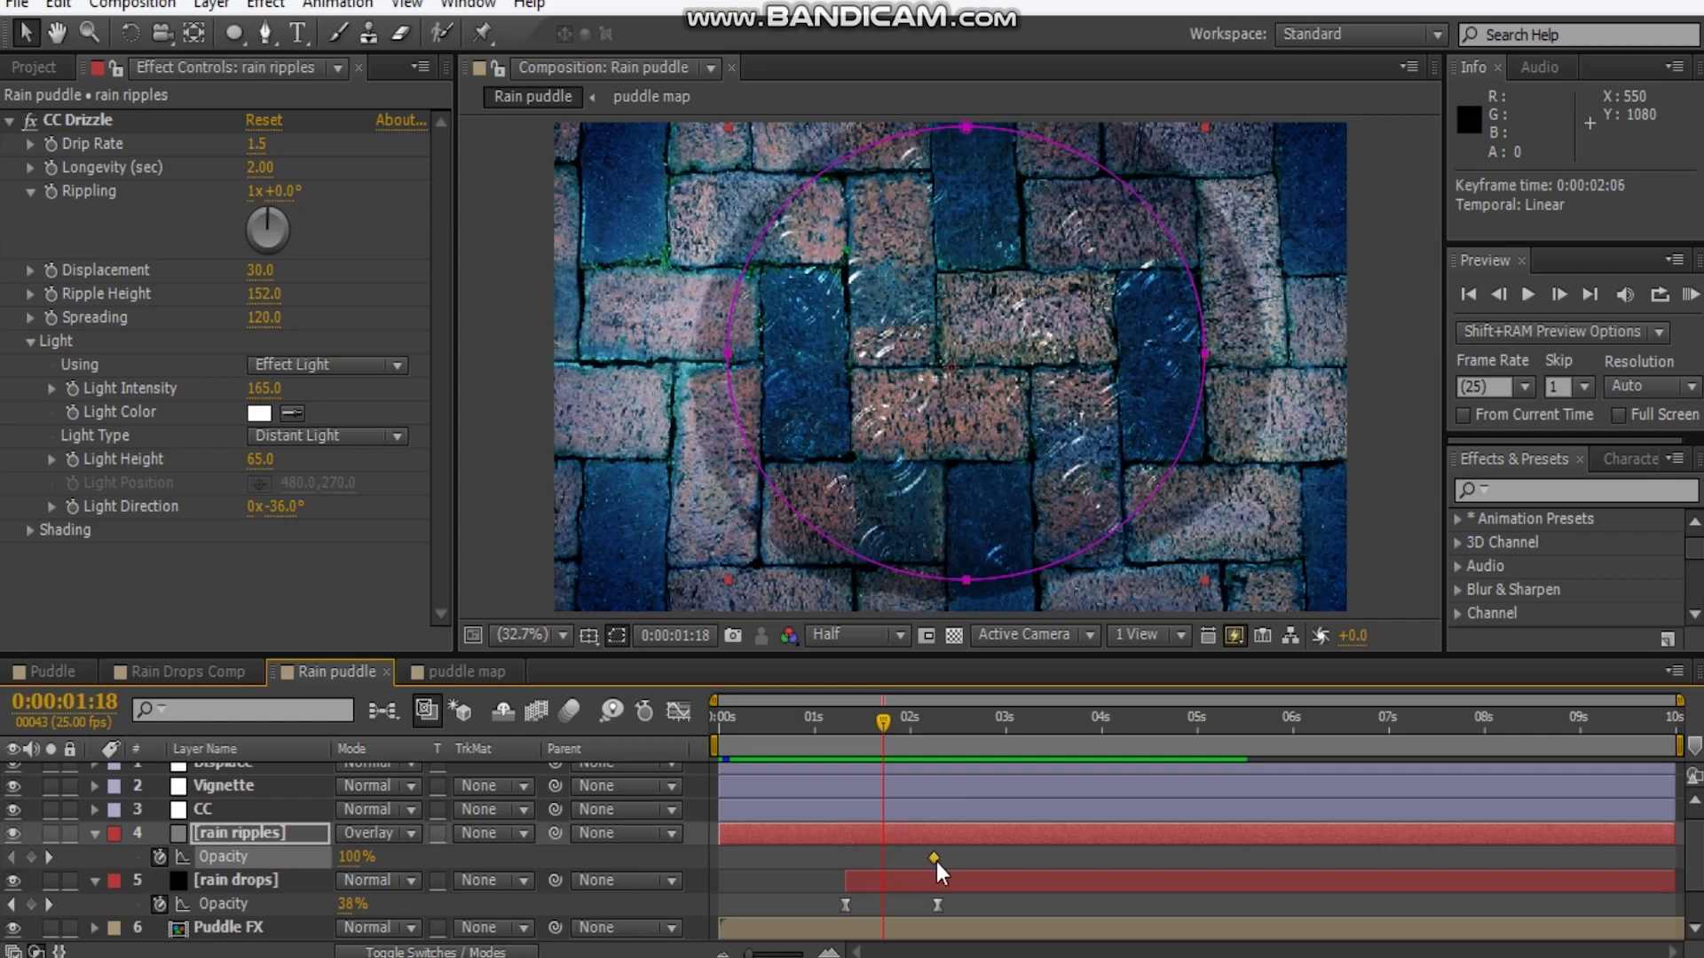
# Set the rain ripples opacity to 25% at 0:00:01:09
pyautogui.click(850, 719)
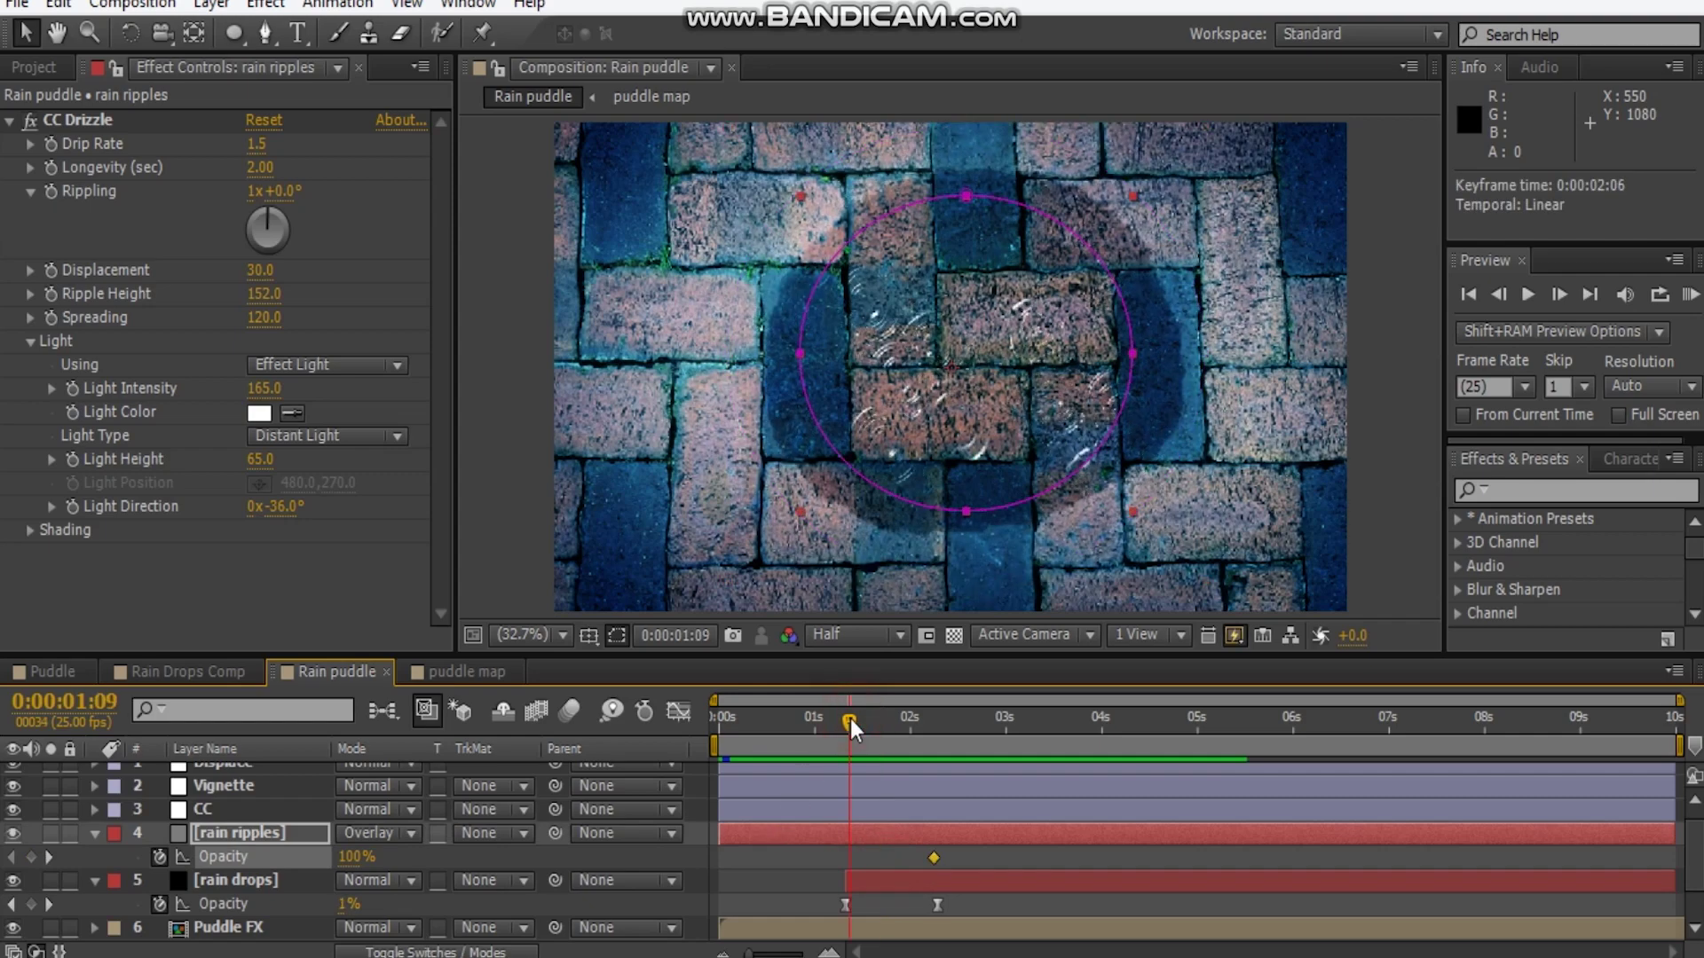
pyautogui.moveTo(359, 859); pyautogui.dragTo(284, 873)
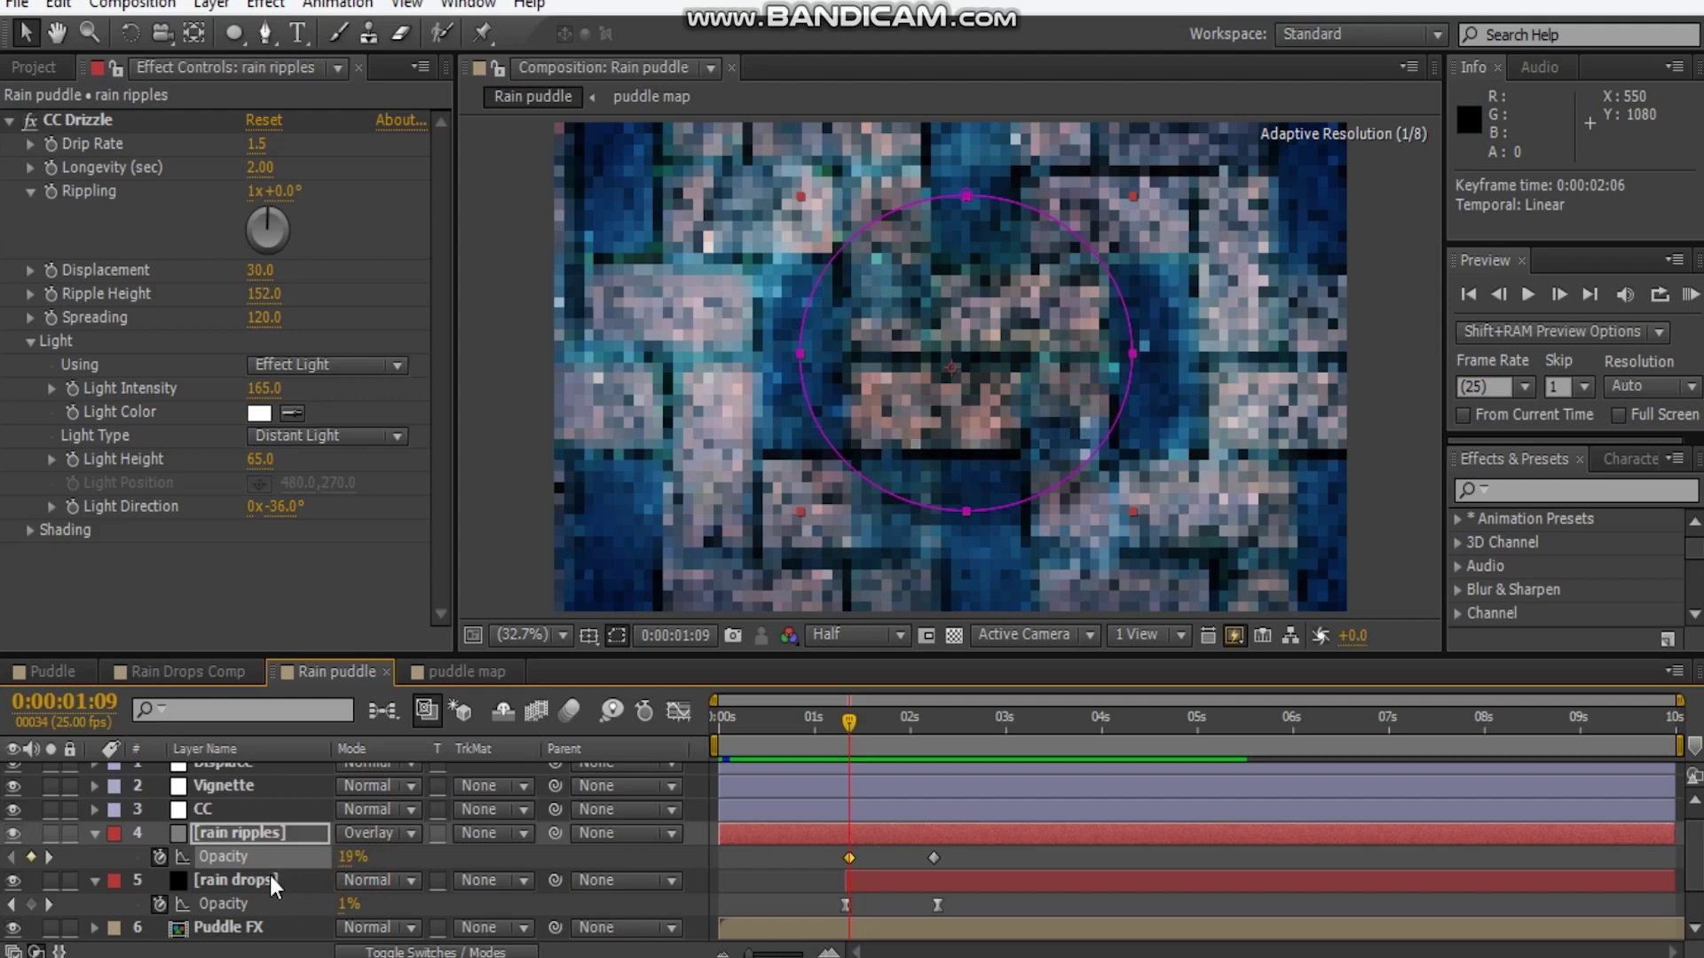
pyautogui.moveTo(341, 860); pyautogui.dragTo(350, 858)
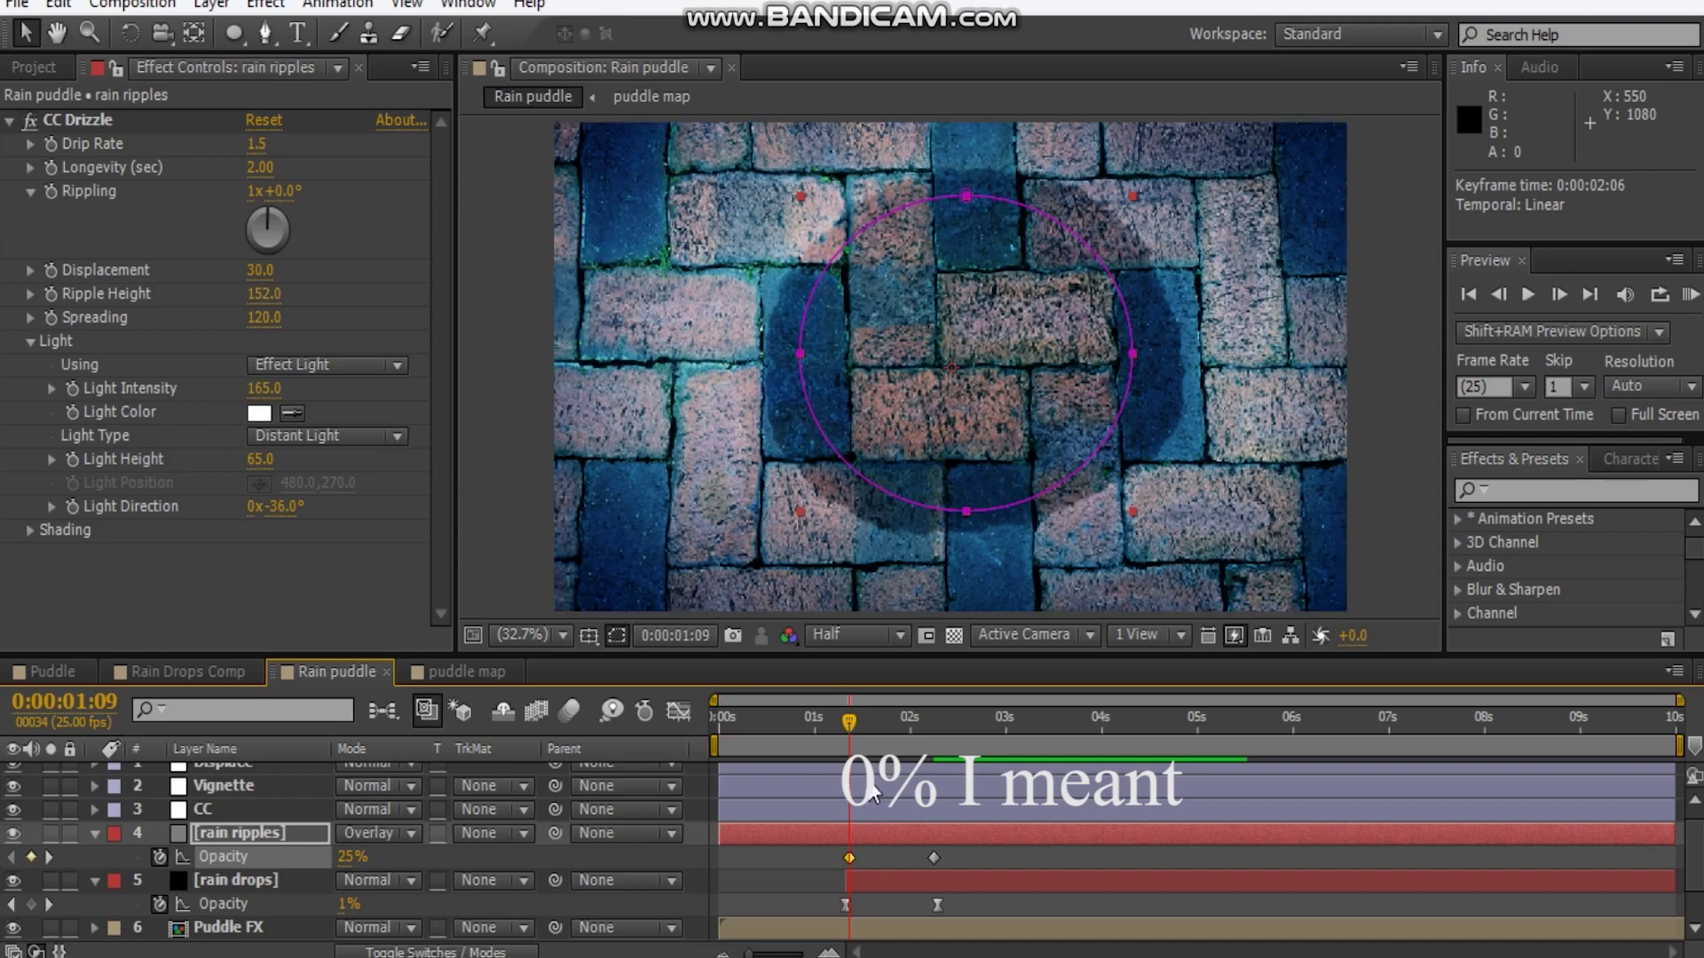
# Apply Easy Ease to both rain ripples opacity keyframes, then collapse the properties of the rain ripples and rain drops layers
pyautogui.moveTo(993, 856); pyautogui.dragTo(812, 855)
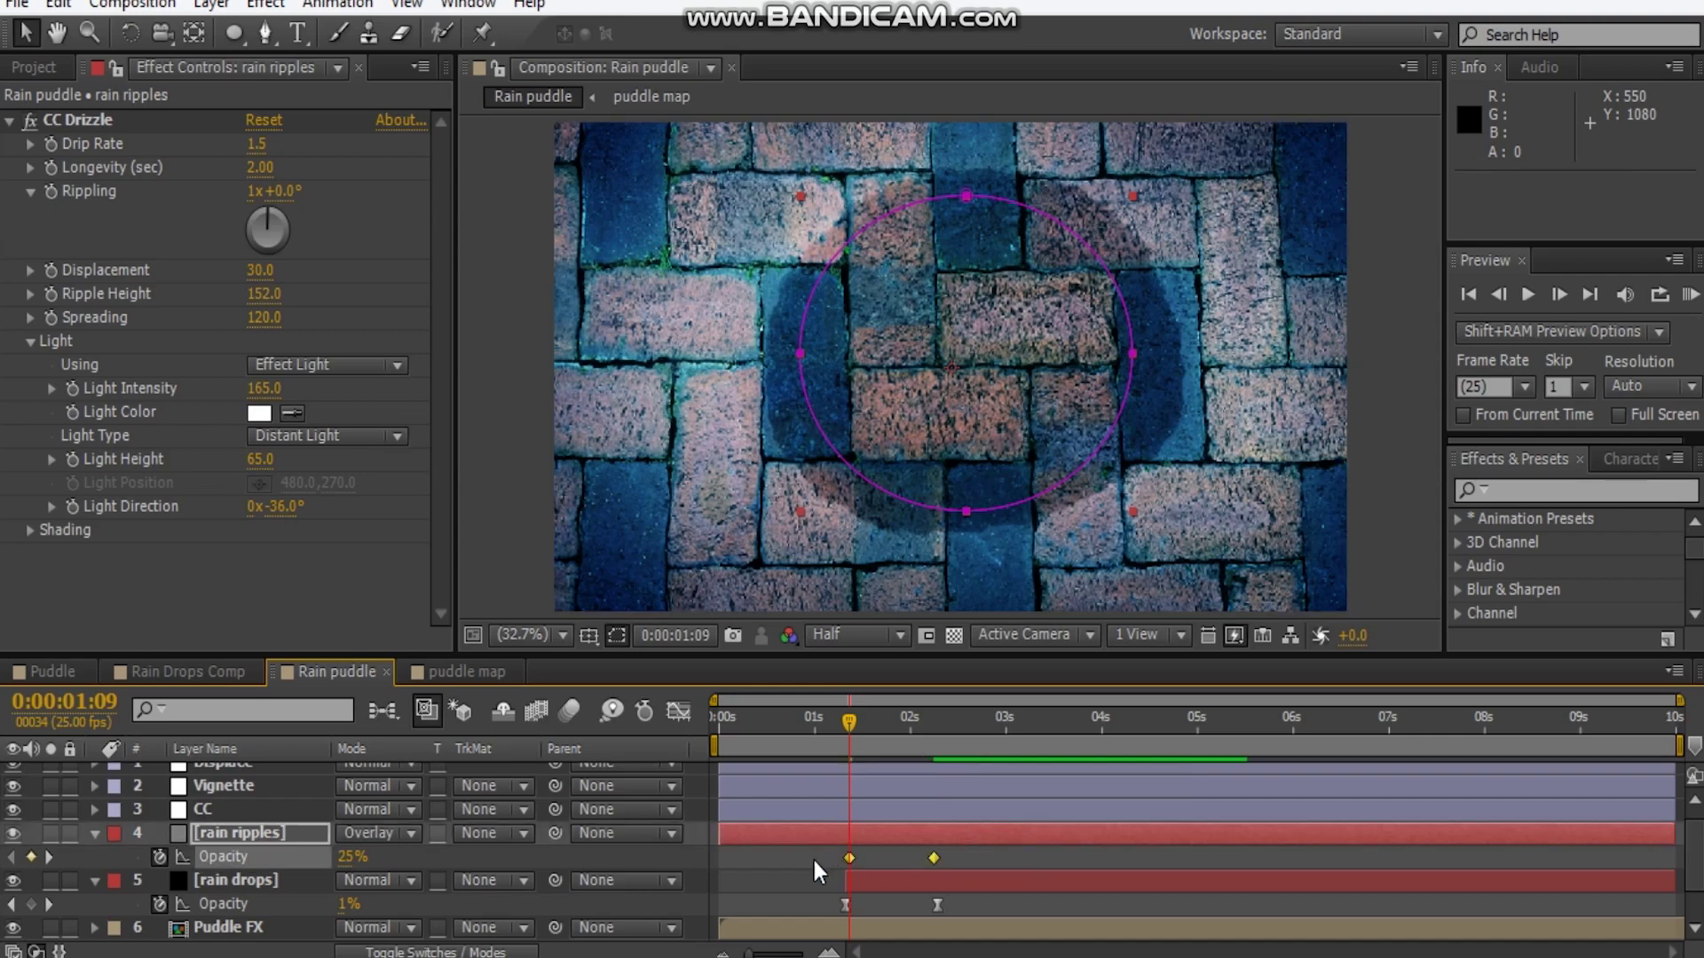
pyautogui.moveTo(851, 720); pyautogui.dragTo(931, 720)
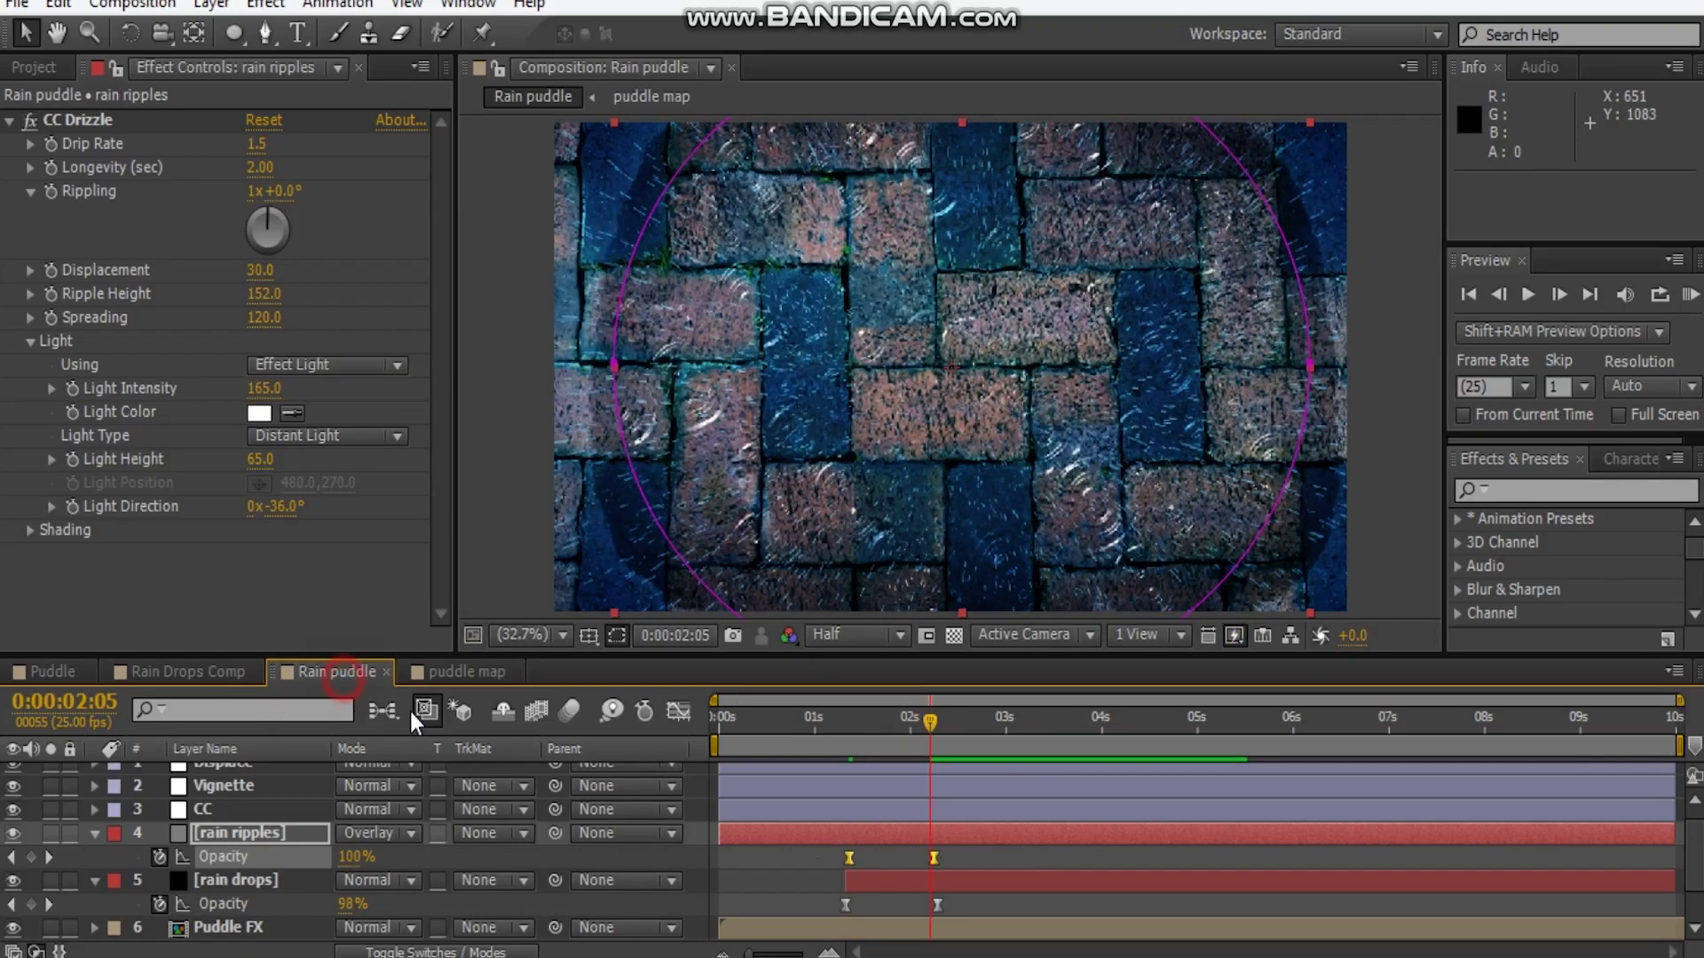
pyautogui.click(95, 833)
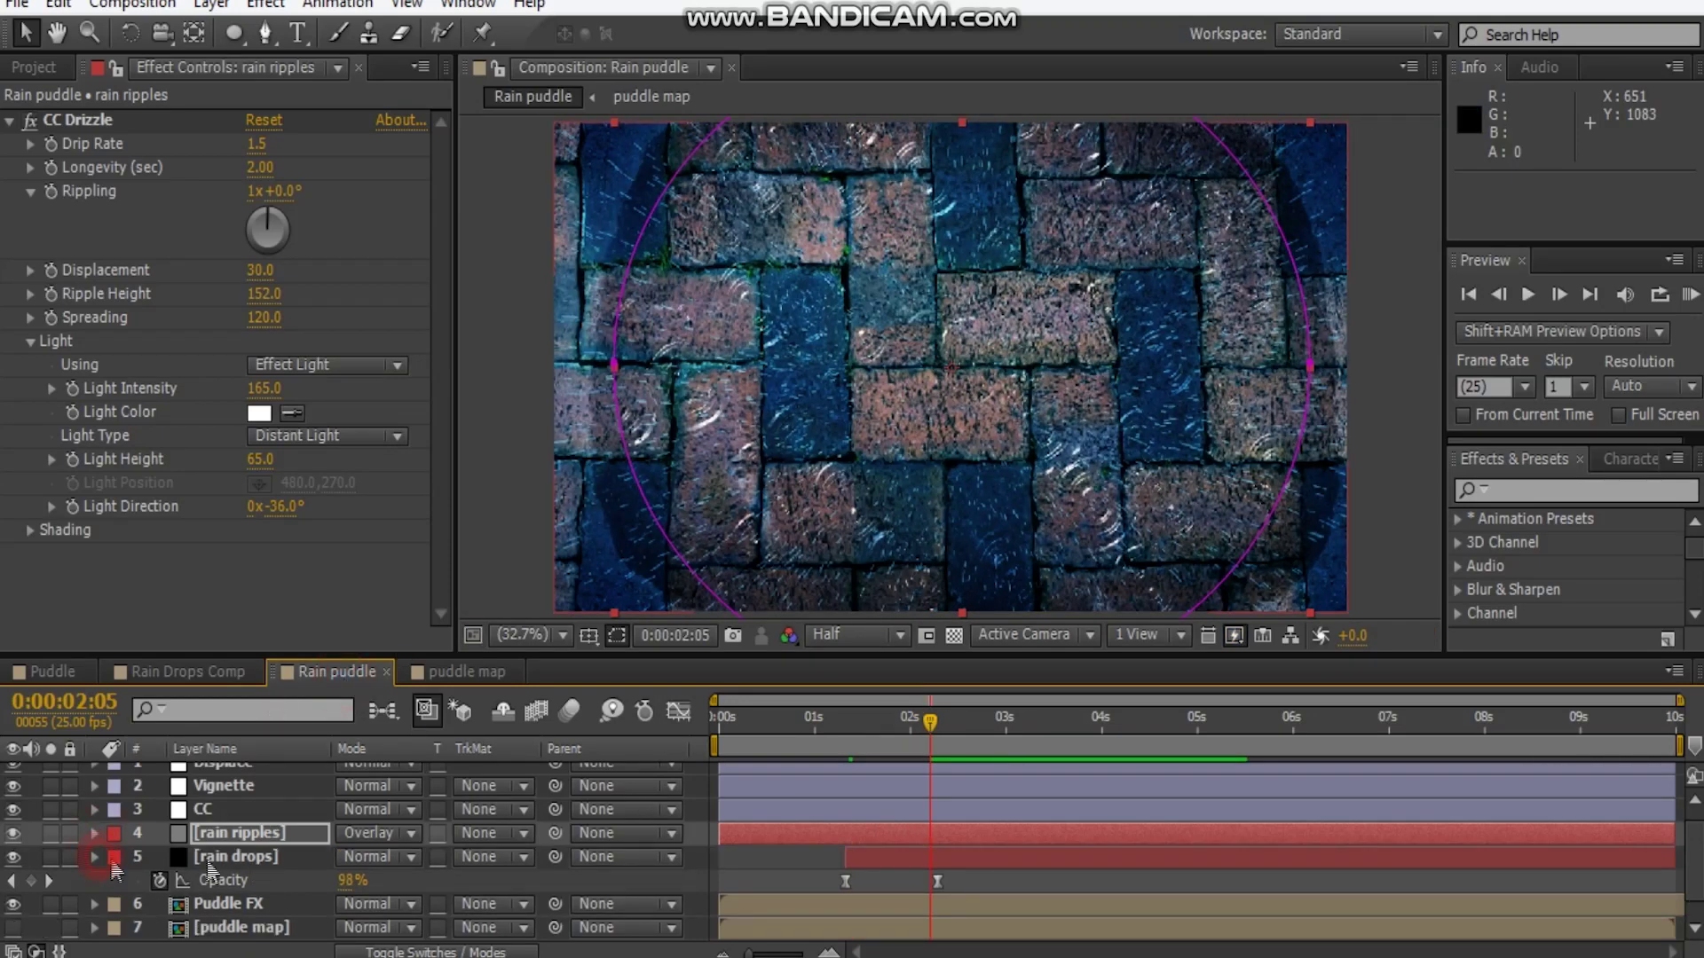
pyautogui.click(95, 857)
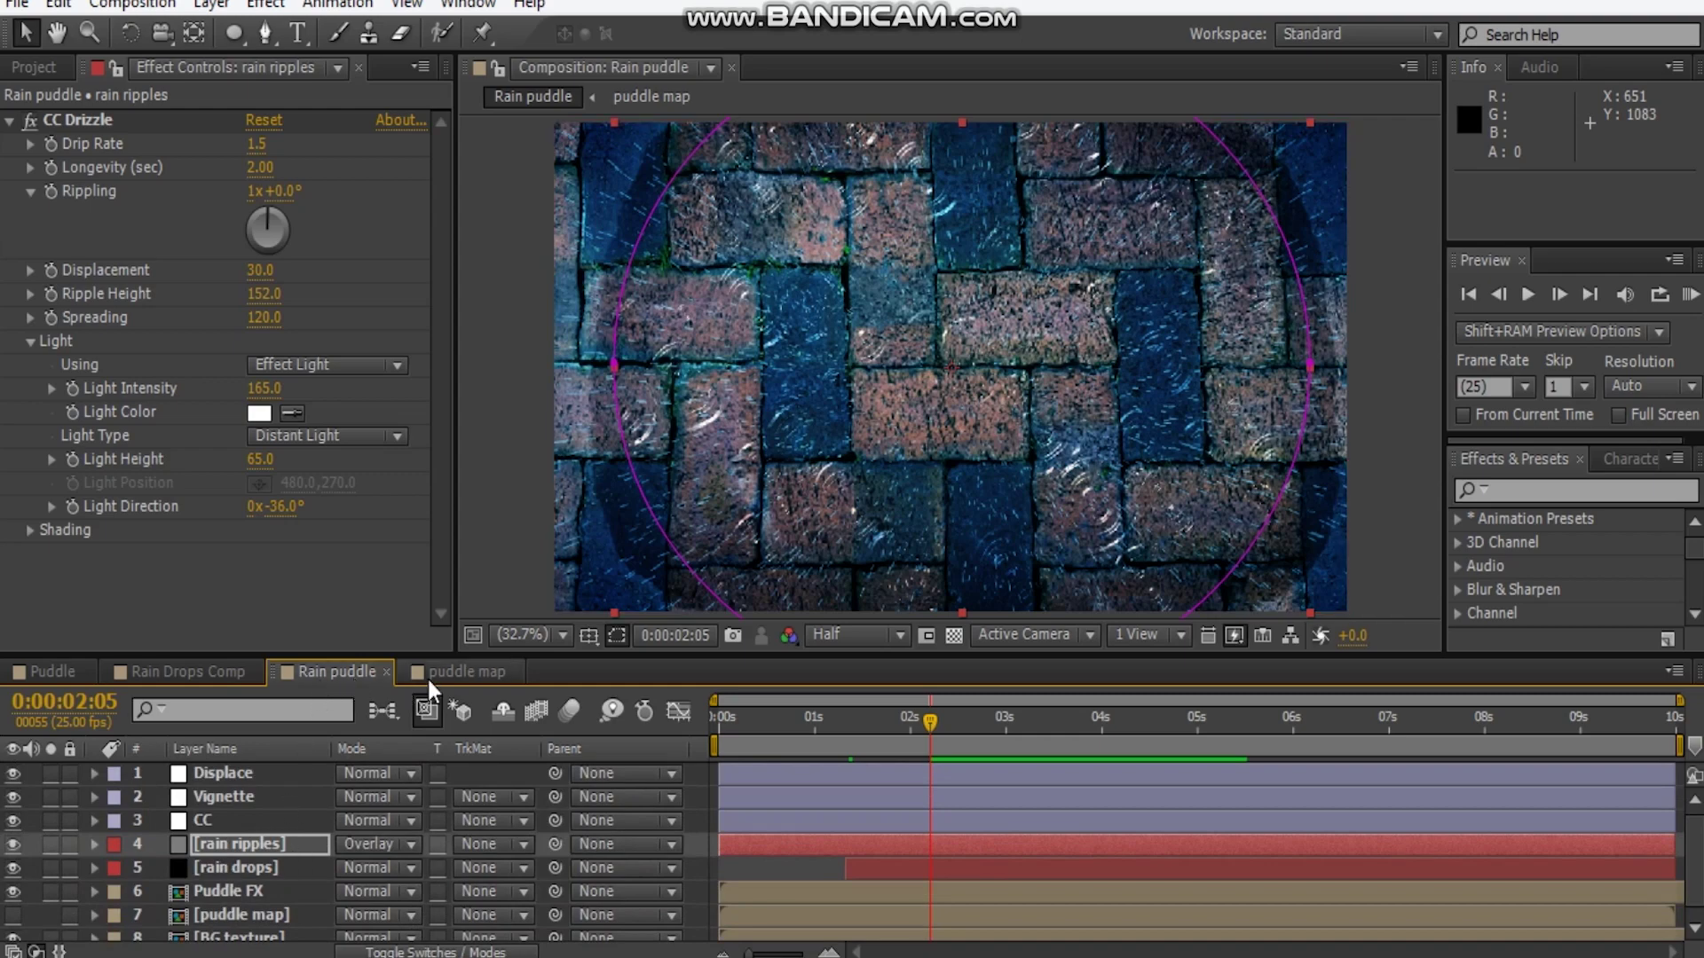
# Duplicate the Rain puddle composition in the project, name the copy Rain Drop Comp and open it
pyautogui.click(14, 71)
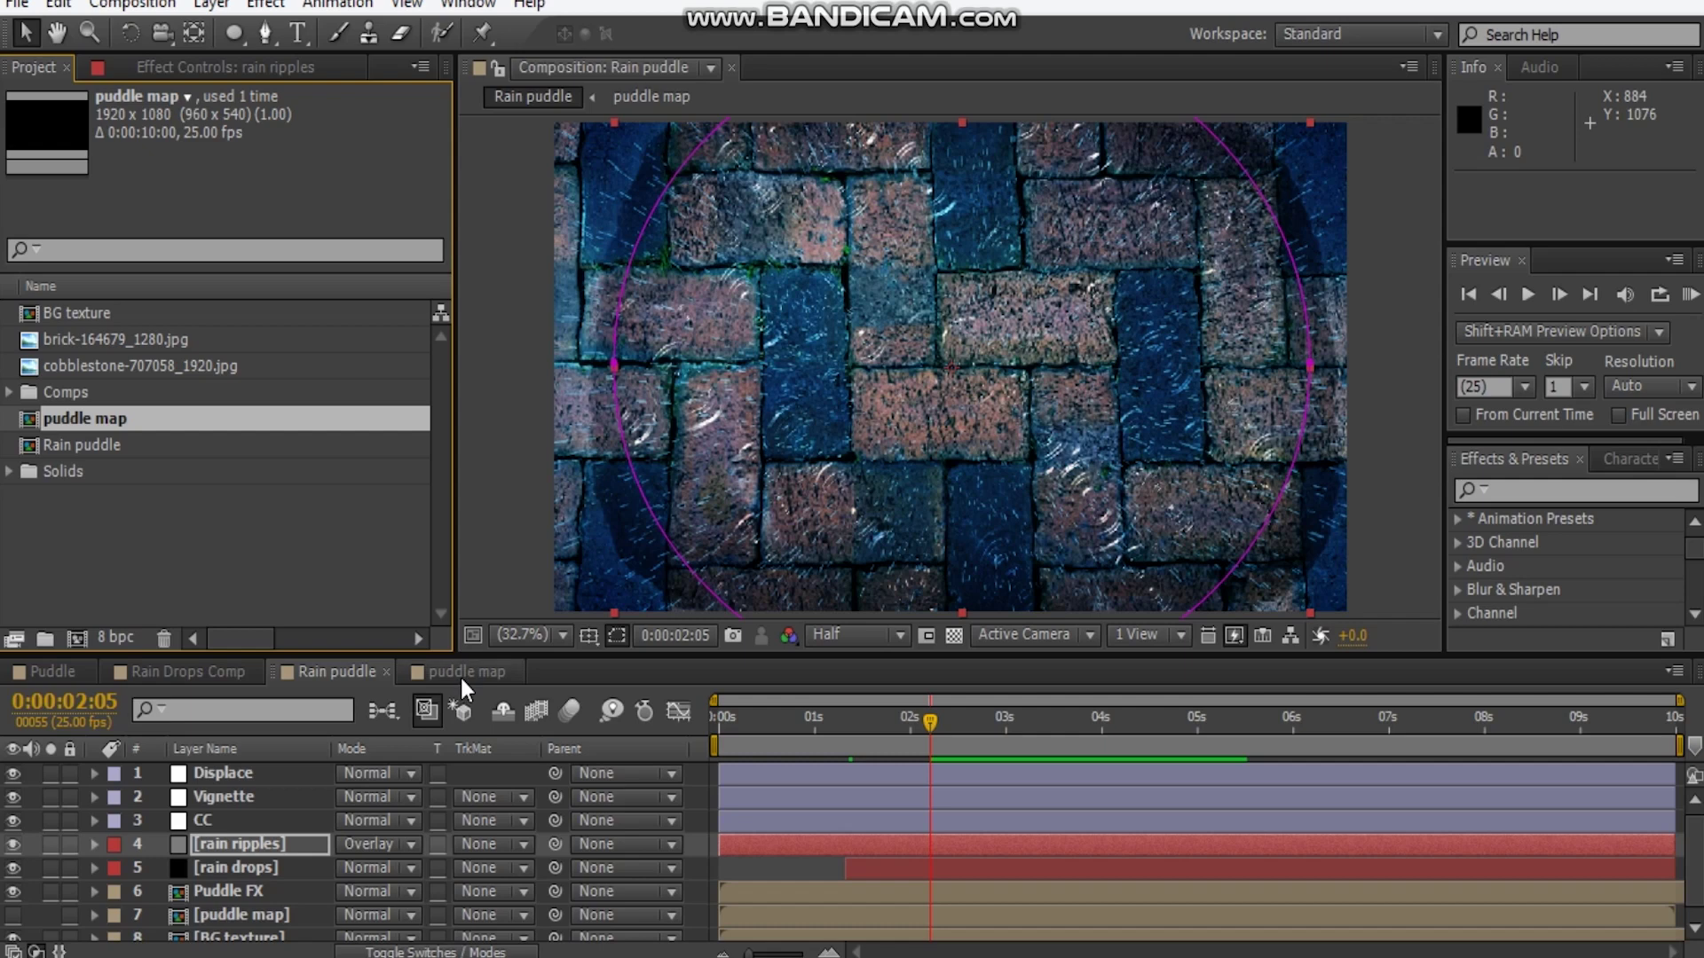
pyautogui.click(173, 545)
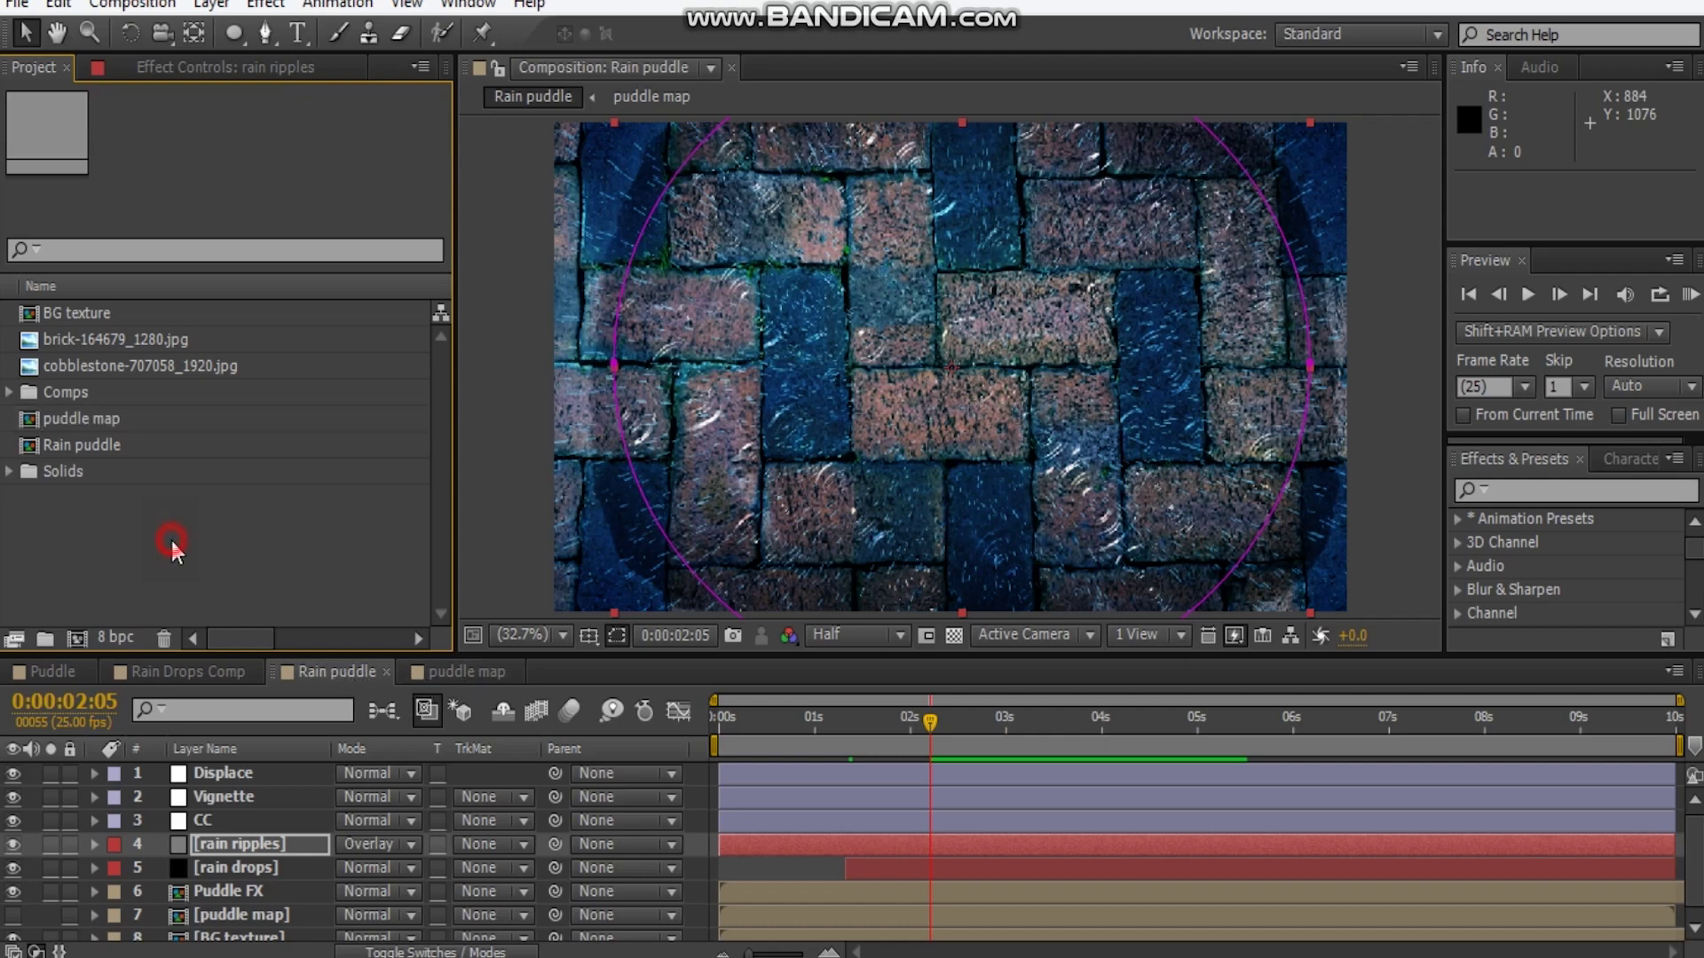
pyautogui.click(132, 444)
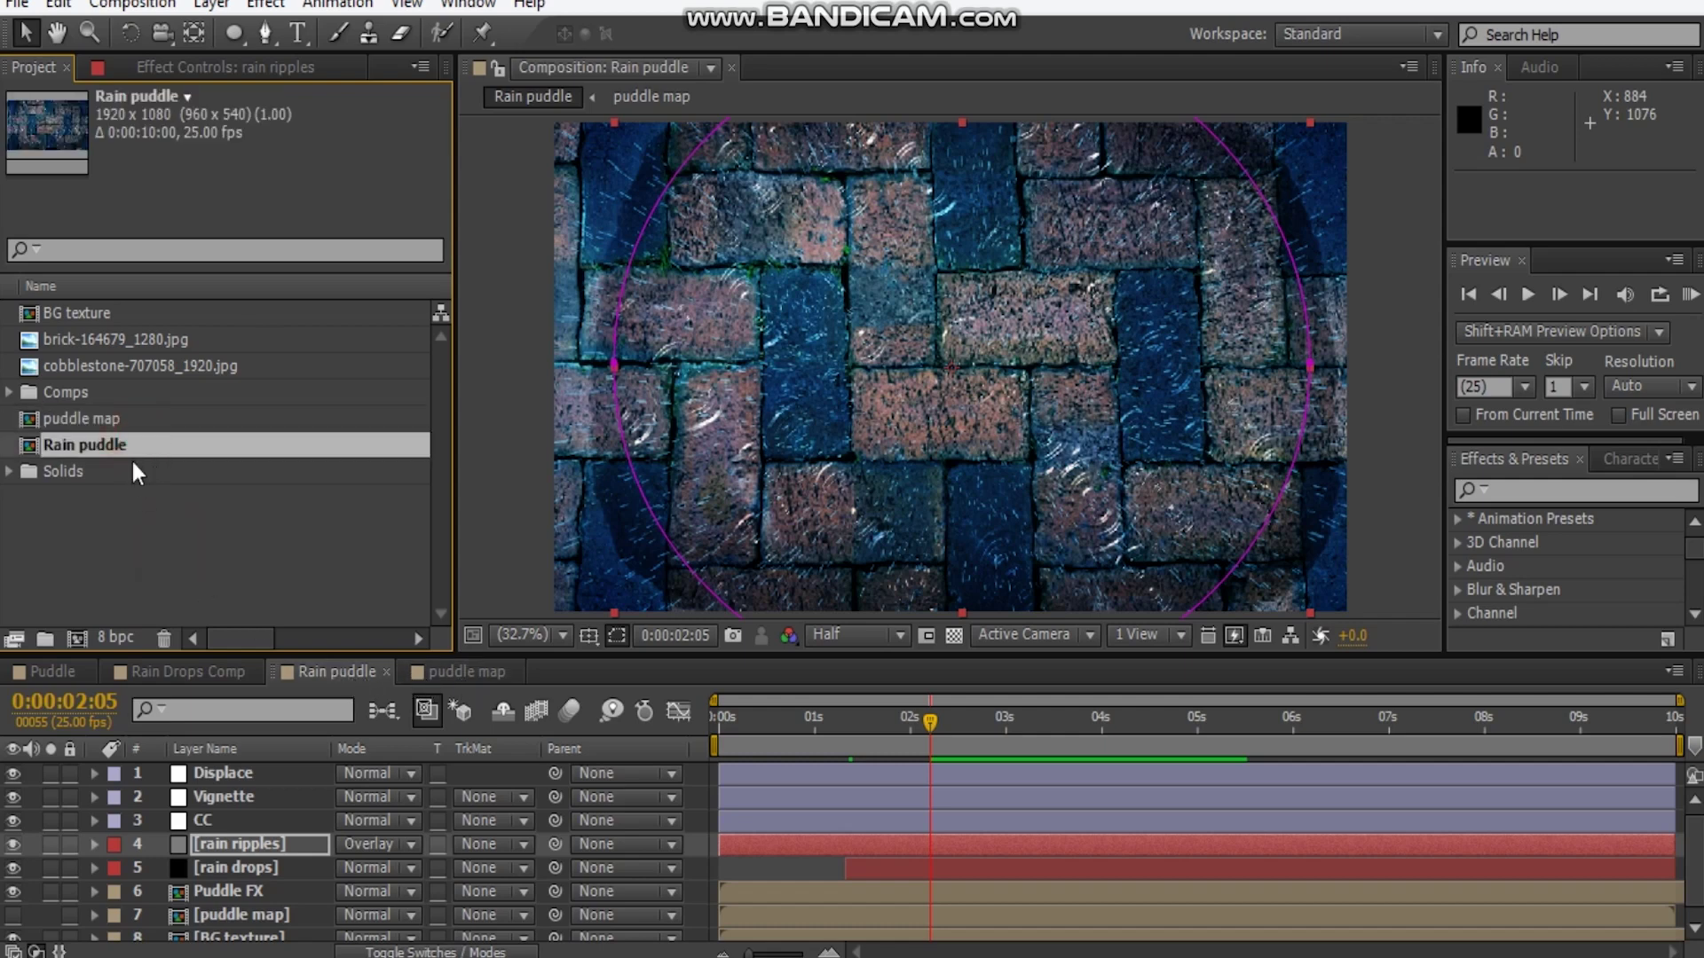
pyautogui.hotkey('ctrl', 'd')
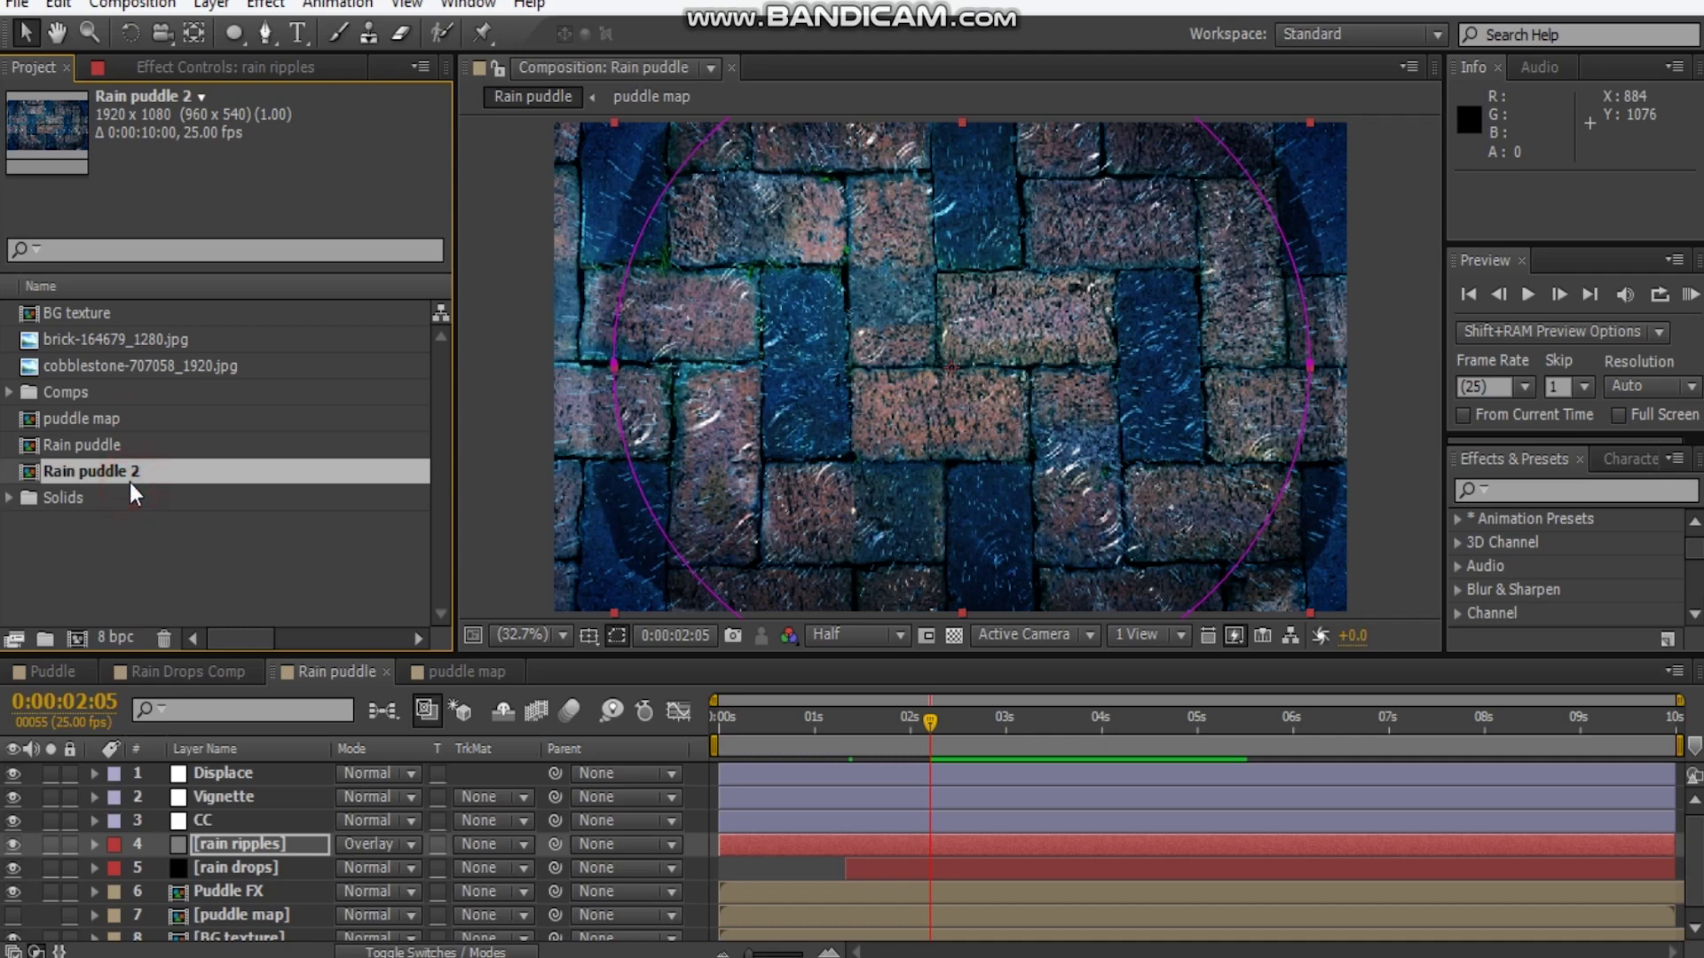
pyautogui.press('Return')
pyautogui.write('Rain Drop Comp')
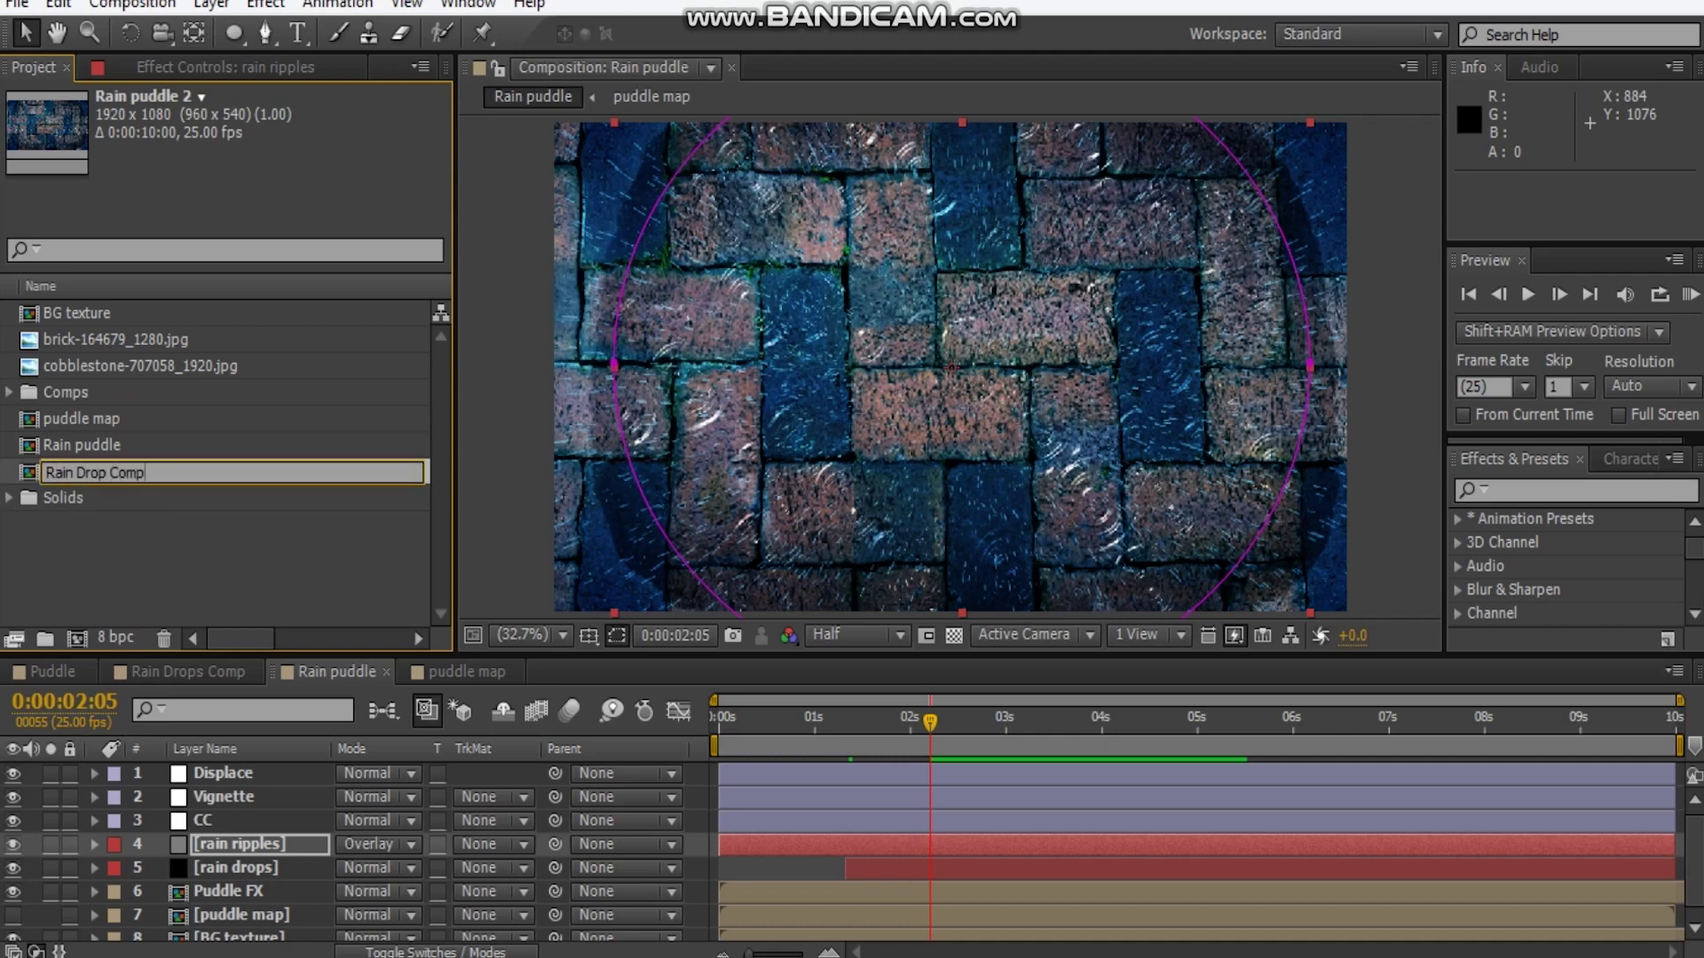
pyautogui.click(205, 558)
pyautogui.doubleClick(160, 442)
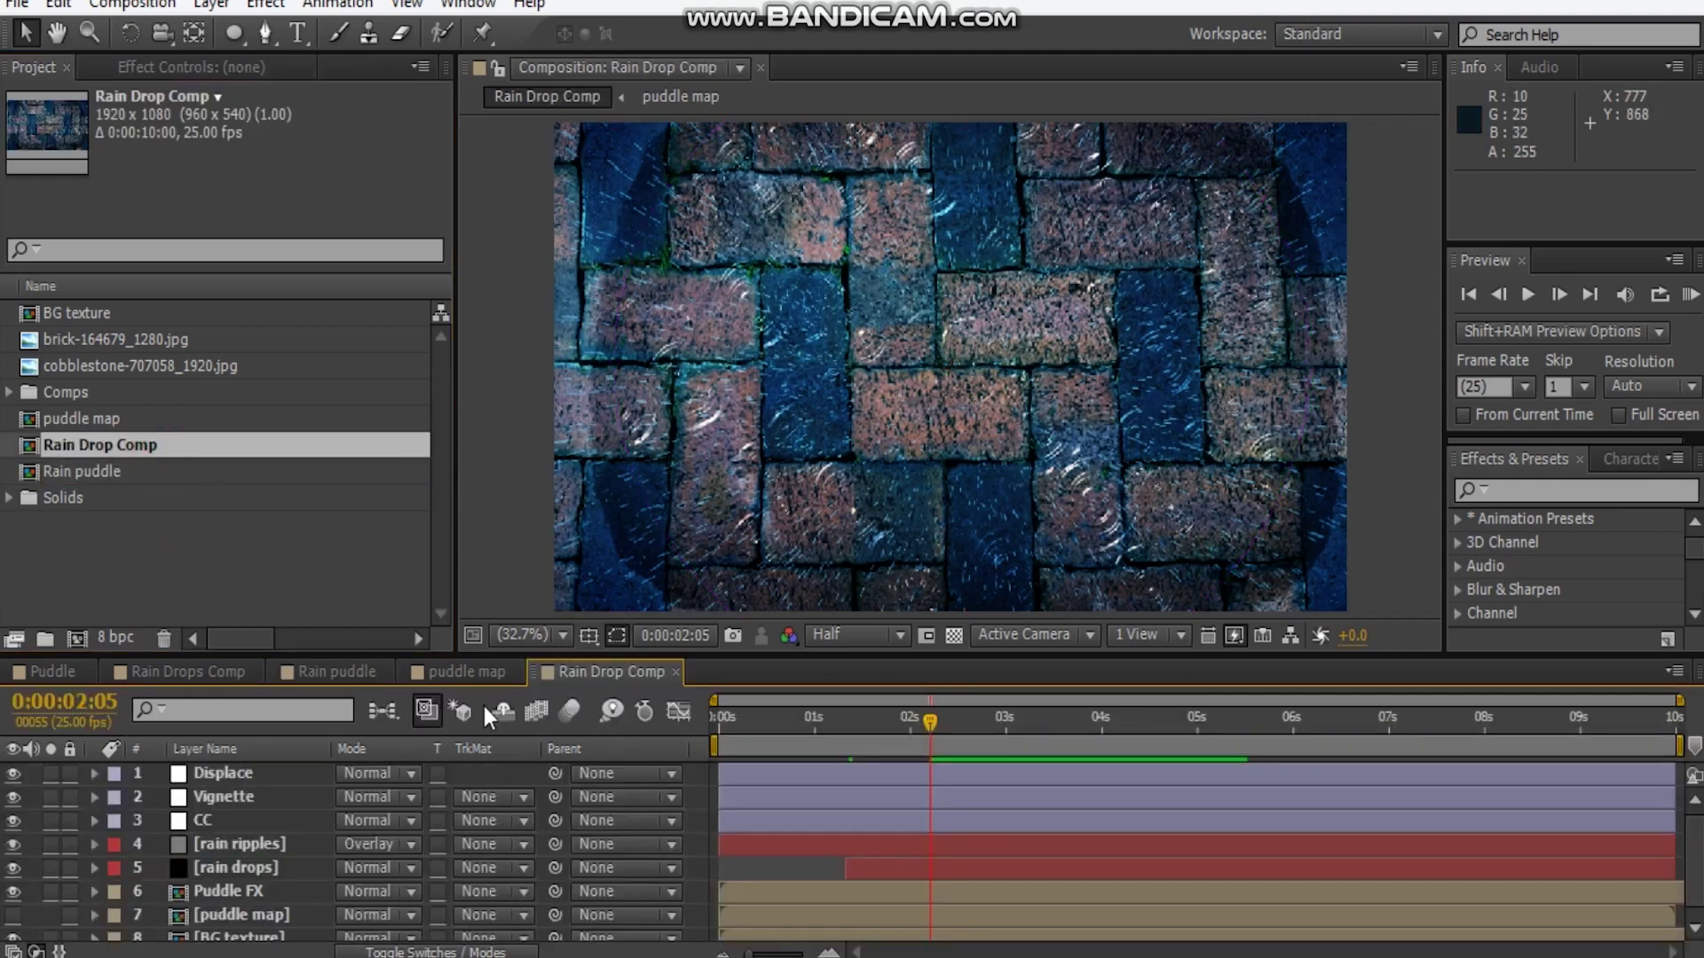
# Delete the Puddle FX and puddle map layers from Rain Drop Comp
pyautogui.scroll(-1, 242, 828)
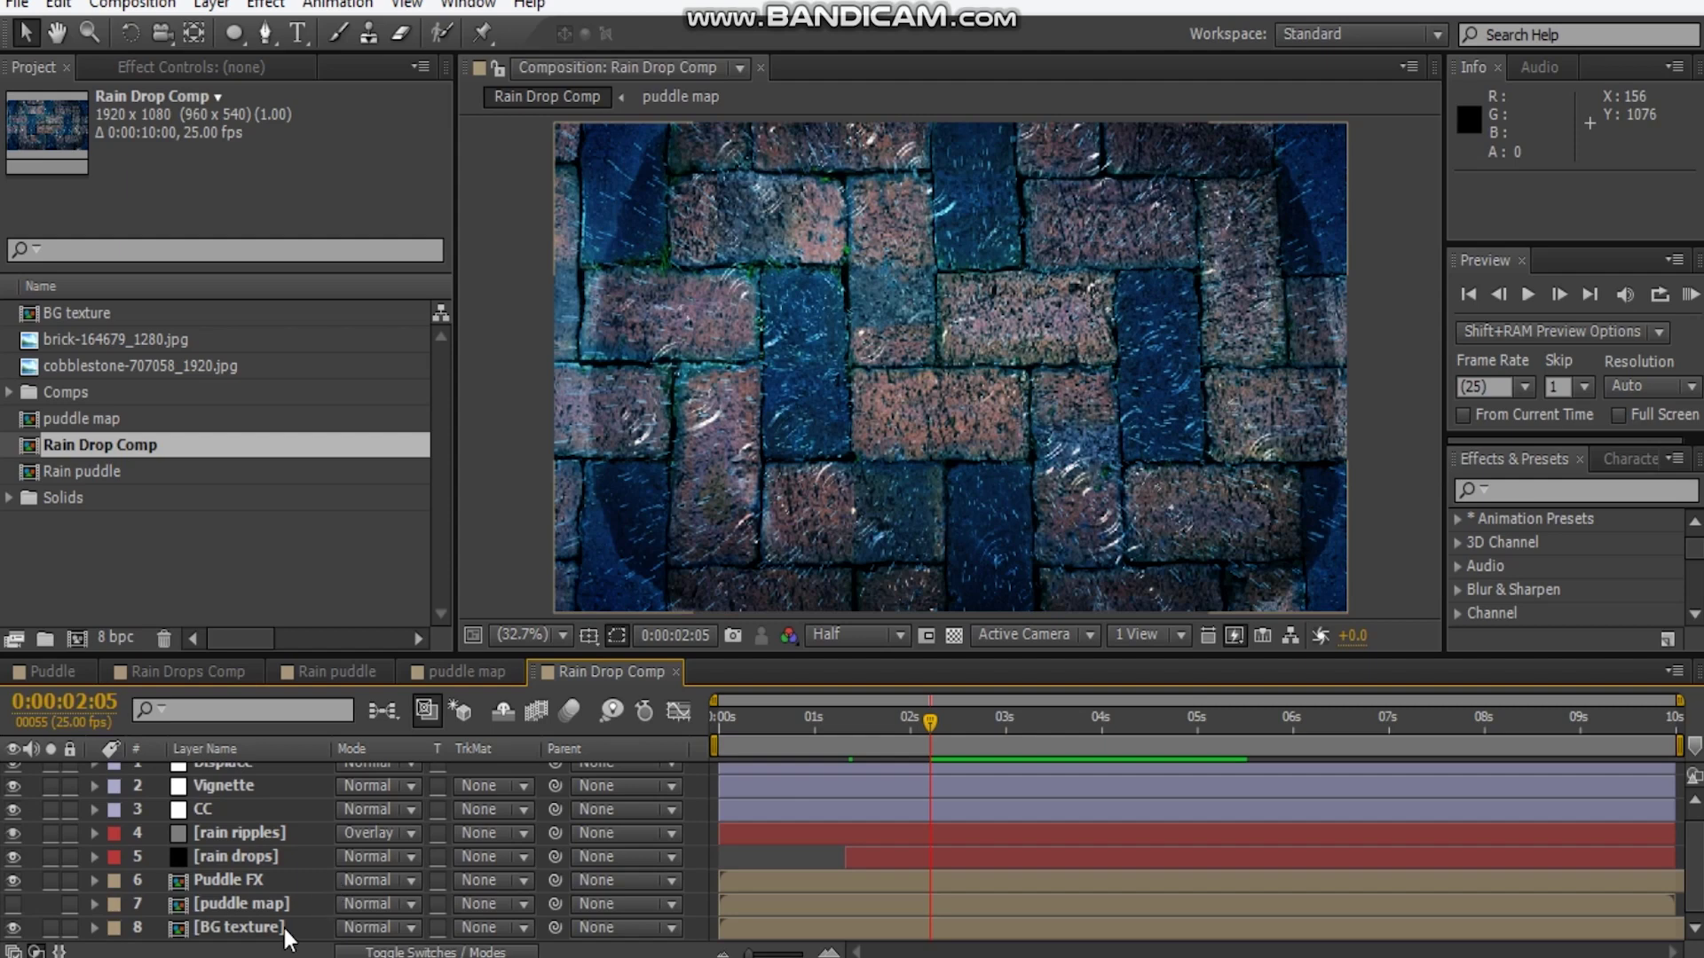
pyautogui.click(270, 884)
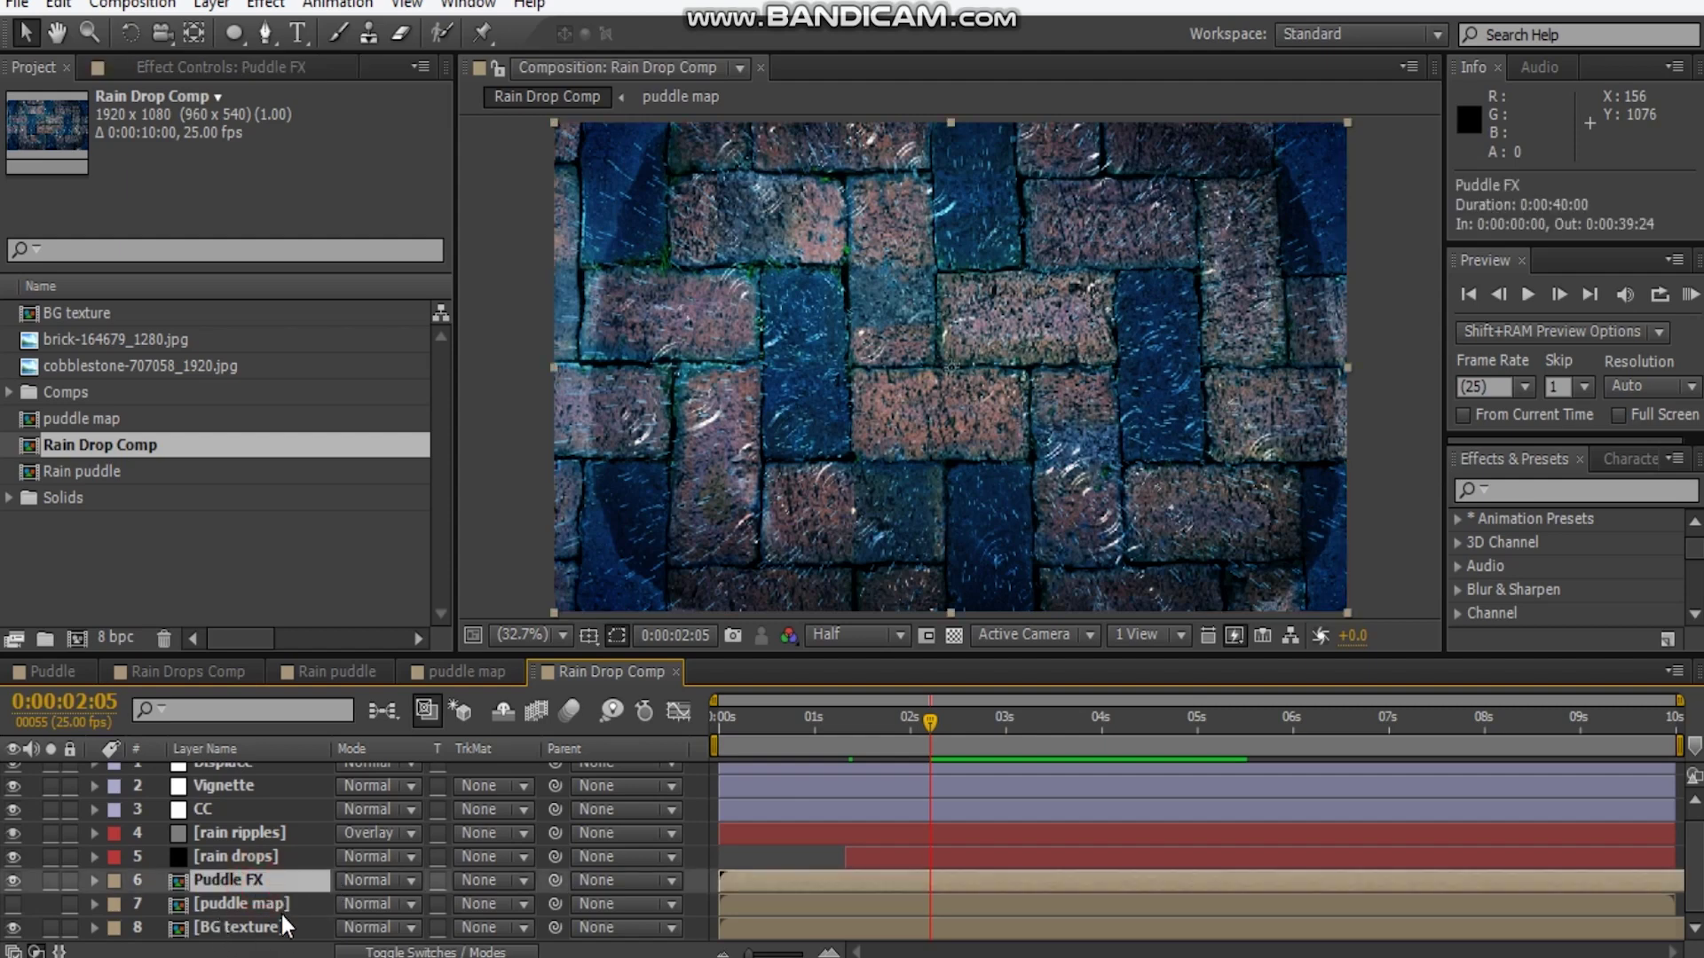
pyautogui.keyDown('ctrl'); pyautogui.click(274, 905); pyautogui.keyUp('ctrl')
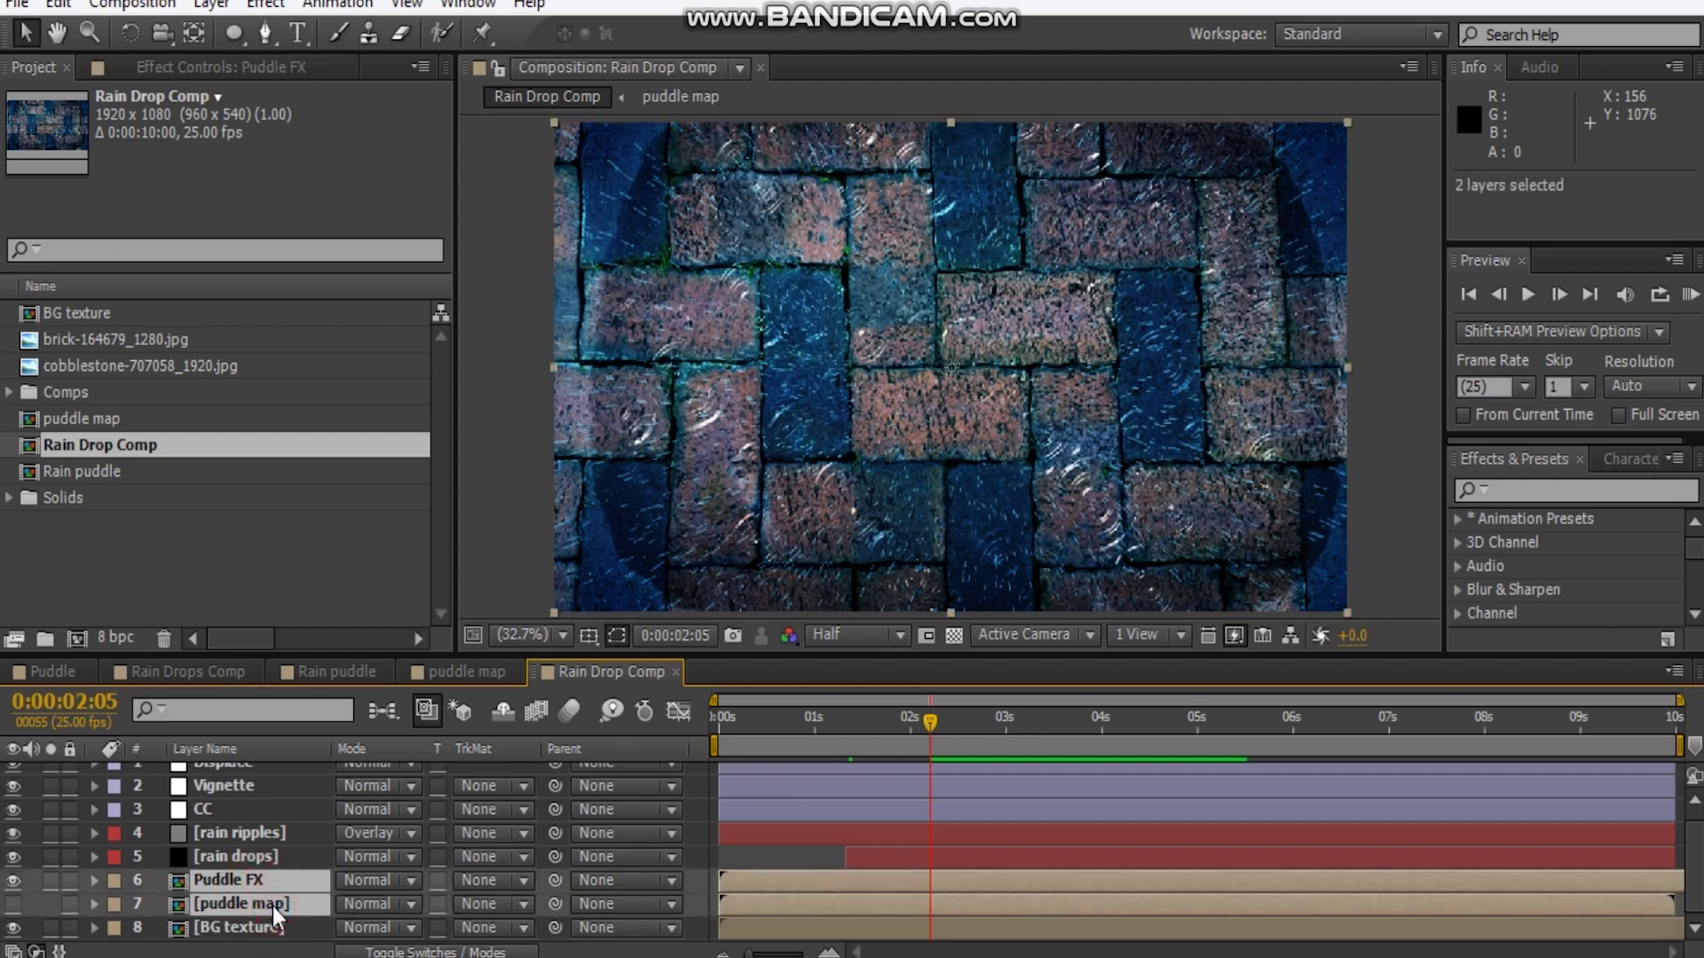
pyautogui.press('Delete')
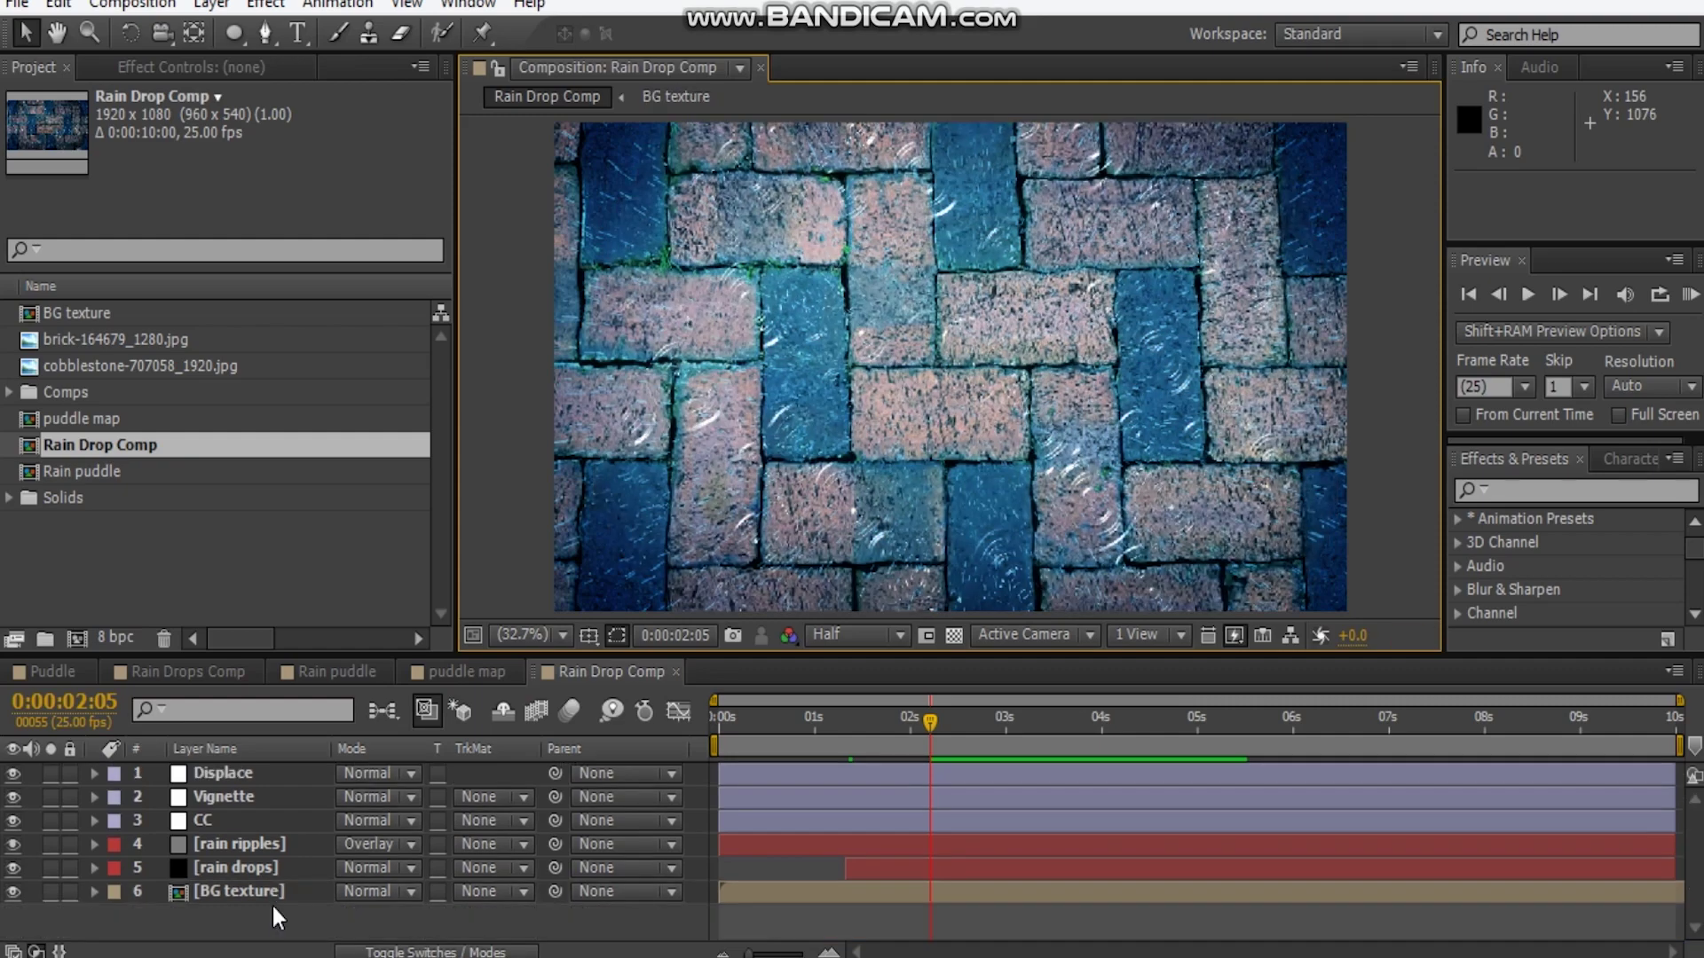
# Create a comp-sized black solid named rain drops in Rain Drop Comp
pyautogui.click(195, 934)
pyautogui.click(214, 895)
pyautogui.click(231, 925)
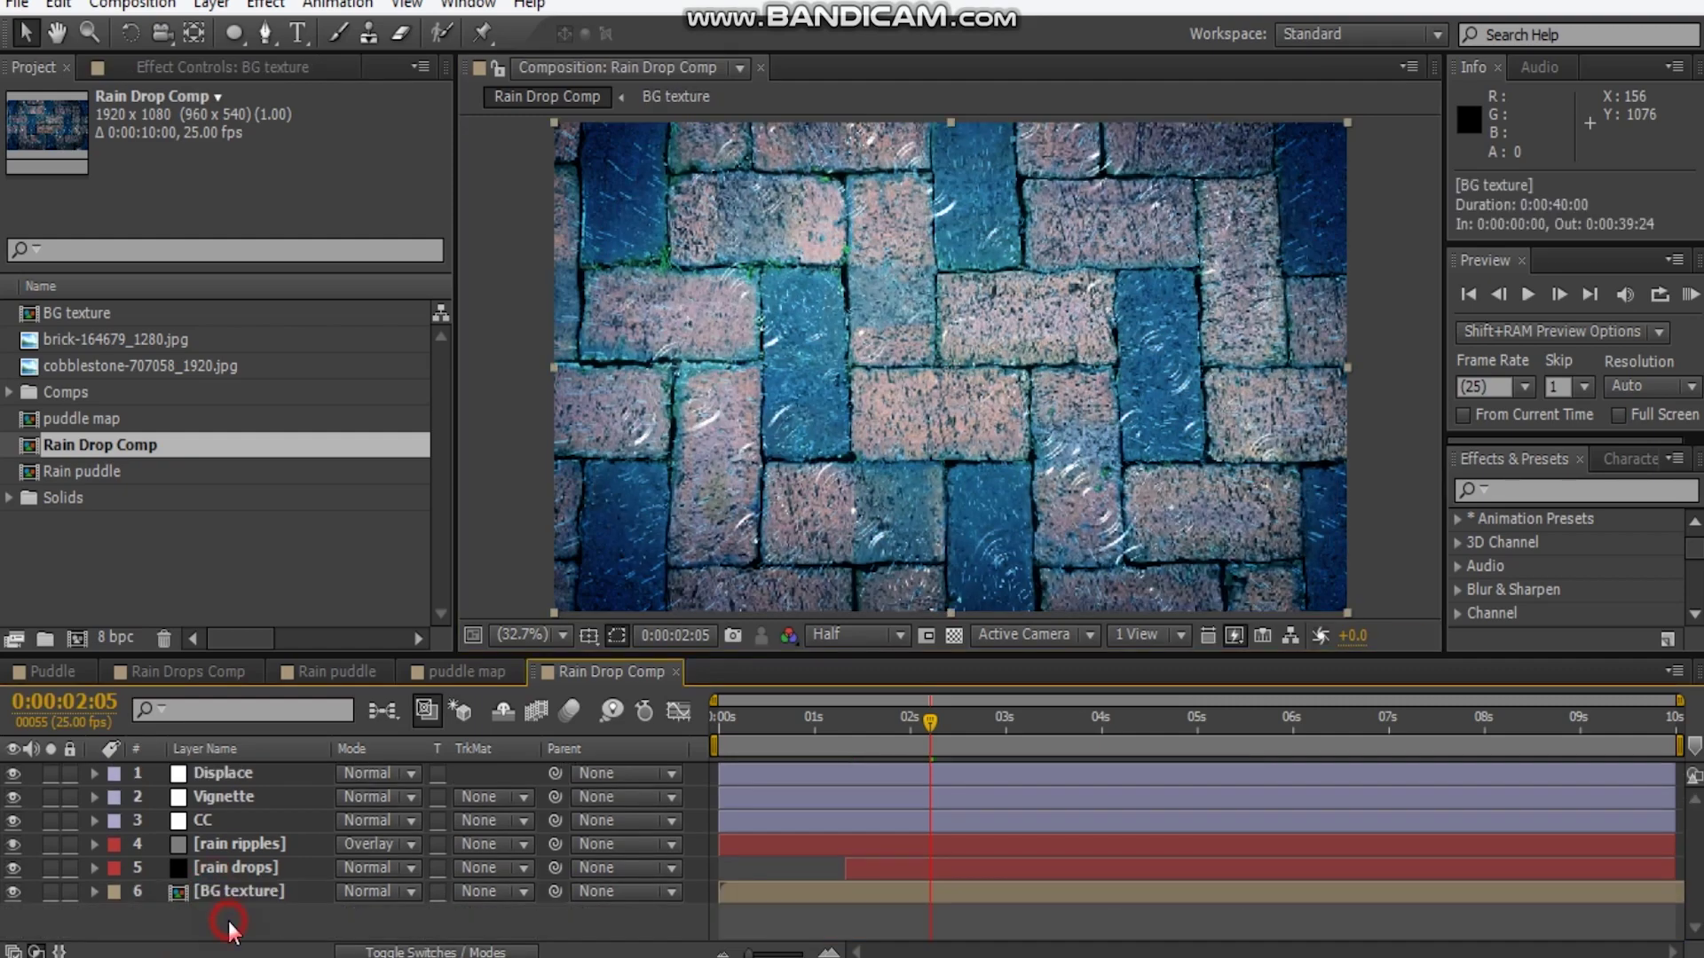
pyautogui.hotkey('ctrl', 'y')
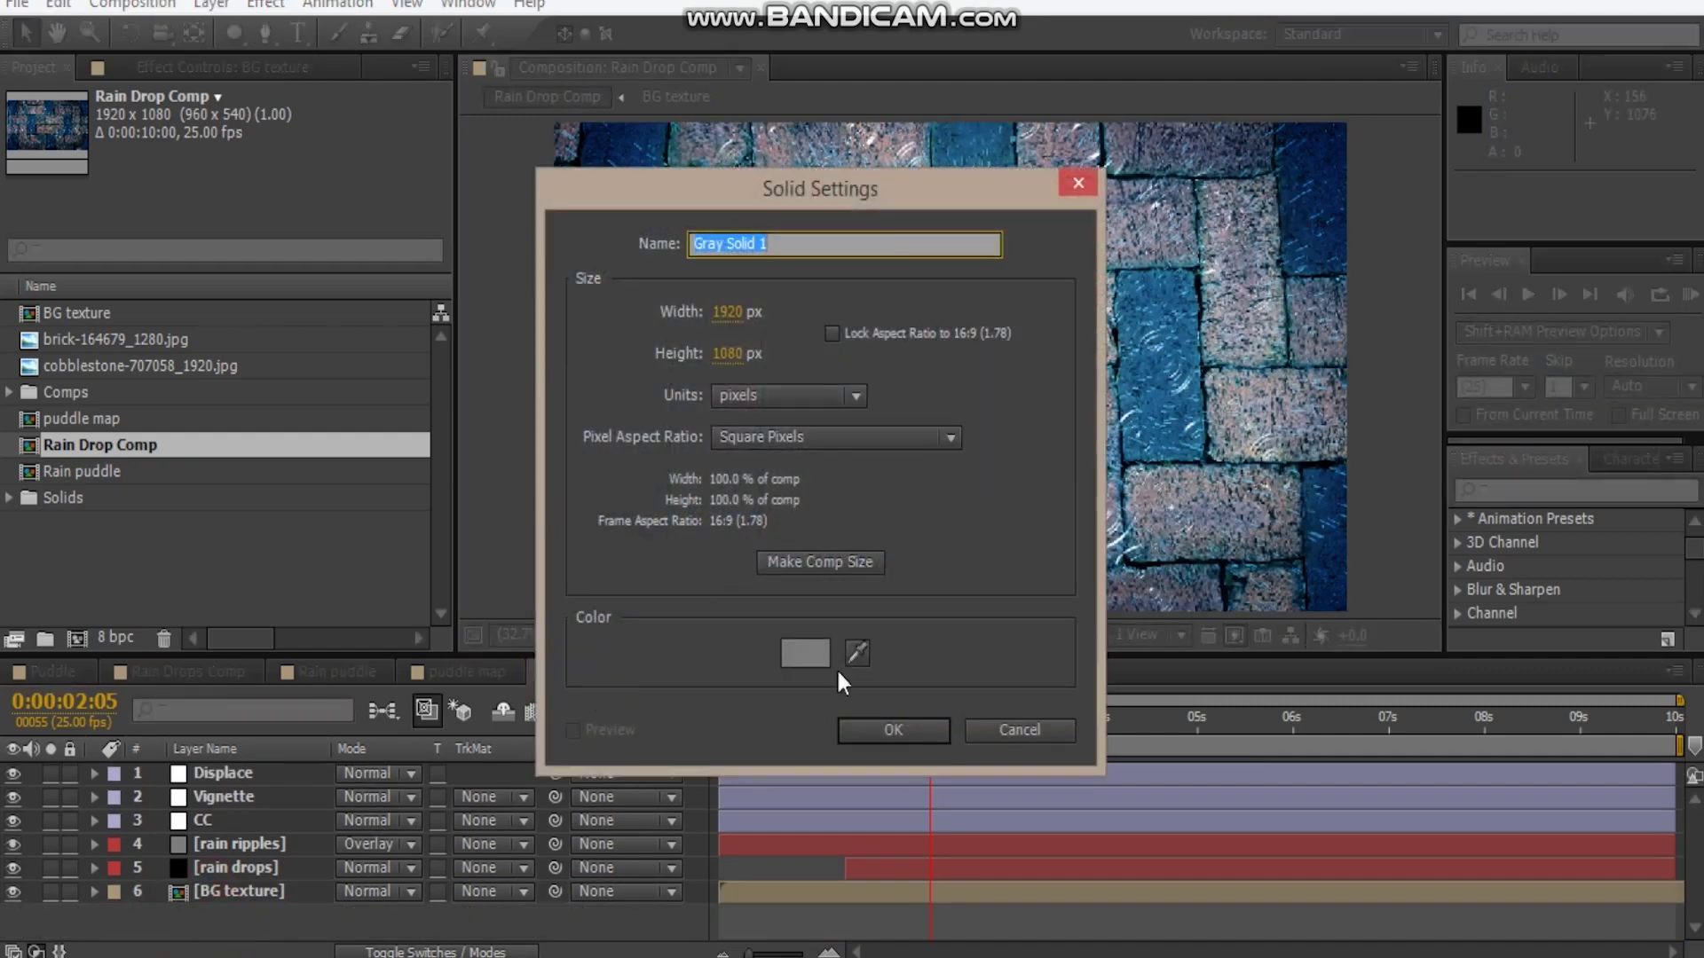
pyautogui.click(812, 653)
pyautogui.moveTo(316, 372); pyautogui.dragTo(137, 594)
pyautogui.click(818, 189)
pyautogui.click(818, 244)
pyautogui.write('f')
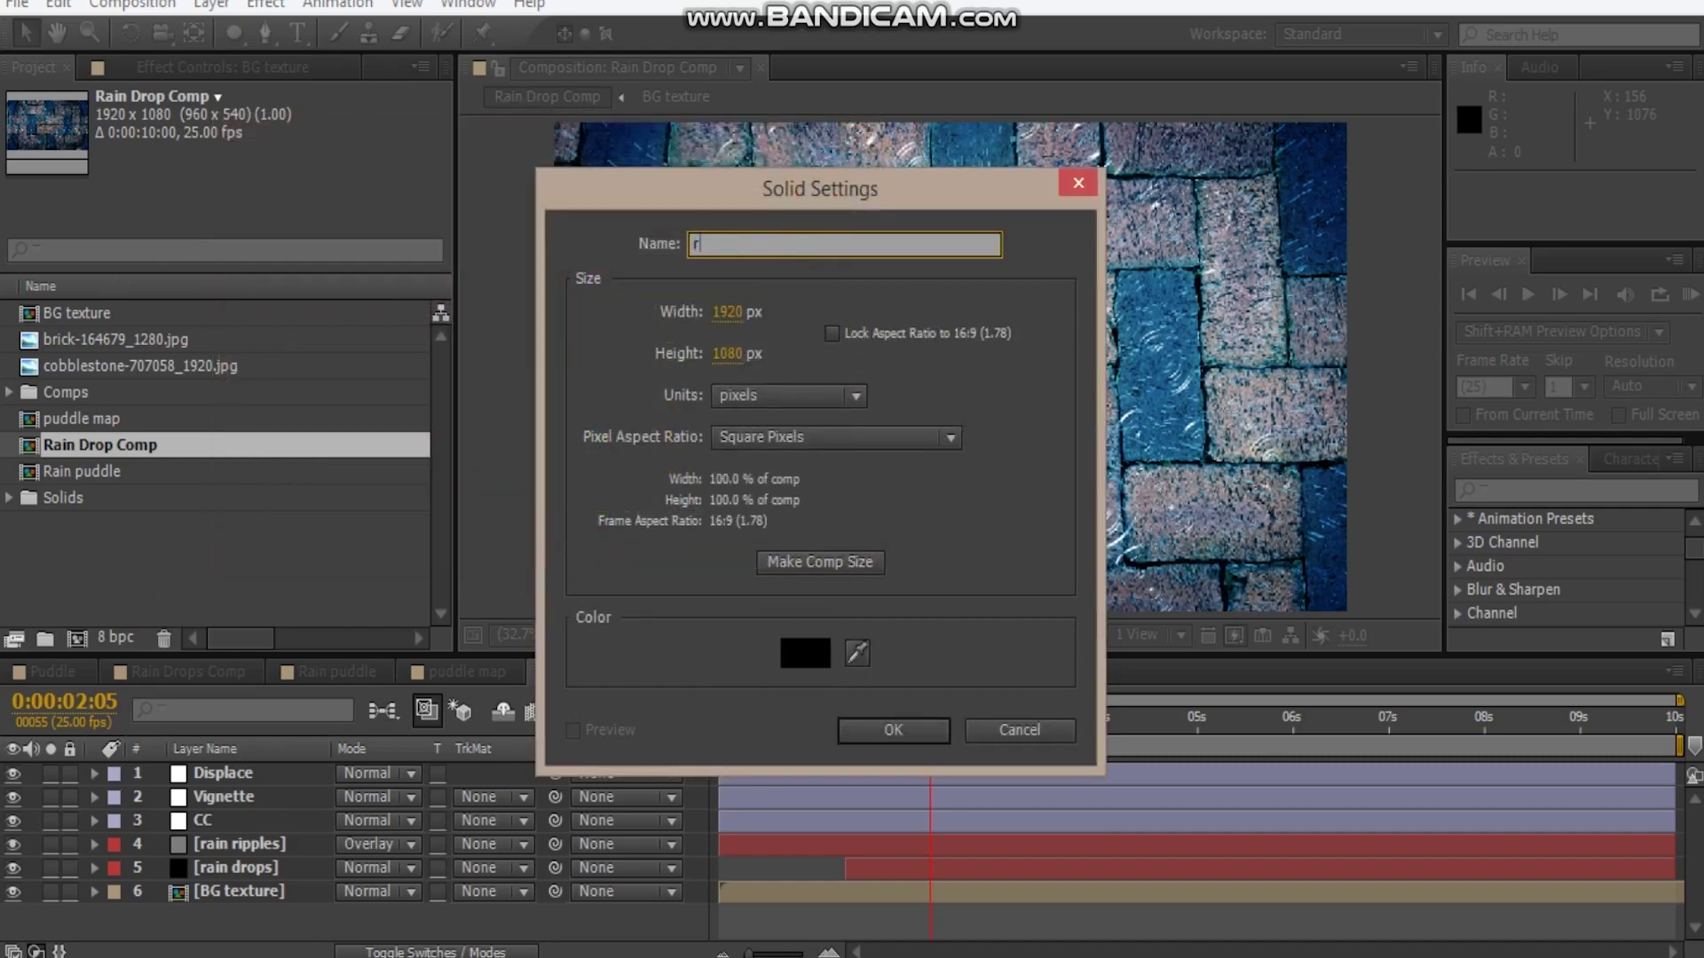
pyautogui.press('Return')
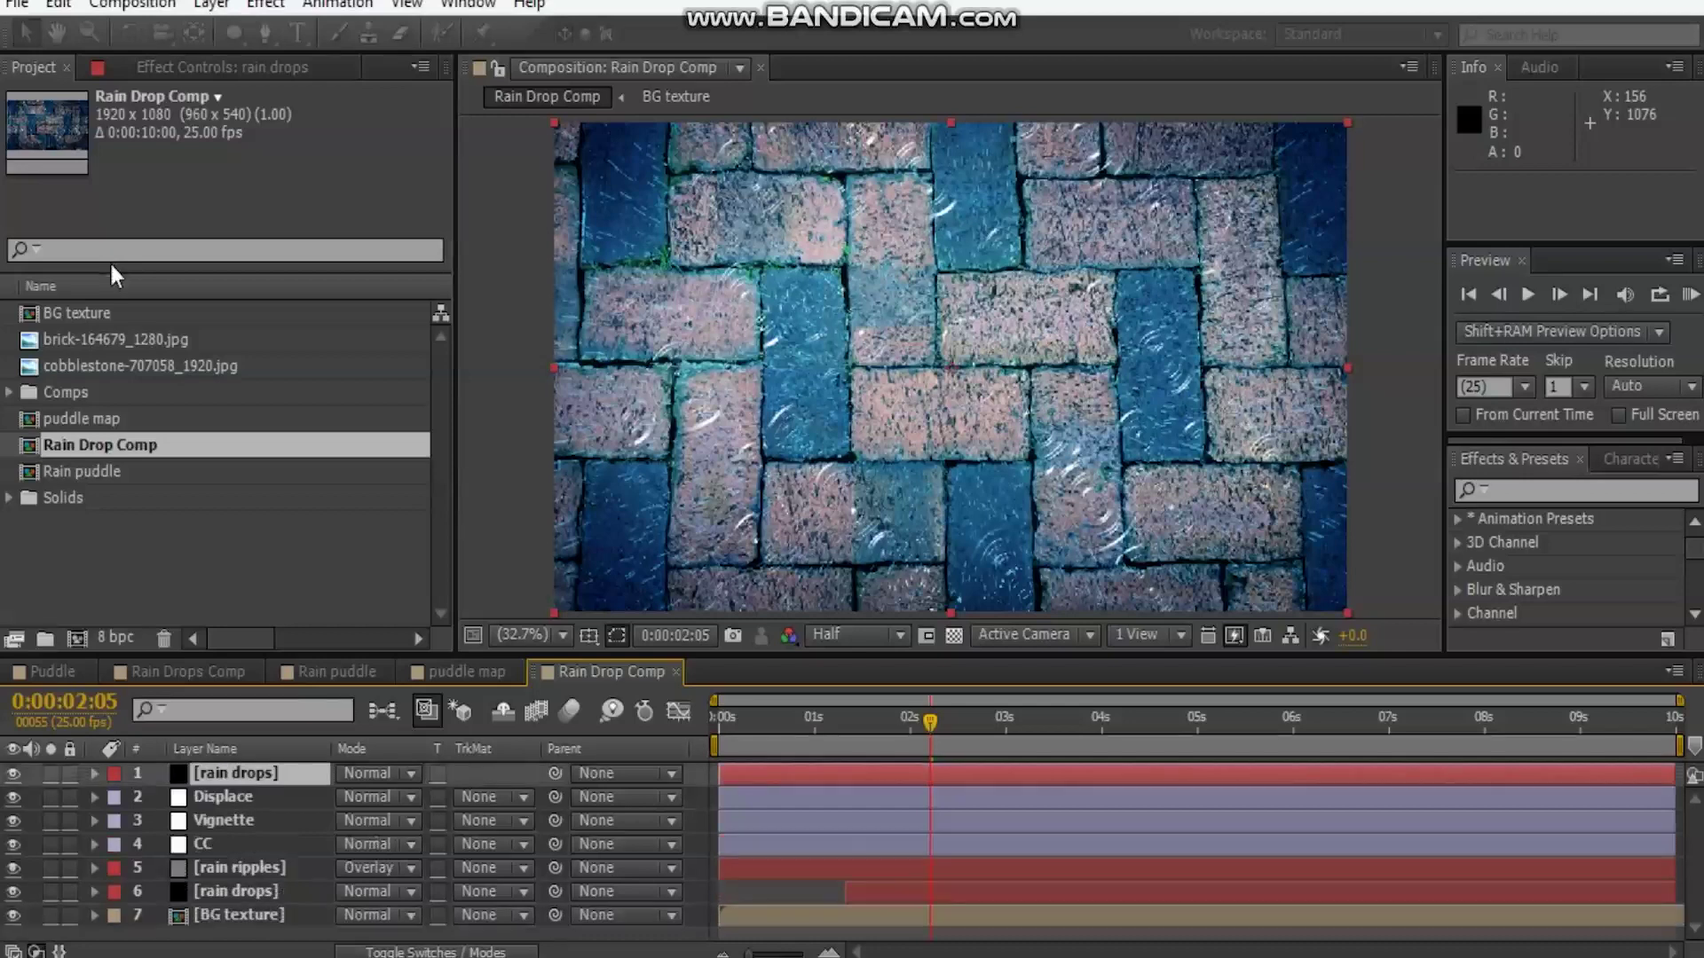
# Apply Fractal Noise to the new rain drops solid and set the noise scale to 5
pyautogui.rightClick(215, 275)
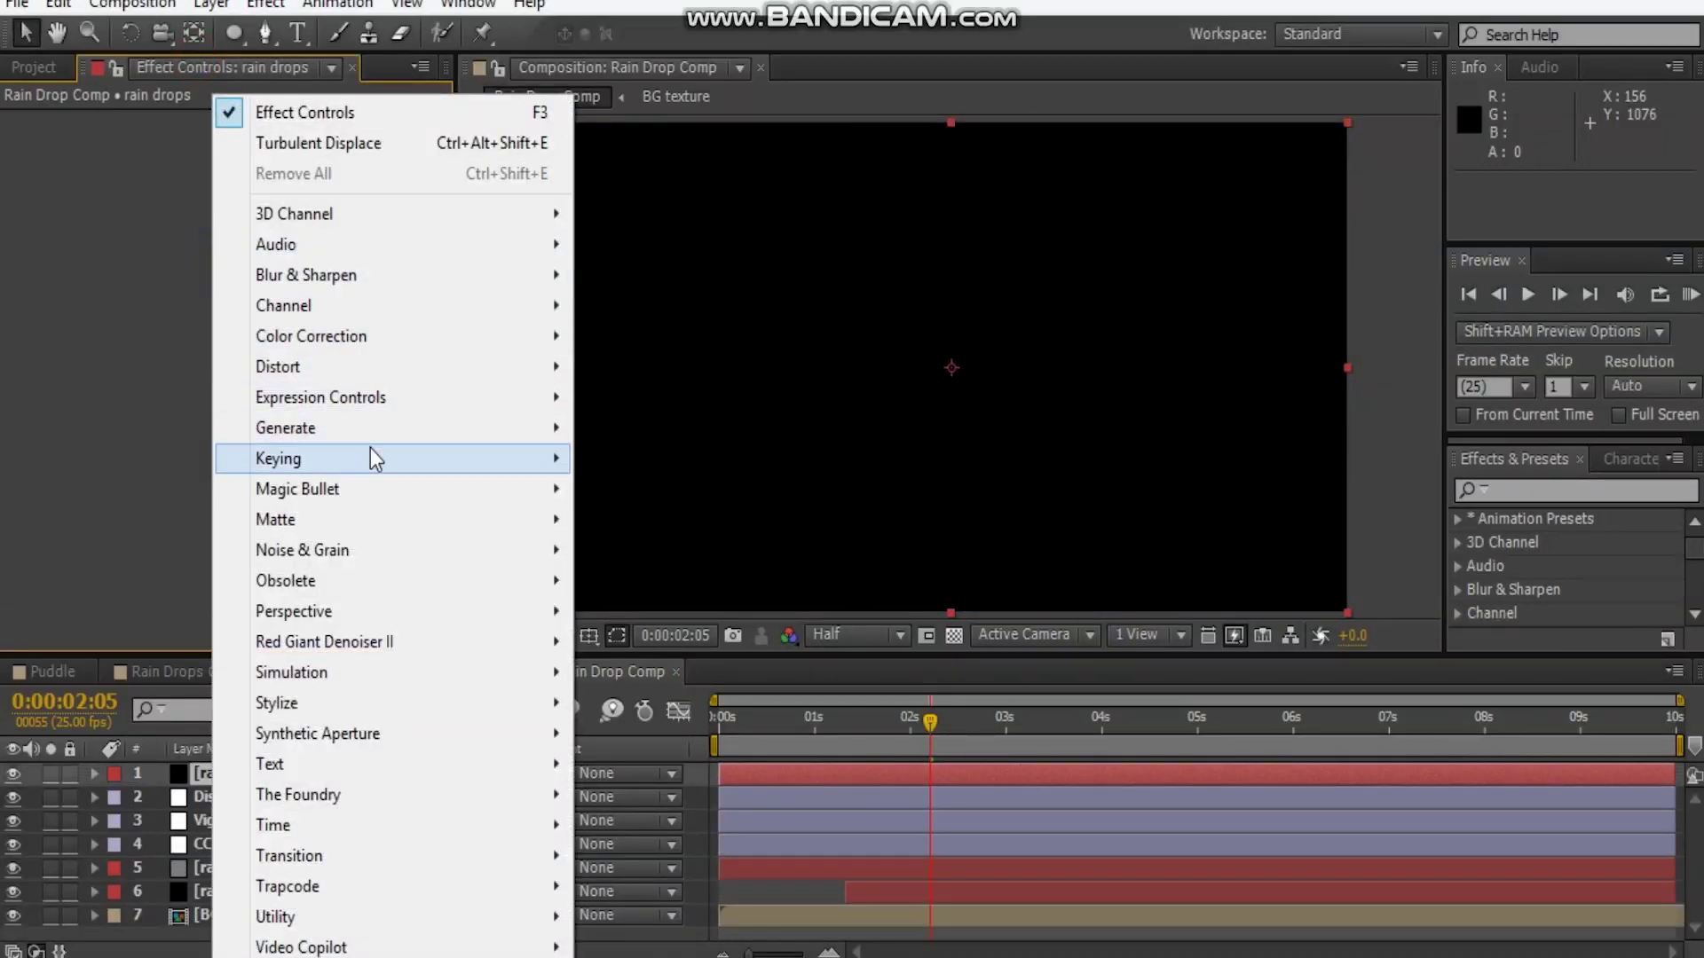
pyautogui.click(395, 550)
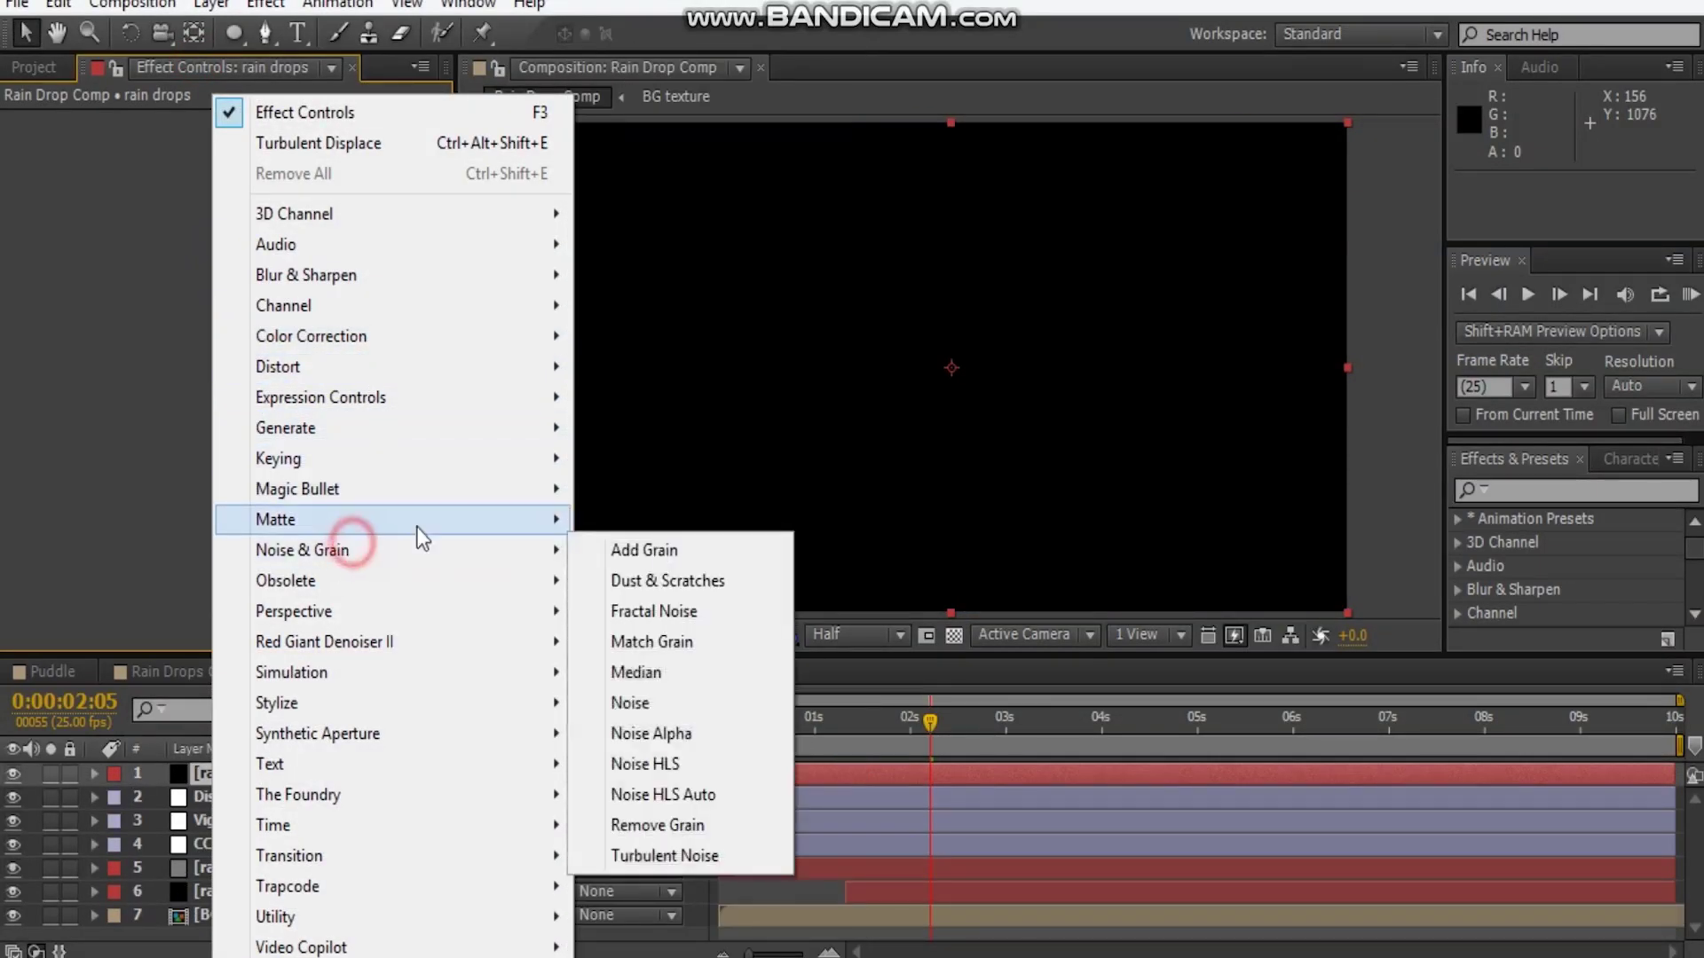
pyautogui.click(692, 612)
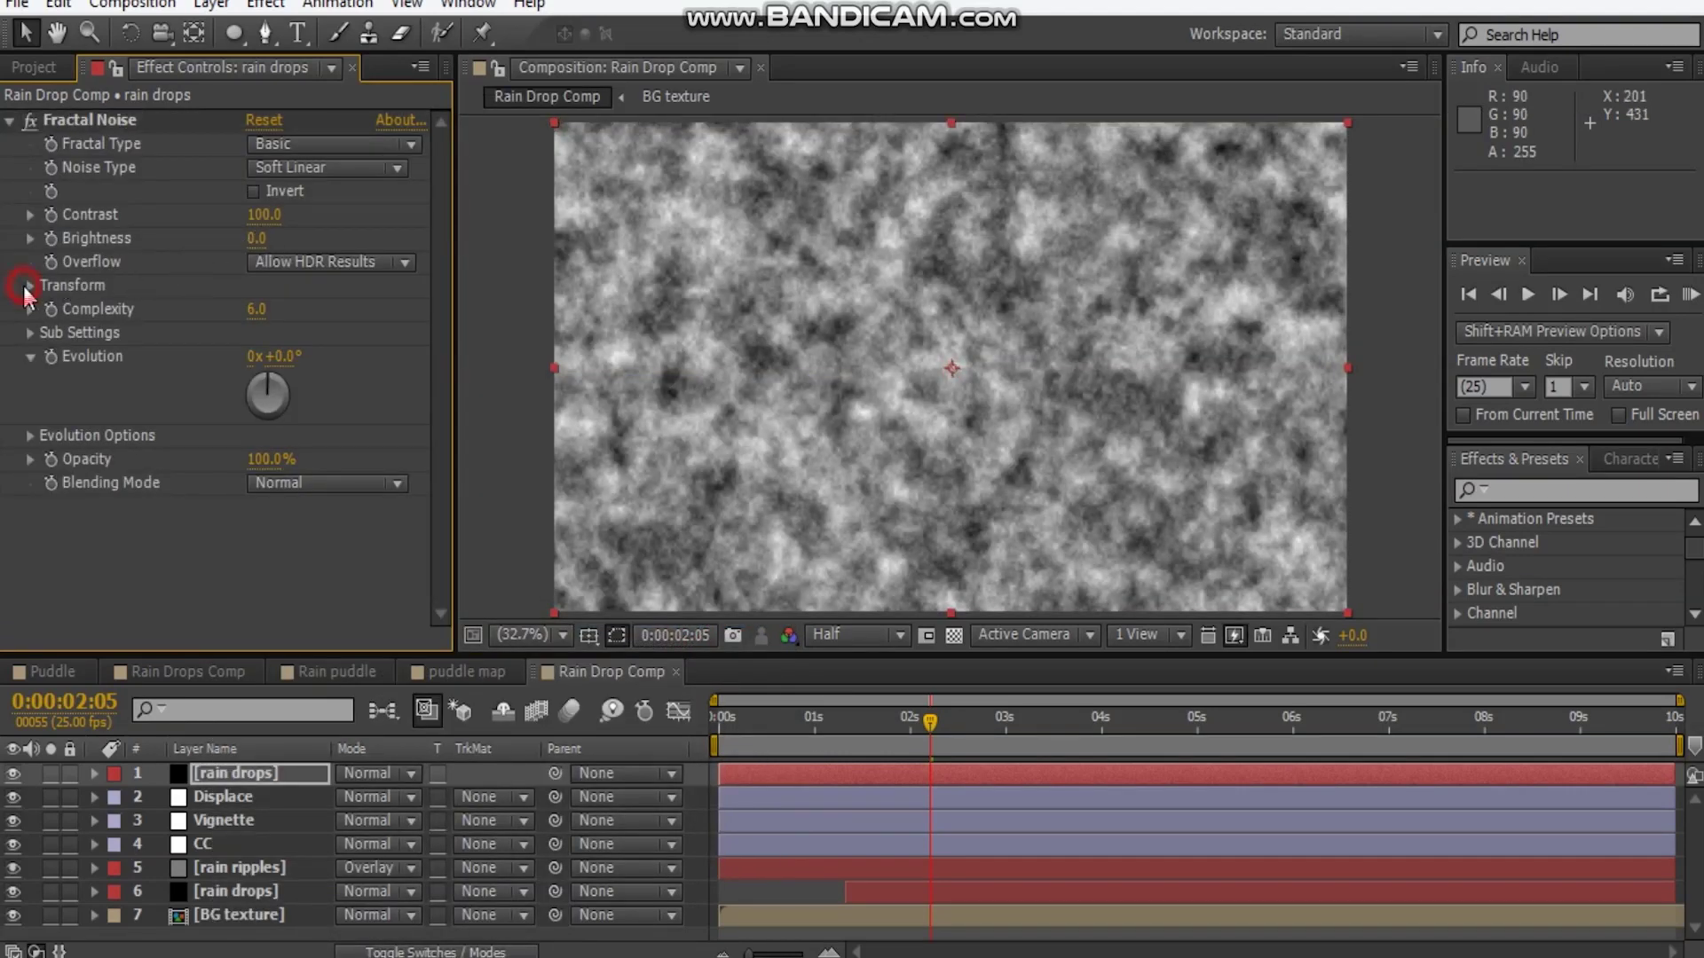
pyautogui.click(30, 285)
pyautogui.click(264, 355)
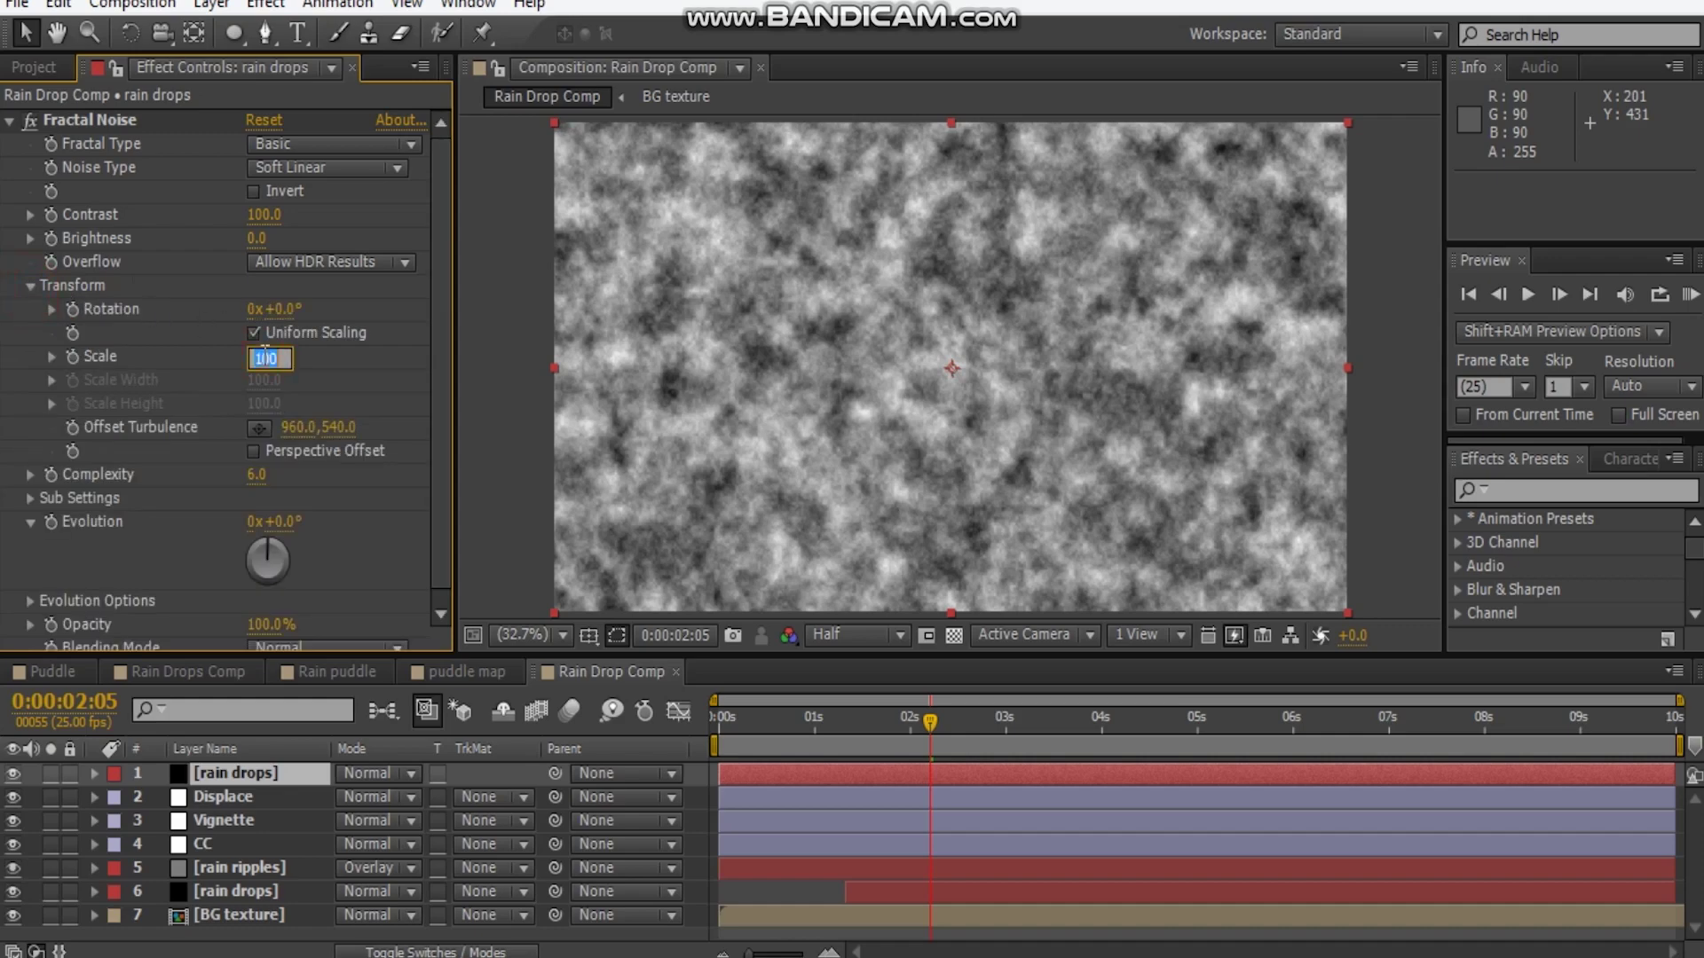
pyautogui.write('5')
pyautogui.press('Return')
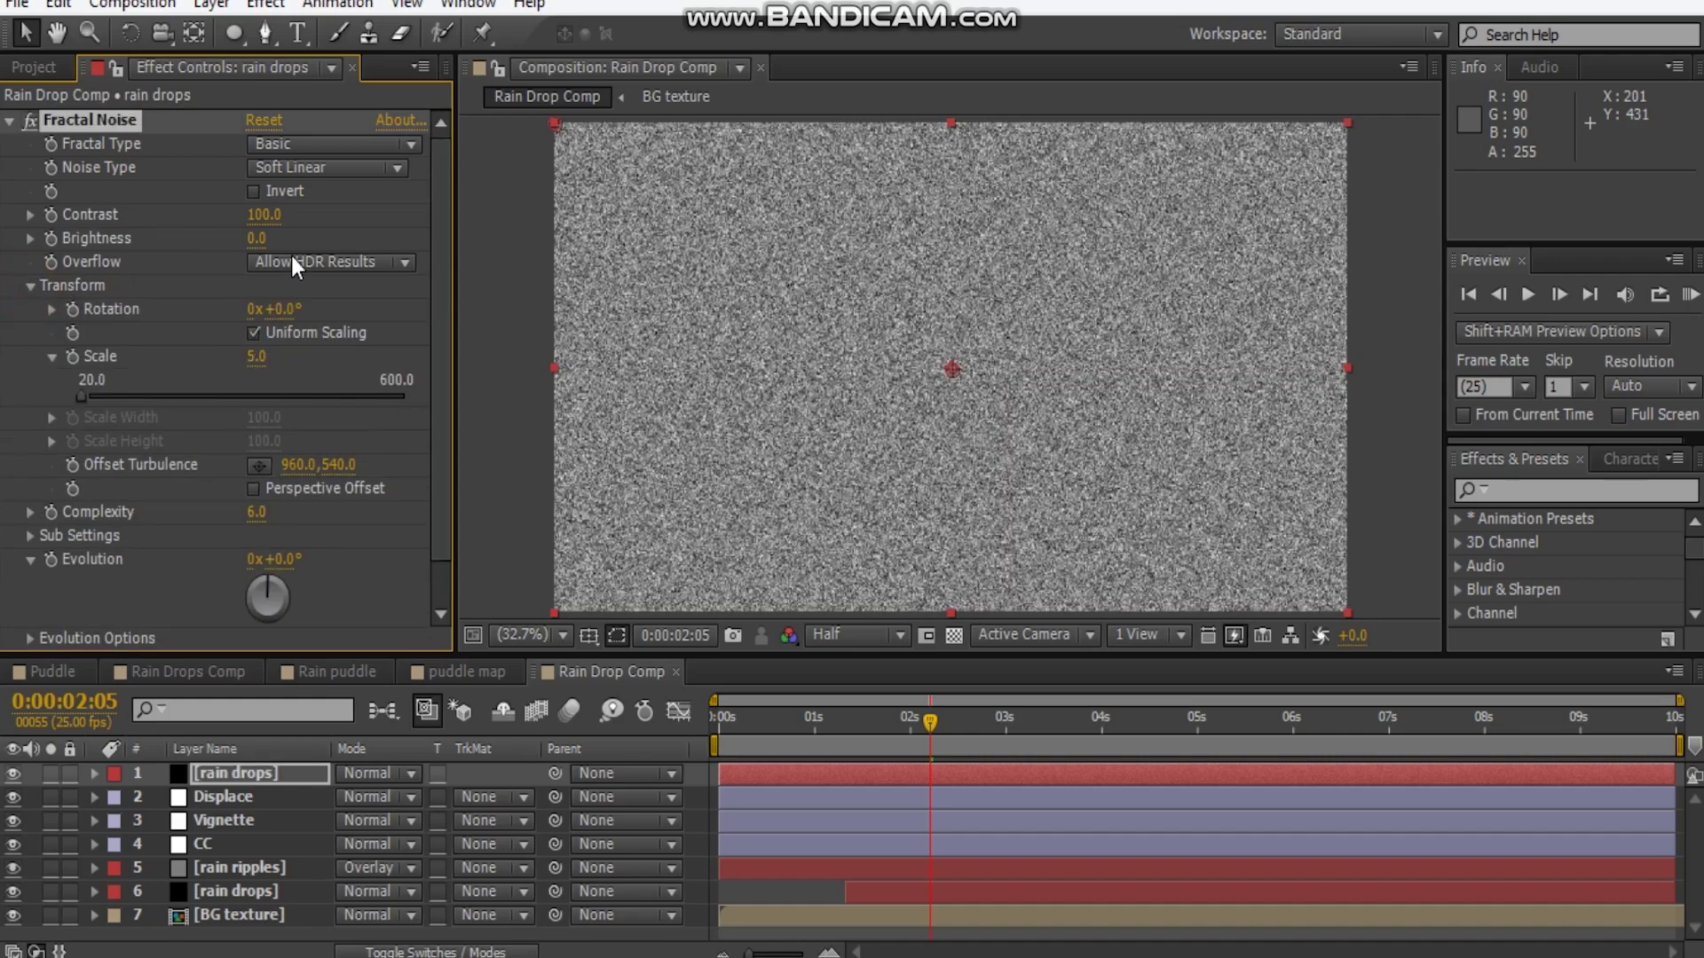
# Raise the Fractal Noise contrast to 761 and lower its brightness to -27
pyautogui.scroll(1, 1178, 347)
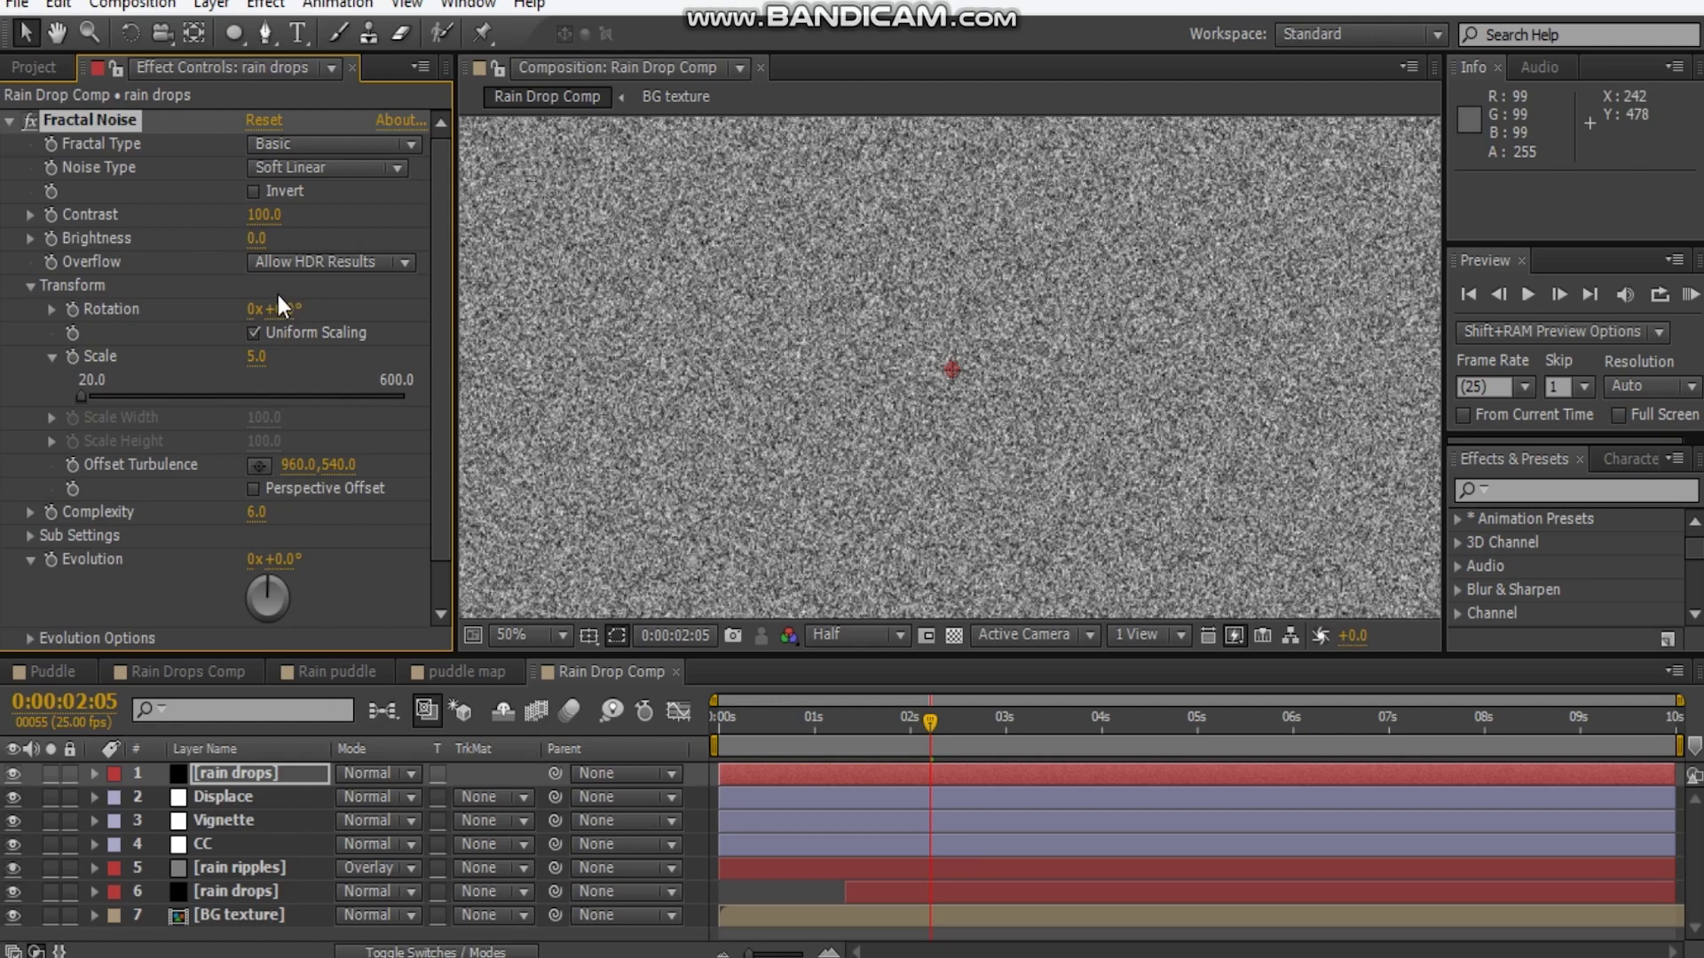
pyautogui.moveTo(392, 206); pyautogui.dragTo(1104, 204)
pyautogui.moveTo(258, 242); pyautogui.dragTo(227, 249)
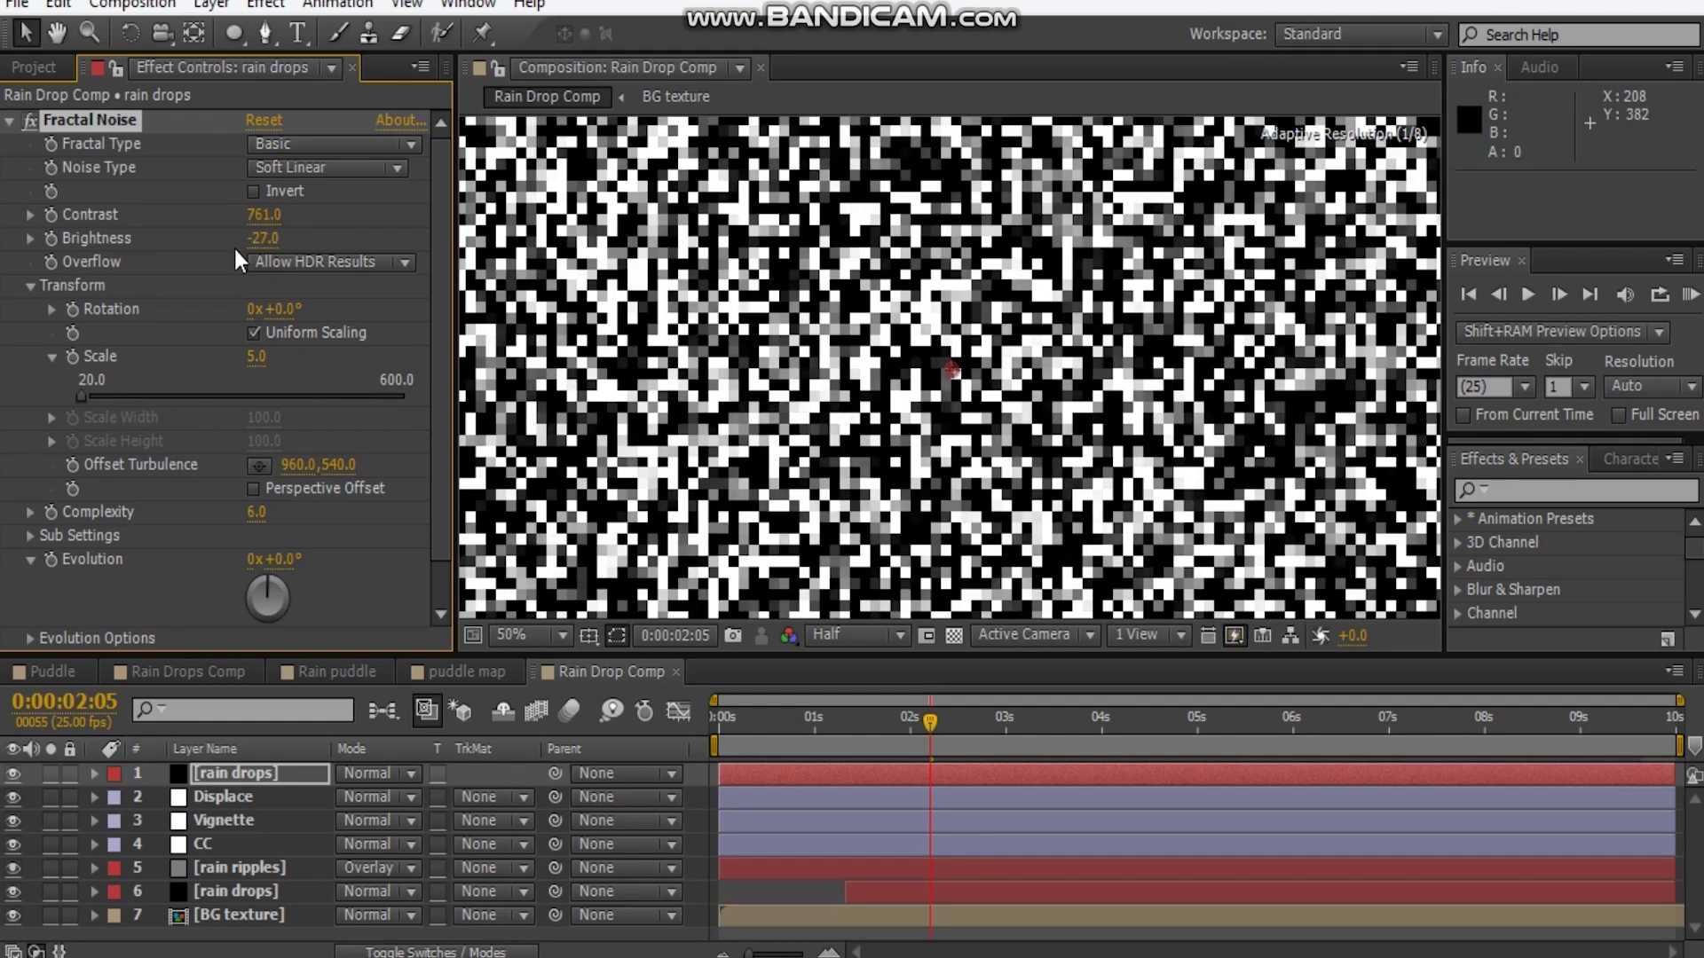
# Set the Fractal Noise scale on the rain drops solid to 6
pyautogui.scroll(6, 1154, 298)
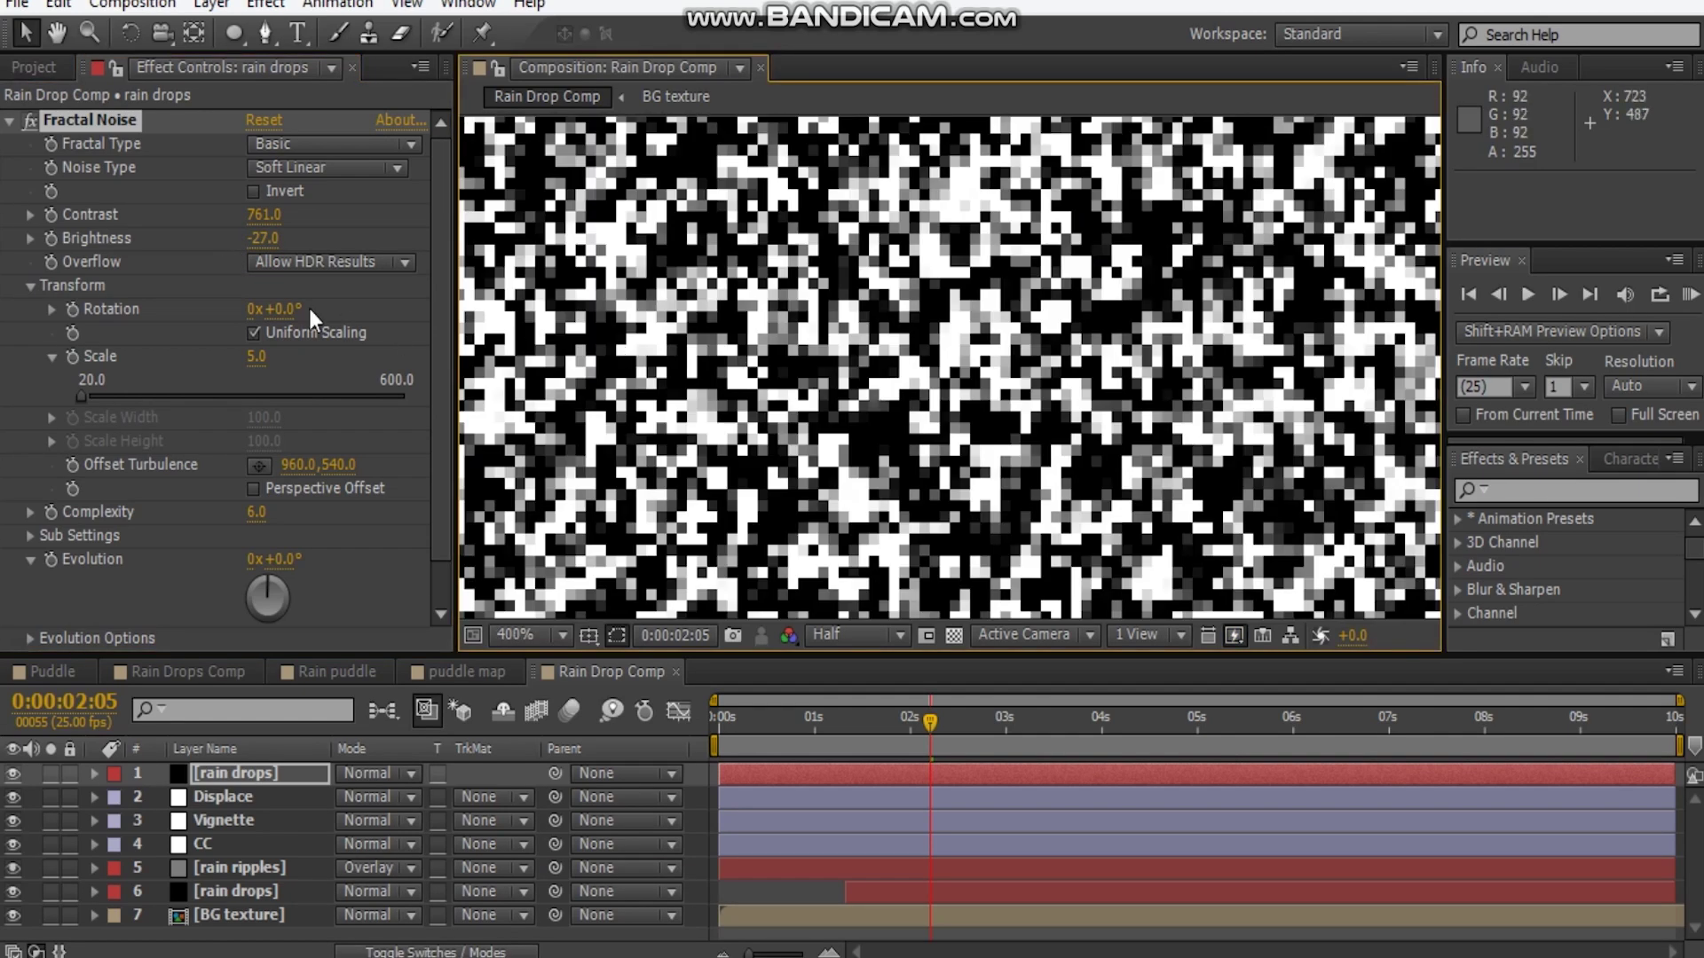
pyautogui.click(255, 357)
pyautogui.write('6')
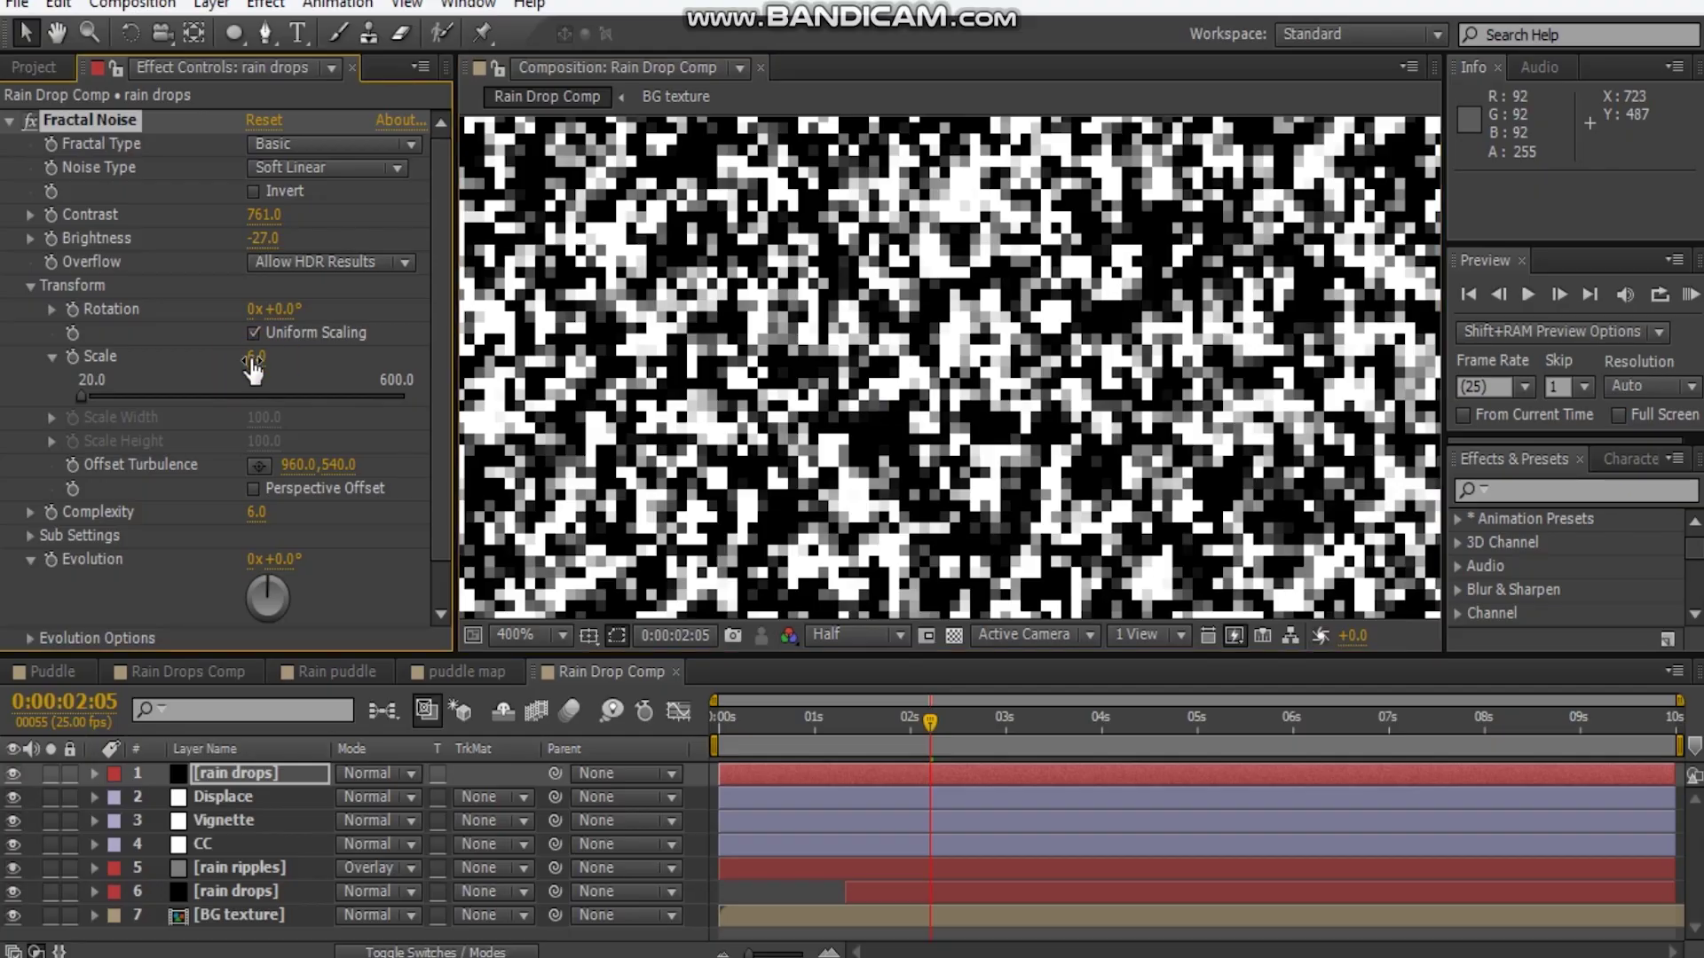
pyautogui.press('Return')
pyautogui.scroll(-6, 972, 373)
pyautogui.click(884, 373)
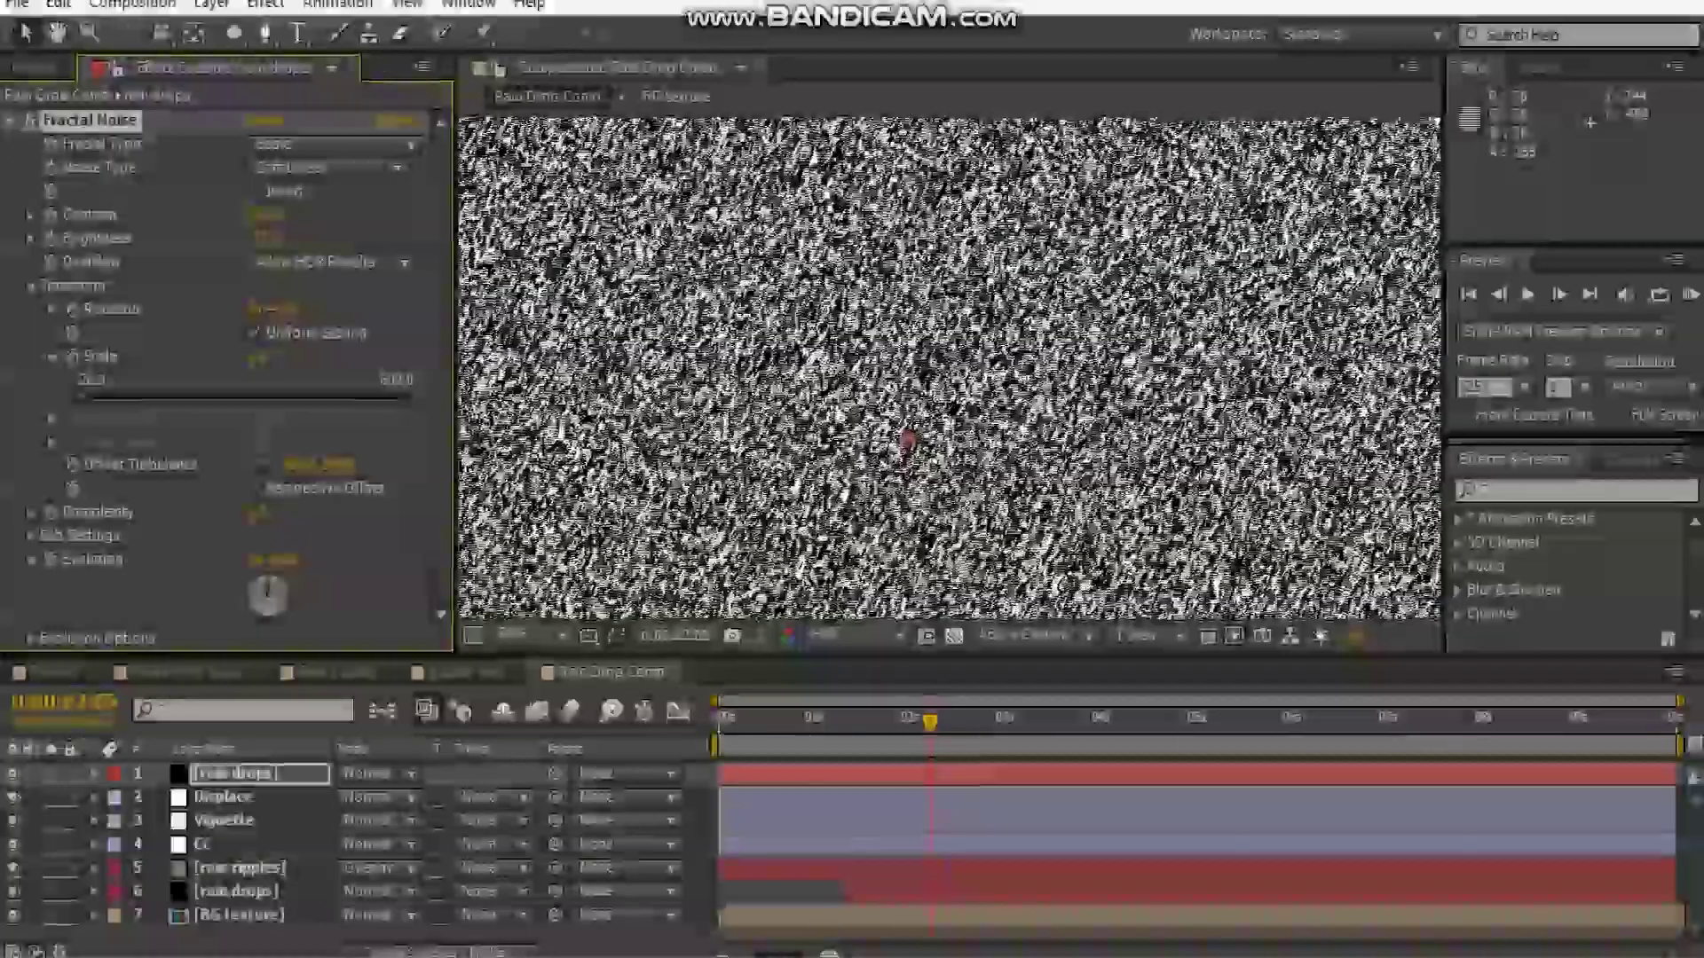
# Lower the Fractal Noise brightness to -116 and raise the scale to 20 for larger, sparser specks
pyautogui.moveTo(249, 243); pyautogui.dragTo(217, 245)
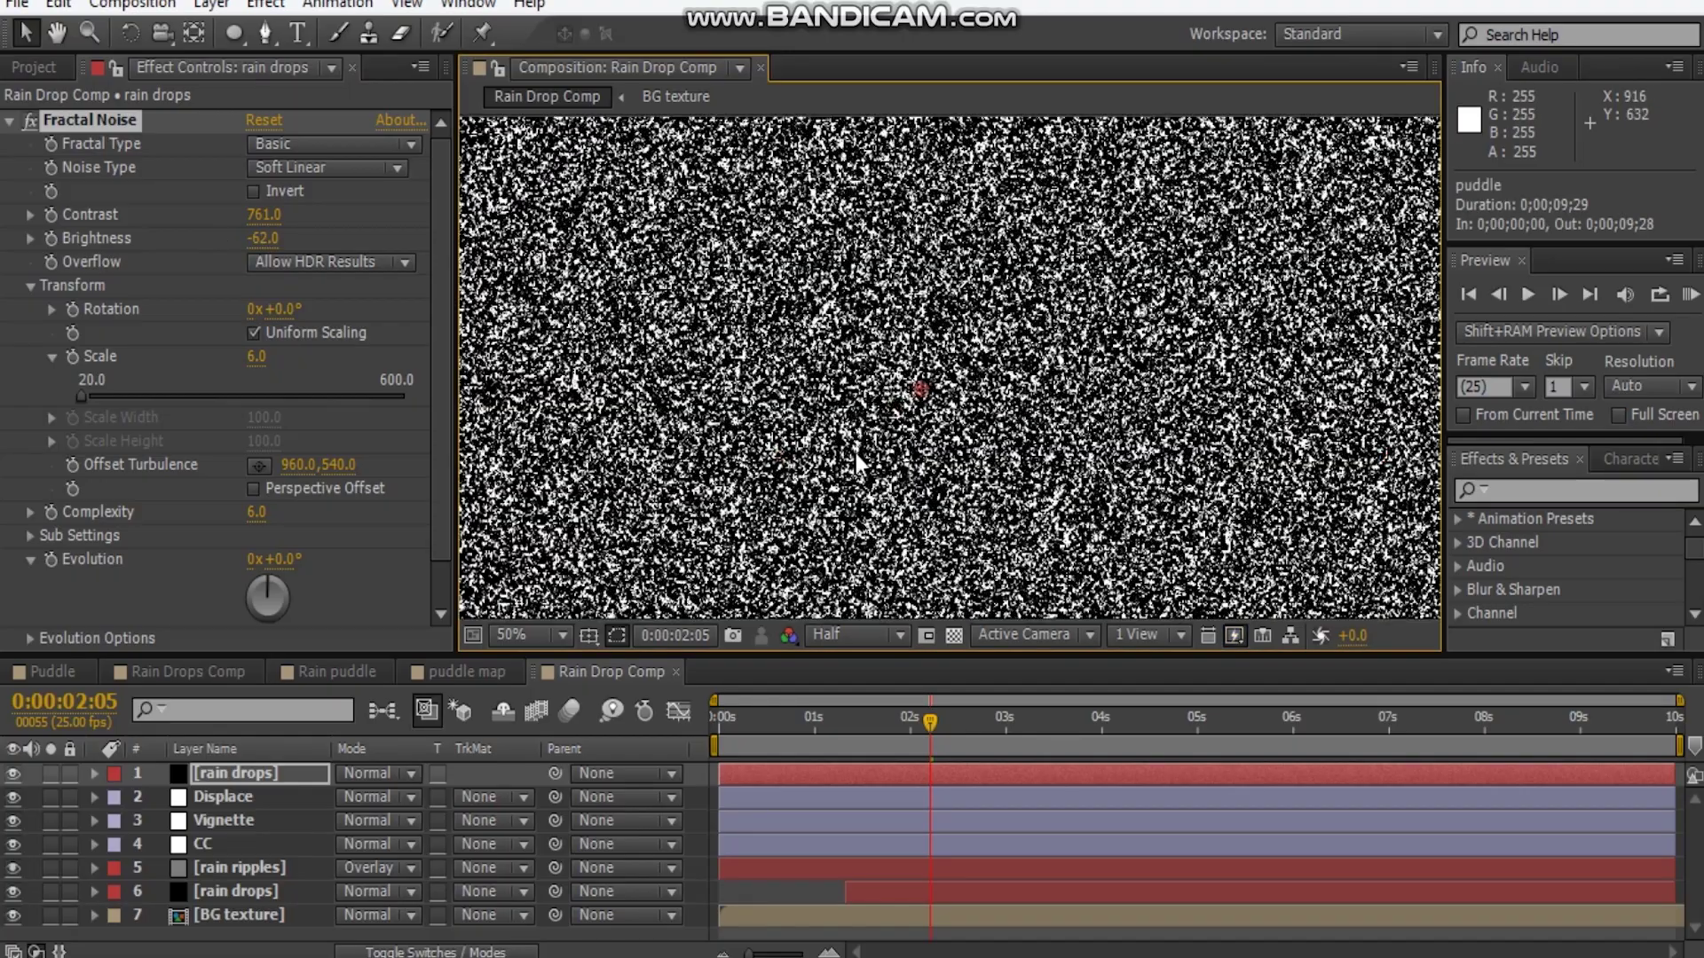
pyautogui.moveTo(256, 354); pyautogui.dragTo(295, 353)
pyautogui.scroll(-2, 1021, 417)
pyautogui.scroll(2, 1020, 418)
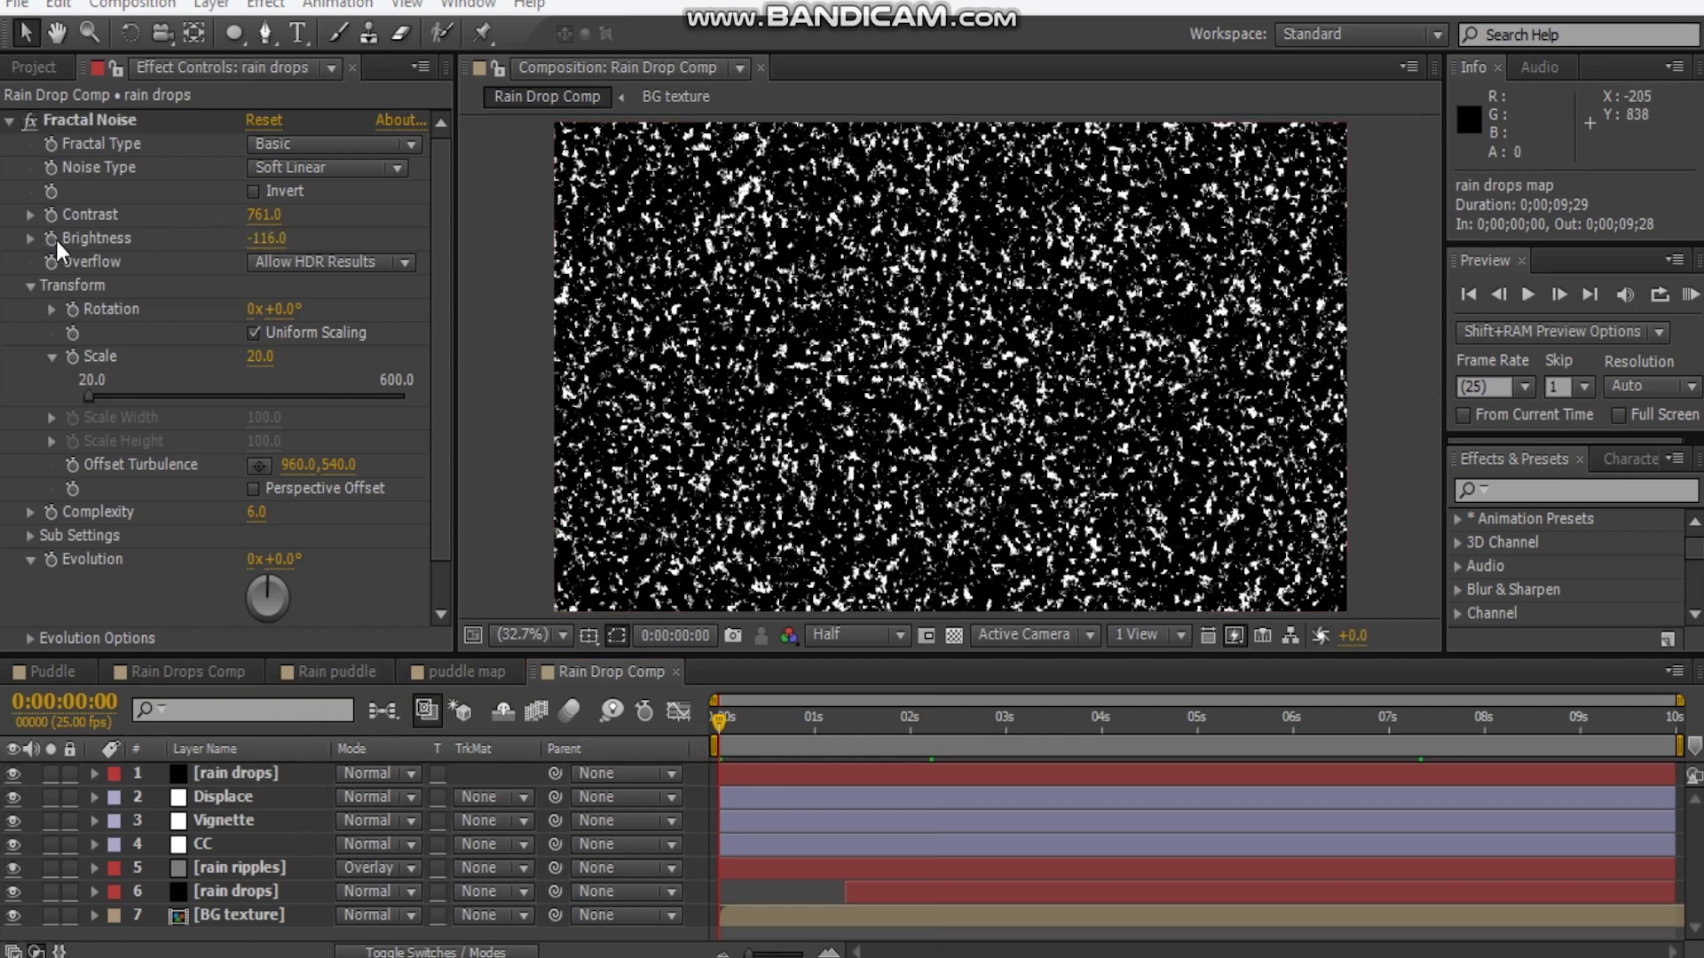
# Keyframe the Fractal Noise brightness of the top rain drops layer at 0:00:00:00 with a value of -436
pyautogui.click(245, 773)
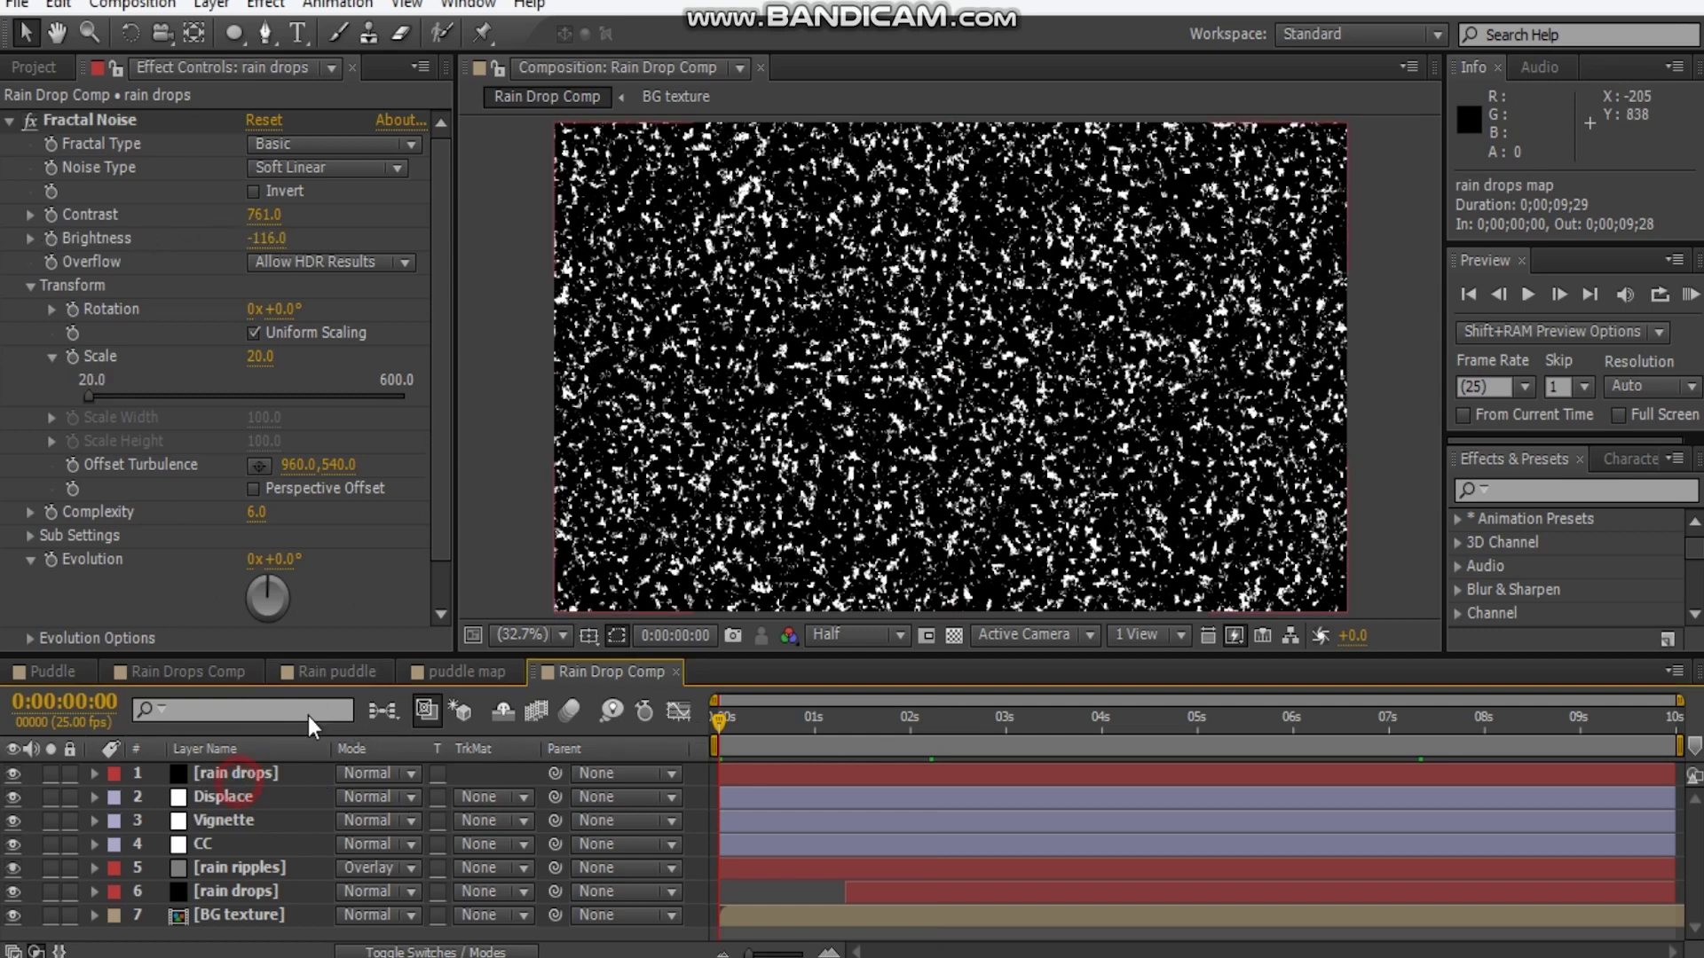
pyautogui.click(50, 238)
pyautogui.press('u')
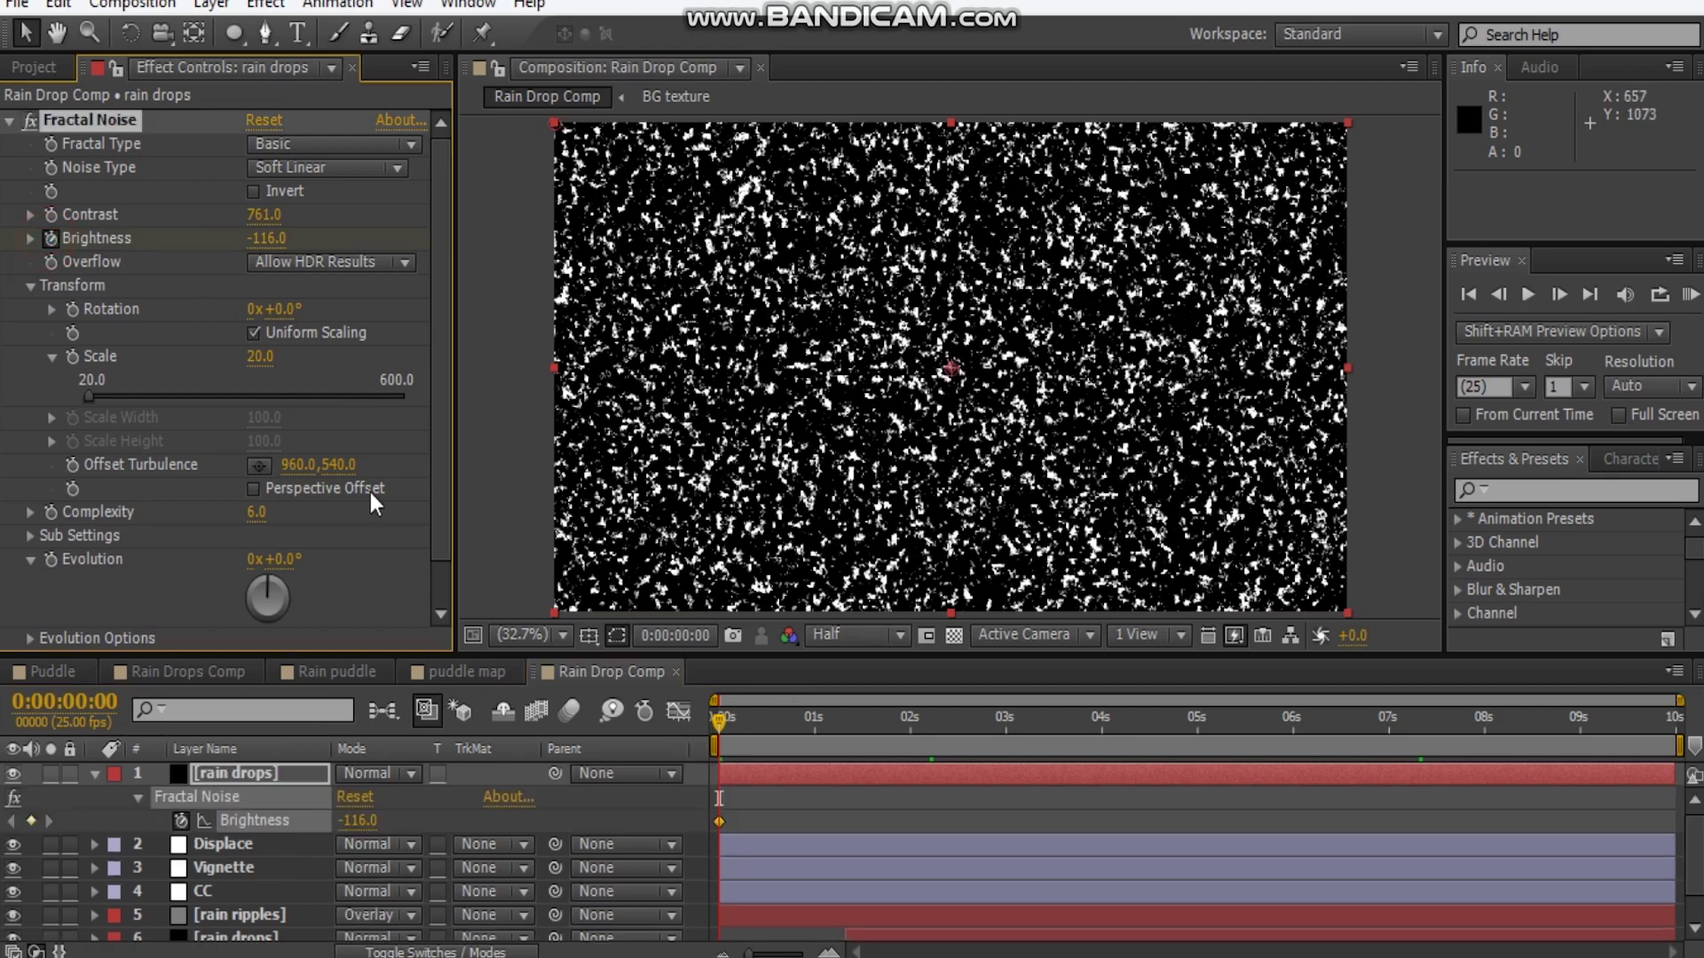
pyautogui.moveTo(270, 238); pyautogui.dragTo(240, 246)
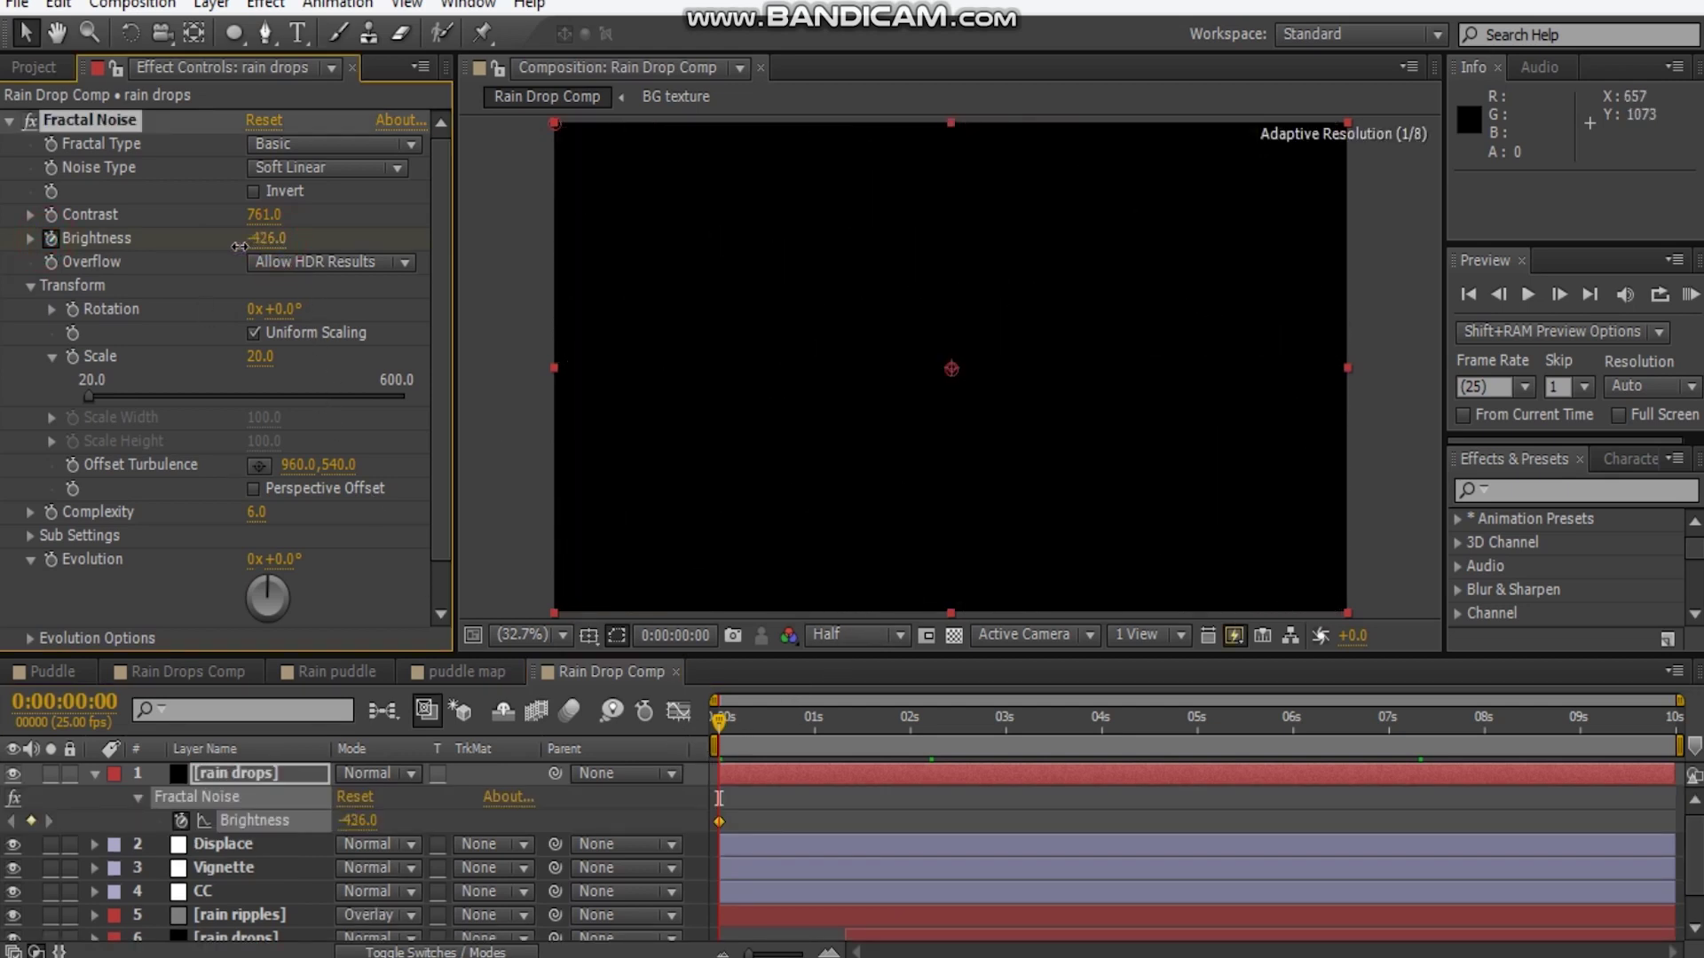
# Add a Fractal Noise brightness keyframe of 514 at 0:00:04:00, then preview the noise at 0:00:01:19
pyautogui.click(746, 692)
pyautogui.moveTo(1020, 707); pyautogui.dragTo(1104, 731)
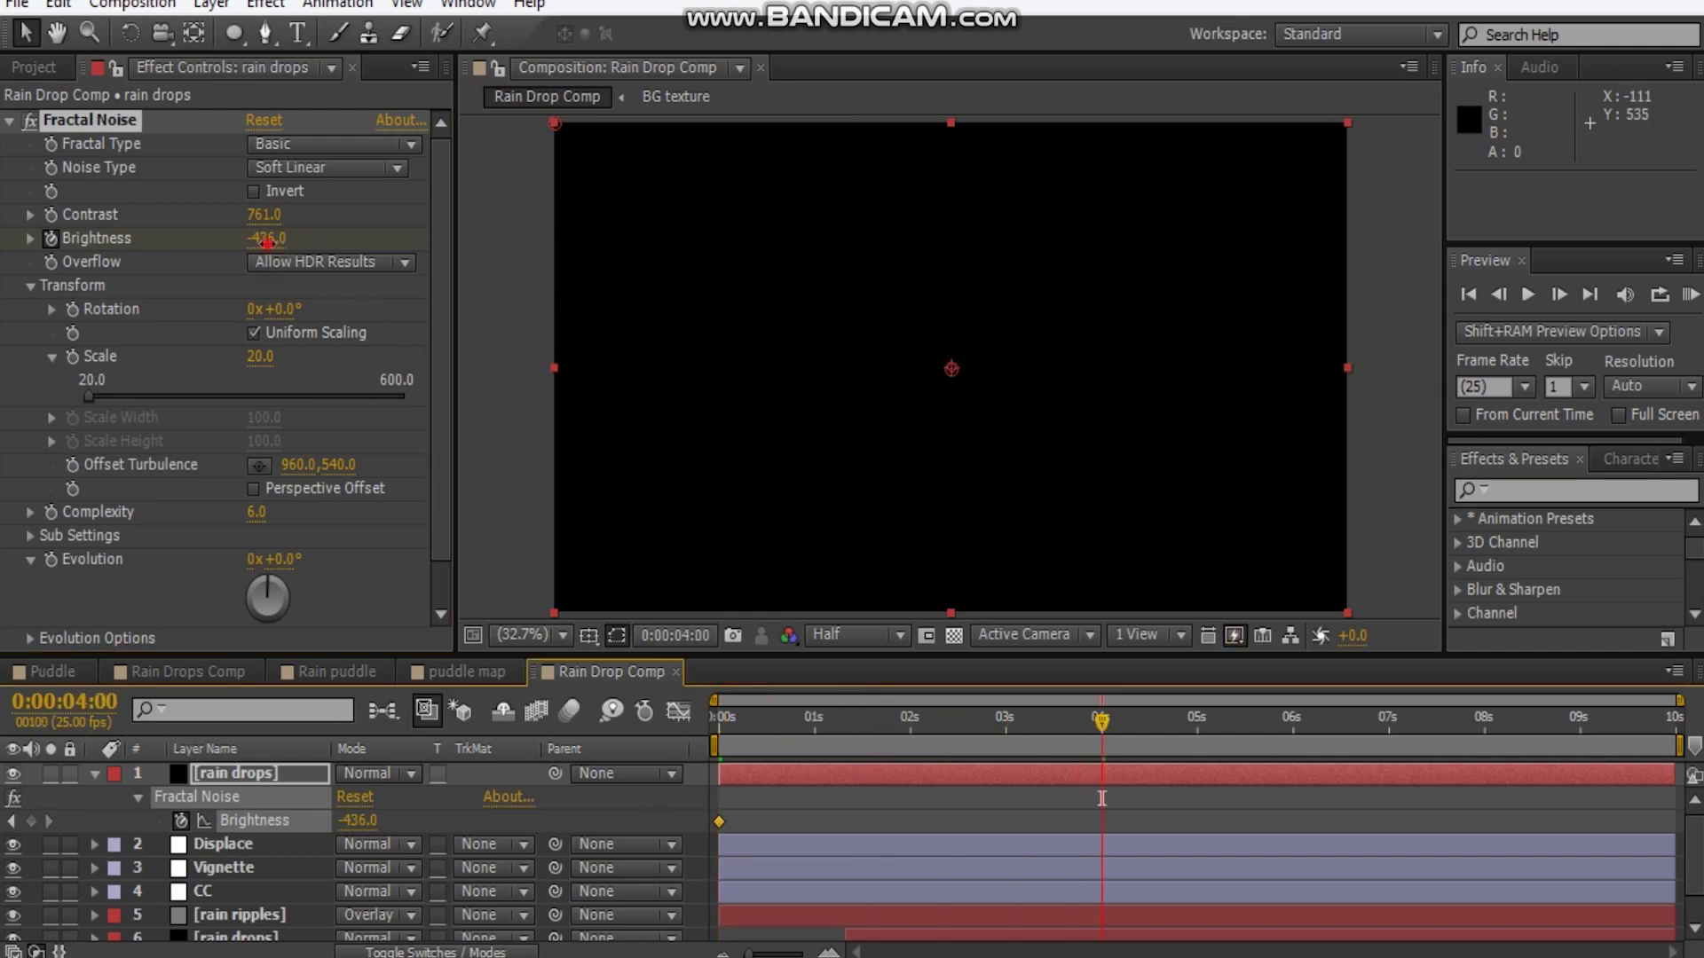
pyautogui.moveTo(295, 243); pyautogui.dragTo(392, 240)
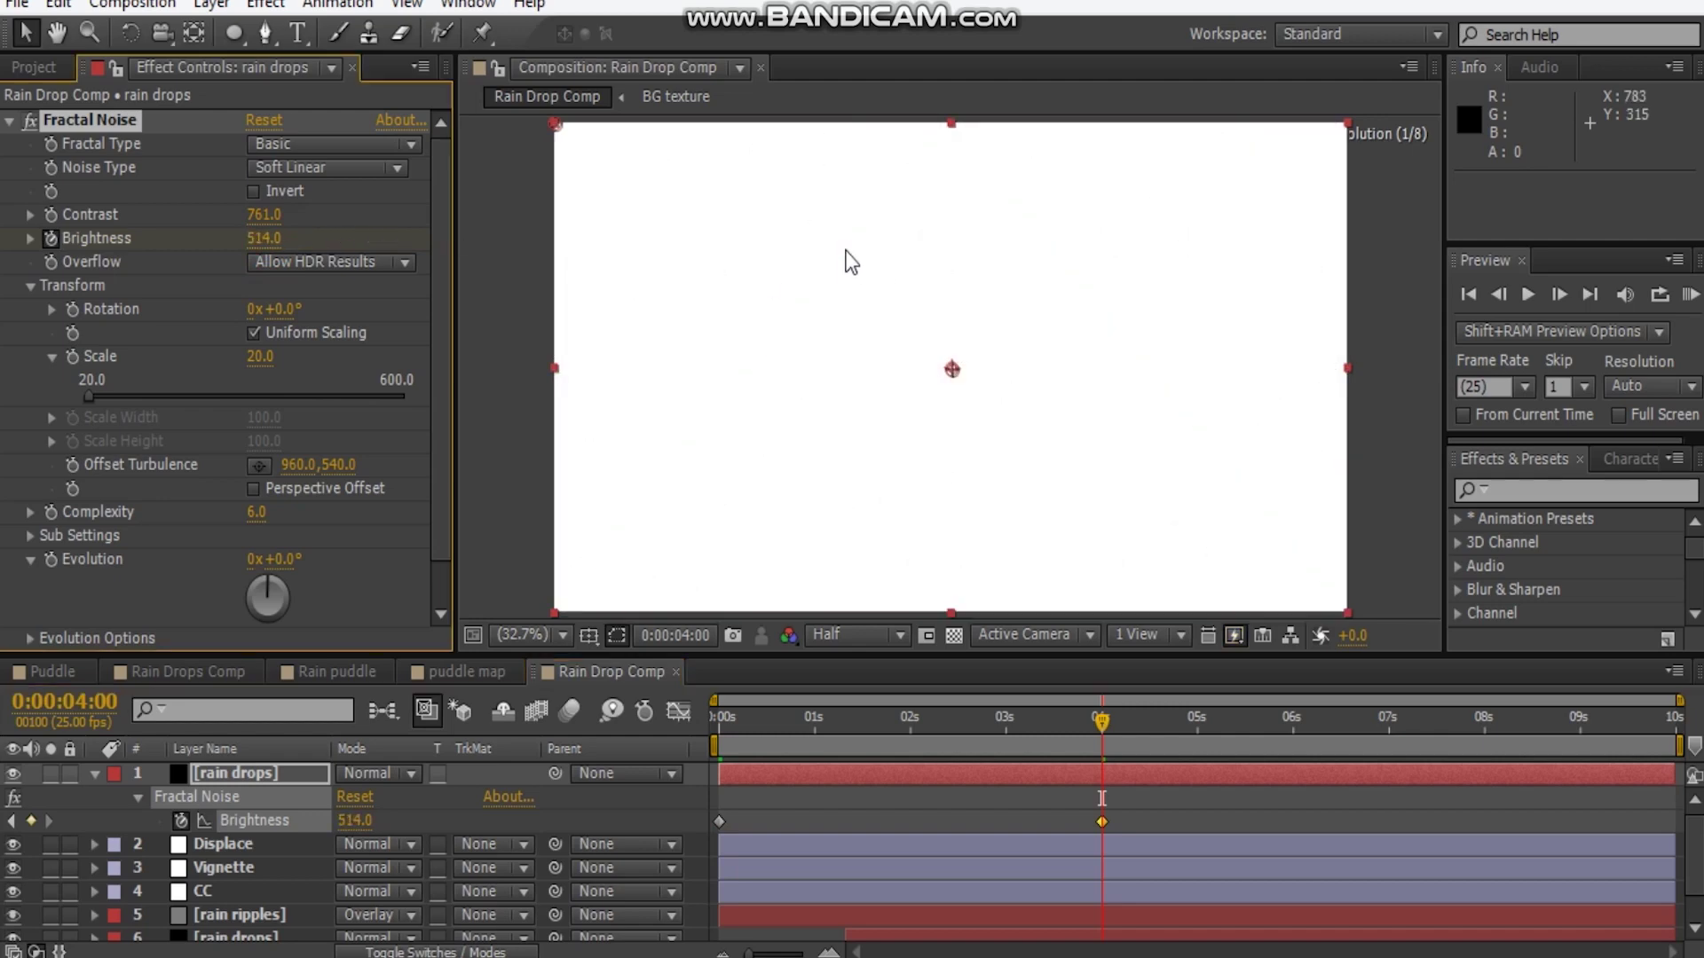
pyautogui.moveTo(1046, 749); pyautogui.dragTo(886, 759)
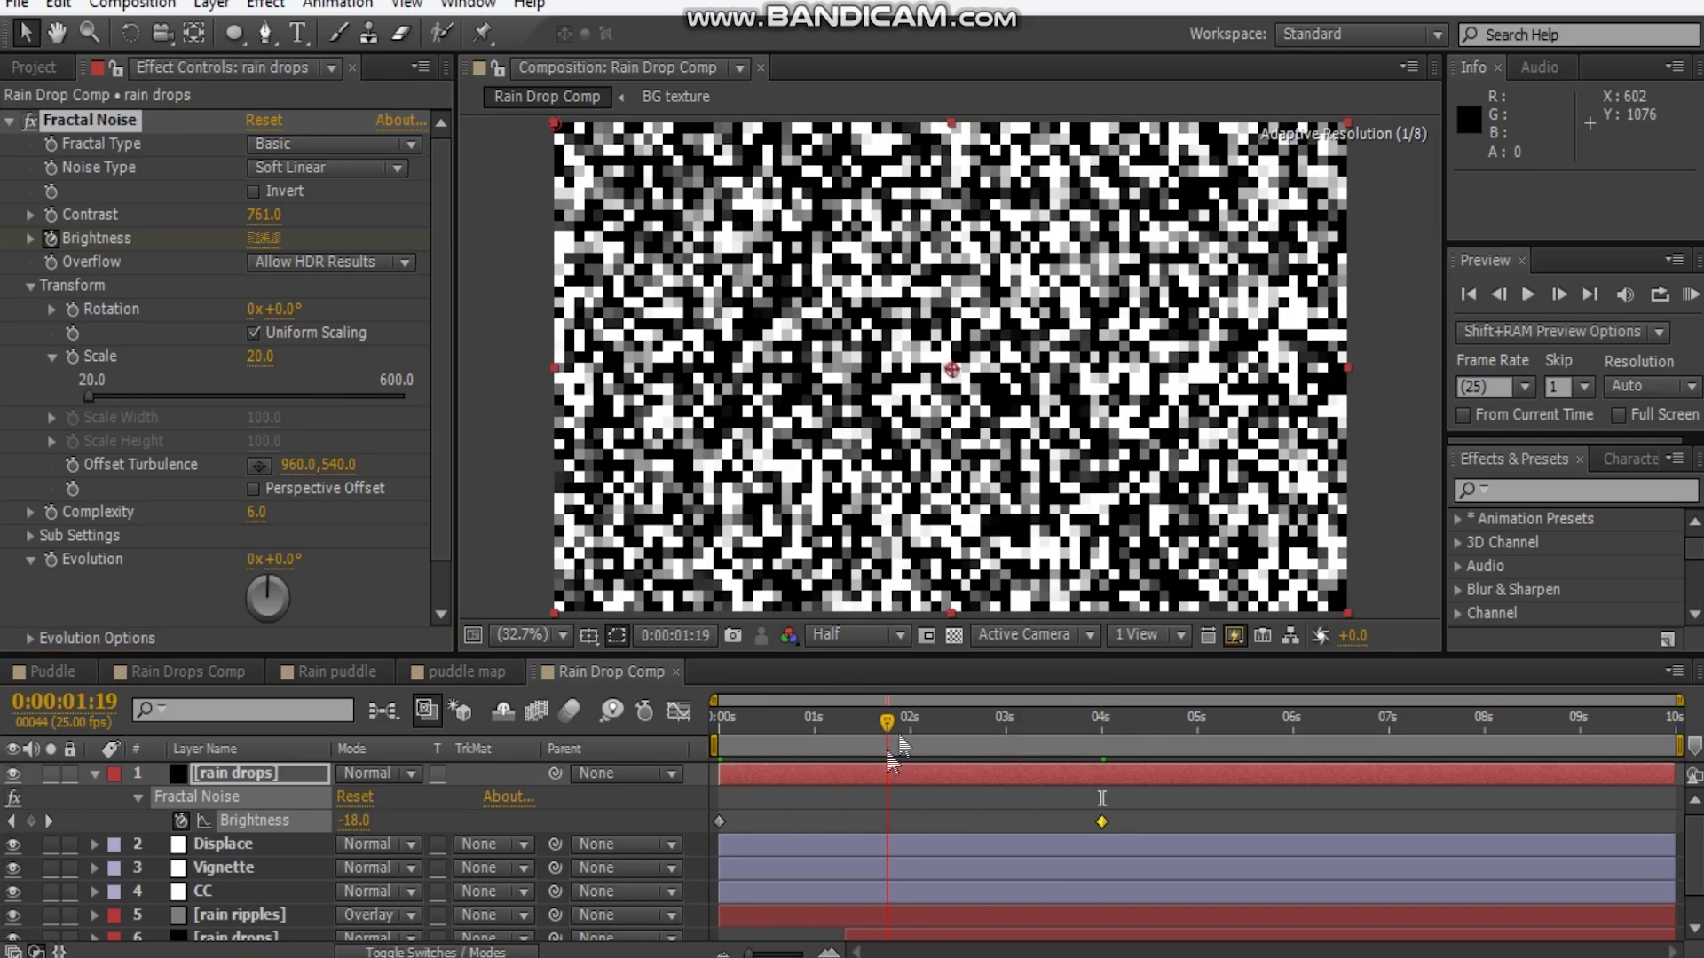
# Collapse the top rain drops layer and pre-compose it as rain drop map, moving all attributes into the new composition
pyautogui.click(252, 778)
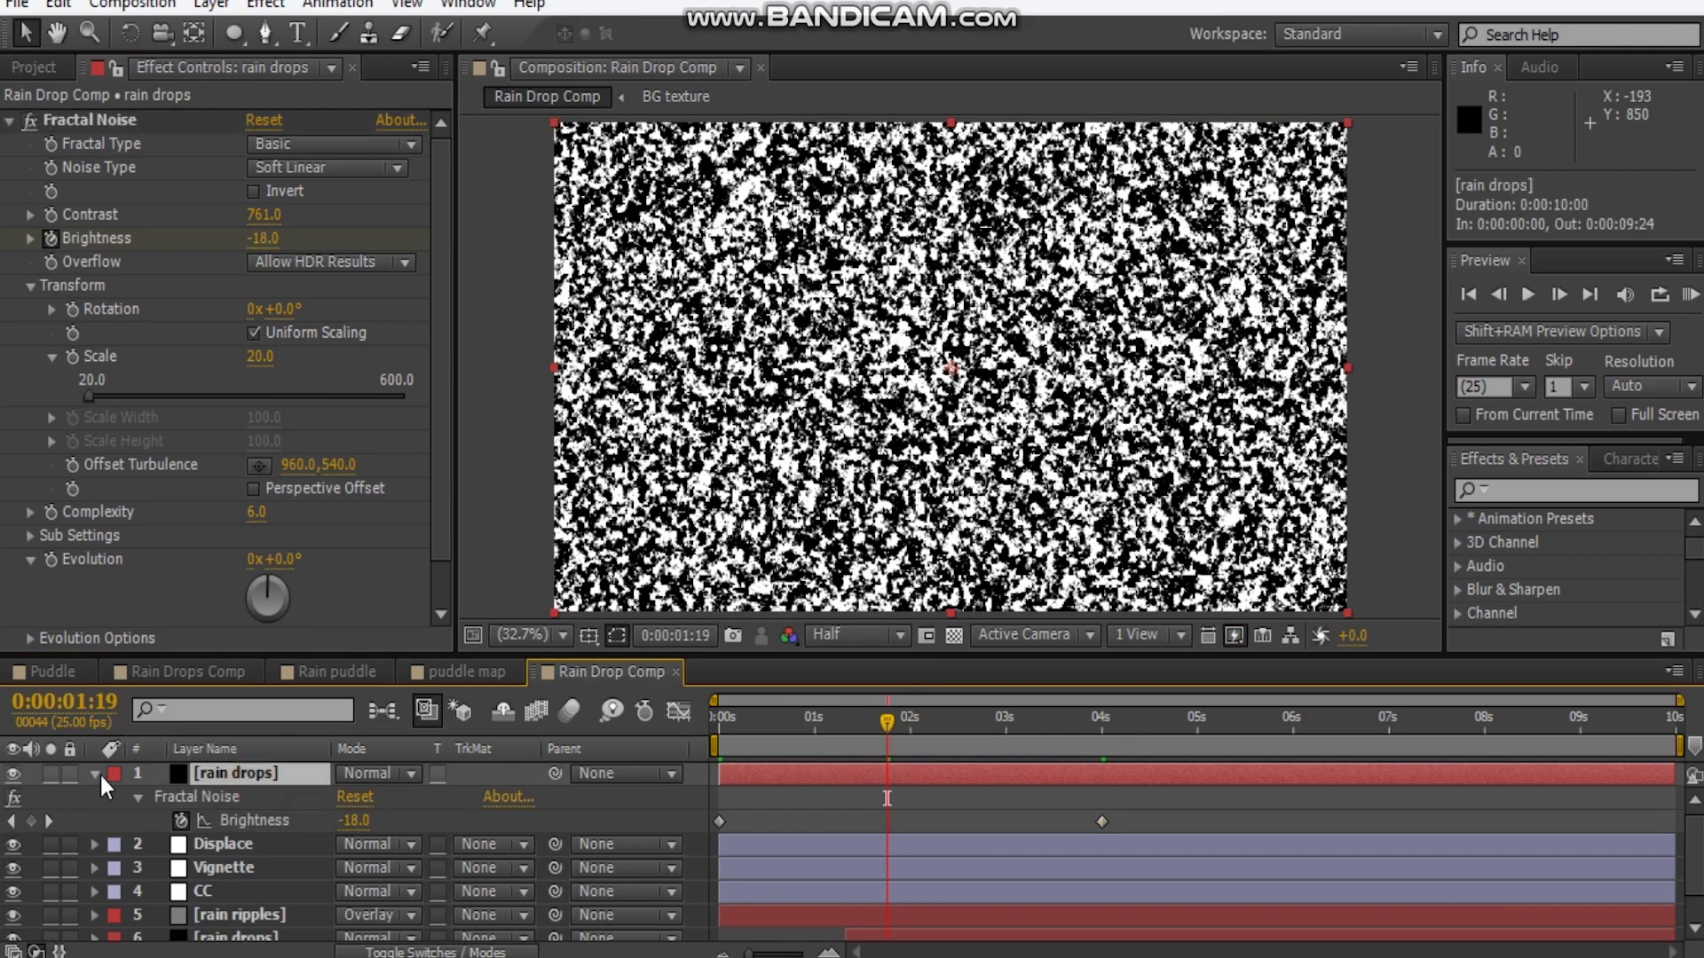
pyautogui.click(96, 774)
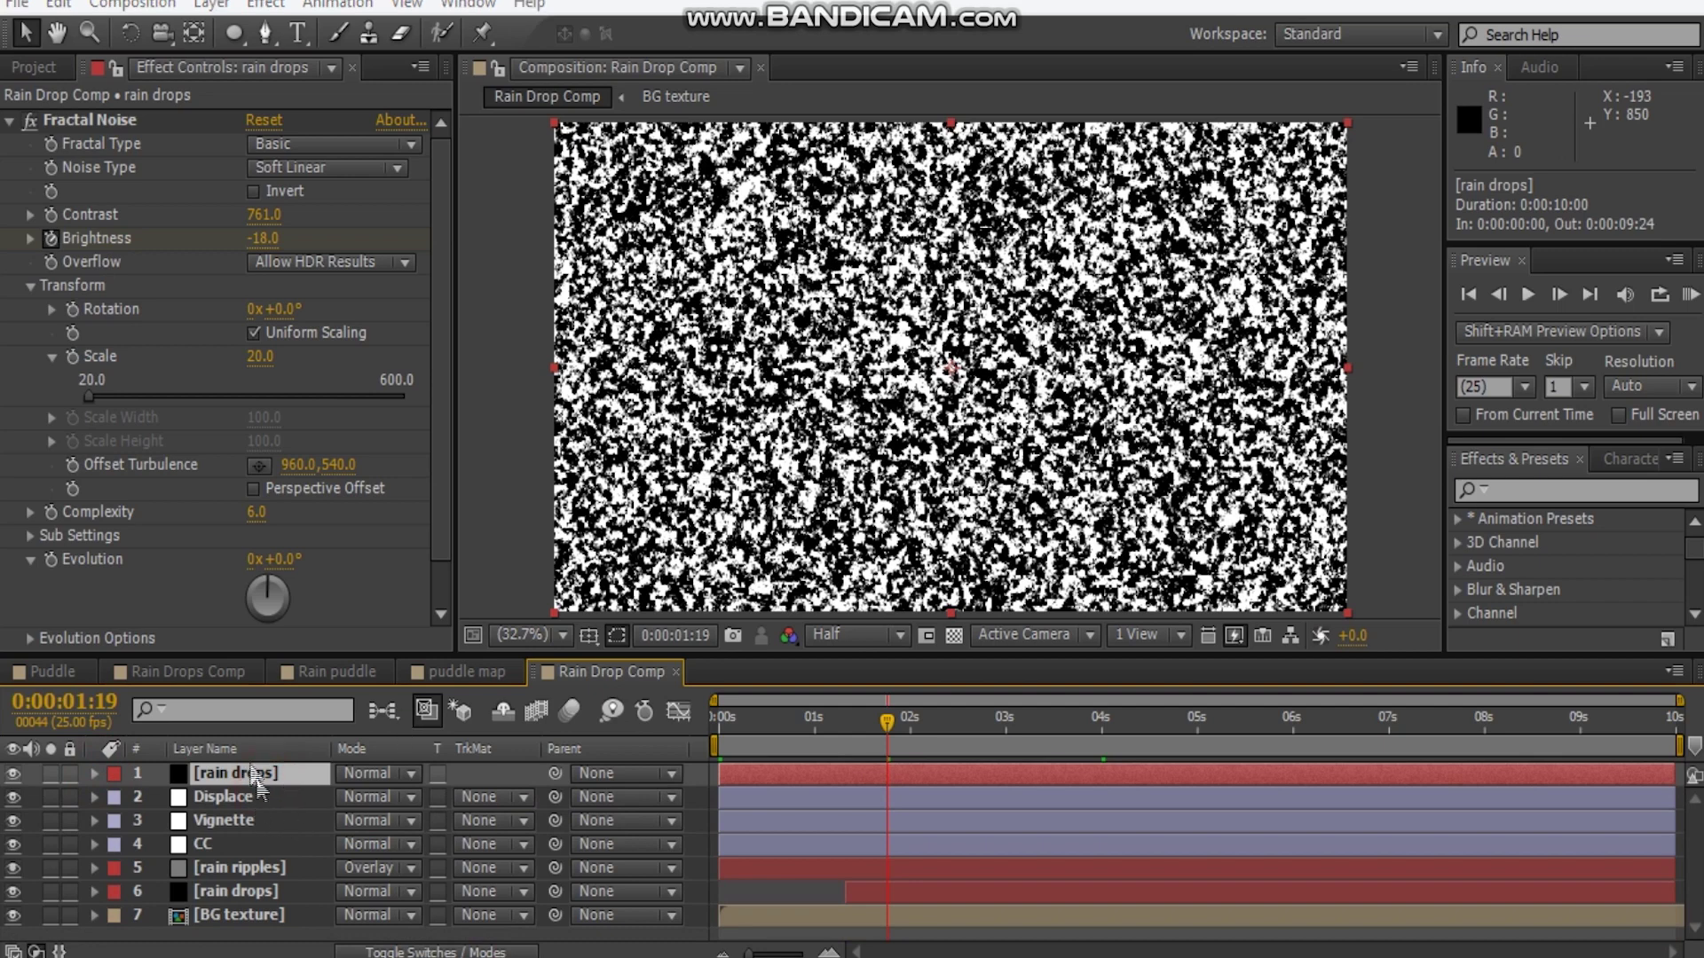
pyautogui.hotkey('ctrl', 'shift', 'c')
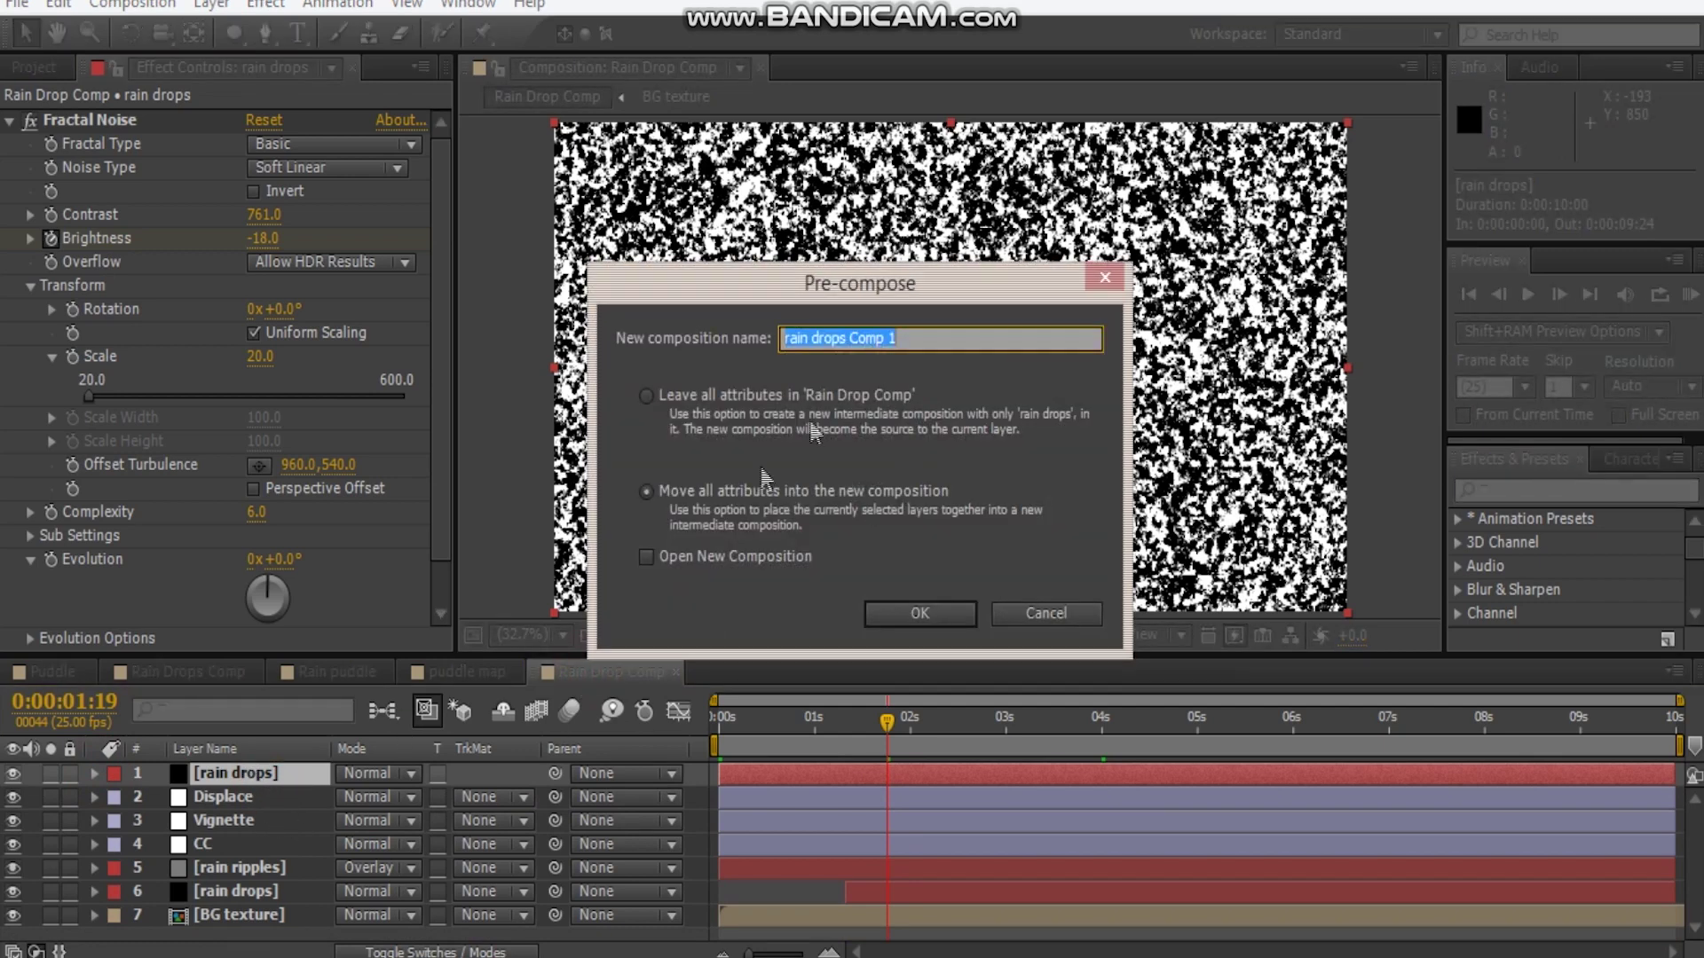
pyautogui.write('rain')
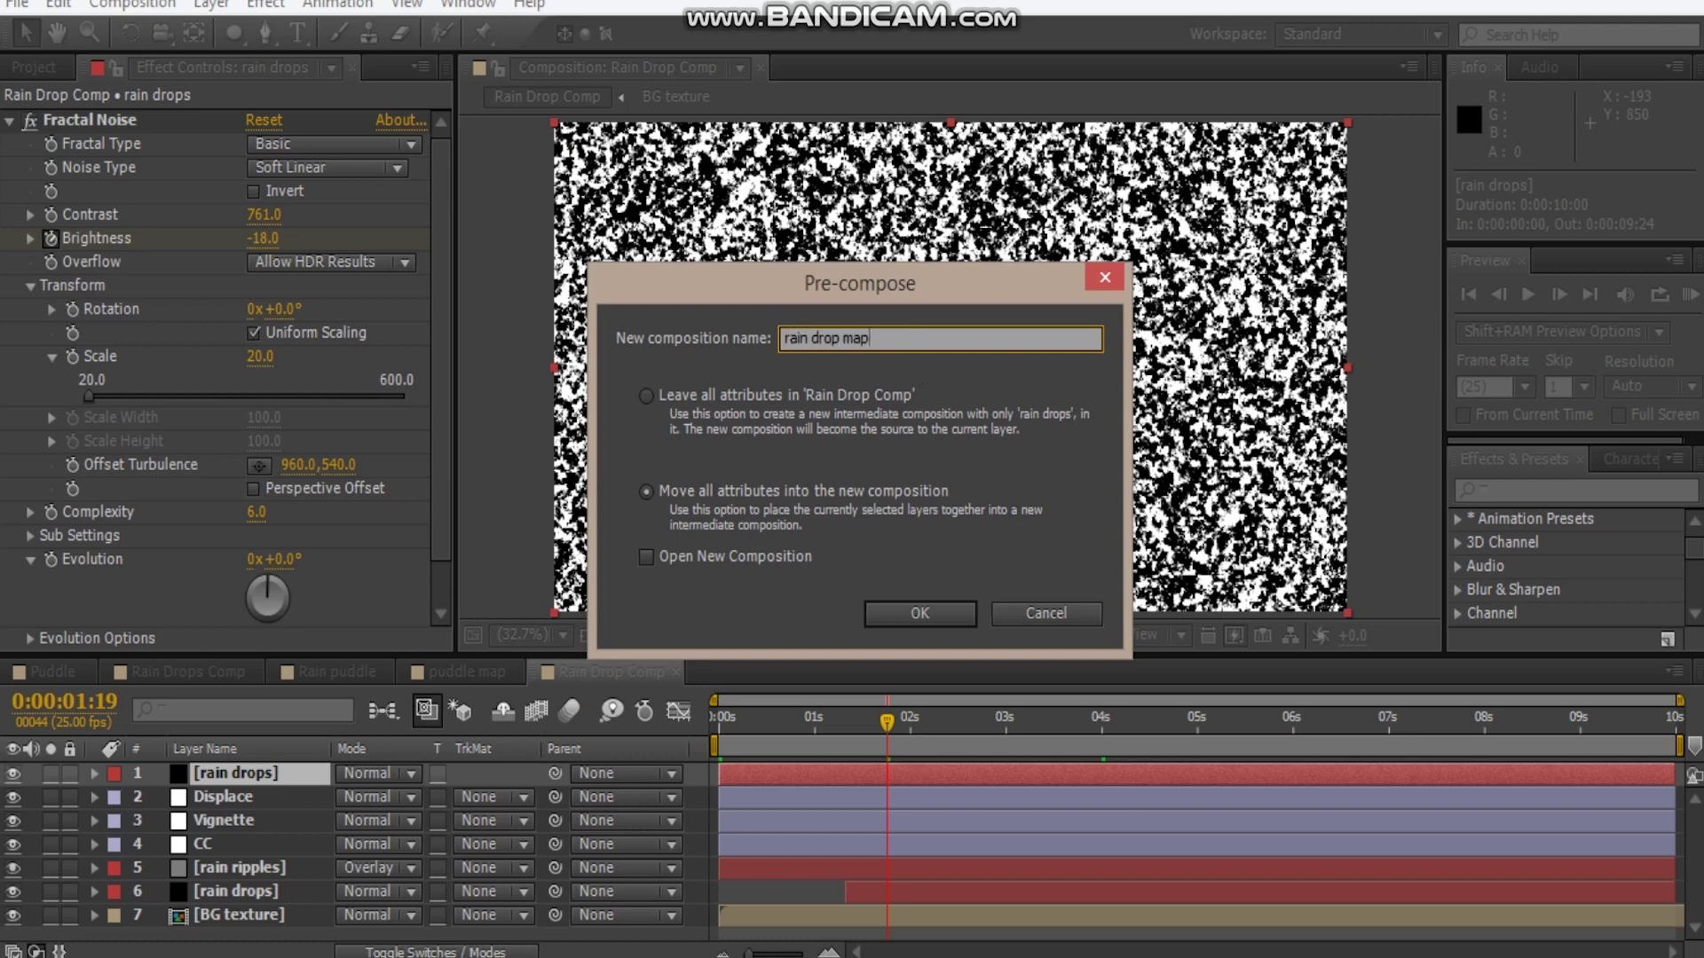
pyautogui.press('Return')
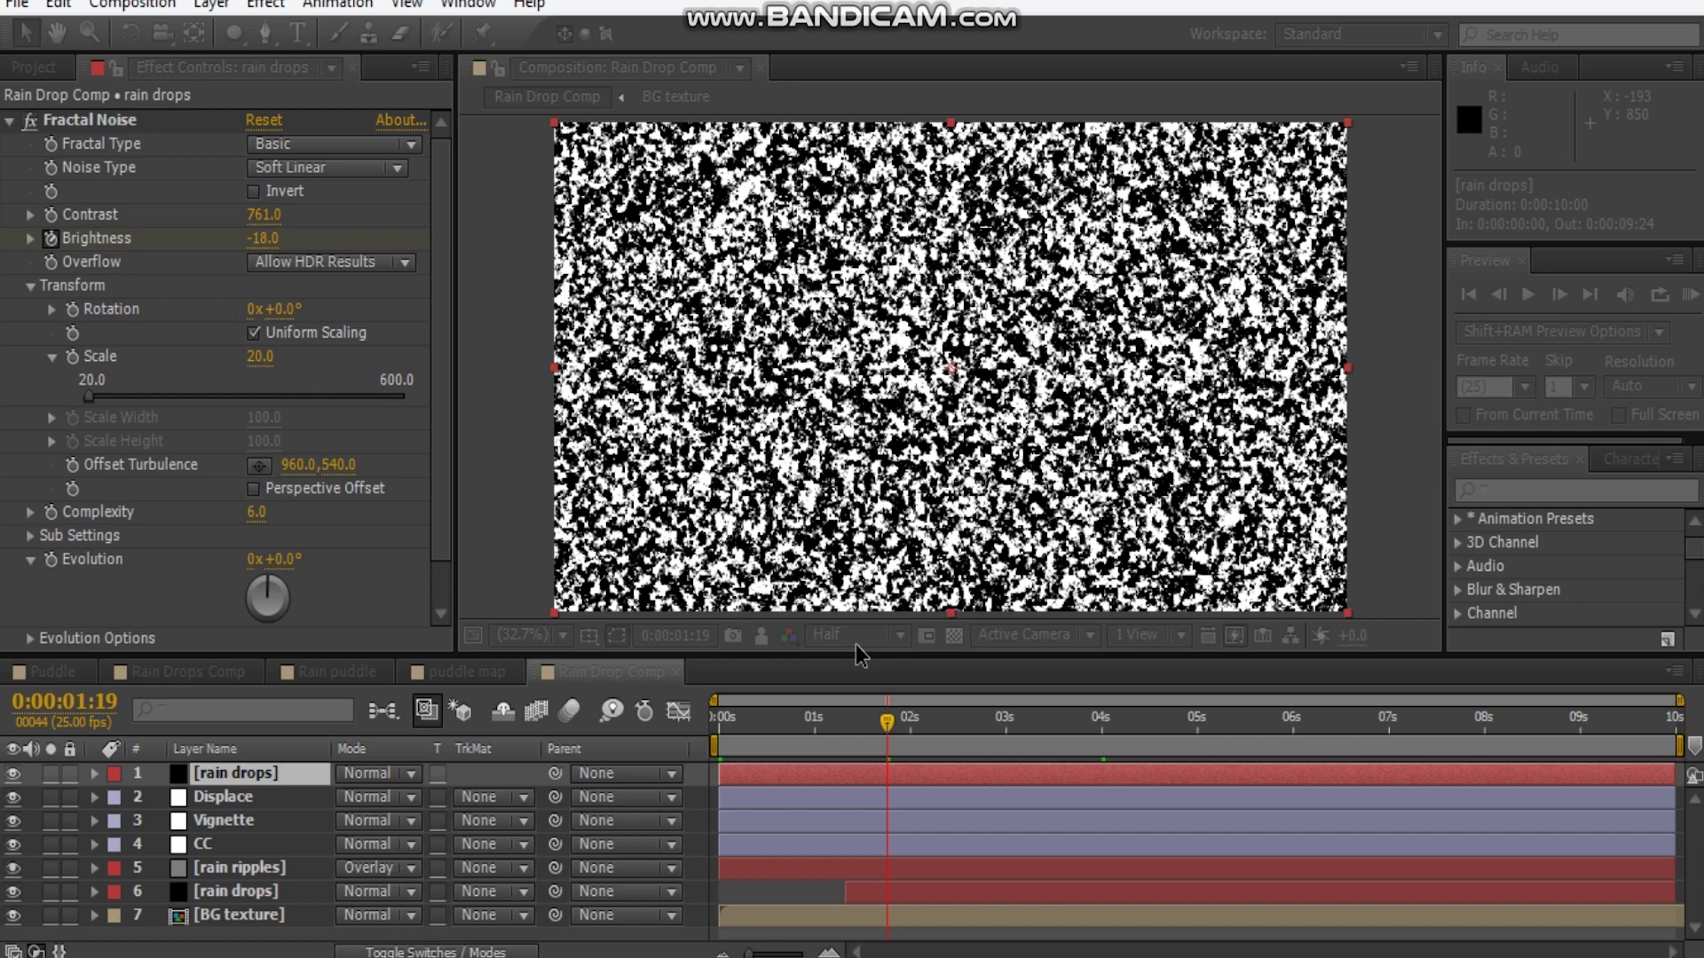
# Hide the rain drop map layer and place it directly above the BG texture layer
pyautogui.click(239, 774)
pyautogui.moveTo(300, 814); pyautogui.dragTo(265, 903)
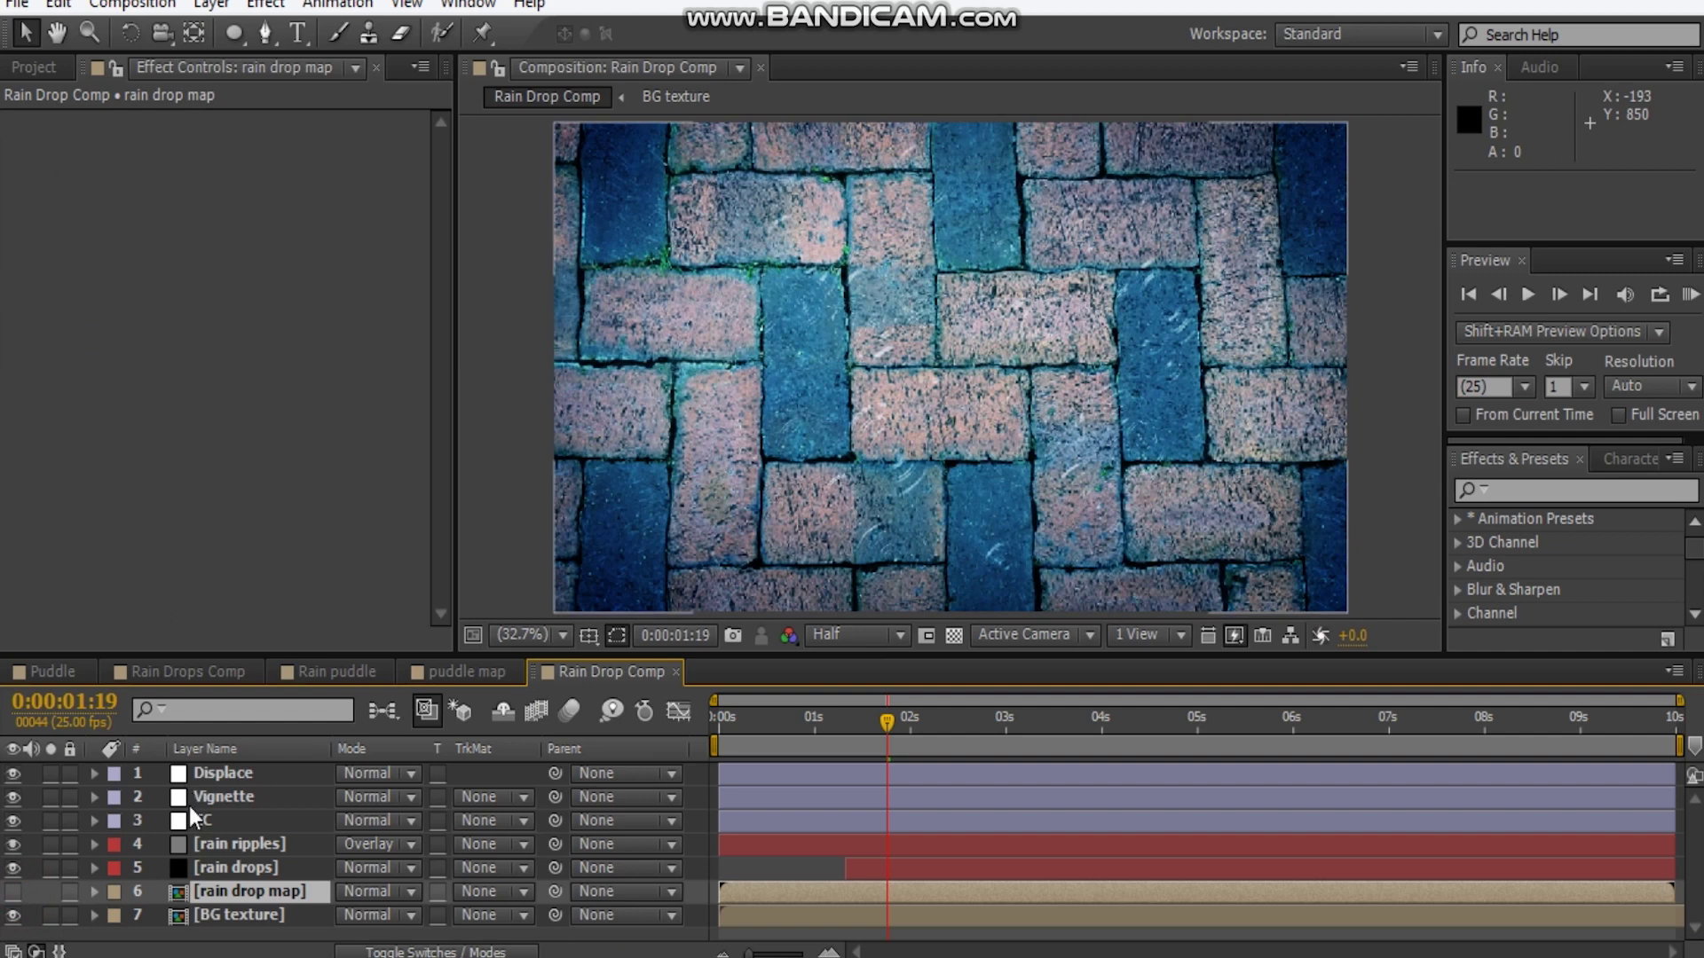
# Add the BG texture composition directly above the rain drop map layer and rename the new layer Rain FX
pyautogui.click(242, 919)
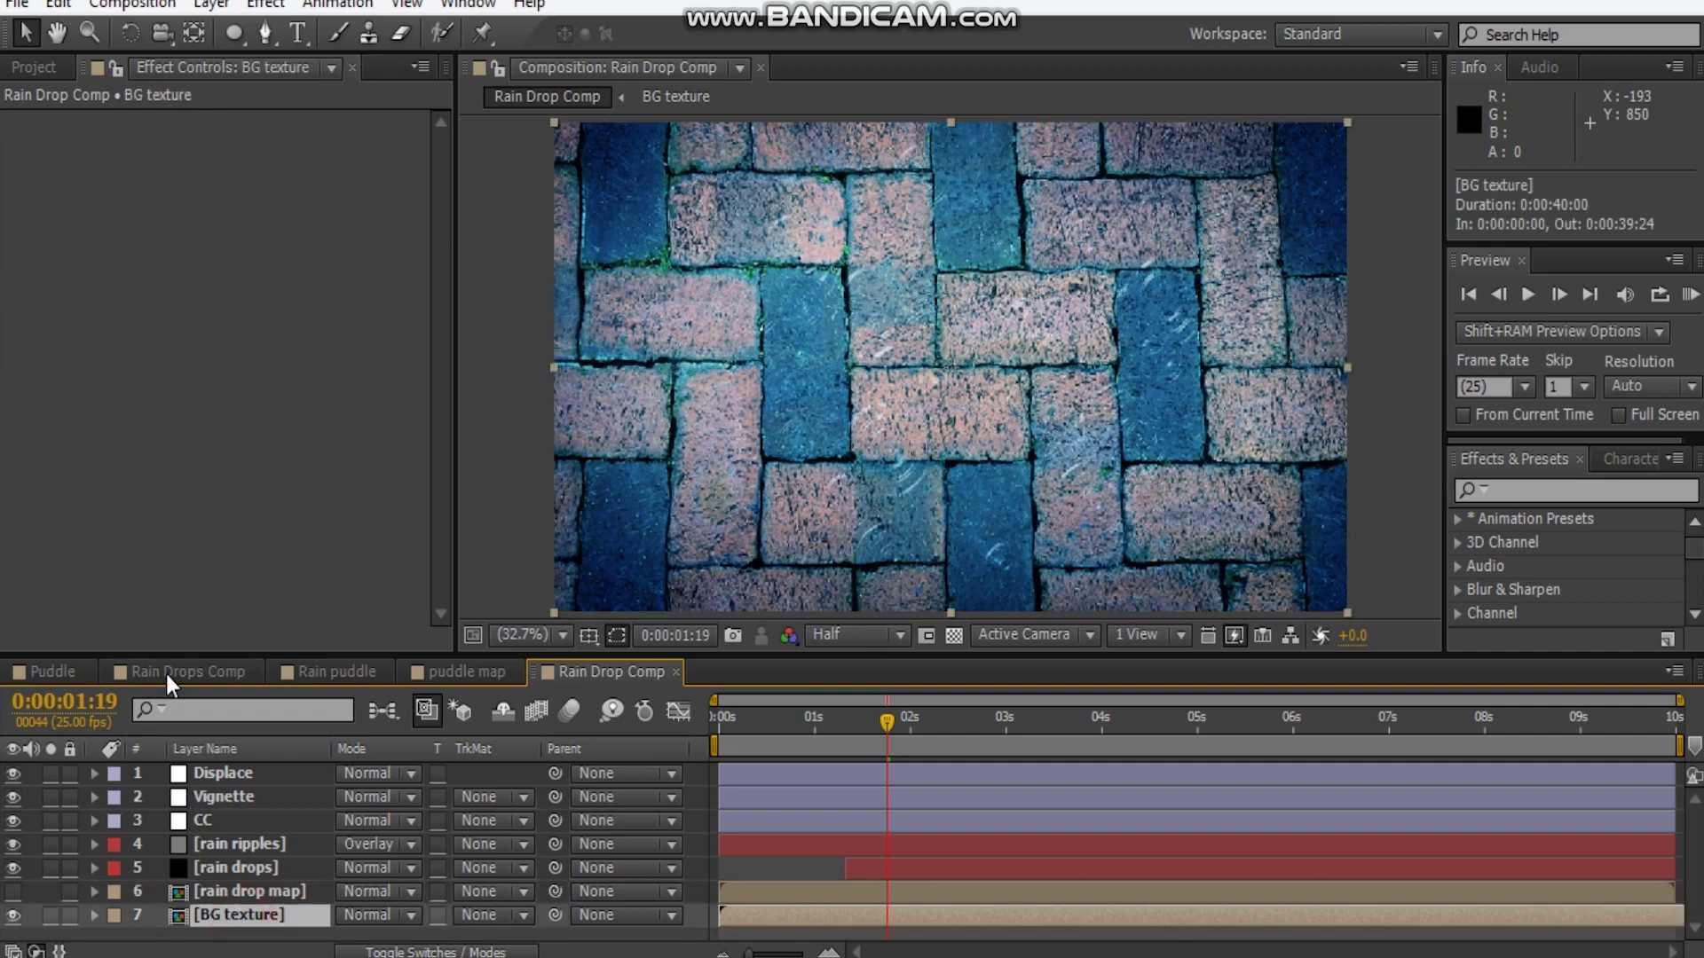
pyautogui.click(33, 66)
pyautogui.click(83, 316)
pyautogui.moveTo(85, 318); pyautogui.dragTo(254, 886)
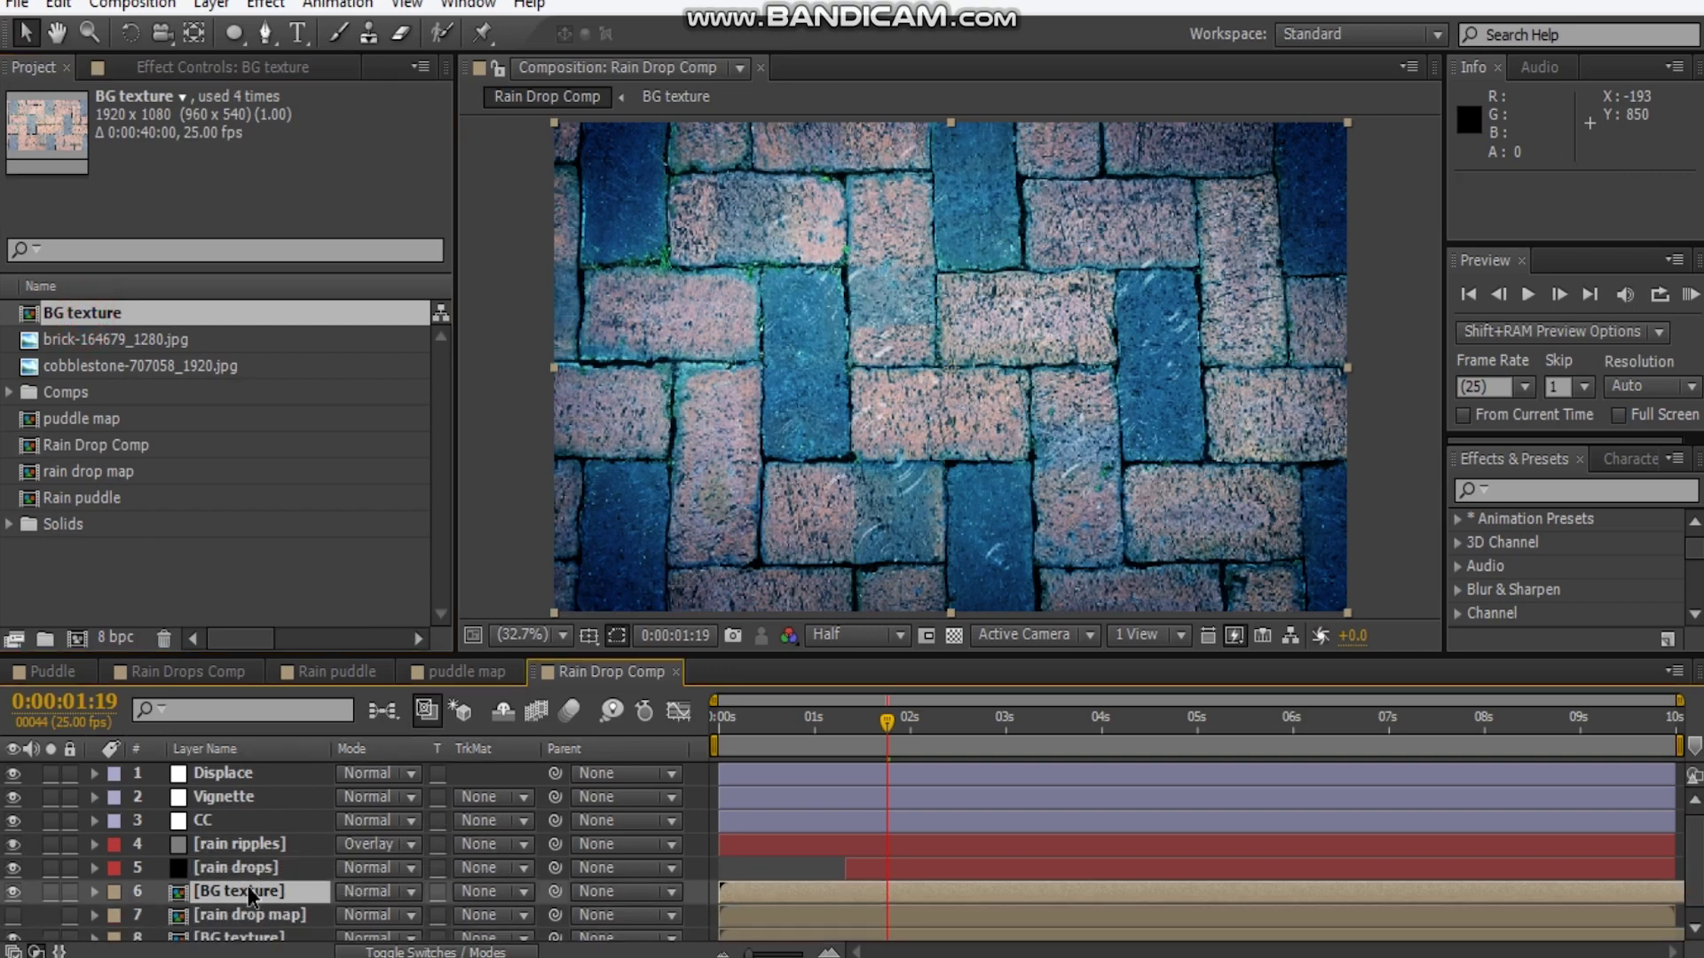
pyautogui.press('Return')
pyautogui.write('R')
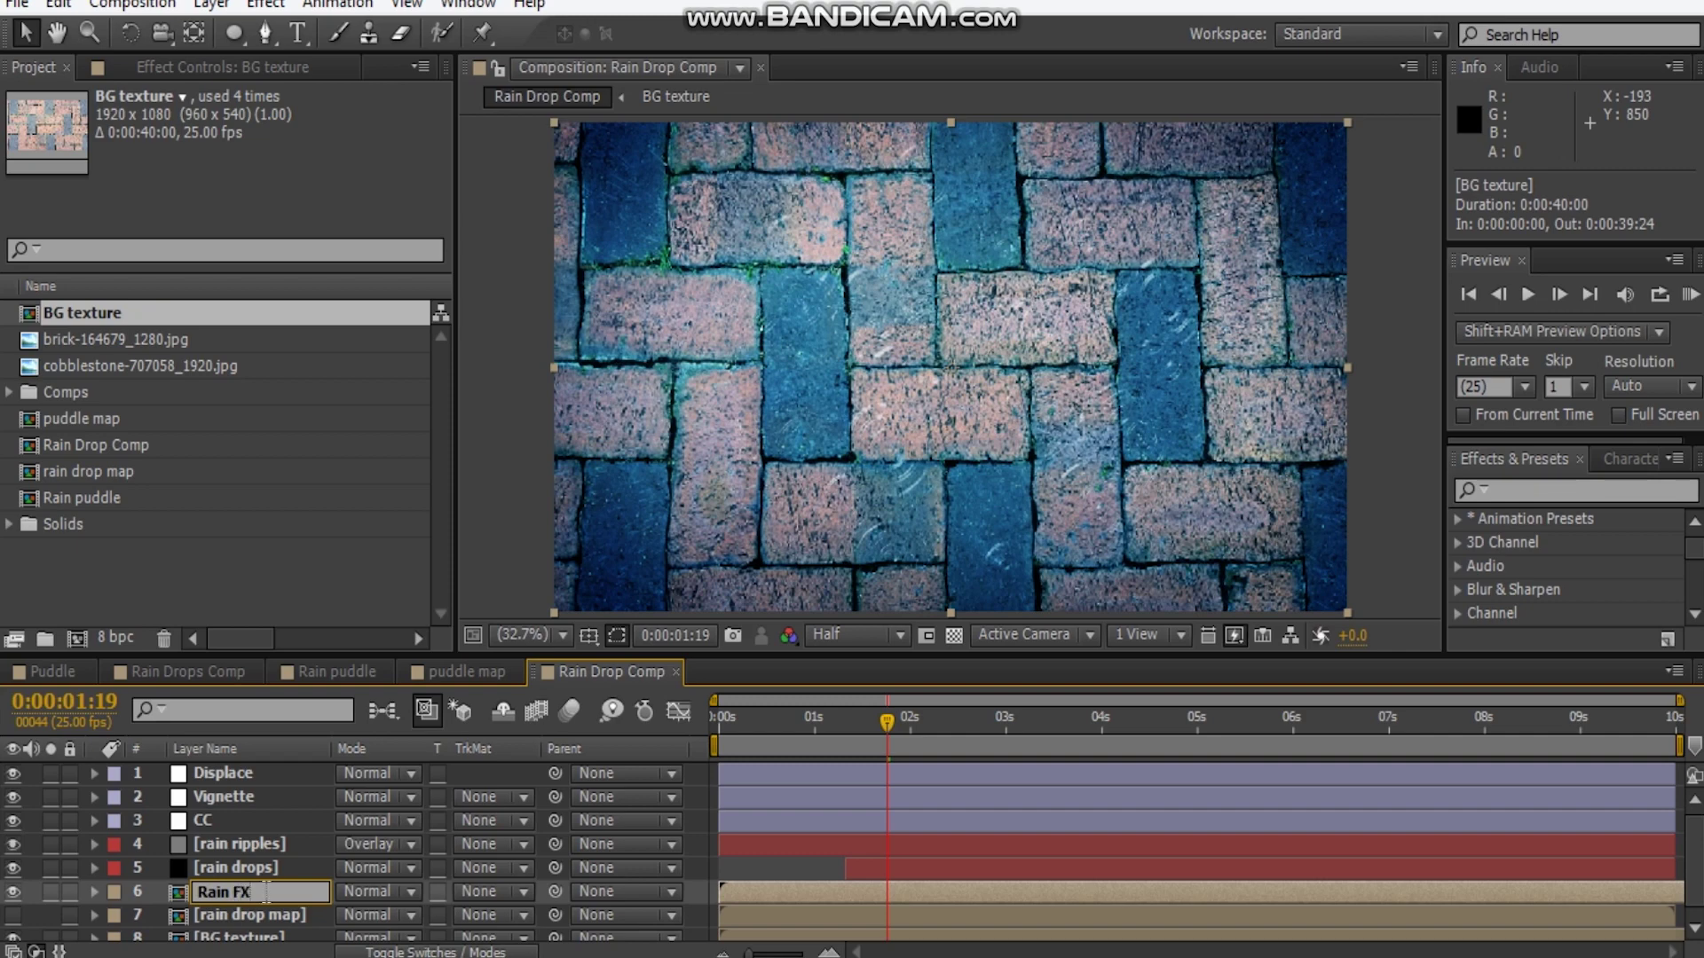
pyautogui.write('ain FX')
pyautogui.click(763, 865)
pyautogui.click(323, 899)
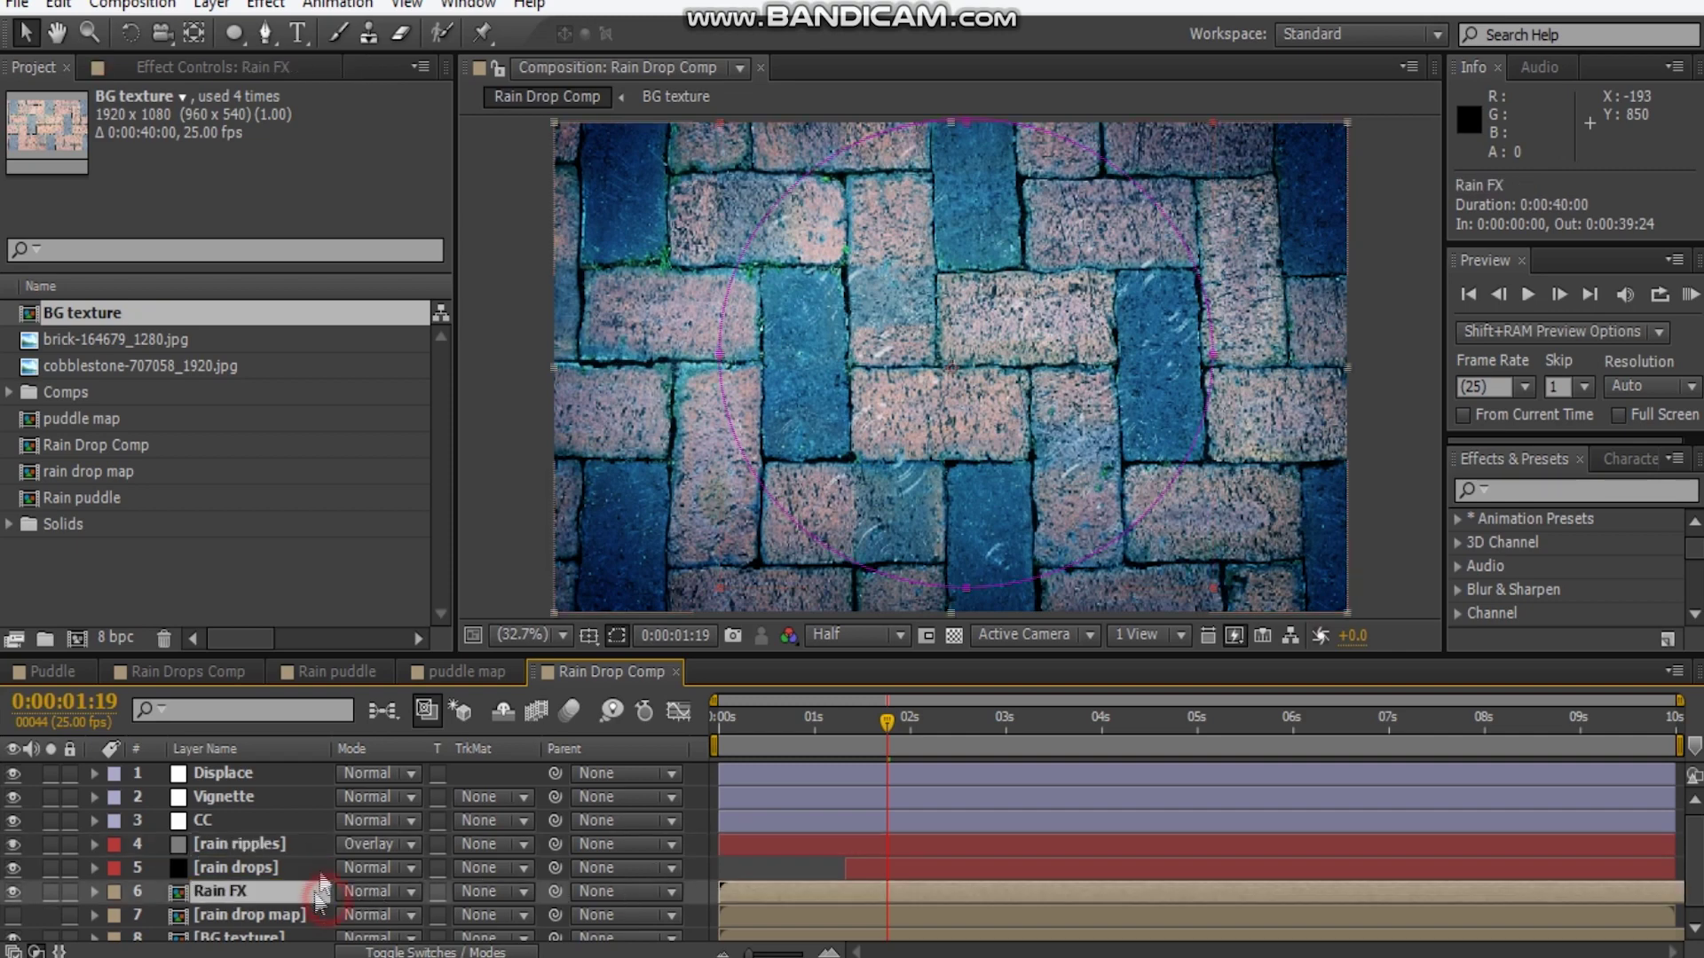
# Apply CC Glass to the Rain FX layer and use rain drop map as its bump map
pyautogui.click(262, 70)
pyautogui.rightClick(204, 230)
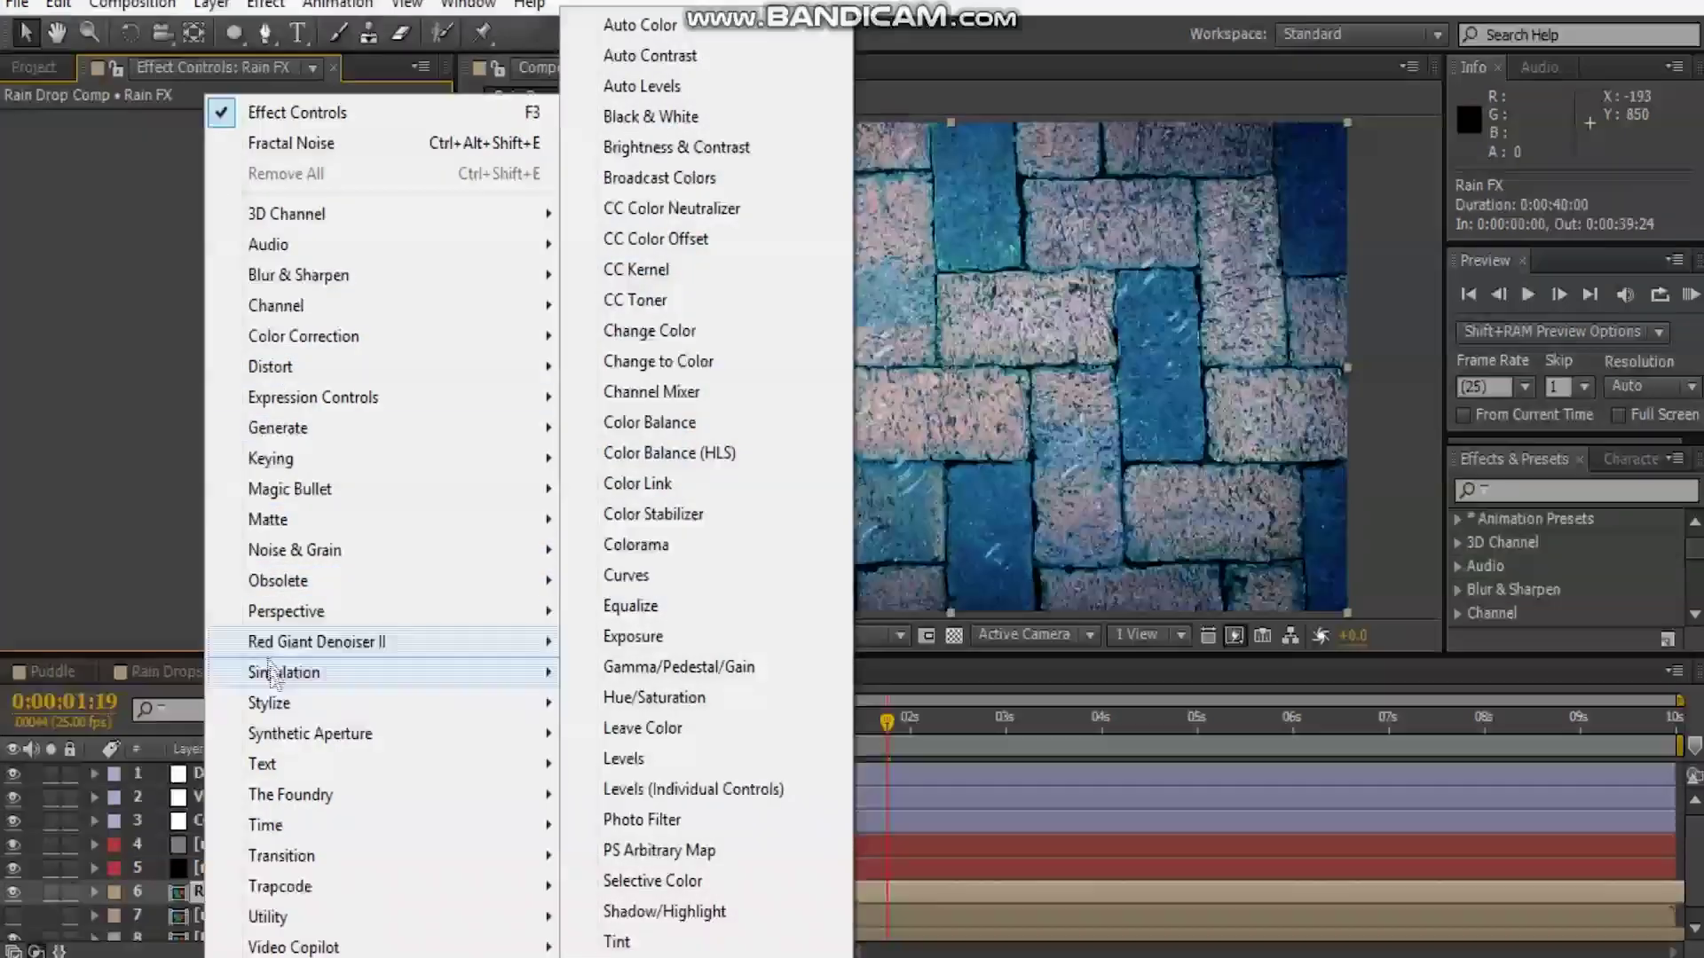
pyautogui.click(292, 703)
pyautogui.click(661, 152)
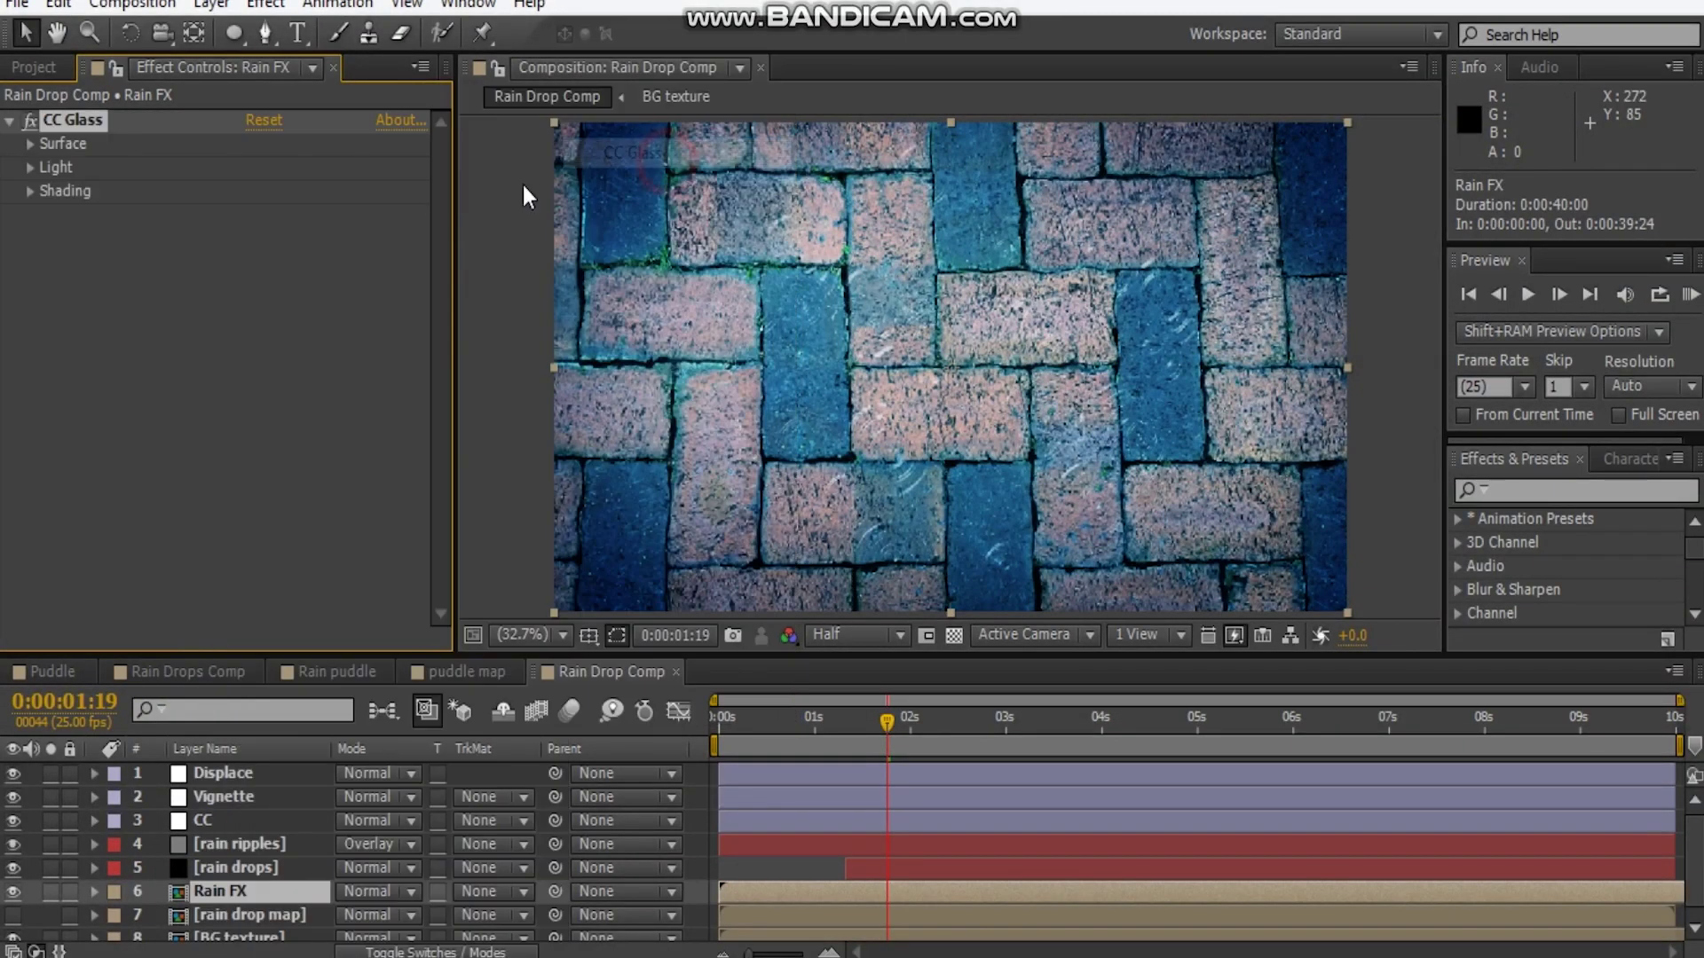
pyautogui.click(32, 143)
pyautogui.click(284, 169)
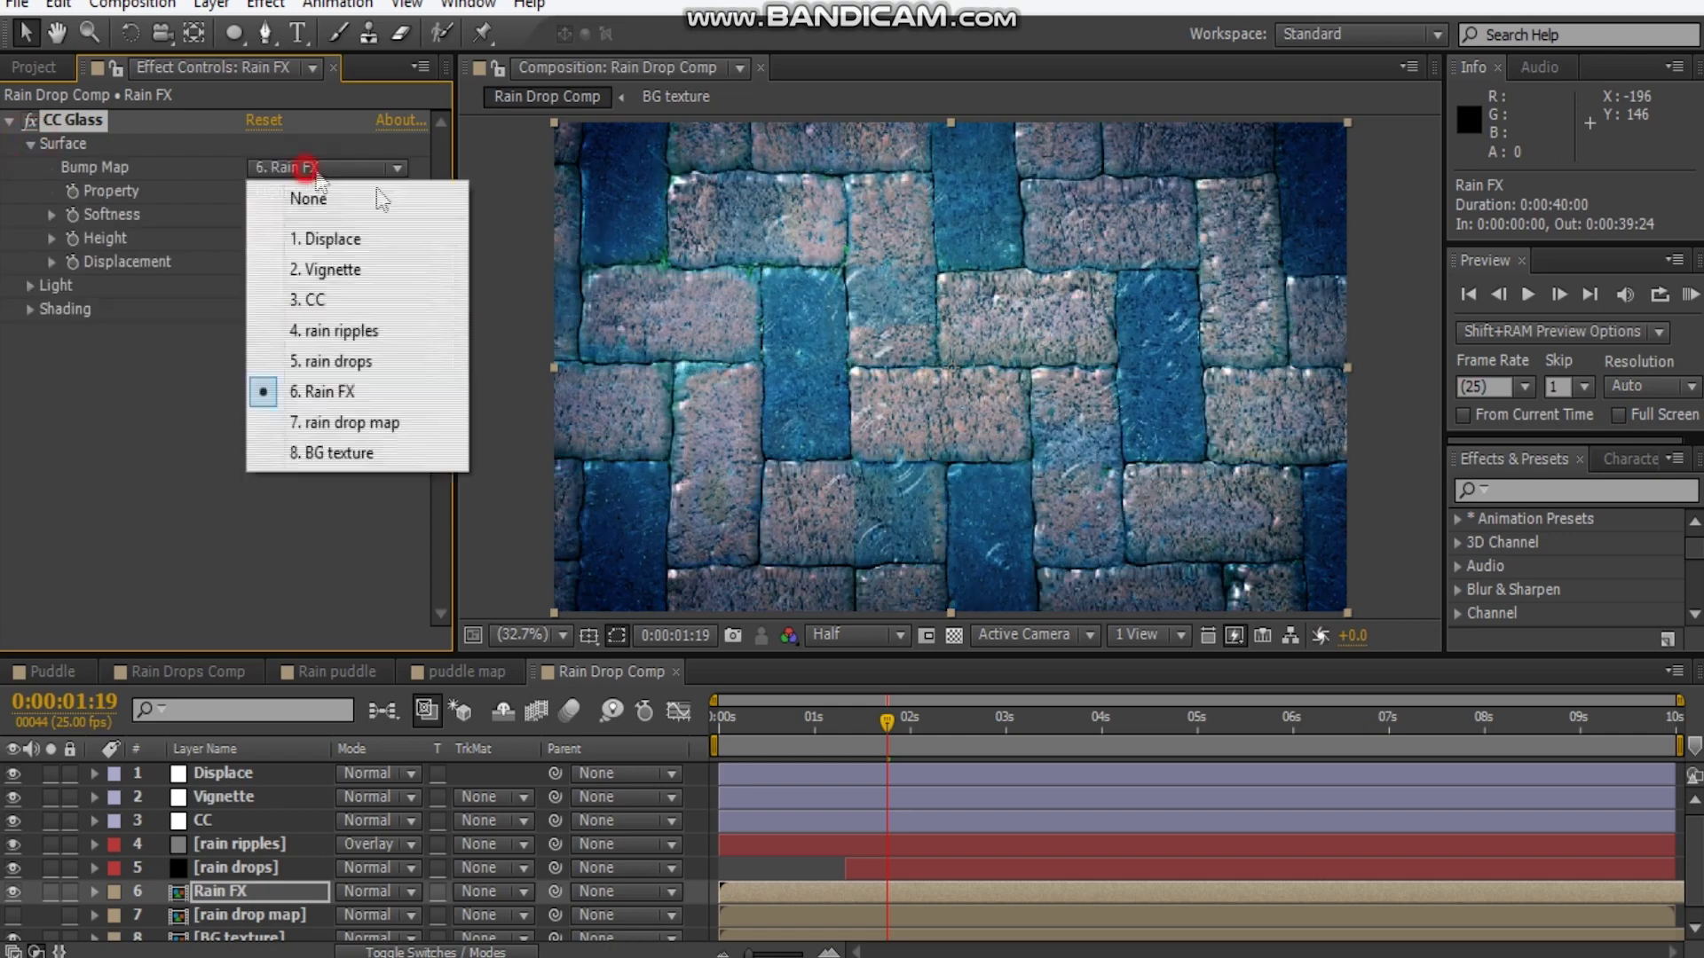
pyautogui.click(373, 422)
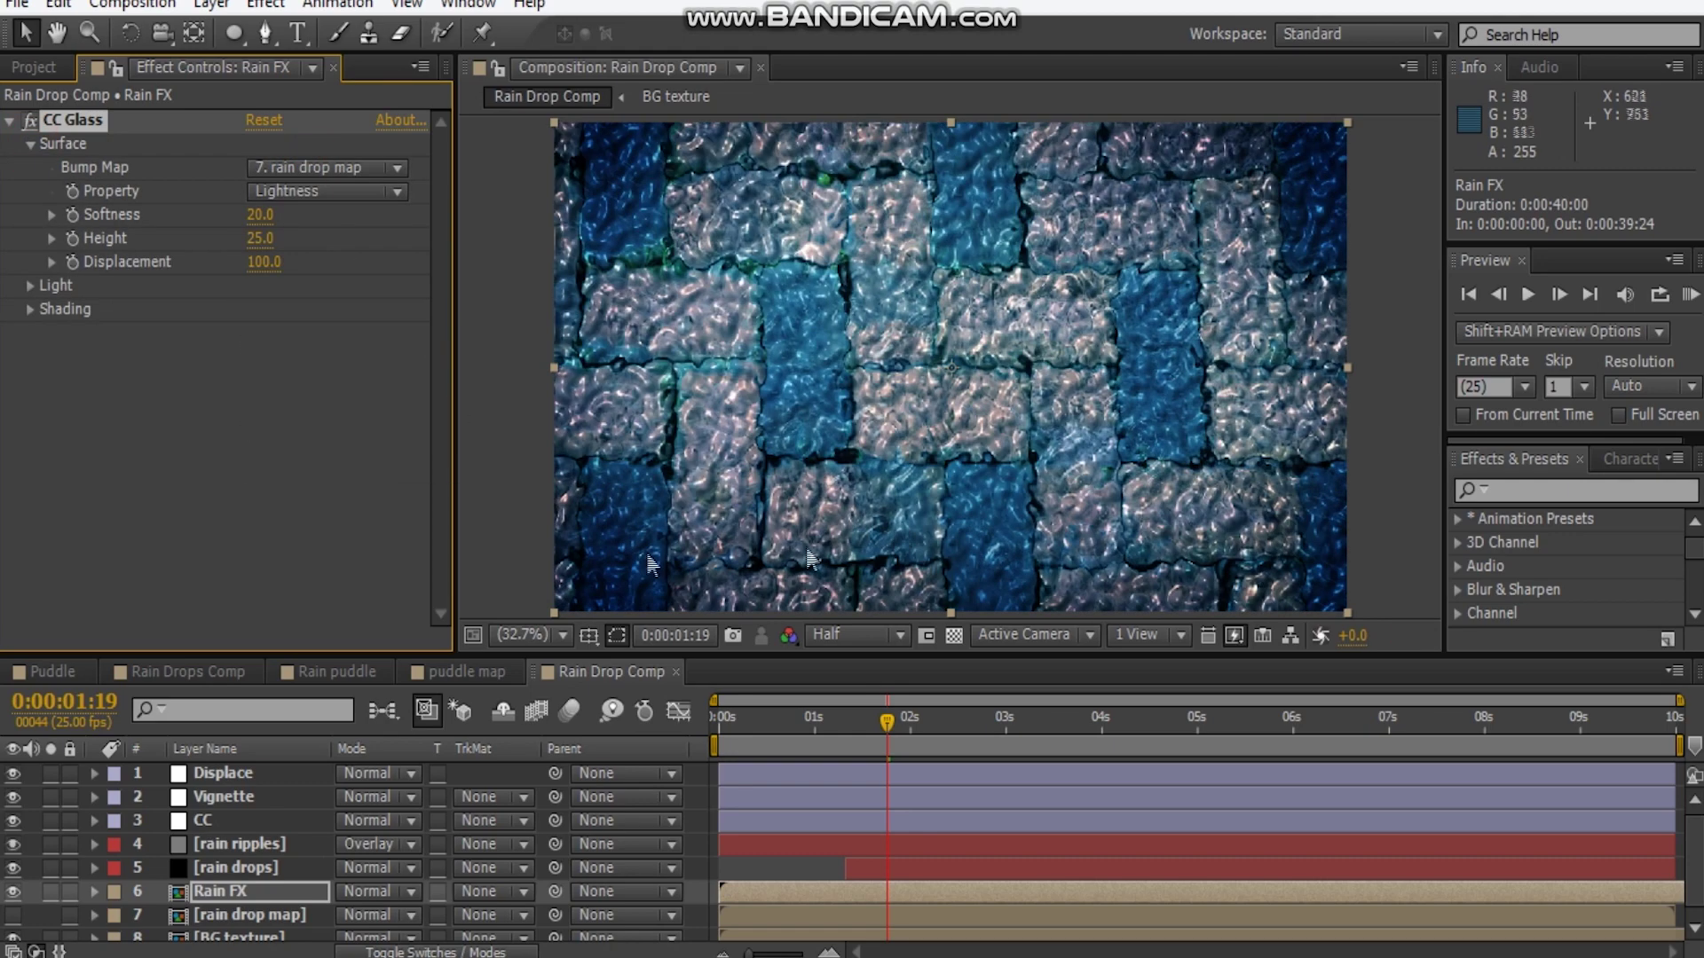
# Set the CC Glass displacement to 0 and height to 2 on the Rain FX layer
pyautogui.click(264, 262)
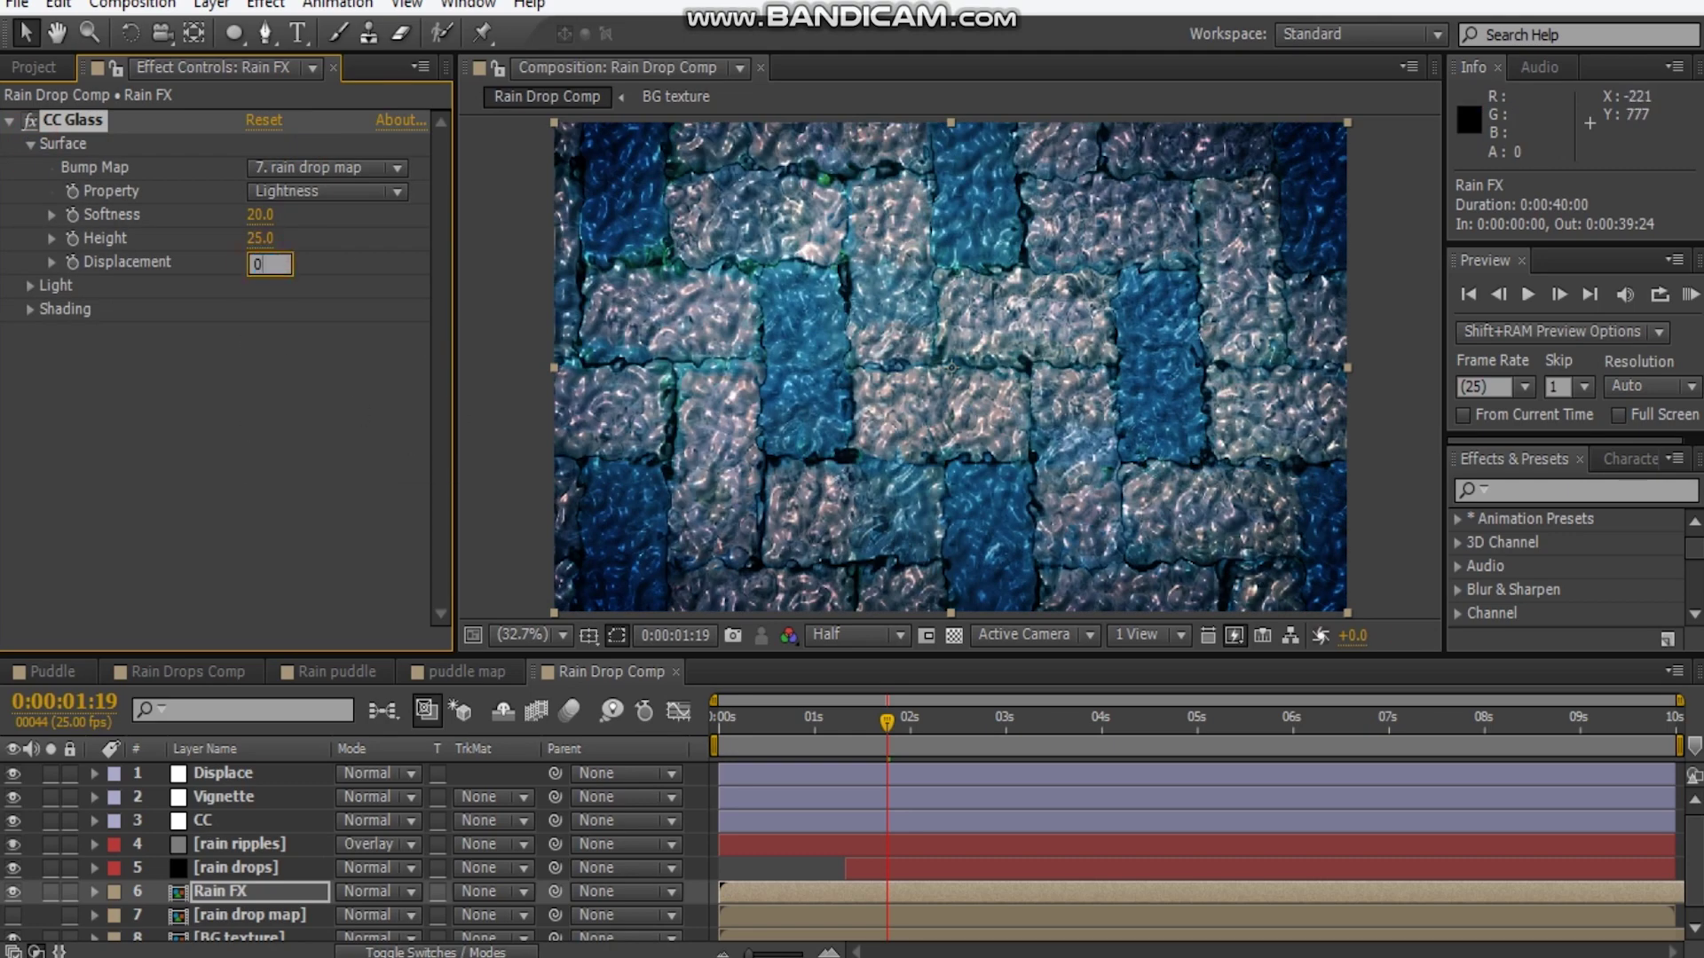
pyautogui.press('Return')
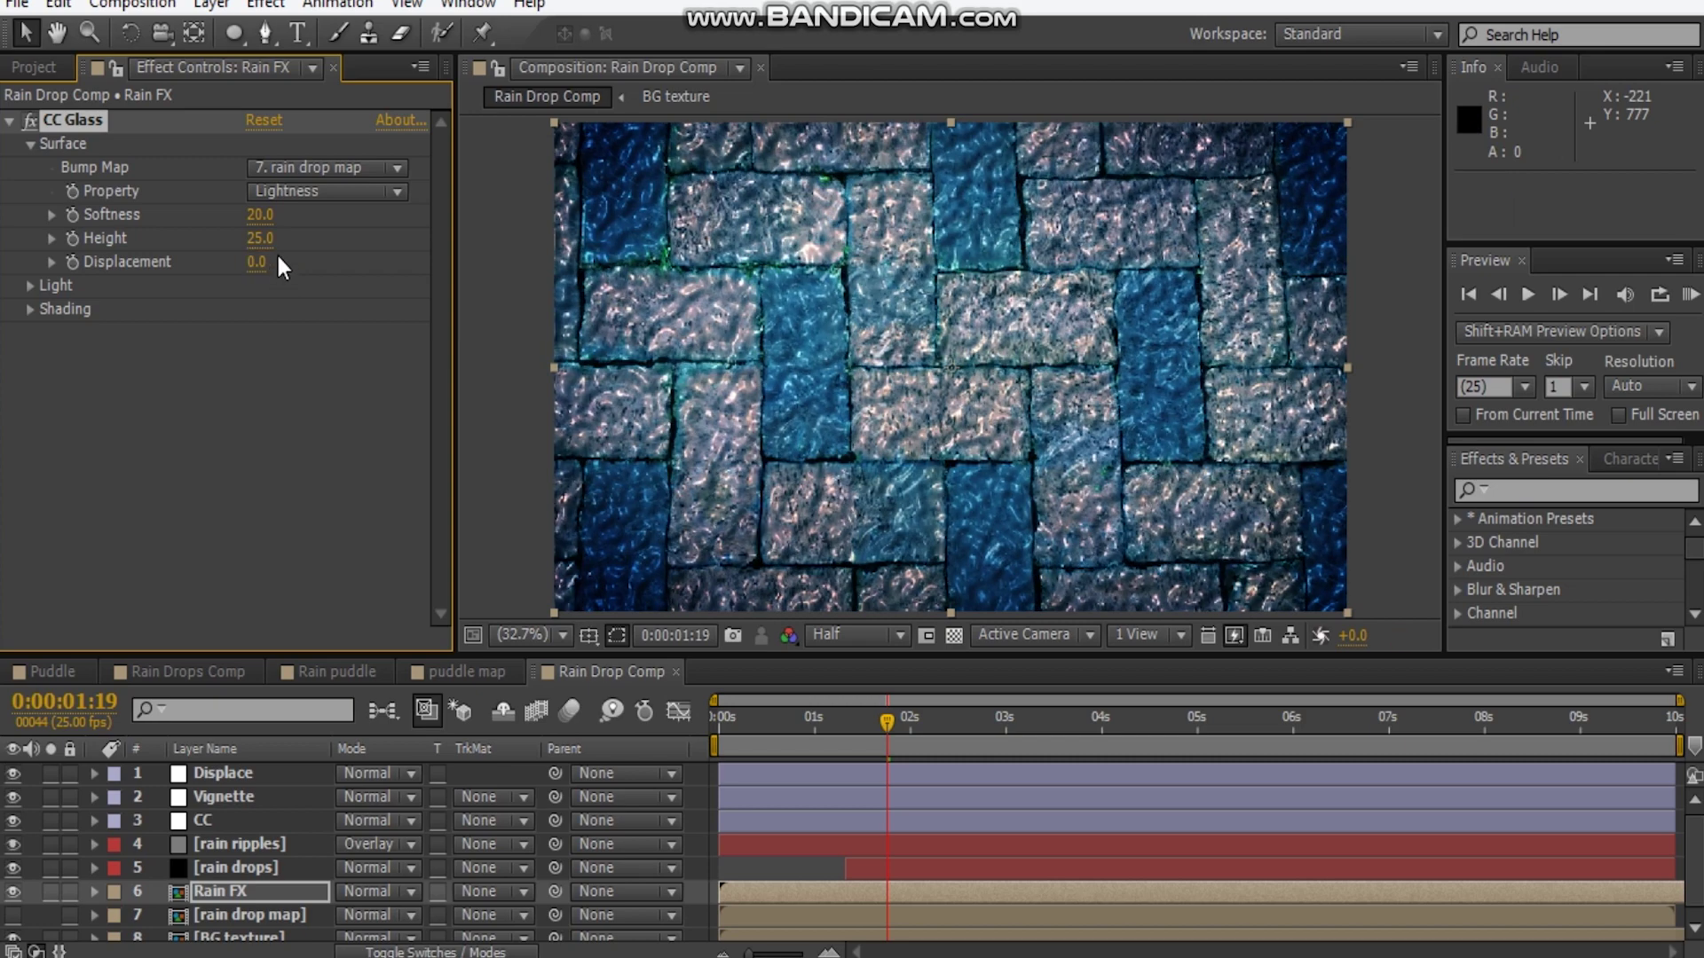
pyautogui.click(260, 240)
pyautogui.press('Return')
pyautogui.press('/')
pyautogui.press(',')
pyautogui.press(',')
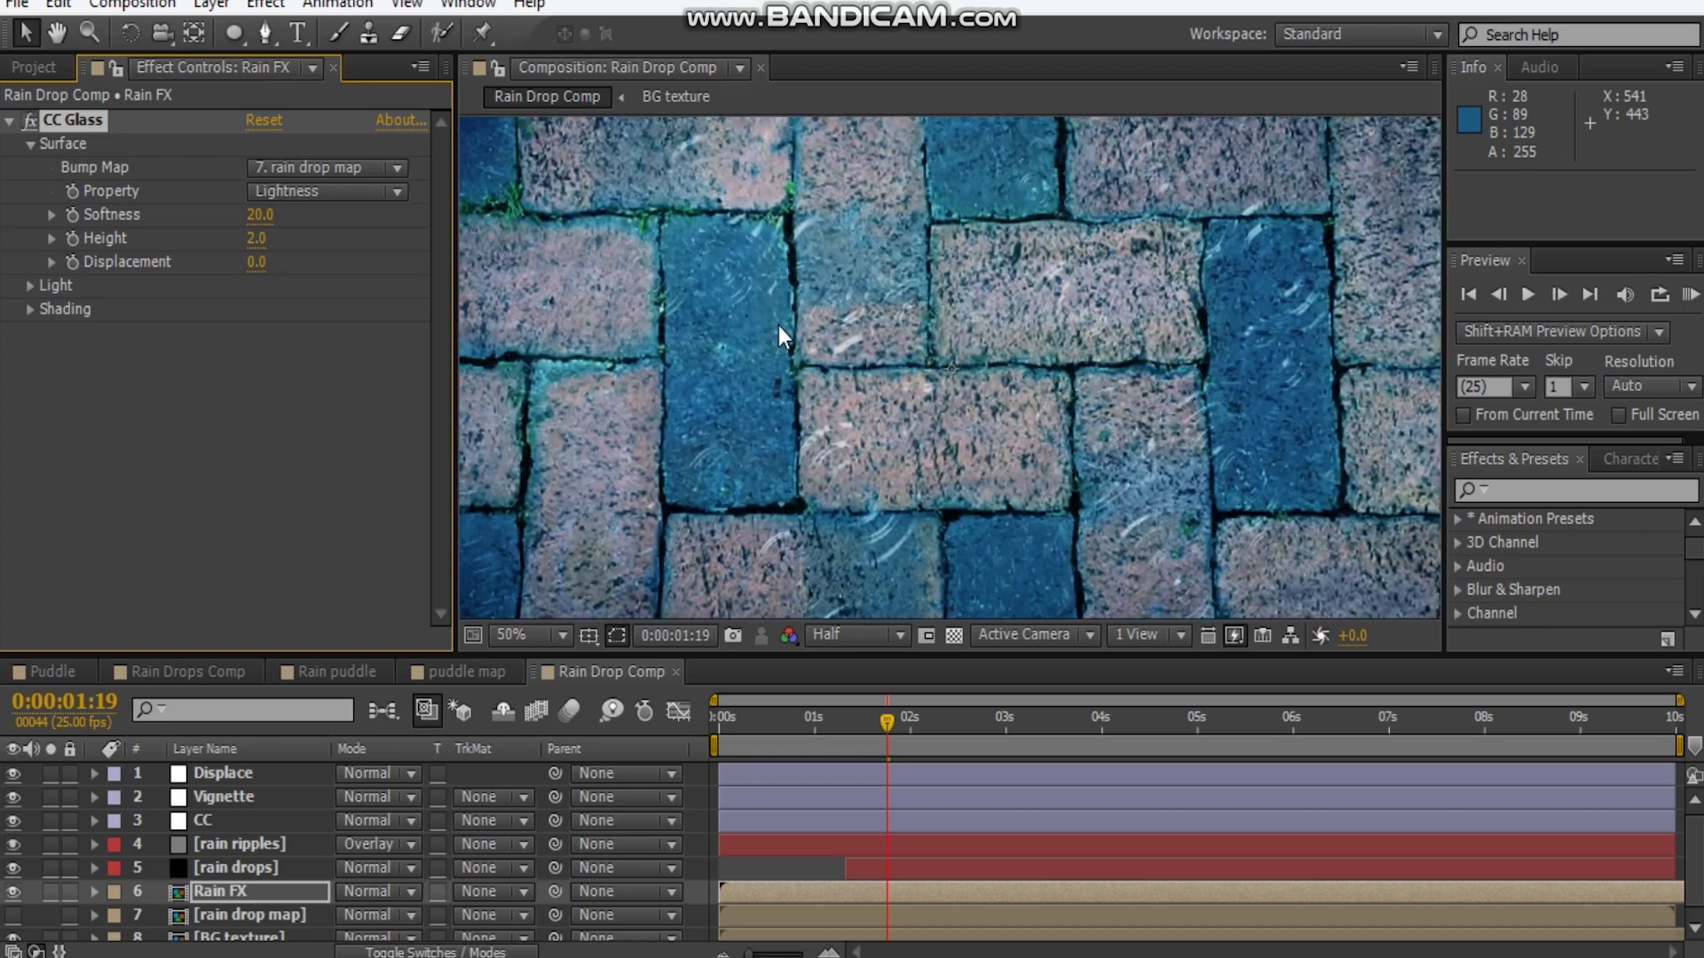
pyautogui.rightClick(68, 424)
pyautogui.click(1, 492)
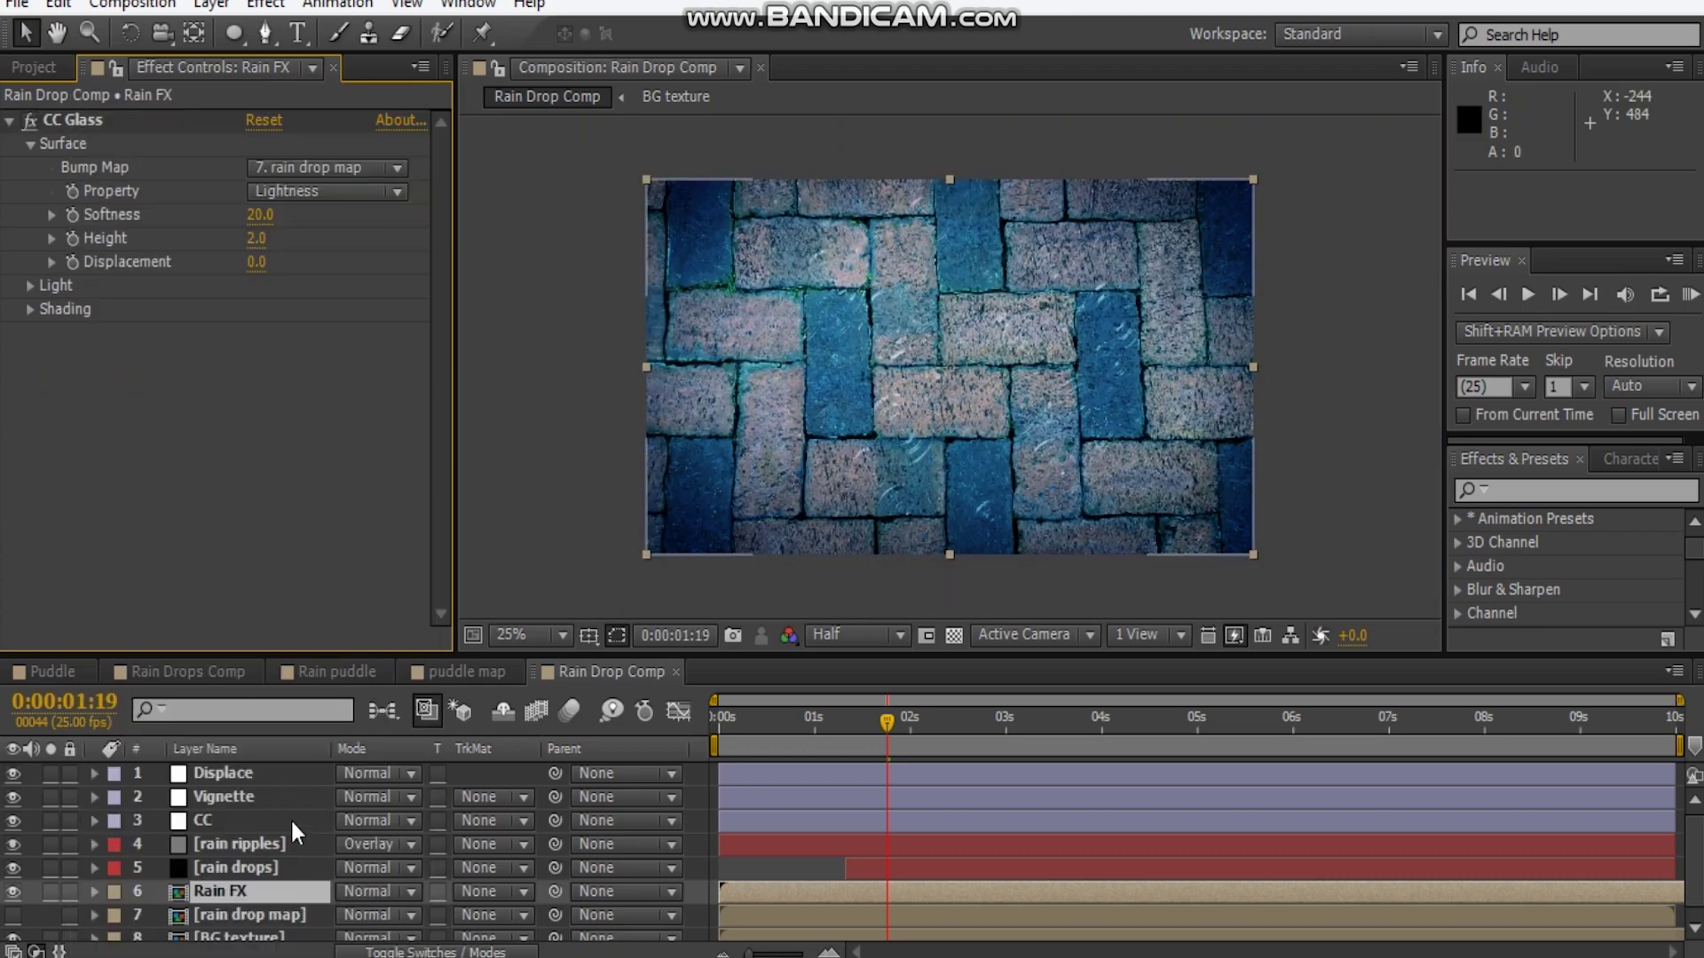
# Duplicate the rain drop map layer, place the copy directly above Rain FX, and use it as Rain FX's luma matte
pyautogui.click(252, 913)
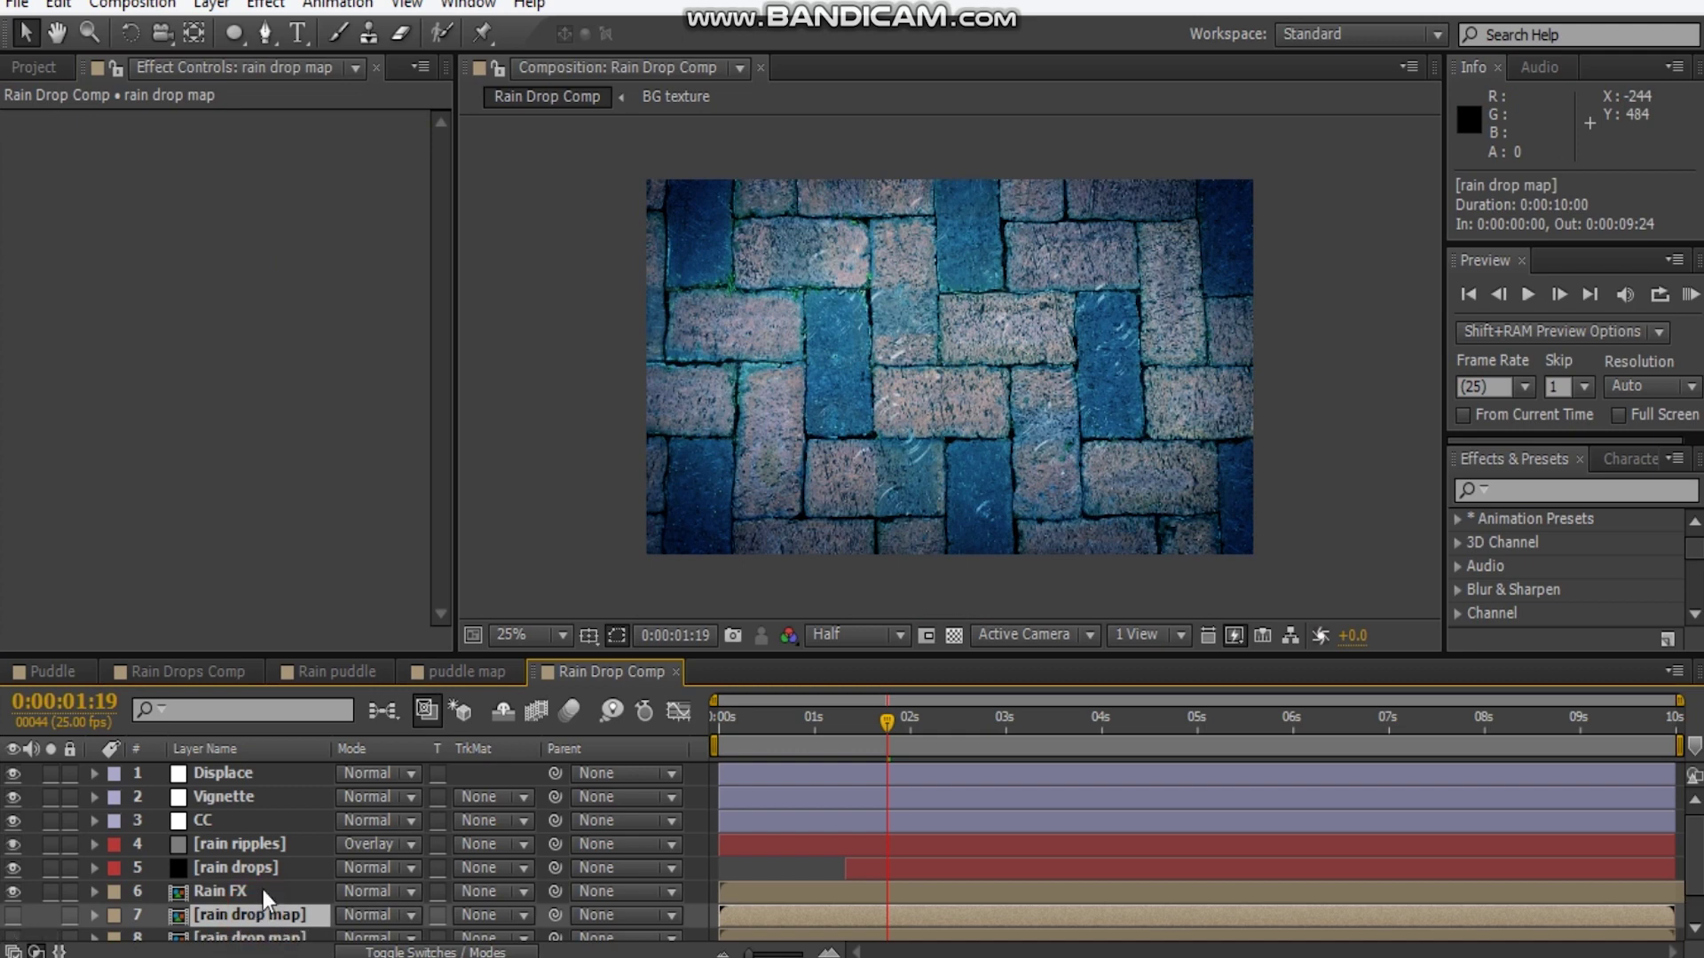
pyautogui.hotkey('ctrl', 'd')
pyautogui.moveTo(320, 859); pyautogui.dragTo(300, 854)
pyautogui.click(279, 878)
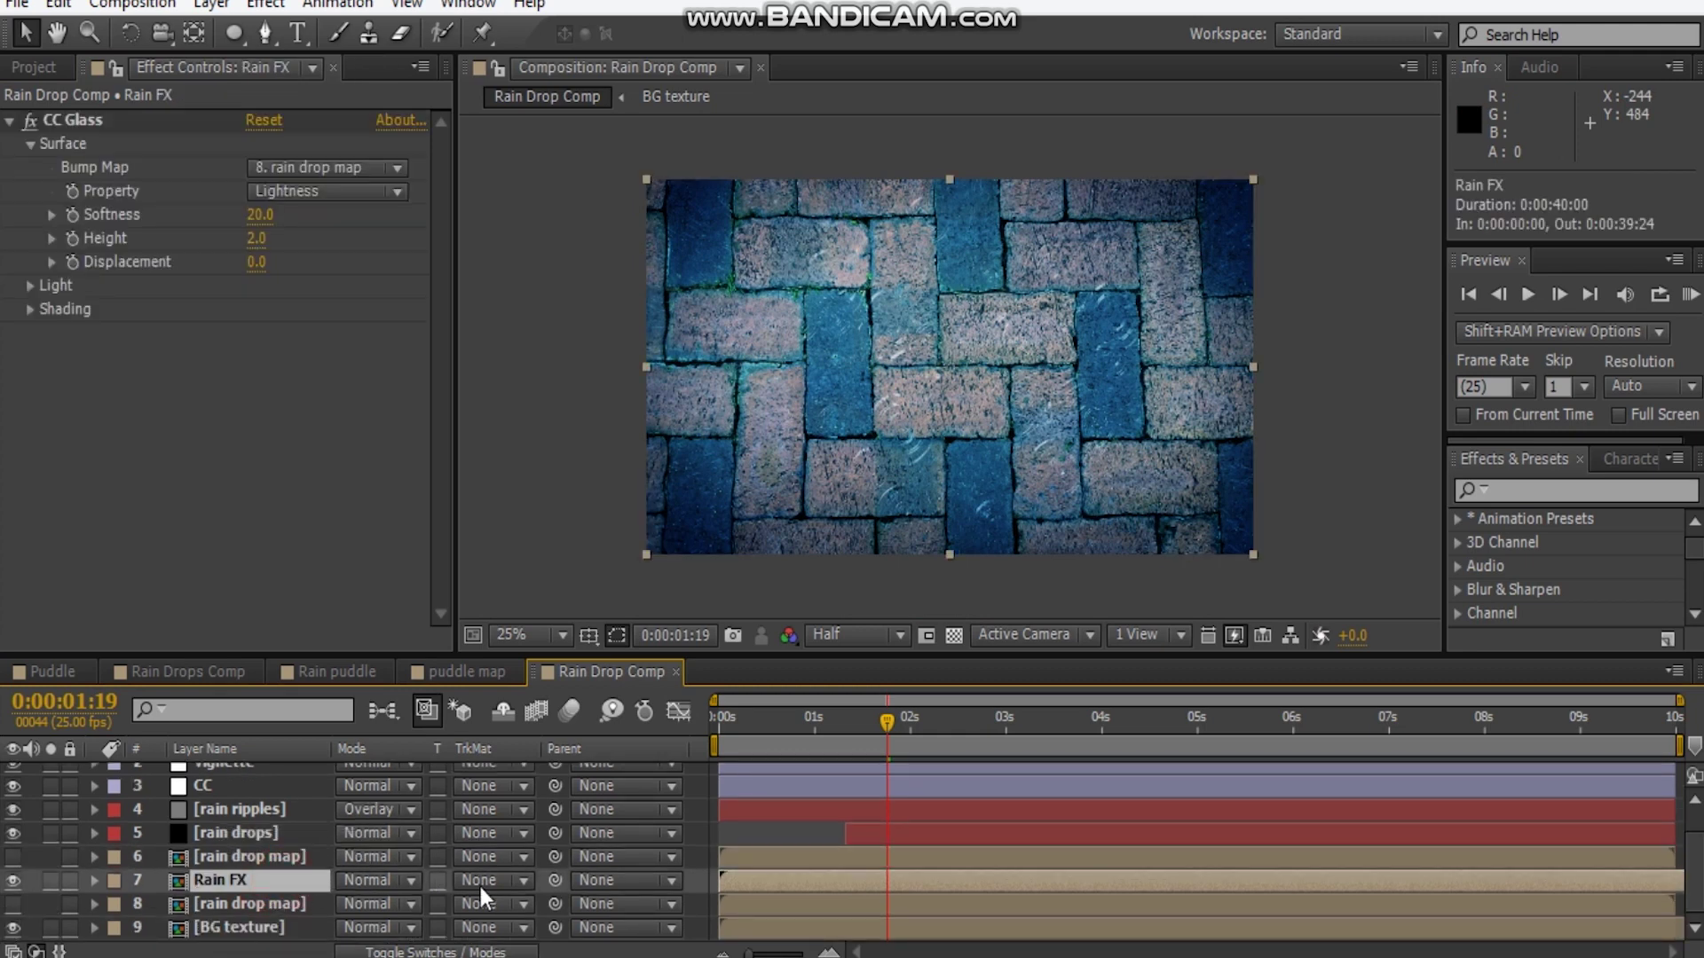
pyautogui.click(517, 881)
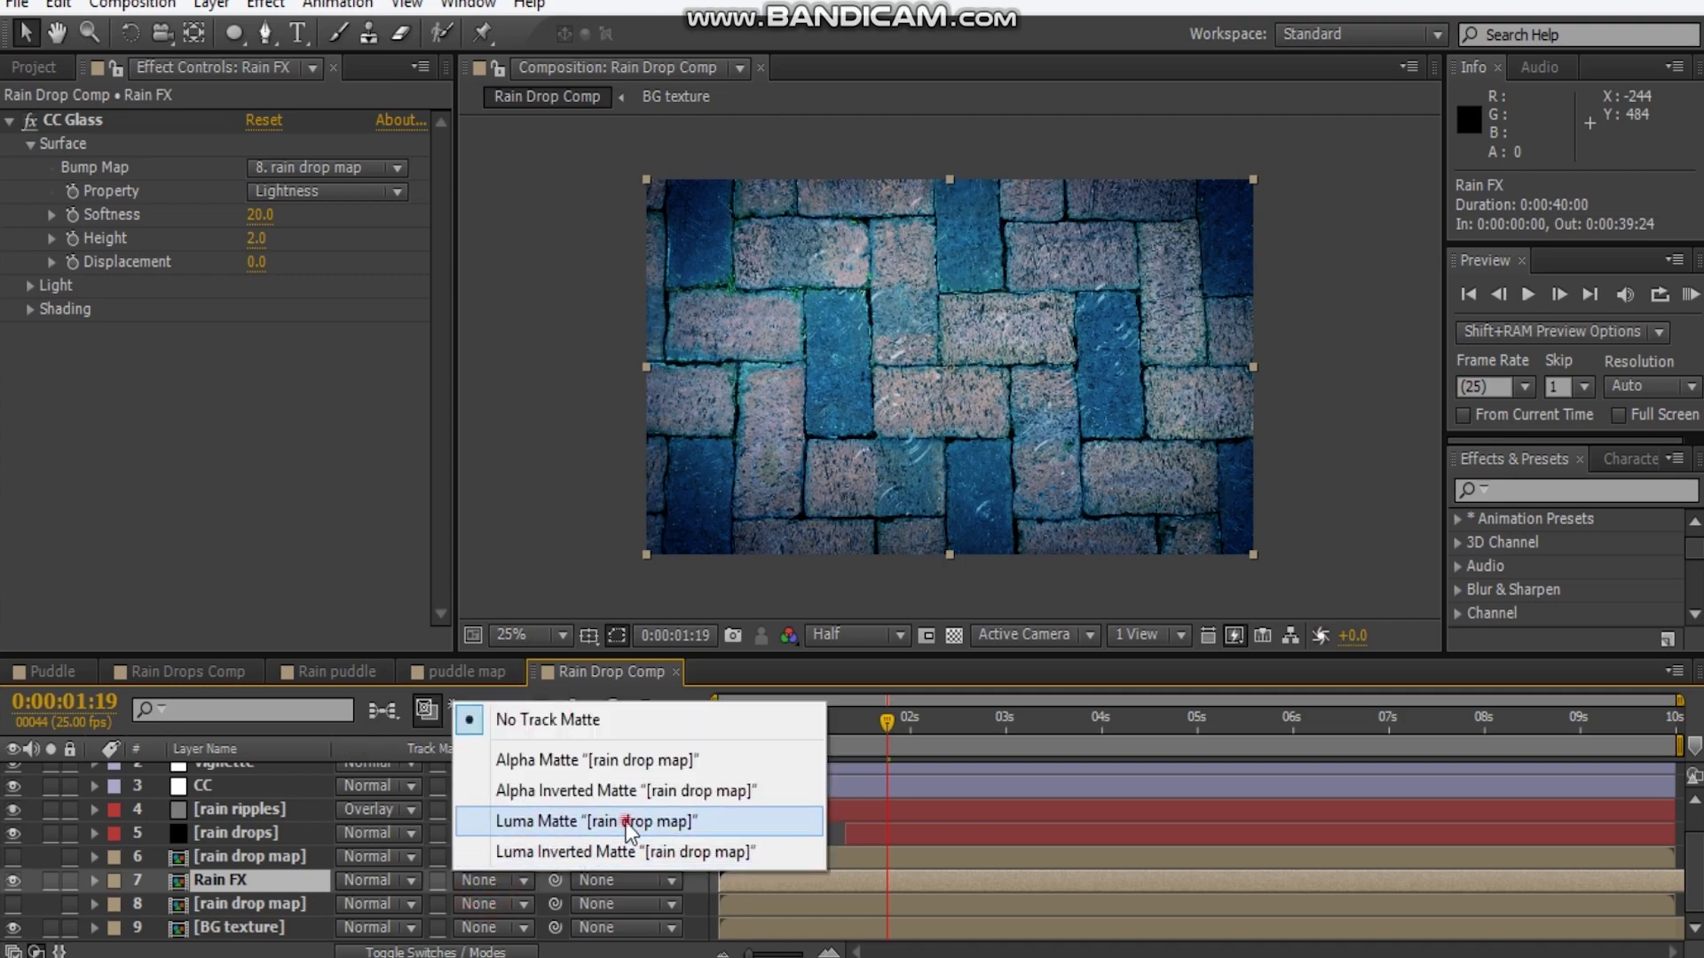
pyautogui.click(546, 822)
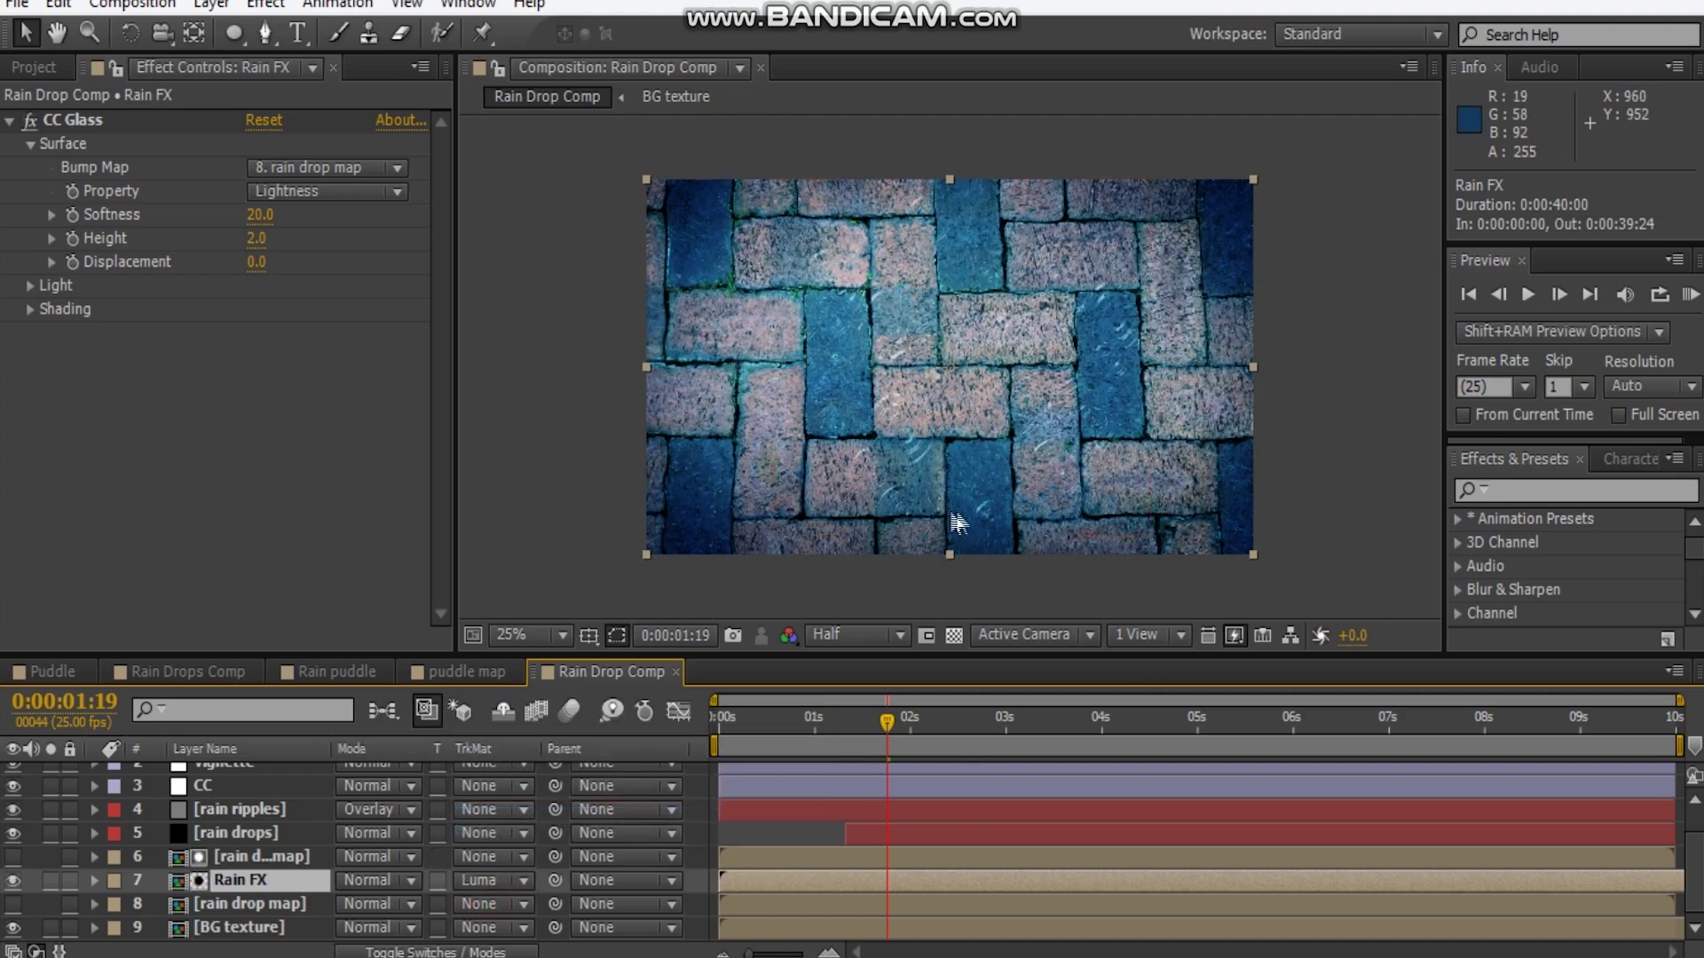
# Solo the Rain FX layer and add a Curves effect that darkens its RGB midtones
pyautogui.click(50, 880)
pyautogui.scroll(2, 863, 440)
pyautogui.moveTo(726, 720); pyautogui.dragTo(886, 747)
pyautogui.rightClick(137, 418)
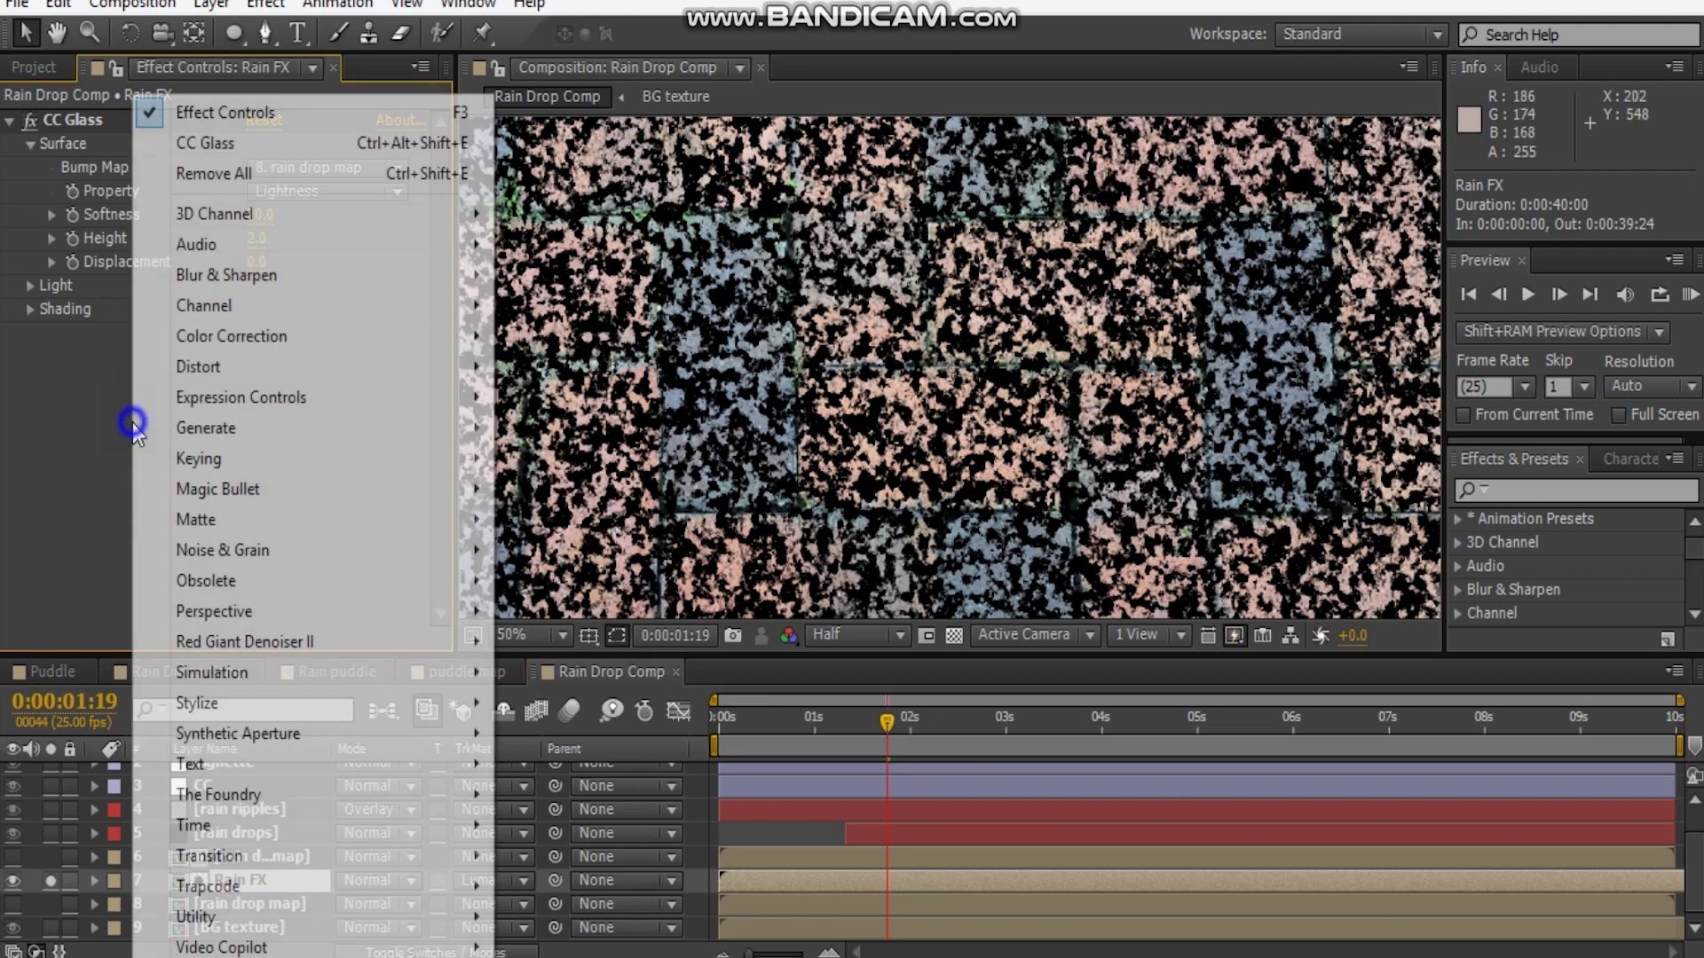
pyautogui.moveTo(222, 335)
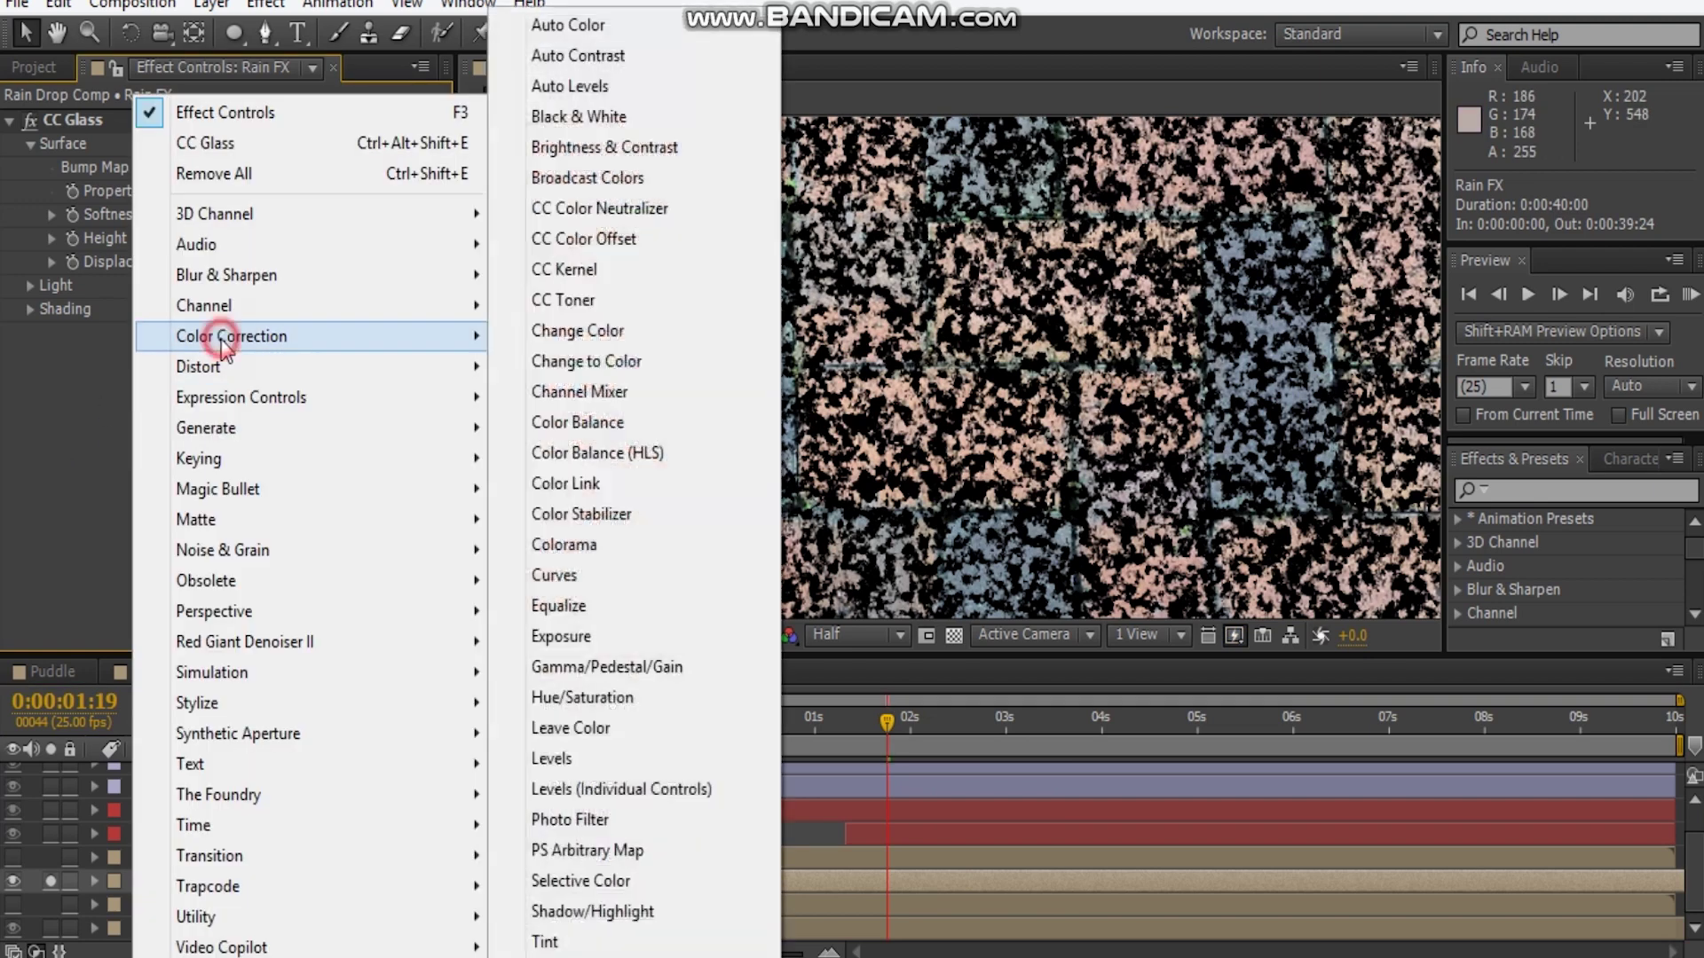
pyautogui.click(646, 575)
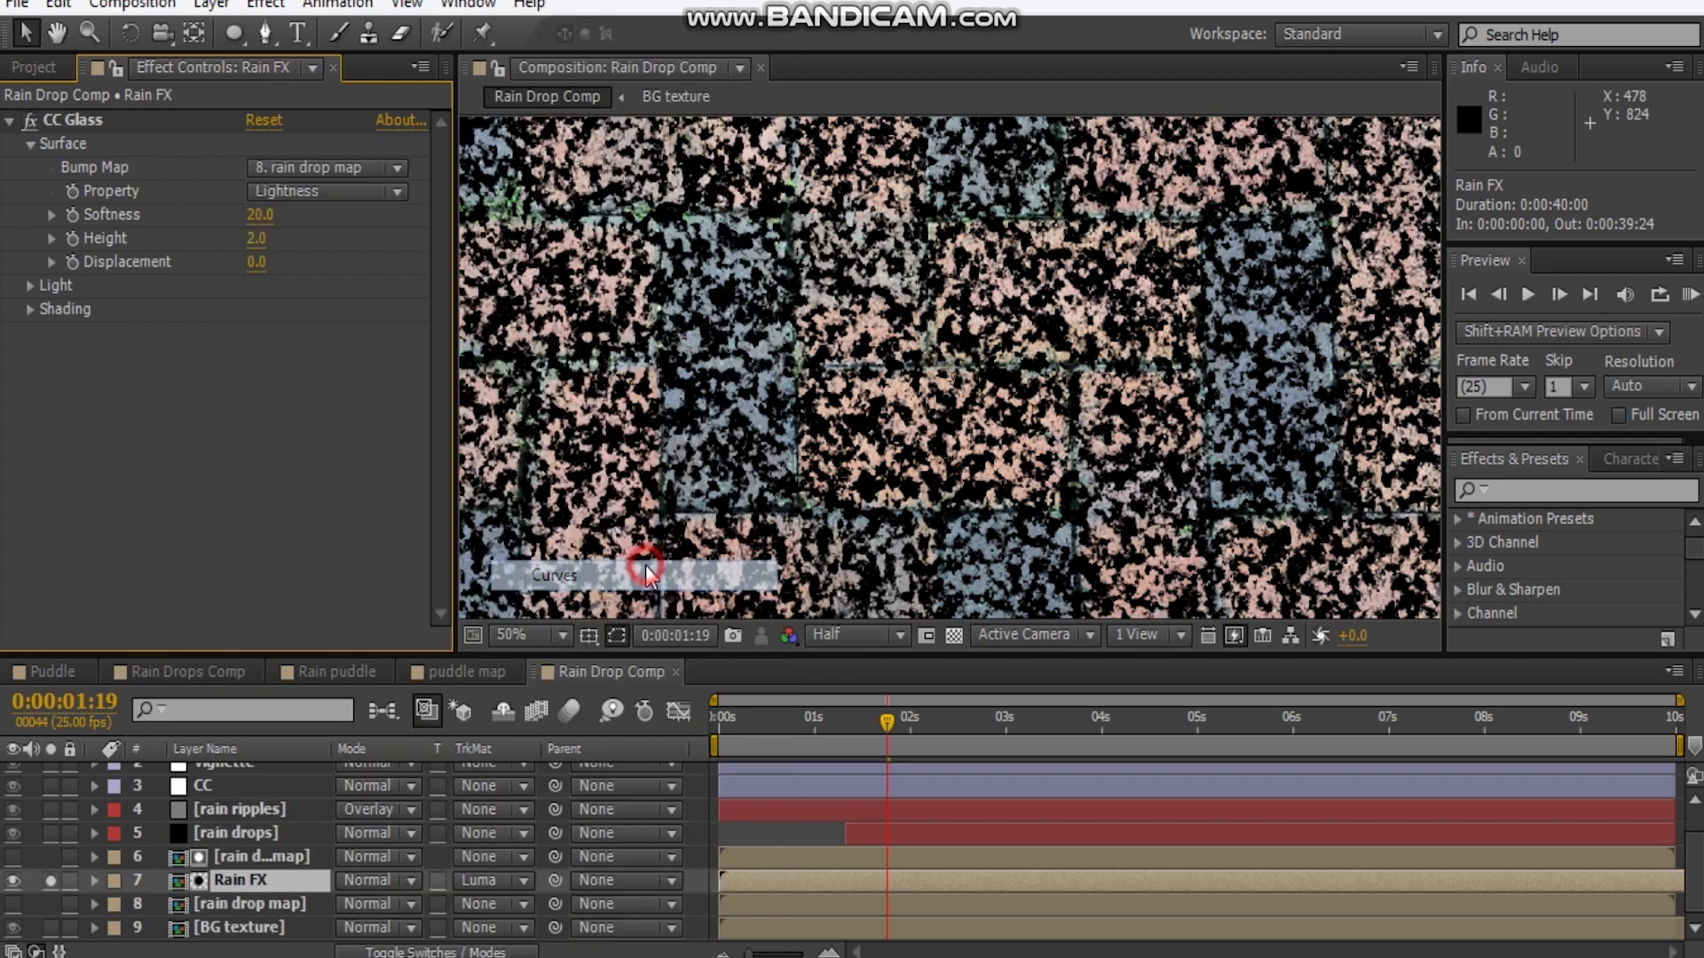
pyautogui.moveTo(149, 562); pyautogui.dragTo(194, 552)
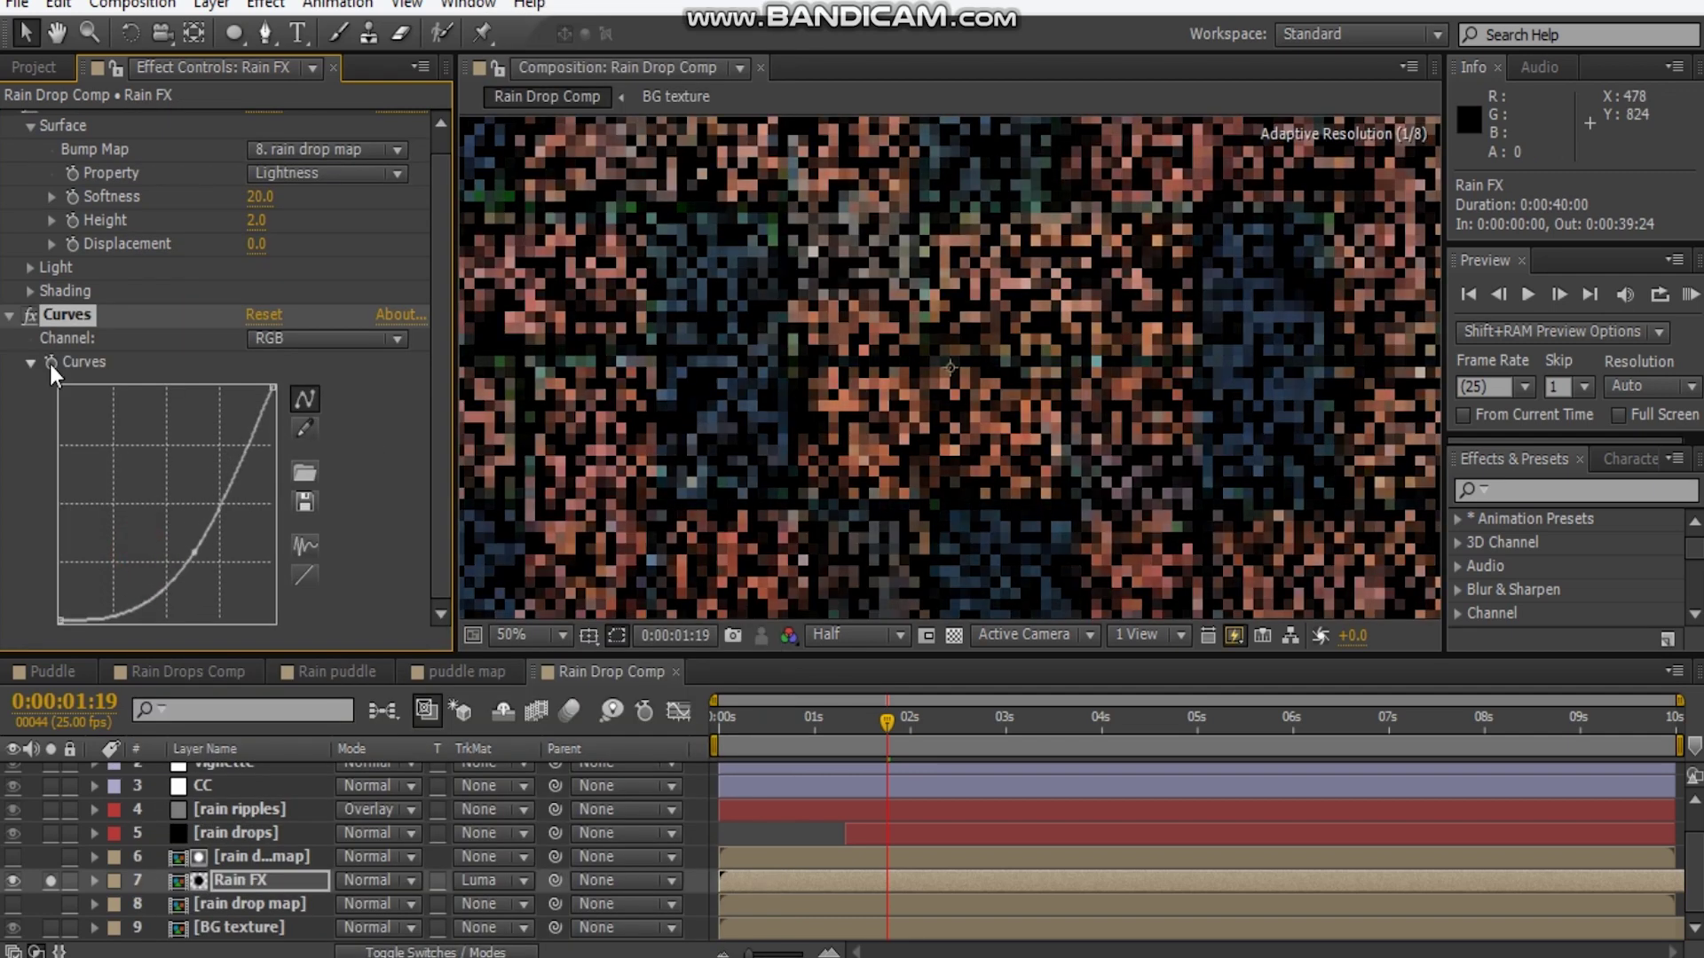
pyautogui.click(10, 316)
# Add Turbulent Displace to the Rain FX layer with size 15 and amount 10
pyautogui.rightClick(103, 463)
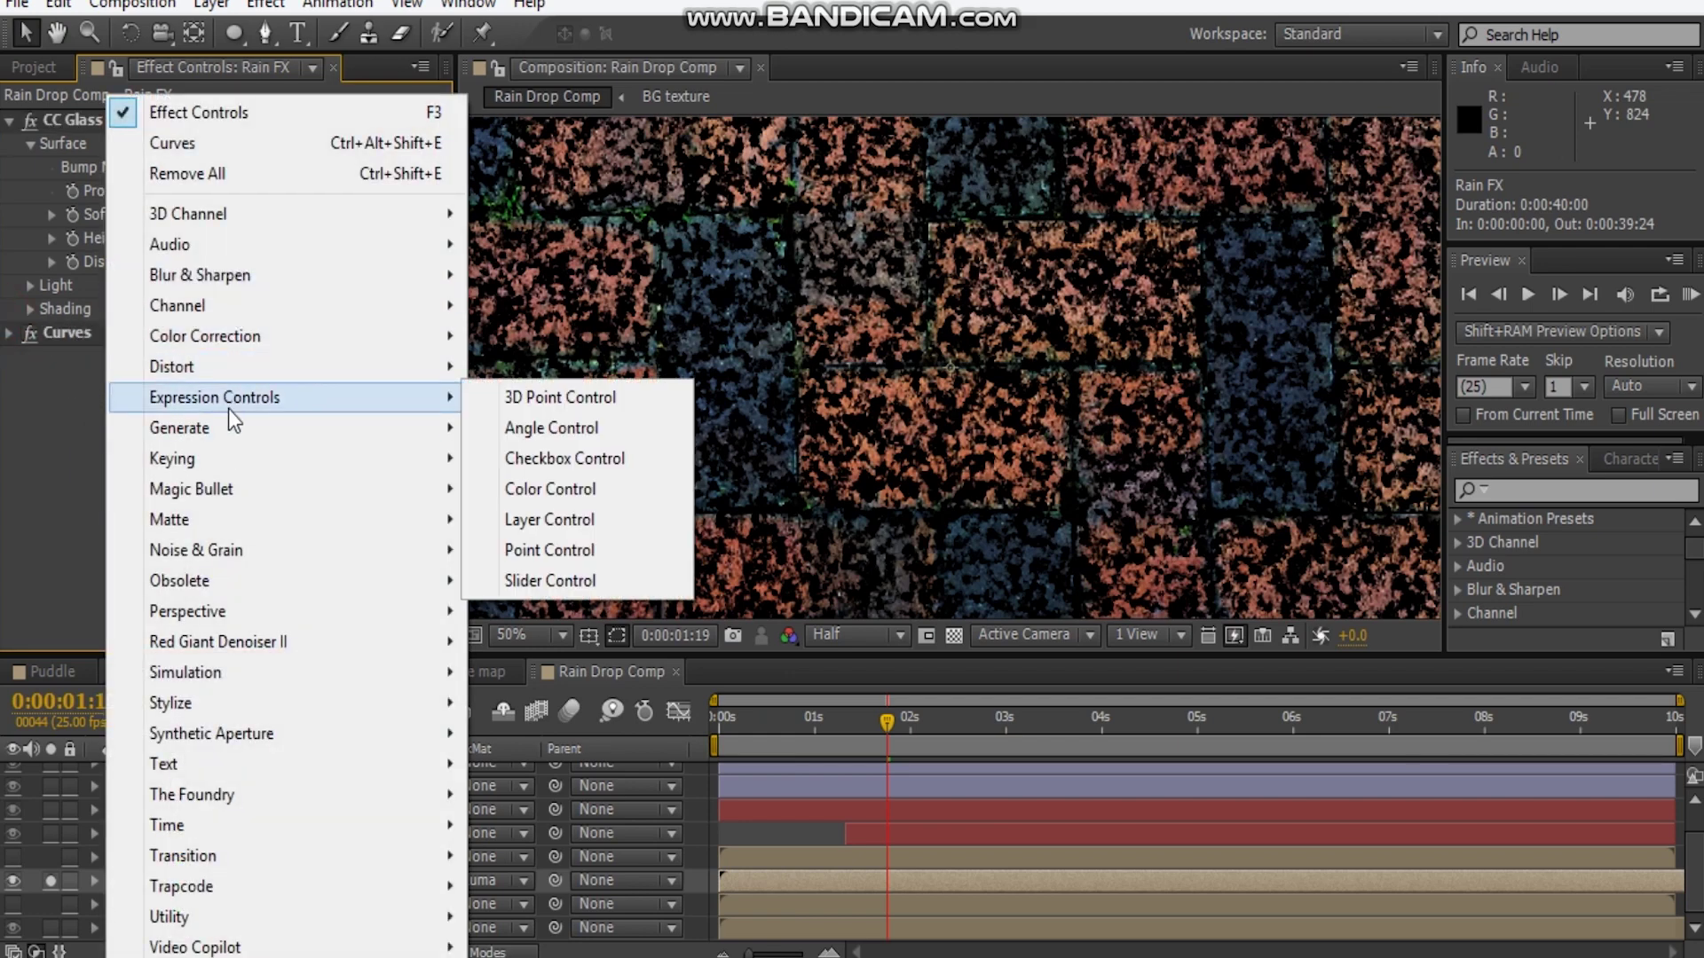
pyautogui.moveTo(304, 370)
pyautogui.click(568, 948)
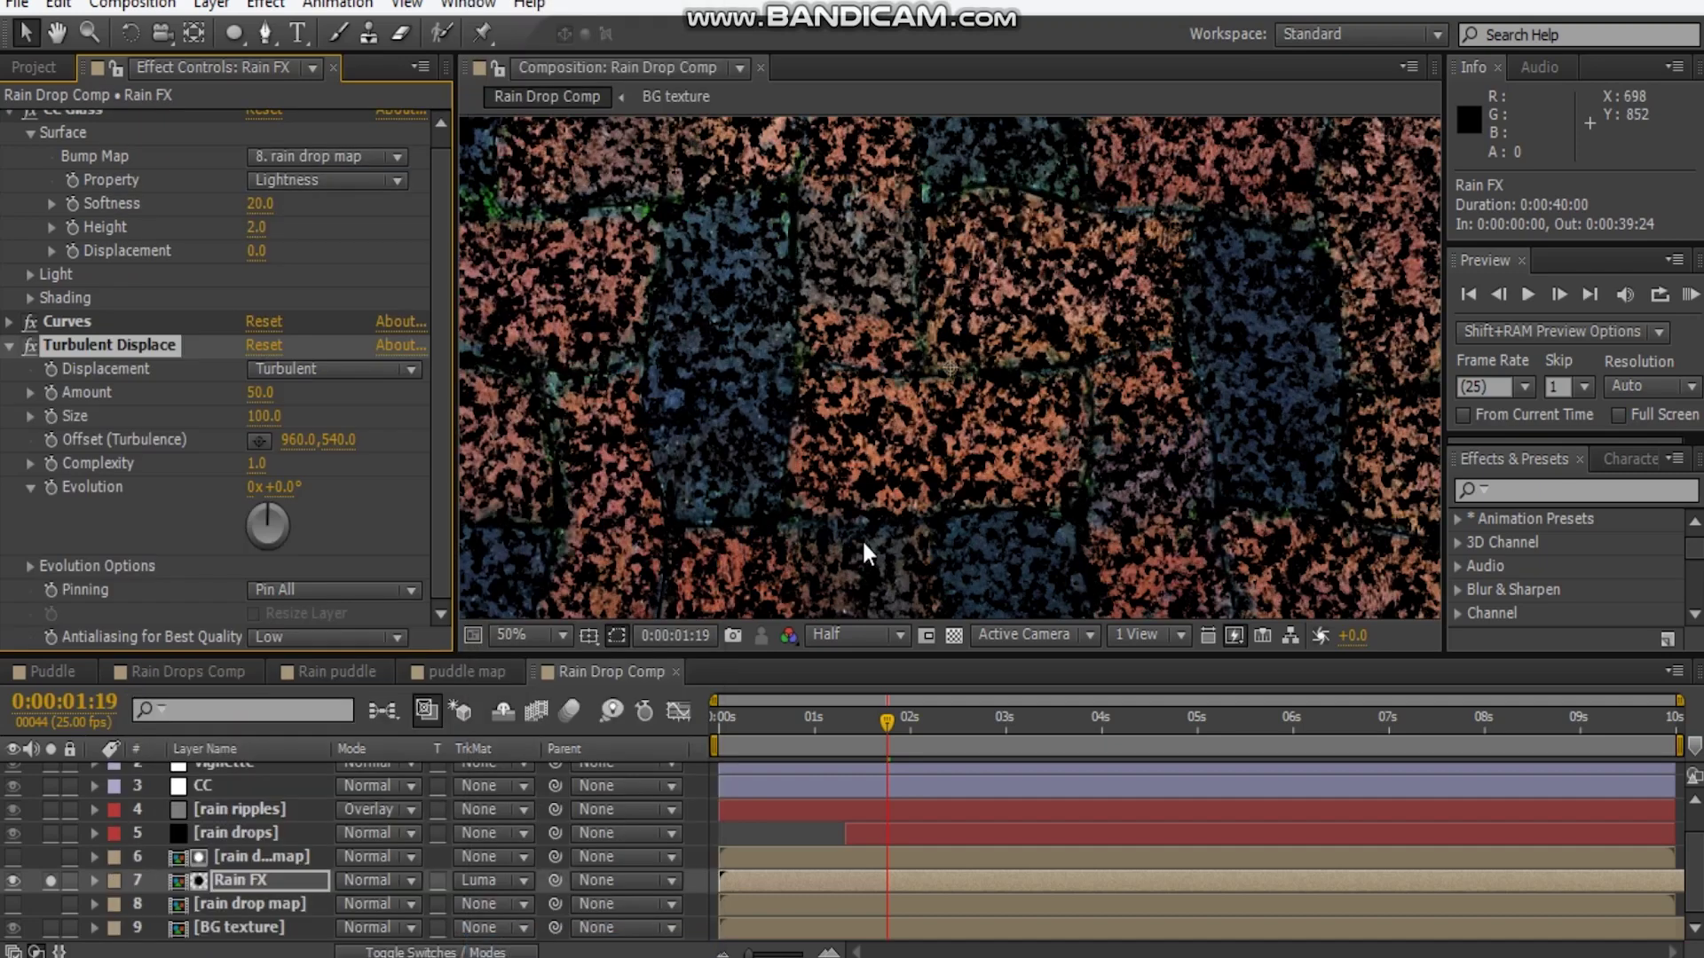
pyautogui.click(264, 417)
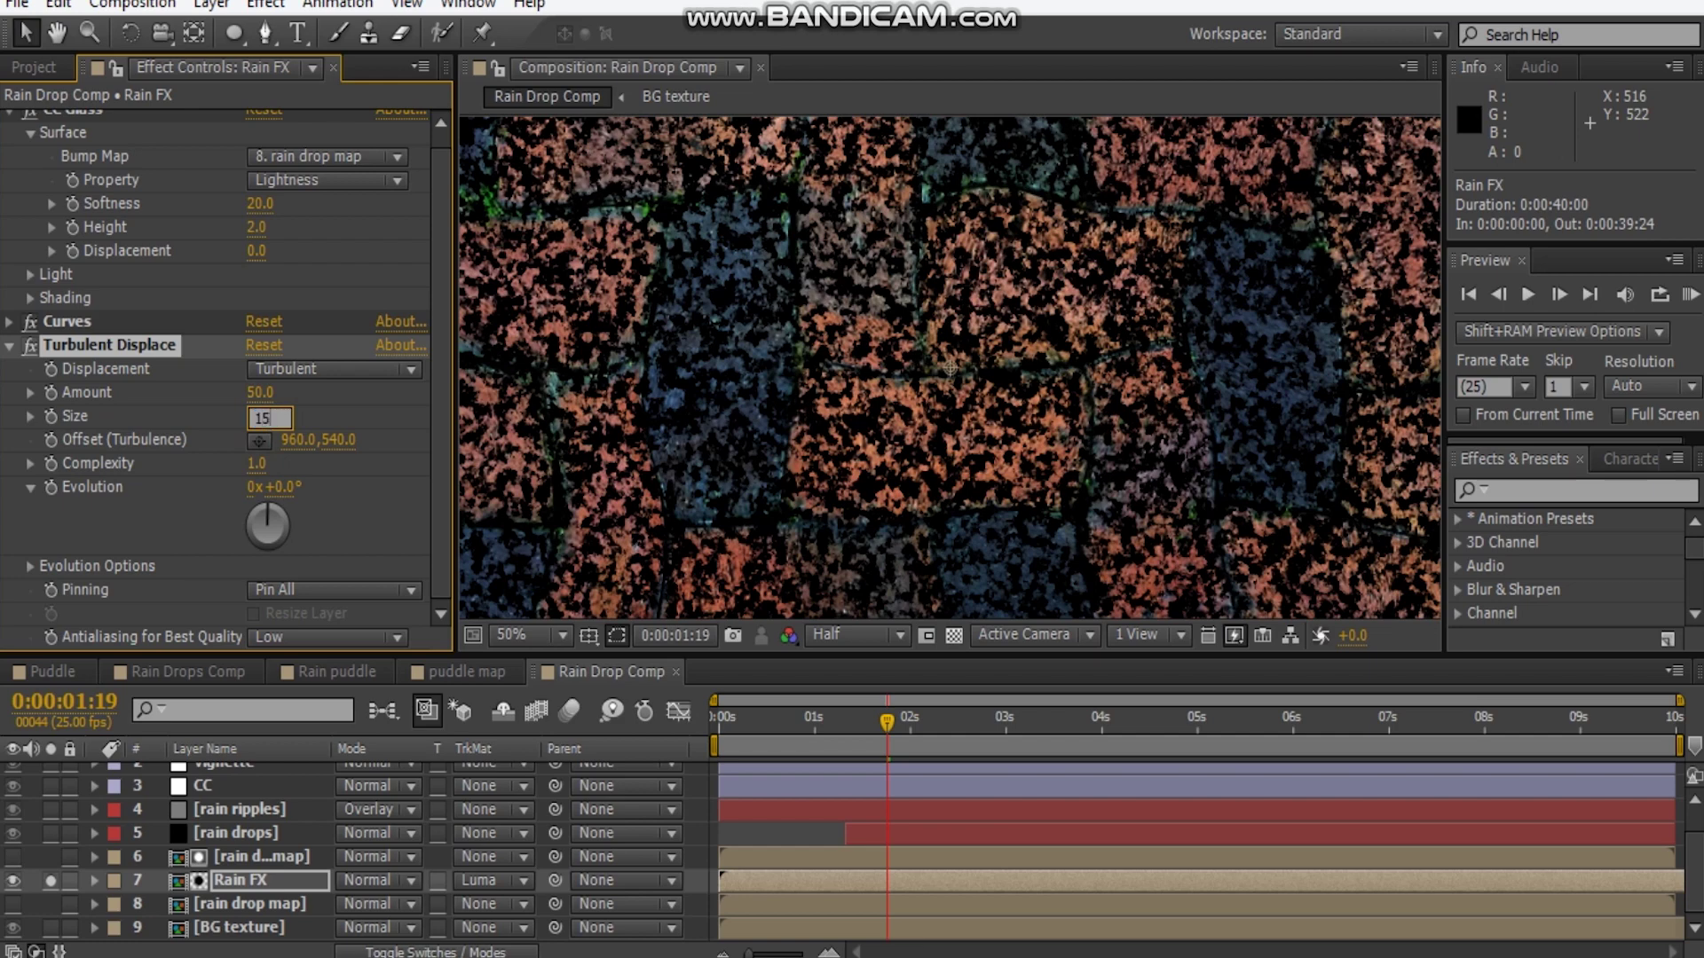
pyautogui.write('15')
pyautogui.click(265, 394)
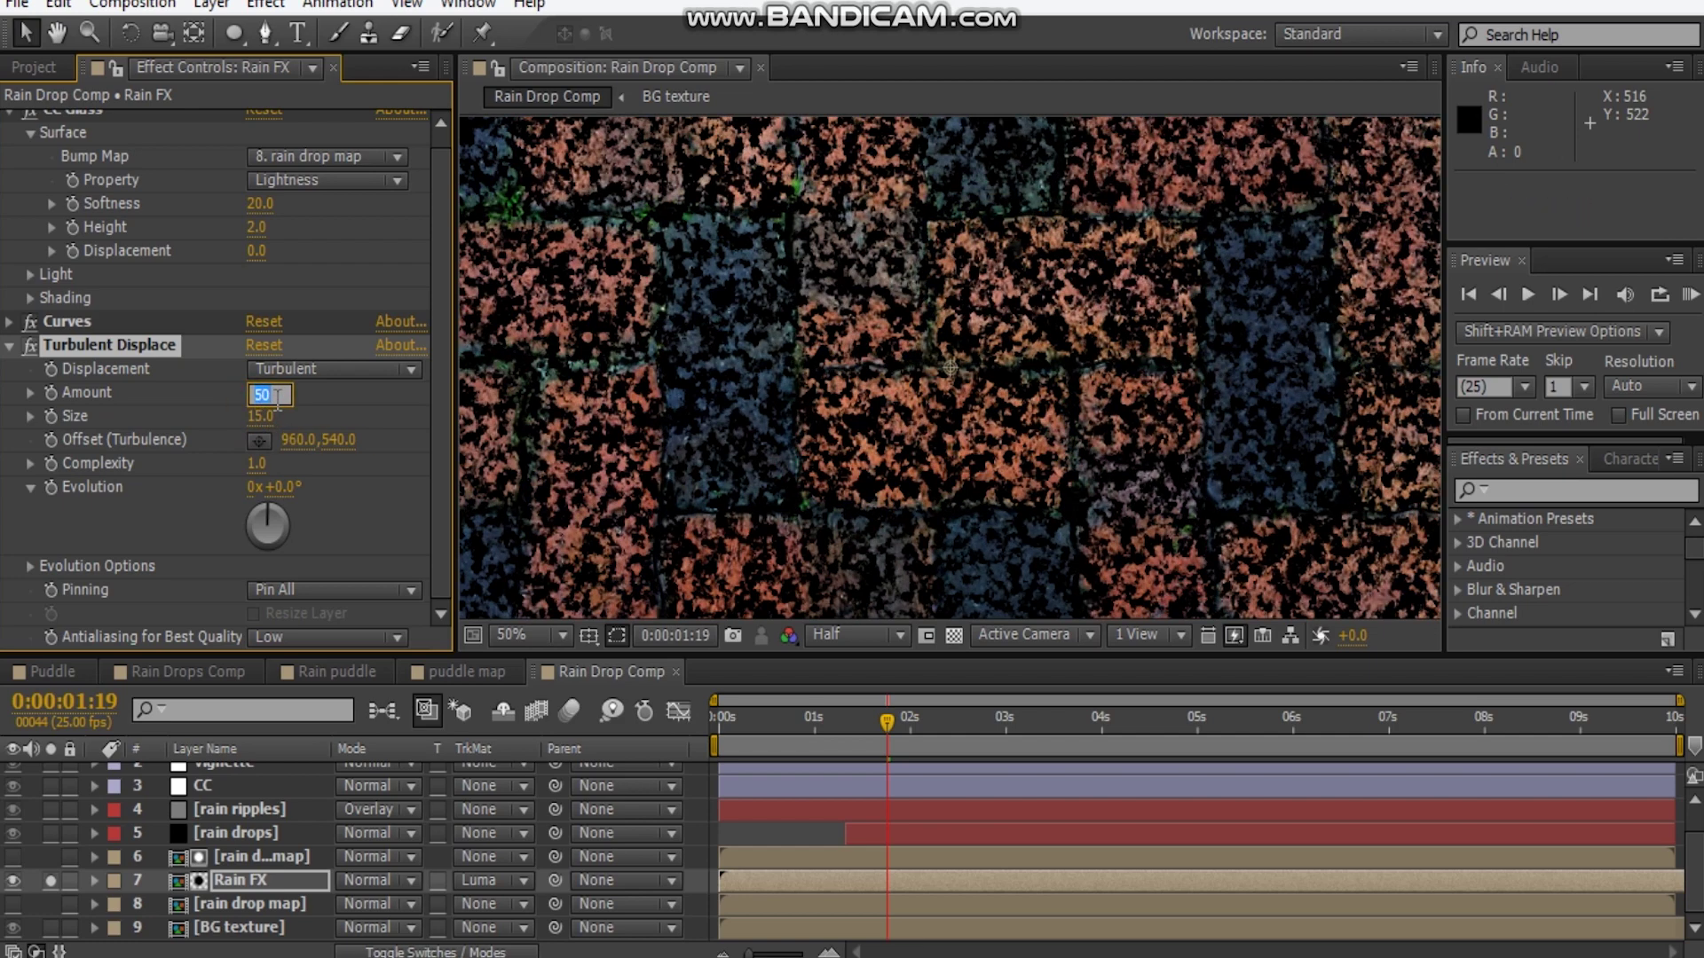
pyautogui.write('10')
pyautogui.press('Return')
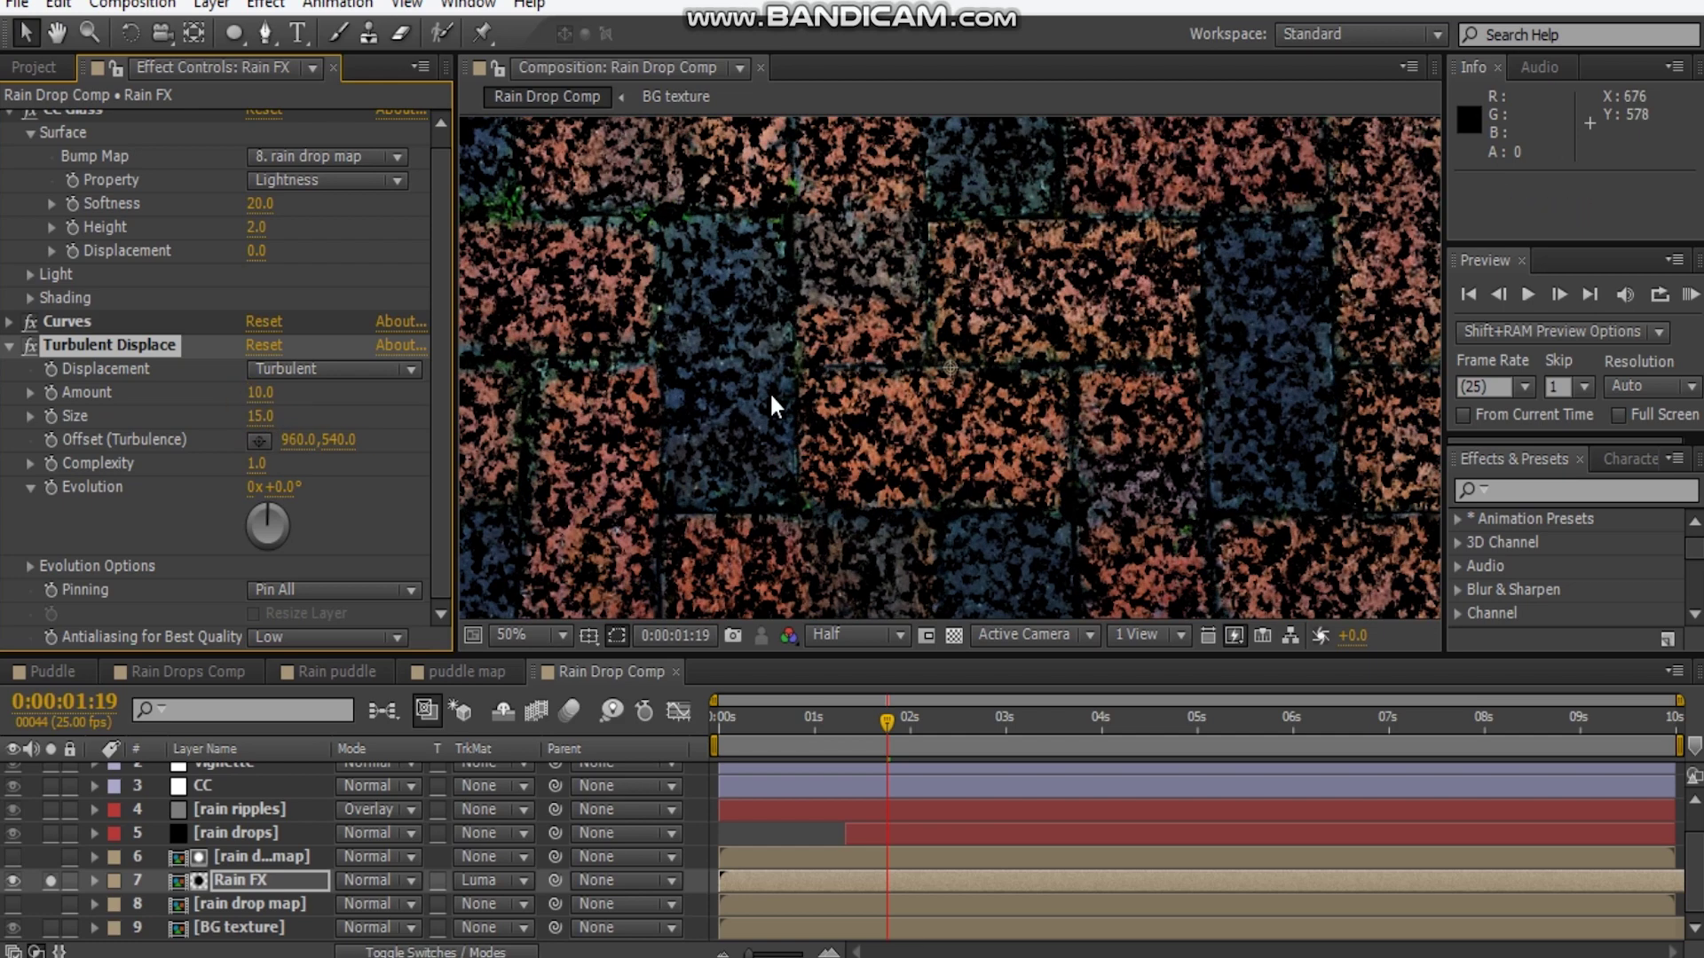
# Turn off solo for Rain FX and preview the whole composition from the start to 0:00:03:06
pyautogui.click(51, 881)
pyautogui.scroll(-2, 1113, 325)
pyautogui.scroll(2, 912, 337)
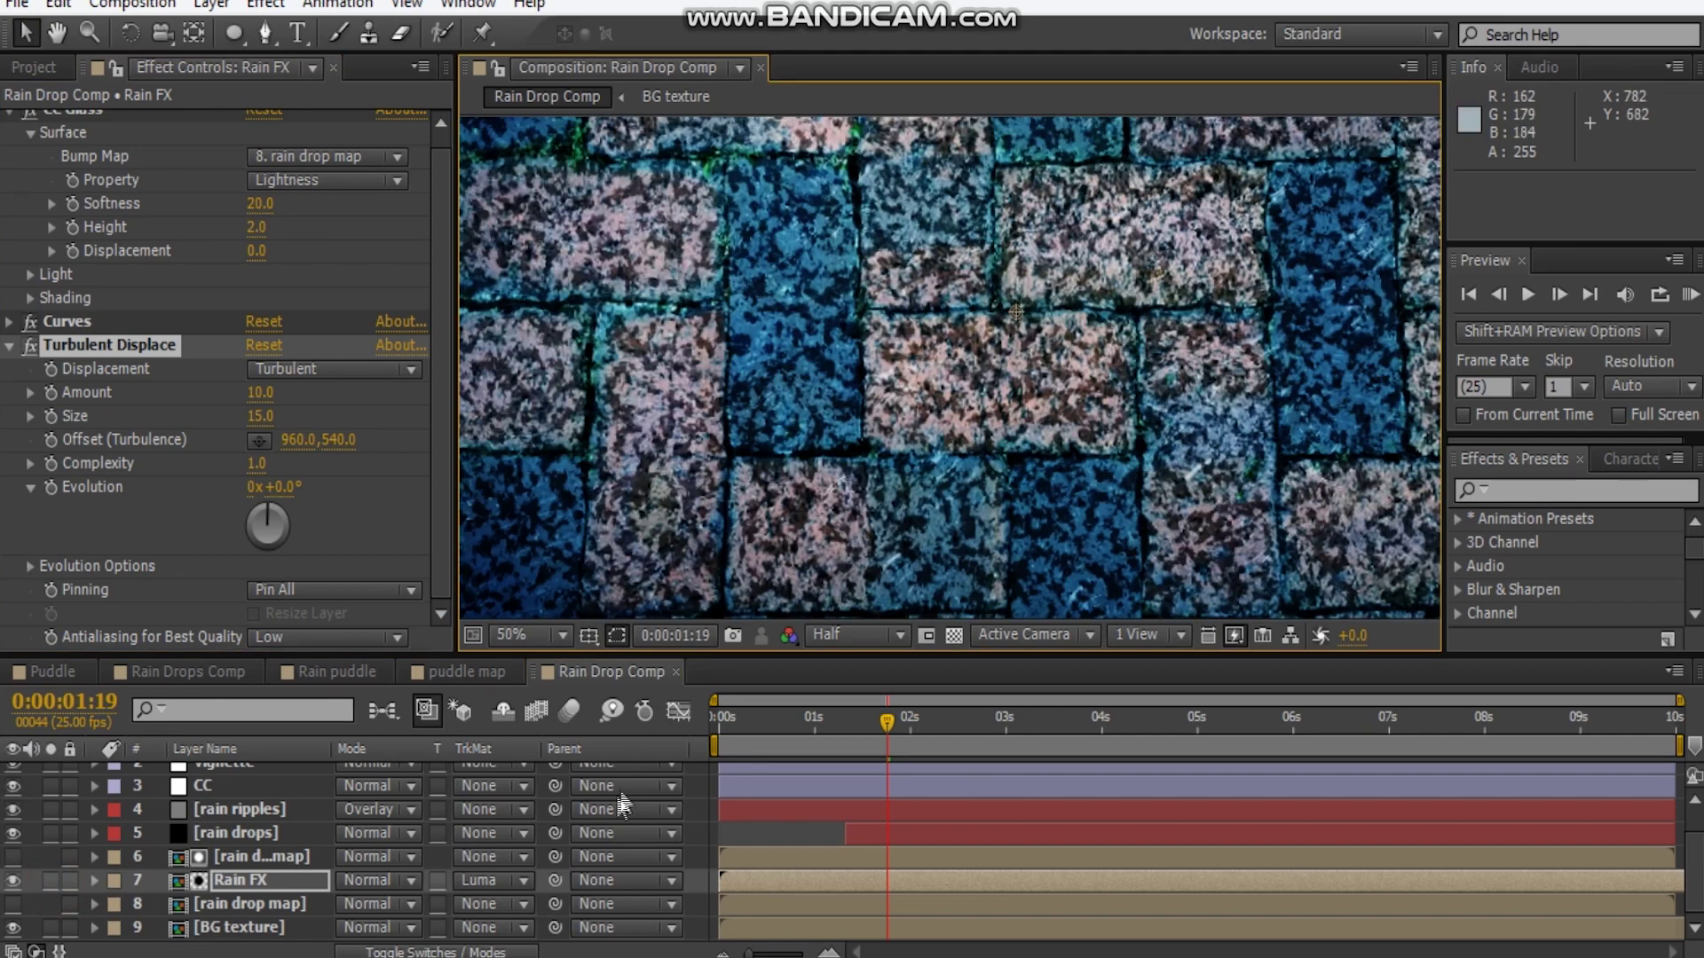
pyautogui.moveTo(721, 728); pyautogui.dragTo(811, 744)
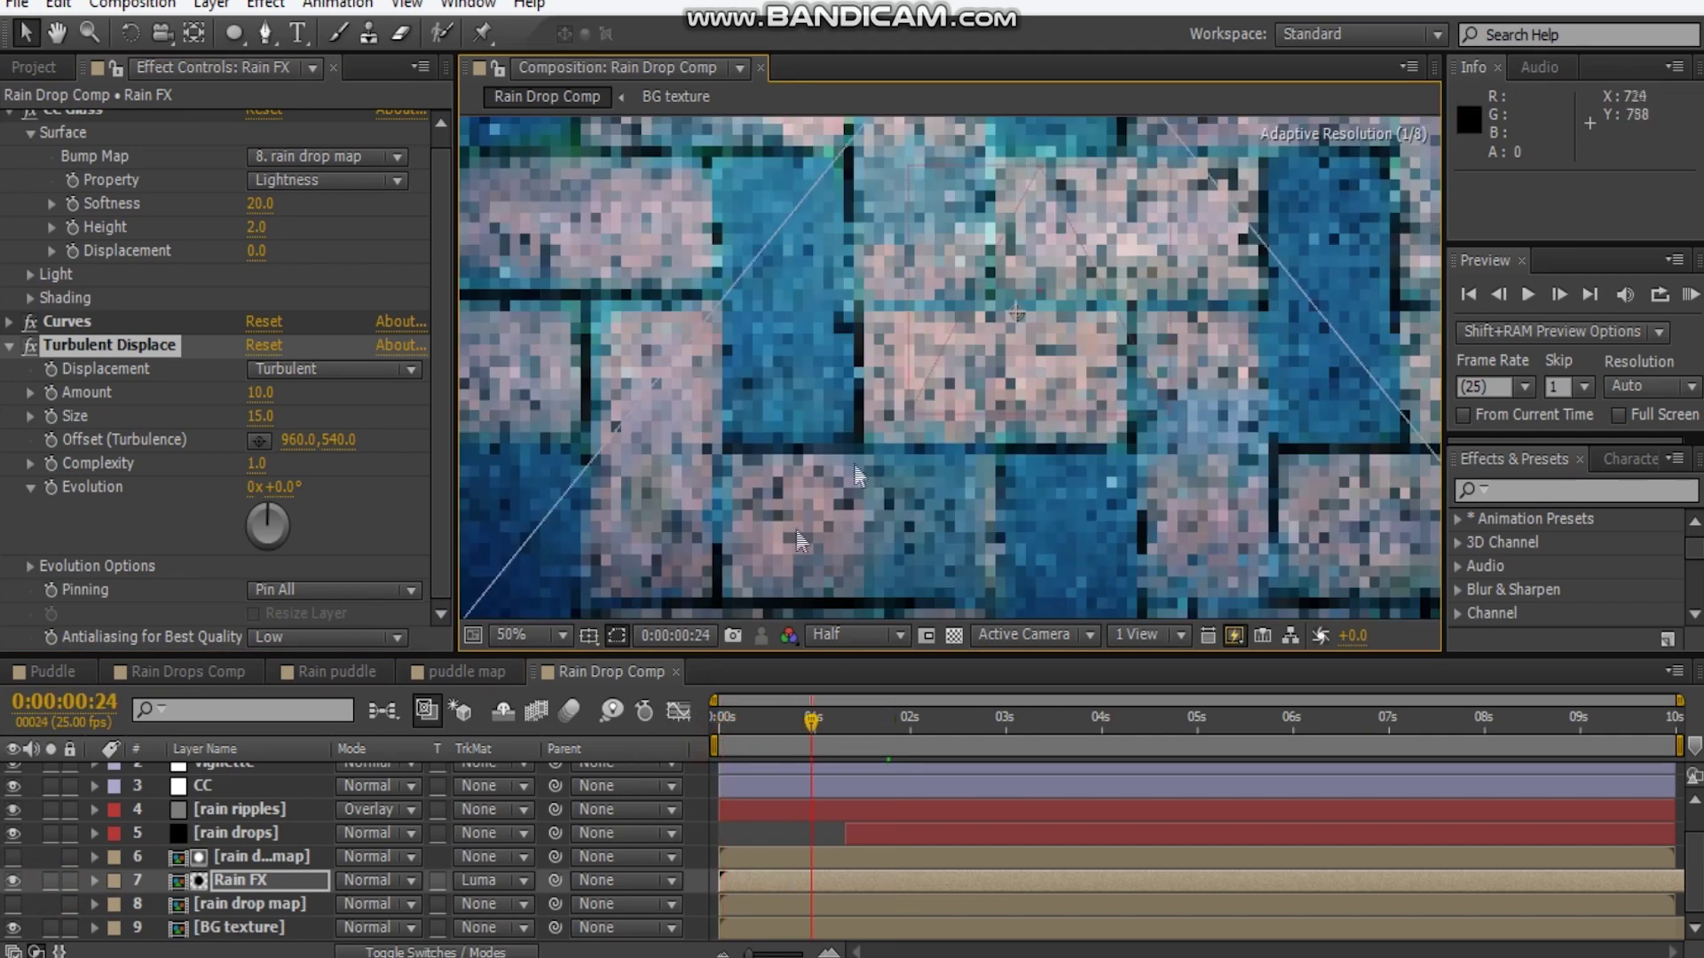
pyautogui.click(559, 636)
pyautogui.click(568, 163)
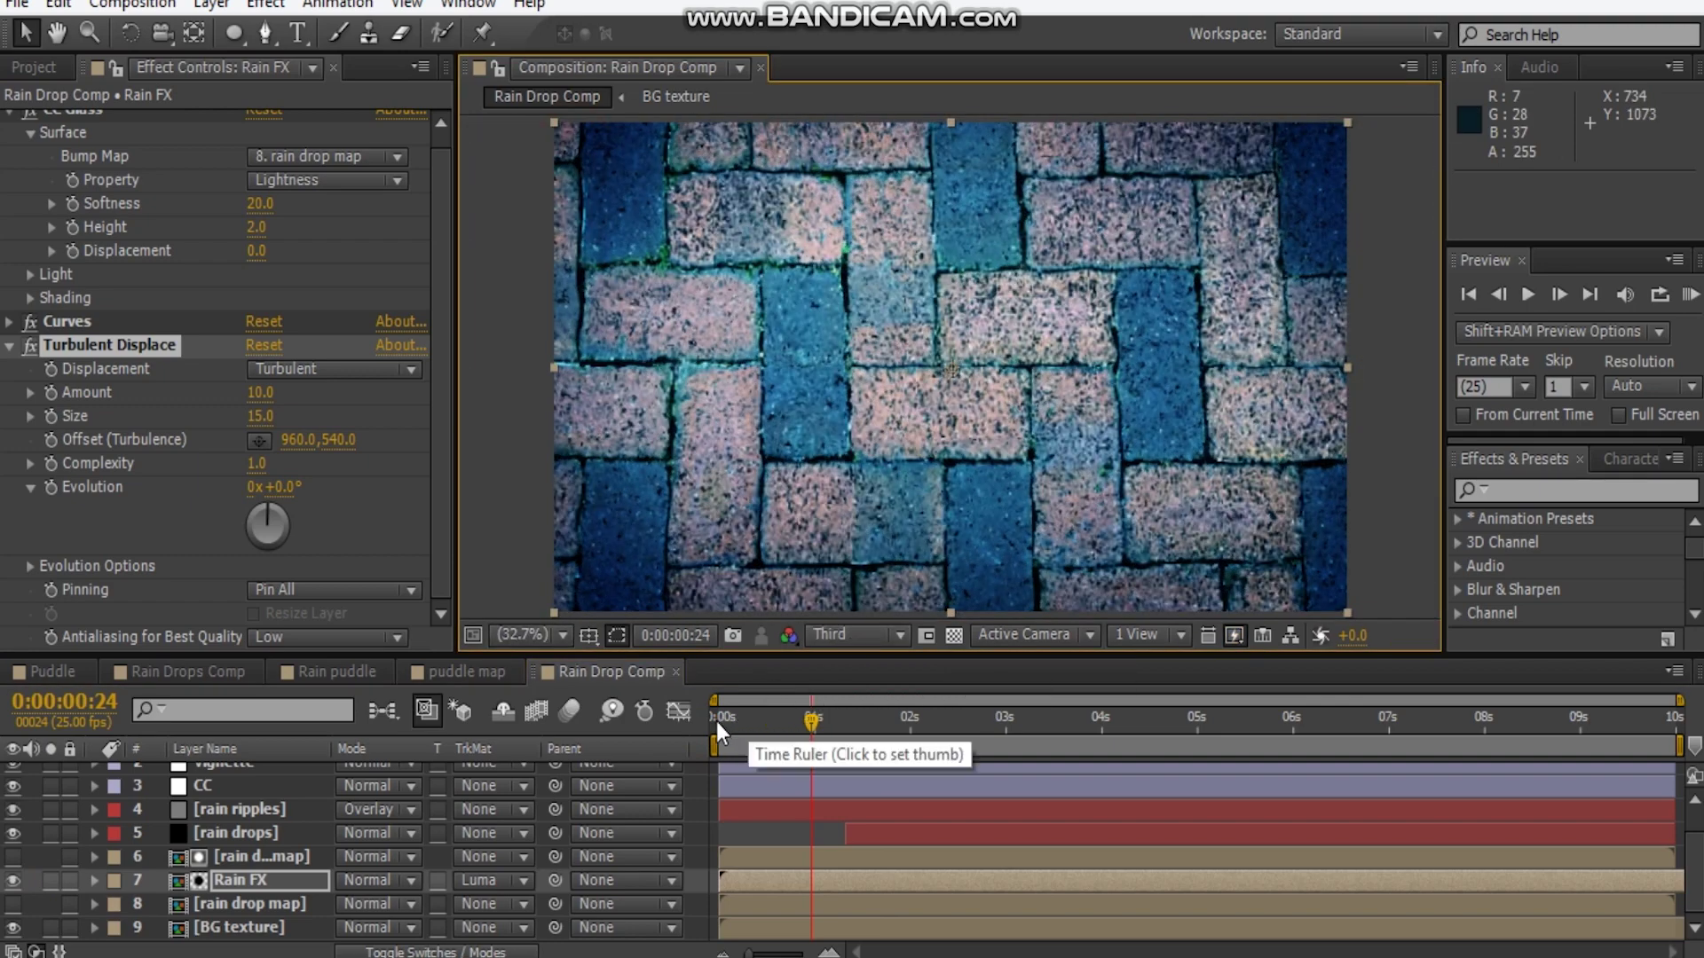
pyautogui.click(716, 719)
pyautogui.moveTo(716, 718); pyautogui.dragTo(1029, 738)
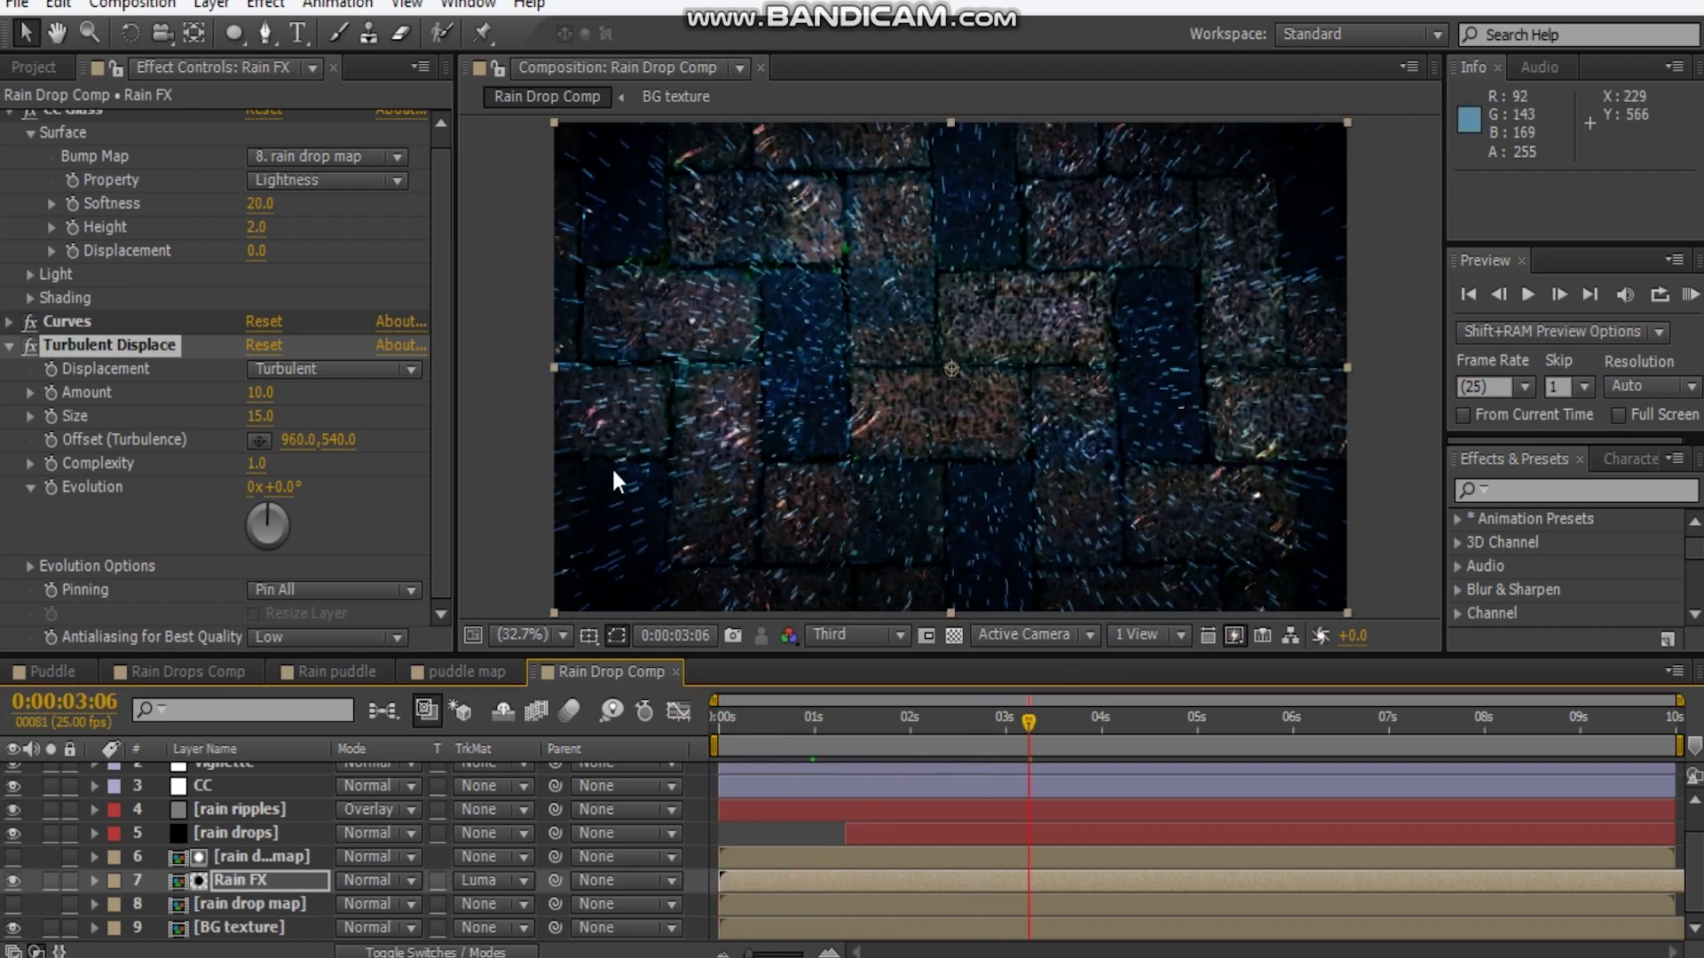
# Raise the RGB curves of the CC and Vignette adjustment layers slightly to brighten the image
pyautogui.scroll(2, 373, 847)
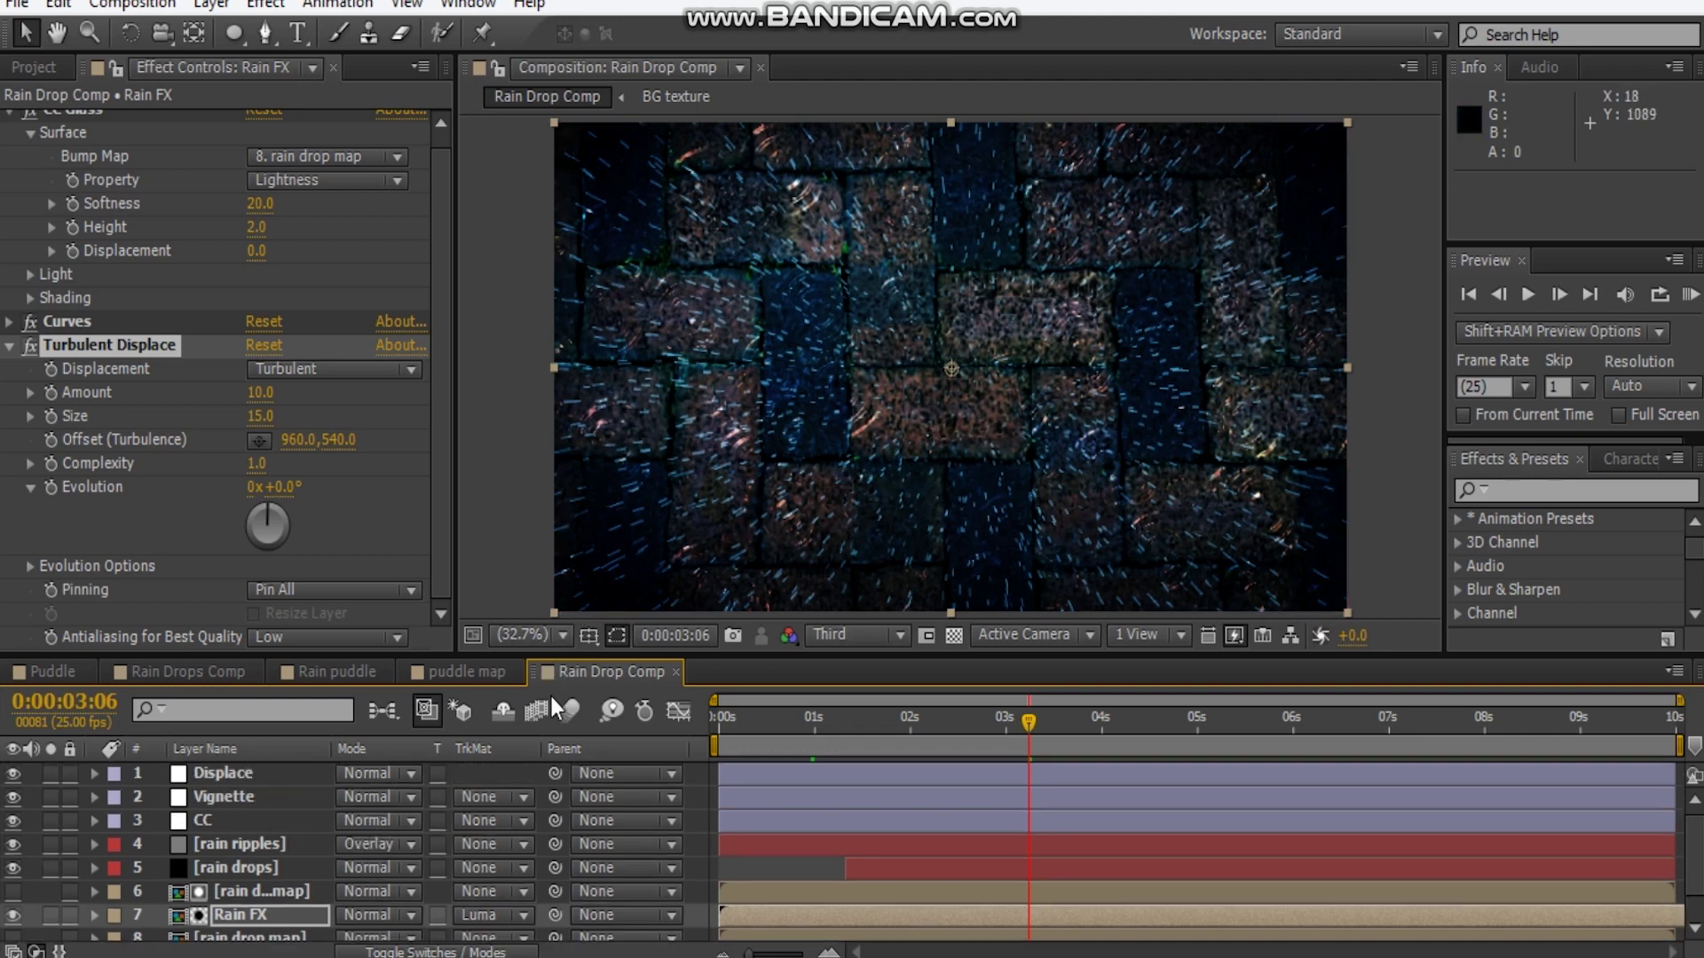
pyautogui.click(254, 822)
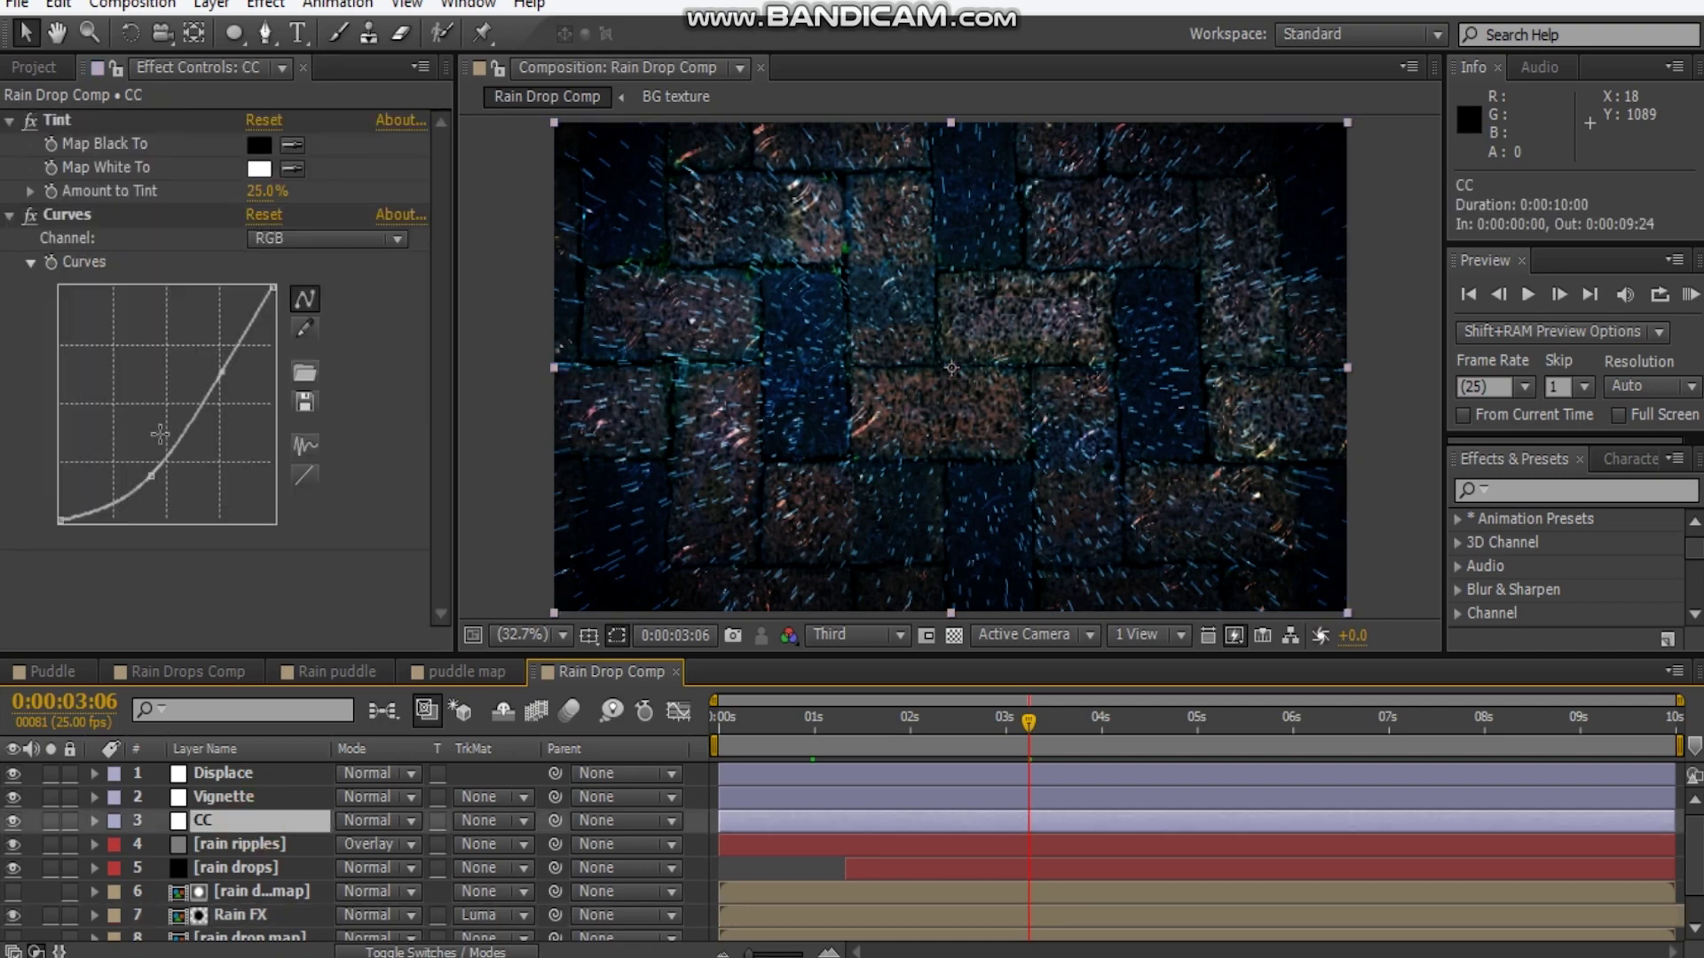
pyautogui.moveTo(219, 377); pyautogui.dragTo(219, 358)
pyautogui.moveTo(151, 476); pyautogui.dragTo(138, 467)
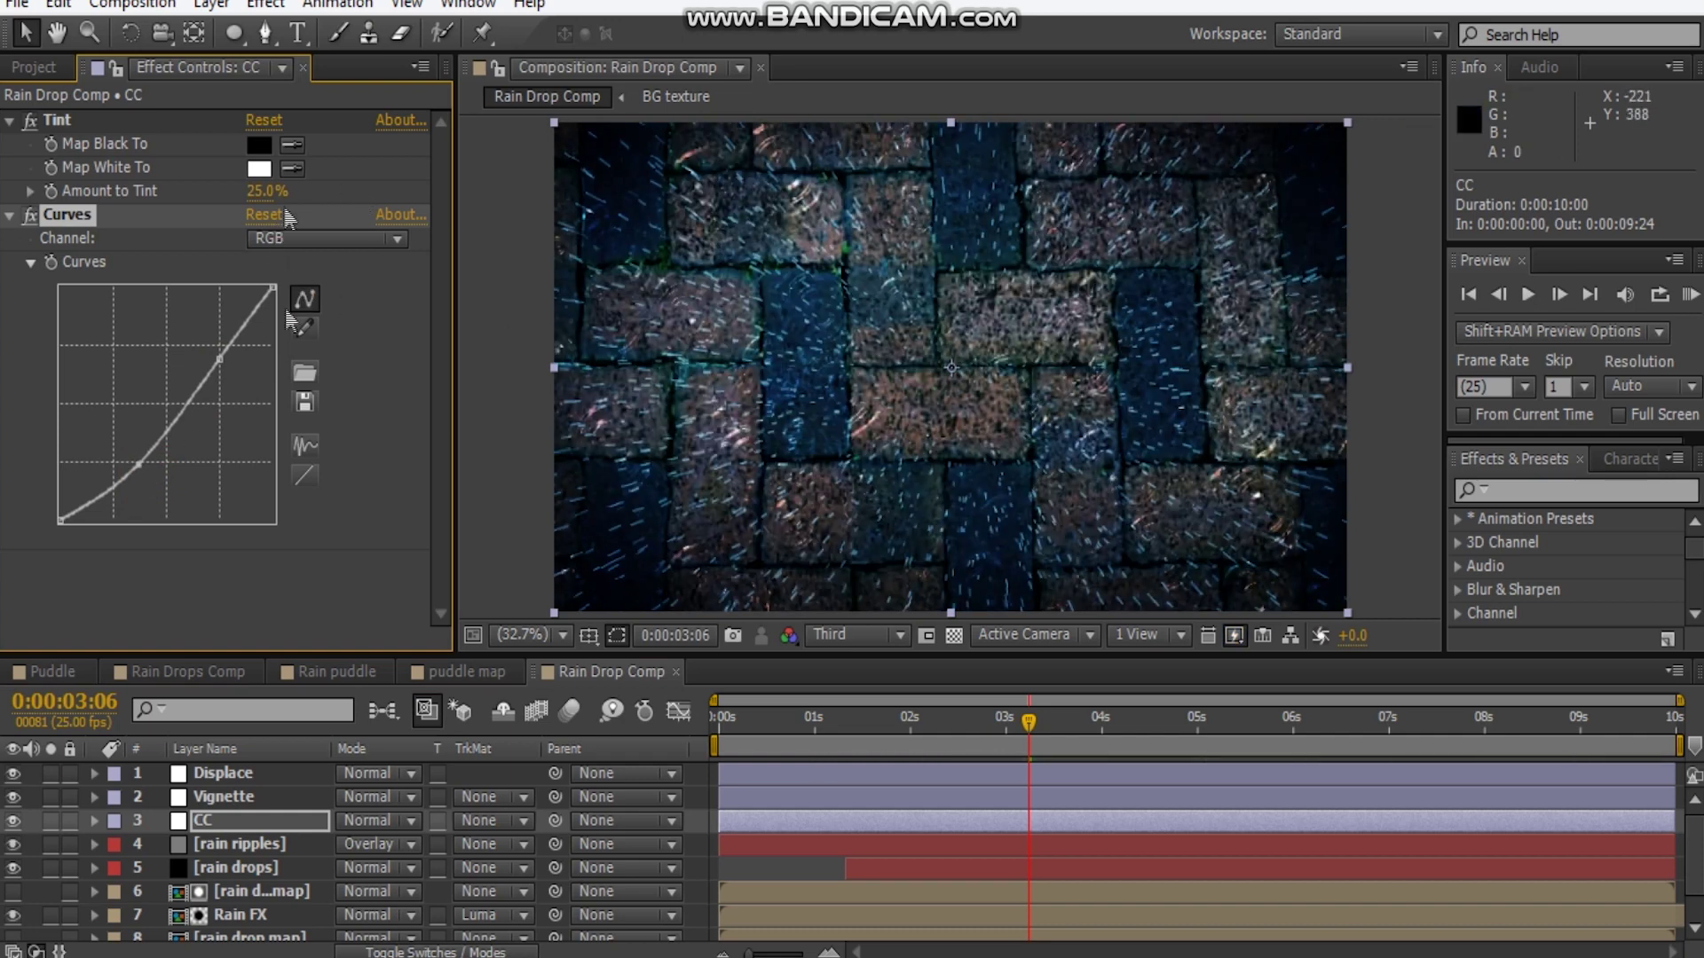
pyautogui.click(223, 797)
pyautogui.moveTo(188, 362); pyautogui.dragTo(182, 359)
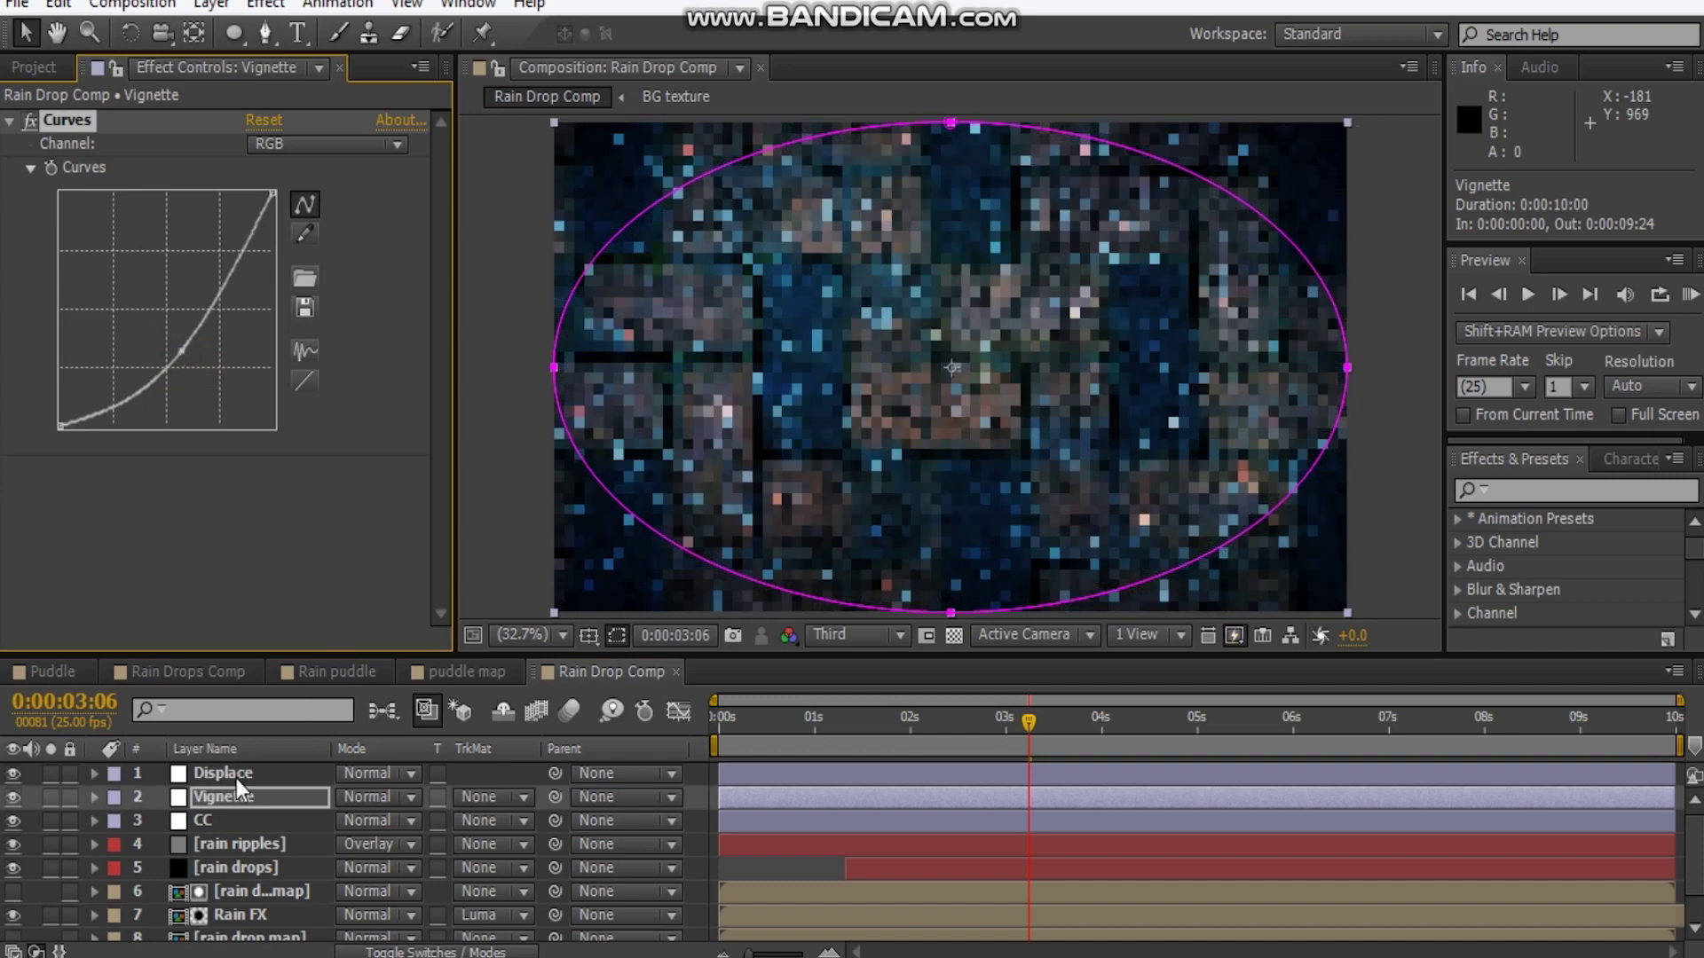
# Set the Tint amount of the CC layer to 20%
pyautogui.click(233, 818)
pyautogui.click(266, 194)
pyautogui.press('Return')
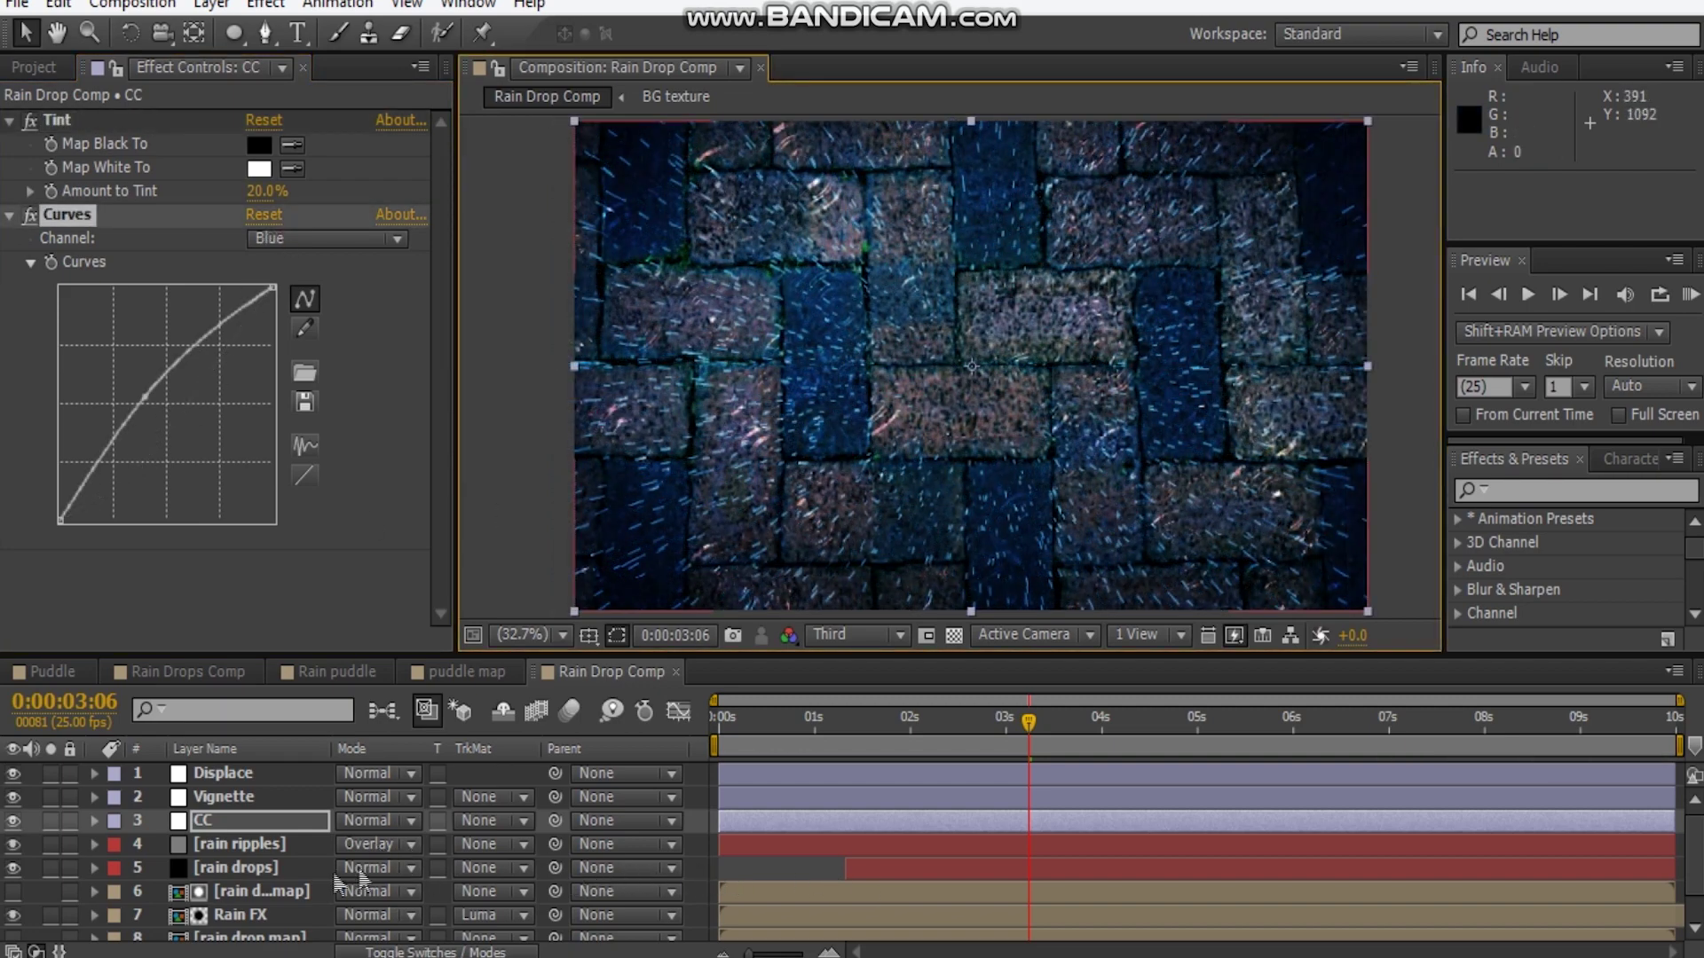
# Extend the rain drops layer back to the composition start and shift its two opacity keyframes so the first sits at 0:00:00:00
pyautogui.click(266, 868)
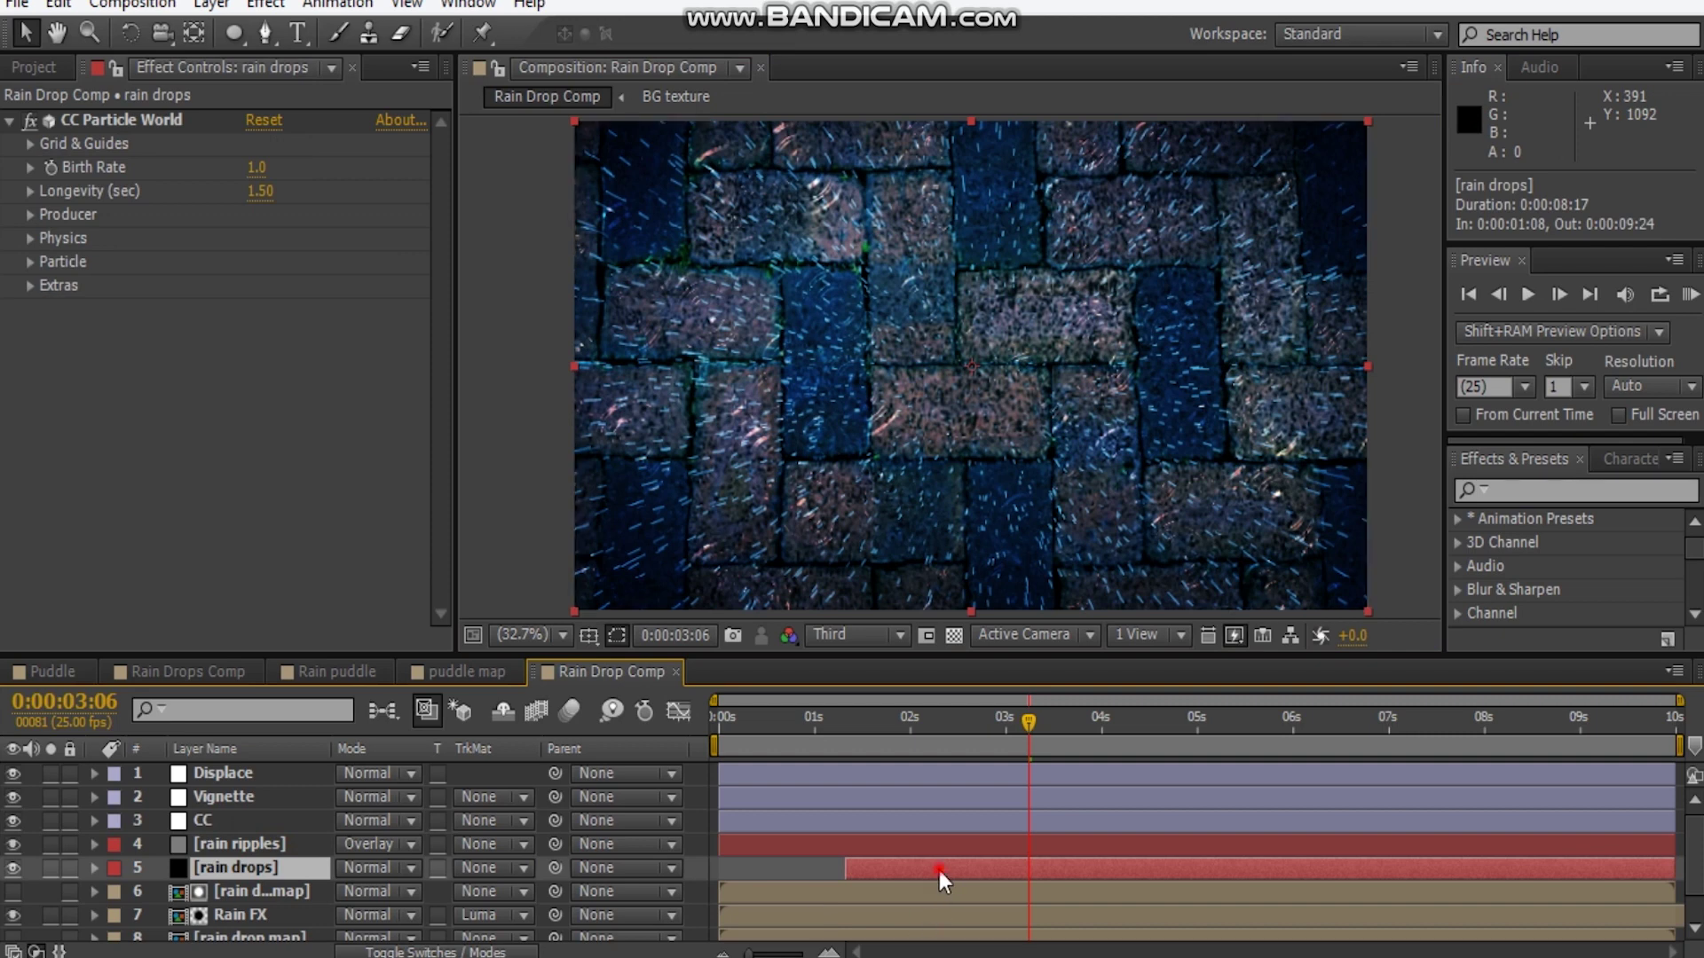
pyautogui.press('t')
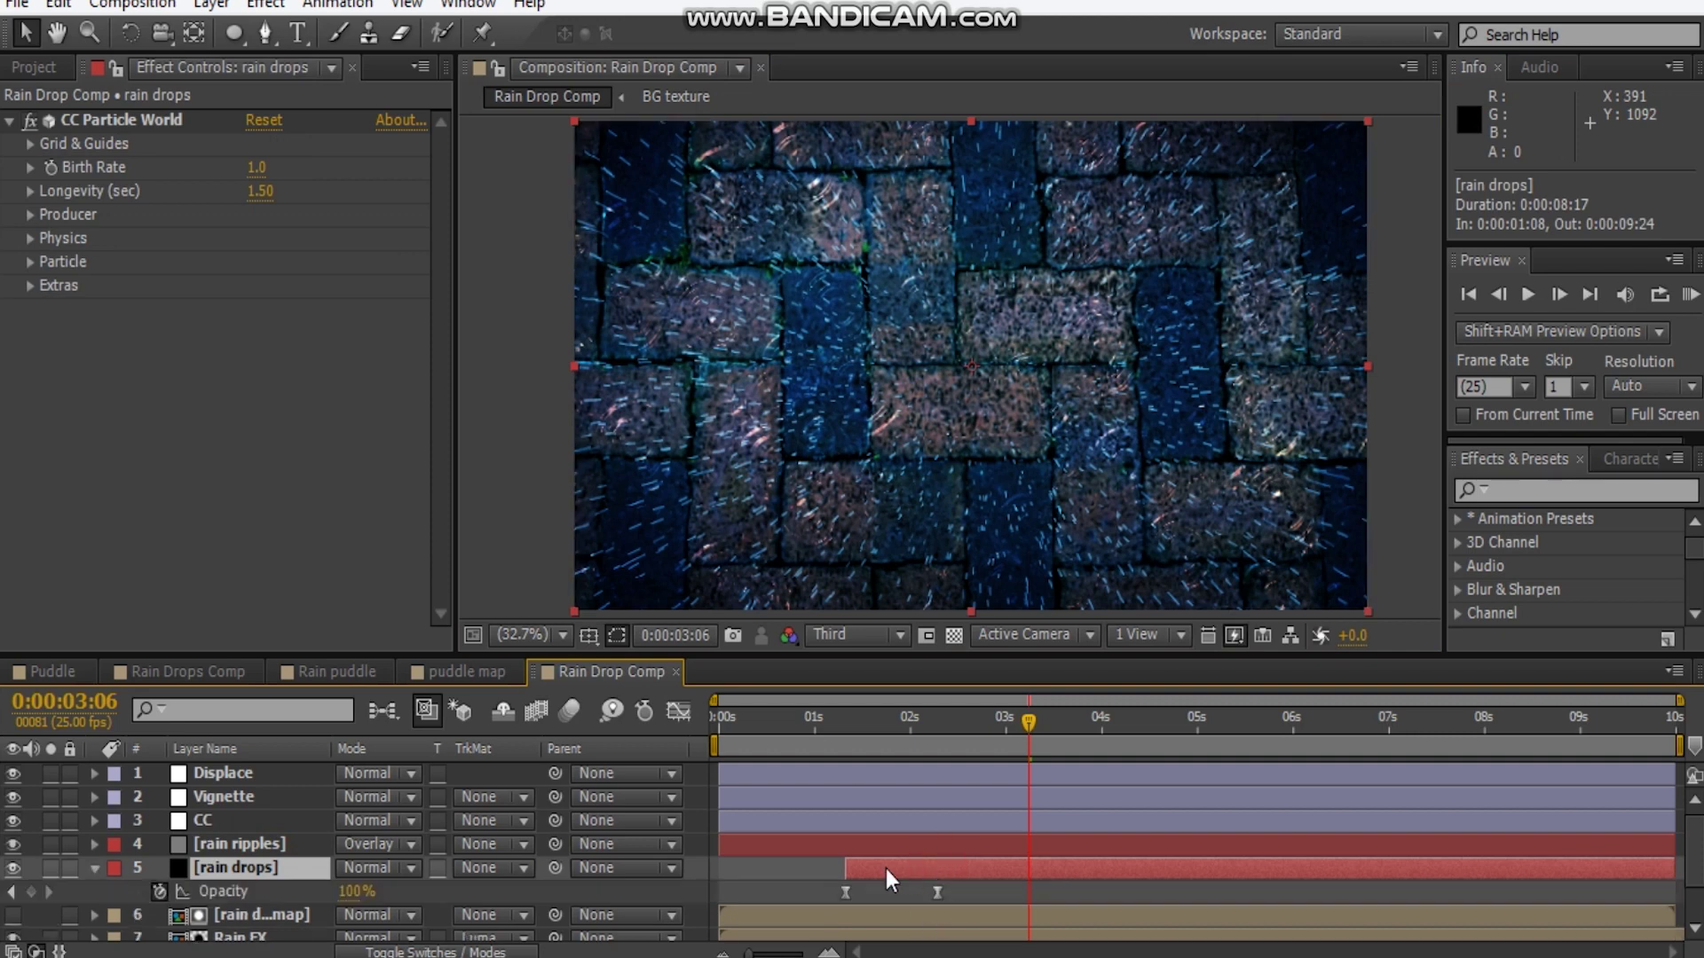
pyautogui.moveTo(842, 871); pyautogui.dragTo(726, 881)
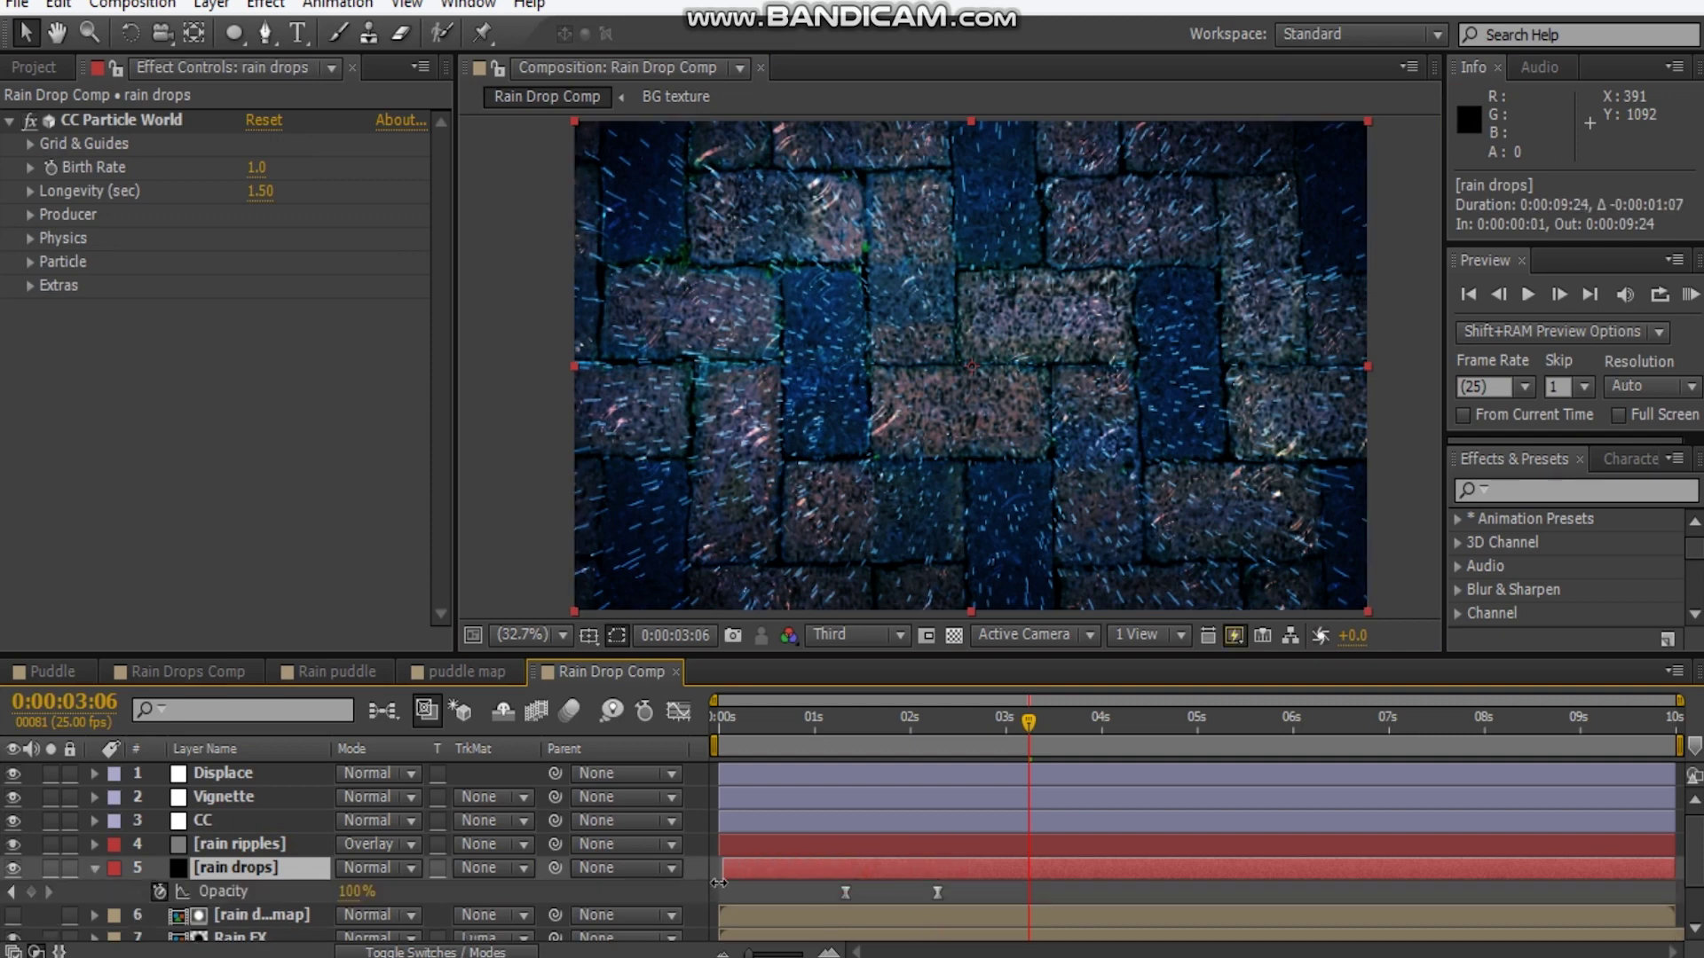
pyautogui.moveTo(972, 898); pyautogui.dragTo(726, 899)
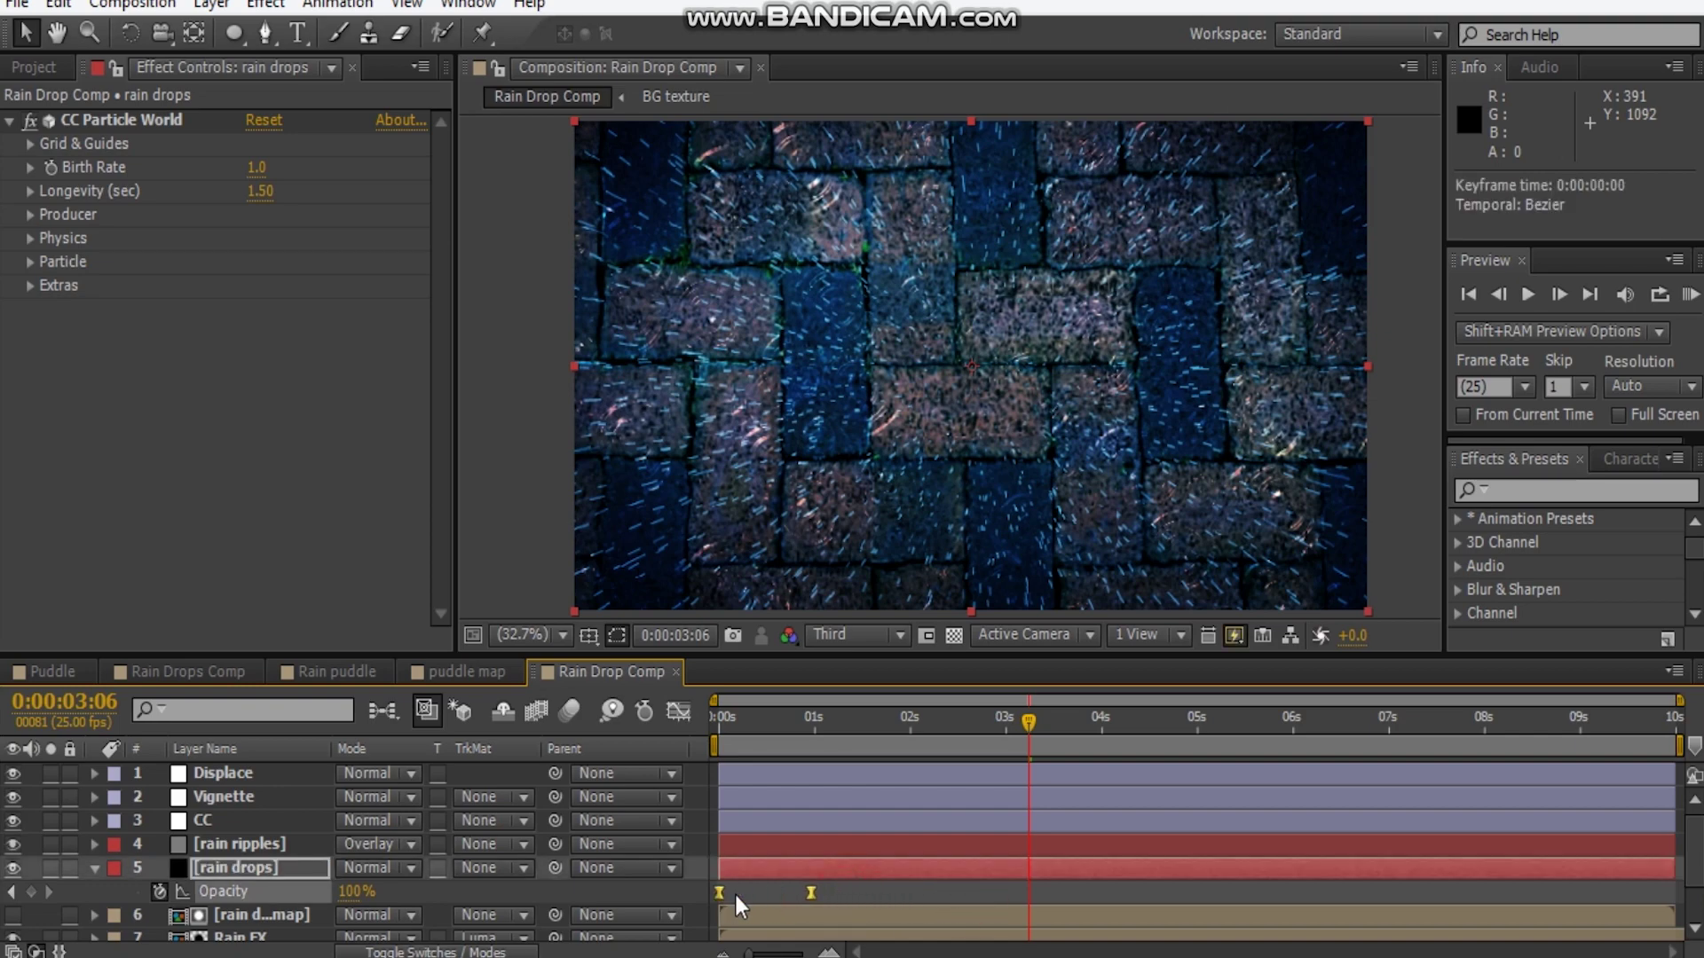
pyautogui.click(881, 898)
# Remove the mask path animation from rain ripples, keeping its shape at 0:00:03:21, and scrub the composition from the start to check it
pyautogui.moveTo(717, 724)
pyautogui.mouseDown()
pyautogui.moveTo(758, 728)
pyautogui.moveTo(701, 727)
pyautogui.mouseUp()
pyautogui.click(213, 847)
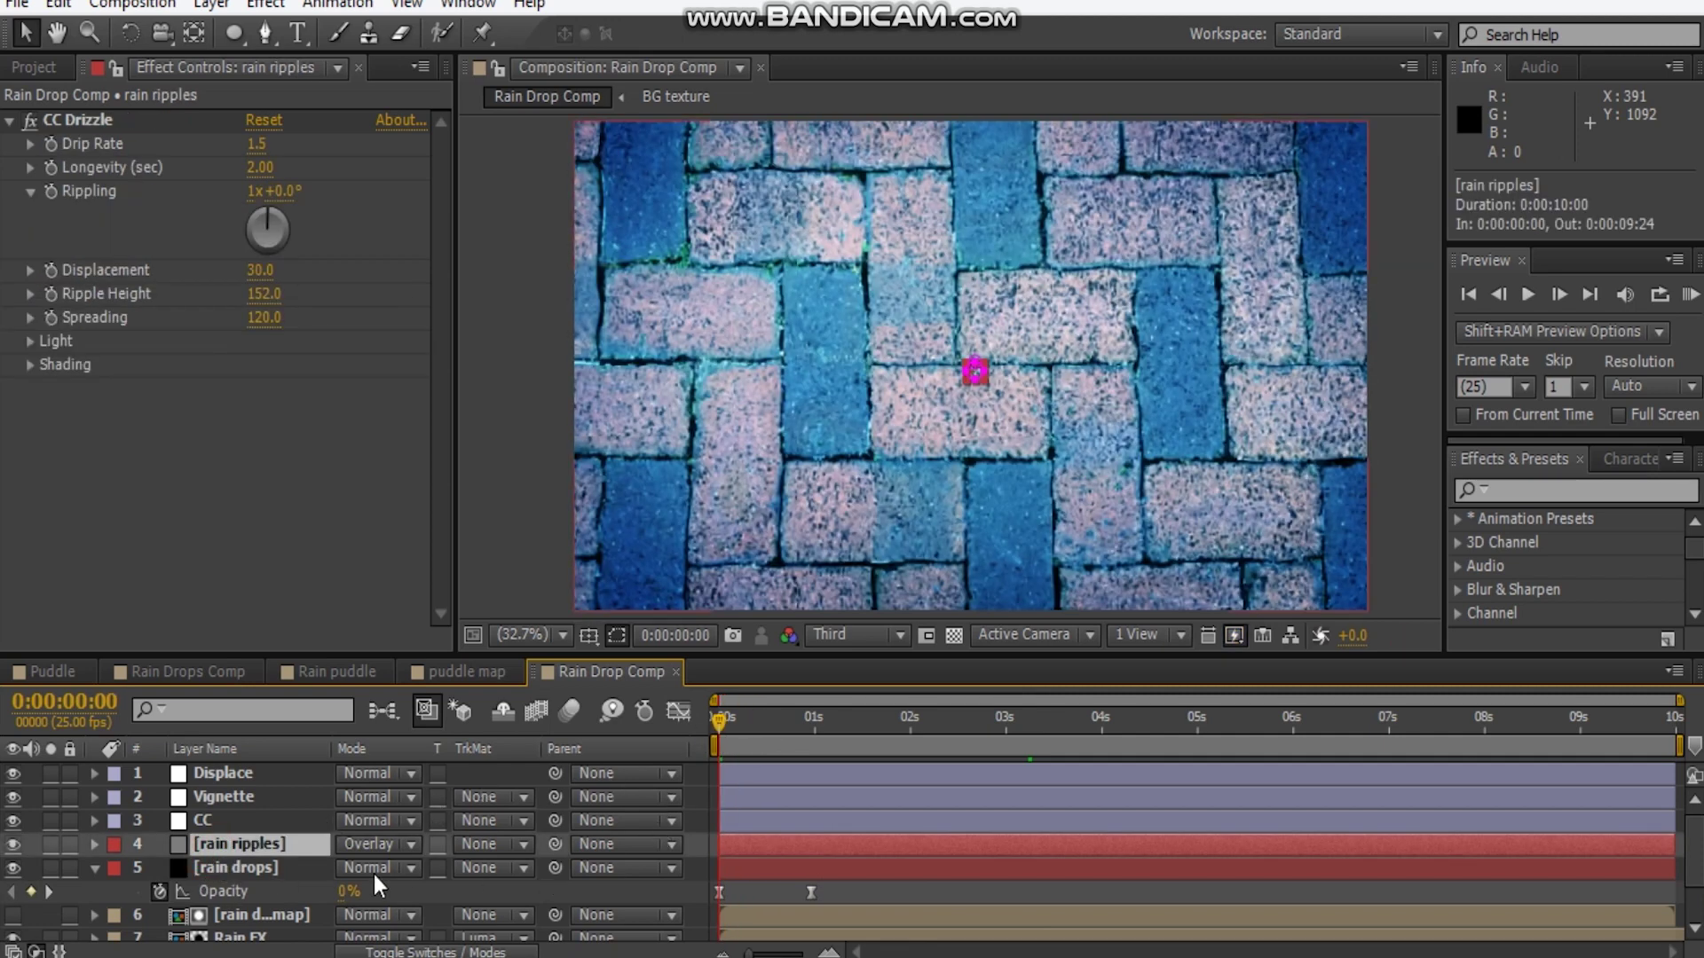
pyautogui.press('u')
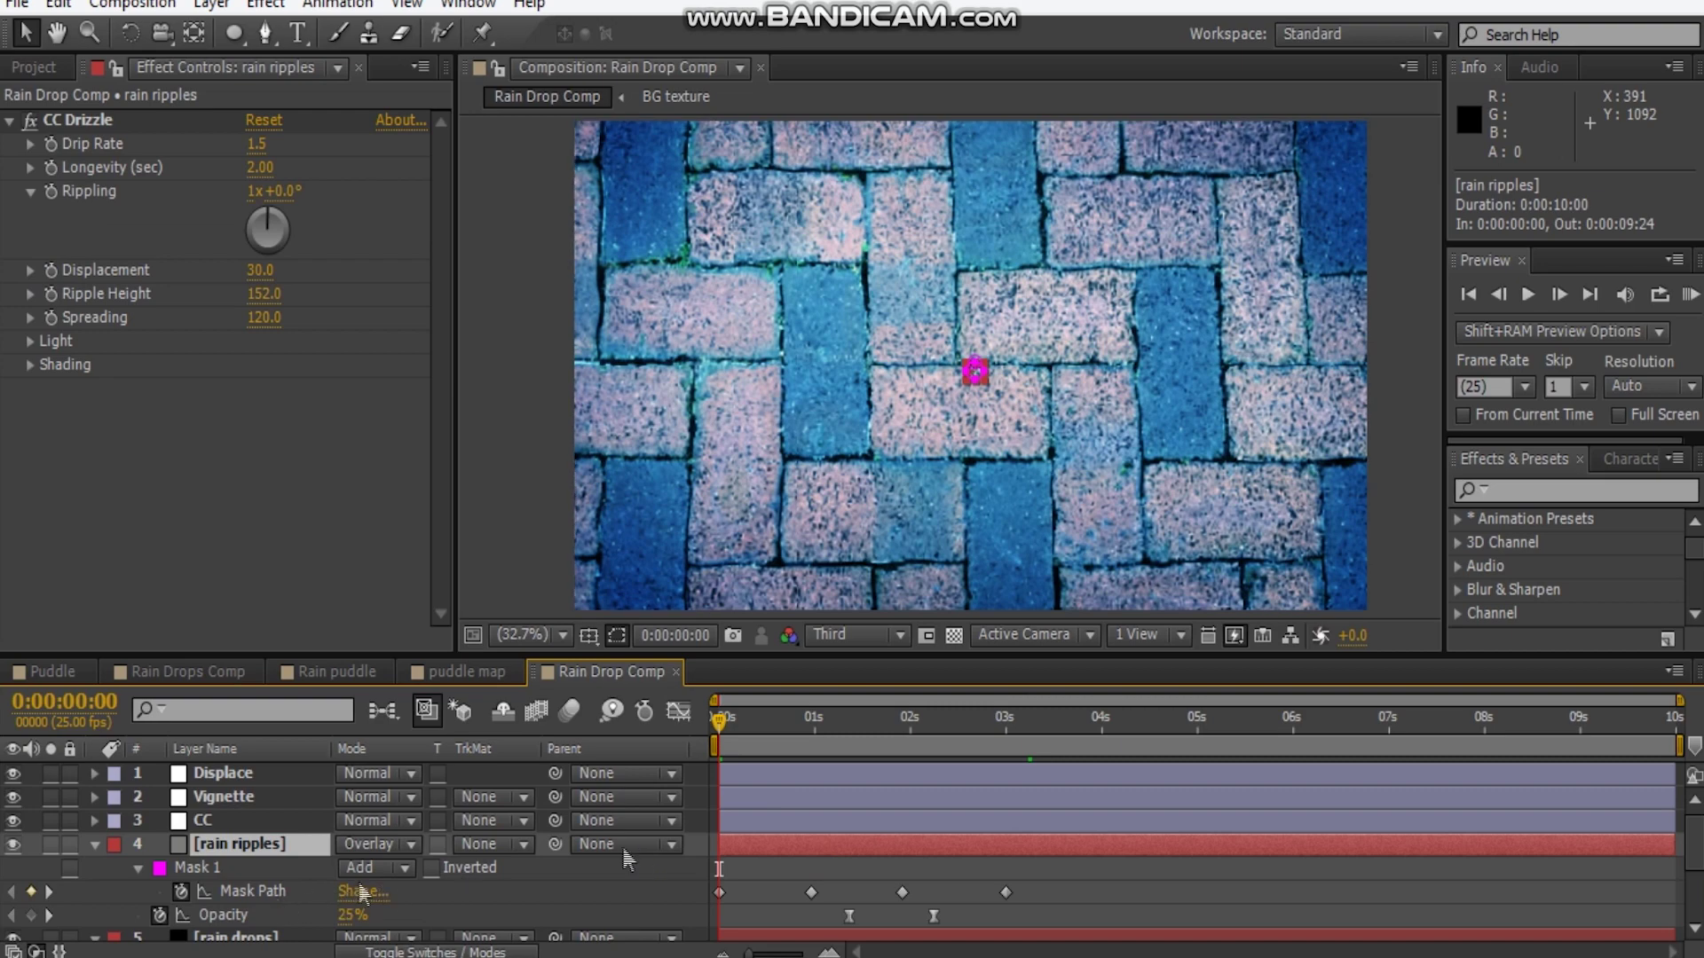
pyautogui.click(1087, 743)
pyautogui.click(255, 893)
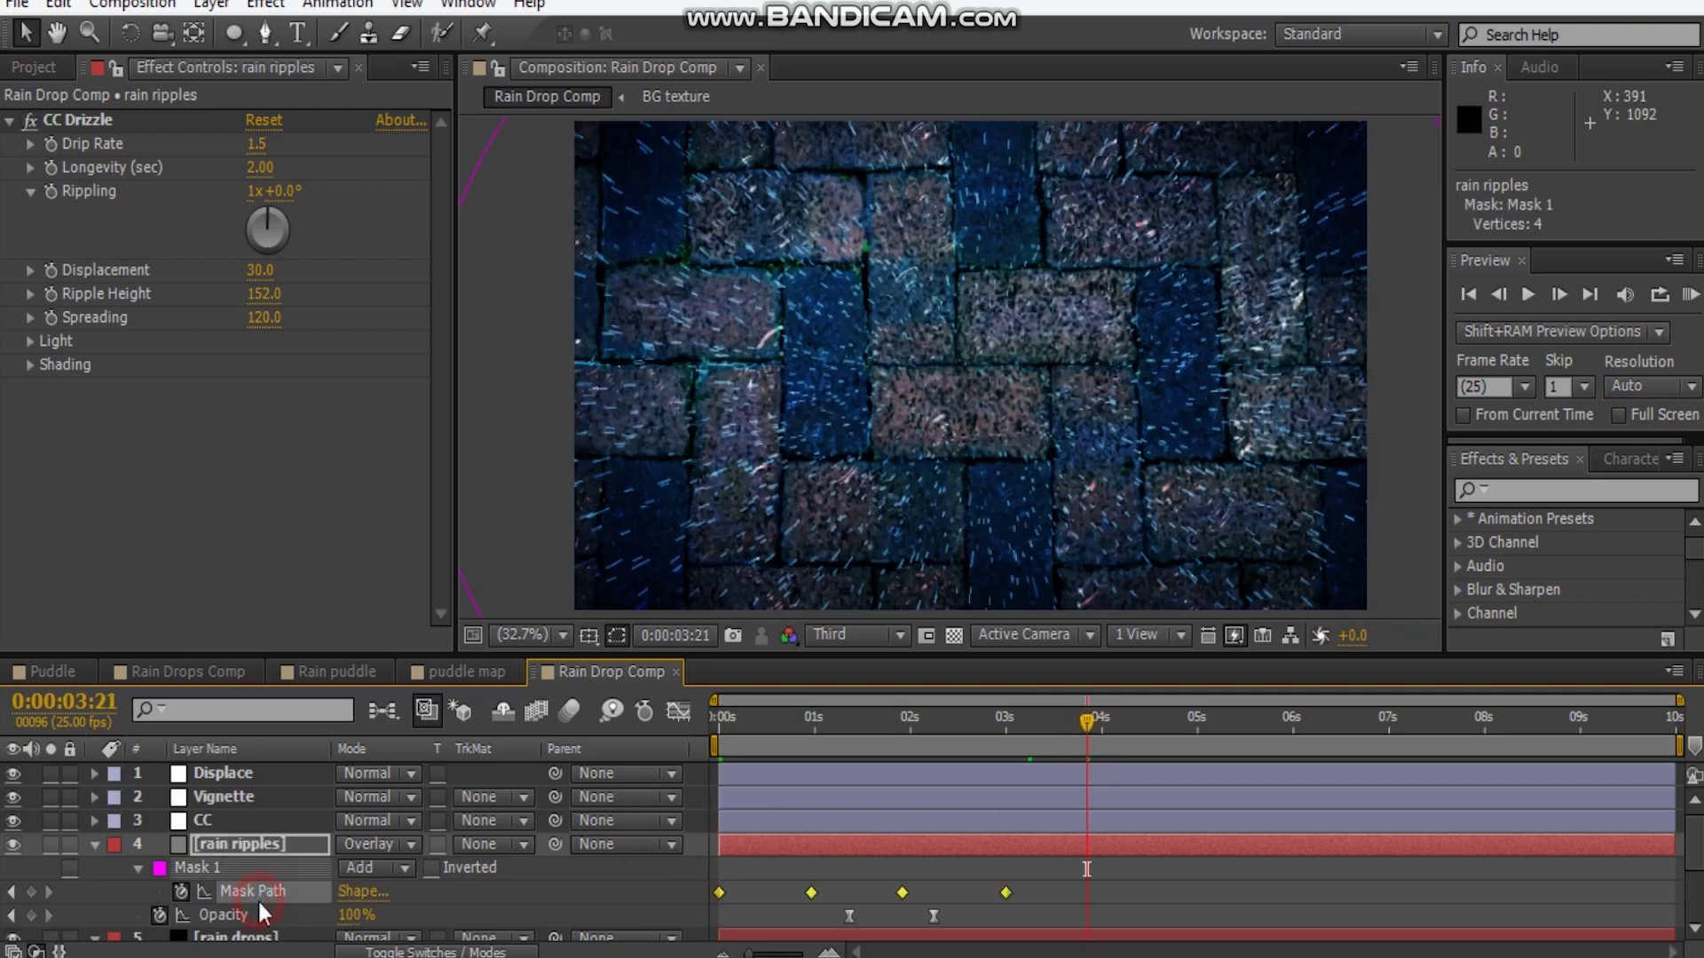
pyautogui.click(181, 891)
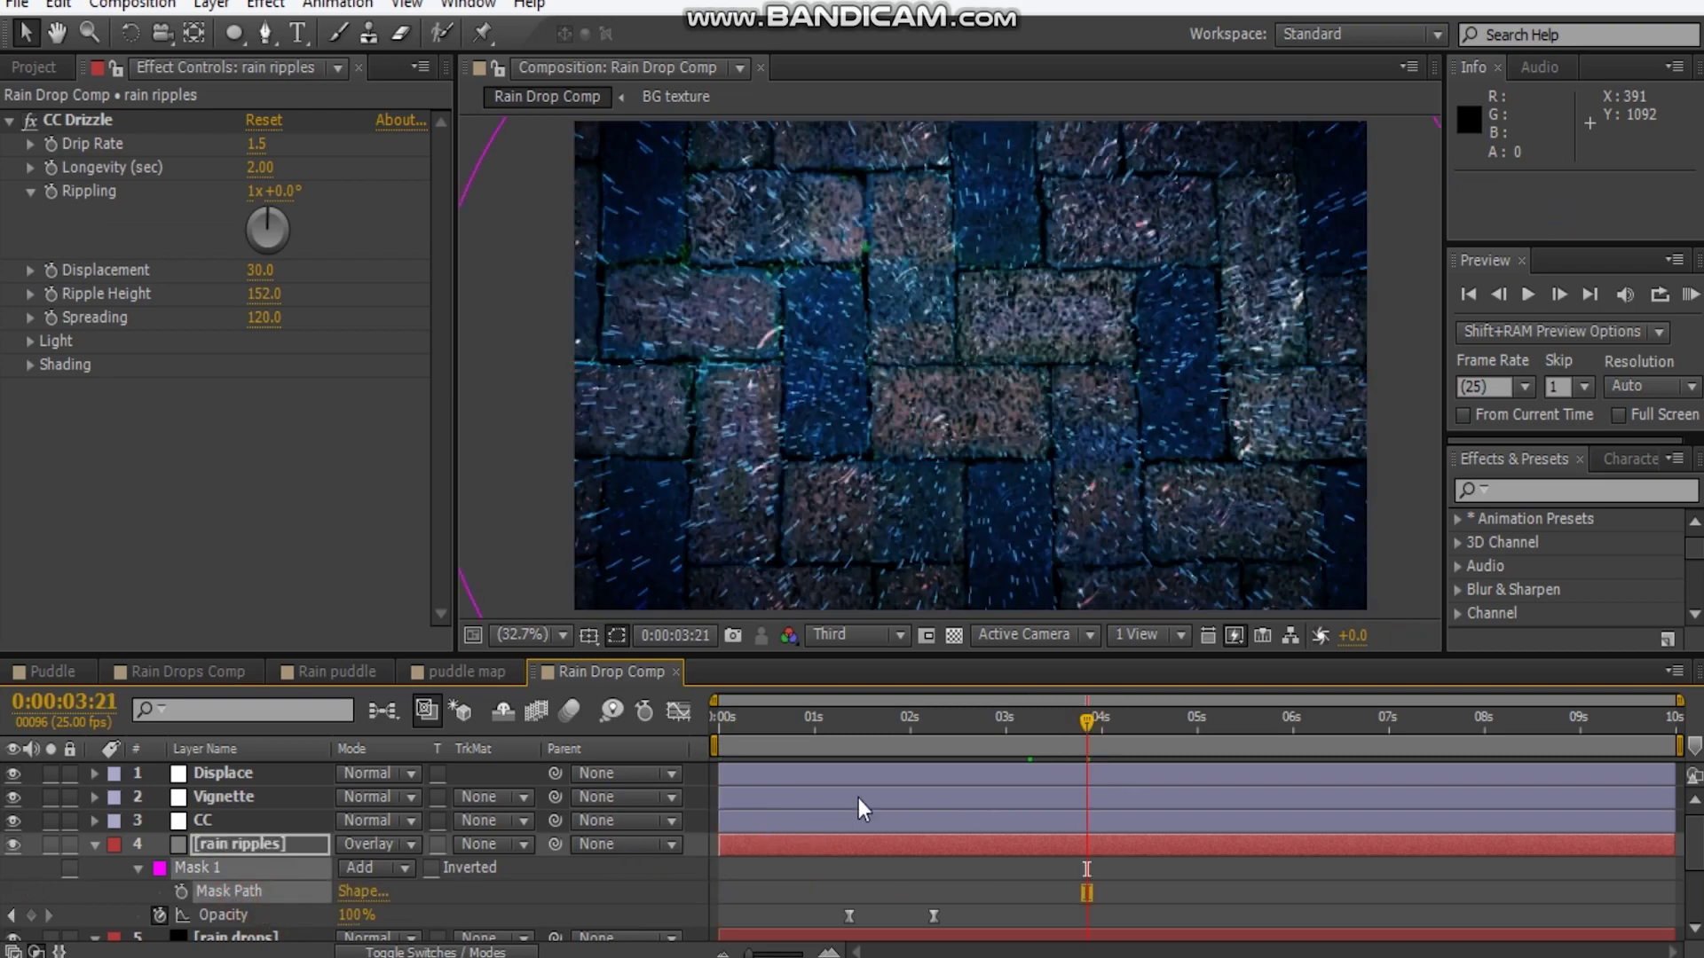
pyautogui.click(712, 732)
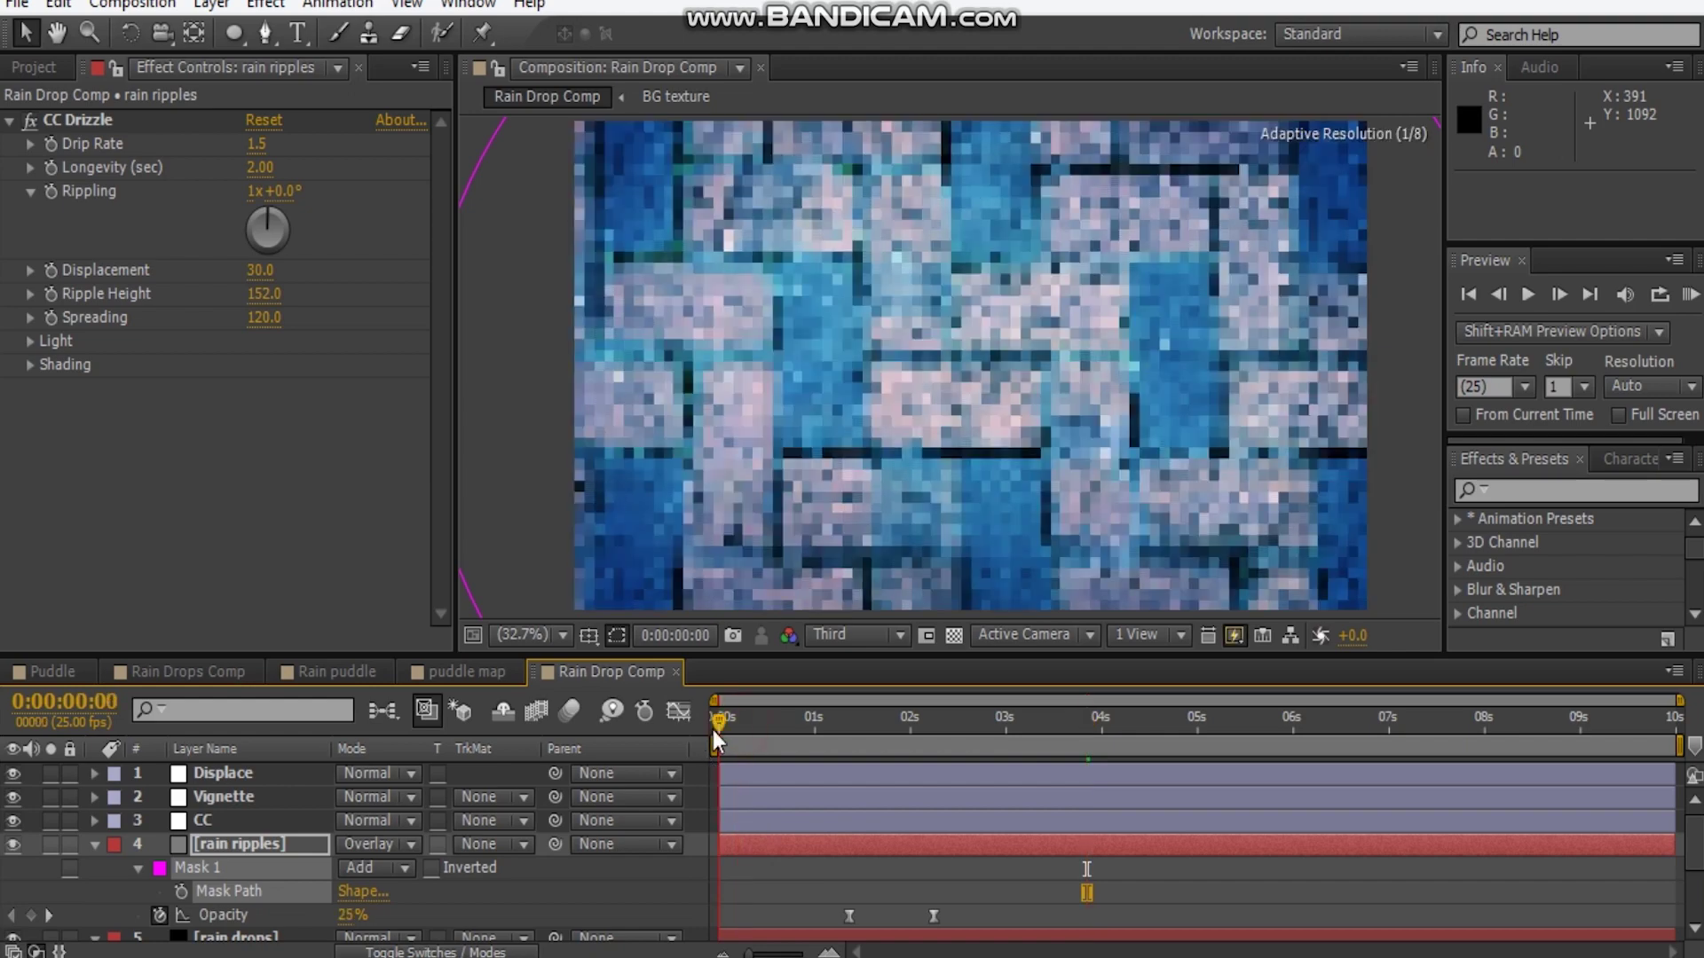
pyautogui.scroll(-2, 936, 410)
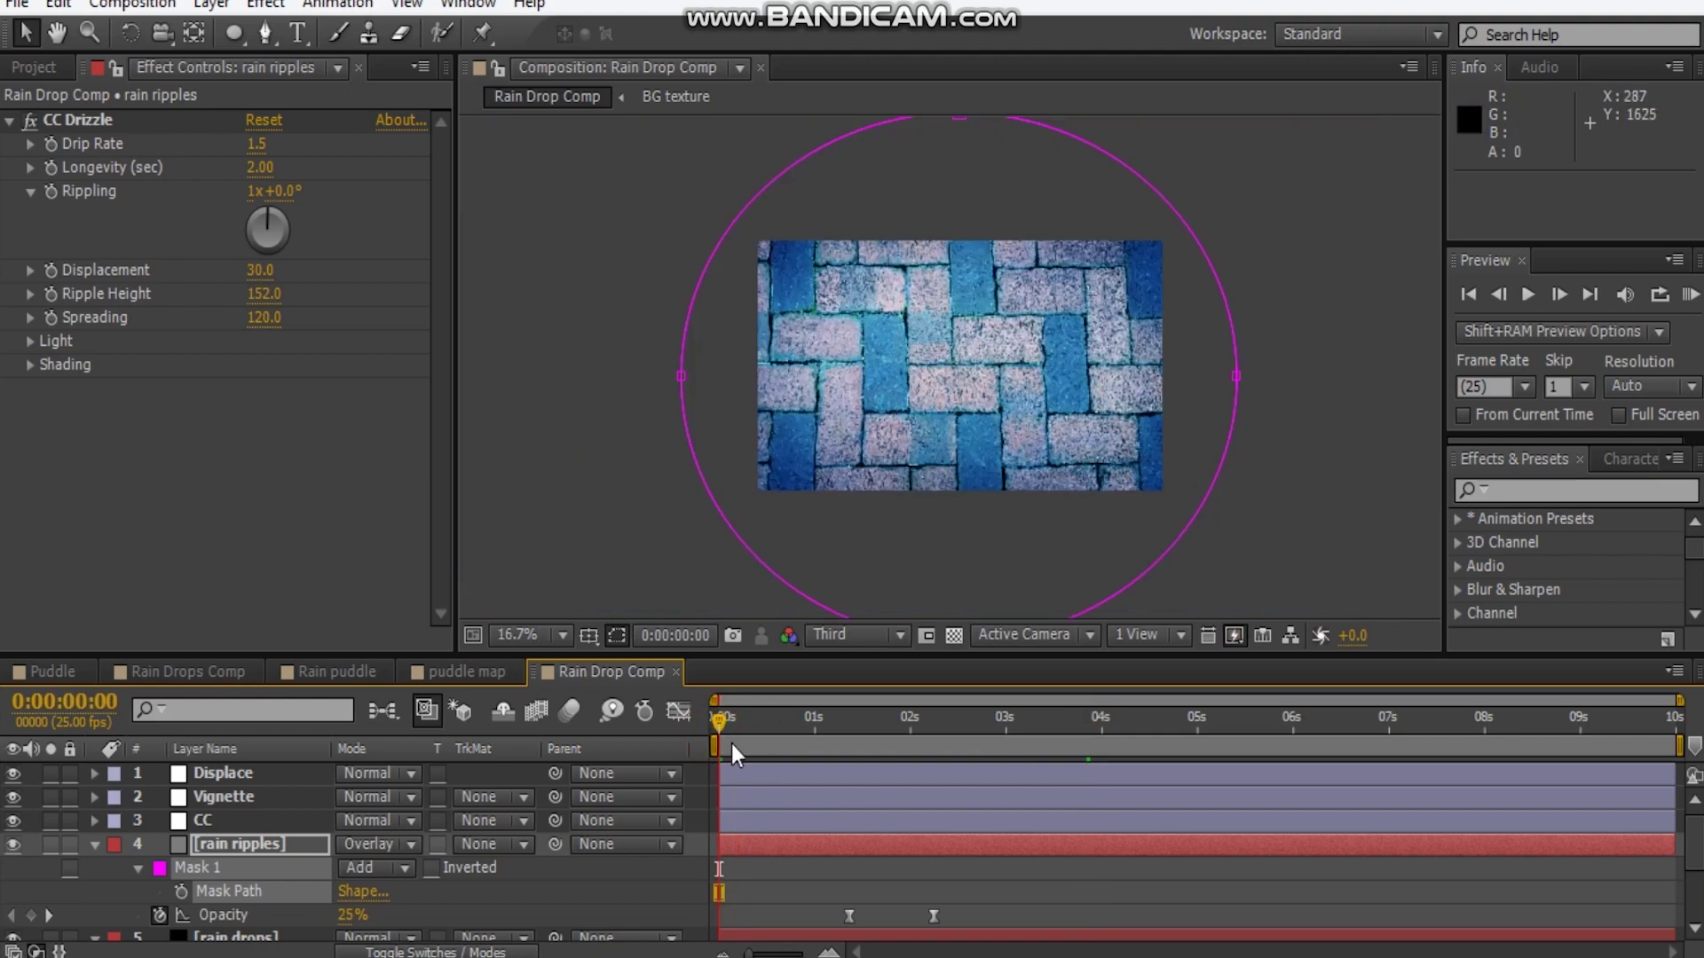
pyautogui.moveTo(750, 723); pyautogui.dragTo(845, 721)
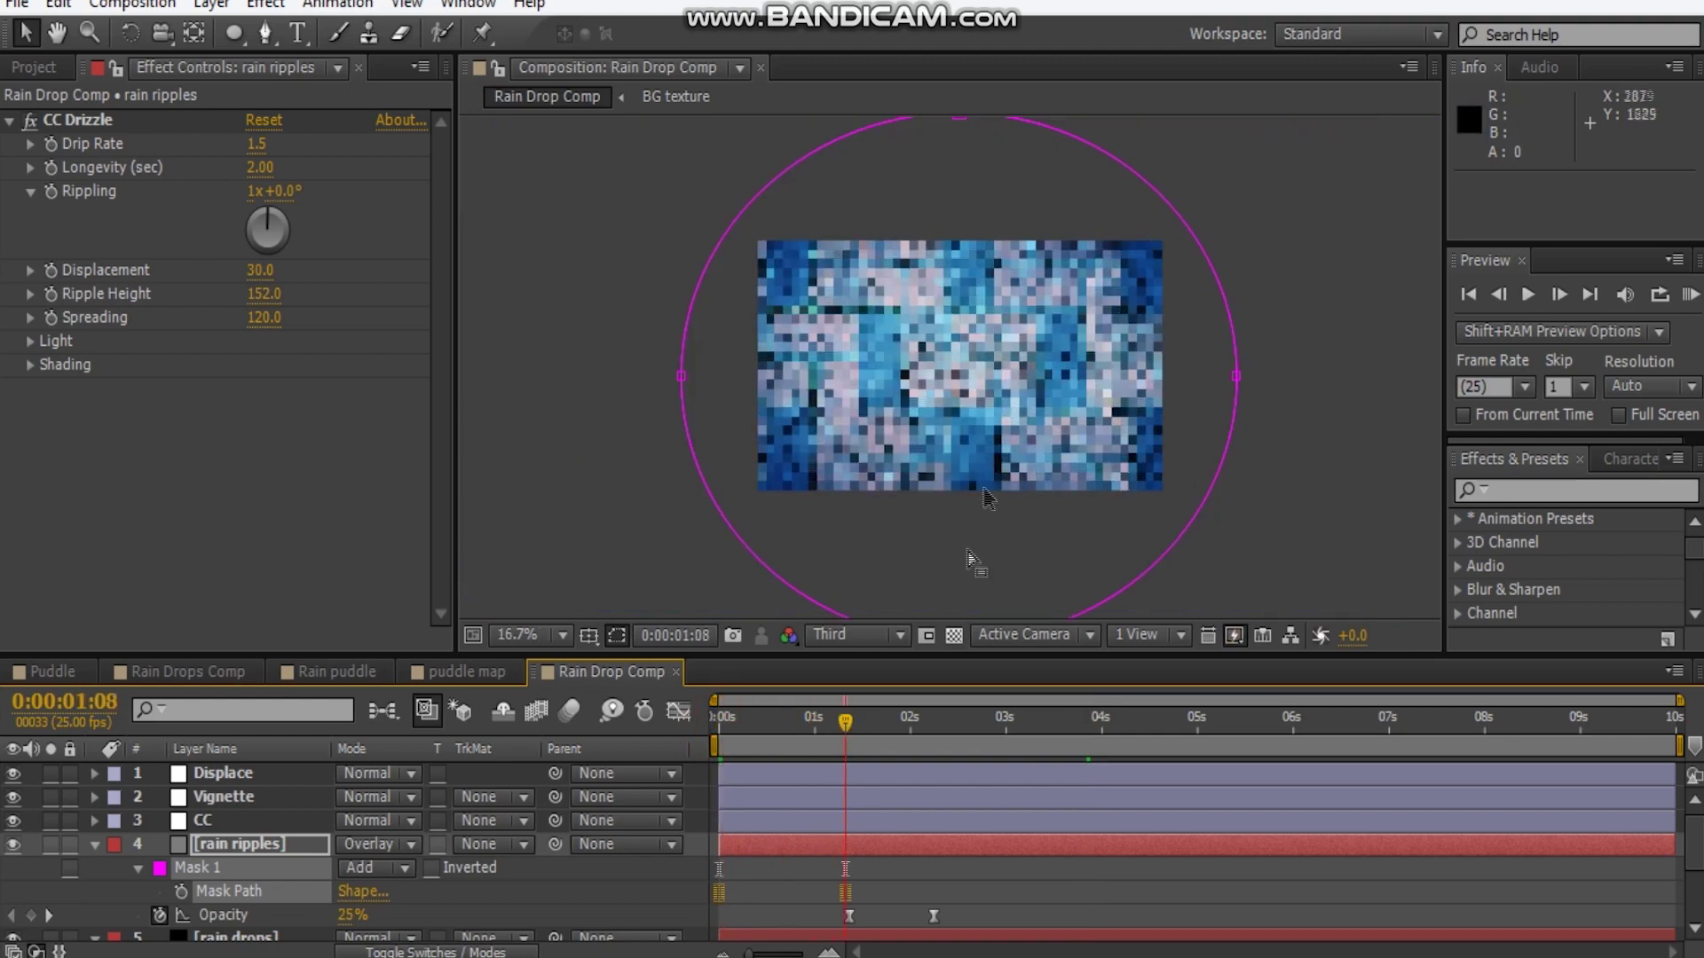
pyautogui.scroll(2, 966, 428)
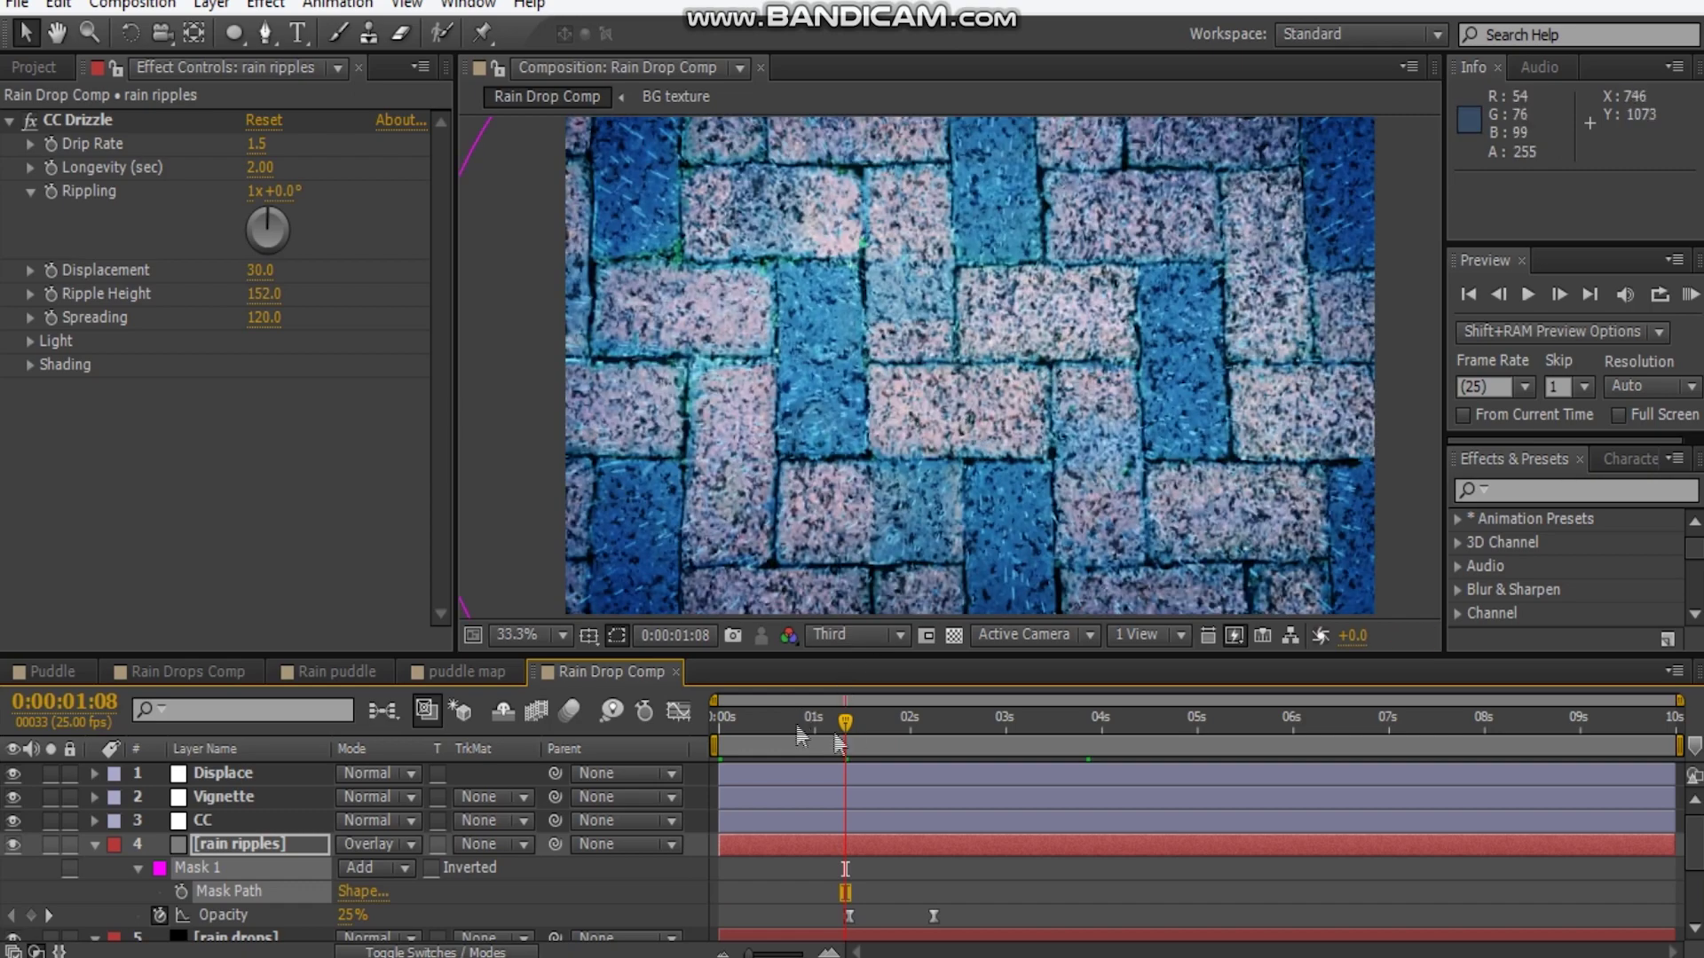
pyautogui.moveTo(855, 737); pyautogui.dragTo(1064, 721)
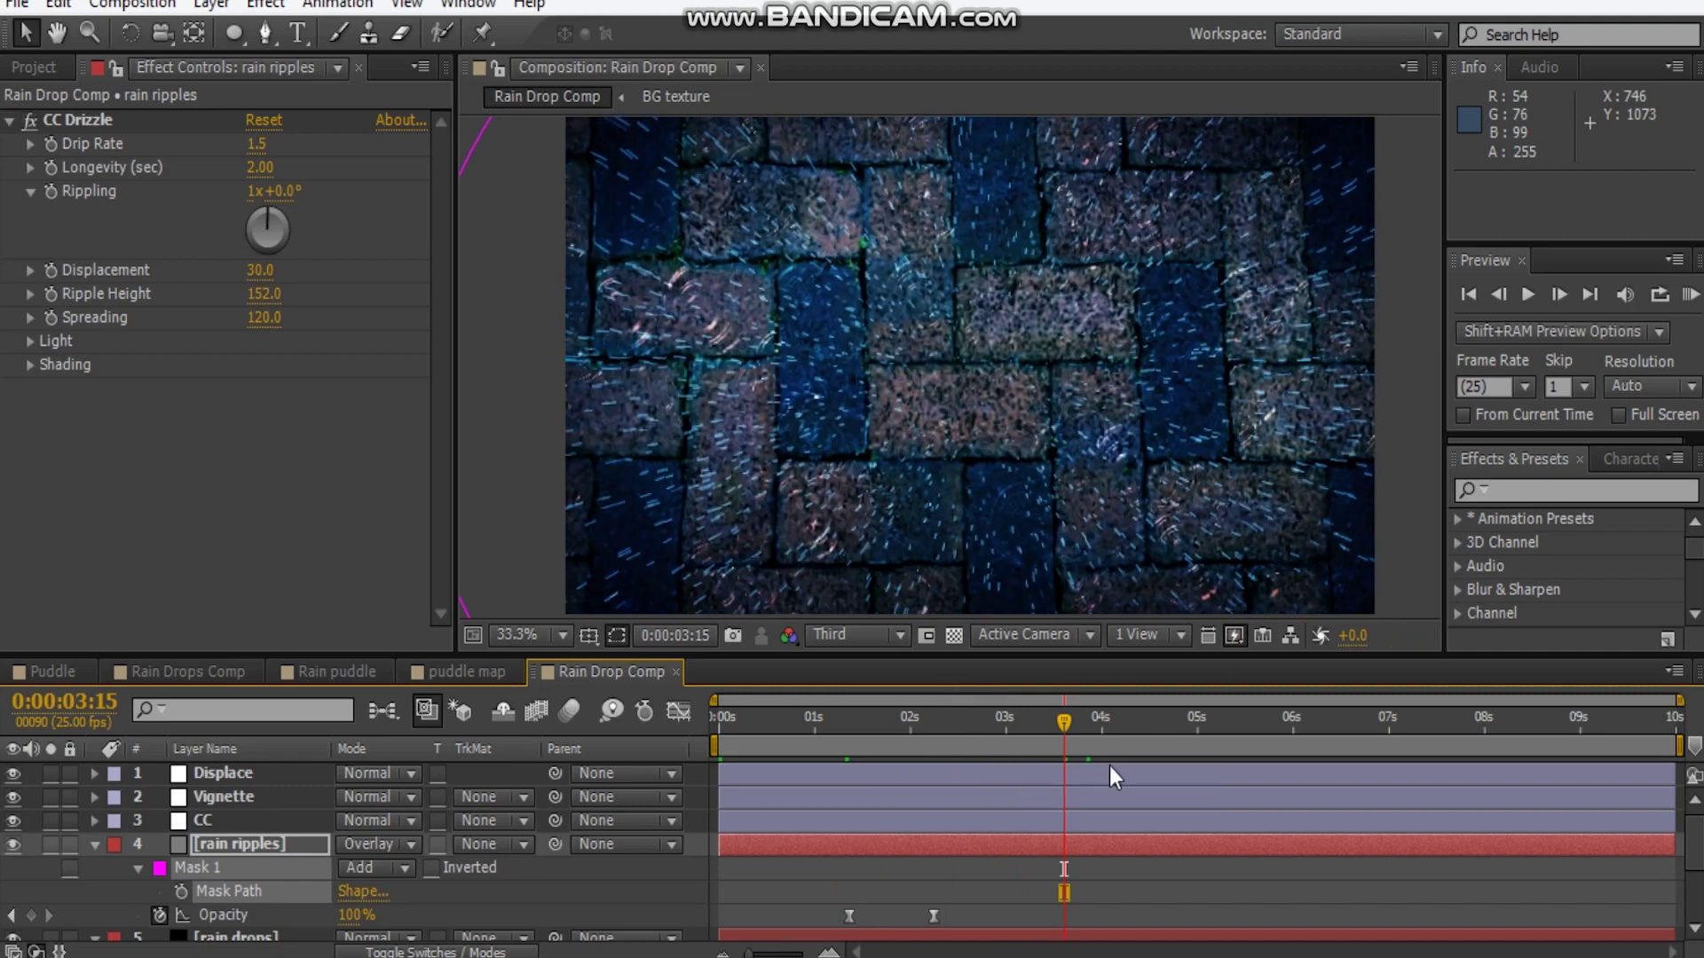
# End the work area at 0:00:04:00, then preview the composition from the start and scrub to 0:00:02:18
pyautogui.click(1100, 739)
pyautogui.press('n')
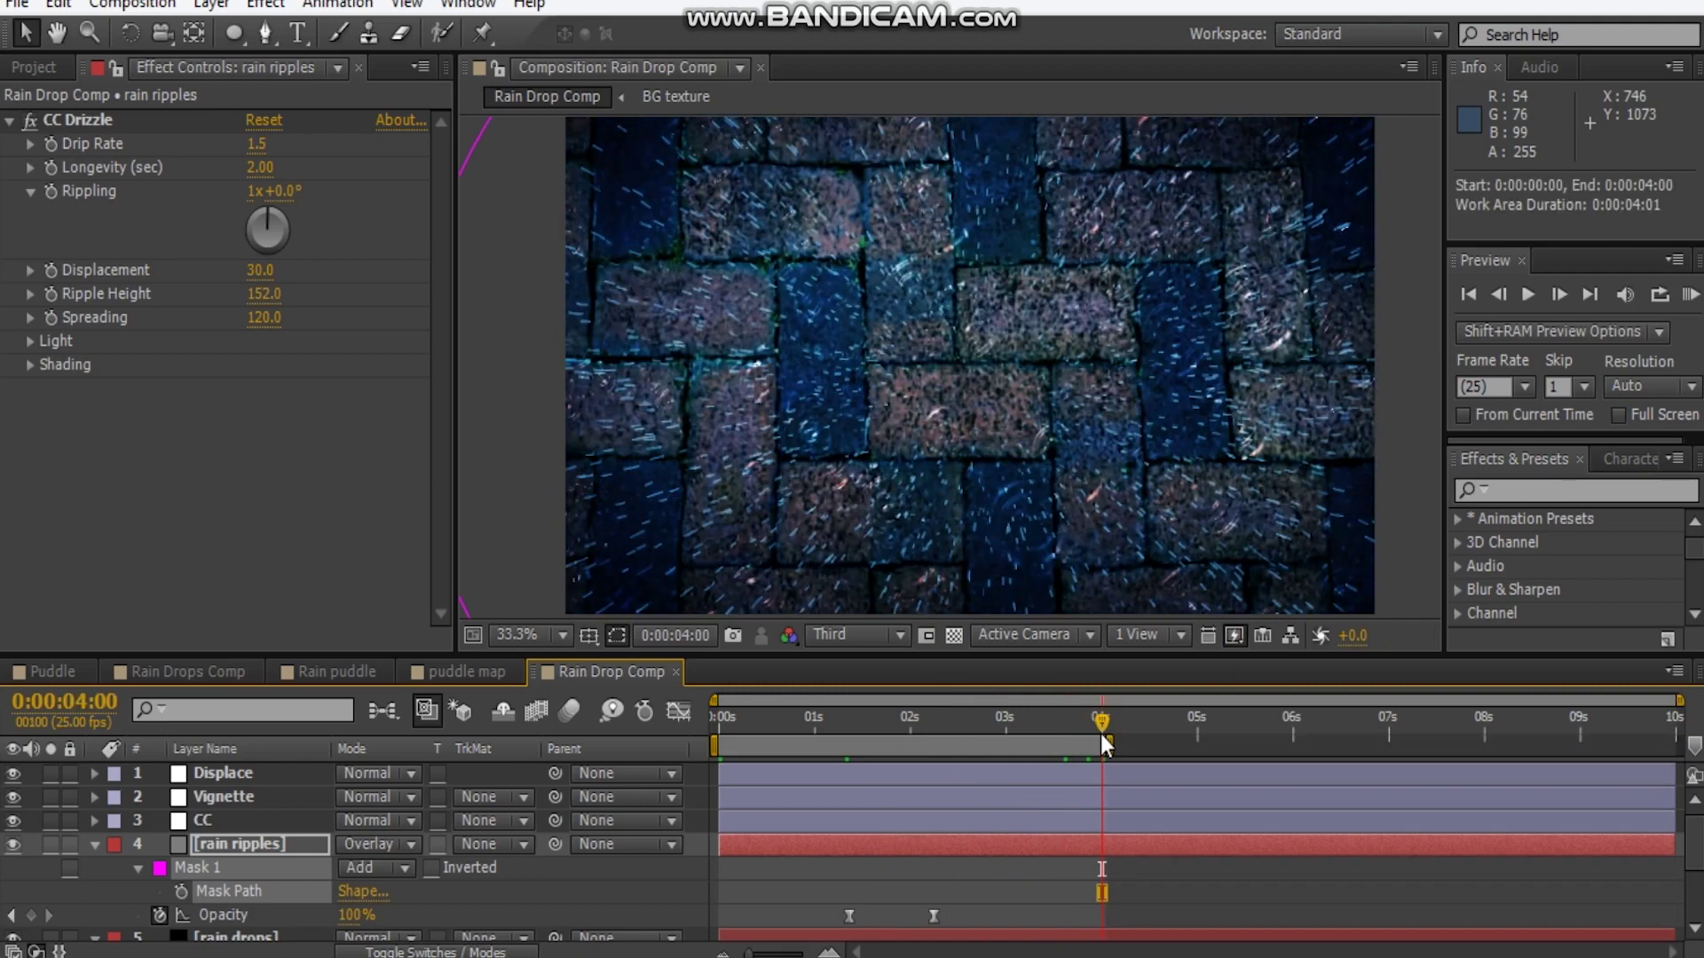
pyautogui.click(93, 846)
pyautogui.press('Home')
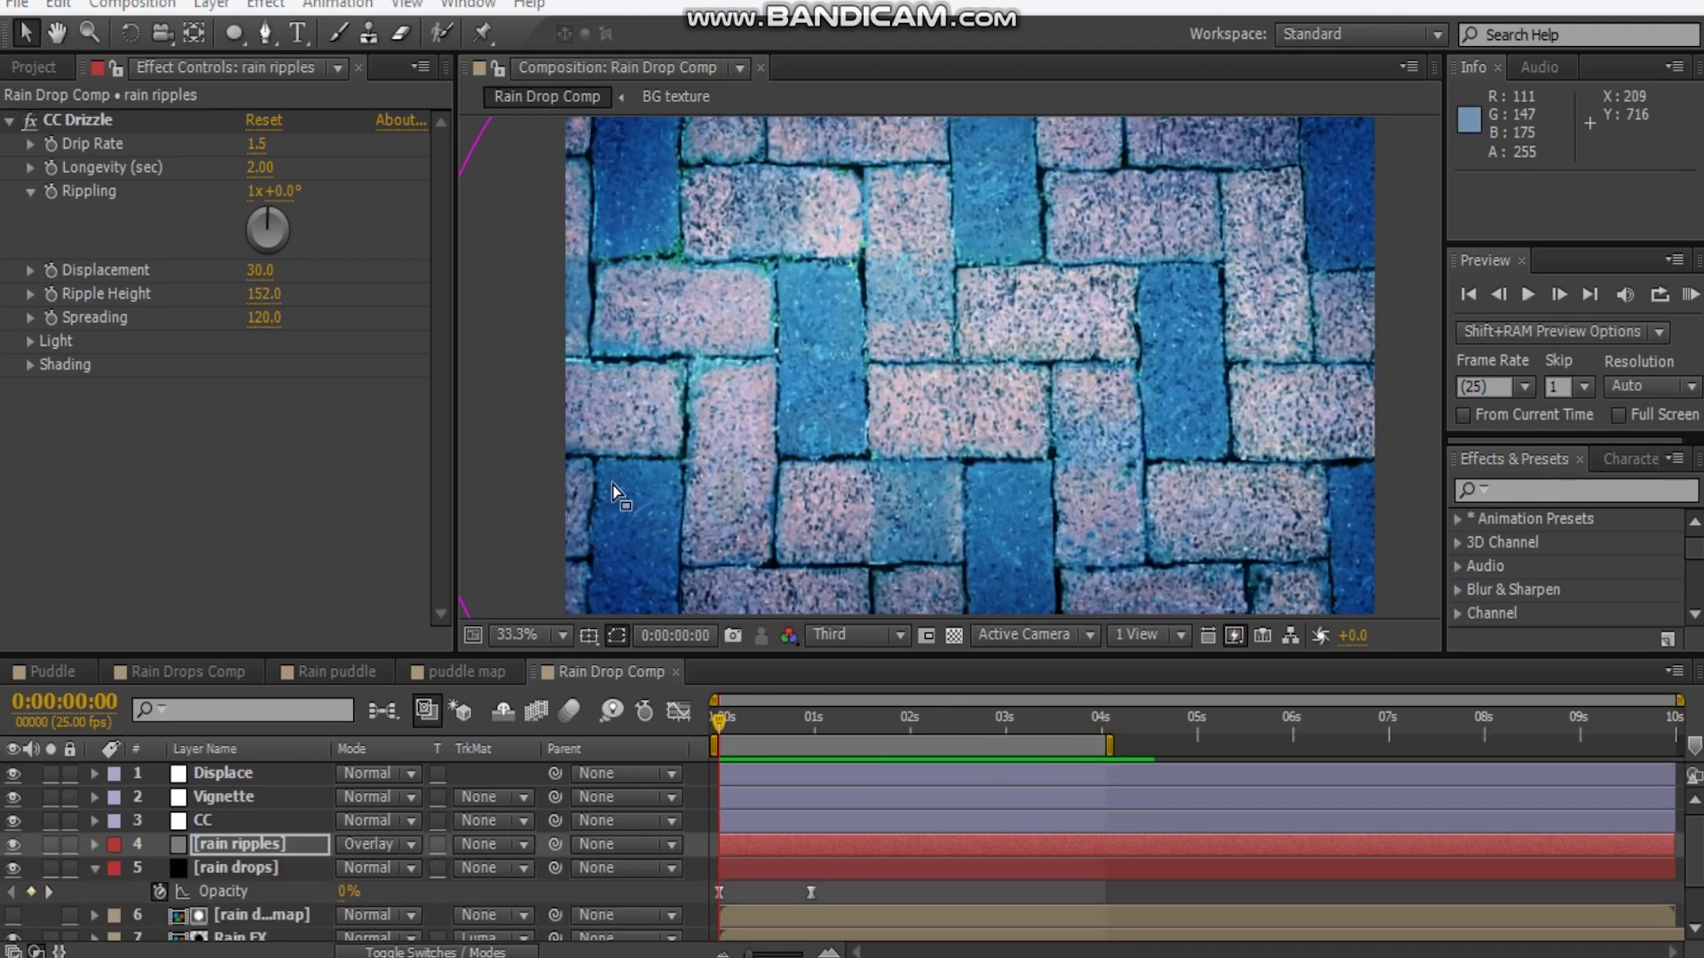
pyautogui.press('KP_0')
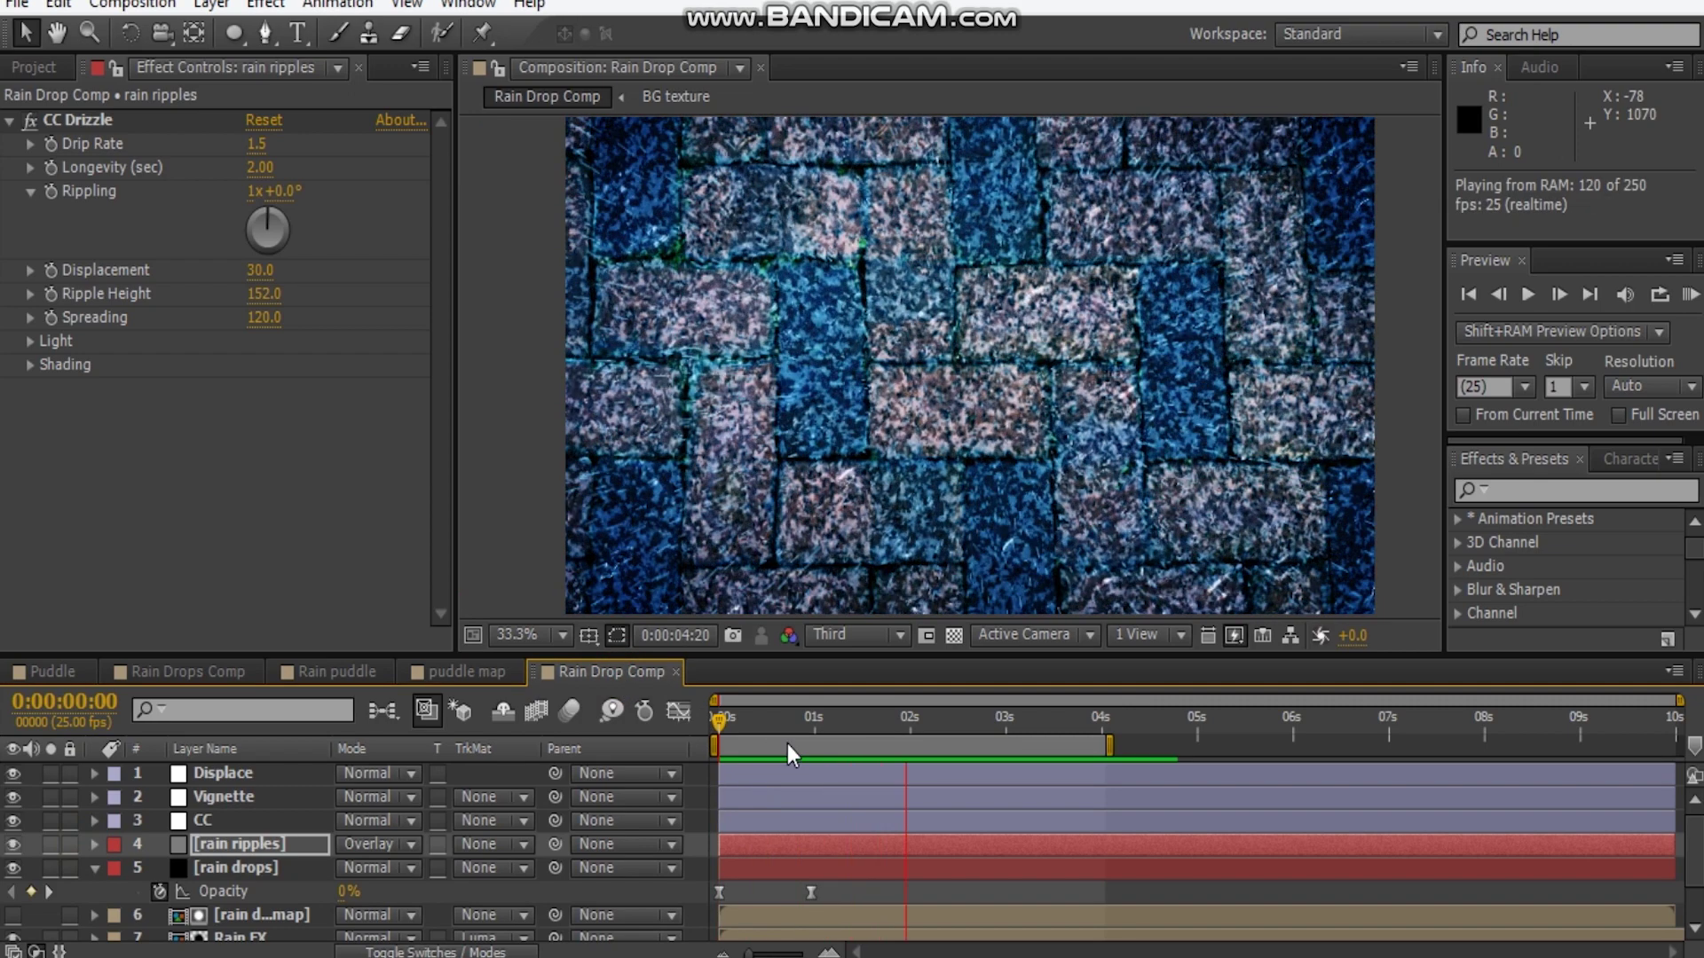
pyautogui.press('space')
pyautogui.moveTo(745, 717); pyautogui.dragTo(978, 746)
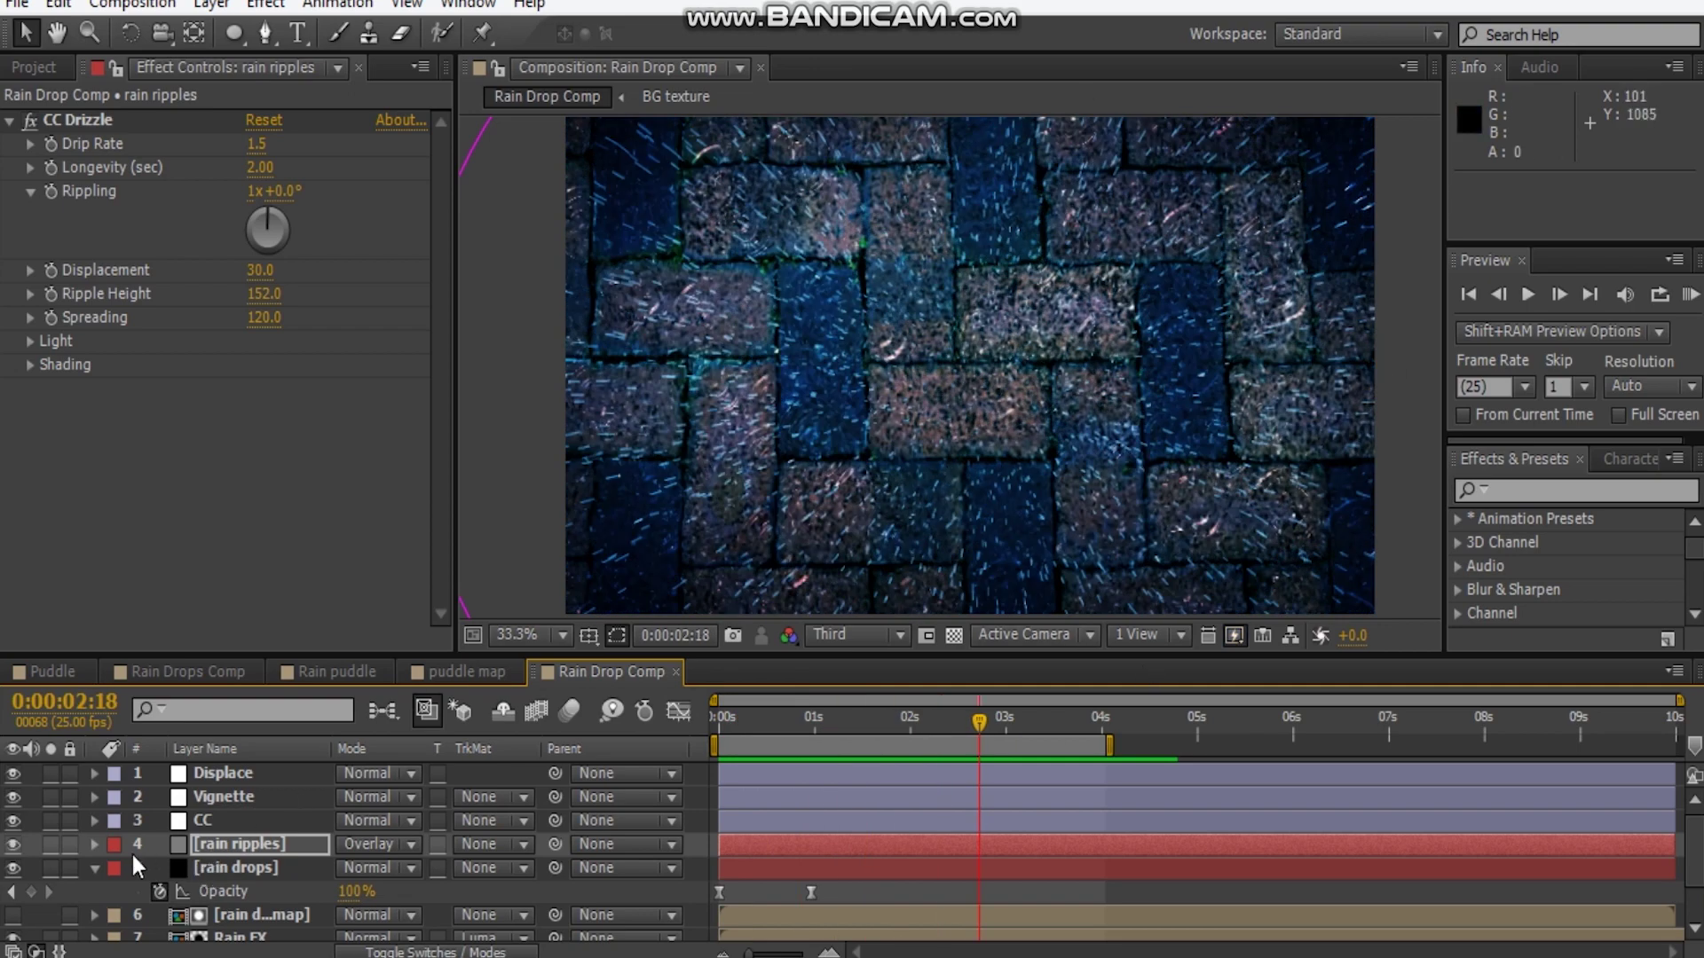
# Enable motion blur for the rain drops layer and for the composition, and inspect the drops up close
pyautogui.click(94, 869)
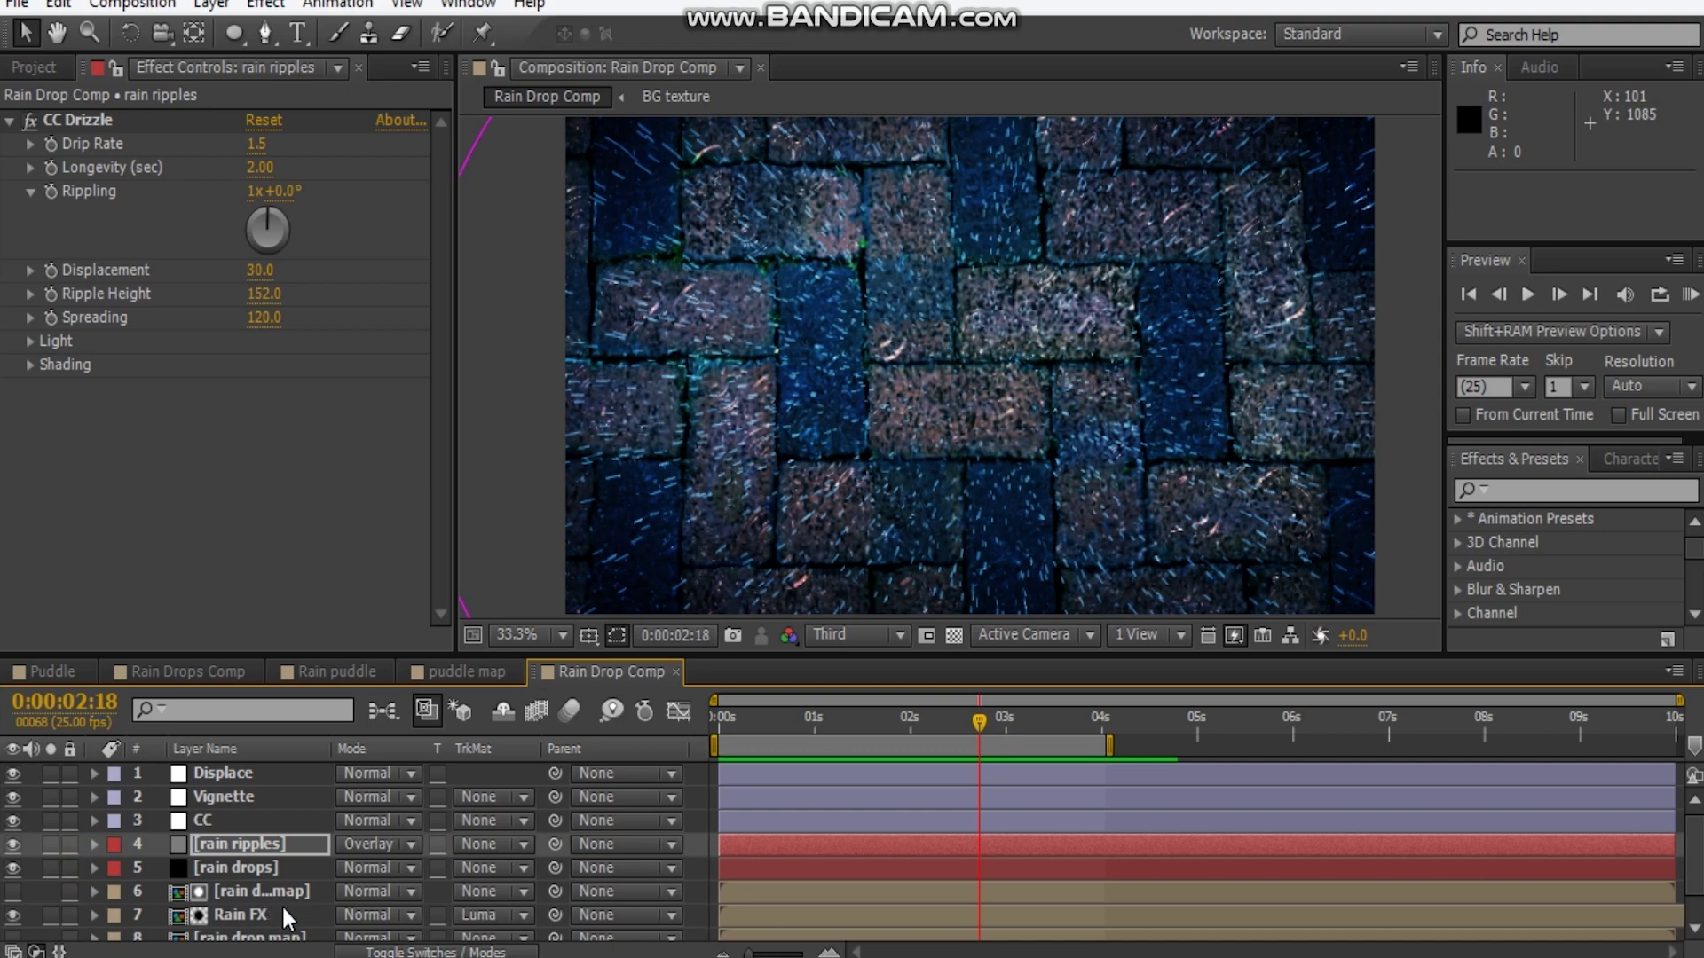
pyautogui.click(269, 871)
pyautogui.click(435, 951)
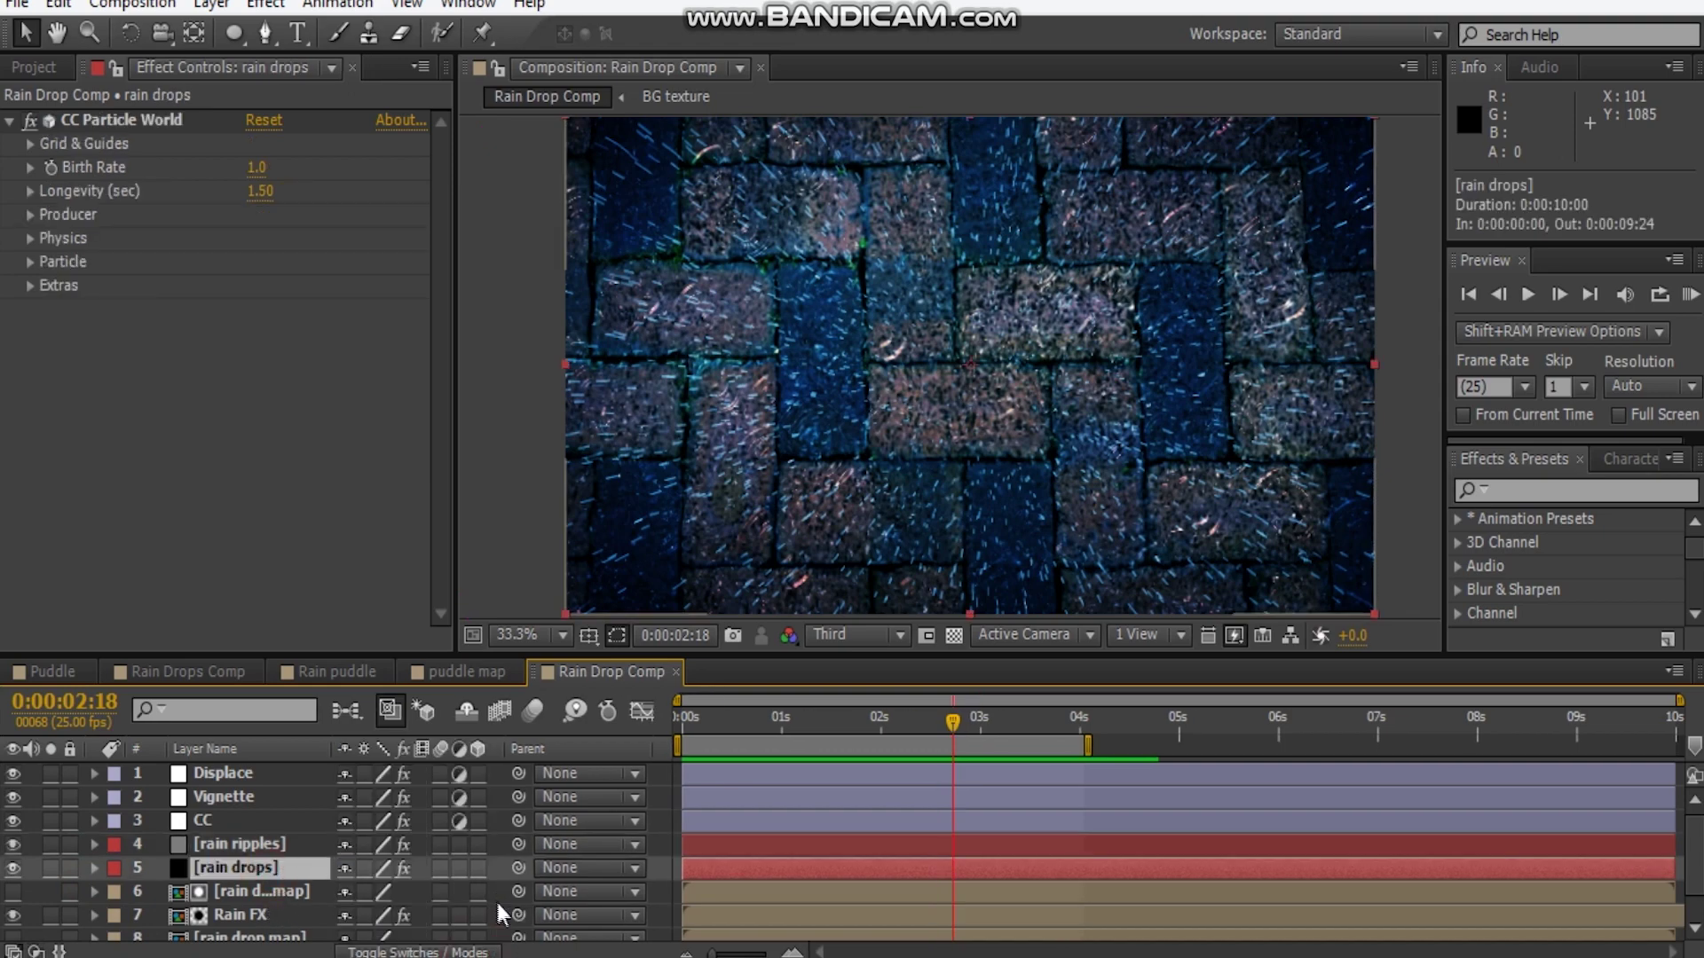
pyautogui.click(533, 712)
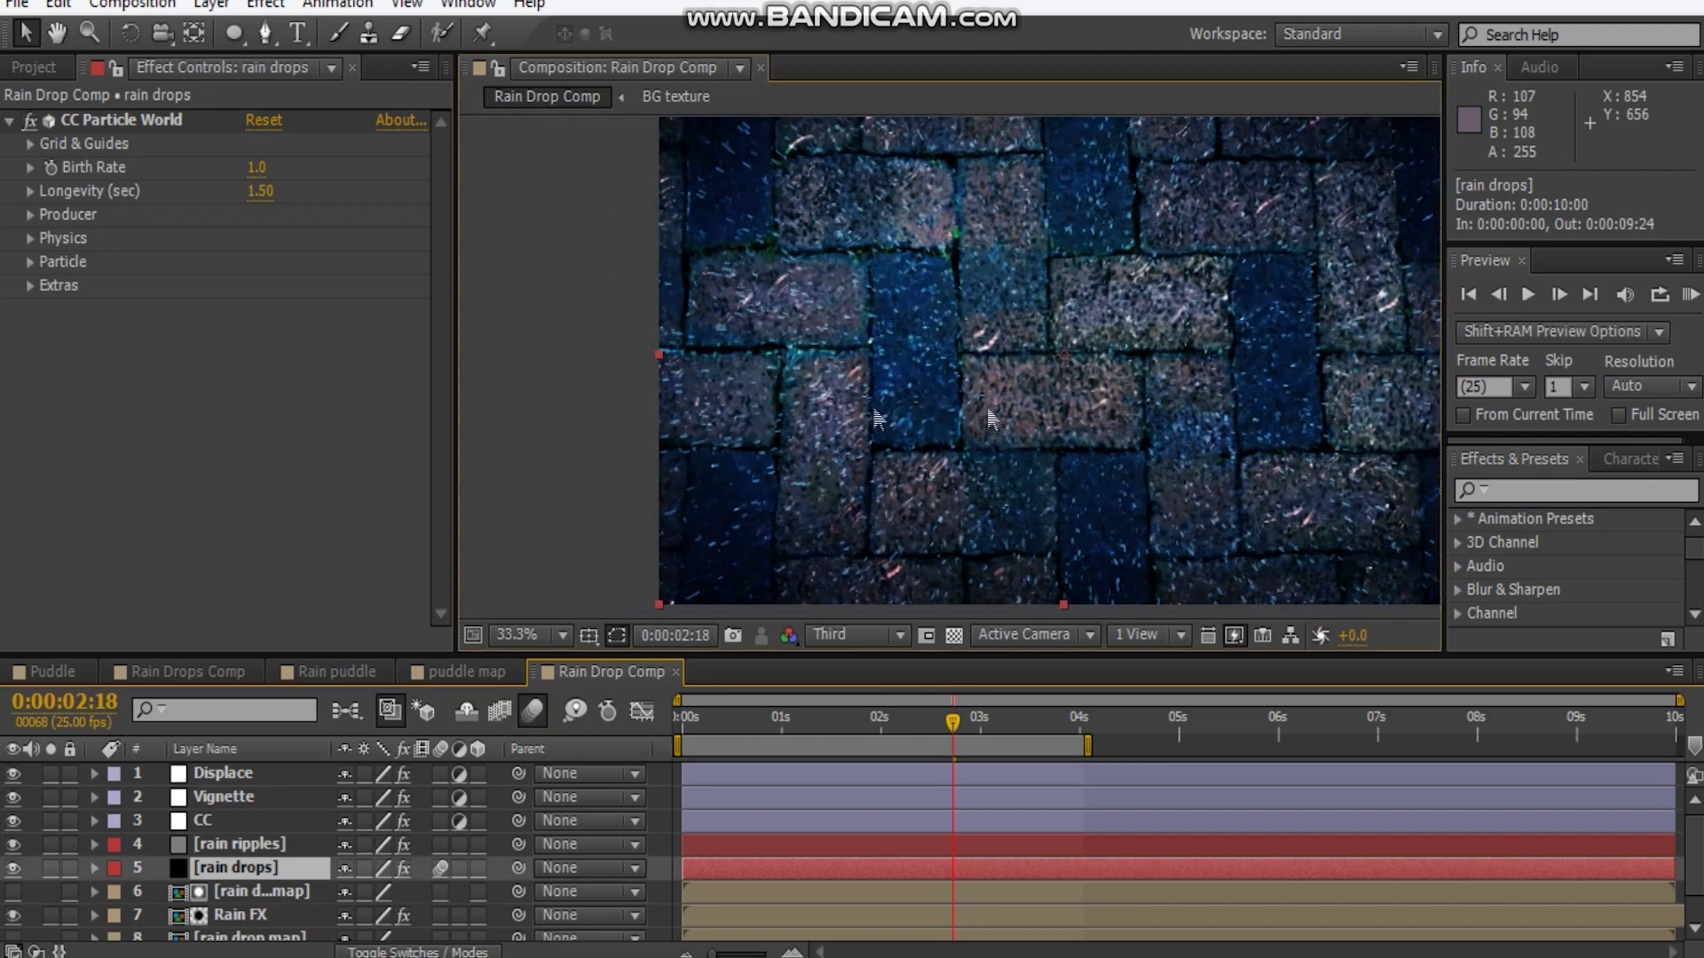
pyautogui.scroll(3, 992, 418)
# Set the rain drops layer's second opacity keyframe, at 0:00:00:24, to 75%
pyautogui.press('t')
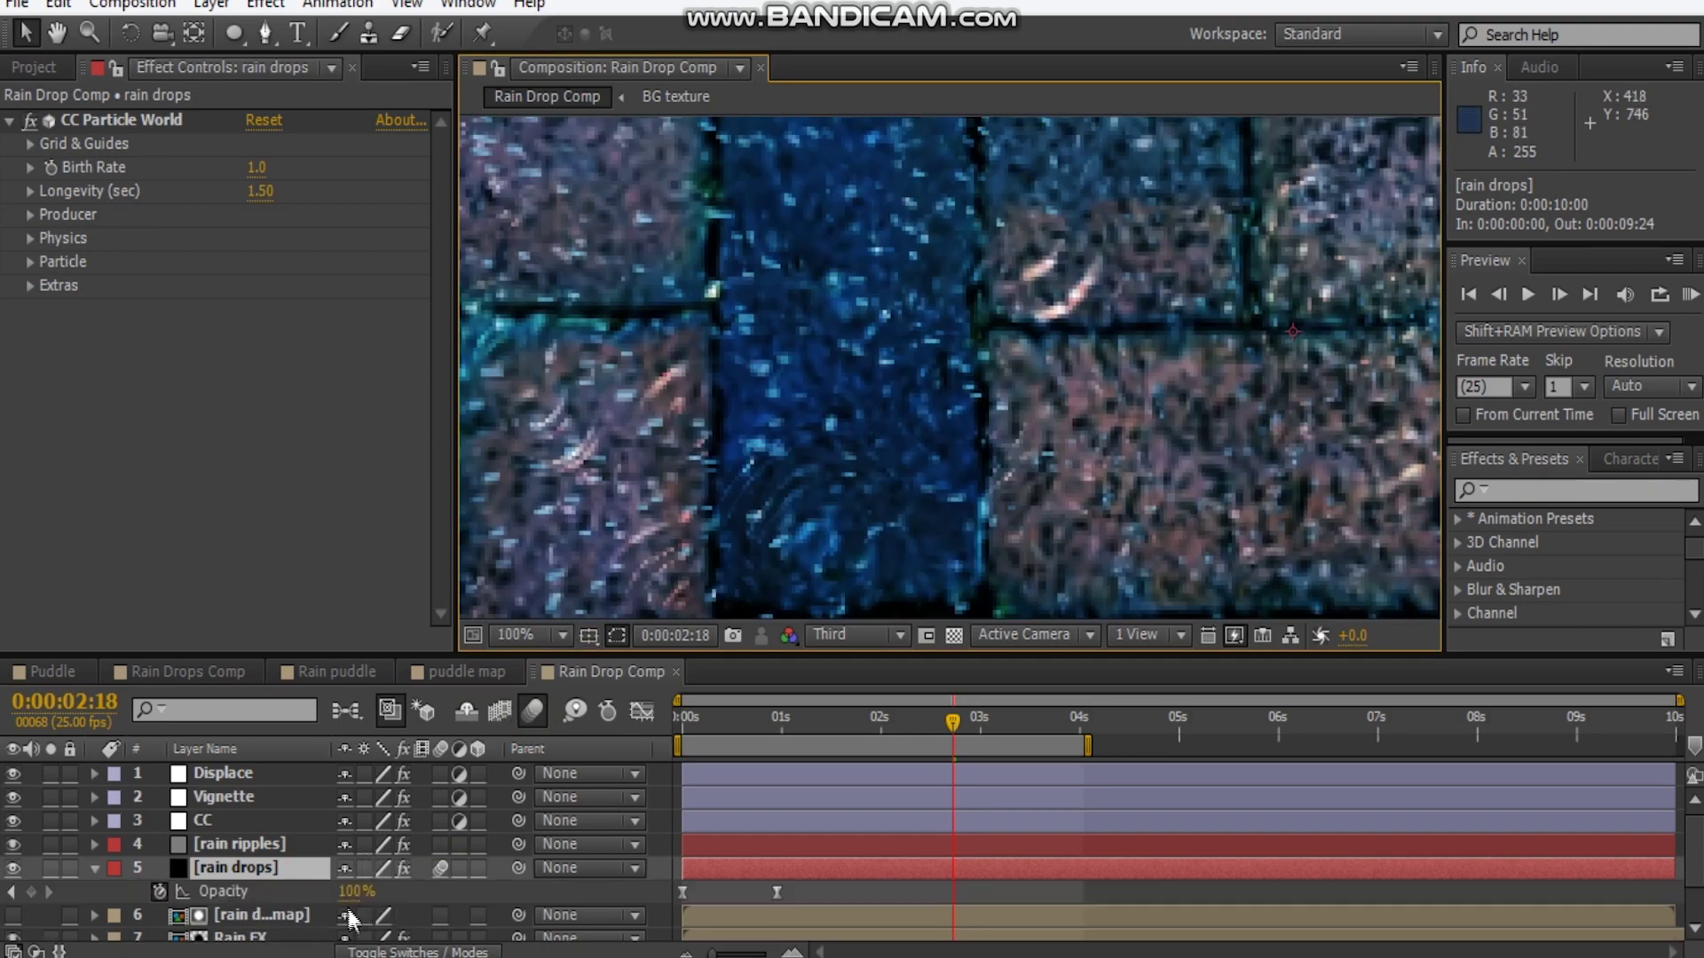
pyautogui.click(357, 892)
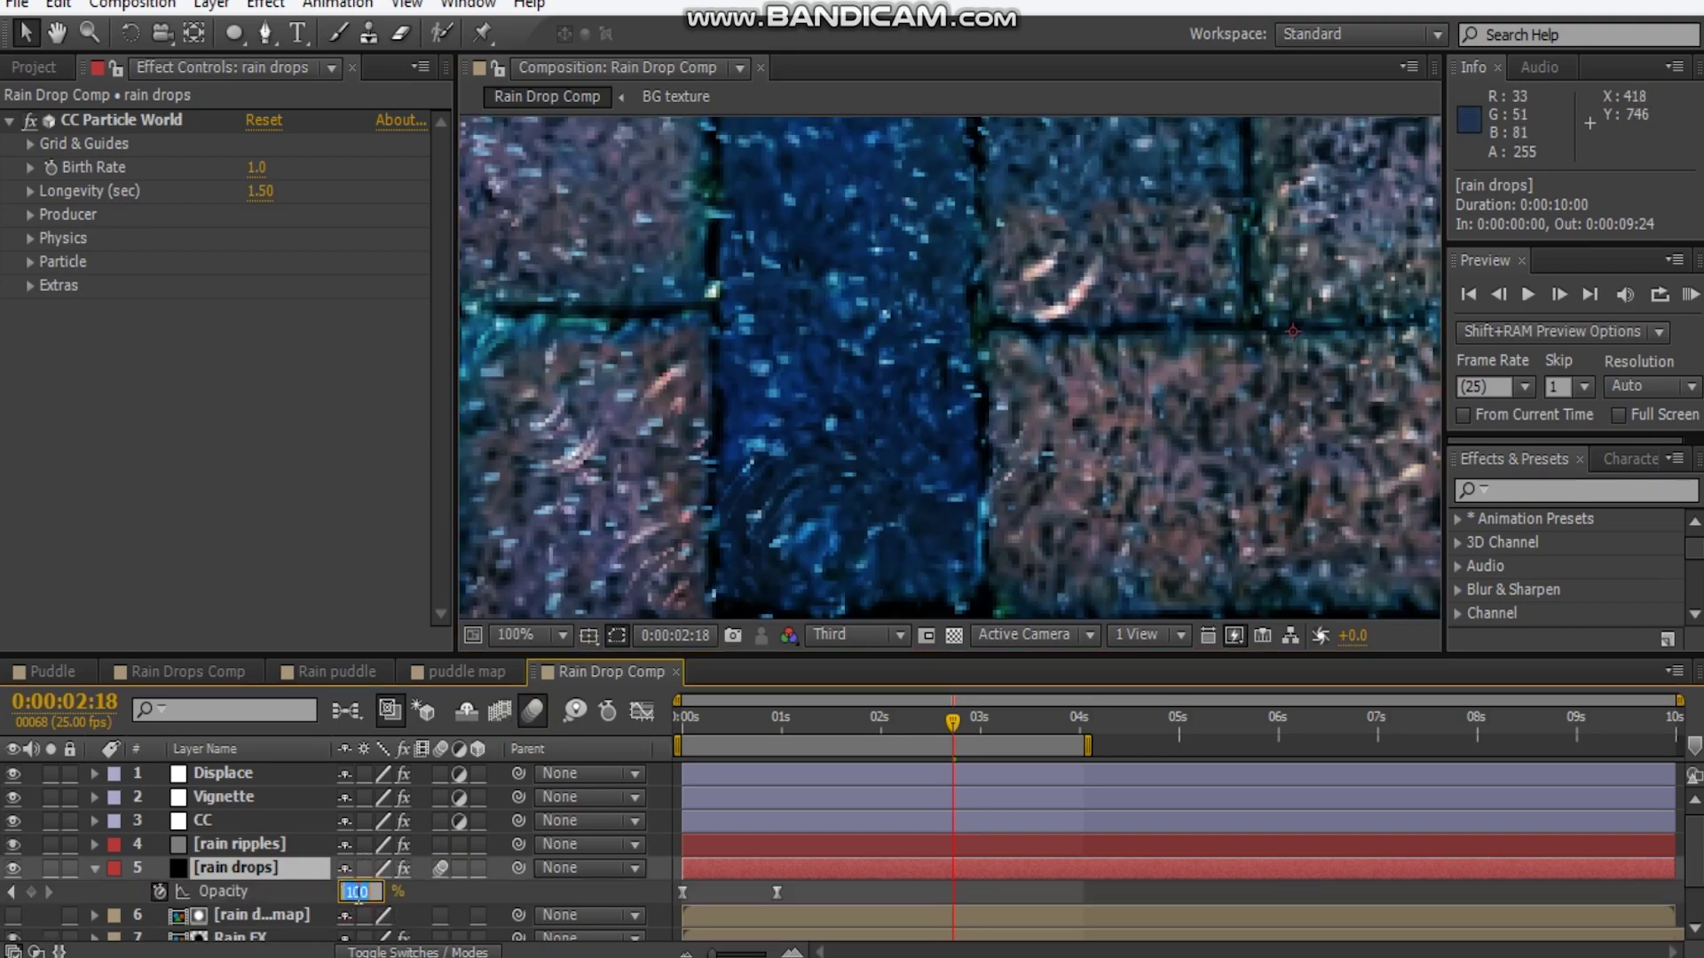
pyautogui.click(781, 726)
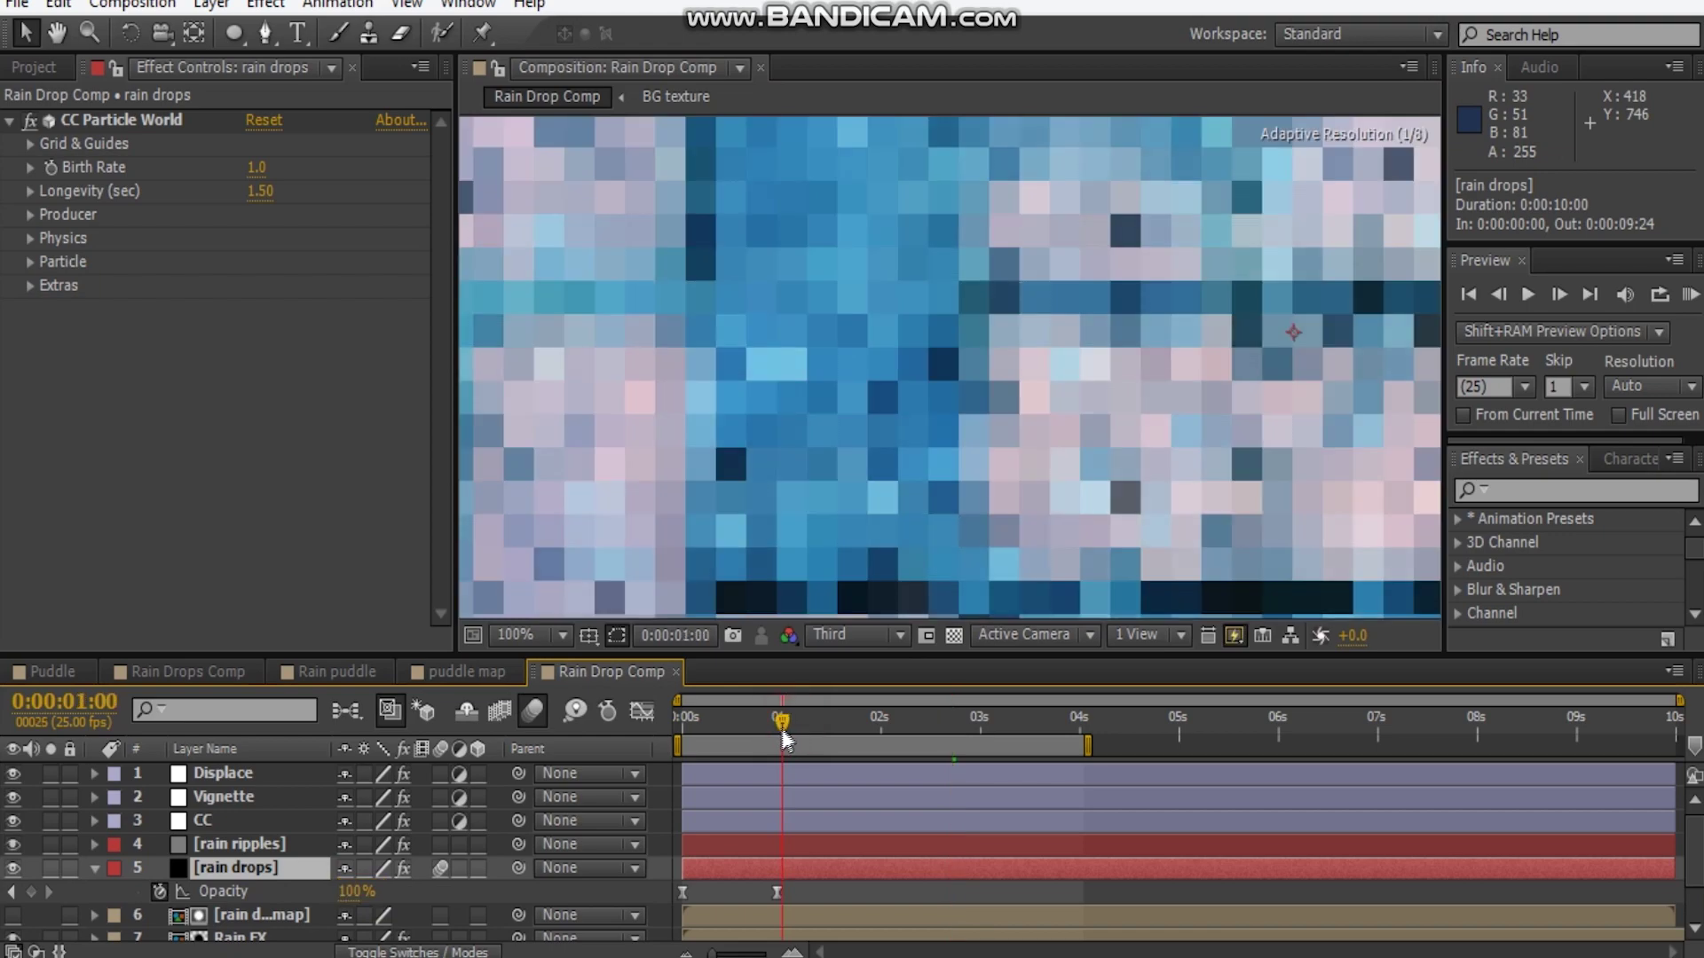
pyautogui.moveTo(784, 739); pyautogui.dragTo(779, 733)
pyautogui.click(342, 894)
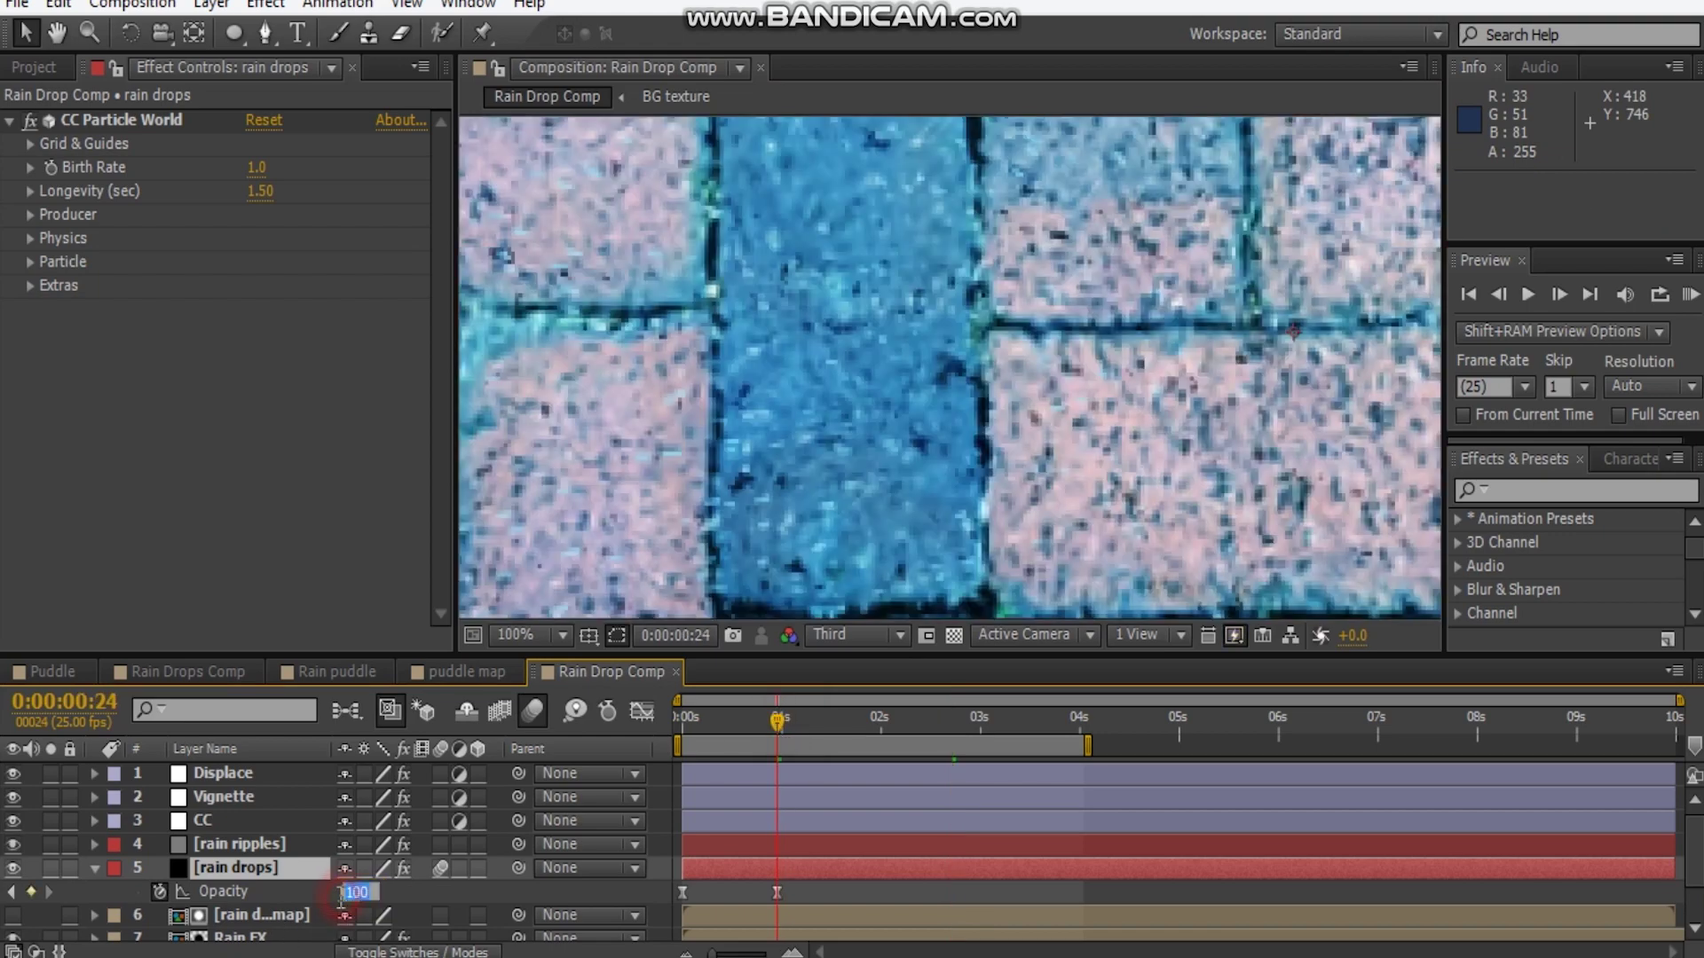
pyautogui.write('80')
pyautogui.press('Return')
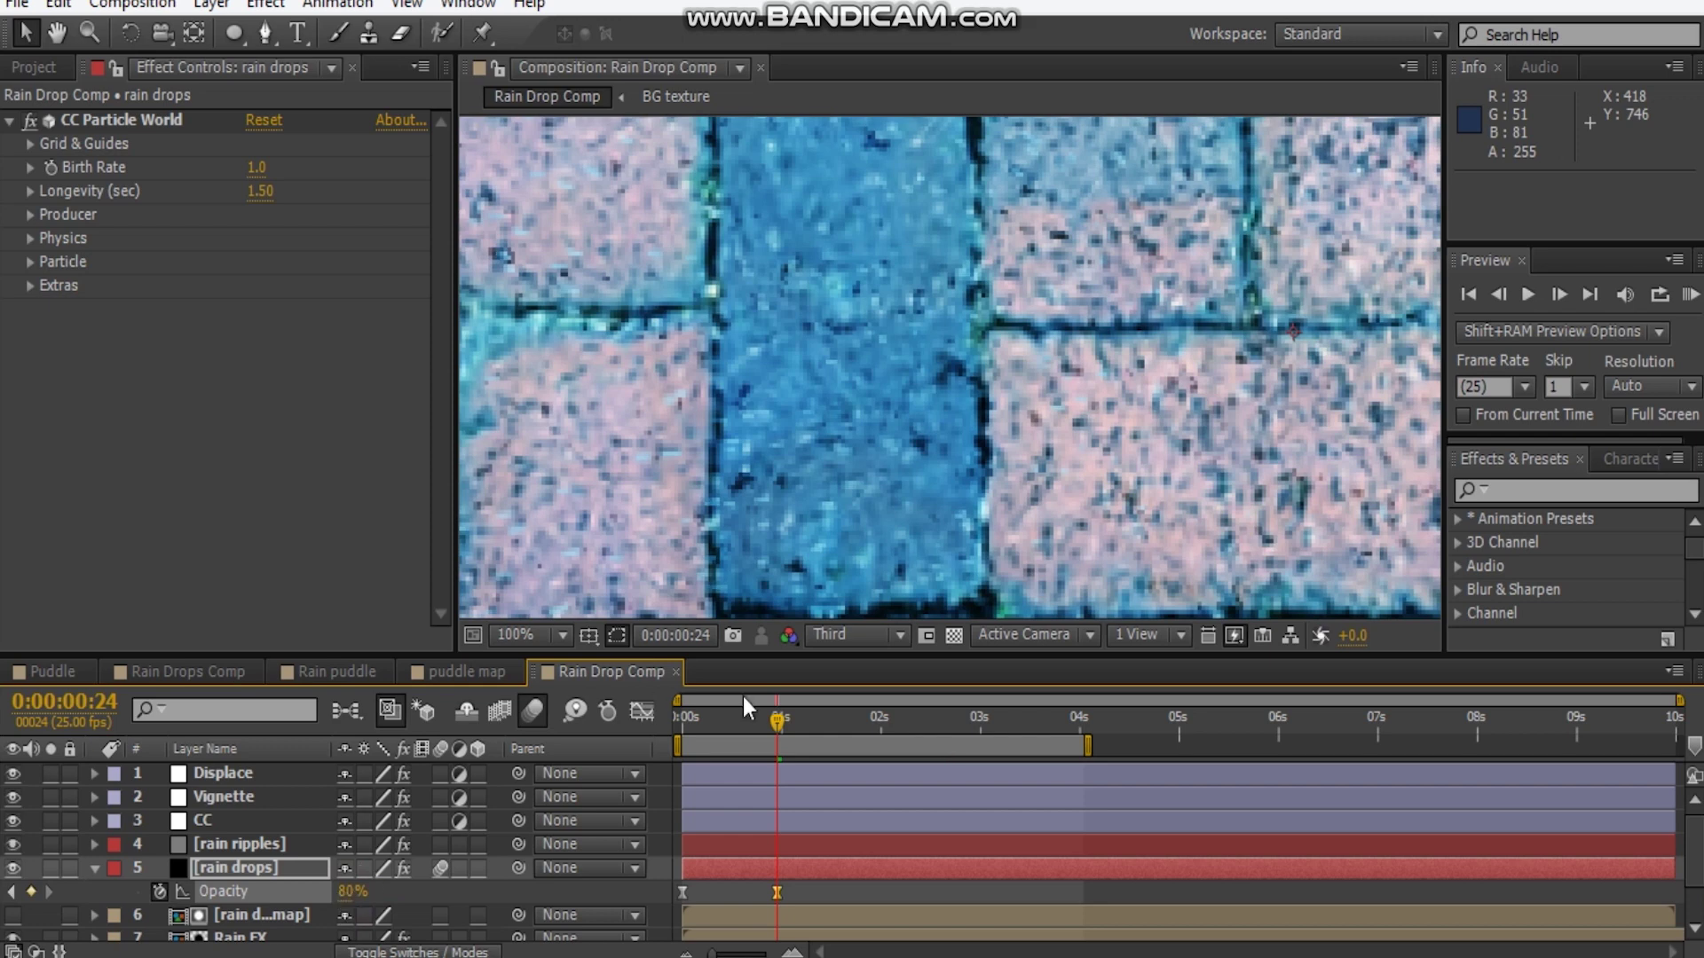
pyautogui.click(352, 892)
pyautogui.write('7')
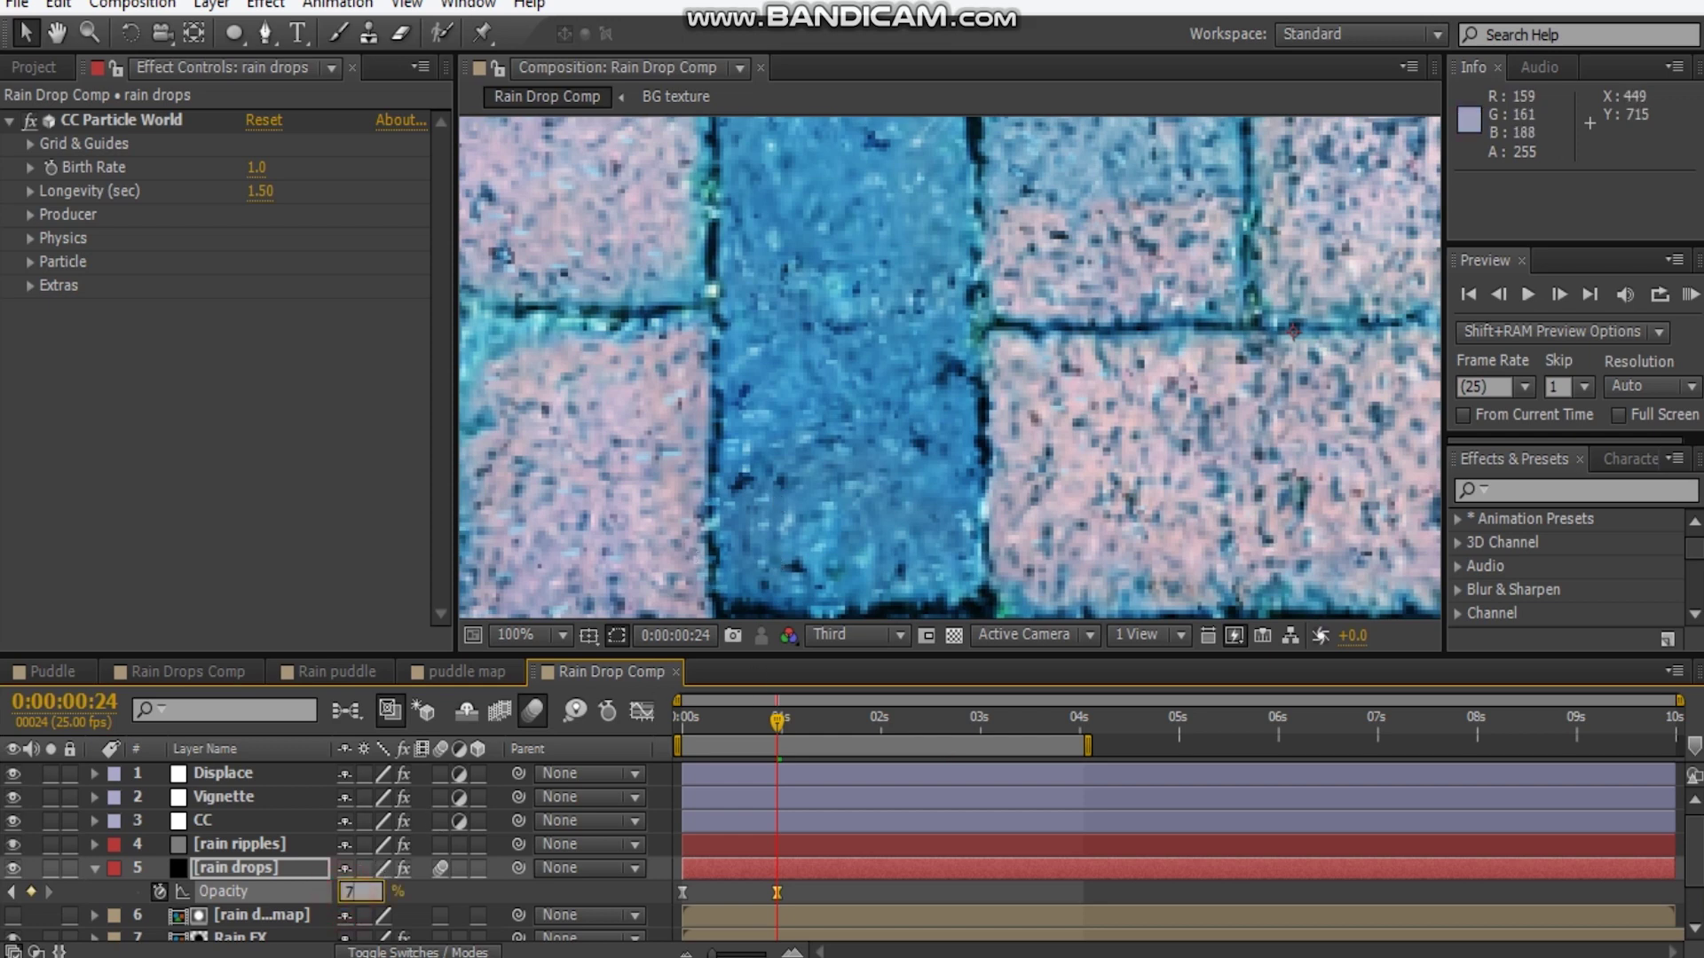
pyautogui.write('5')
pyautogui.press('Return')
pyautogui.click(97, 869)
# Shift the rain ripples opacity keyframes to begin at 0:00:01:16 and set the first one to 15%
pyautogui.click(234, 848)
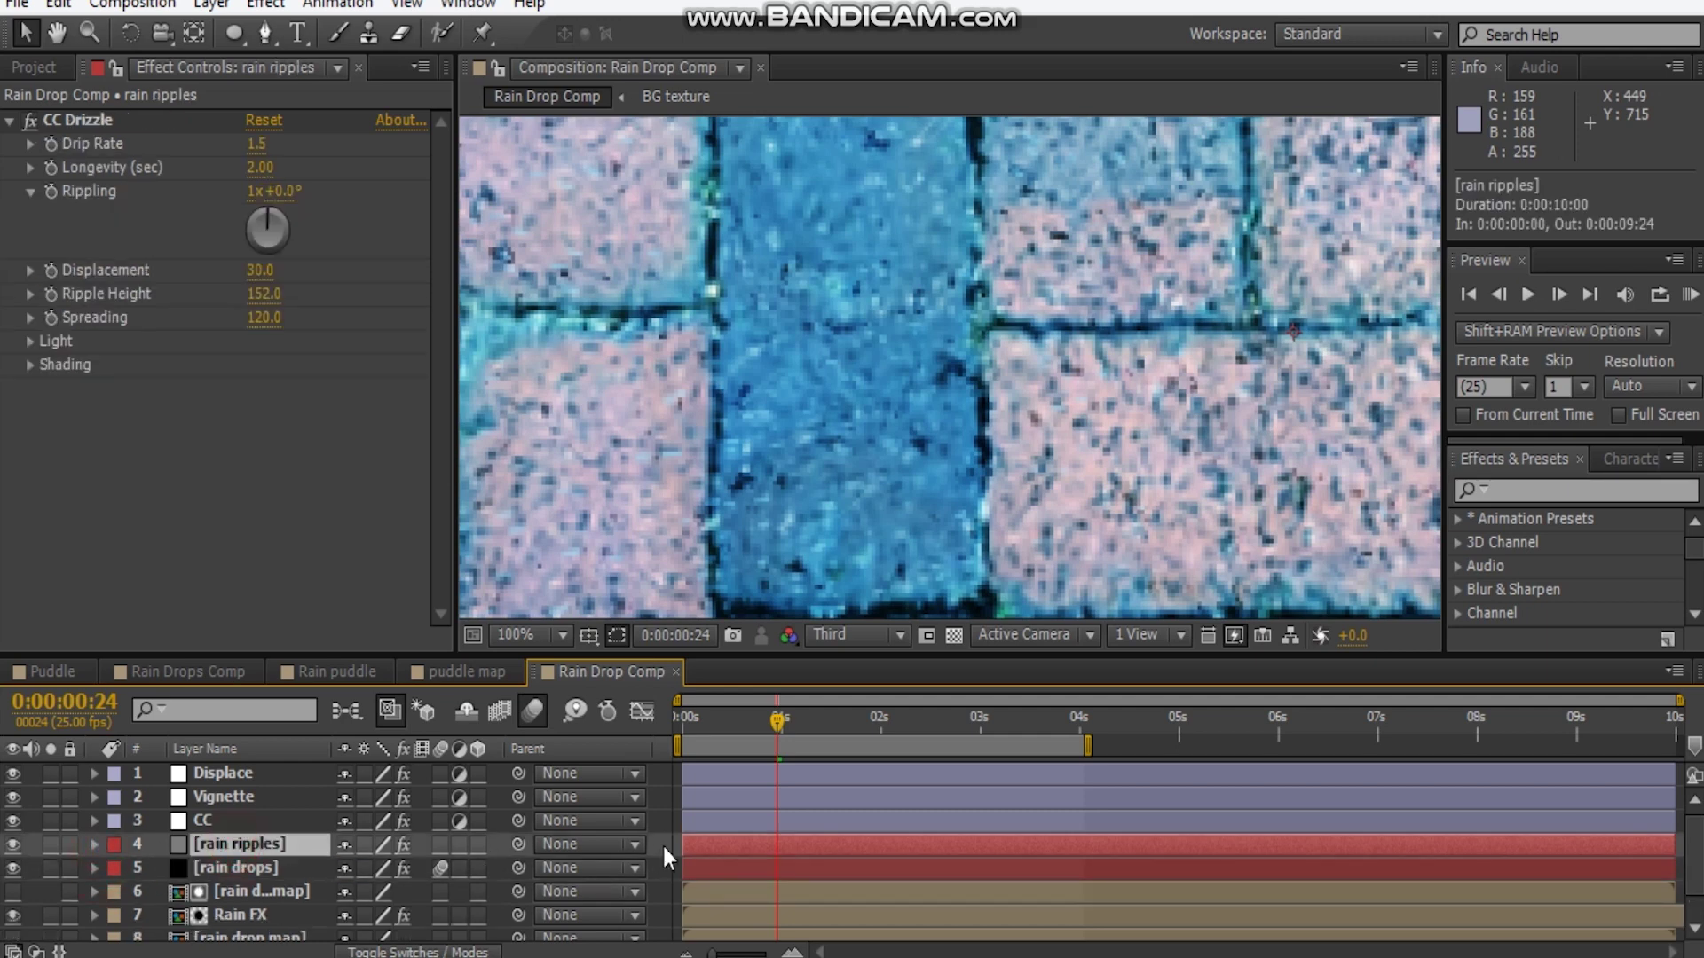
pyautogui.press('t')
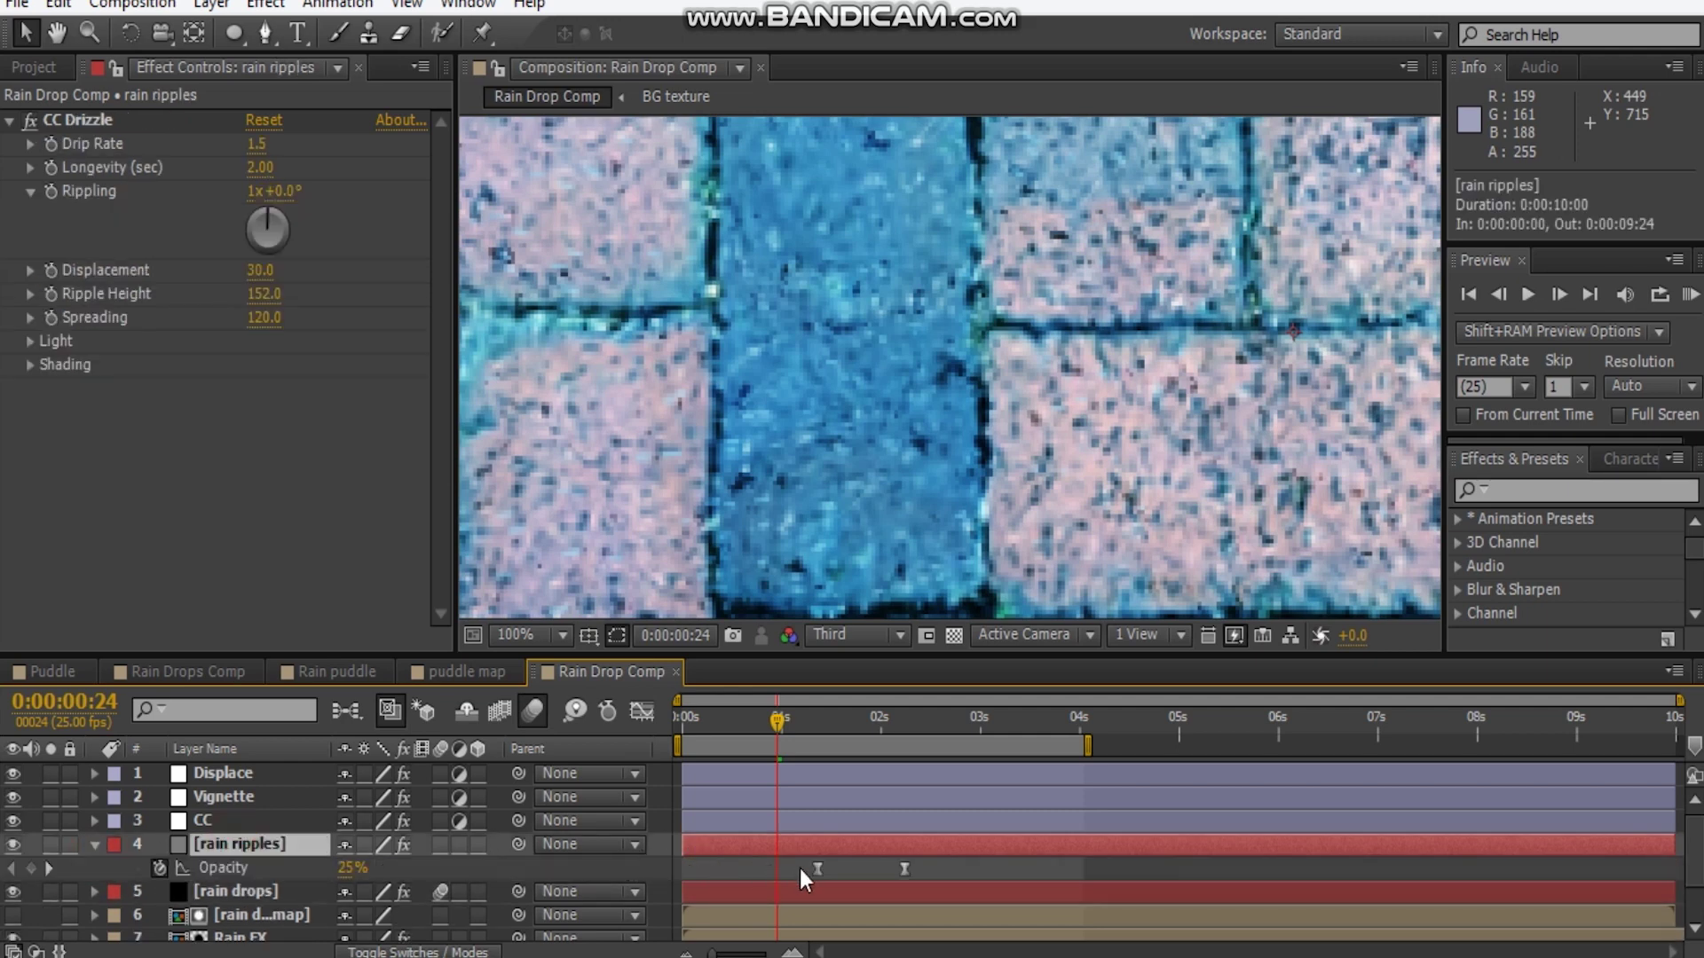
pyautogui.moveTo(914, 866); pyautogui.dragTo(848, 875)
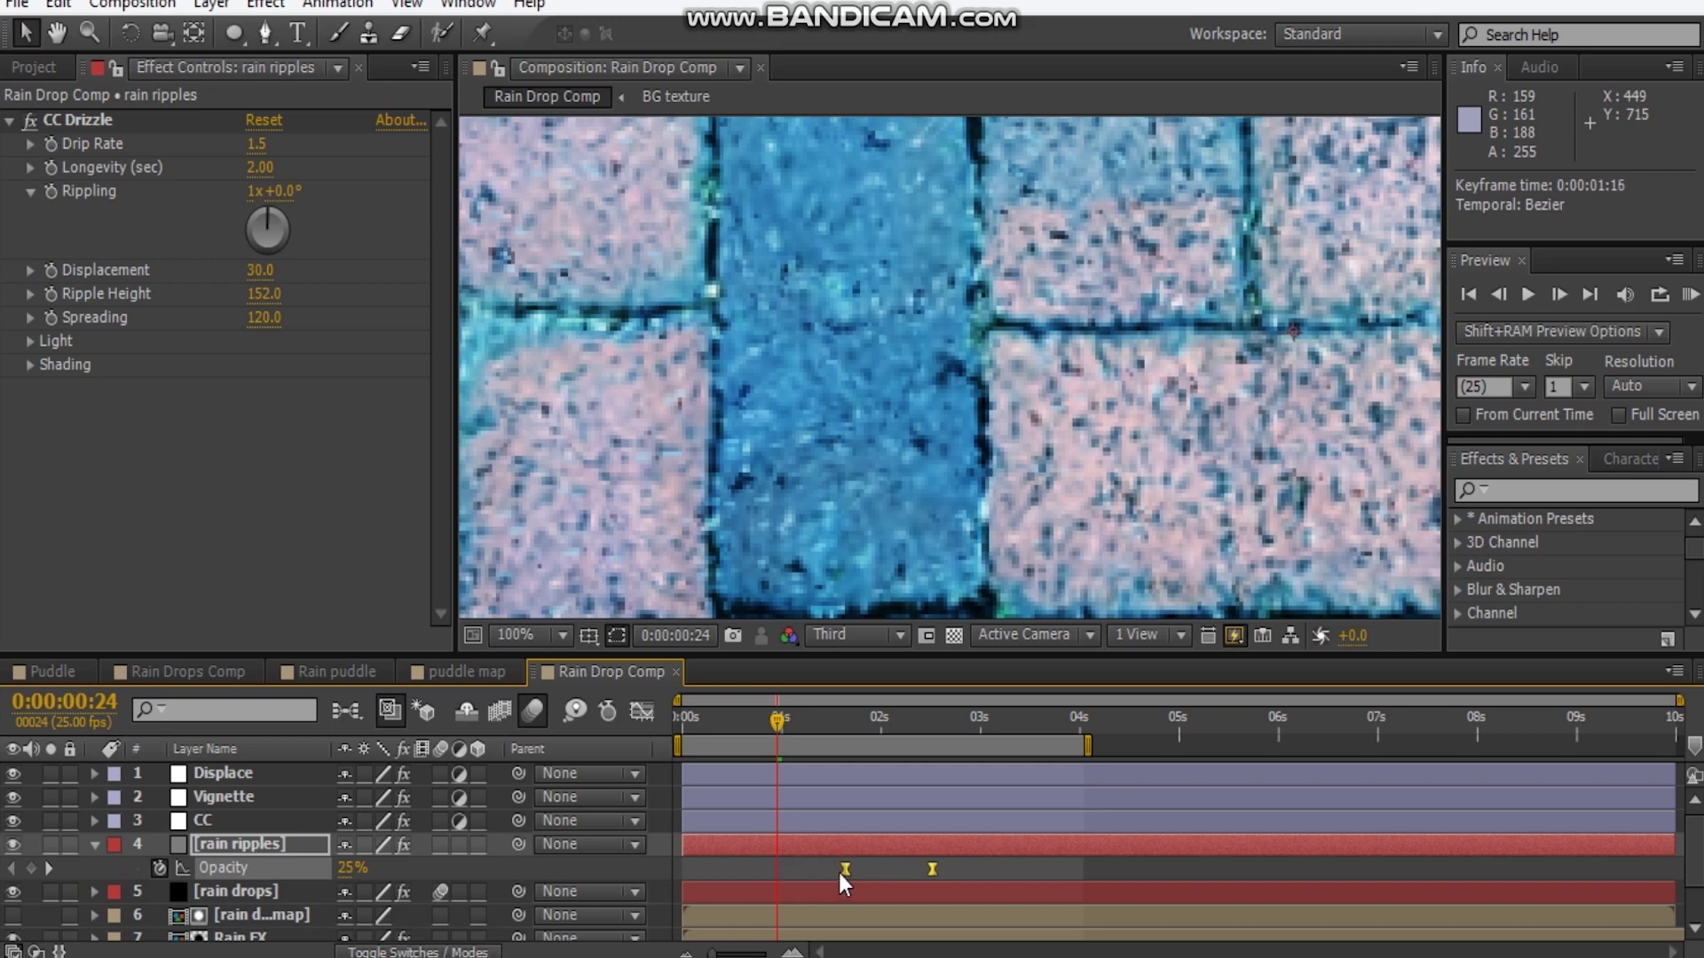
pyautogui.moveTo(843, 731); pyautogui.dragTo(846, 731)
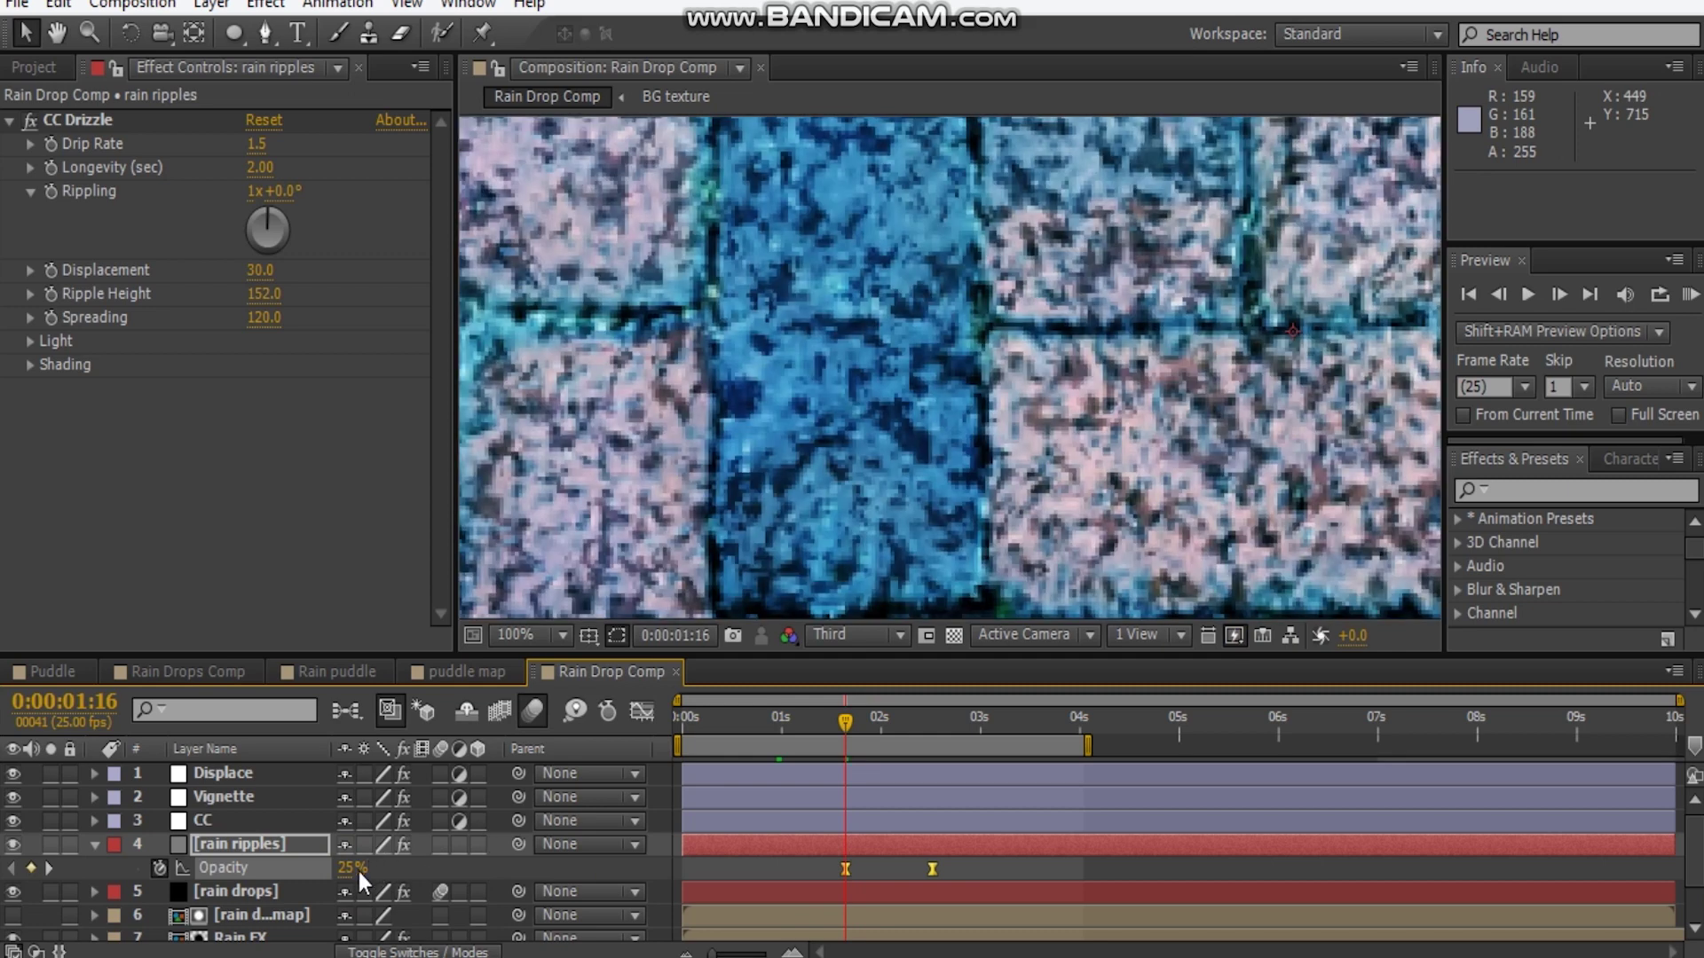
pyautogui.click(352, 874)
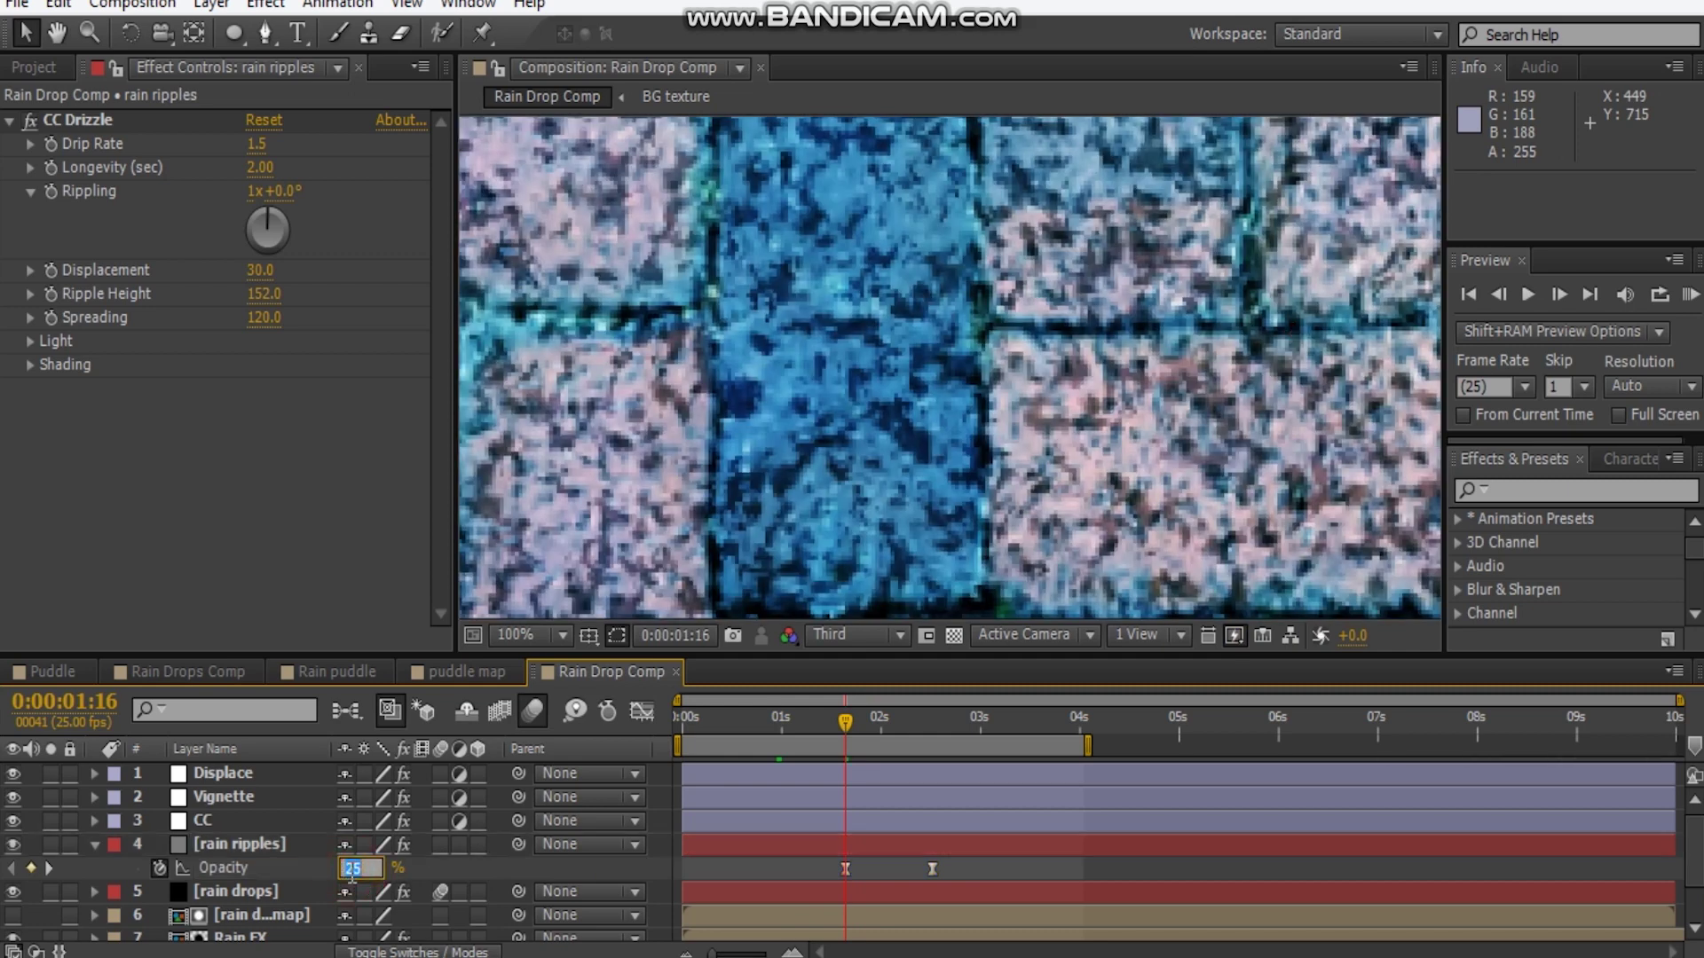
pyautogui.press('Return')
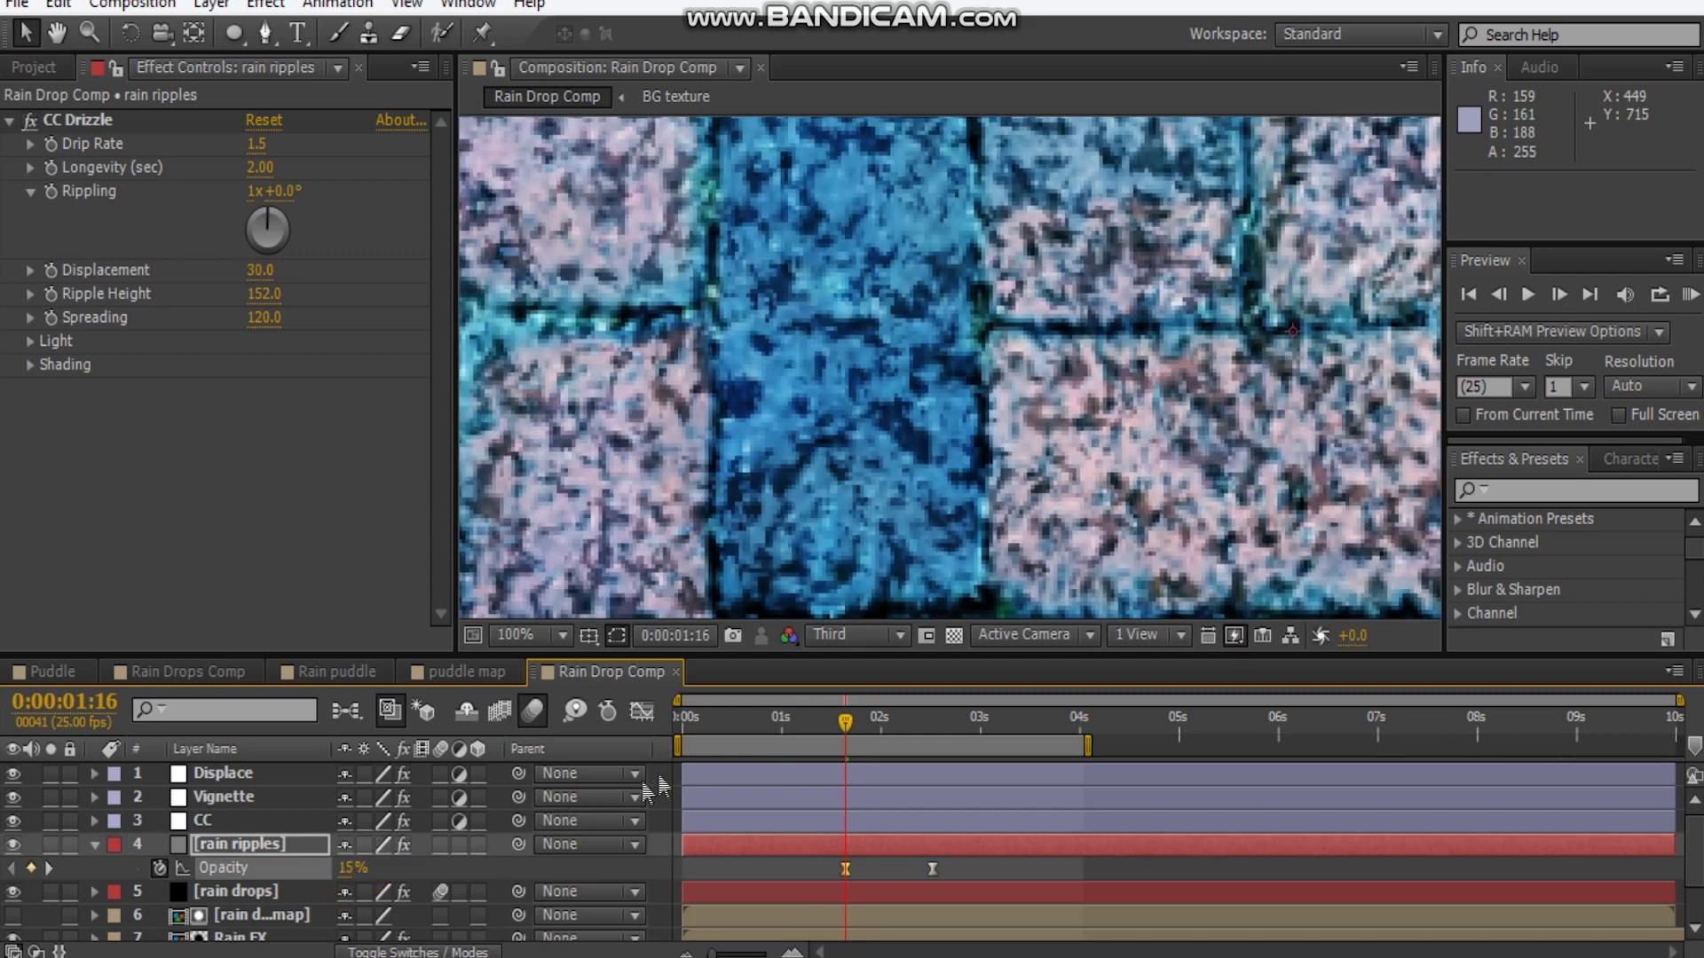
# Fit the composition in the viewer up to 100% and preview the rain from the start
pyautogui.moveTo(731, 720); pyautogui.dragTo(596, 738)
pyautogui.scroll(-1, 604, 579)
pyautogui.click(552, 644)
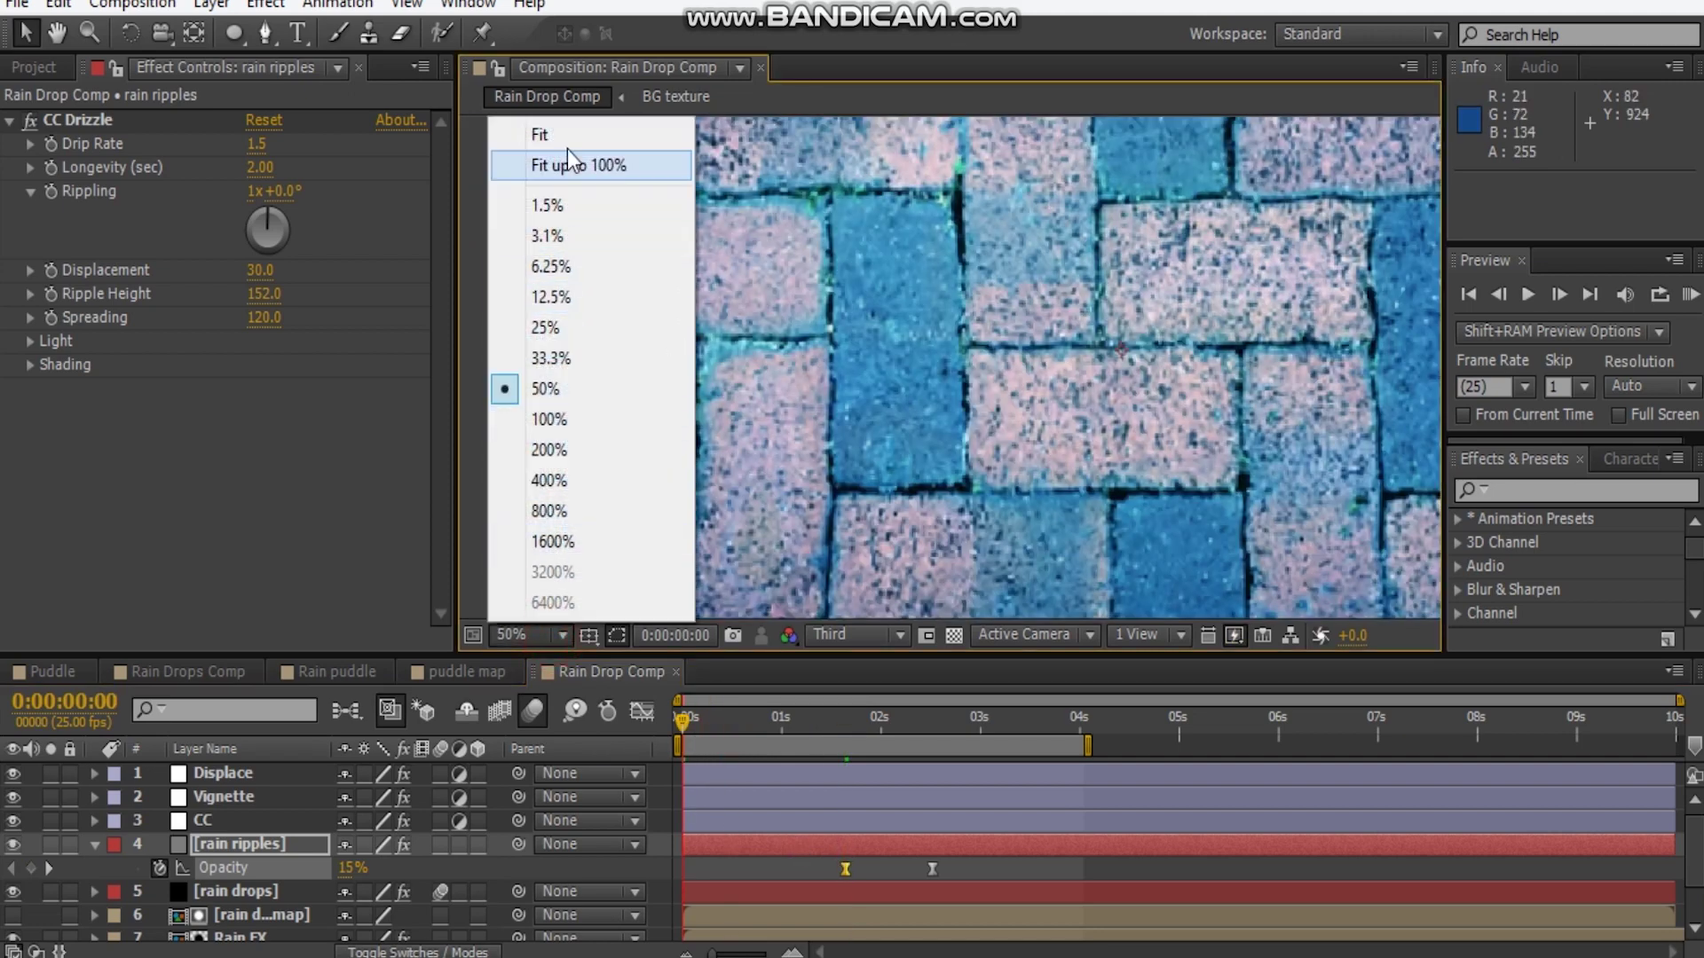
pyautogui.click(577, 165)
pyautogui.click(637, 684)
pyautogui.press('KP_0')
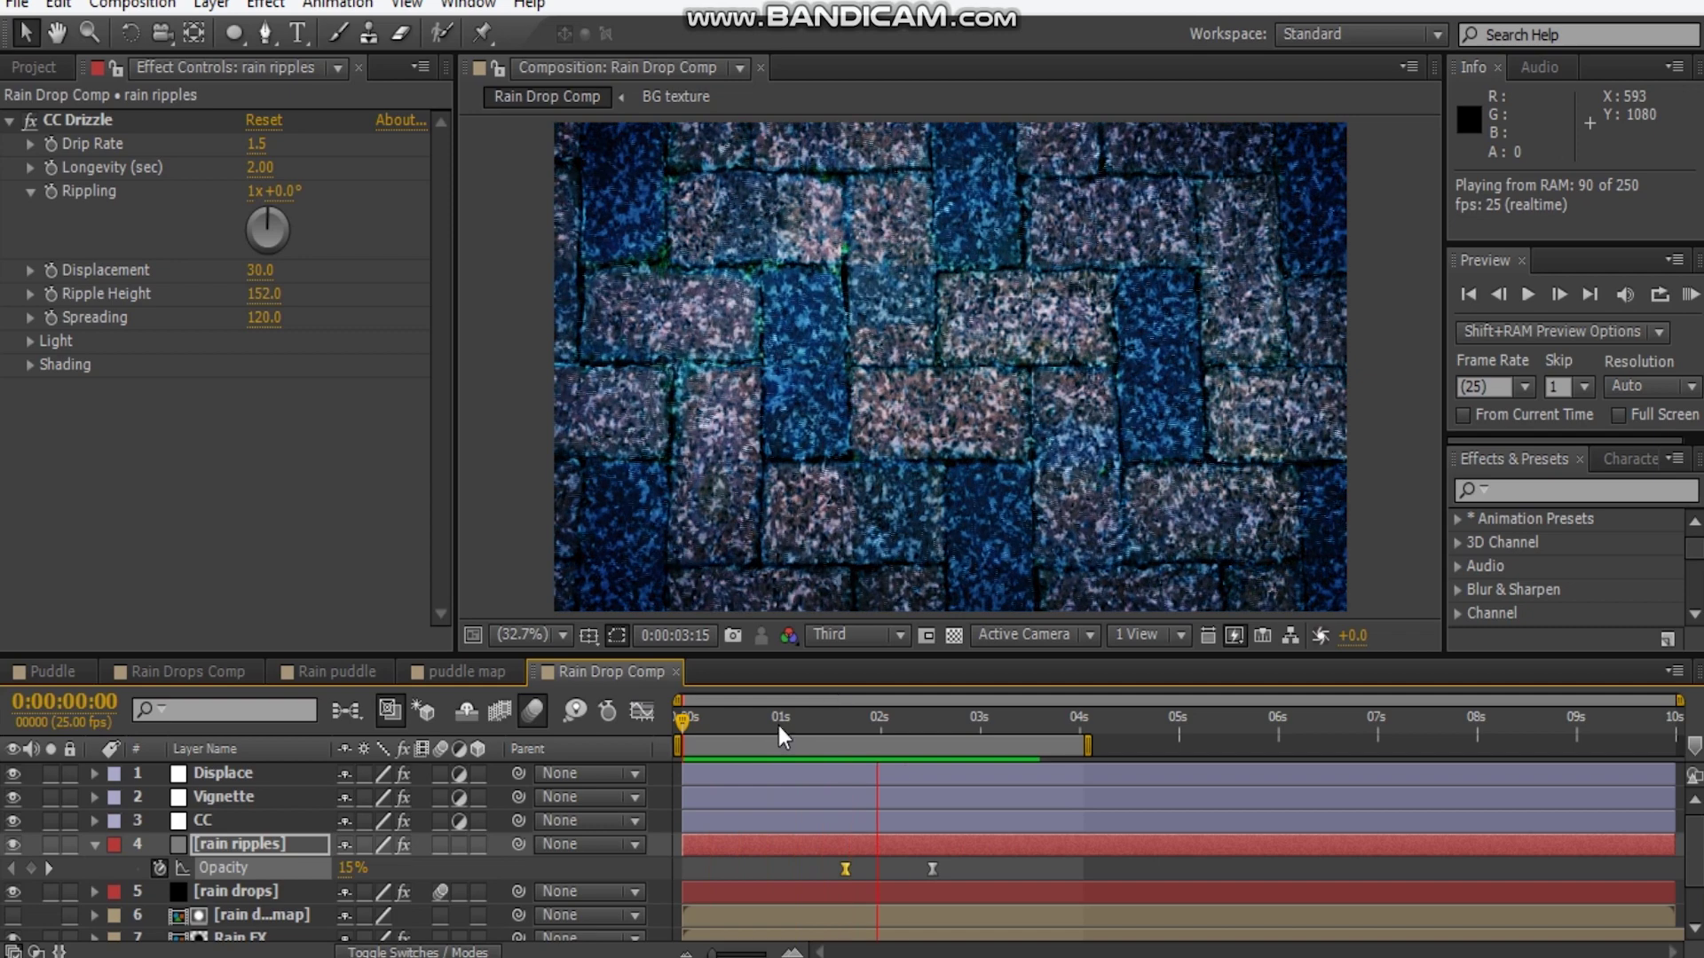
pyautogui.click(779, 726)
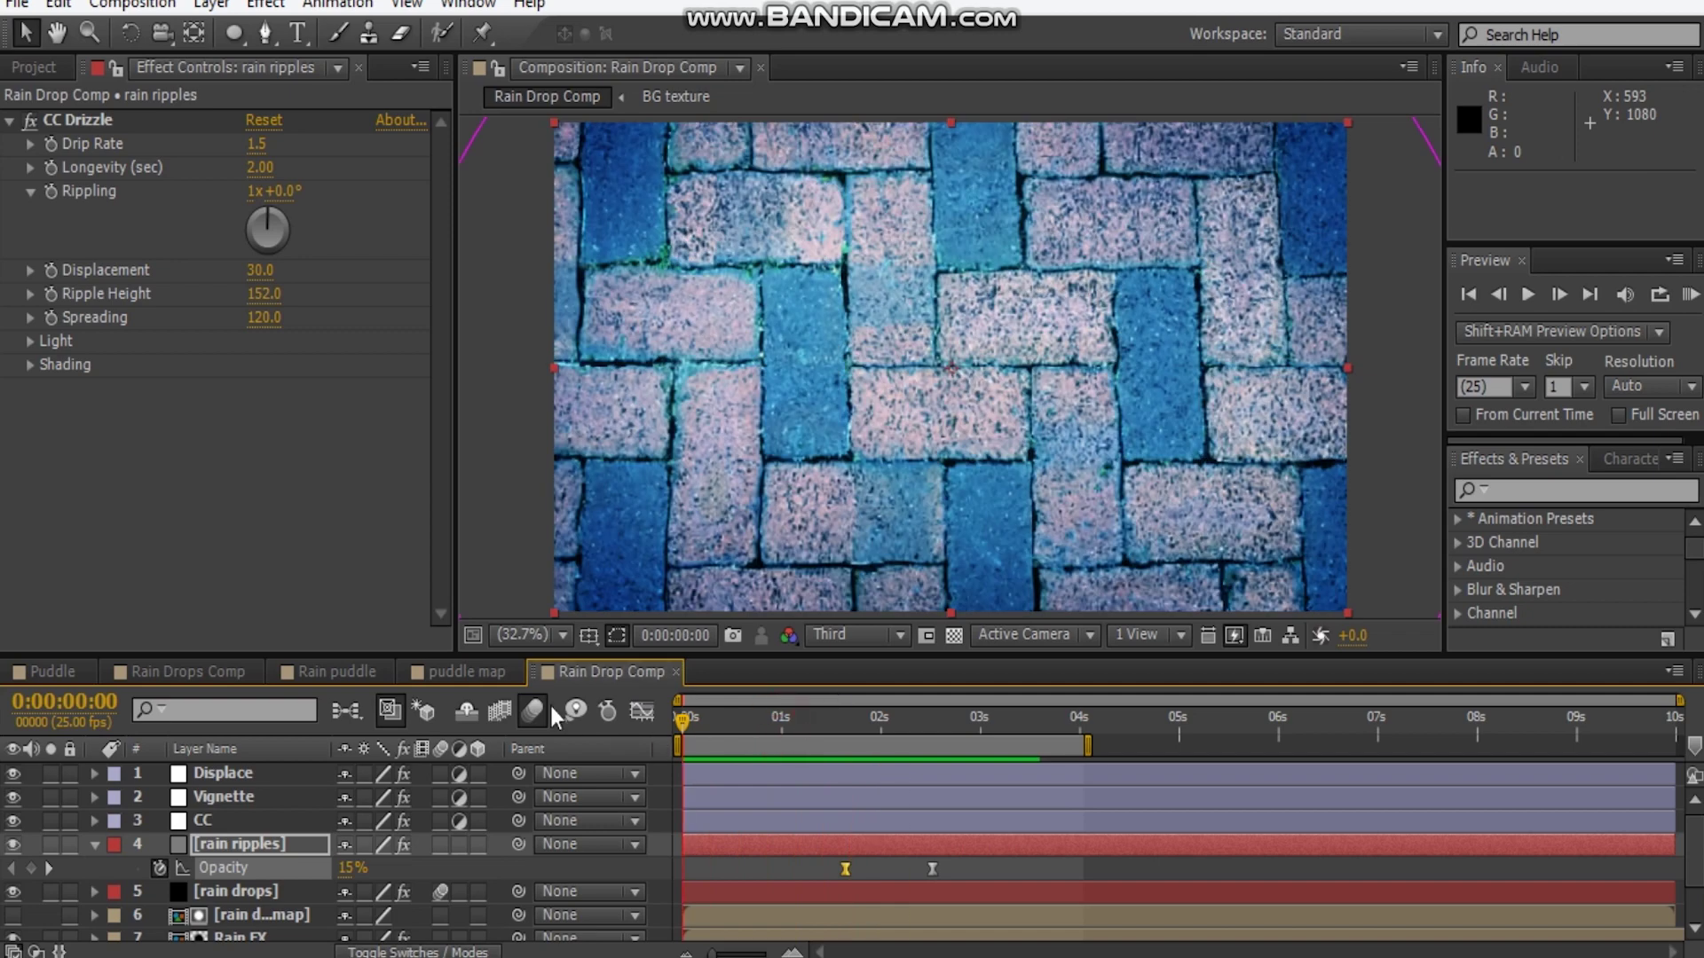